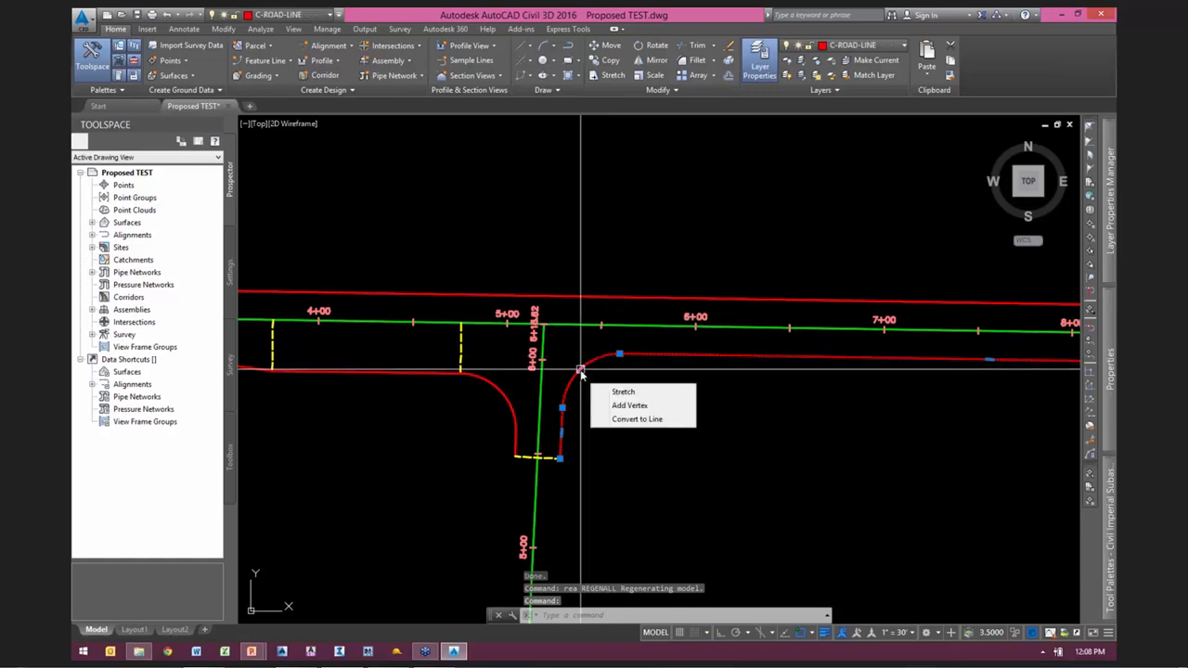
# Step: Examine the red pavement edges, the widening taper and the curb returns around the T-intersection of 12TH AVE and GREEN ST
pyautogui.moveTo(414, 429)
pyautogui.mouseDown(button='middle')
pyautogui.moveTo(440, 411)
pyautogui.moveTo(806, 395)
pyautogui.moveTo(492, 405)
pyautogui.mouseUp(button='middle')
pyautogui.moveTo(751, 376)
pyautogui.mouseDown(button='middle')
pyautogui.moveTo(711, 414)
pyautogui.moveTo(676, 414)
pyautogui.mouseUp(button='middle')
pyautogui.press('Escape')
pyautogui.moveTo(458, 358); pyautogui.dragTo(827, 340, button='middle')
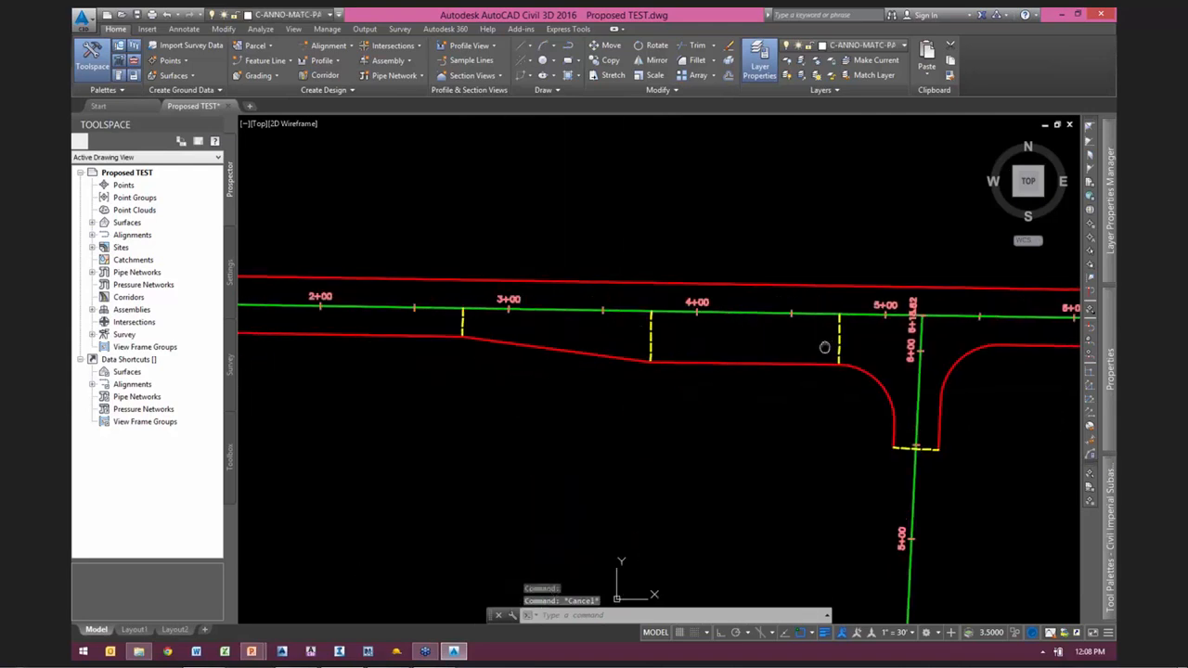
pyautogui.scroll(2, 482, 331)
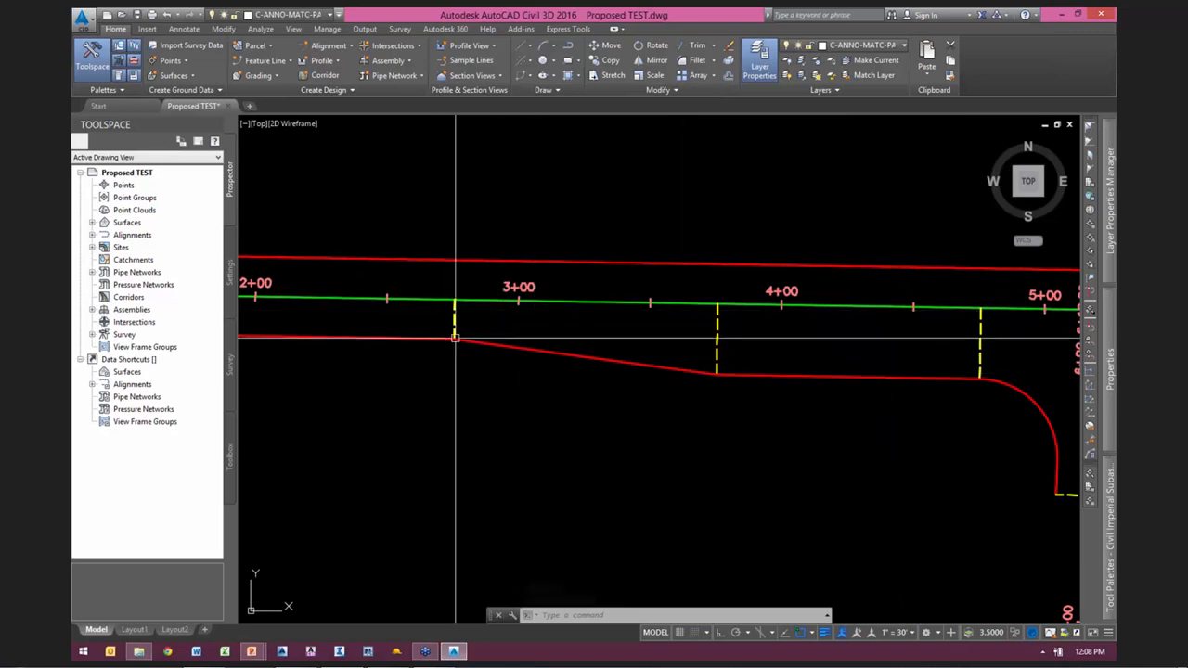
pyautogui.moveTo(864, 355); pyautogui.dragTo(456, 344, button='middle')
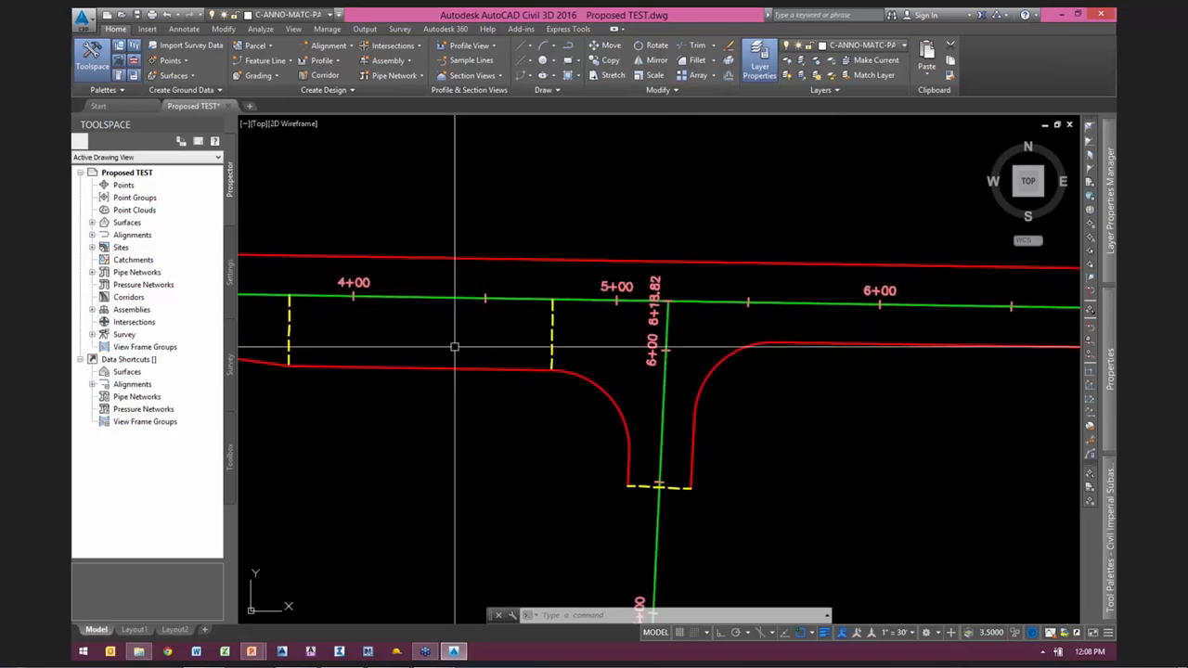
pyautogui.moveTo(776, 408)
pyautogui.mouseDown(button='middle')
pyautogui.moveTo(645, 424)
pyautogui.moveTo(672, 344)
pyautogui.mouseUp(button='middle')
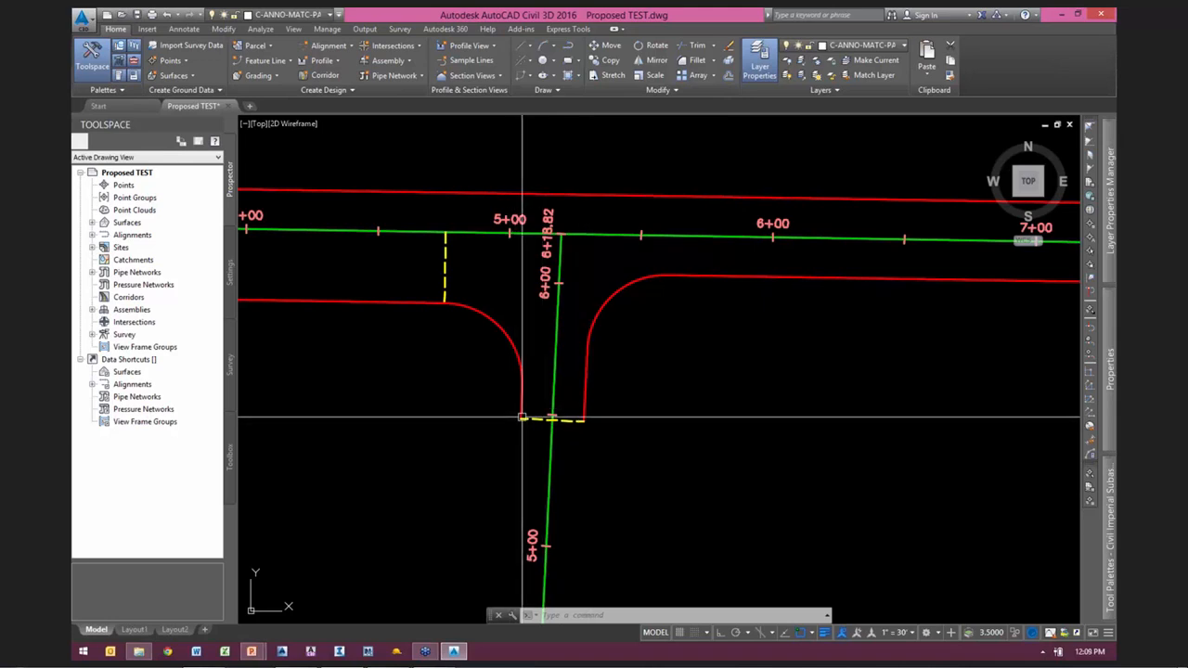
pyautogui.scroll(-5, 491, 406)
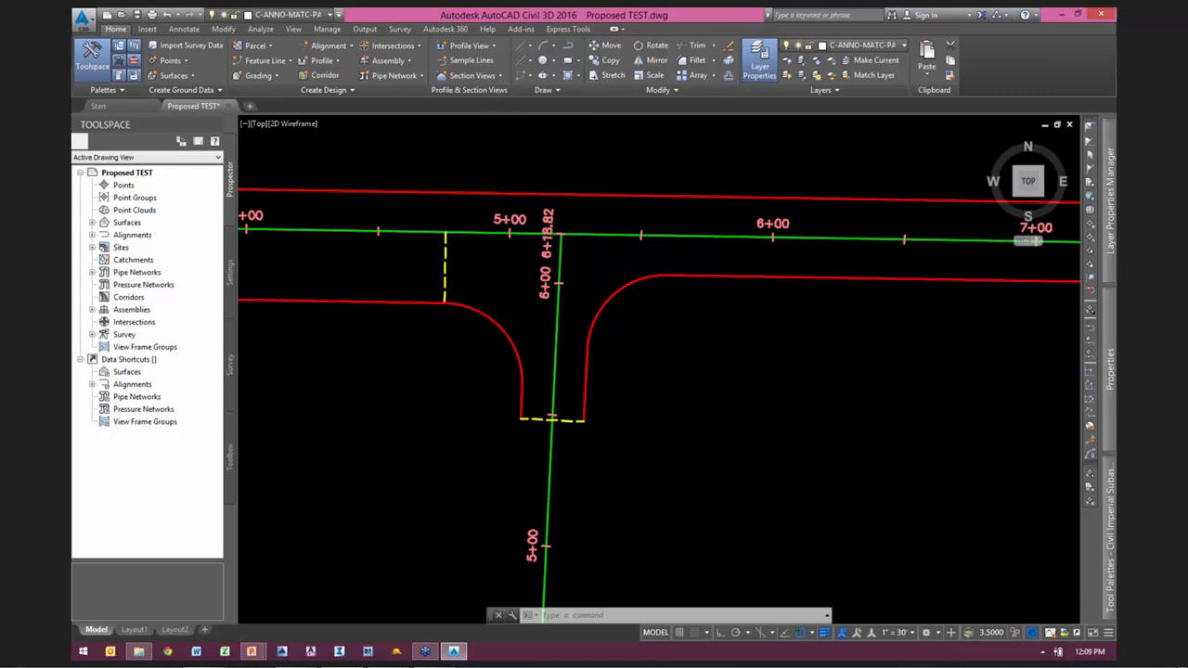
pyautogui.moveTo(687, 403)
pyautogui.mouseDown(button='middle')
pyautogui.moveTo(411, 366)
pyautogui.moveTo(636, 358)
pyautogui.mouseUp(button='middle')
pyautogui.scroll(4, 506, 312)
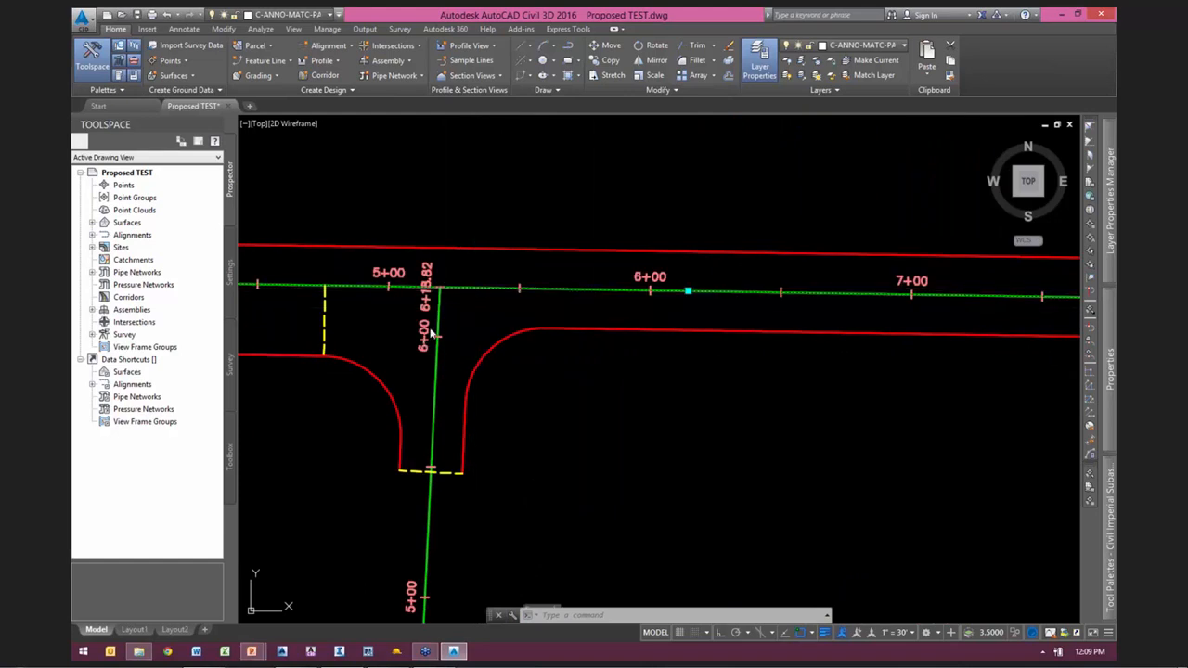
# Step: Select the GREEN ST alignment and inspect up close how its end point meets the 12TH AVE alignment
pyautogui.press('Escape')
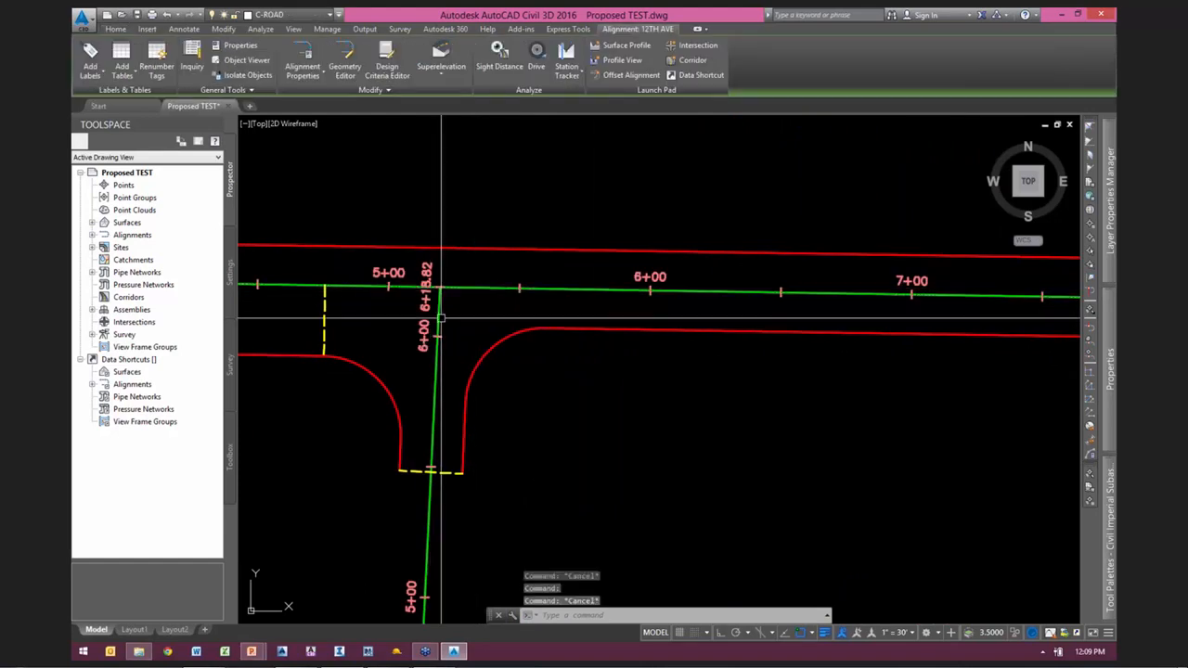
pyautogui.press('Escape')
pyautogui.scroll(3, 436, 297)
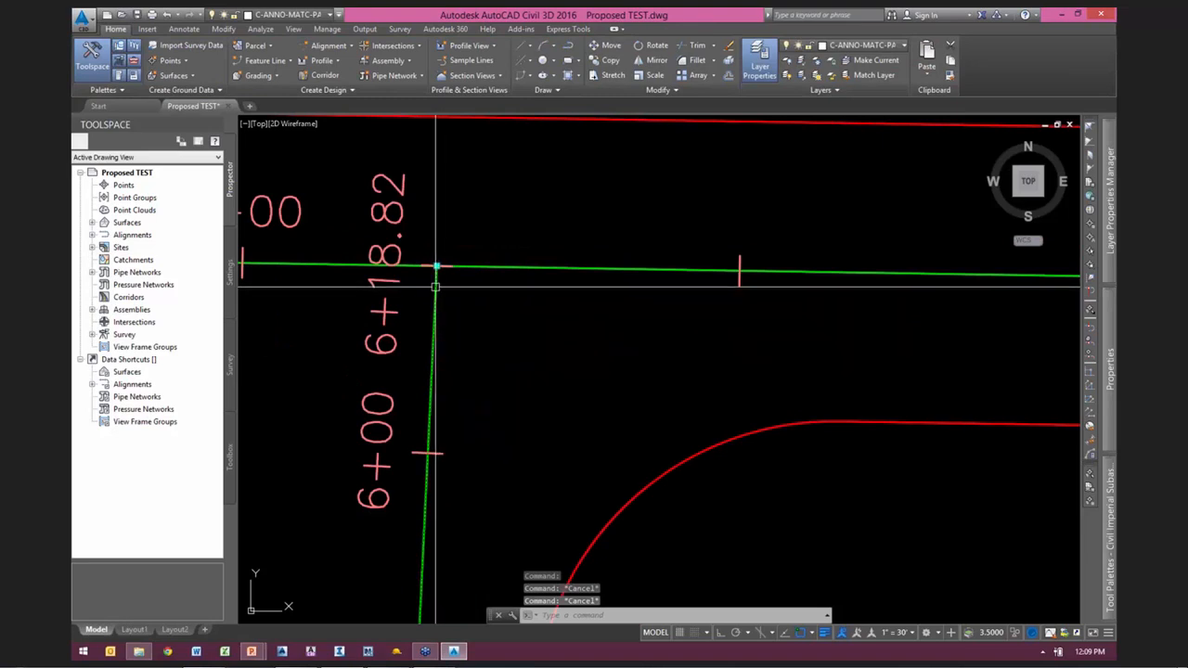
pyautogui.click(436, 269)
pyautogui.scroll(3, 450, 260)
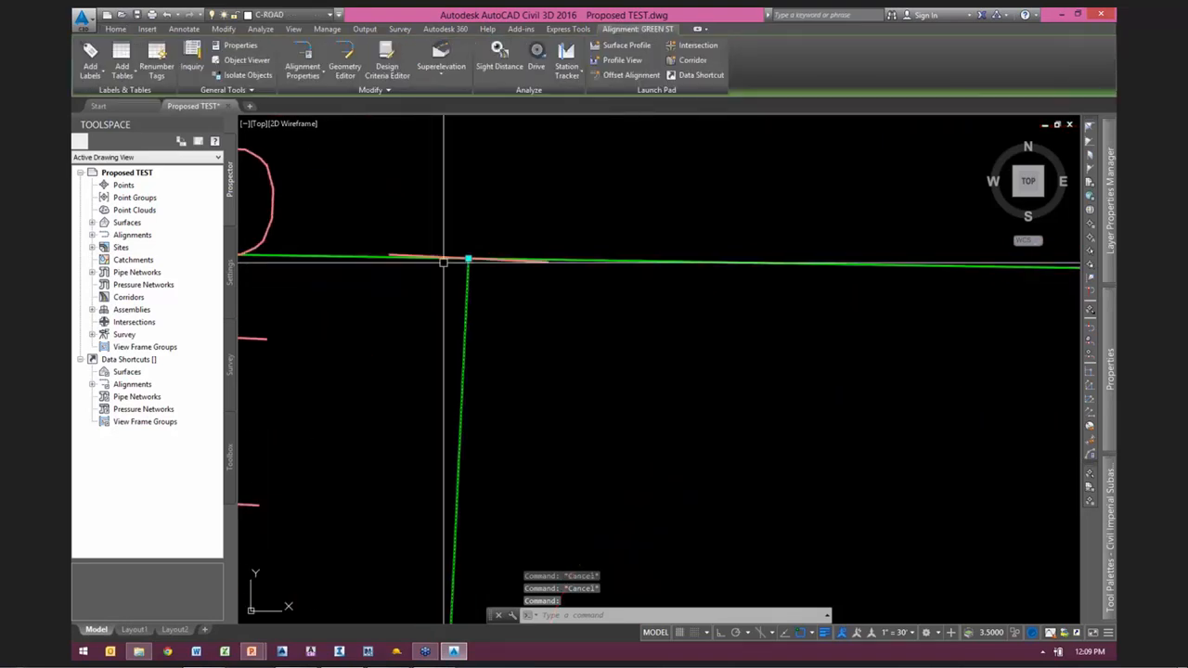
pyautogui.scroll(7, 463, 257)
pyautogui.moveTo(492, 271)
pyautogui.mouseDown(button='middle')
pyautogui.moveTo(472, 254)
pyautogui.moveTo(578, 317)
pyautogui.mouseUp(button='middle')
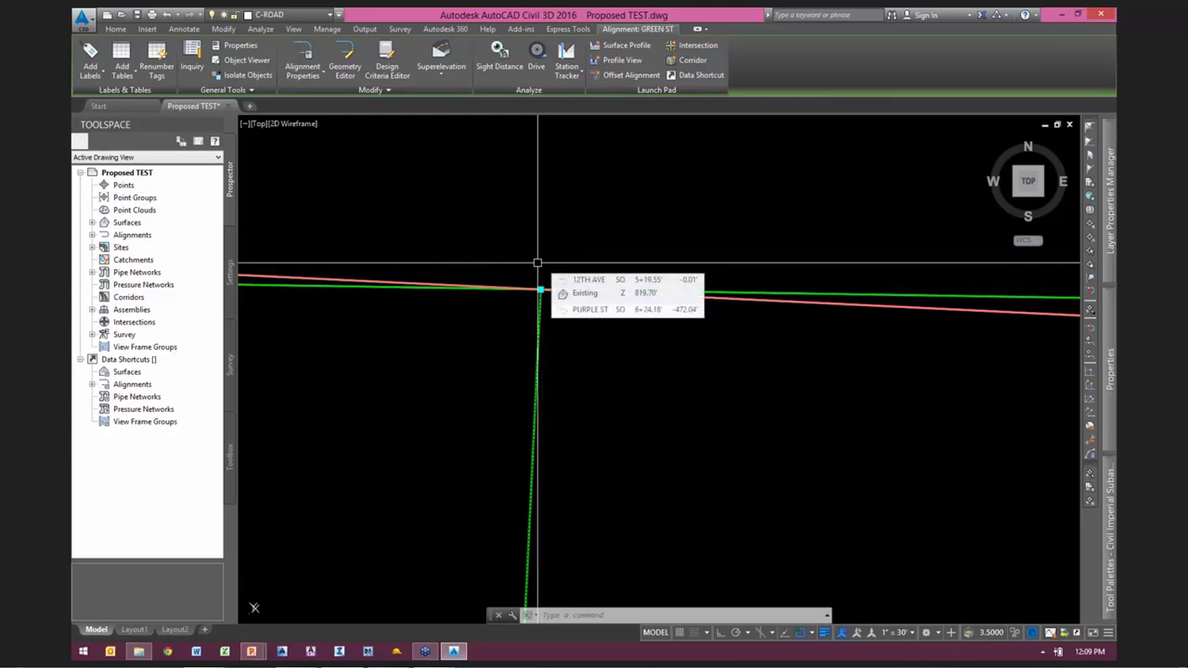
pyautogui.scroll(-8, 467, 318)
pyautogui.scroll(-16, 466, 318)
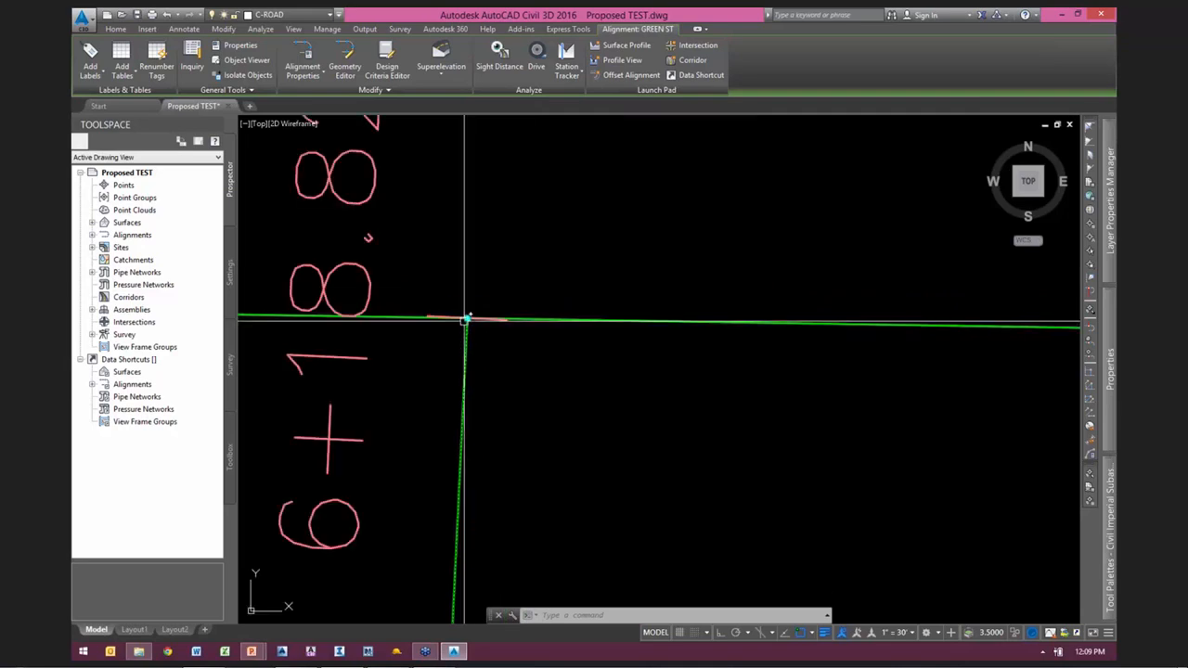
# Step: Inspect the four-way intersection where the crossing road changes between 40' and 30' widths
pyautogui.moveTo(1005, 350); pyautogui.dragTo(319, 310, button='middle')
pyautogui.scroll(-8, 319, 310)
pyautogui.scroll(6, 643, 316)
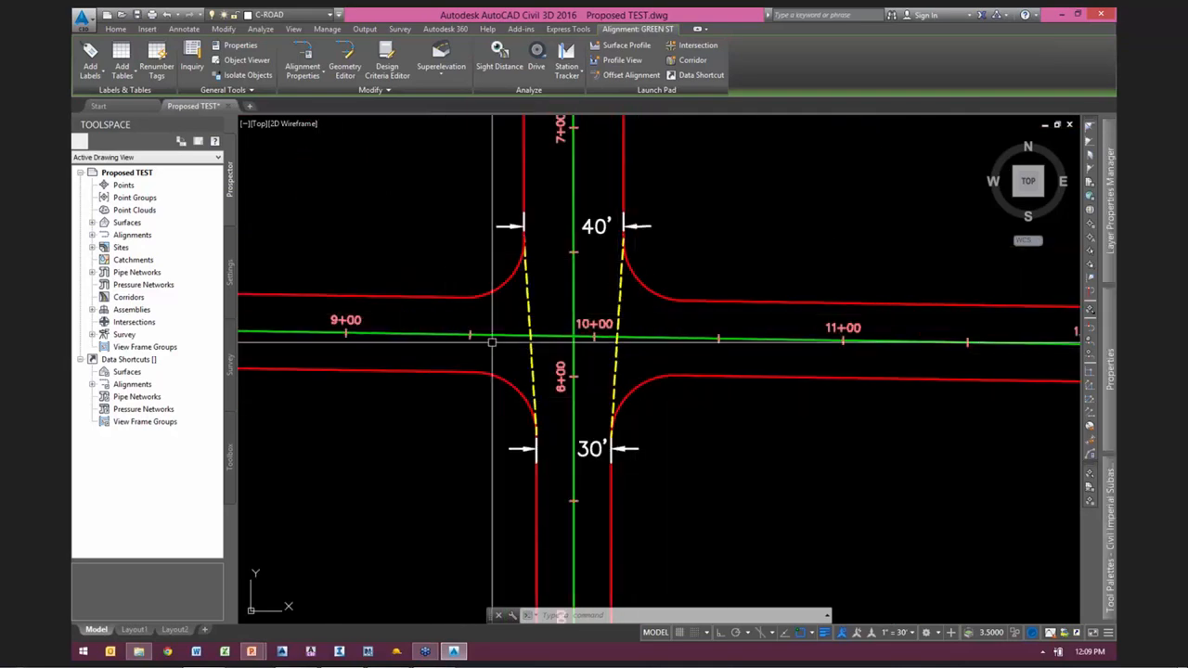
pyautogui.scroll(-10, 492, 339)
pyautogui.scroll(-2, 470, 343)
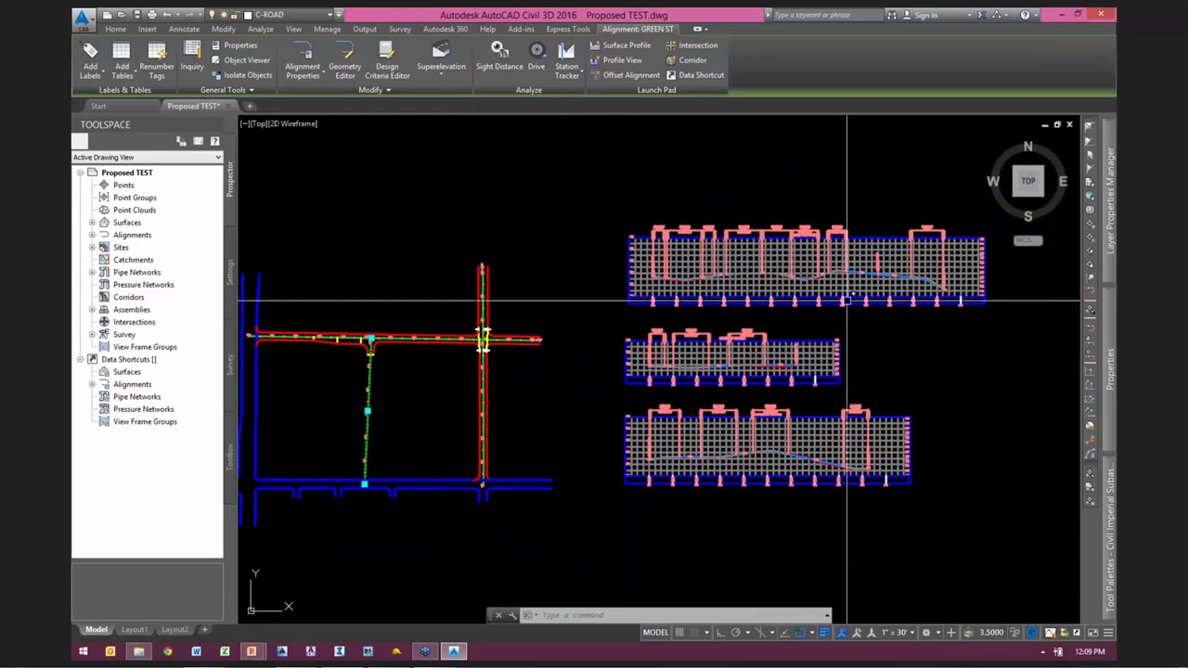
# Step: Review the 12TH AVE, GREEN ST and PURPLE ST profile views, comparing the existing and design profiles
pyautogui.scroll(6, 846, 291)
pyautogui.moveTo(530, 273); pyautogui.dragTo(625, 308, button='middle')
pyautogui.scroll(1, 624, 308)
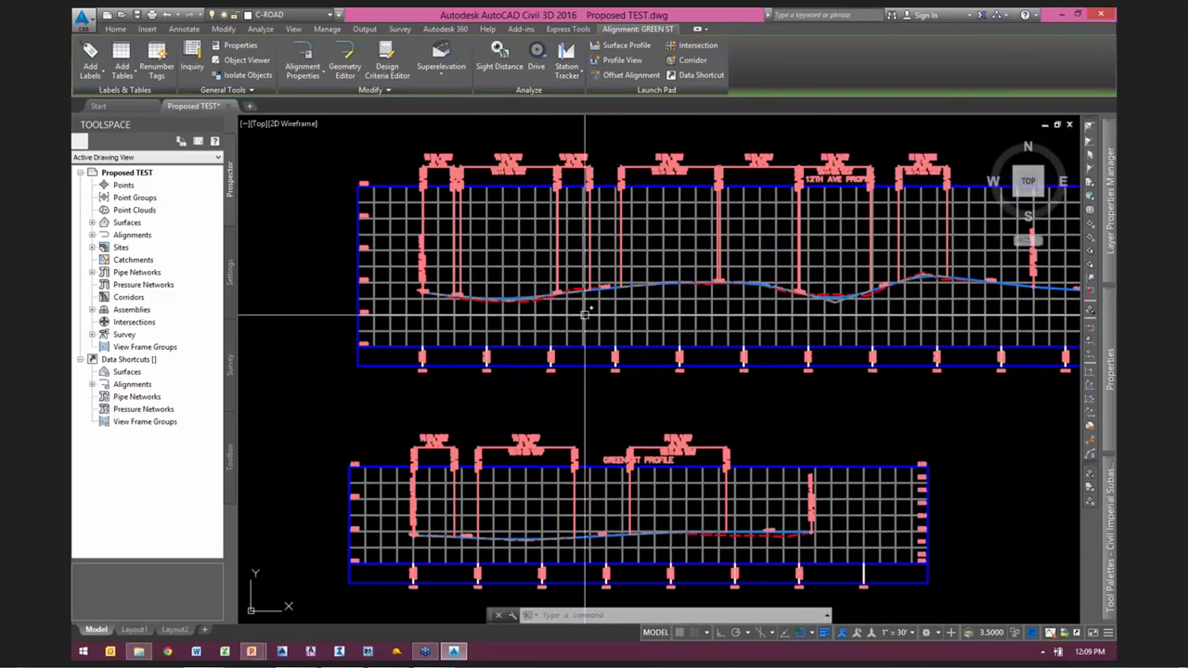
pyautogui.scroll(4, 480, 299)
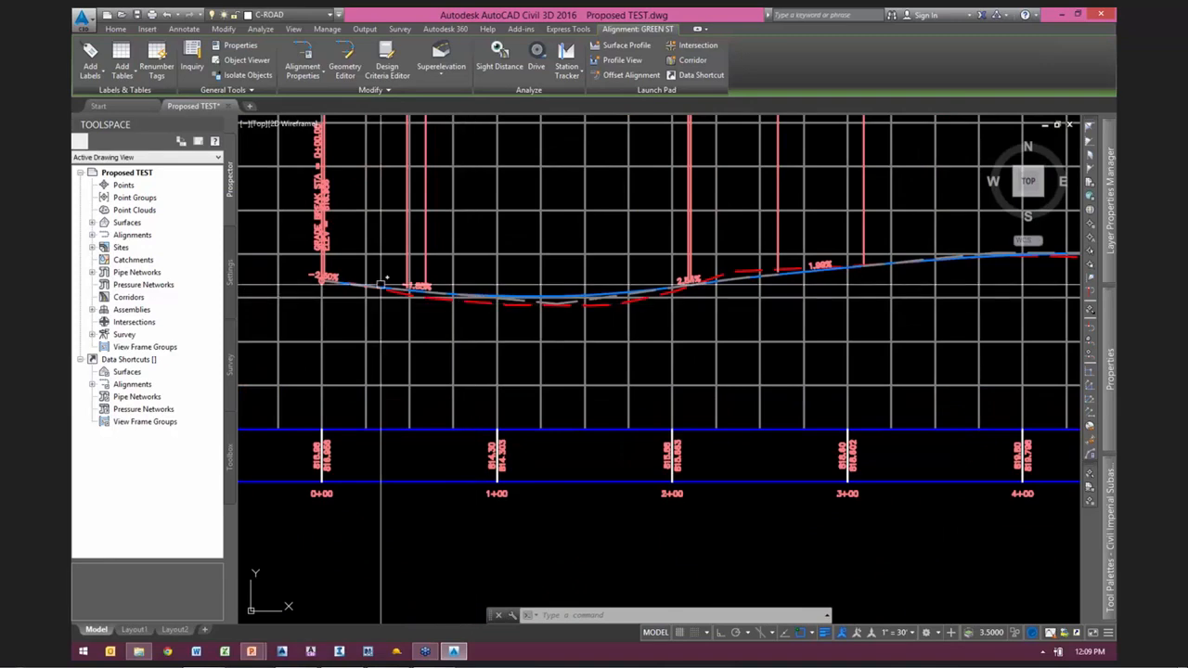
pyautogui.moveTo(971, 362); pyautogui.dragTo(460, 344, button='middle')
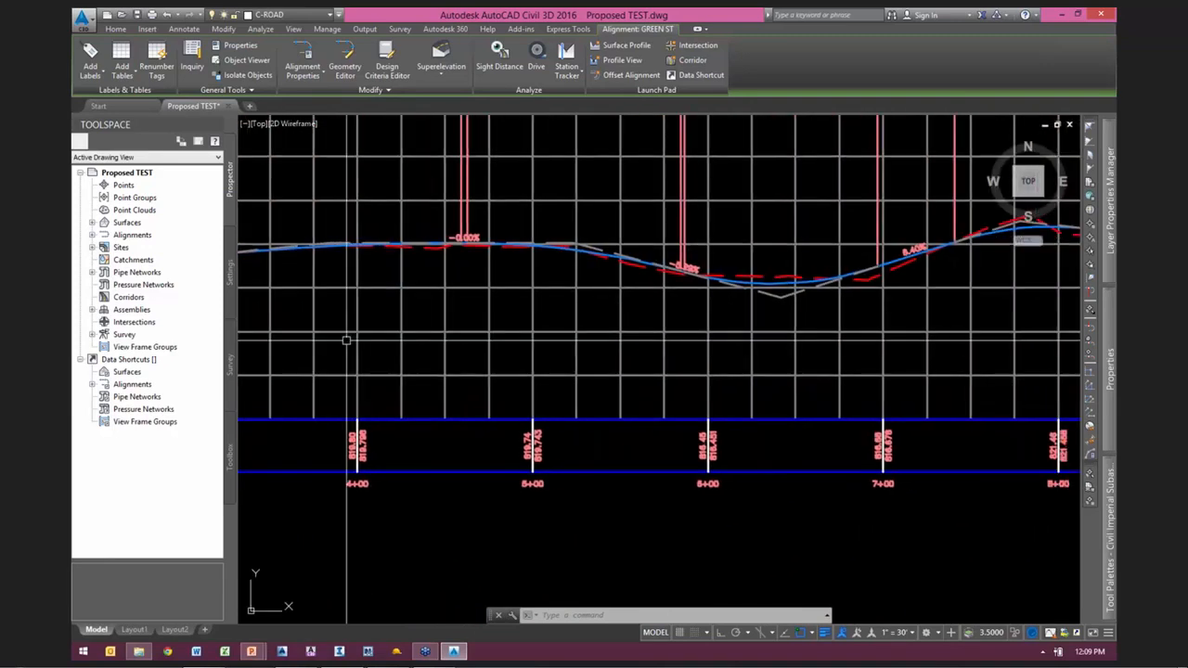
pyautogui.scroll(-2, 769, 344)
pyautogui.moveTo(710, 514); pyautogui.dragTo(880, 214, button='middle')
pyautogui.moveTo(631, 486); pyautogui.dragTo(862, 235, button='middle')
pyautogui.scroll(-3, 709, 339)
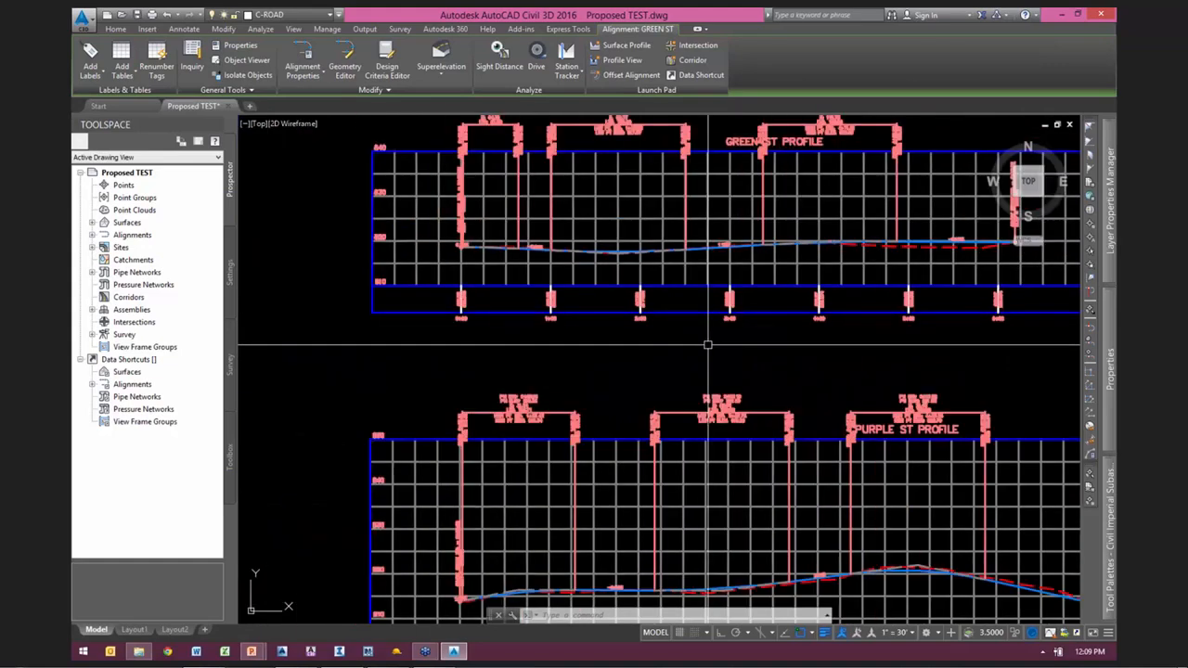
pyautogui.scroll(2, 721, 328)
pyautogui.scroll(-2, 722, 329)
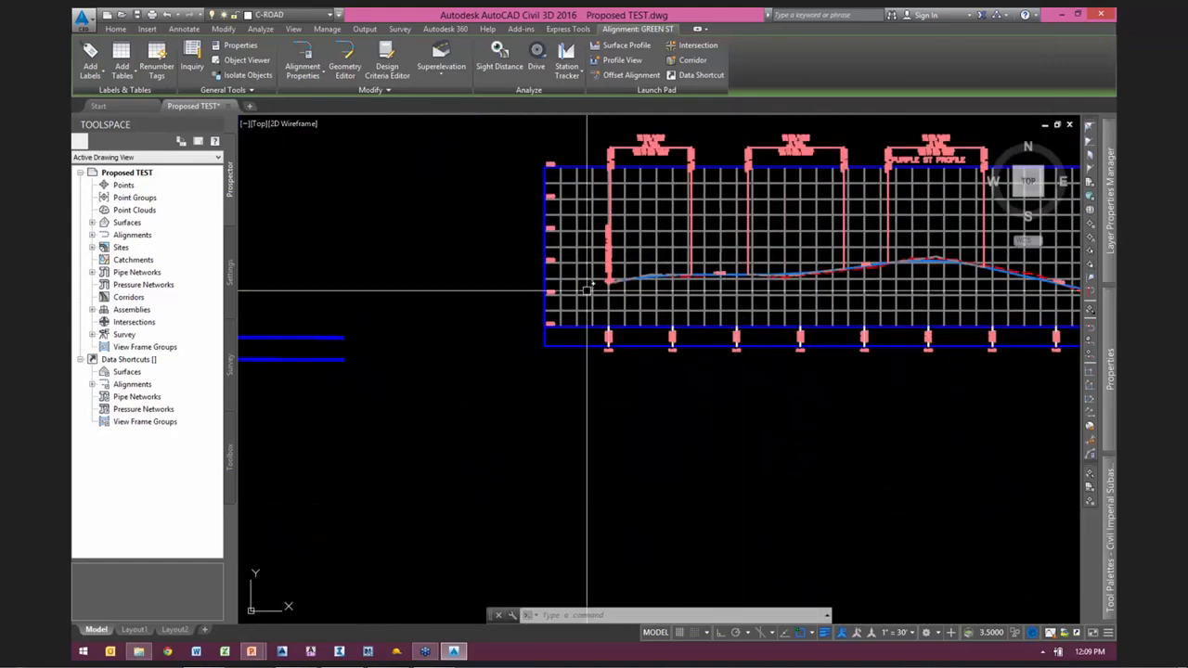
# Step: Deselect the GREEN ST alignment and start Create Intersection at the point where GREEN ST meets 12TH AVE
pyautogui.moveTo(297, 232); pyautogui.dragTo(1013, 515, button='middle')
pyautogui.scroll(5, 624, 295)
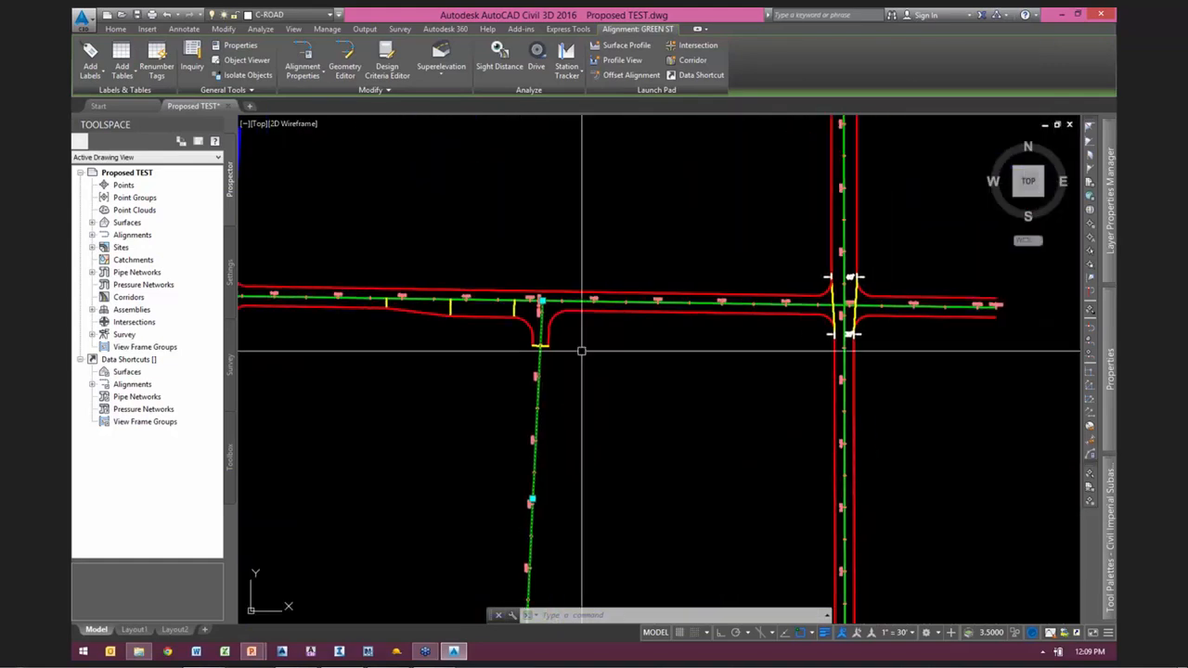
pyautogui.scroll(2, 545, 305)
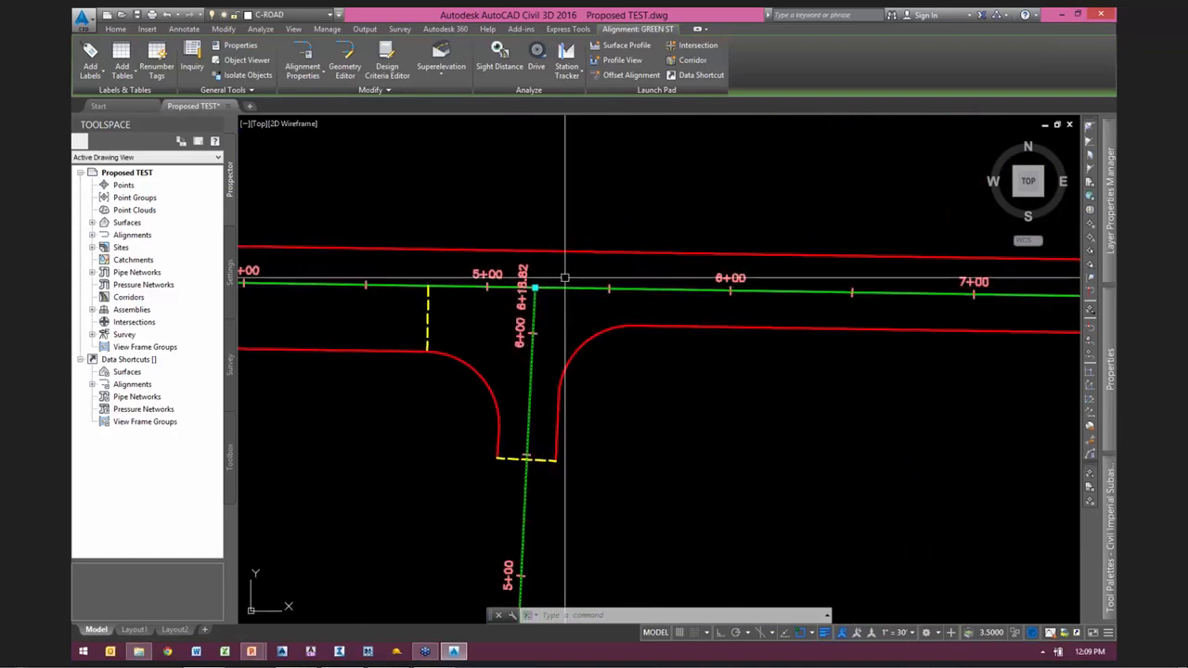
pyautogui.press('Escape')
pyautogui.moveTo(519, 209); pyautogui.dragTo(612, 247, button='middle')
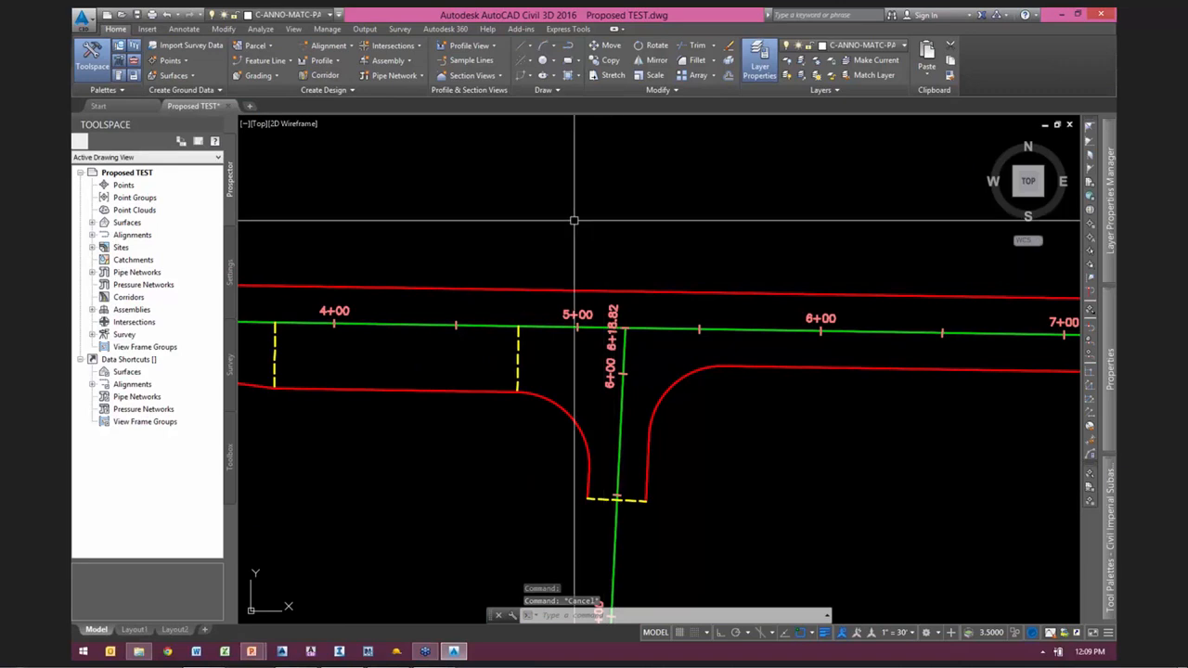
pyautogui.click(392, 45)
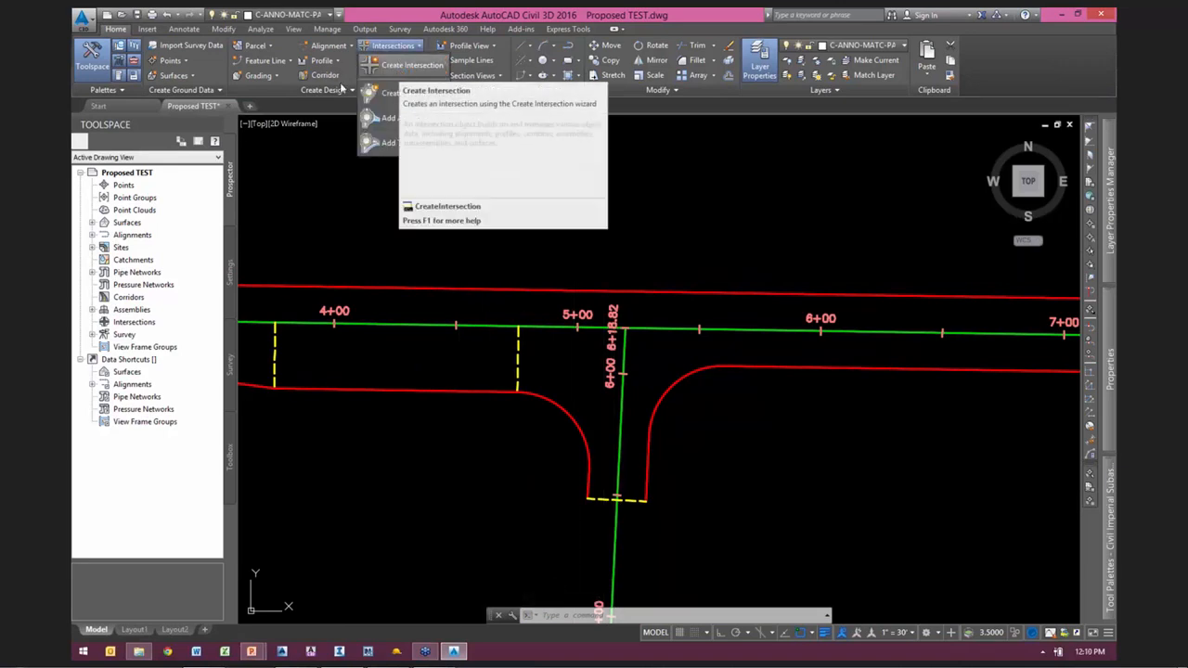
pyautogui.click(398, 66)
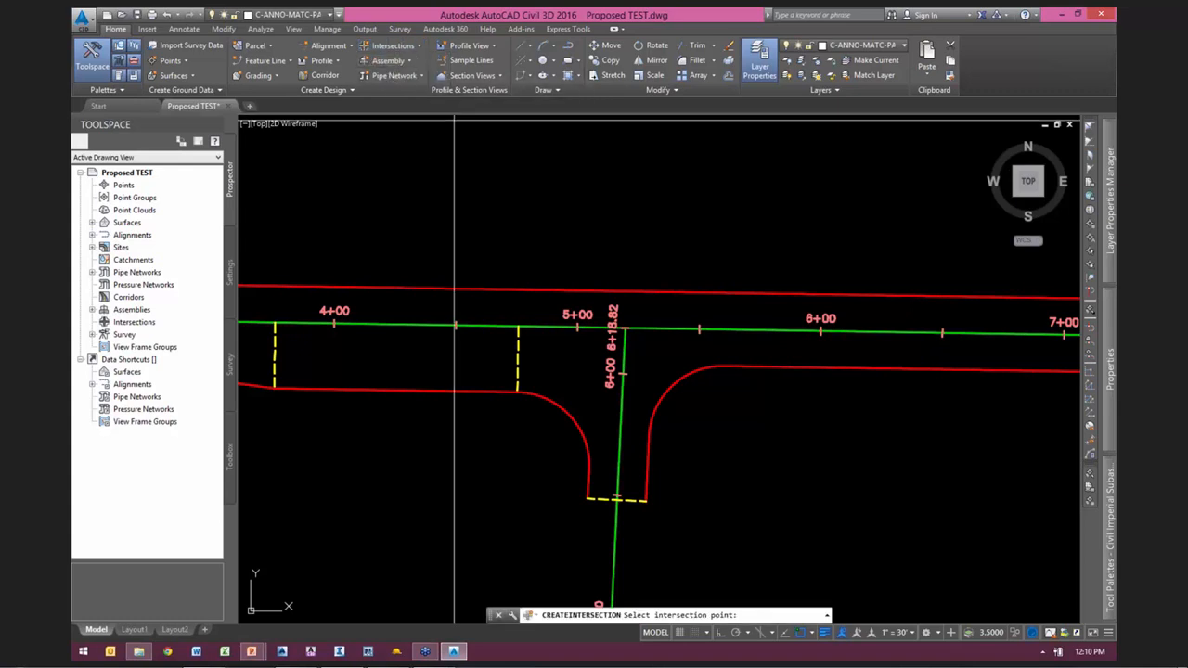
pyautogui.click(625, 328)
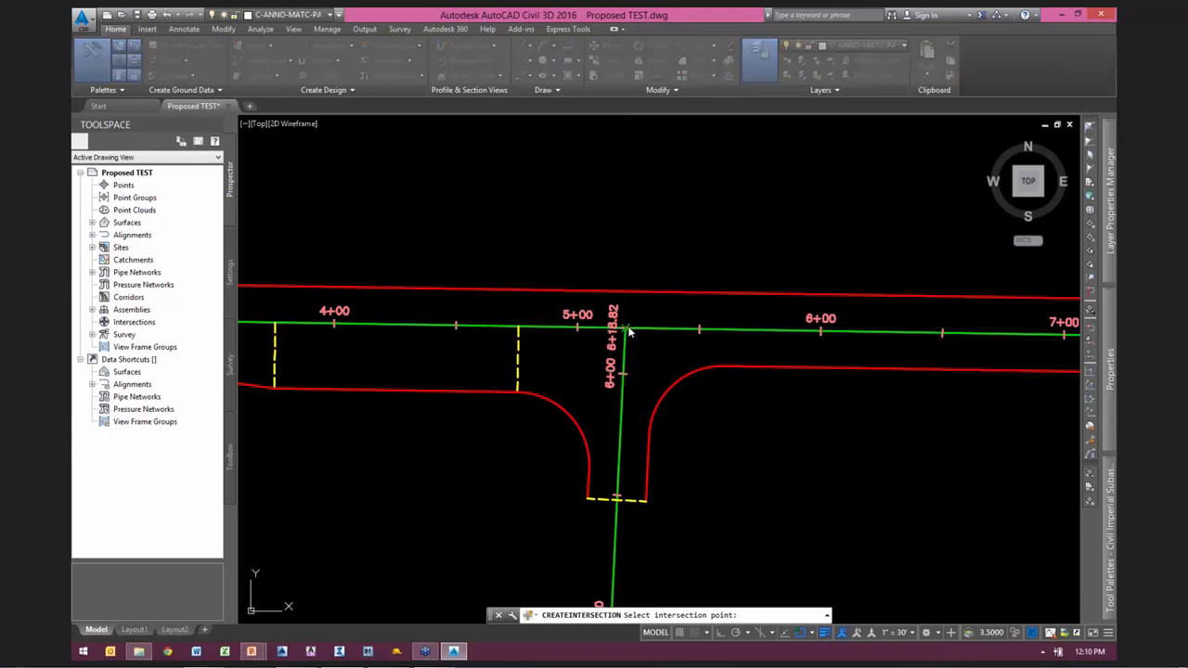
# Step: Set the intersection name template to "<[Primary Alignment Name]> & <[Secondary Alignment Name]>"
pyautogui.moveTo(560, 151)
pyautogui.mouseDown()
pyautogui.moveTo(657, 60)
pyautogui.moveTo(726, 46)
pyautogui.moveTo(737, 56)
pyautogui.moveTo(551, 90)
pyautogui.mouseUp()
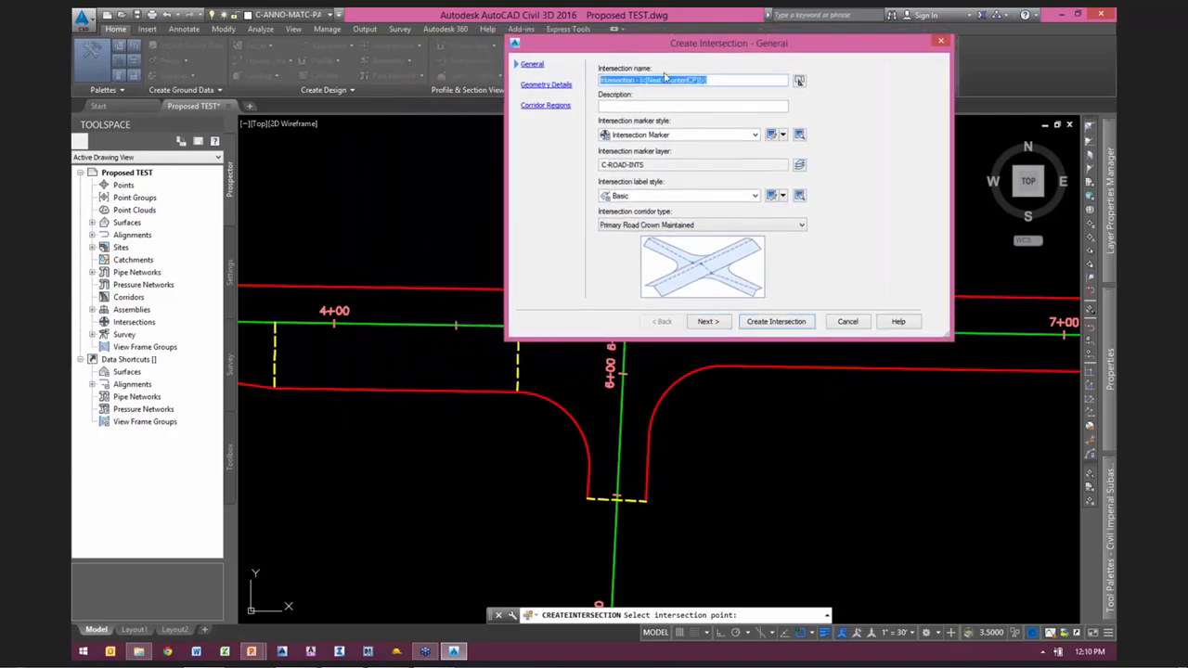
pyautogui.click(799, 82)
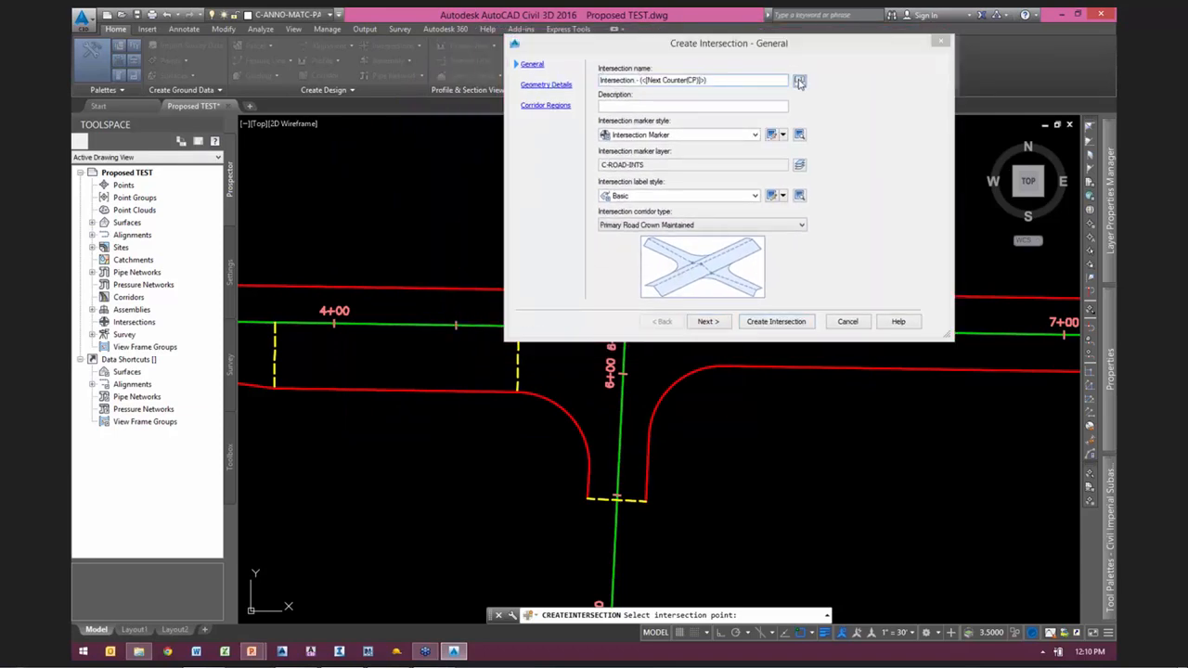
pyautogui.click(548, 277)
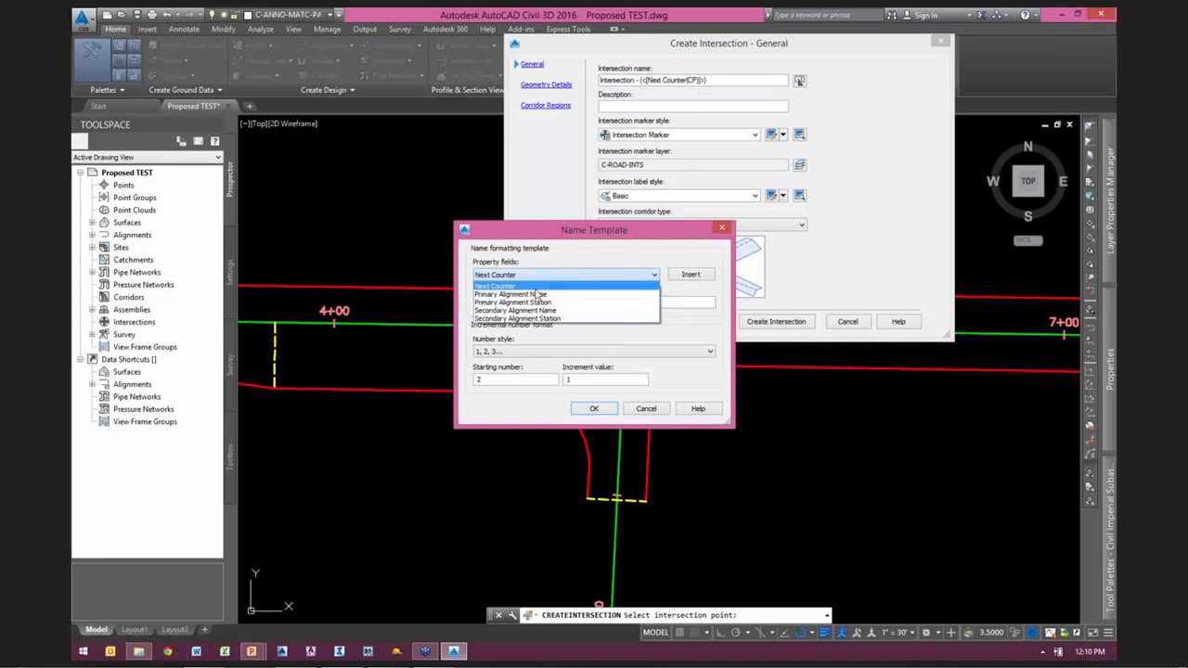
pyautogui.click(512, 294)
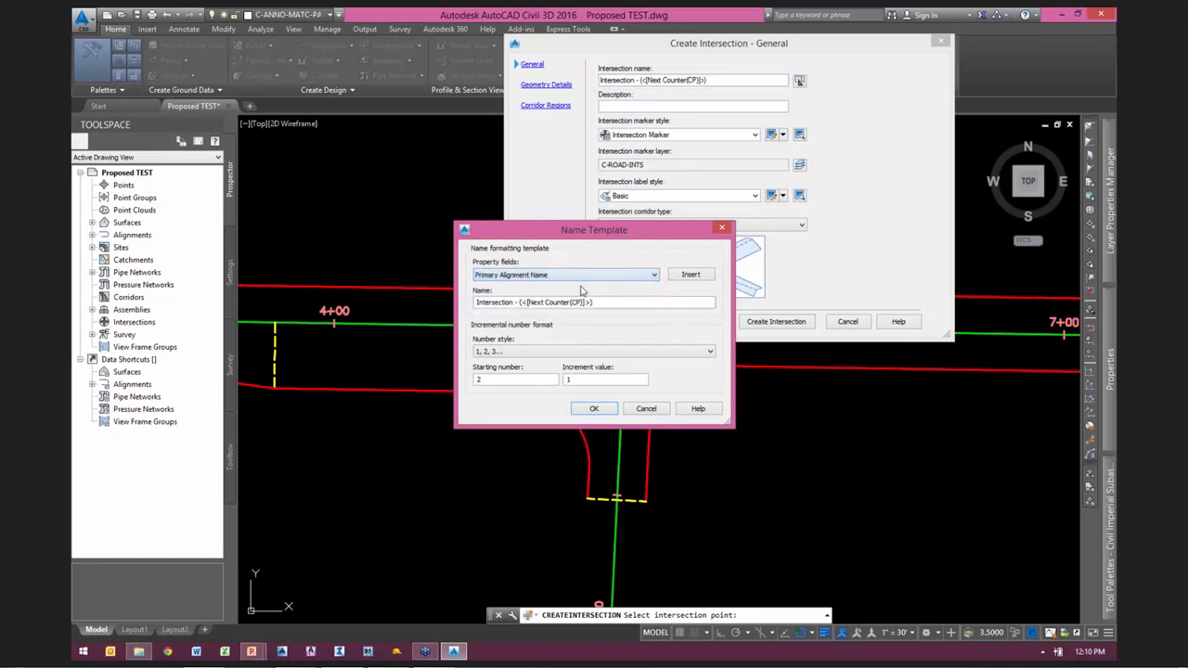
pyautogui.click(691, 274)
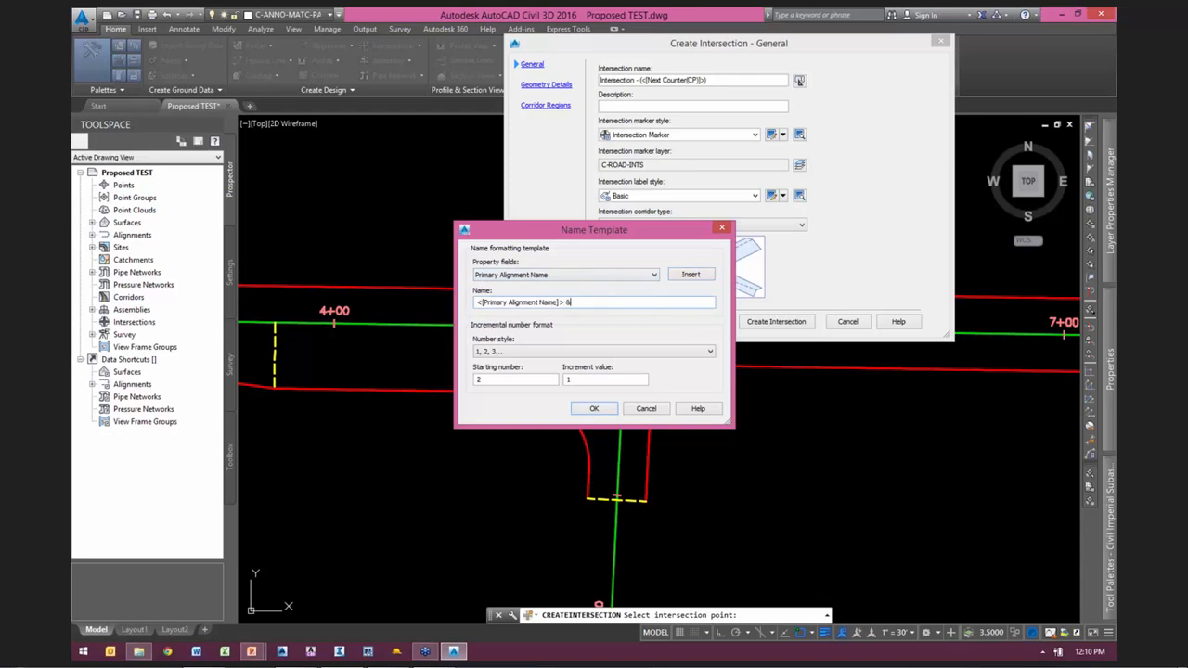
pyautogui.click(536, 274)
pyautogui.click(519, 314)
pyautogui.click(690, 275)
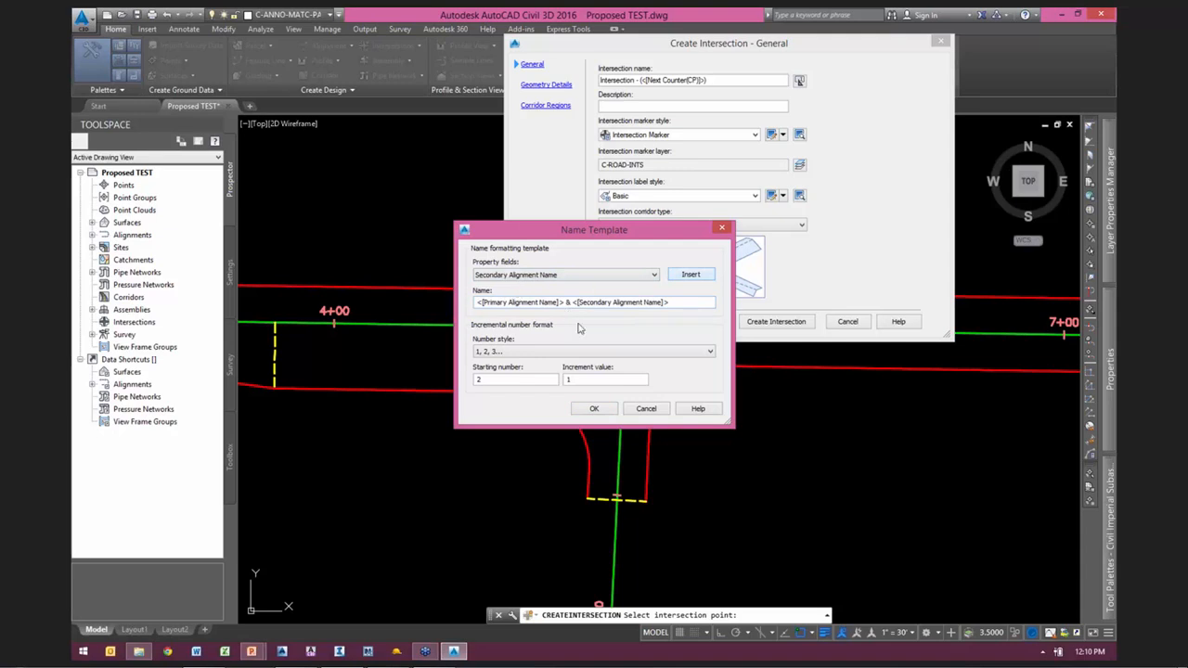
pyautogui.click(594, 409)
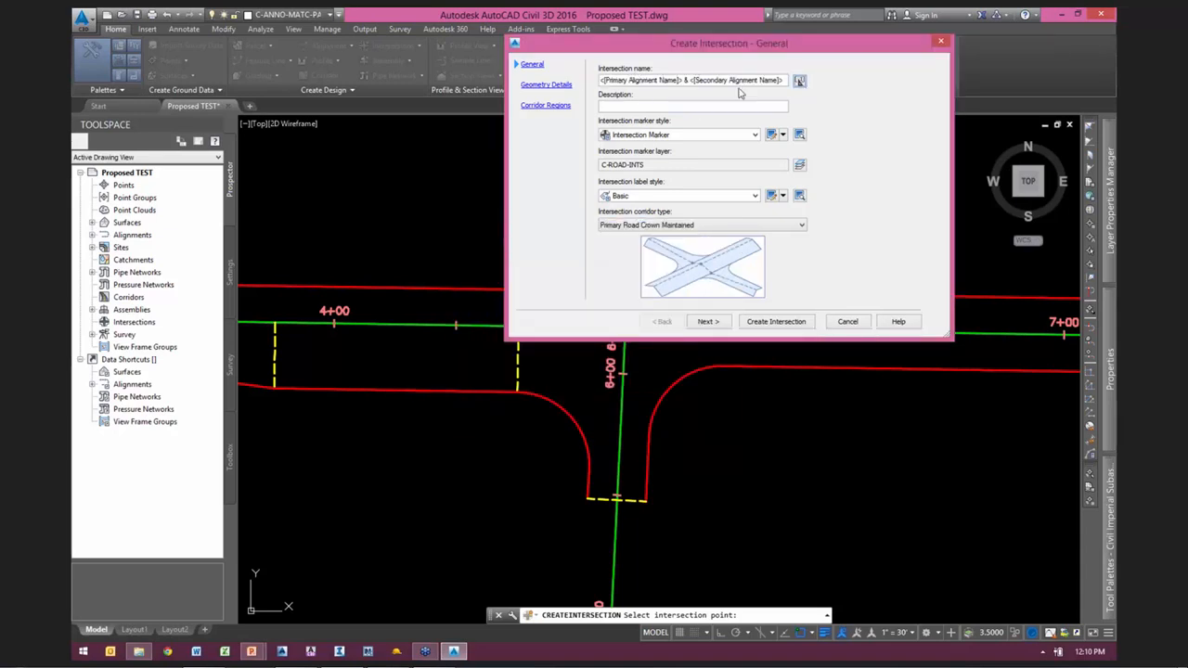
pyautogui.moveTo(749, 43); pyautogui.dragTo(649, 46)
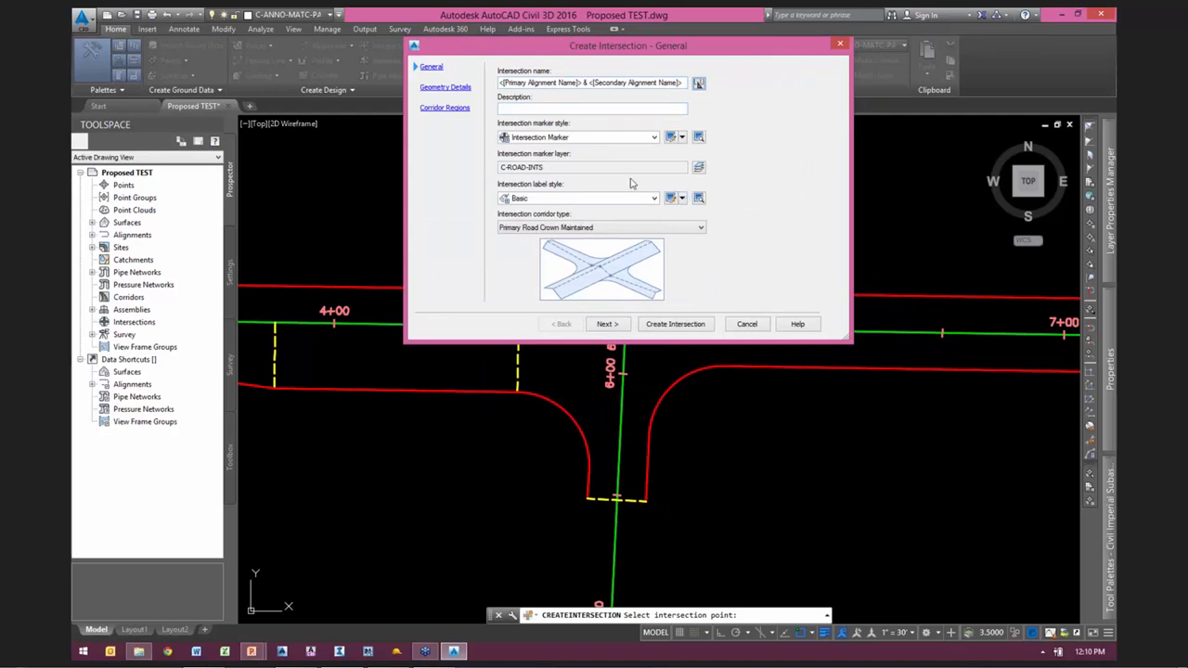
pyautogui.moveTo(590, 56); pyautogui.dragTo(765, 19)
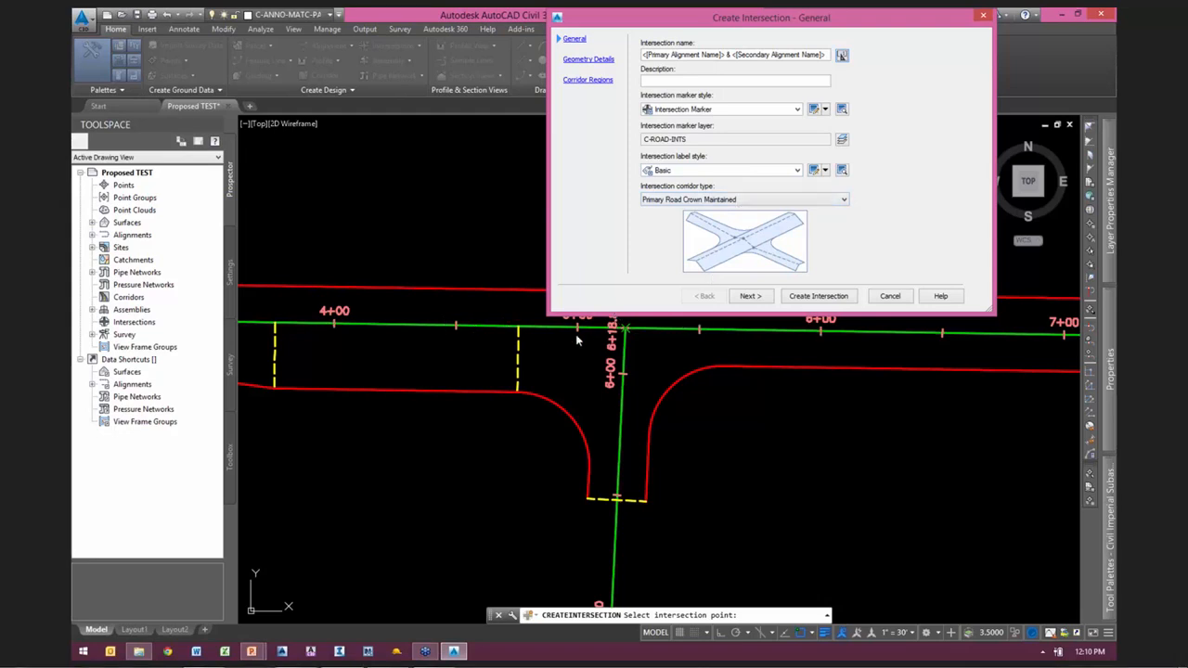
pyautogui.moveTo(810, 26); pyautogui.dragTo(834, 33)
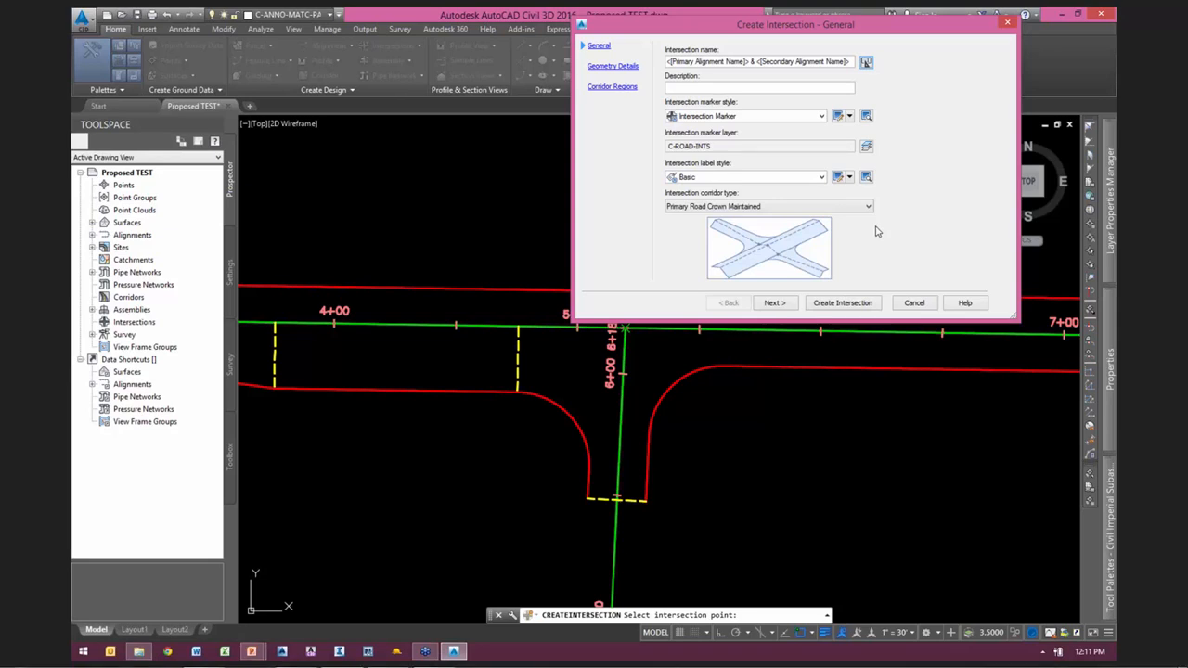
pyautogui.moveTo(812, 26); pyautogui.dragTo(663, 61)
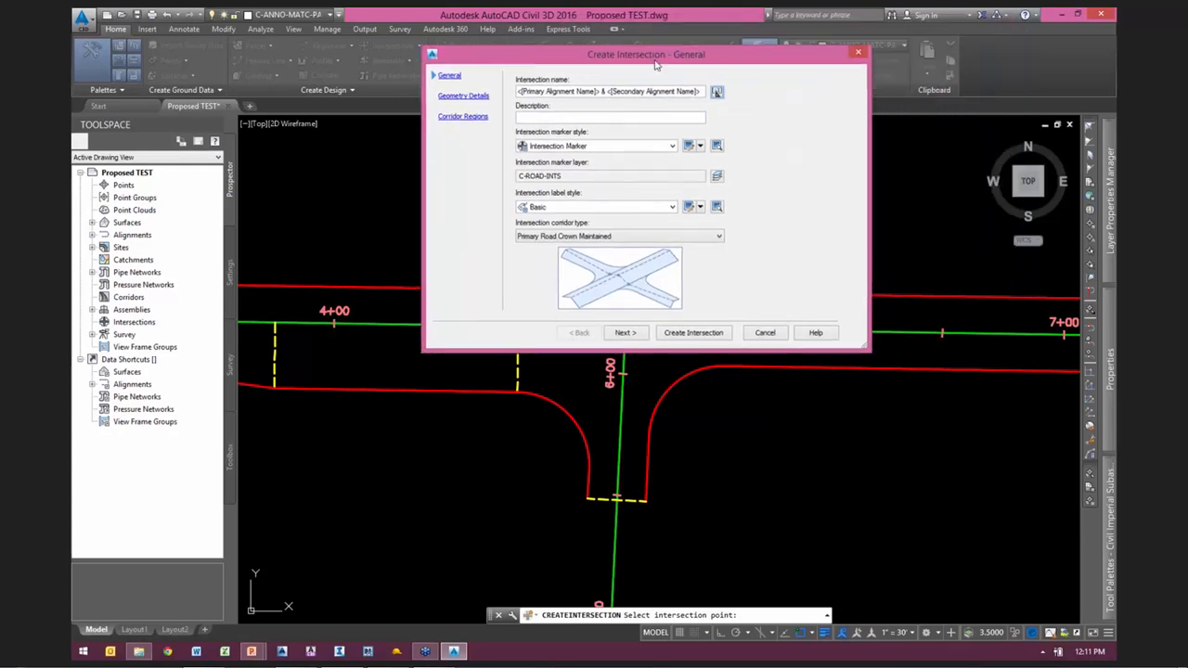
# Step: Proceed to the intersection's geometry details and choose the fg profile for the 12TH AVE alignment
pyautogui.click(624, 337)
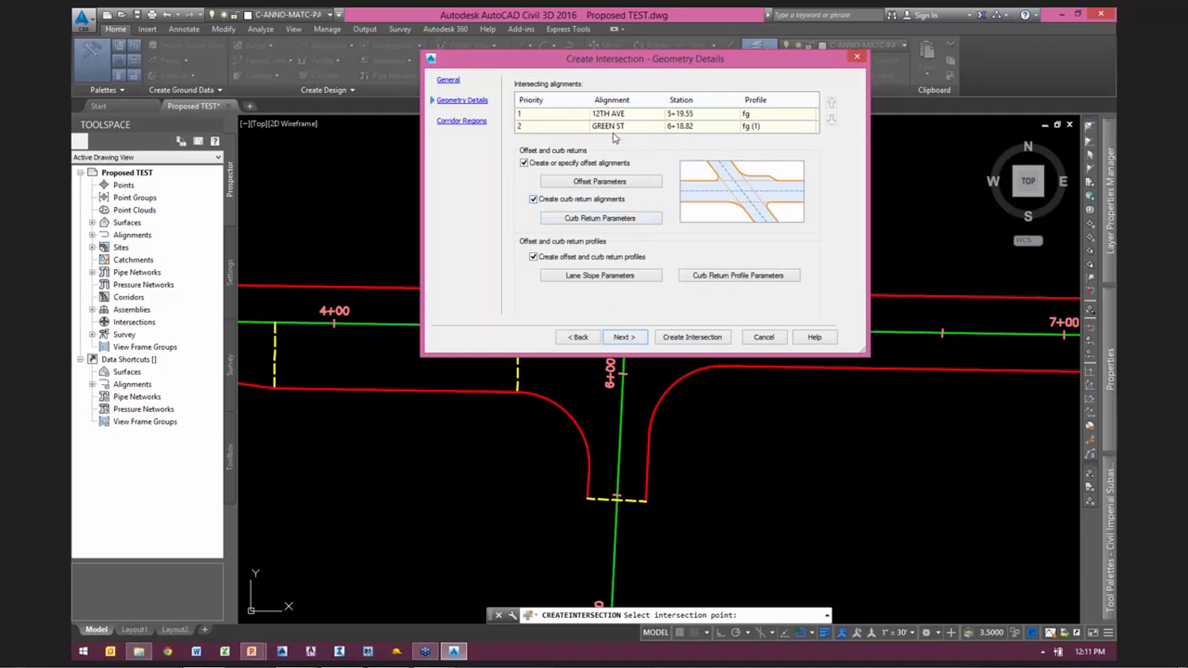
pyautogui.click(779, 115)
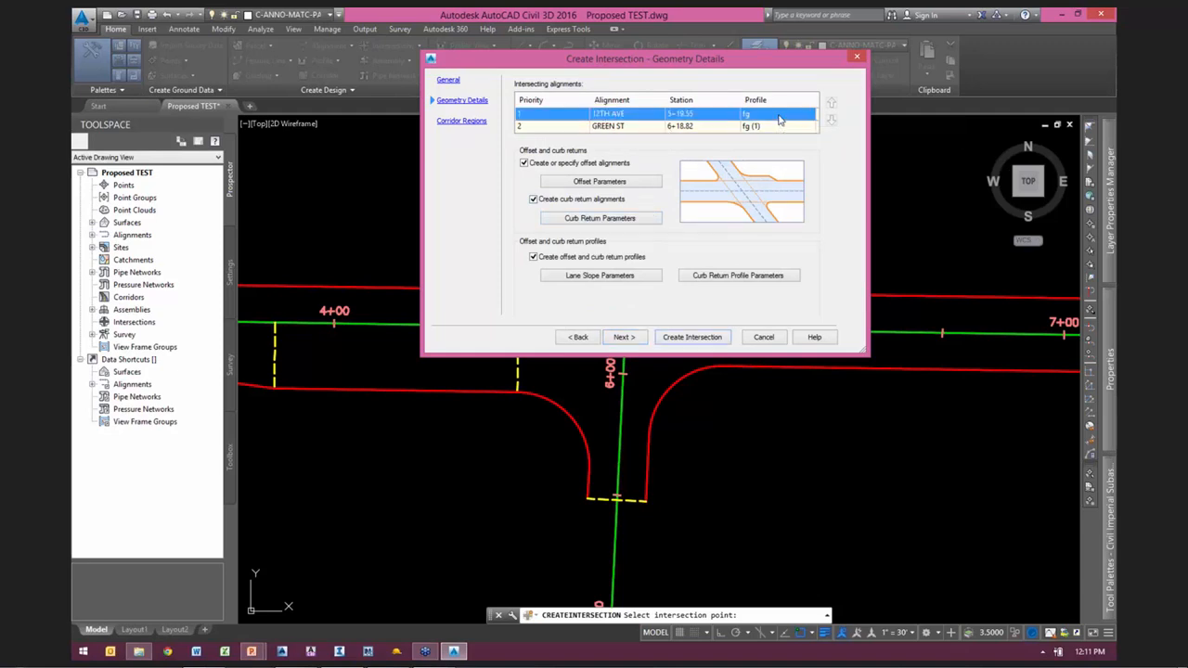
pyautogui.click(778, 115)
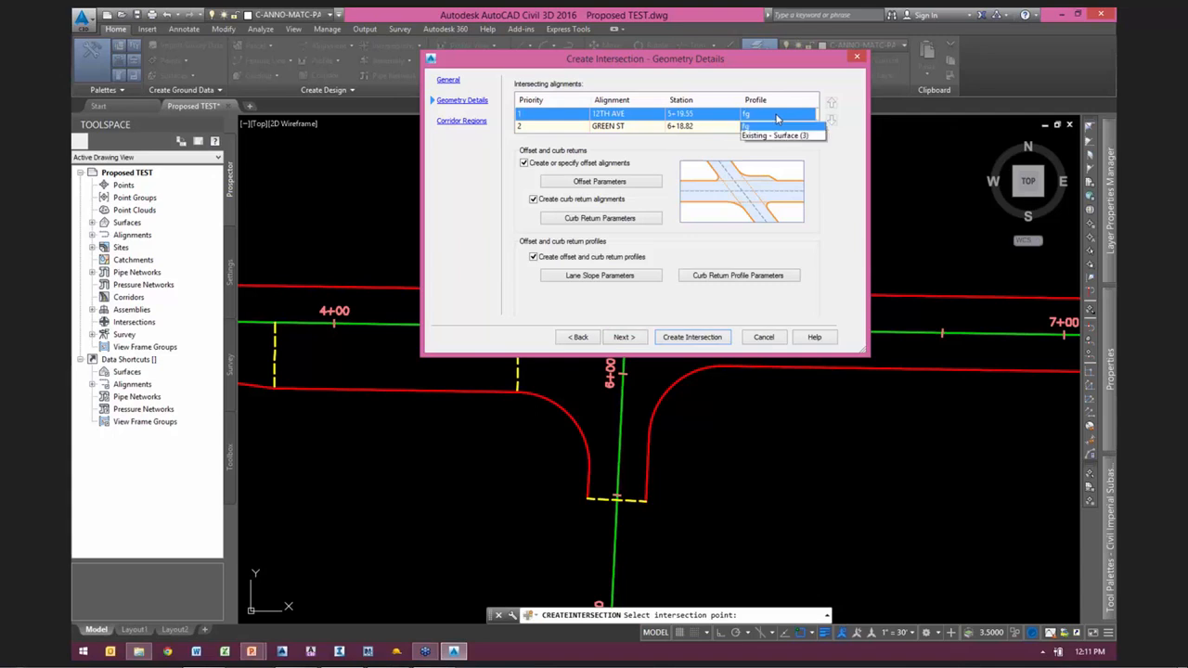
pyautogui.click(752, 128)
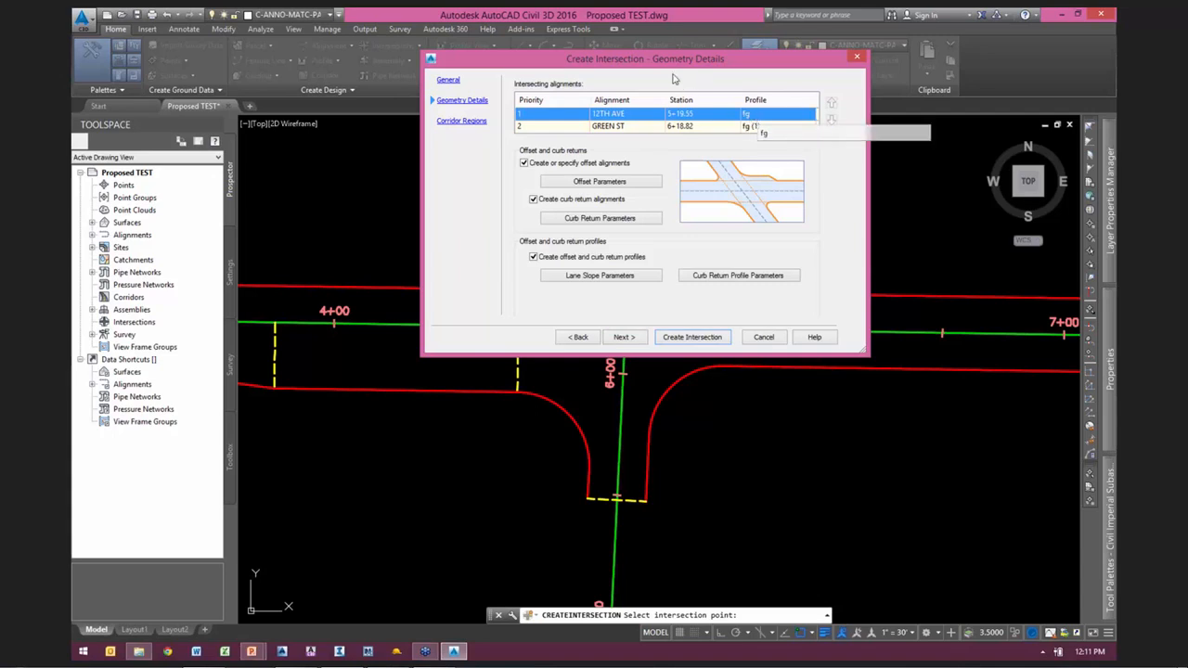
pyautogui.moveTo(647, 60); pyautogui.dragTo(856, 19)
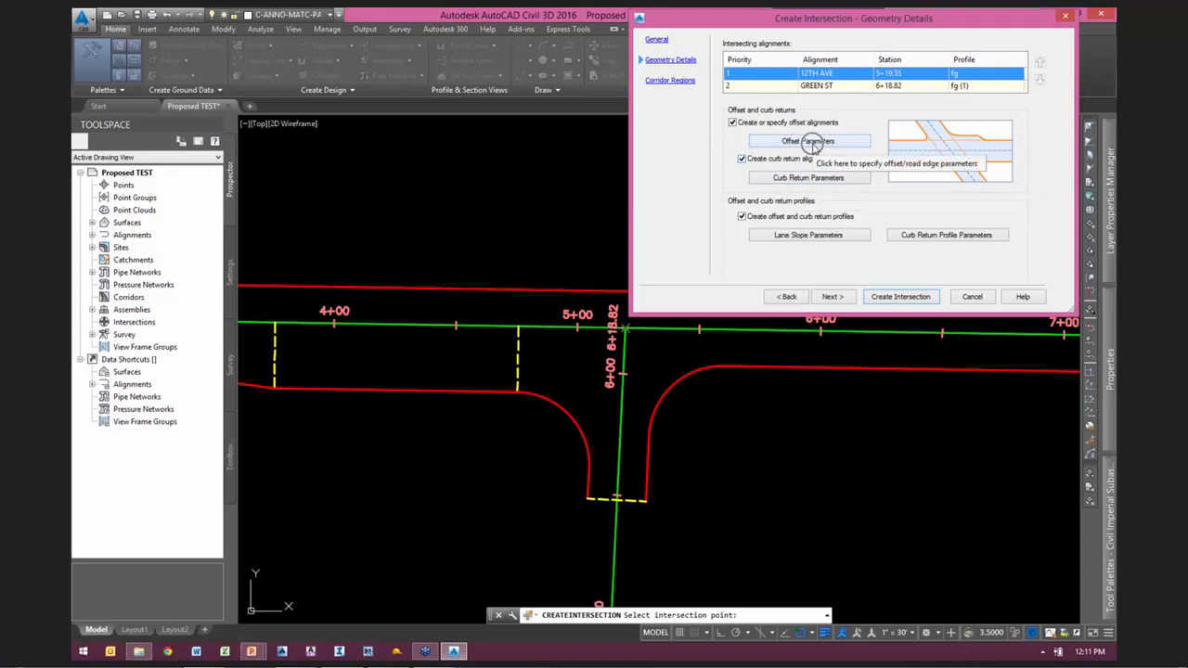
# Step: Open the offset parameters and highlight the primary road 12TH AVE and the secondary road GREEN ST in the drawing to identify them
pyautogui.click(813, 146)
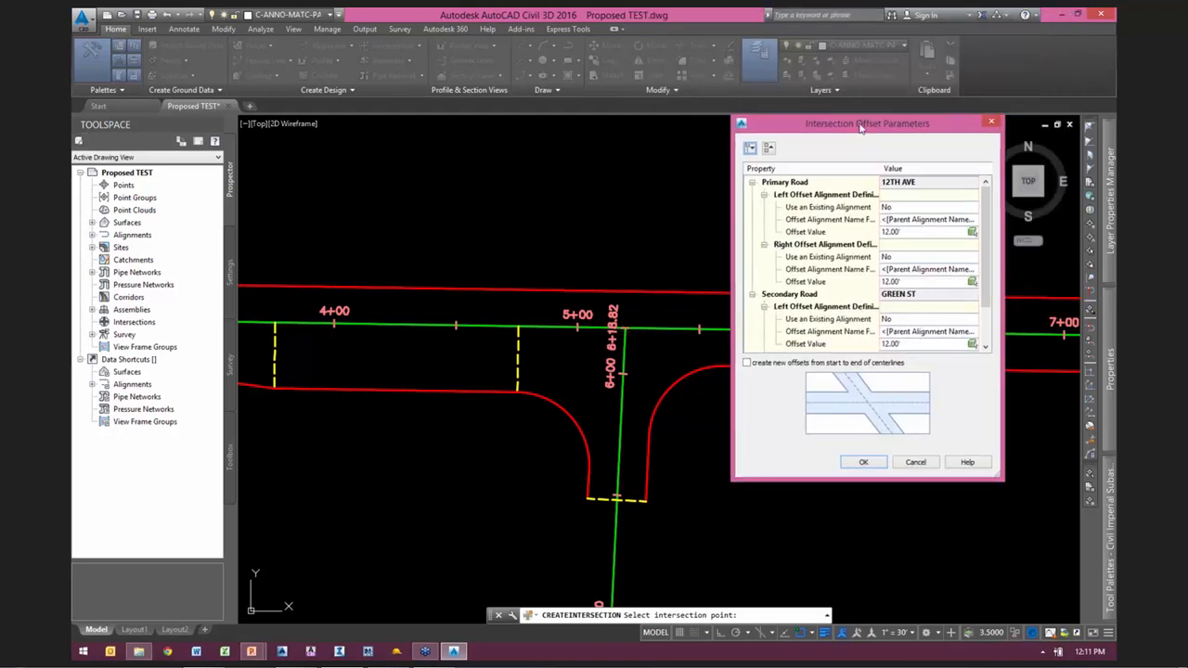
pyautogui.moveTo(861, 128); pyautogui.dragTo(904, 63)
pyautogui.click(838, 118)
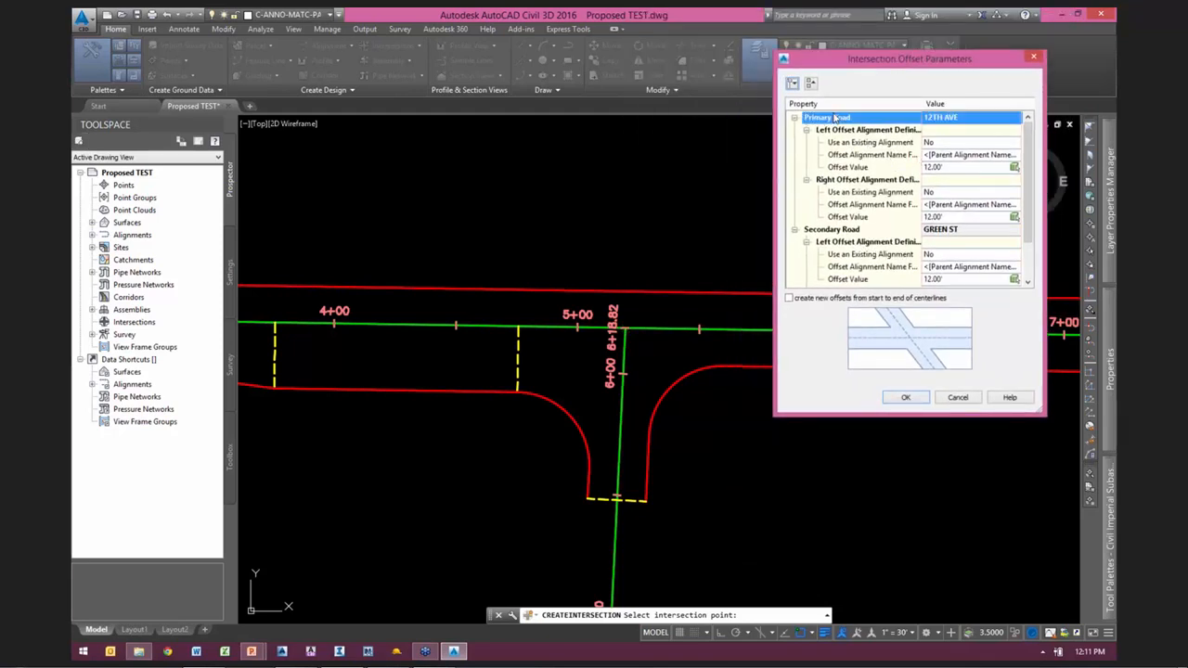
pyautogui.click(842, 230)
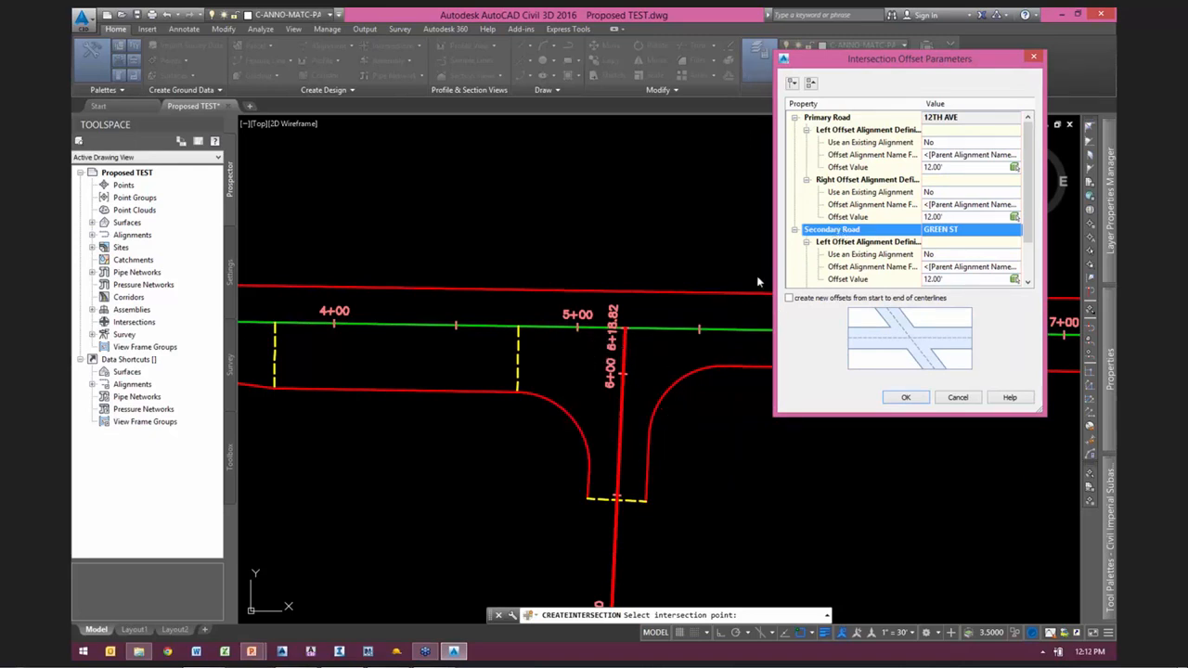
pyautogui.click(847, 131)
pyautogui.click(838, 118)
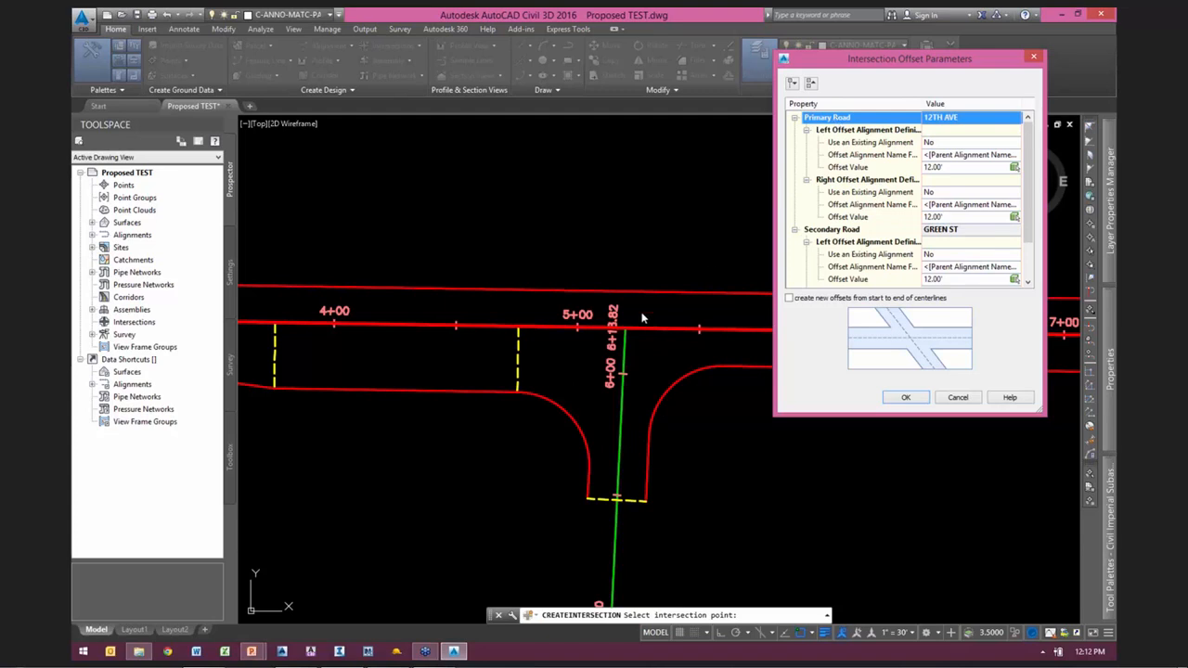
pyautogui.click(560, 328)
# Step: Set 12TH AVE's left offset to 15.00' by picking the distance from its centerline perpendicular to the north road edge
pyautogui.moveTo(897, 74); pyautogui.dragTo(872, 120)
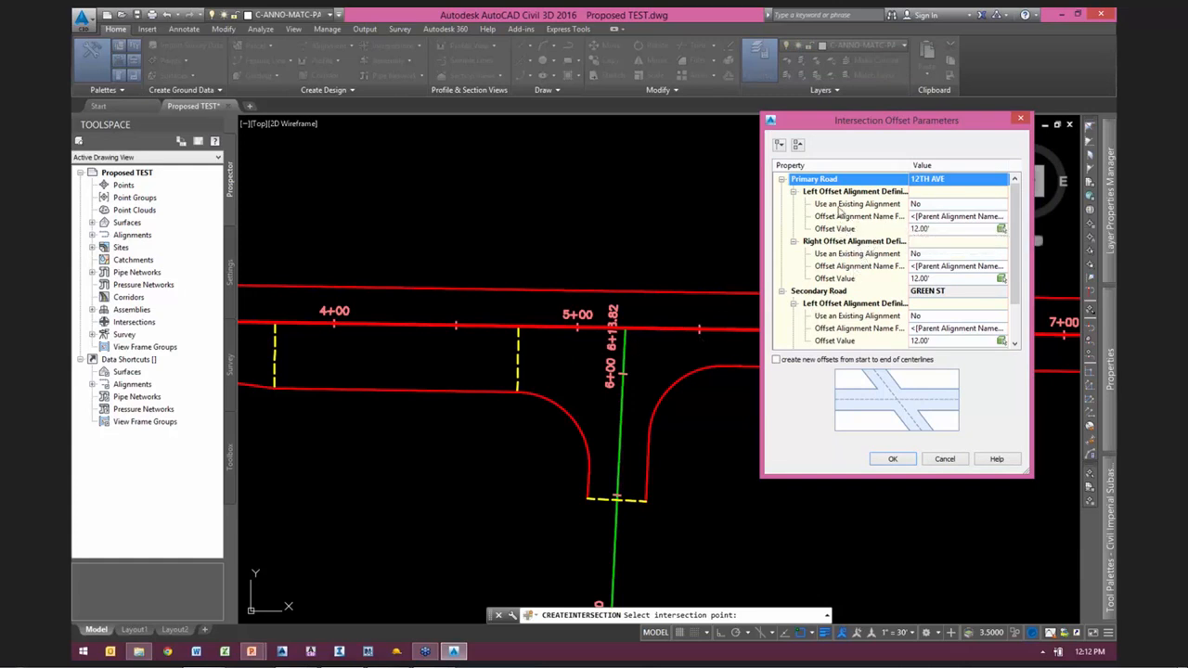
pyautogui.click(941, 228)
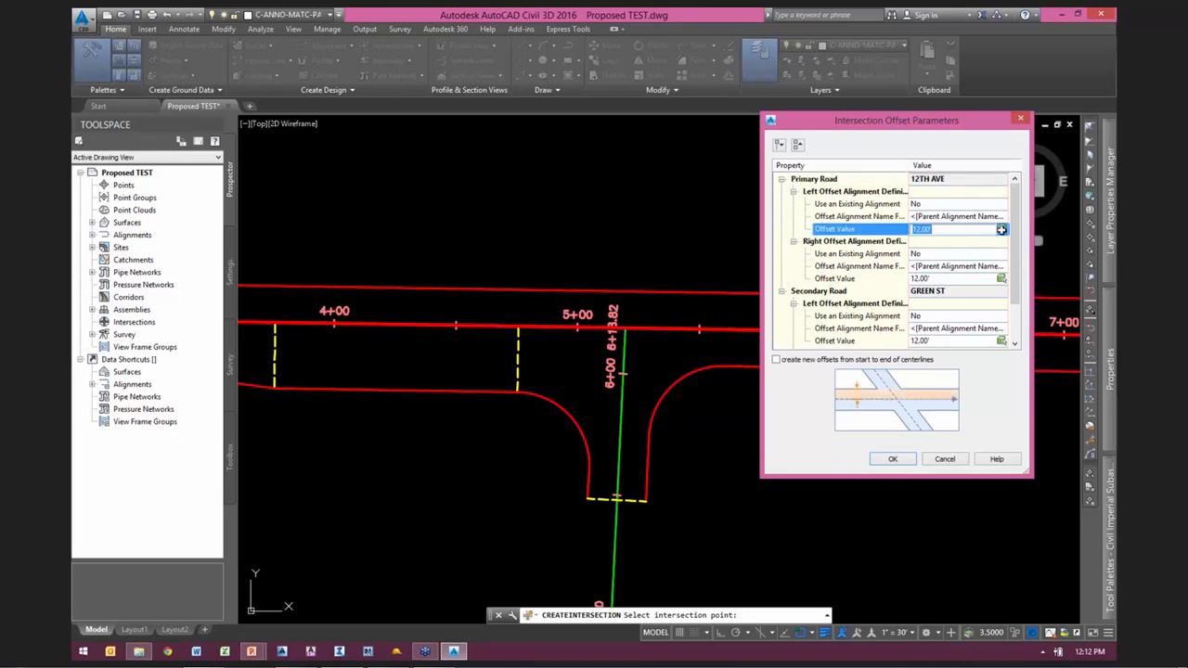
pyautogui.click(1001, 228)
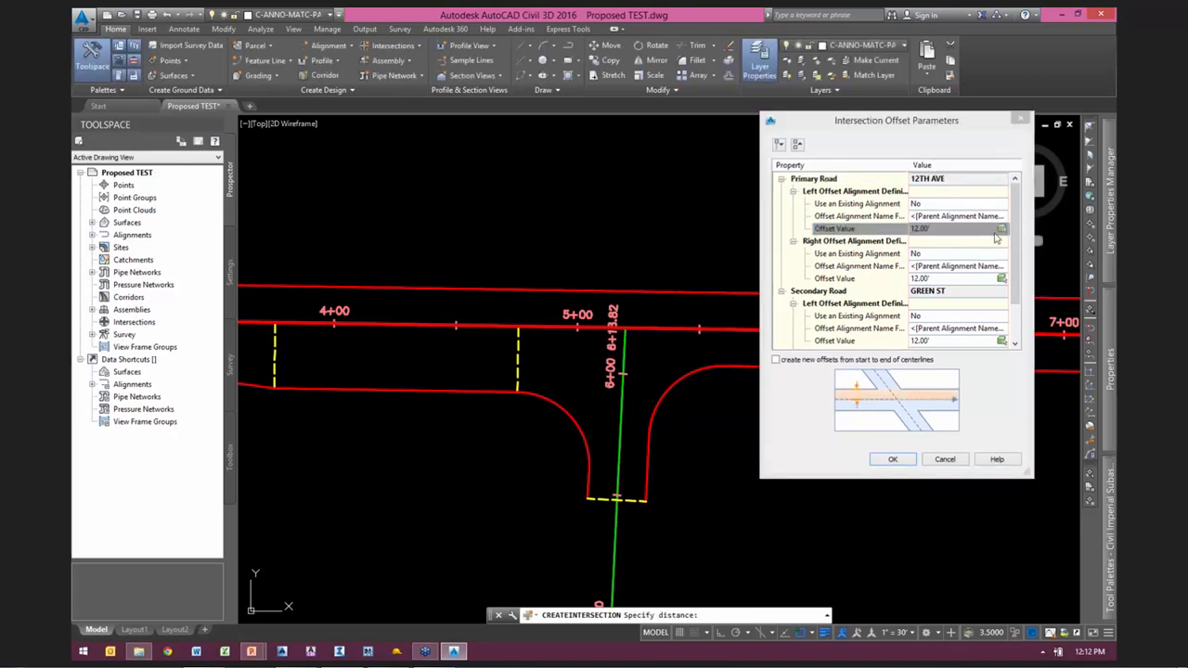
pyautogui.keyDown('shift'); pyautogui.rightClick(794, 262); pyautogui.keyUp('shift')
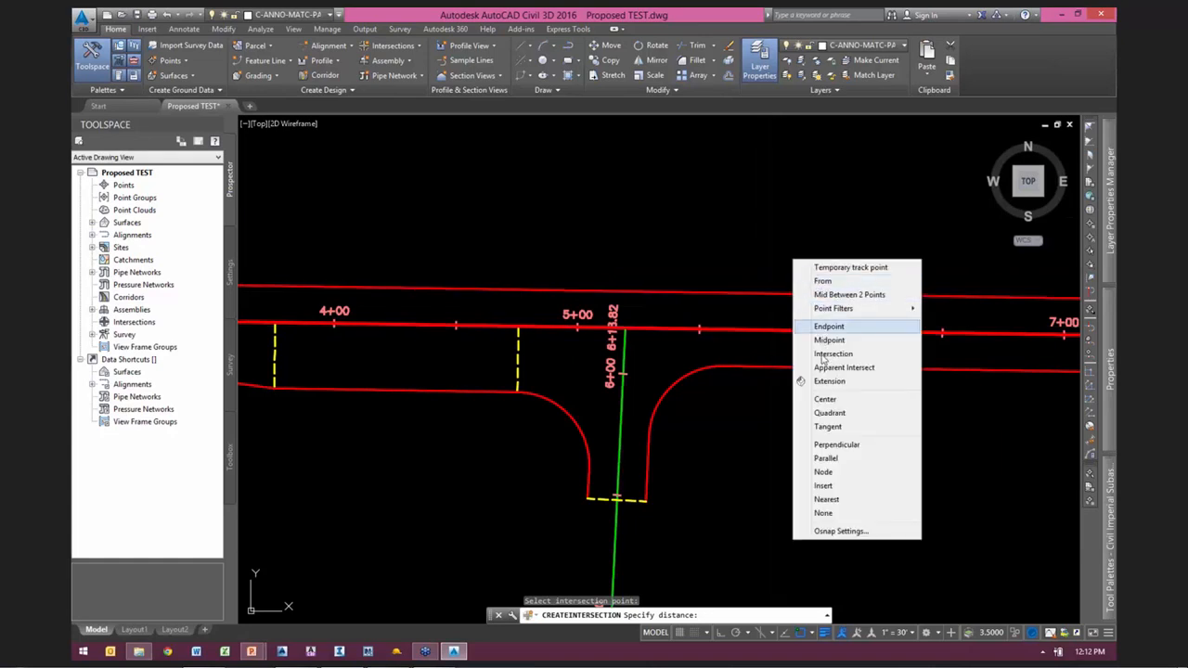
pyautogui.click(825, 500)
pyautogui.click(766, 329)
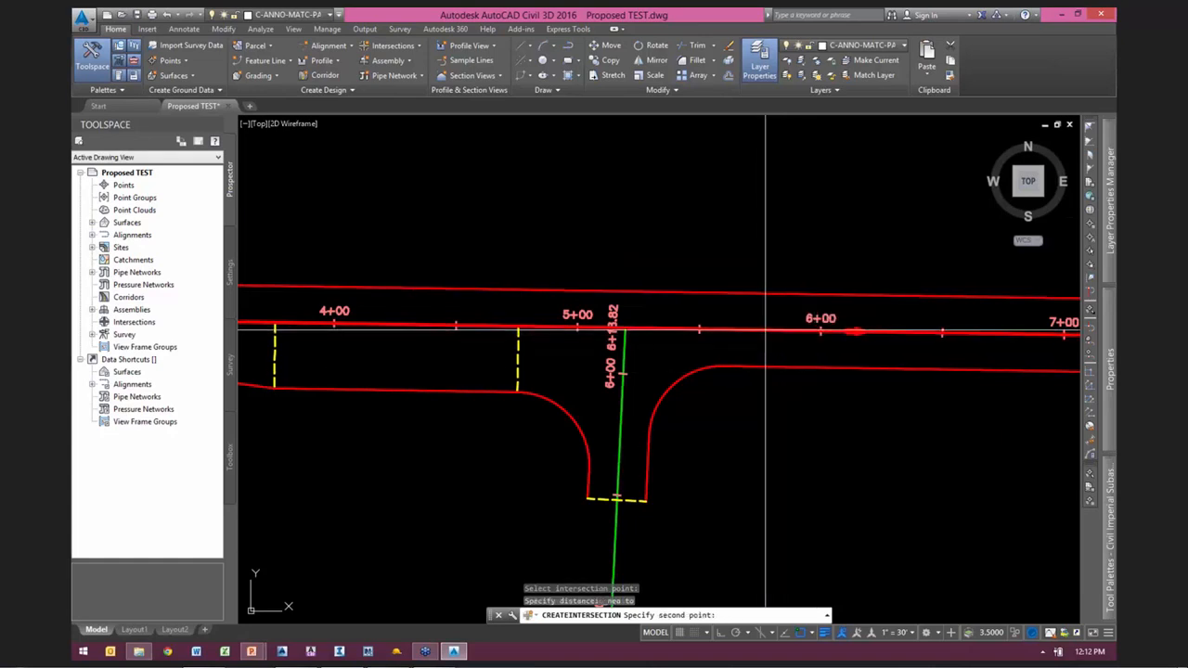
pyautogui.scroll(3, 766, 330)
pyautogui.keyDown('shift'); pyautogui.rightClick(759, 260); pyautogui.keyUp('shift')
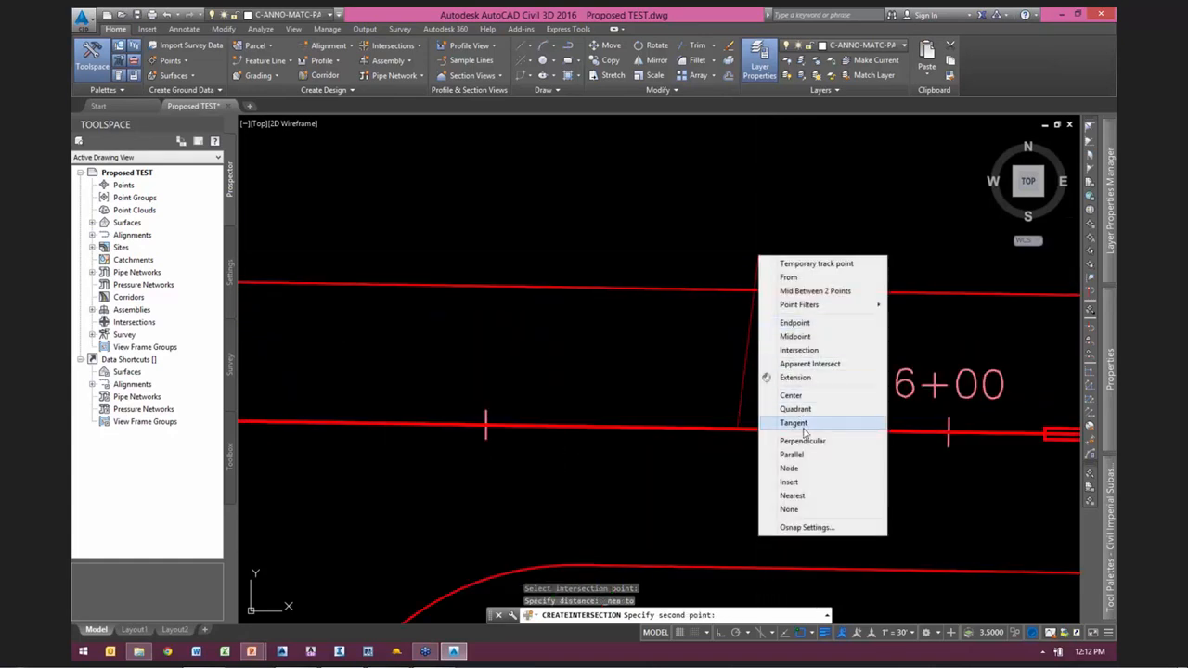
pyautogui.click(794, 437)
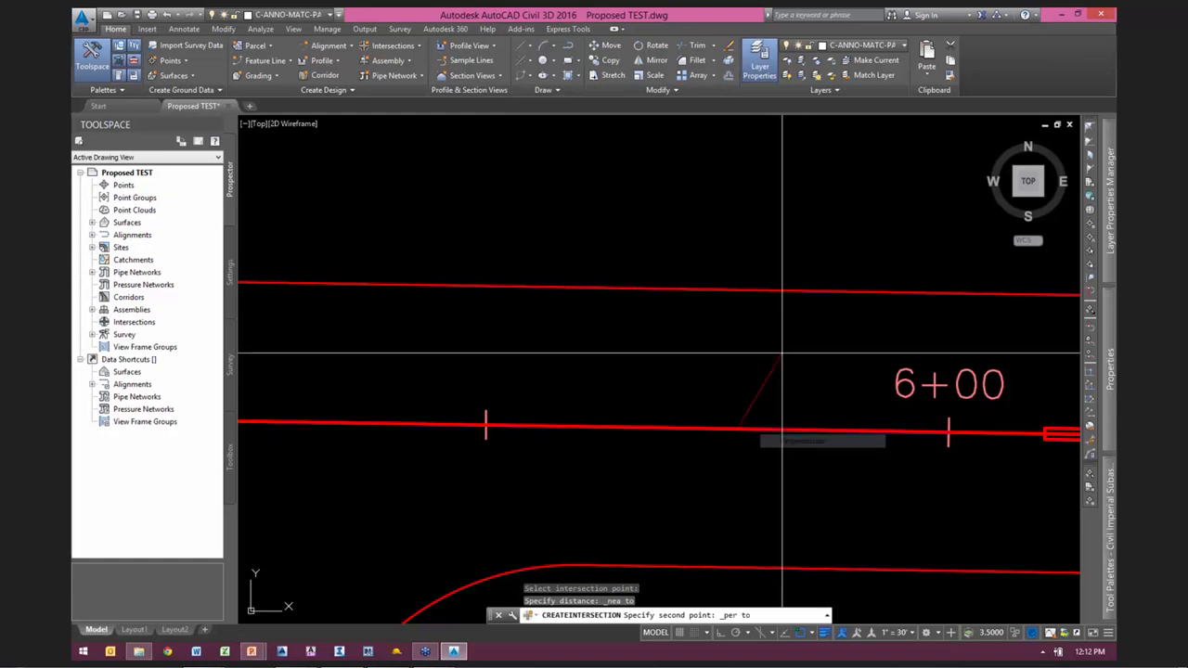
pyautogui.click(771, 290)
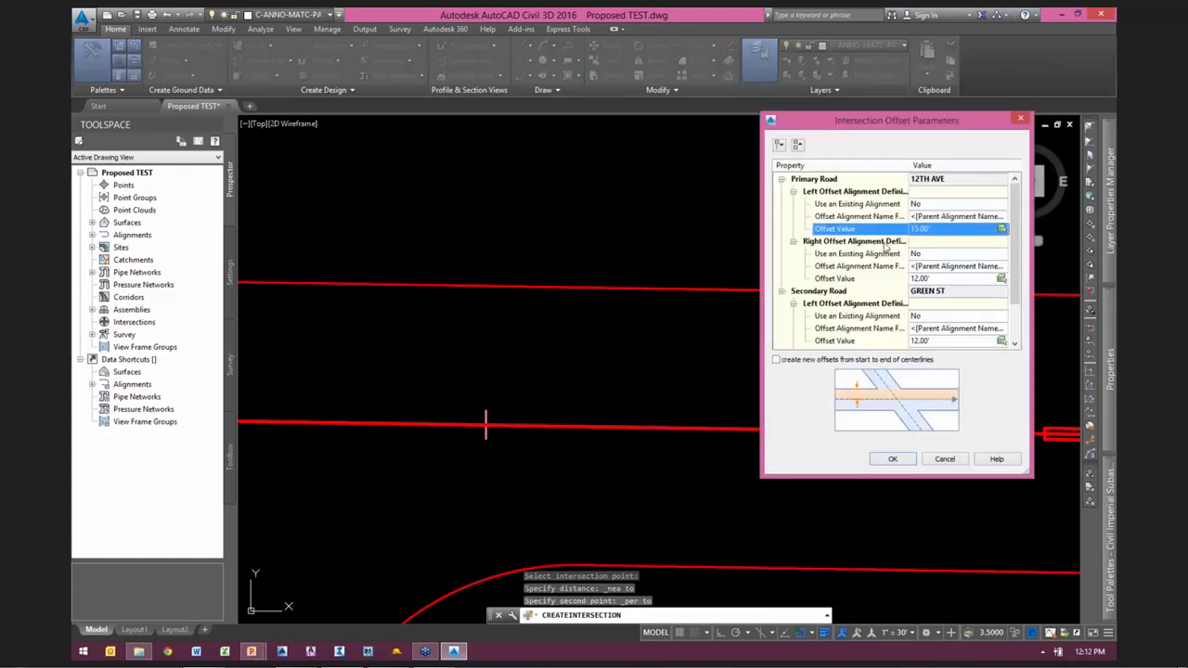
# Step: Set the right offset value of the primary road 12TH AVE to 15'
pyautogui.moveTo(892, 122); pyautogui.dragTo(870, 108)
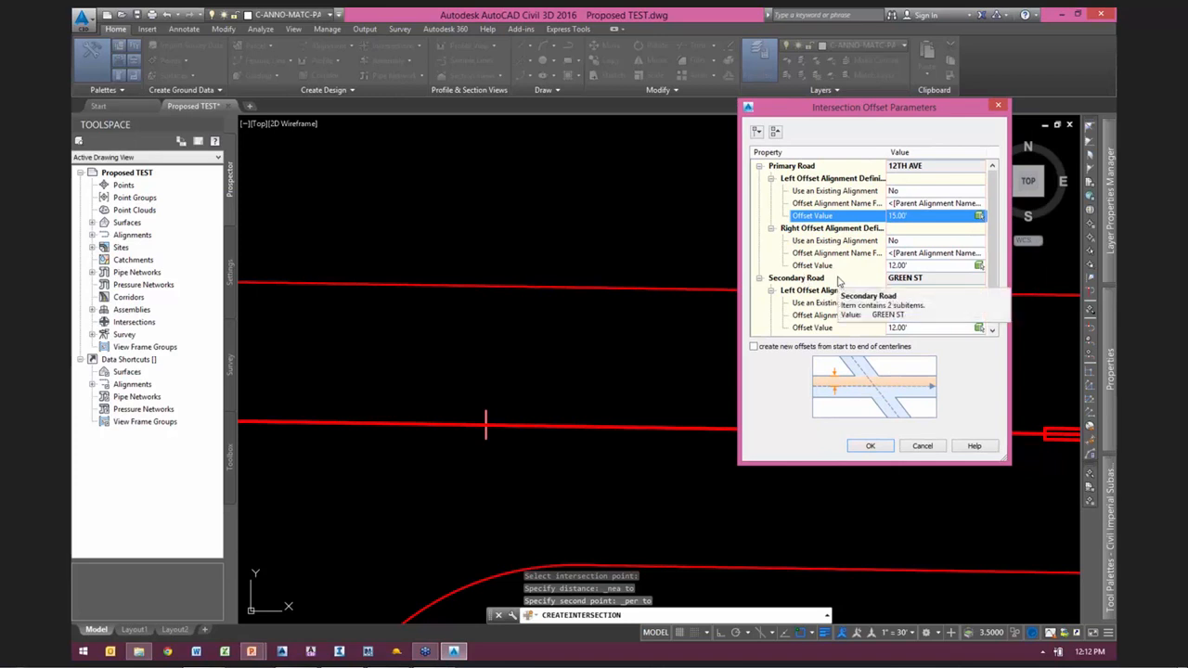
pyautogui.click(893, 266)
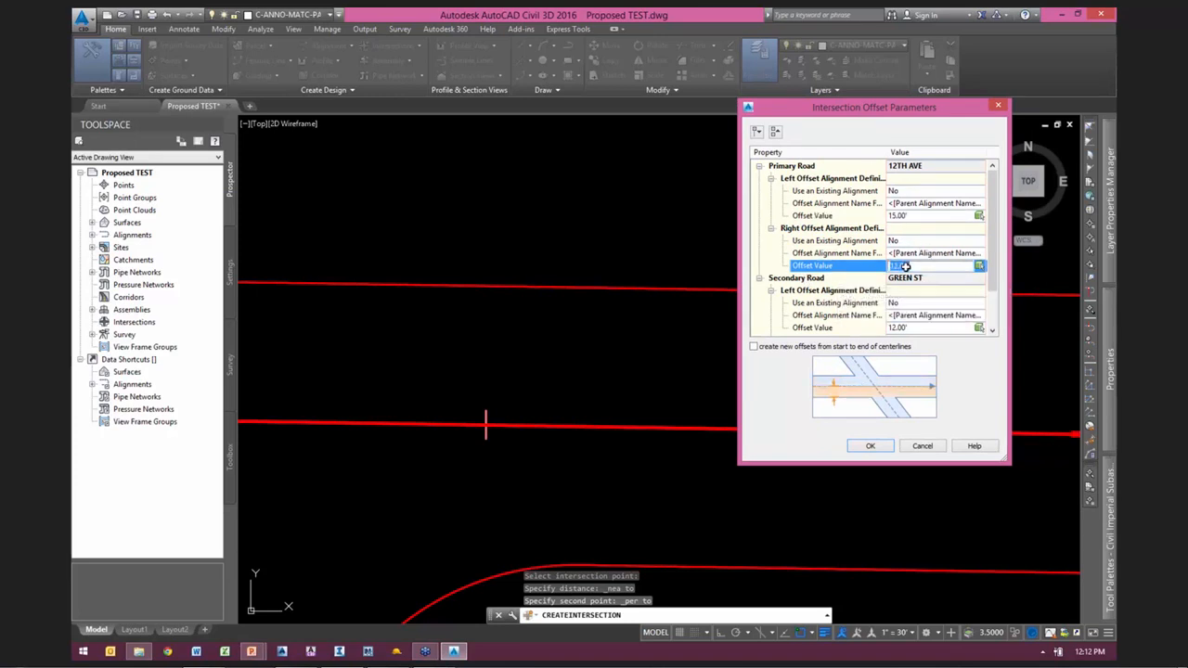
pyautogui.click(826, 254)
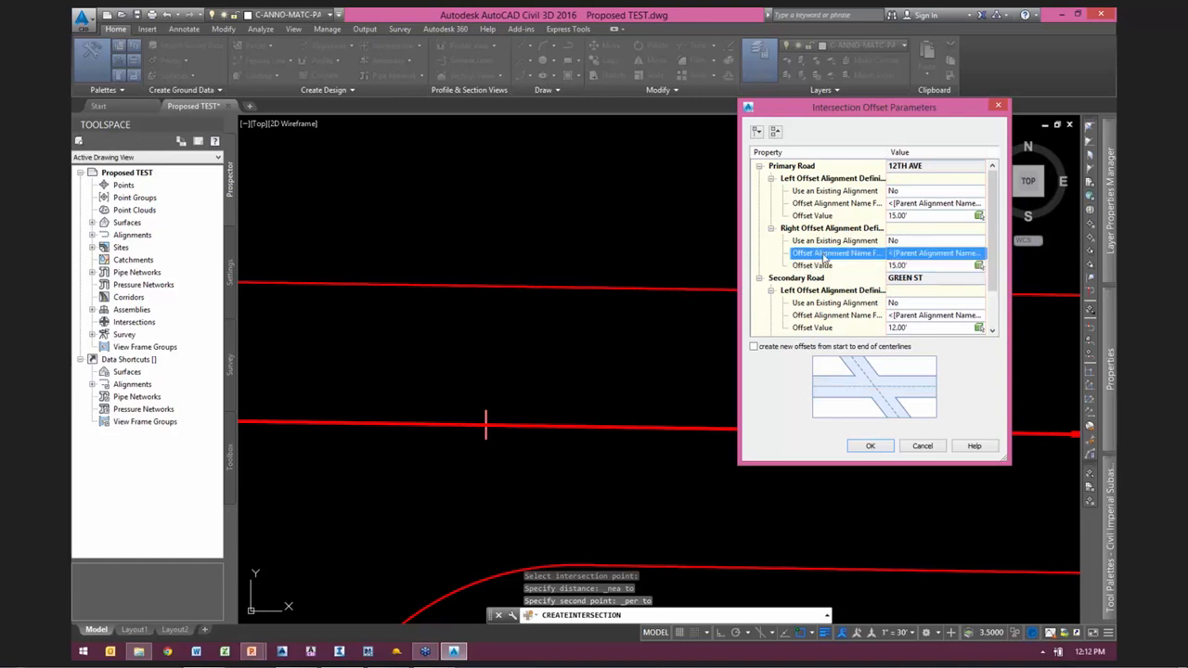
pyautogui.click(979, 266)
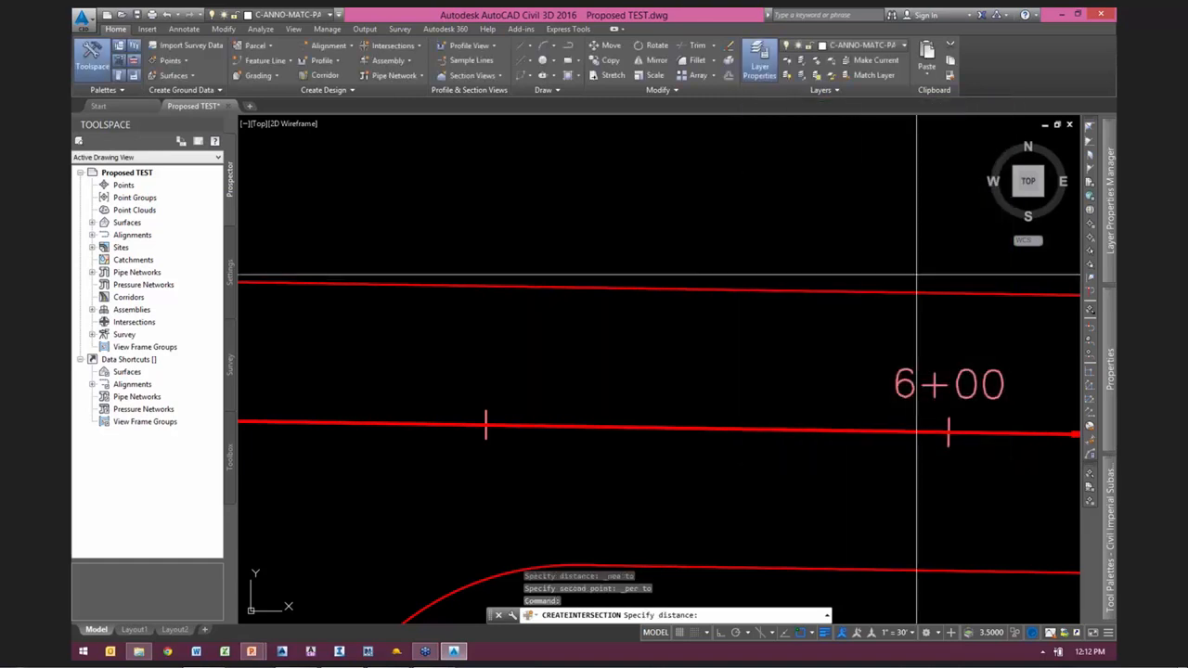
pyautogui.scroll(-10, 894, 288)
pyautogui.scroll(3, 784, 304)
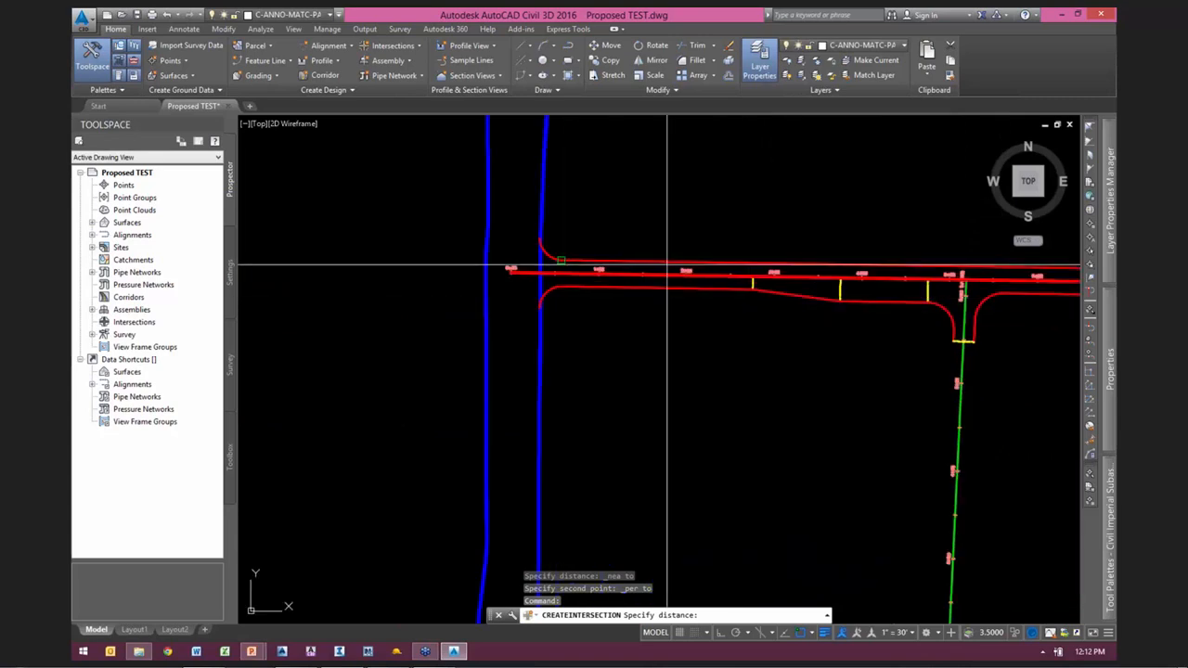
pyautogui.scroll(2, 994, 328)
pyautogui.moveTo(988, 329); pyautogui.dragTo(694, 346, button='middle')
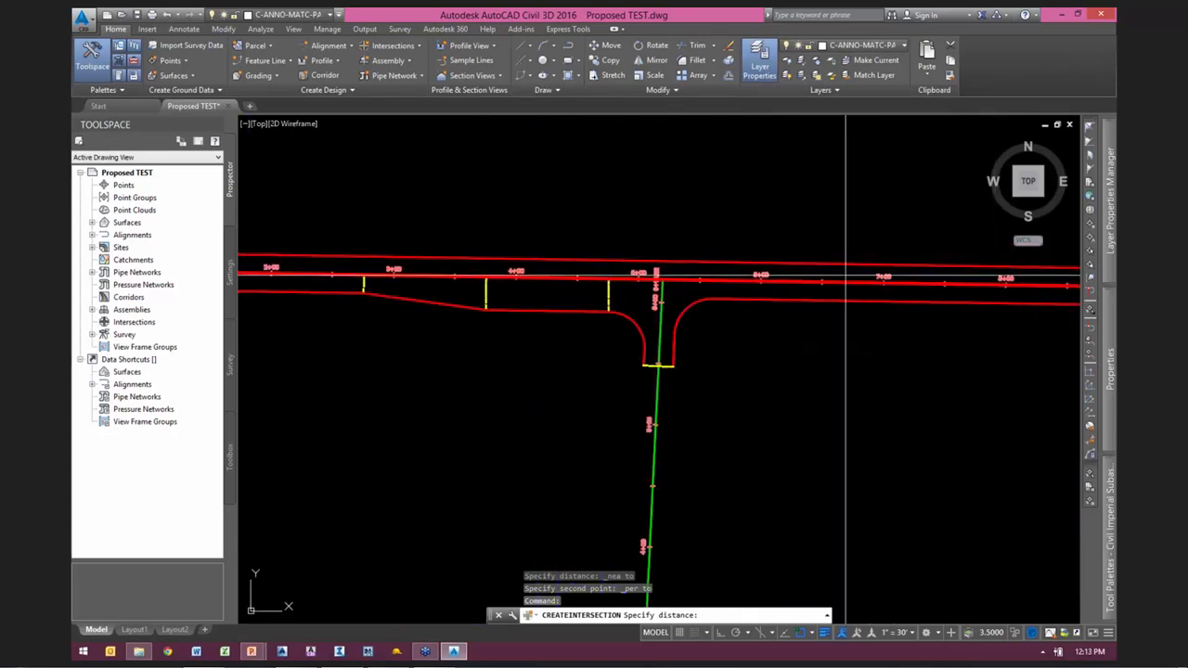
pyautogui.press('Escape')
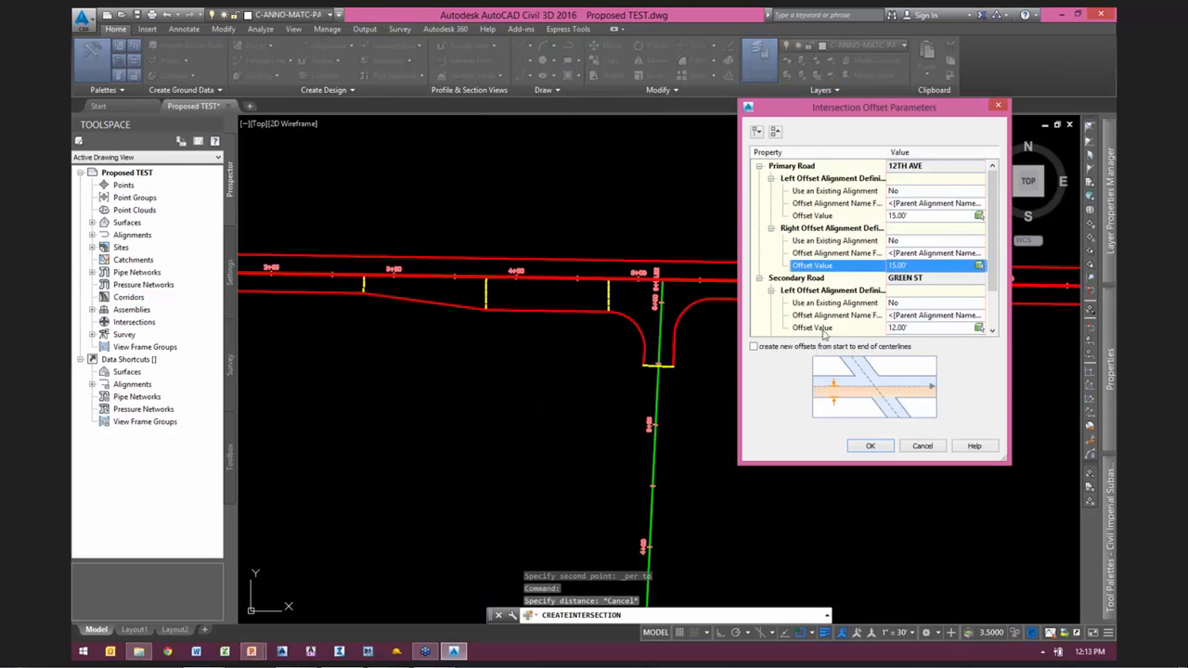
# Step: Check the left and right offsets of the secondary road GREEN ST, keep both at 12.00', and accept the offset parameters
pyautogui.click(803, 278)
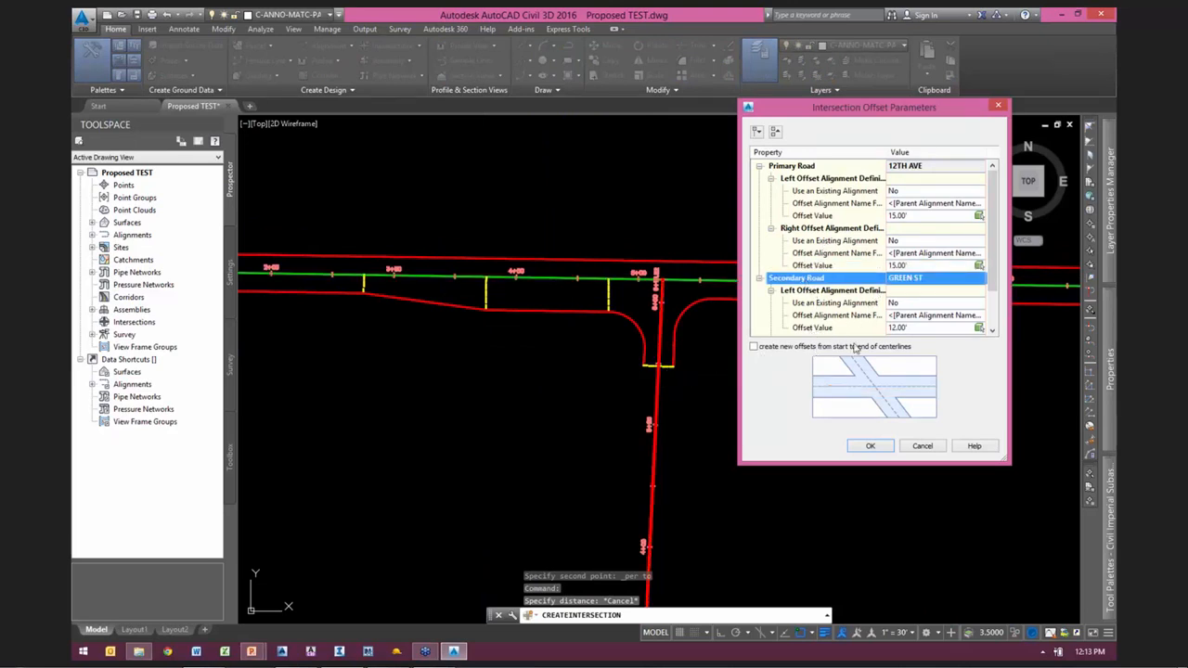
pyautogui.click(989, 292)
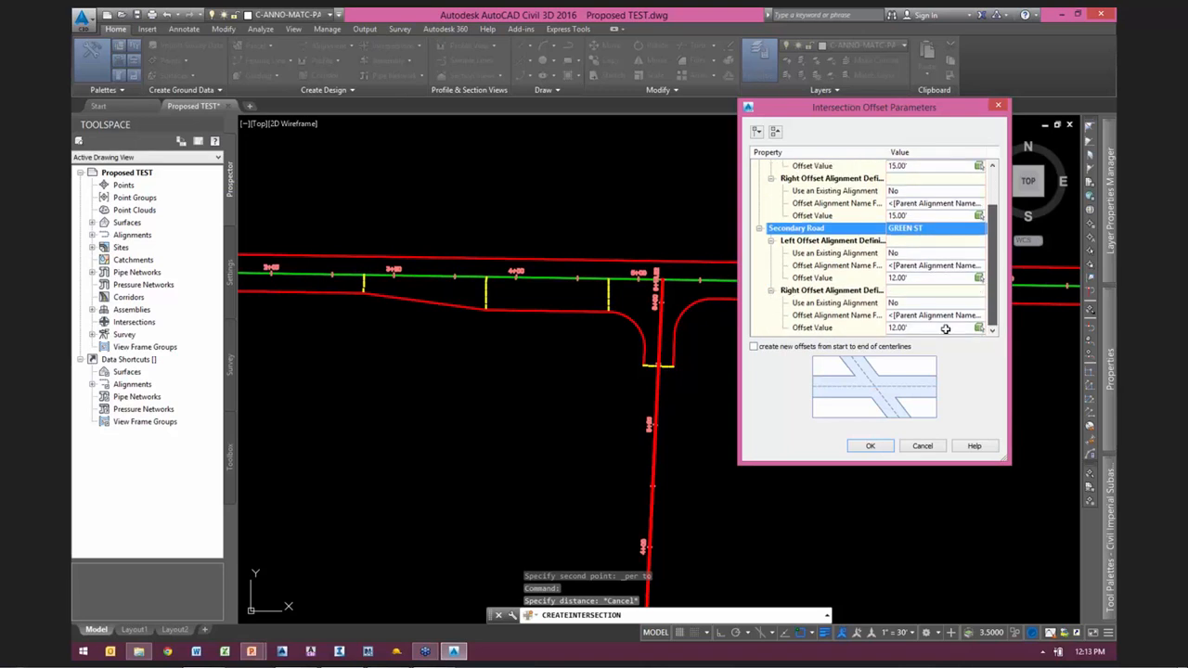
pyautogui.click(871, 446)
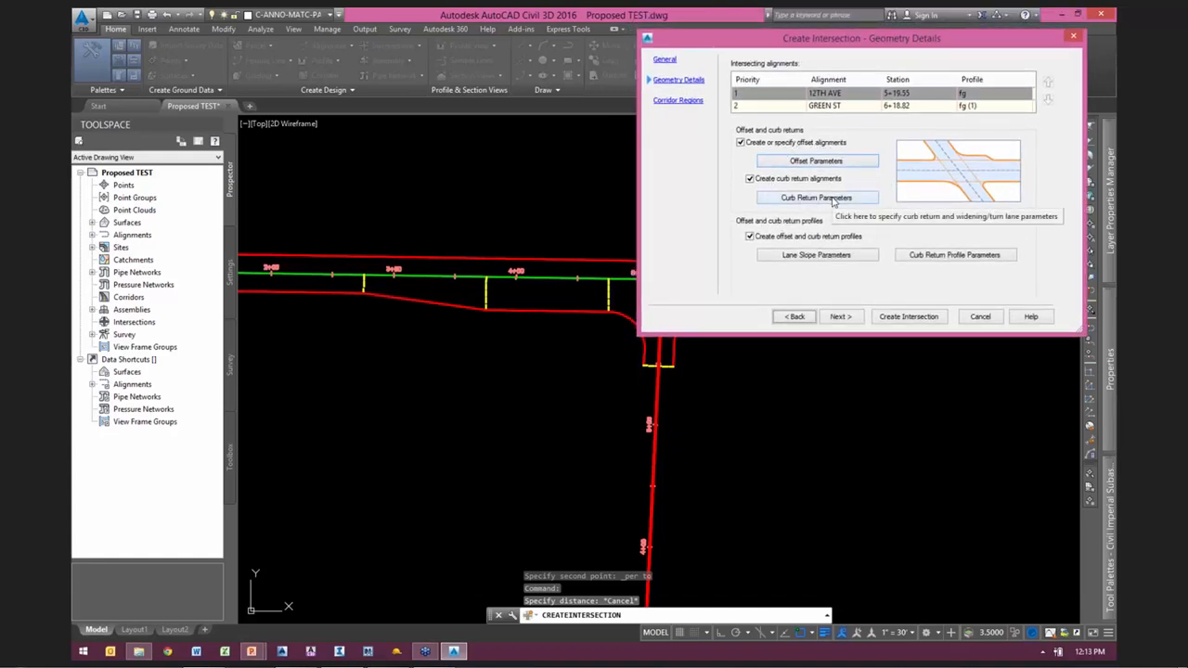
# Step: Open the curb return parameters and review the SE and SW quadrants, returning to the SE quadrant
pyautogui.click(832, 200)
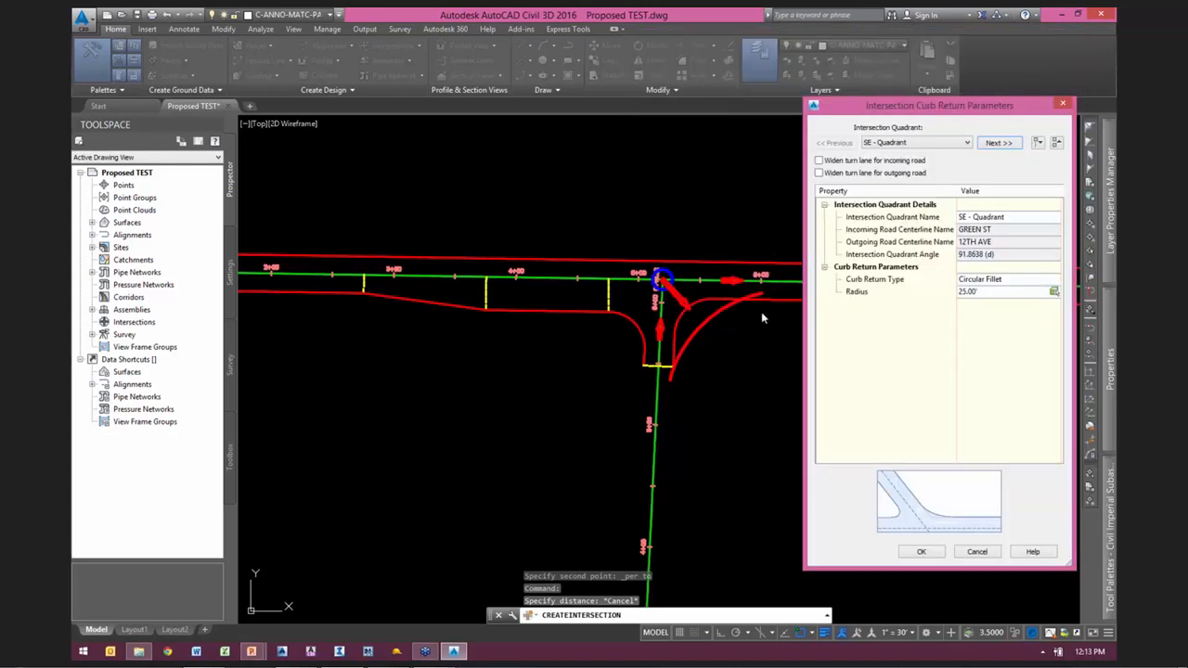
pyautogui.click(997, 143)
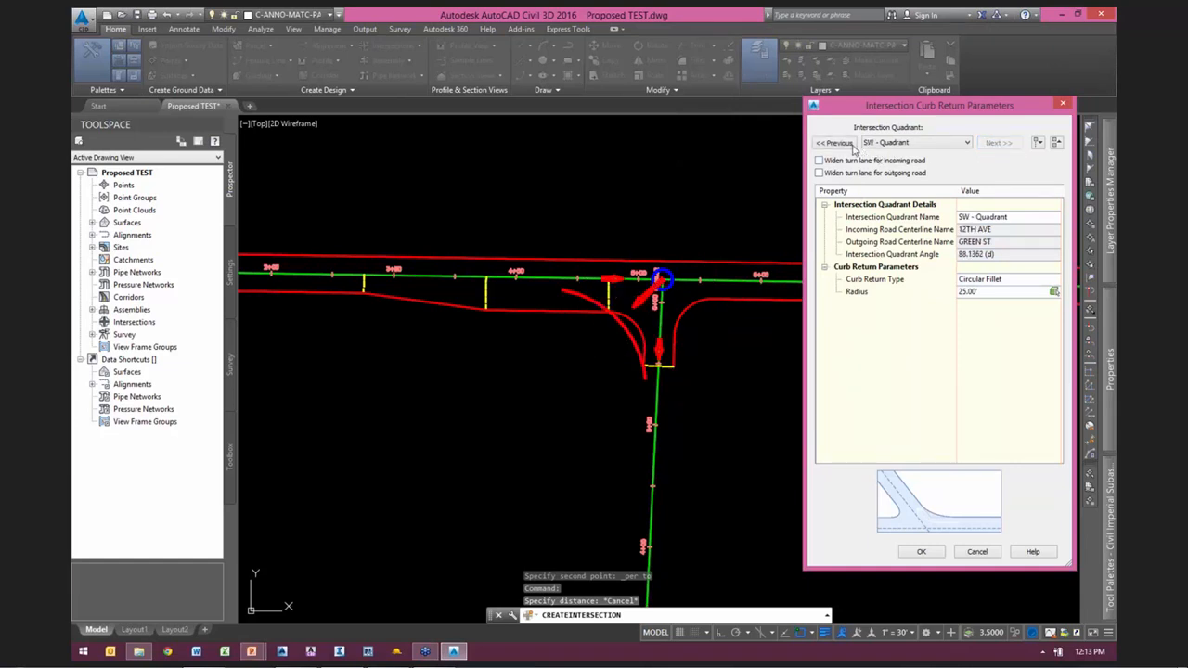
pyautogui.click(850, 147)
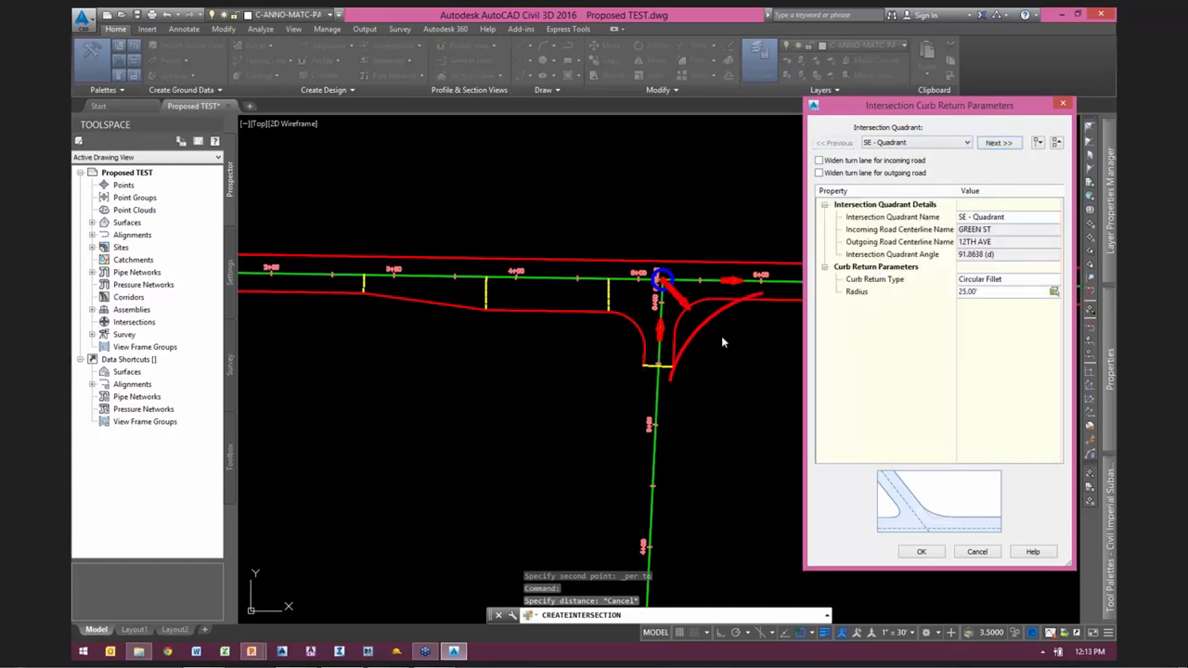
# Step: Set the SE quadrant's curb return radius to 30.00' by picking the distance between the existing curb arc's end and its center
pyautogui.click(865, 295)
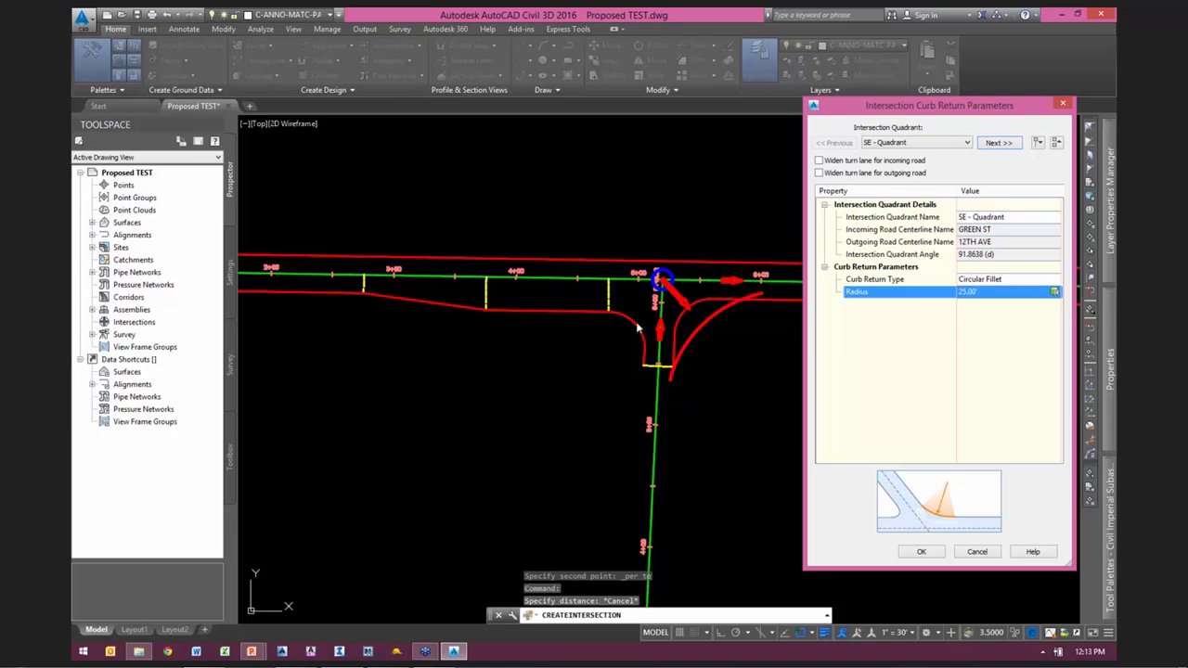
pyautogui.click(1054, 295)
pyautogui.scroll(5, 709, 298)
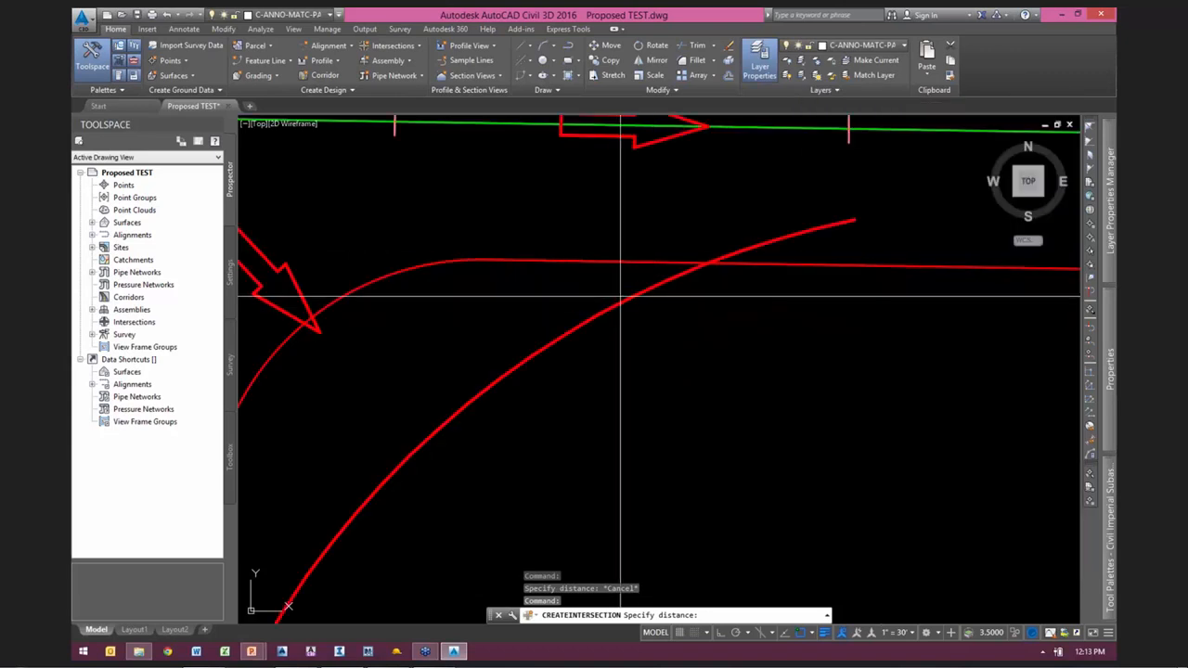
pyautogui.scroll(-3, 621, 297)
pyautogui.click(583, 277)
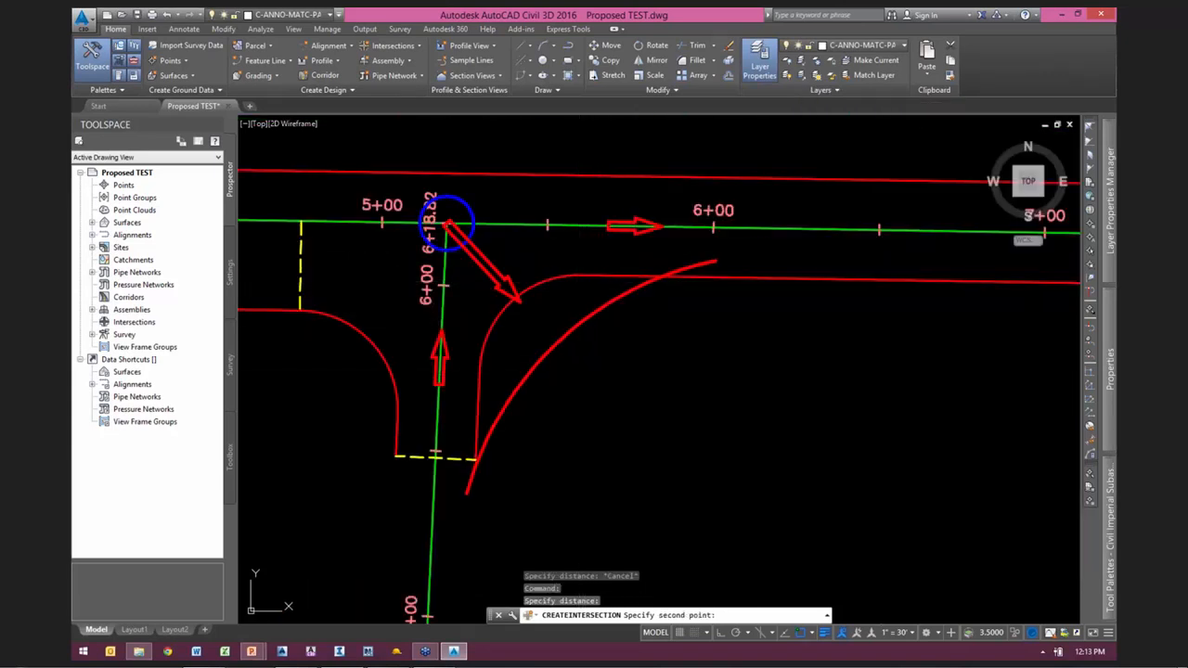
pyautogui.click(579, 373)
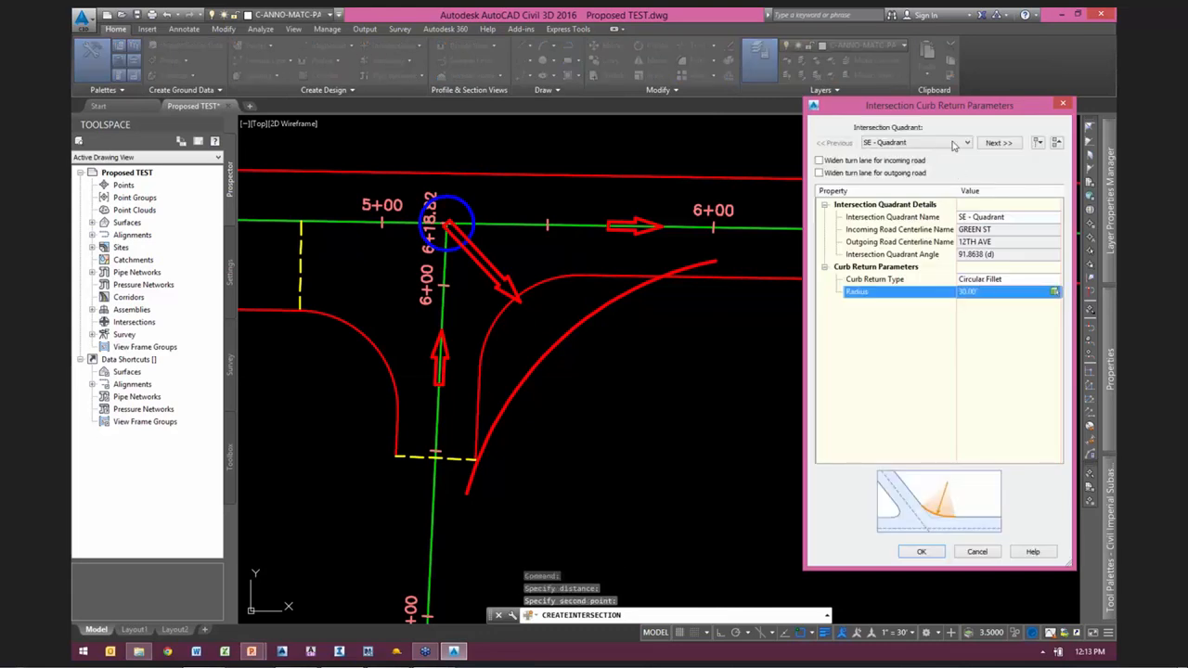
pyautogui.moveTo(950, 110); pyautogui.dragTo(906, 99)
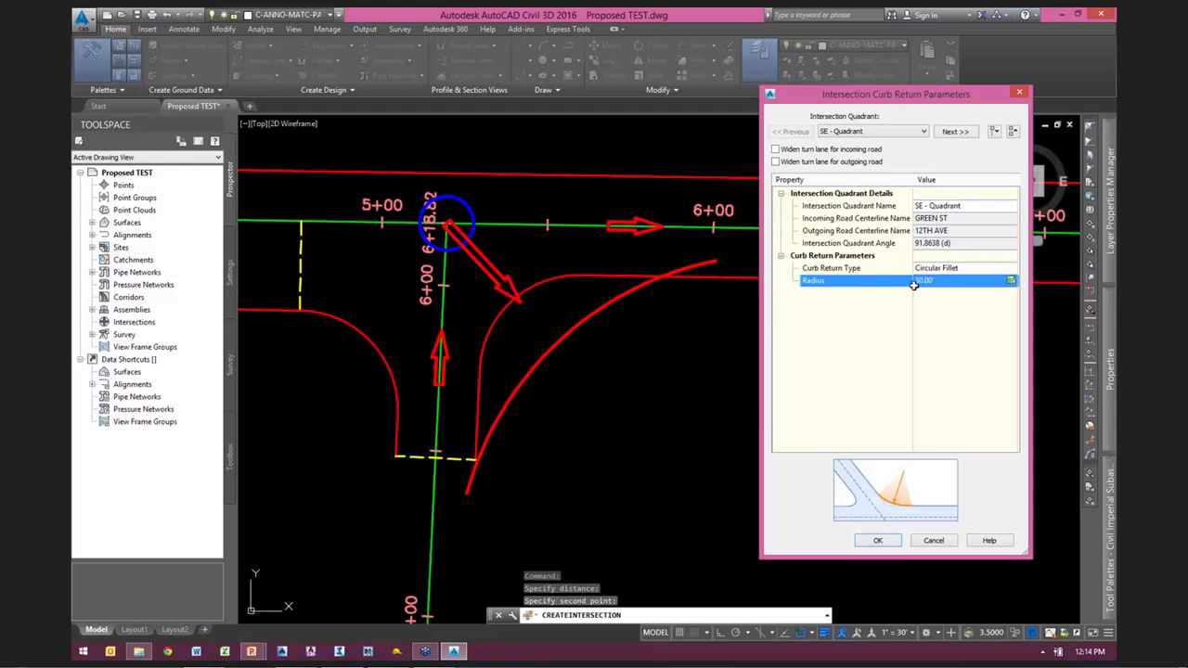
# Step: Switch to the SW quadrant's curb return parameters and enable turn lane widening for the incoming road 12TH AVE
pyautogui.click(841, 270)
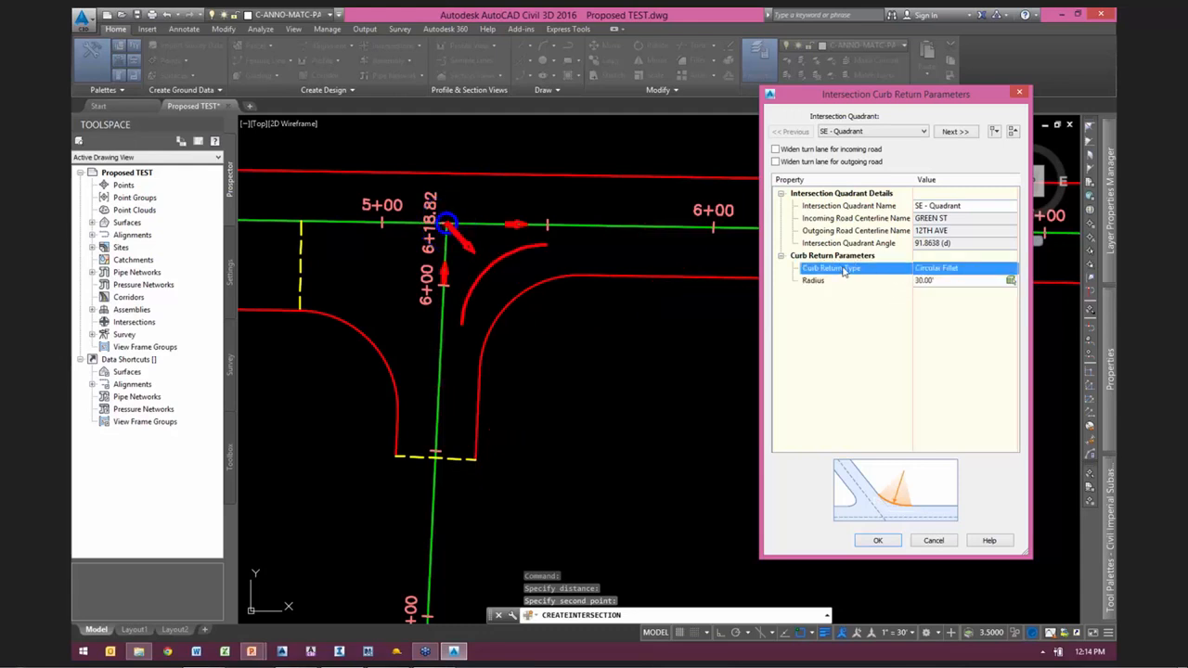
pyautogui.click(947, 135)
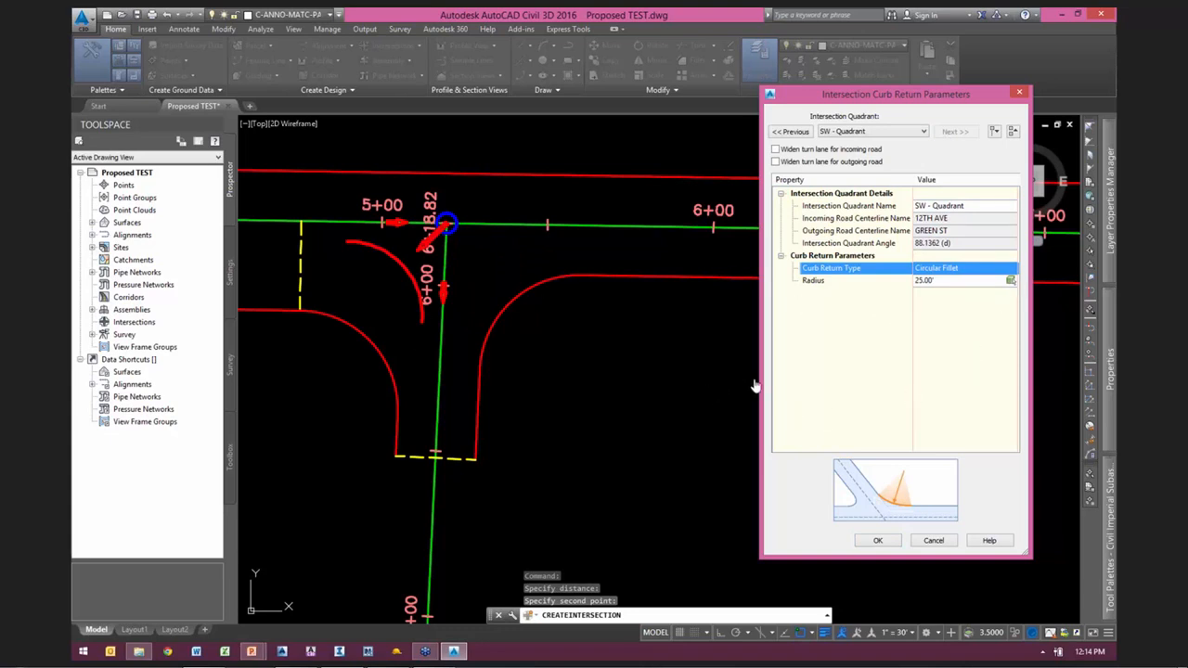
pyautogui.scroll(-2, 853, 356)
pyautogui.scroll(-2, 854, 356)
pyautogui.scroll(-2, 515, 396)
pyautogui.moveTo(555, 383); pyautogui.dragTo(637, 323, button='middle')
pyautogui.press('Escape')
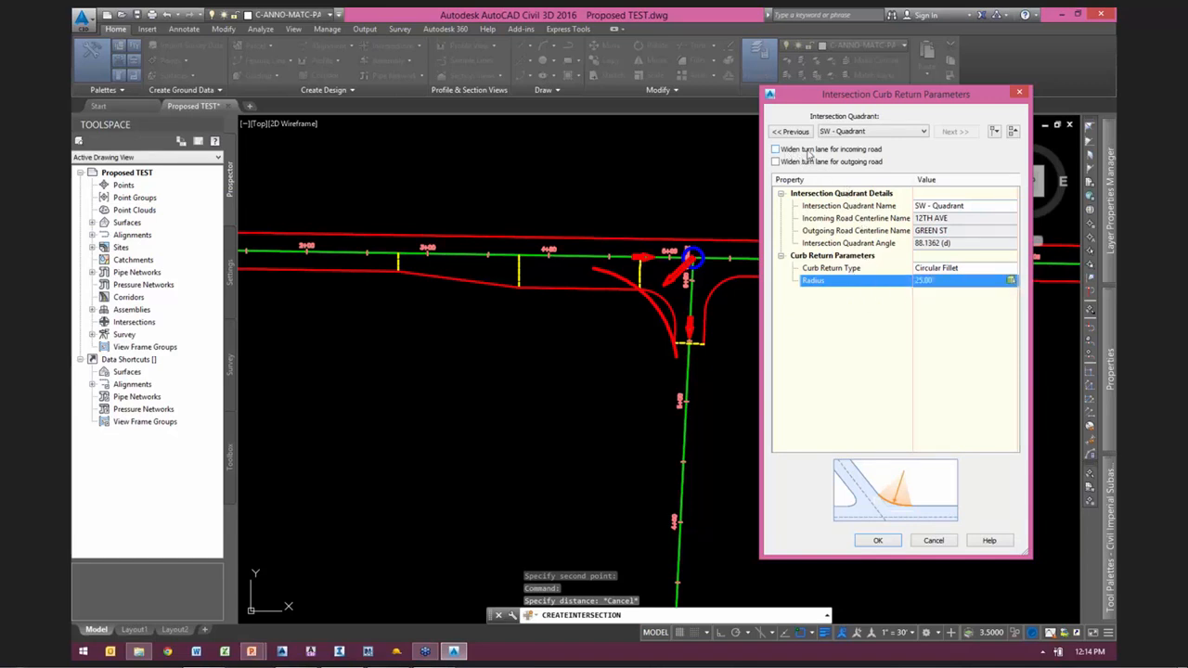
pyautogui.click(807, 150)
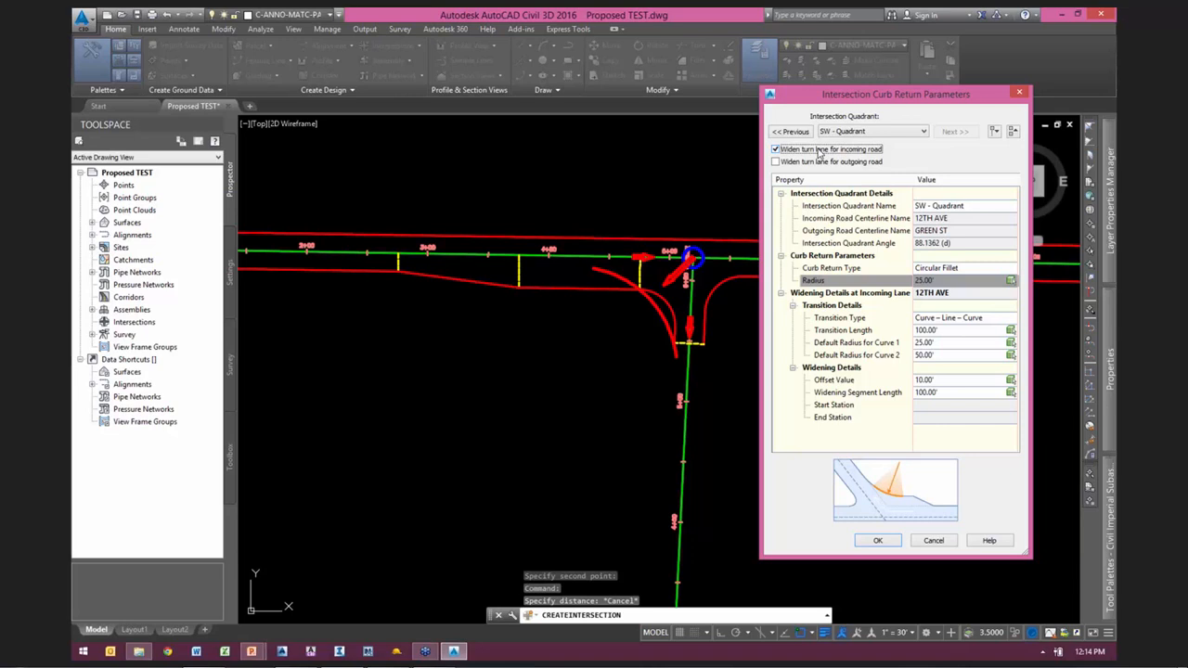
# Step: Set the SW quadrant's widening transition type to Linear, with the taper input type By Length
pyautogui.click(835, 295)
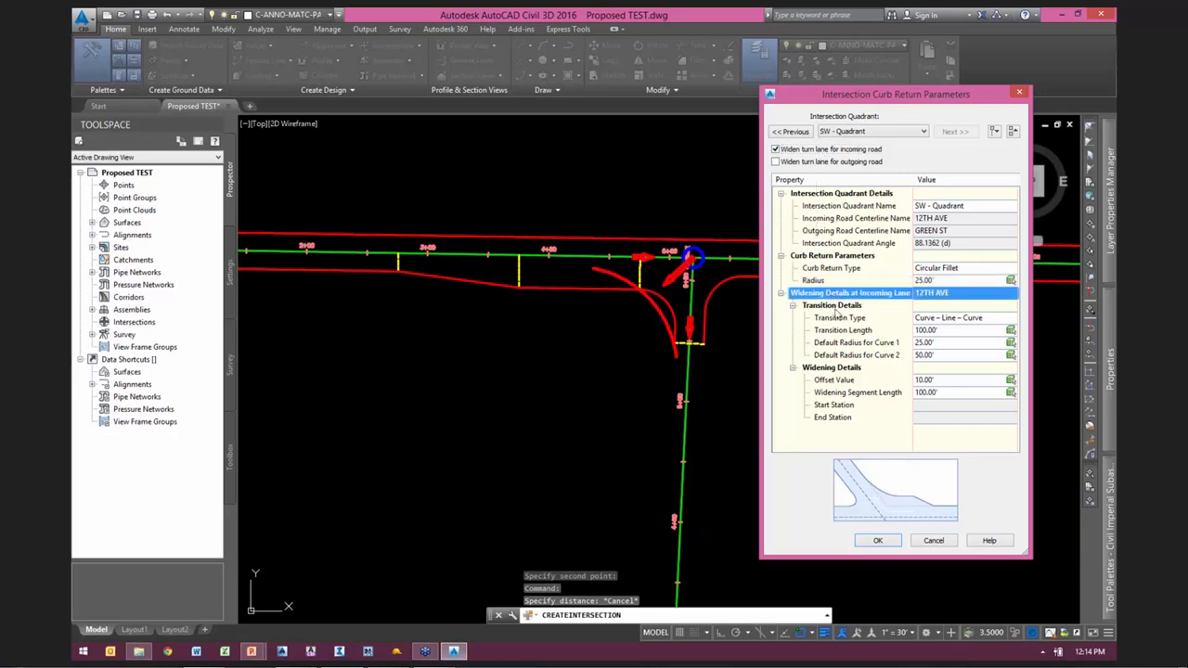
pyautogui.click(835, 319)
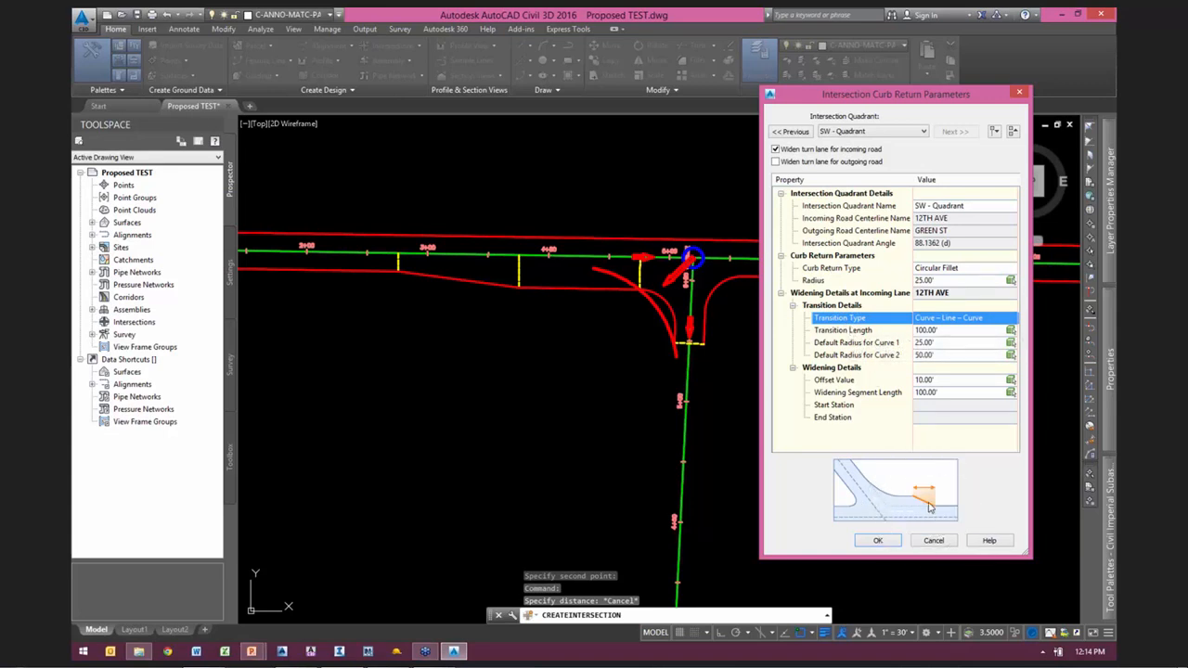
pyautogui.click(470, 288)
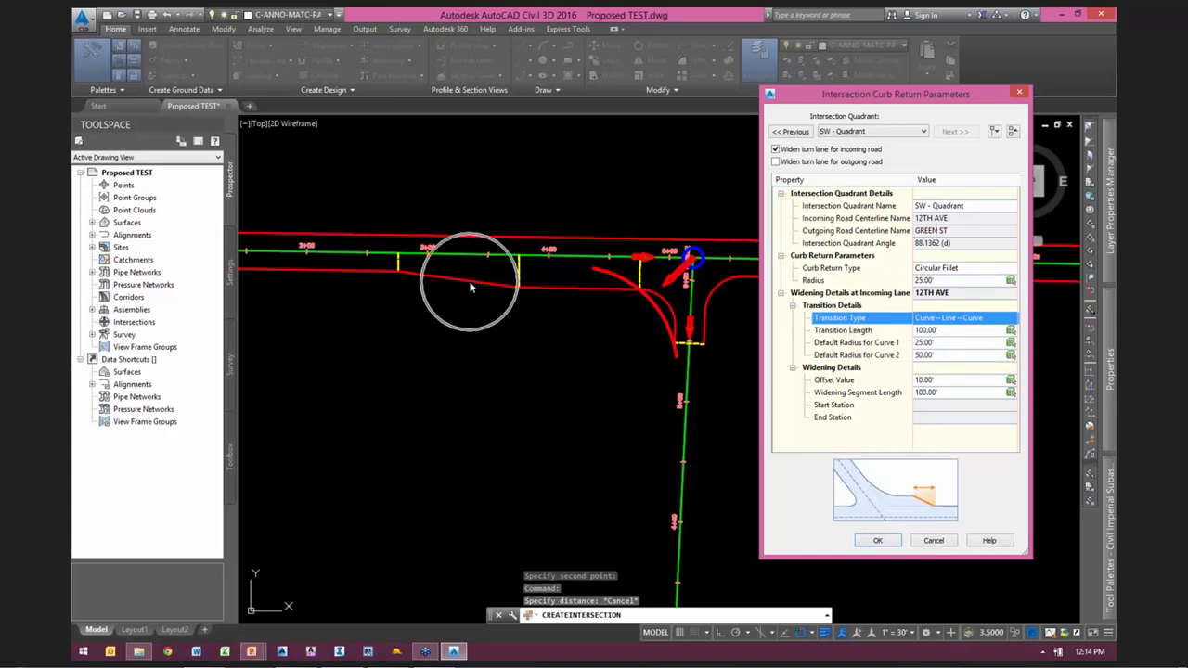
pyautogui.click(974, 318)
pyautogui.click(976, 320)
pyautogui.click(946, 331)
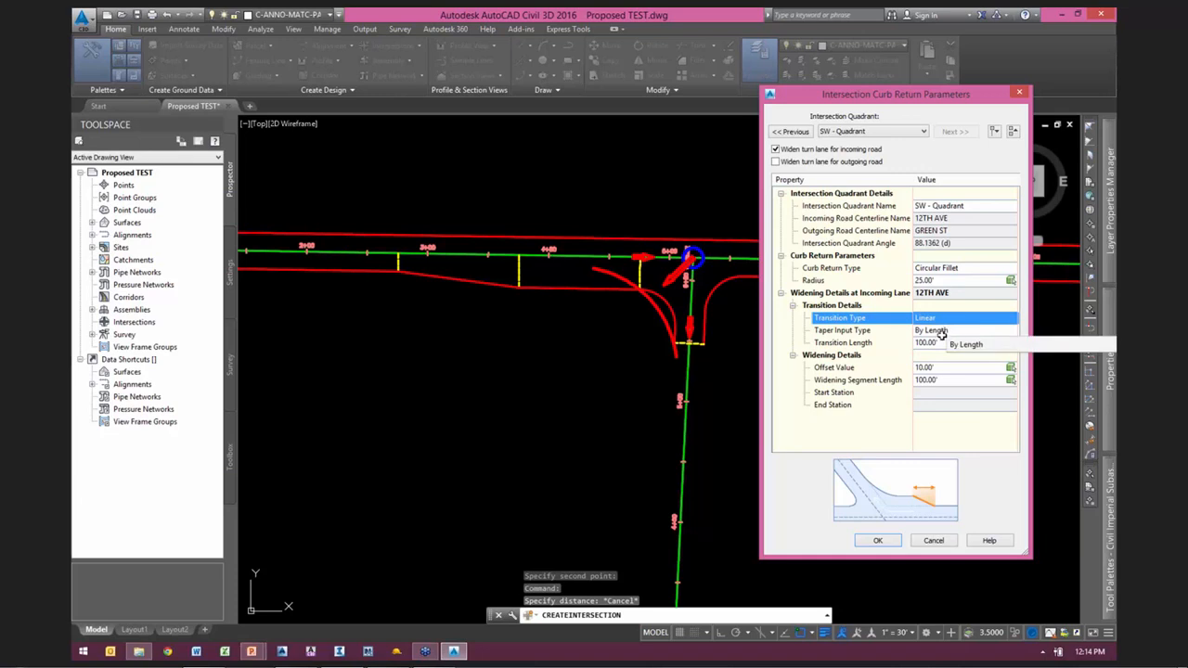
# Step: Set the transition length to 100.00' by picking the distance along the centerline between the dashed lines at the taper's start and end
pyautogui.click(862, 345)
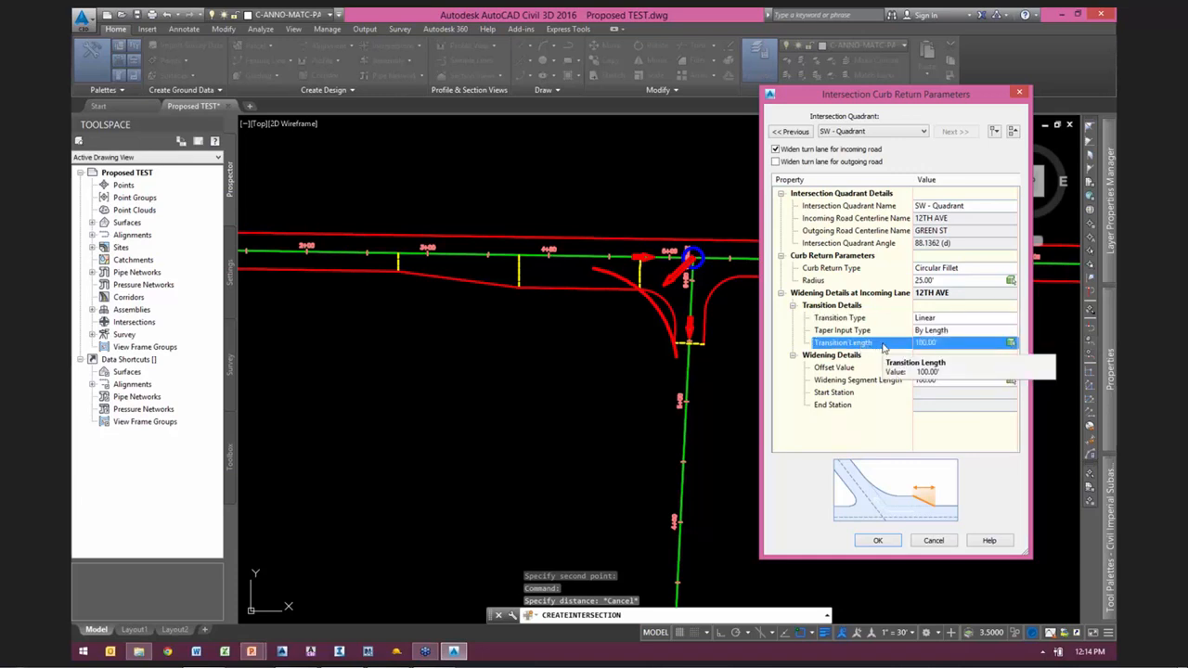
pyautogui.click(1011, 343)
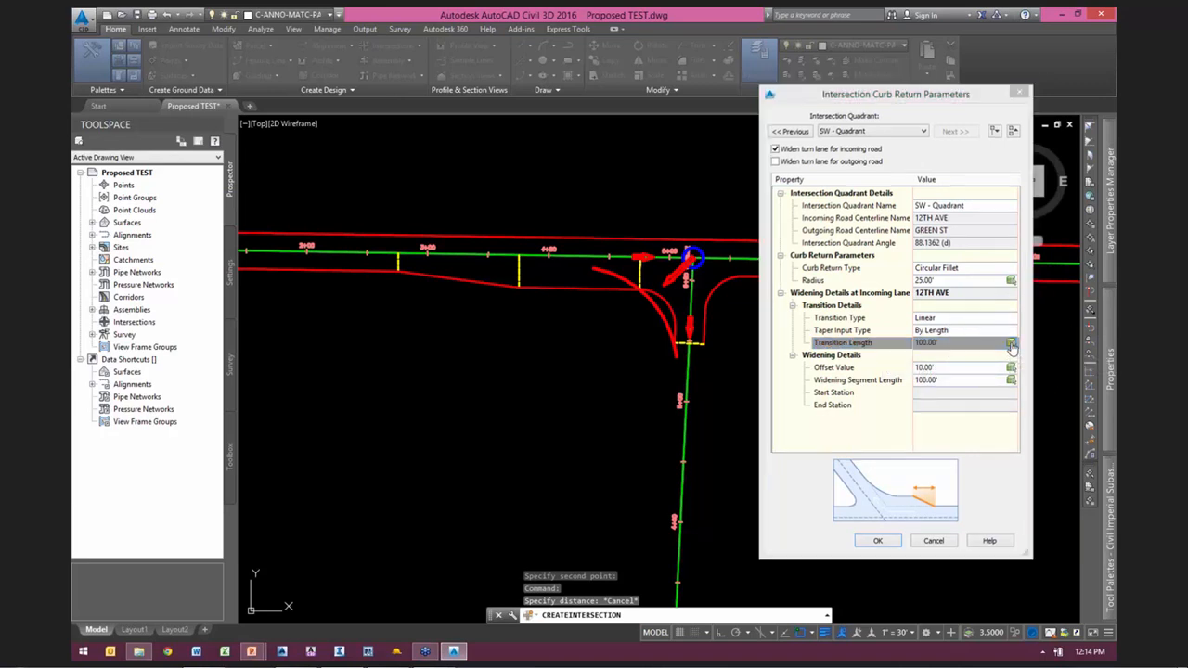
pyautogui.click(398, 255)
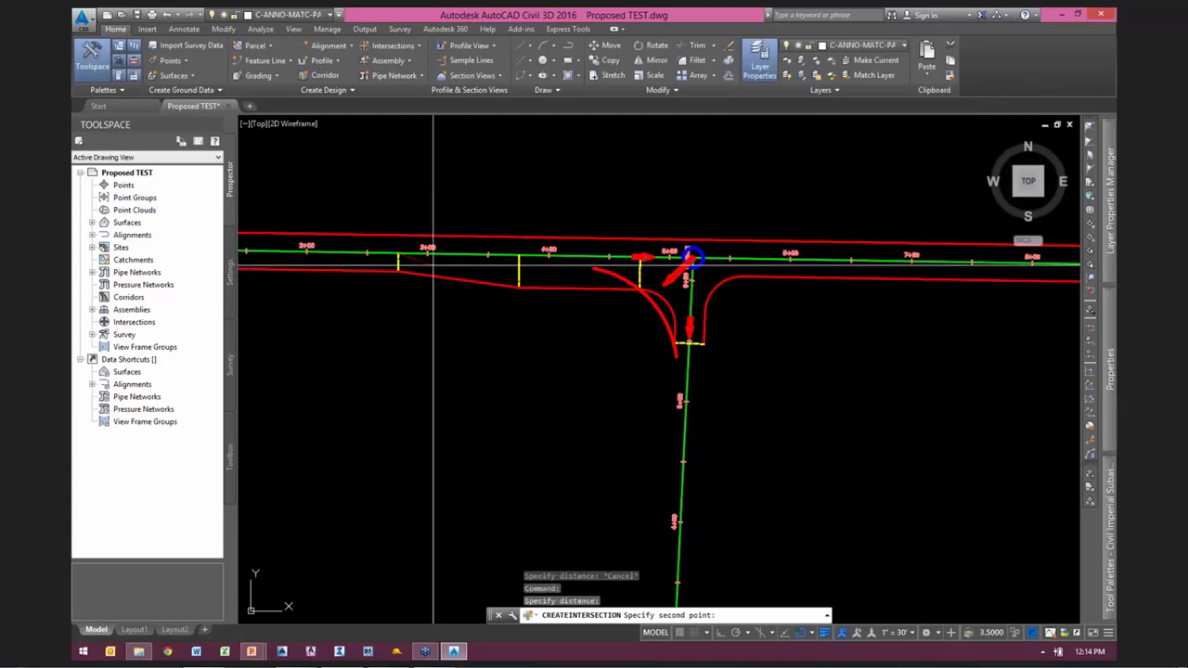
pyautogui.click(518, 255)
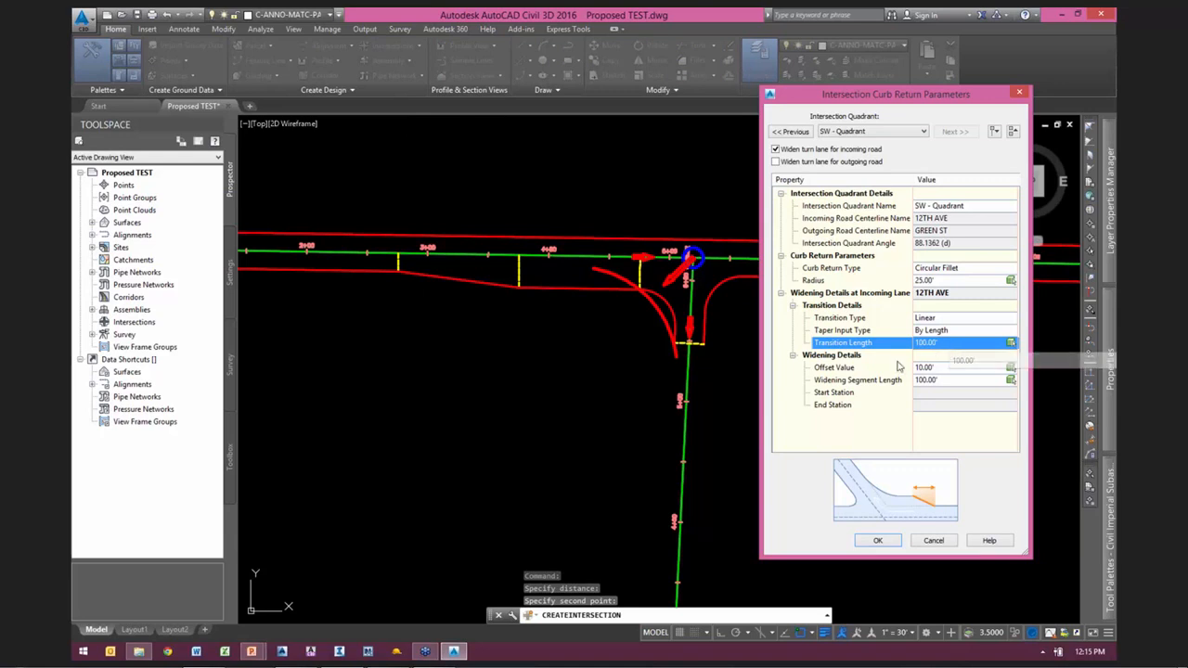
# Step: Pick the widening offset from the taper's start on the edge using a perpendicular snap, and set the offset value to 12.00'
pyautogui.click(844, 369)
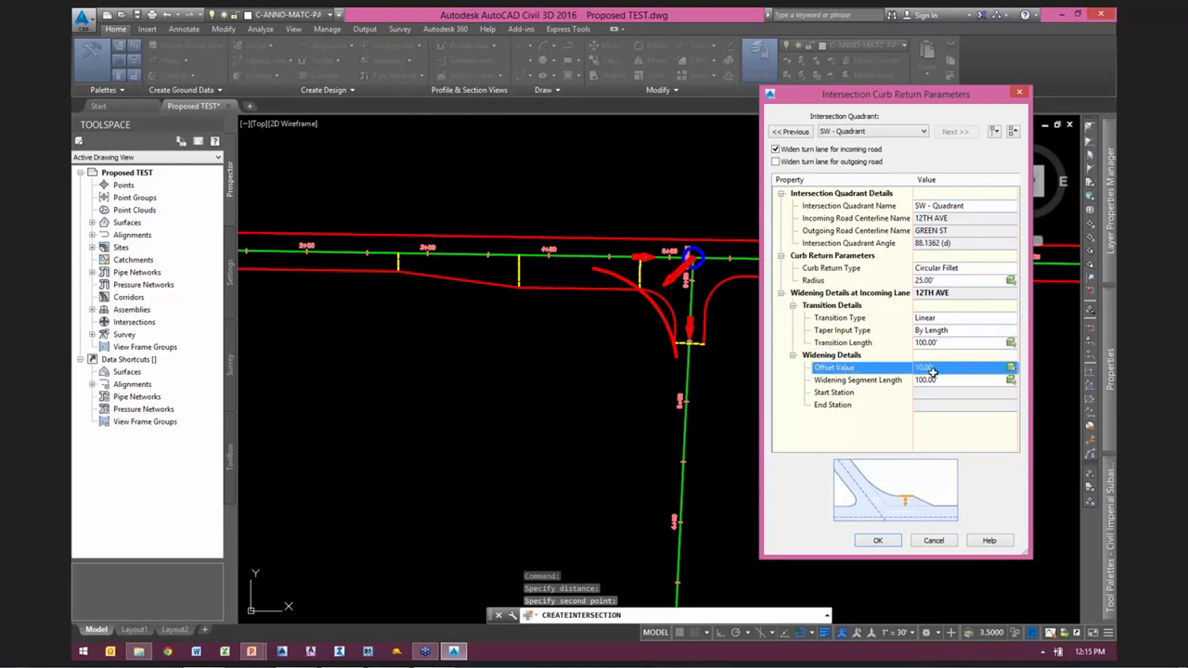
pyautogui.click(1011, 371)
pyautogui.scroll(2, 414, 277)
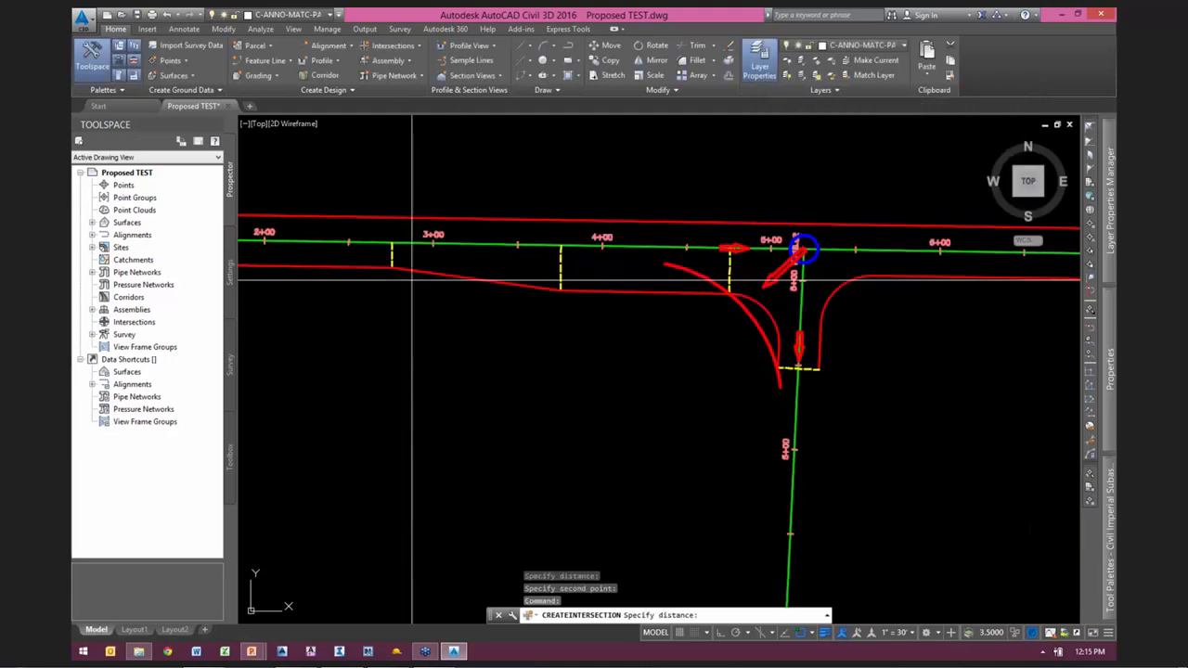
pyautogui.scroll(-1, 386, 276)
pyautogui.click(387, 268)
pyautogui.keyDown('shift'); pyautogui.rightClick(554, 323); pyautogui.keyUp('shift')
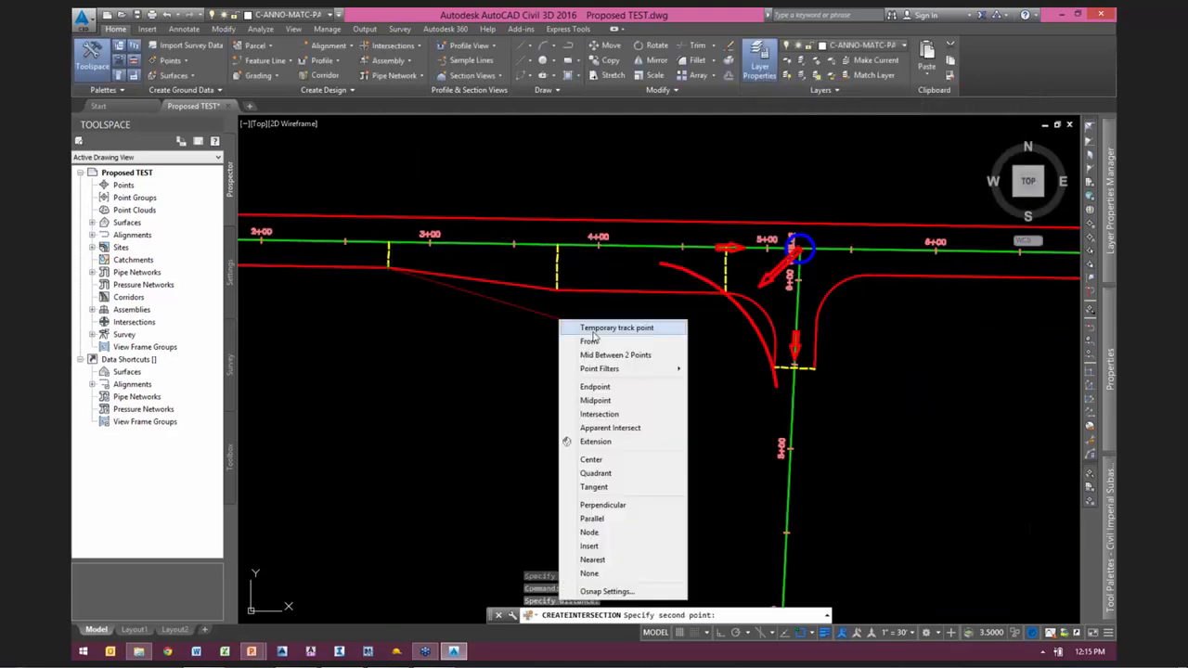
pyautogui.click(608, 502)
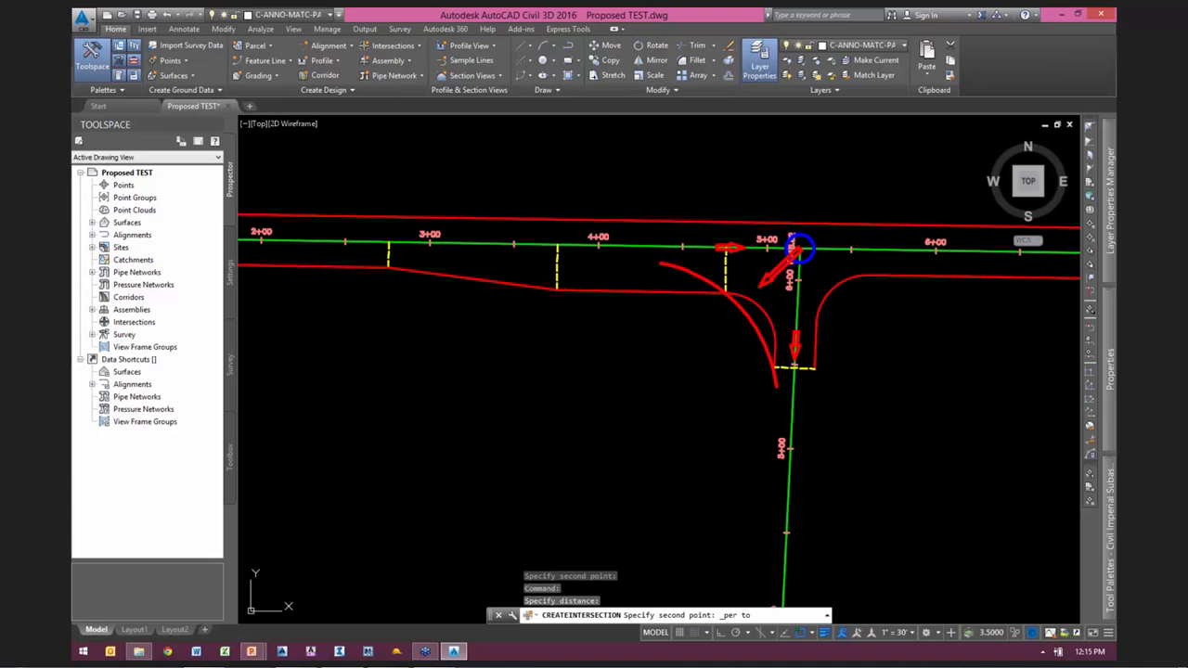
pyautogui.click(800, 248)
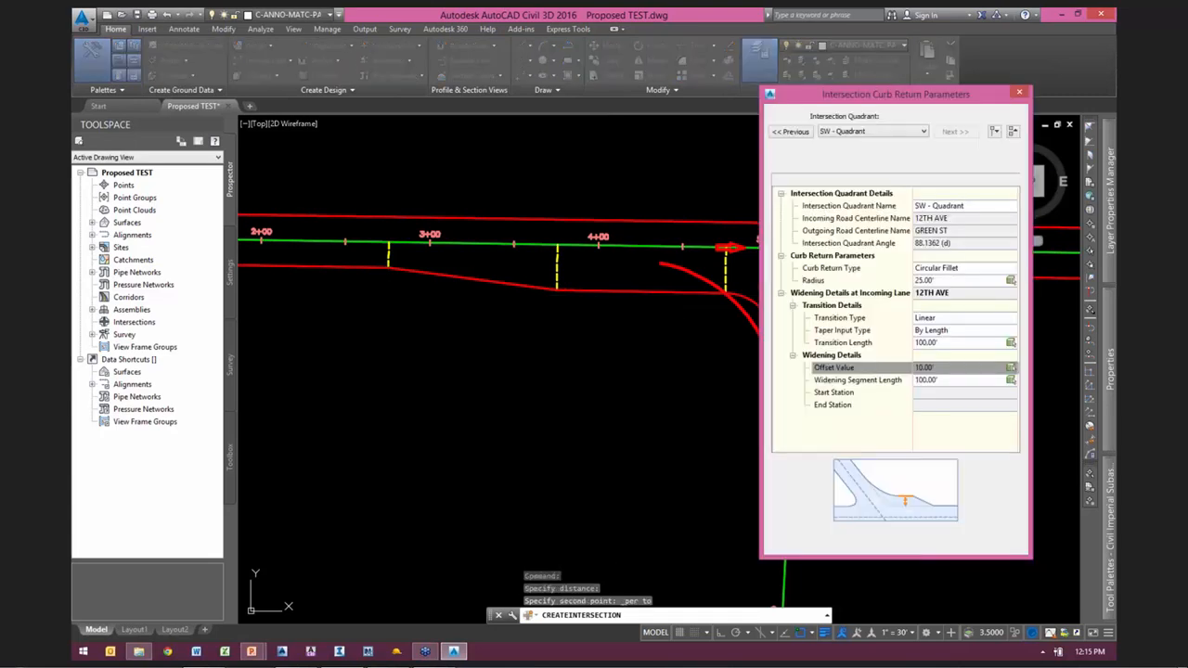
pyautogui.click(935, 367)
pyautogui.write('1')
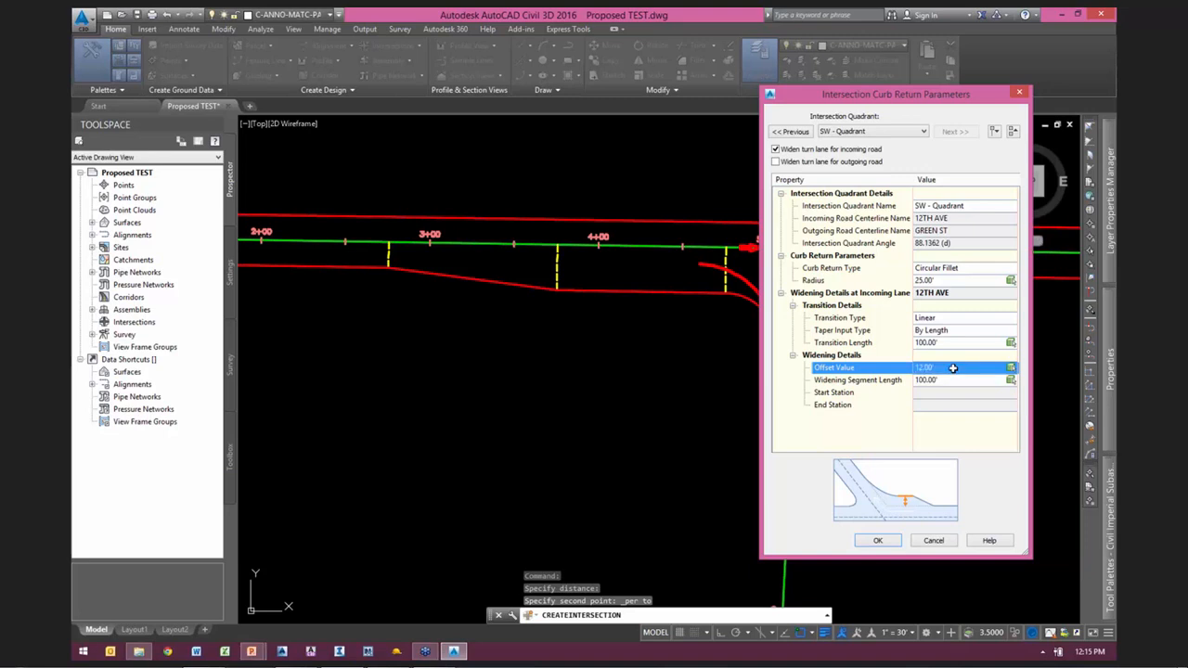
# Step: Set the widening segment length to 100.00' by picking the widened edge's extent from the taper's end, and accept the curb return parameters
pyautogui.click(874, 384)
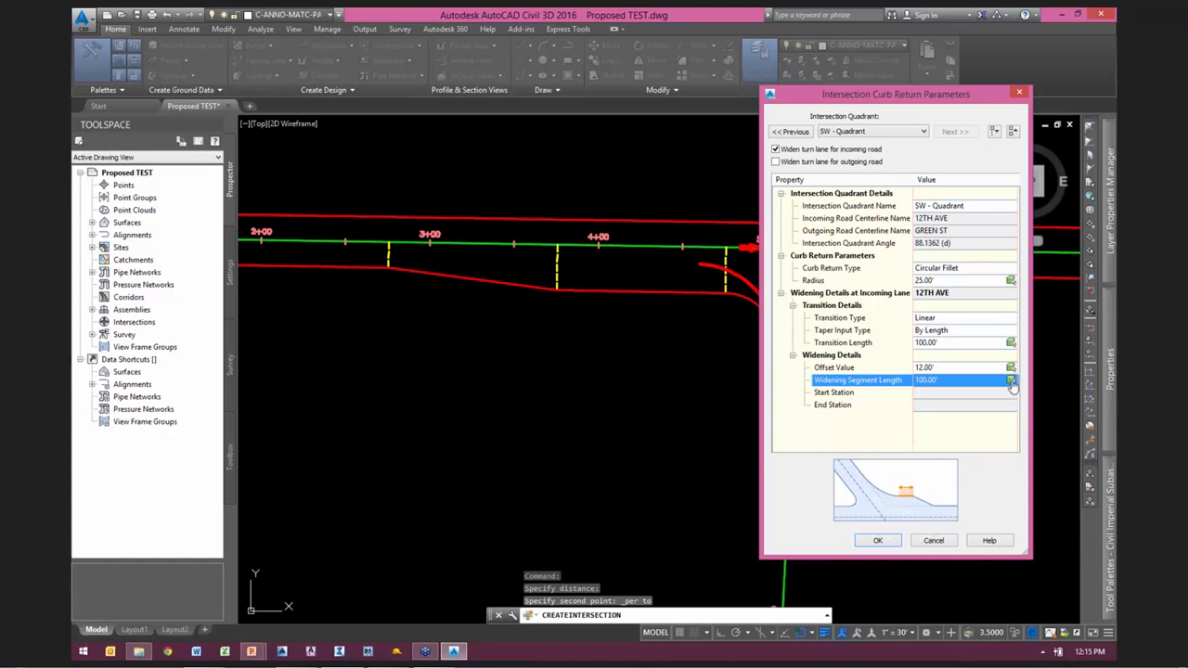
pyautogui.click(1010, 386)
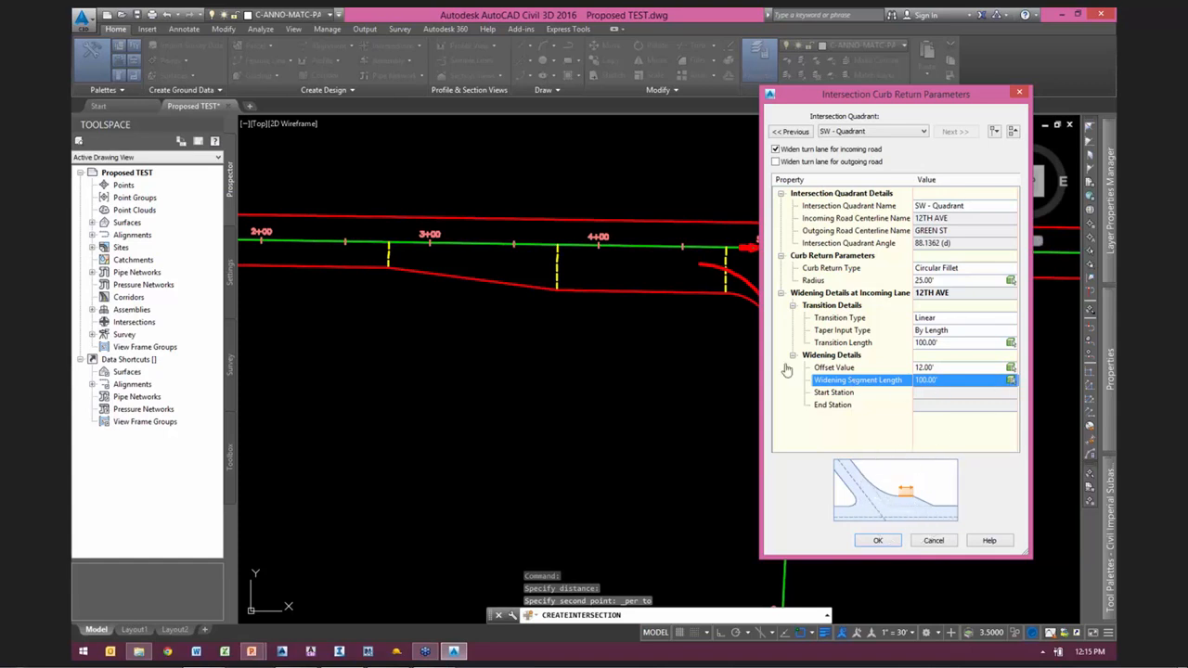
pyautogui.click(724, 343)
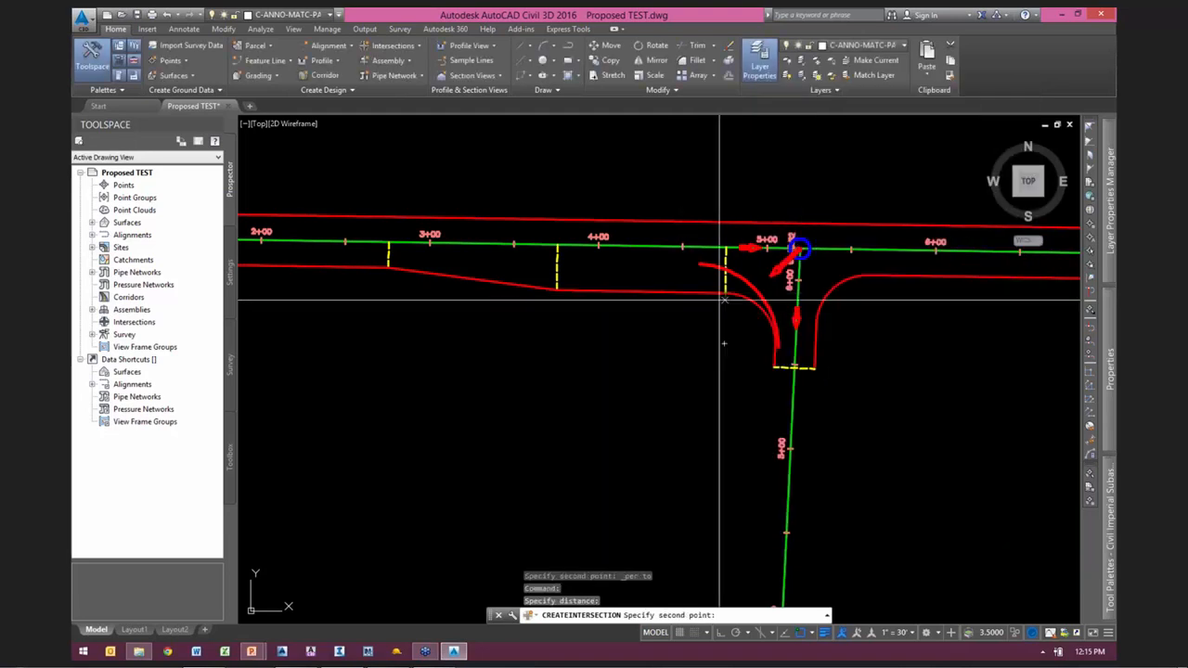
pyautogui.click(551, 286)
pyautogui.click(798, 249)
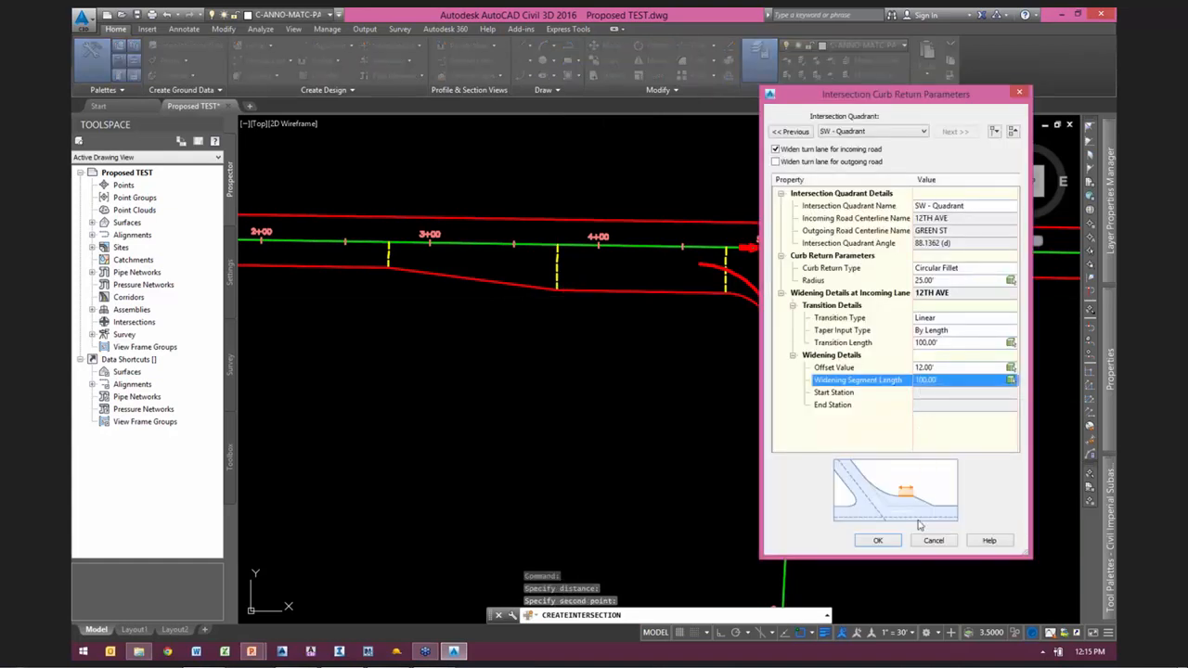
pyautogui.click(889, 538)
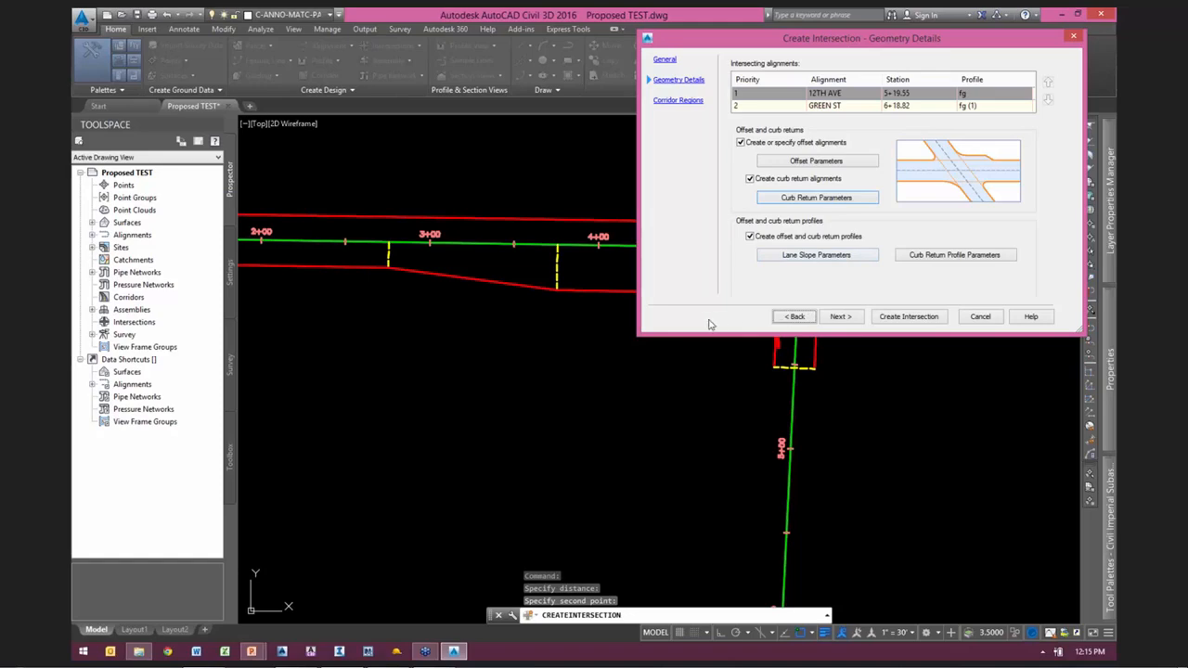
# Step: Open the lane slope parameters and check the left and right edge cross falls of the primary road 12TH AVE
pyautogui.moveTo(896, 43)
pyautogui.mouseDown()
pyautogui.moveTo(875, 52)
pyautogui.moveTo(716, 500)
pyautogui.moveTo(742, 494)
pyautogui.moveTo(809, 148)
pyautogui.moveTo(859, 40)
pyautogui.moveTo(883, 21)
pyautogui.moveTo(875, 49)
pyautogui.moveTo(900, 38)
pyautogui.mouseUp()
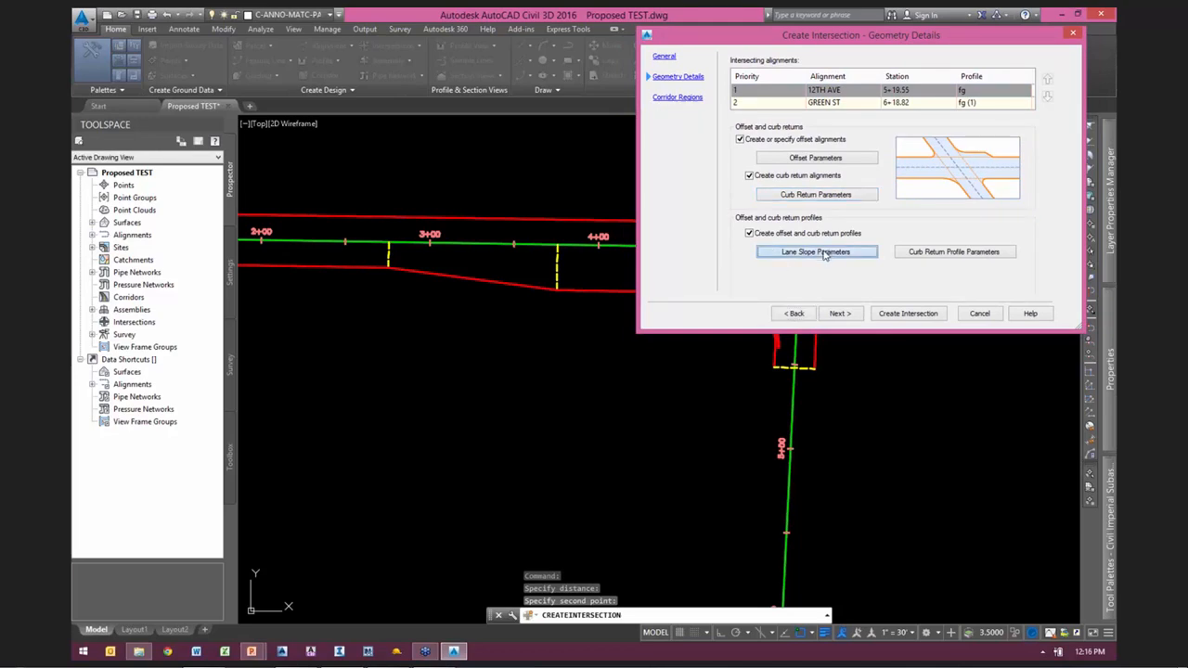
pyautogui.click(820, 252)
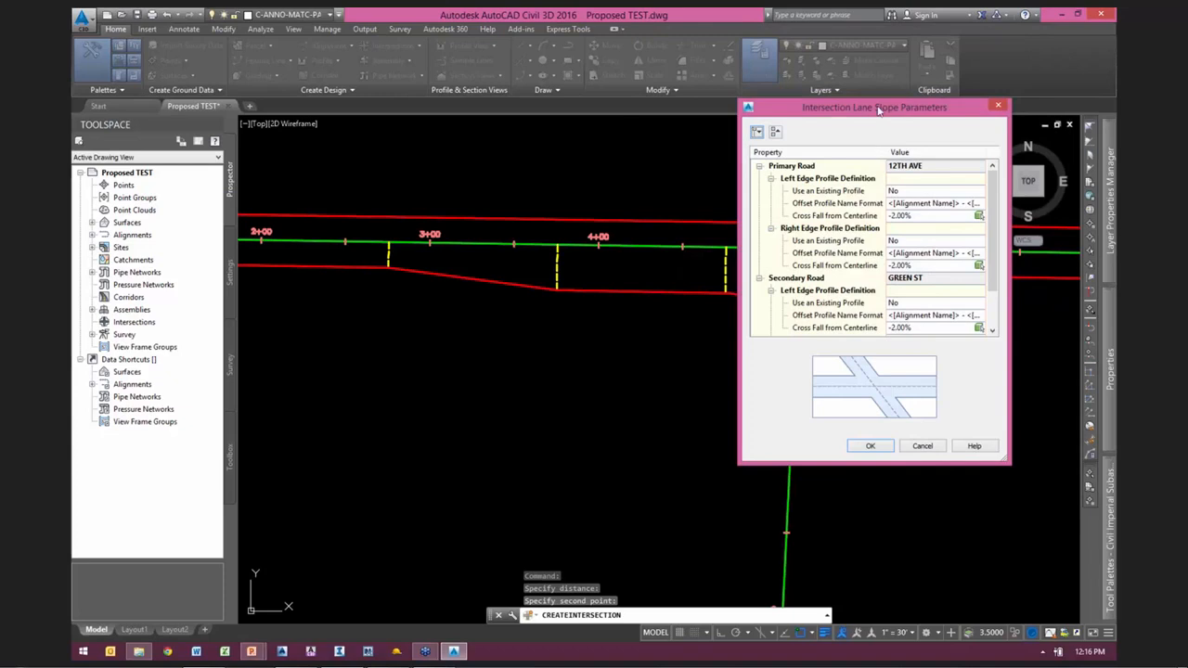
pyautogui.moveTo(877, 109)
pyautogui.mouseDown()
pyautogui.moveTo(847, 243)
pyautogui.moveTo(446, 290)
pyautogui.mouseUp()
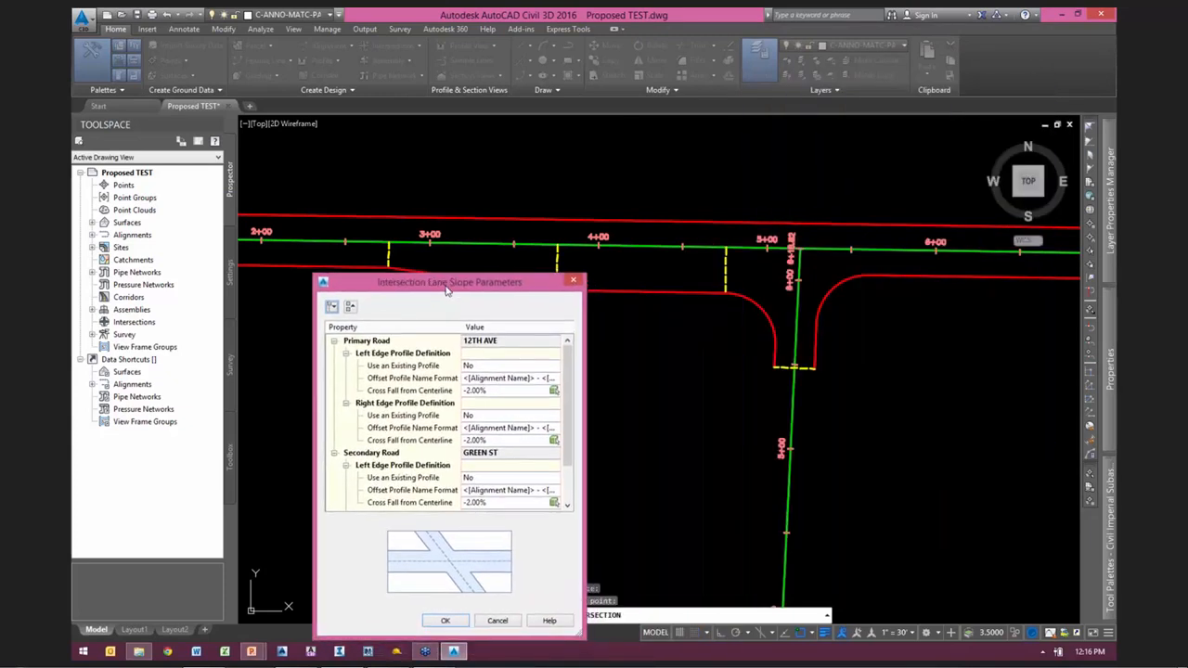
pyautogui.click(411, 394)
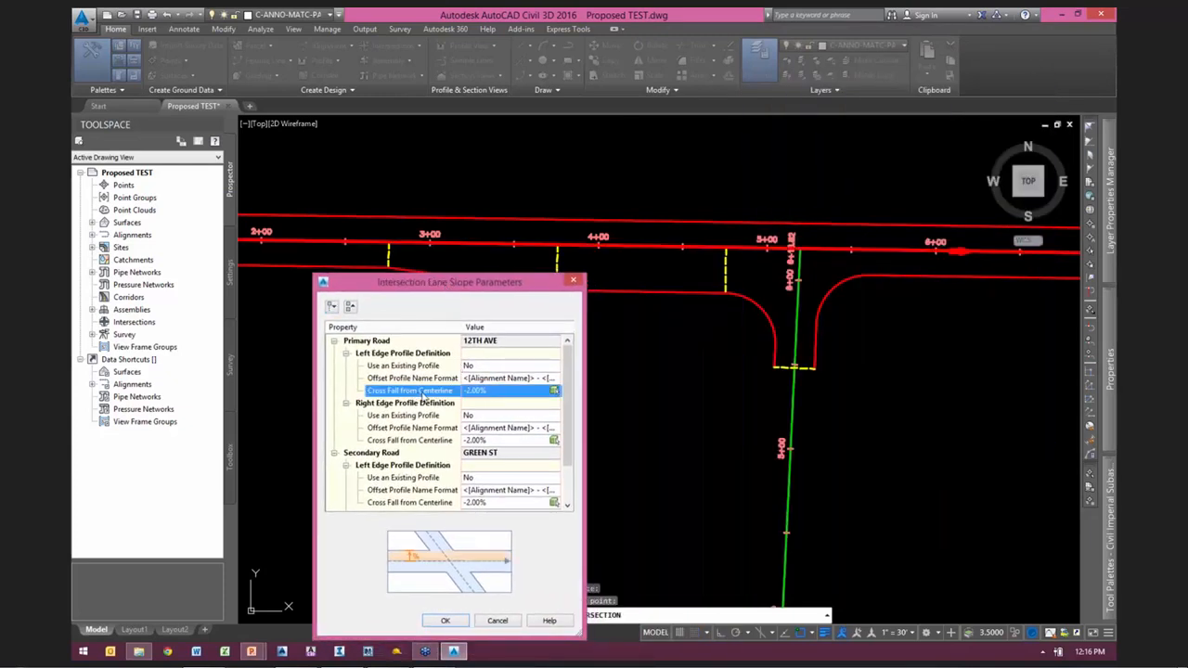
pyautogui.click(494, 390)
pyautogui.click(494, 439)
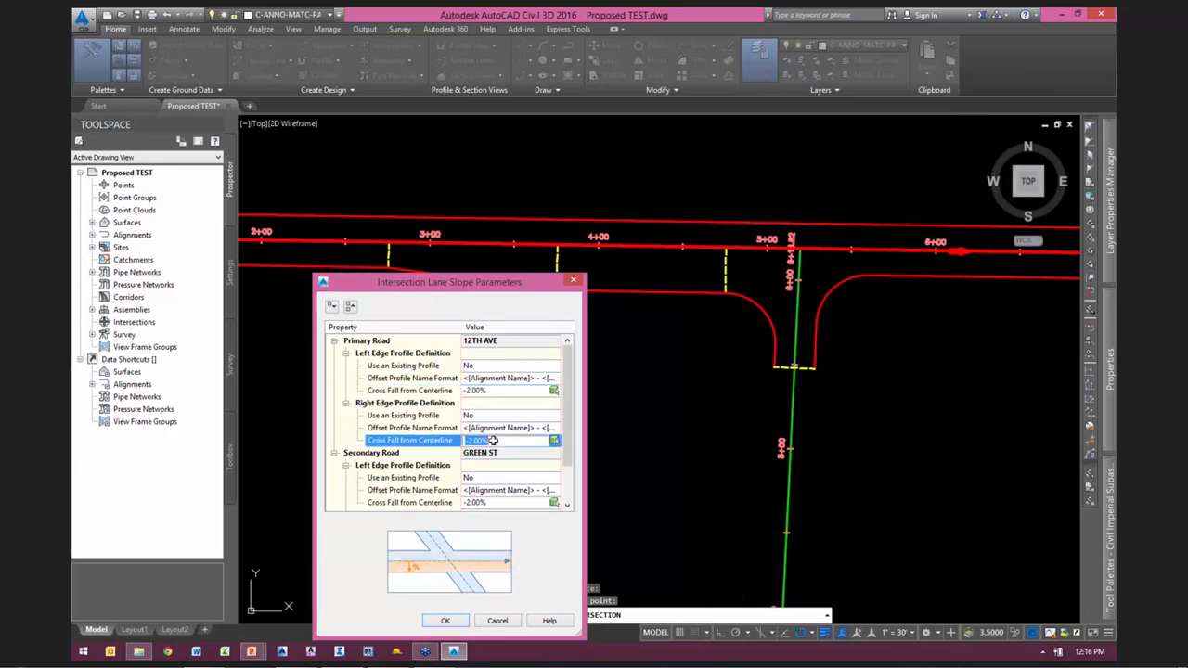
pyautogui.click(470, 285)
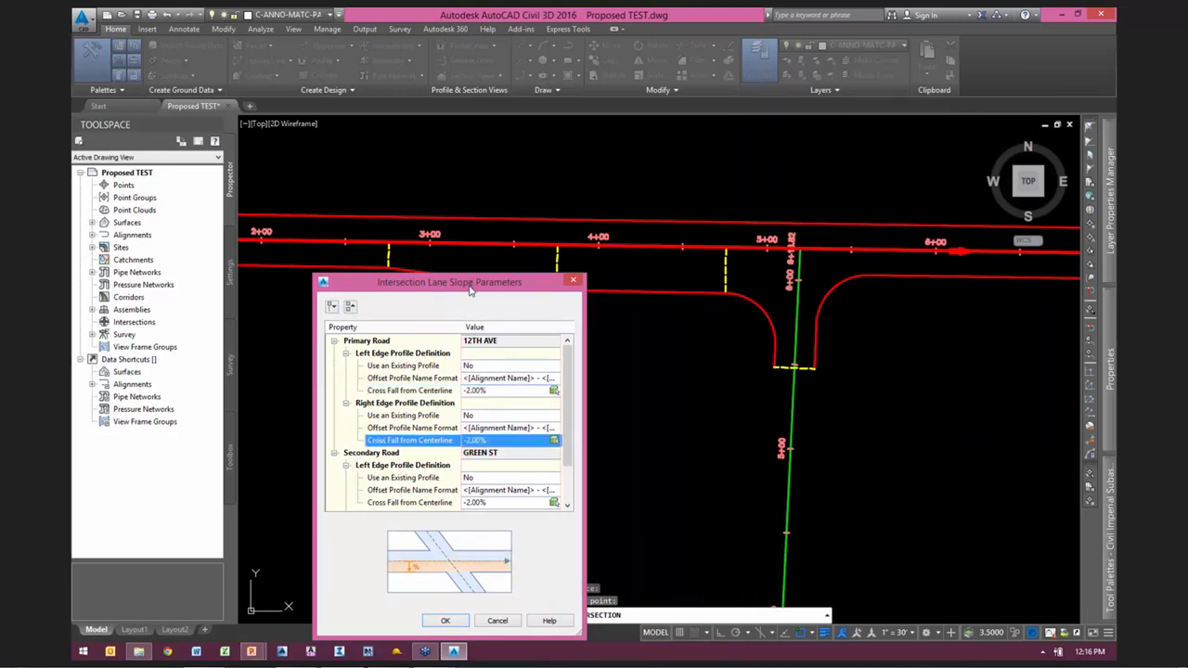
pyautogui.moveTo(470, 288); pyautogui.dragTo(418, 187)
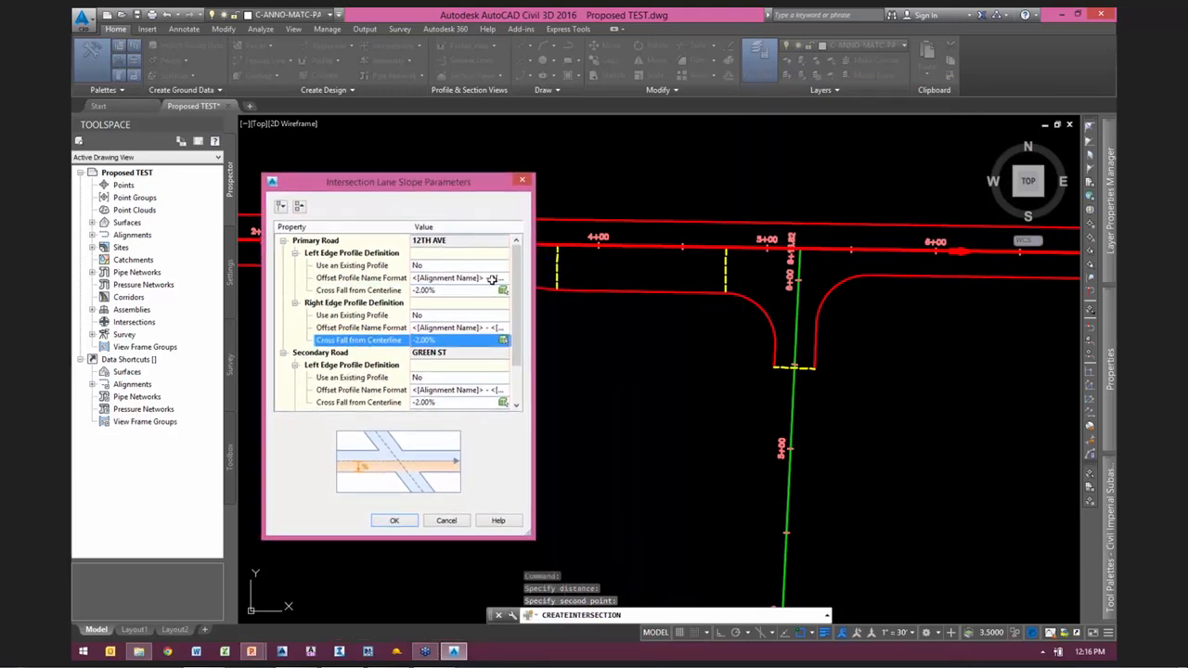
pyautogui.click(320, 243)
# Step: Set the left edge cross fall of the secondary road GREEN ST to -2% and accept the lane slope parameters
pyautogui.click(320, 353)
pyautogui.scroll(-1, 322, 358)
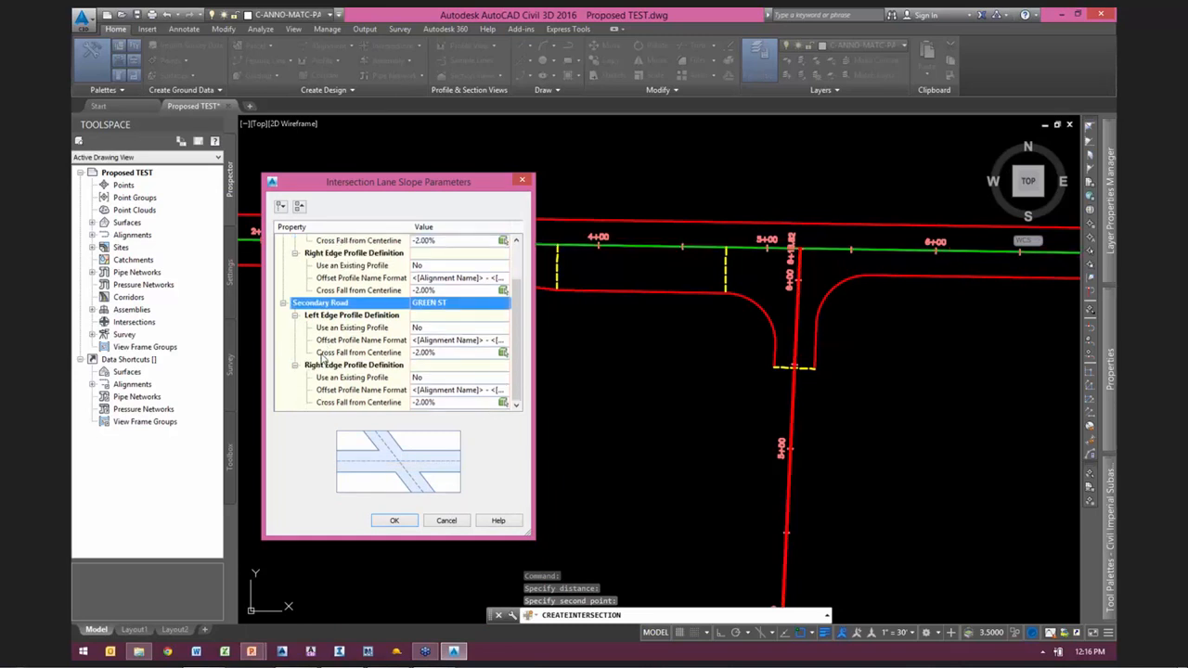
pyautogui.click(445, 354)
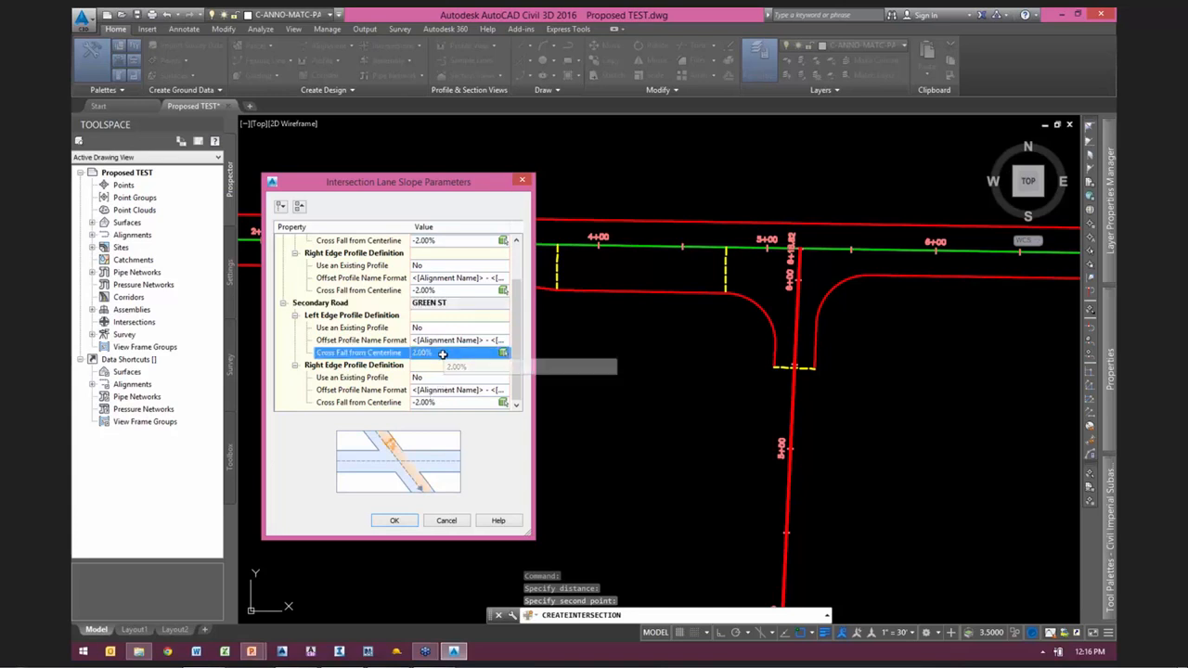
pyautogui.click(441, 354)
pyautogui.write('-2')
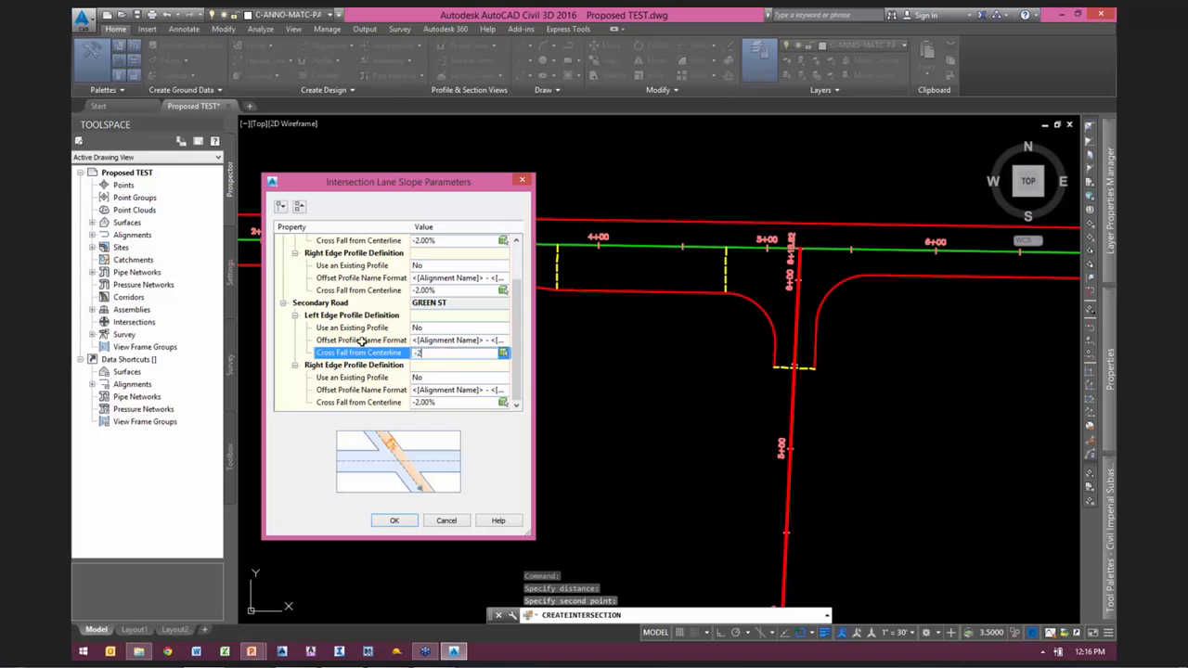
pyautogui.click(360, 342)
pyautogui.click(344, 355)
pyautogui.click(394, 520)
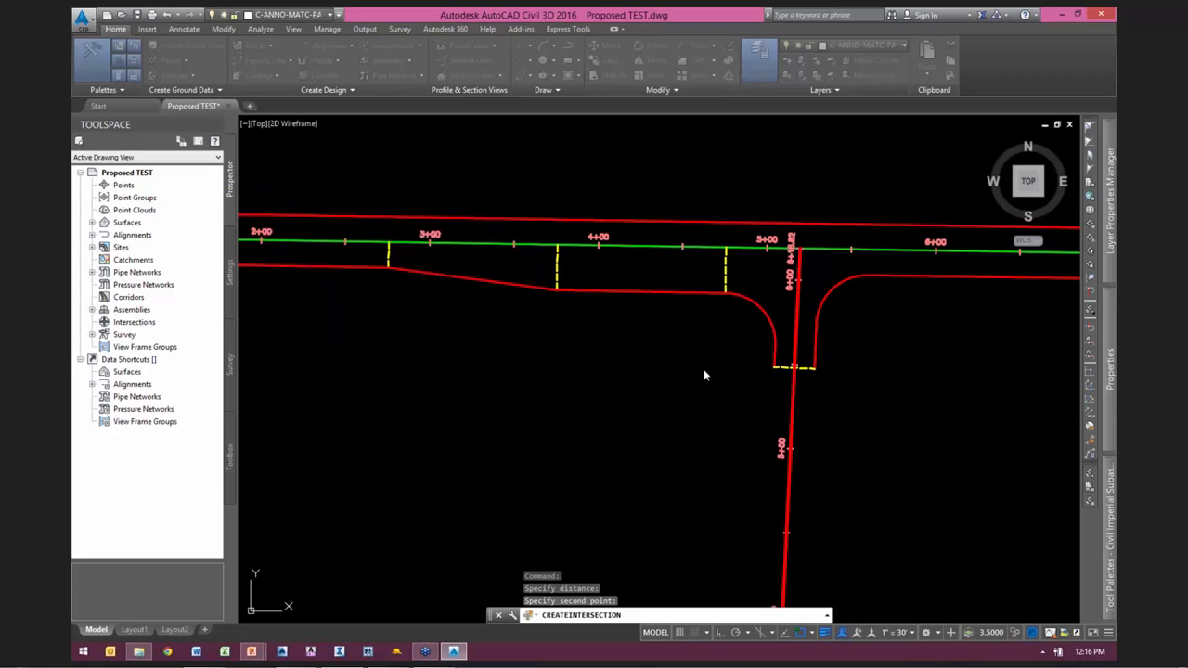
# Step: Advance the intersection setup from the geometry details to the corridor regions
pyautogui.moveTo(941, 36); pyautogui.dragTo(508, 33)
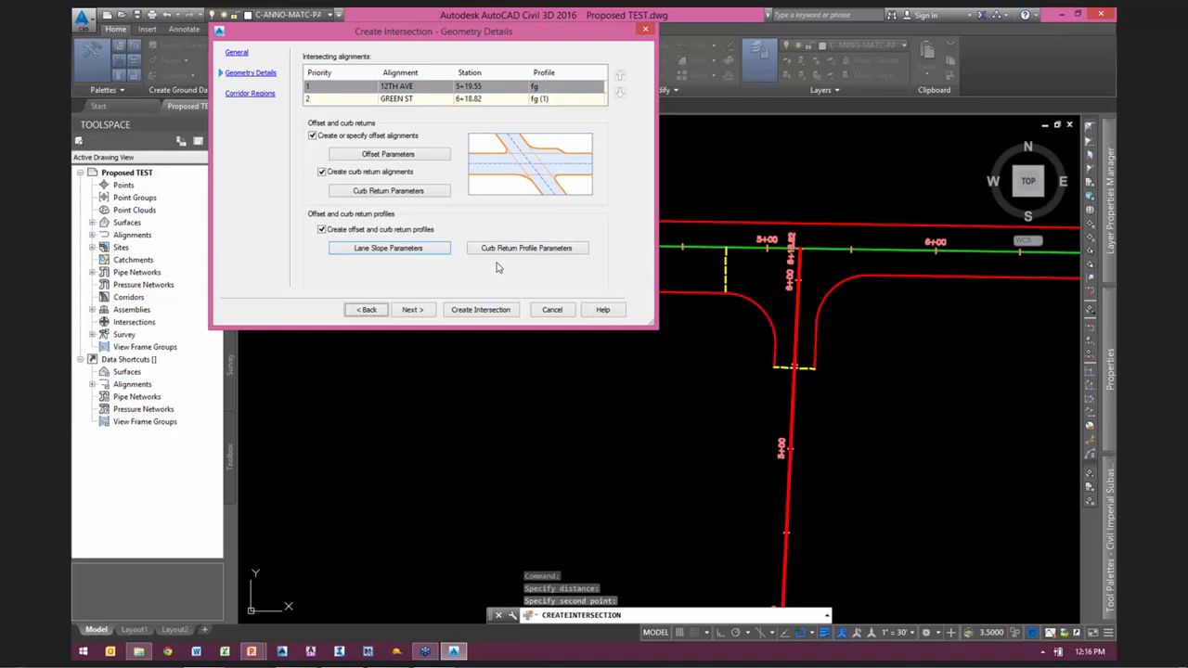
pyautogui.click(419, 309)
pyautogui.moveTo(488, 35); pyautogui.dragTo(438, 83)
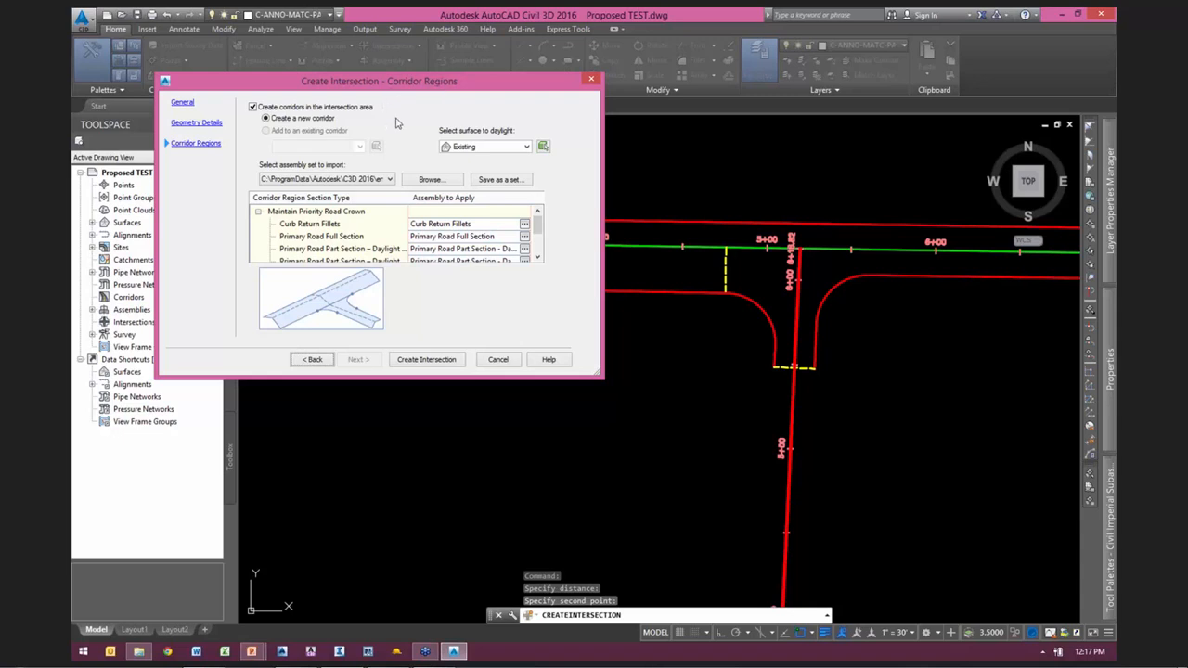
# Step: Turn off corridor creation in the intersection area and create the intersection
pyautogui.click(297, 109)
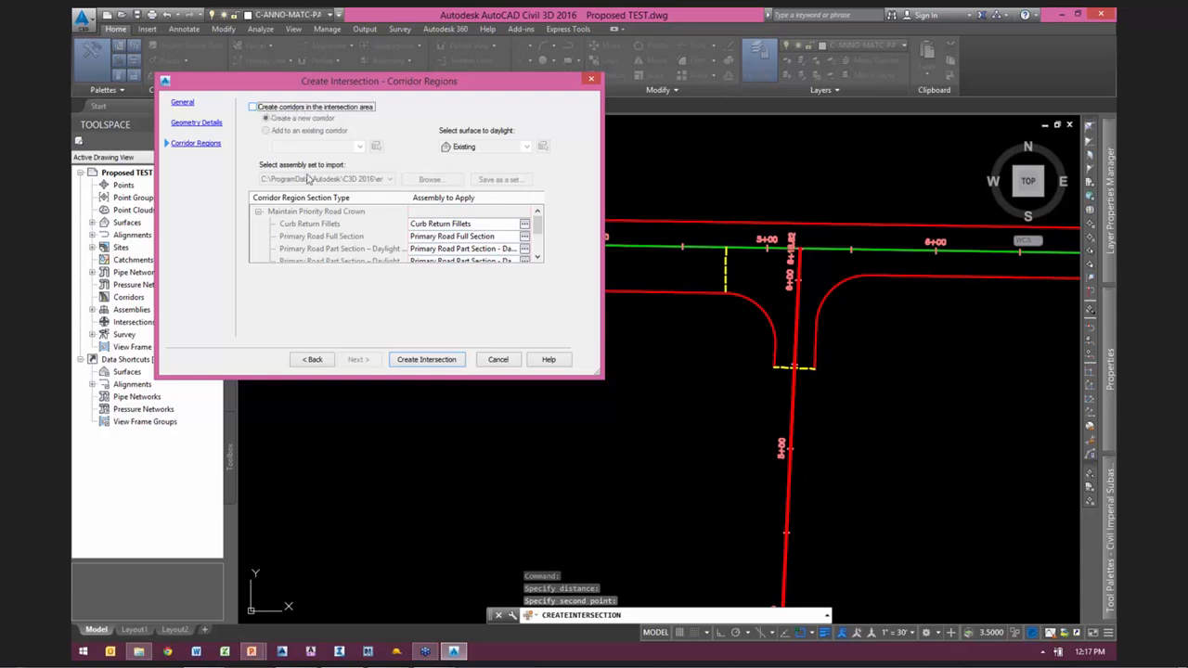
pyautogui.click(436, 363)
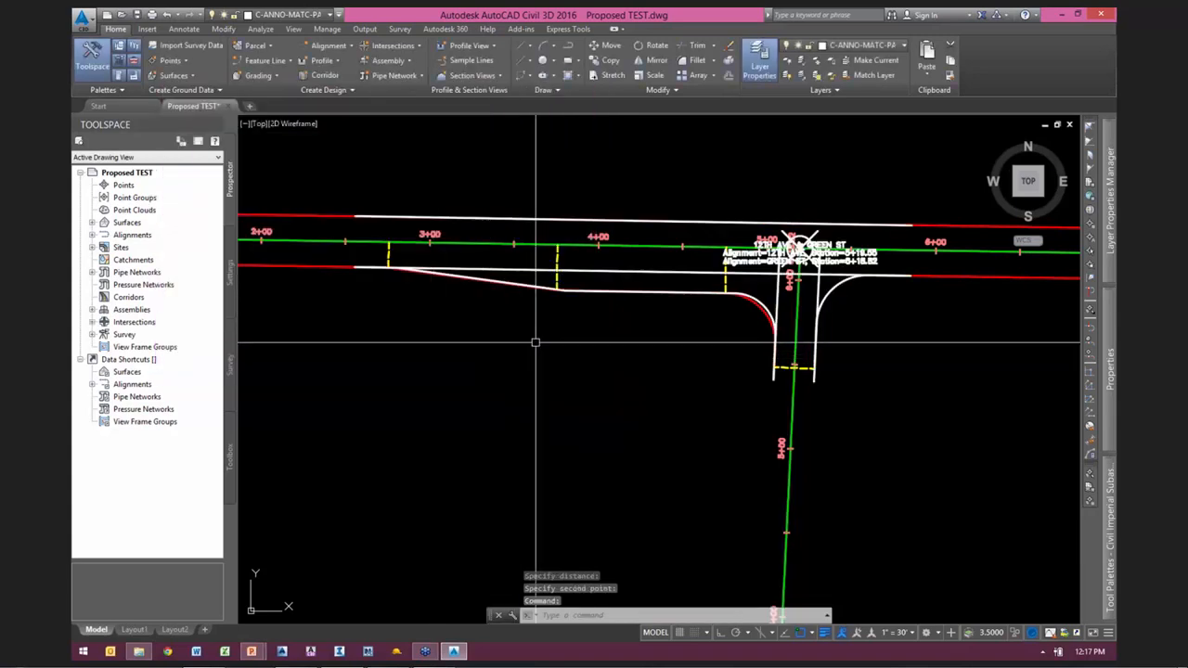
# Step: Move the 12TH AVE & GREEN ST intersection label off its marker to an open spot above the north edge of 12TH AVE
pyautogui.moveTo(830, 326); pyautogui.dragTo(726, 364, button='middle')
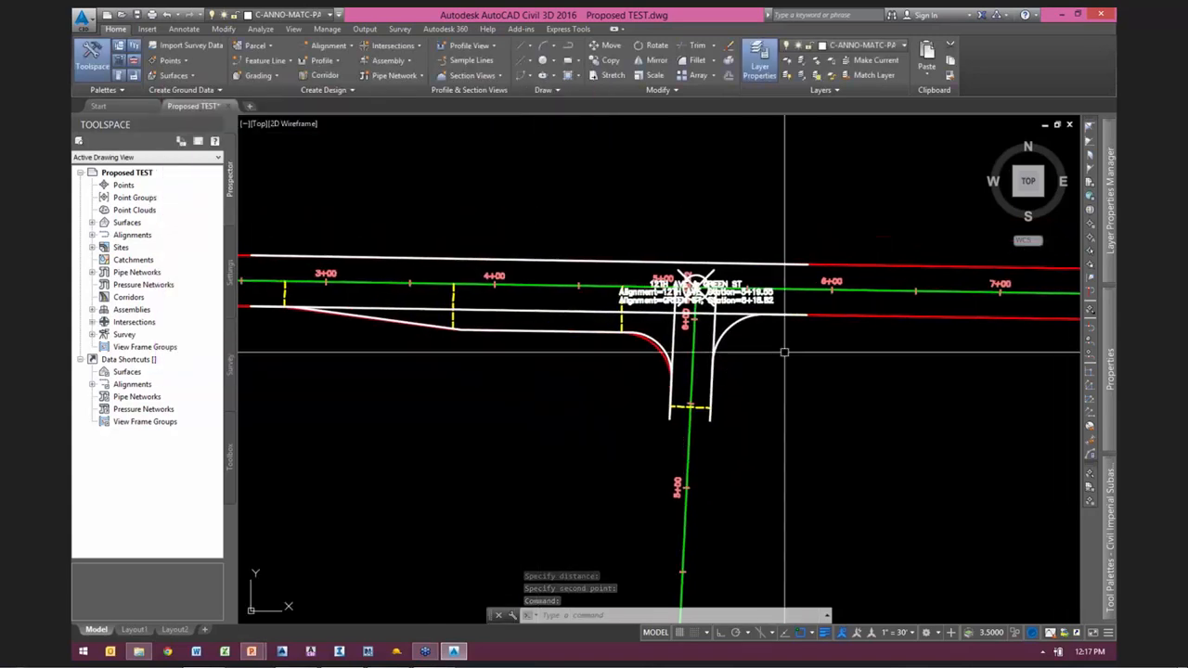
pyautogui.scroll(2, 753, 345)
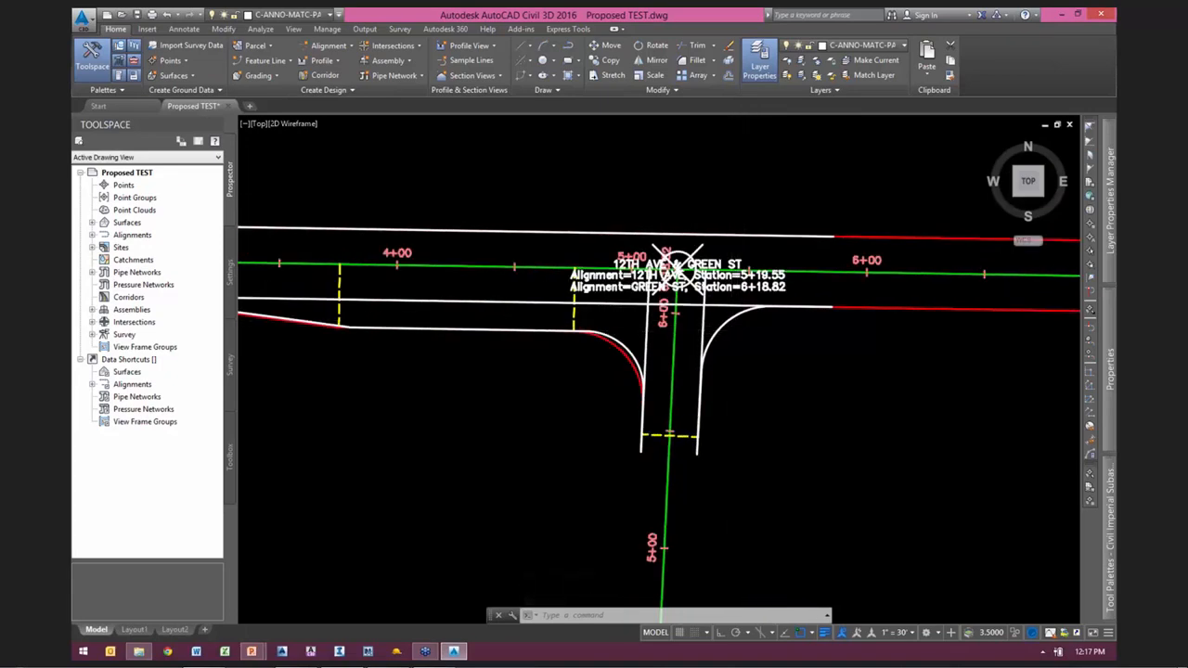
pyautogui.scroll(1, 730, 307)
pyautogui.scroll(2, 745, 294)
pyautogui.moveTo(746, 300); pyautogui.dragTo(769, 381, button='middle')
pyautogui.click(730, 348)
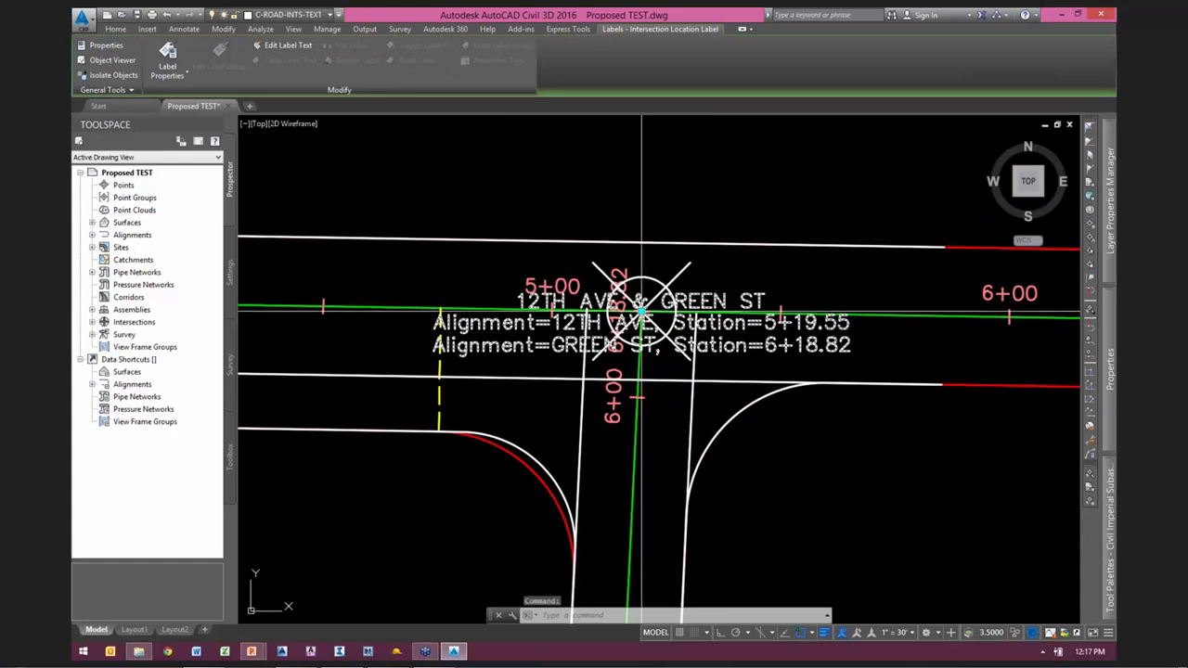
pyautogui.click(640, 308)
pyautogui.scroll(2, 718, 190)
pyautogui.moveTo(718, 189)
pyautogui.mouseDown(button='middle')
pyautogui.moveTo(708, 232)
pyautogui.moveTo(647, 307)
pyautogui.mouseUp(button='middle')
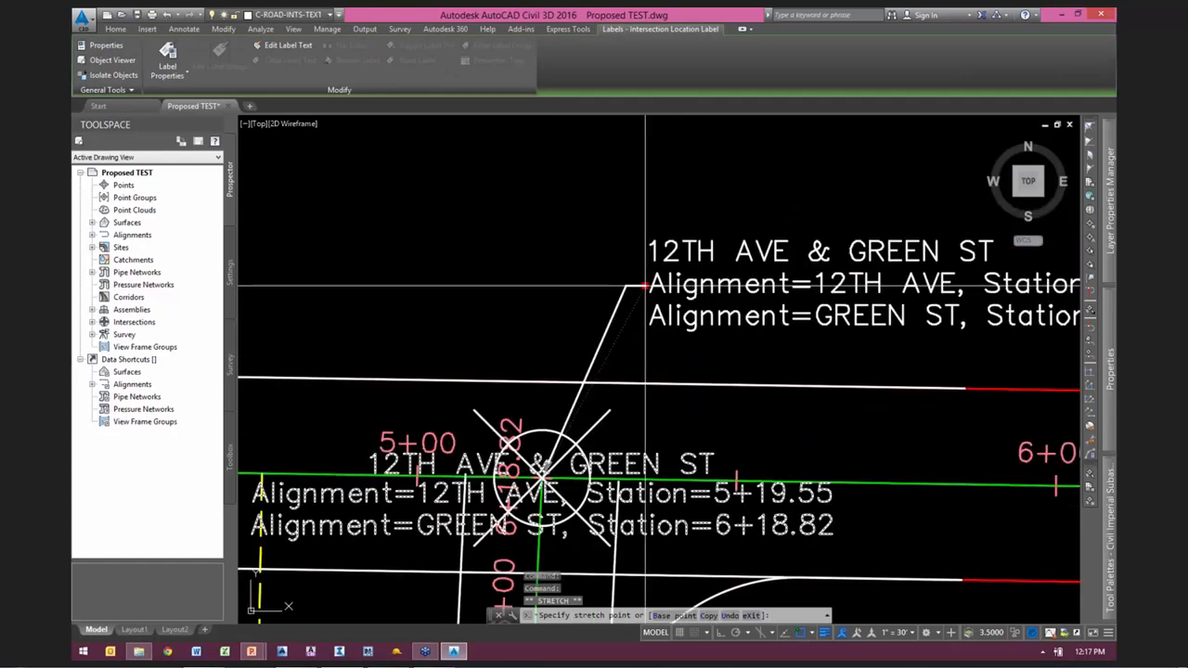
pyautogui.click(611, 252)
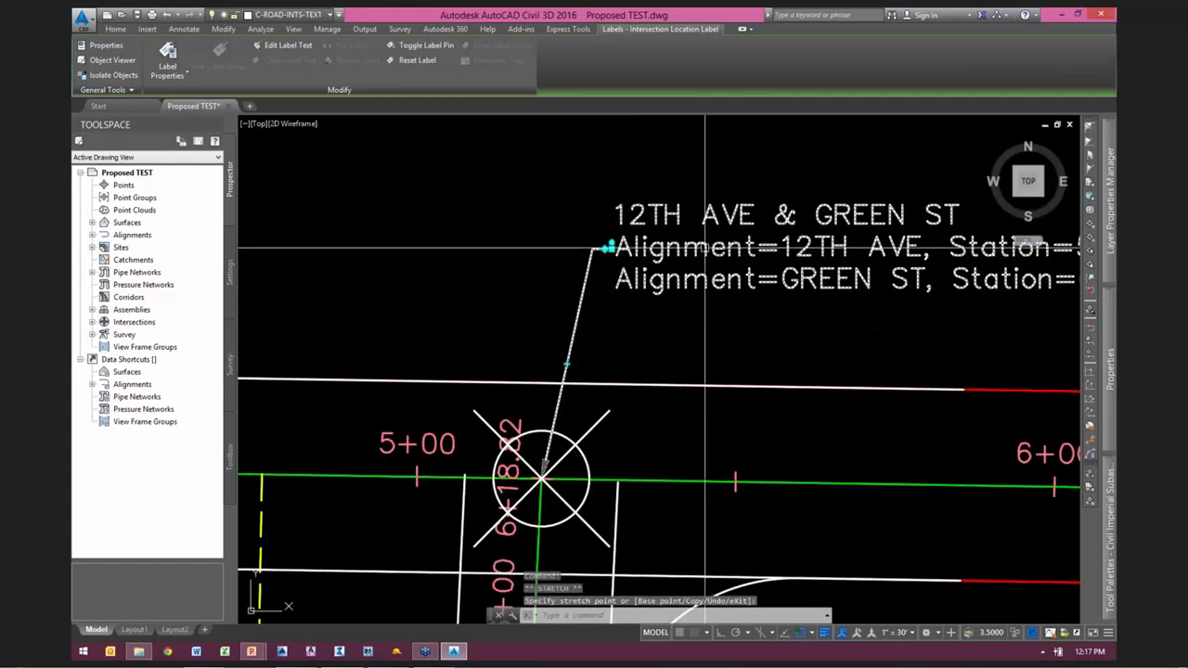
pyautogui.scroll(-5, 668, 273)
pyautogui.scroll(3, 668, 307)
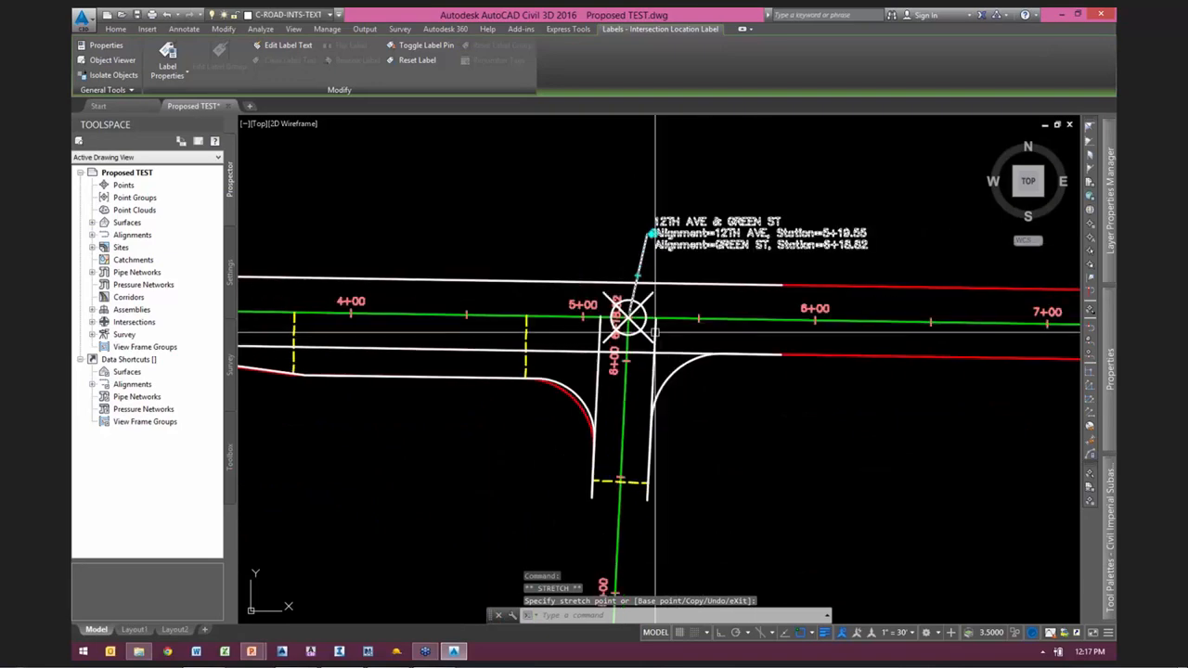
pyautogui.press('Escape')
pyautogui.press('Escape')
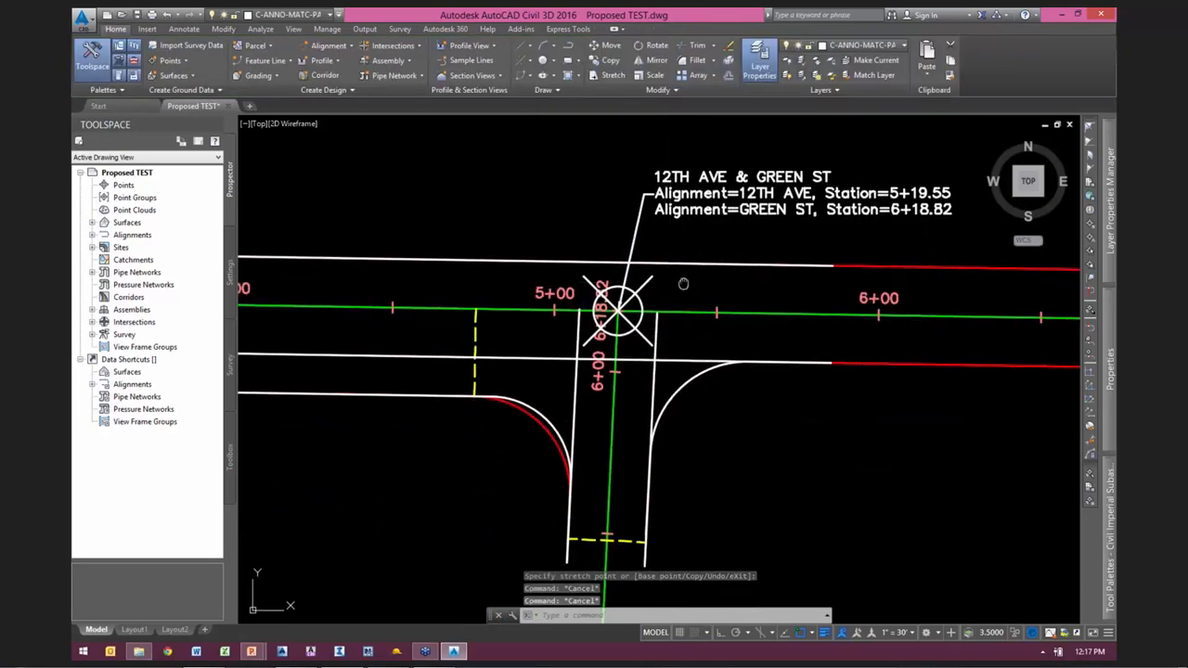
# Step: Open the style of the intersection marker at its component display settings
pyautogui.scroll(2, 701, 268)
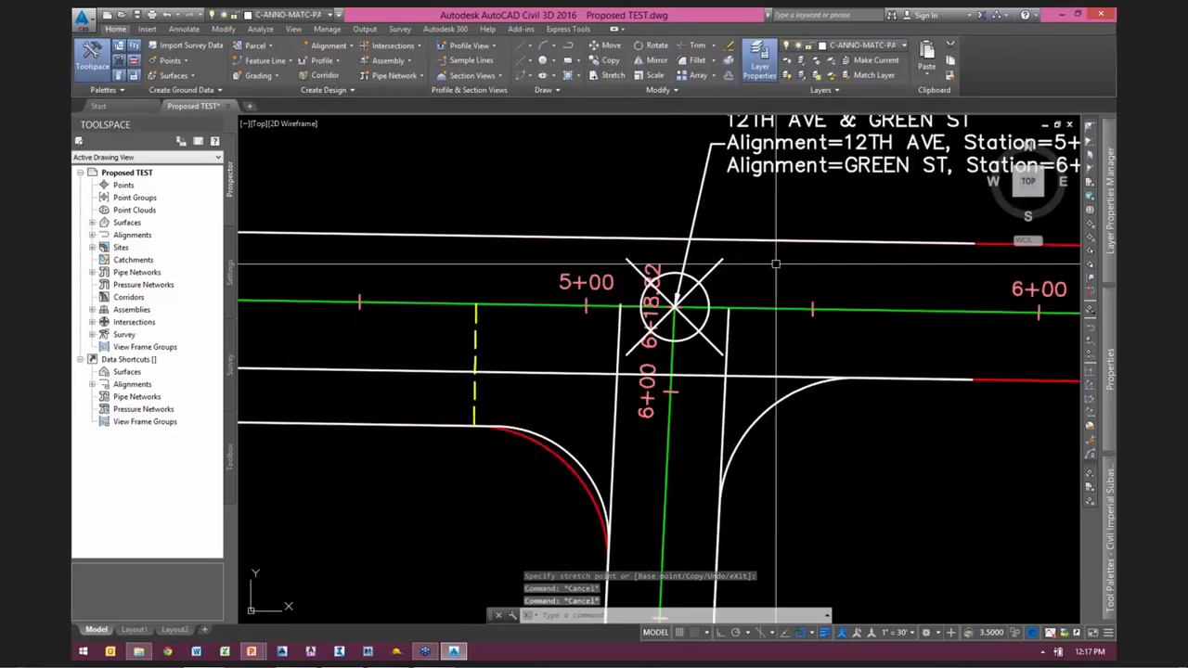
pyautogui.click(707, 275)
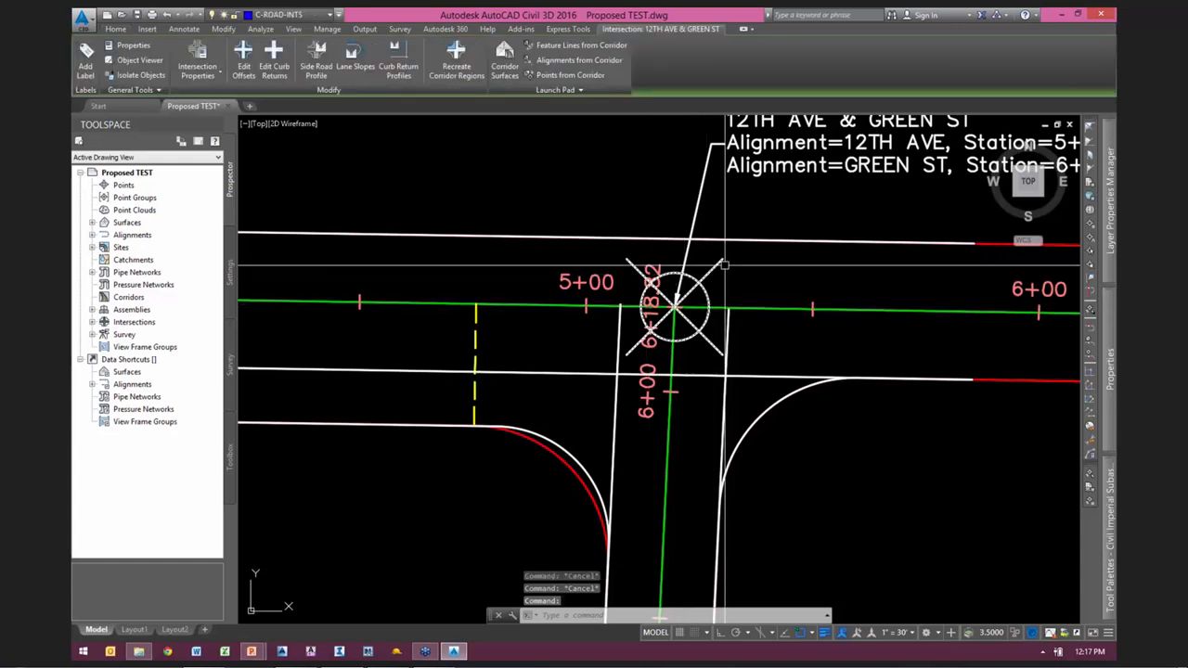
pyautogui.rightClick(776, 272)
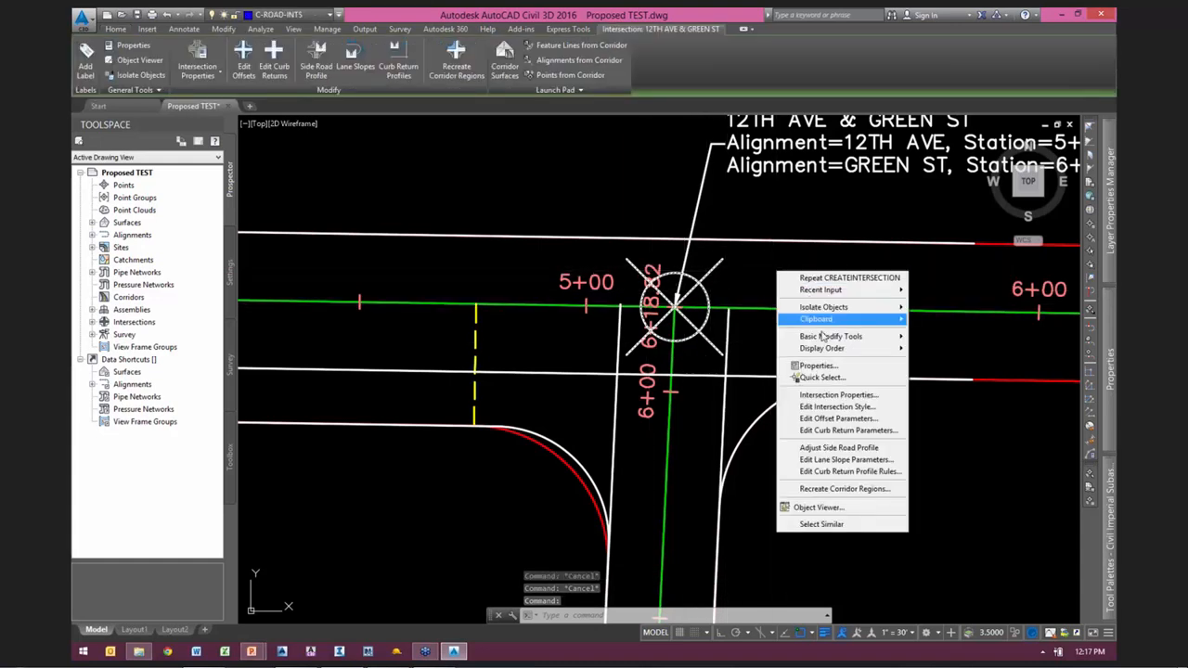
pyautogui.click(823, 409)
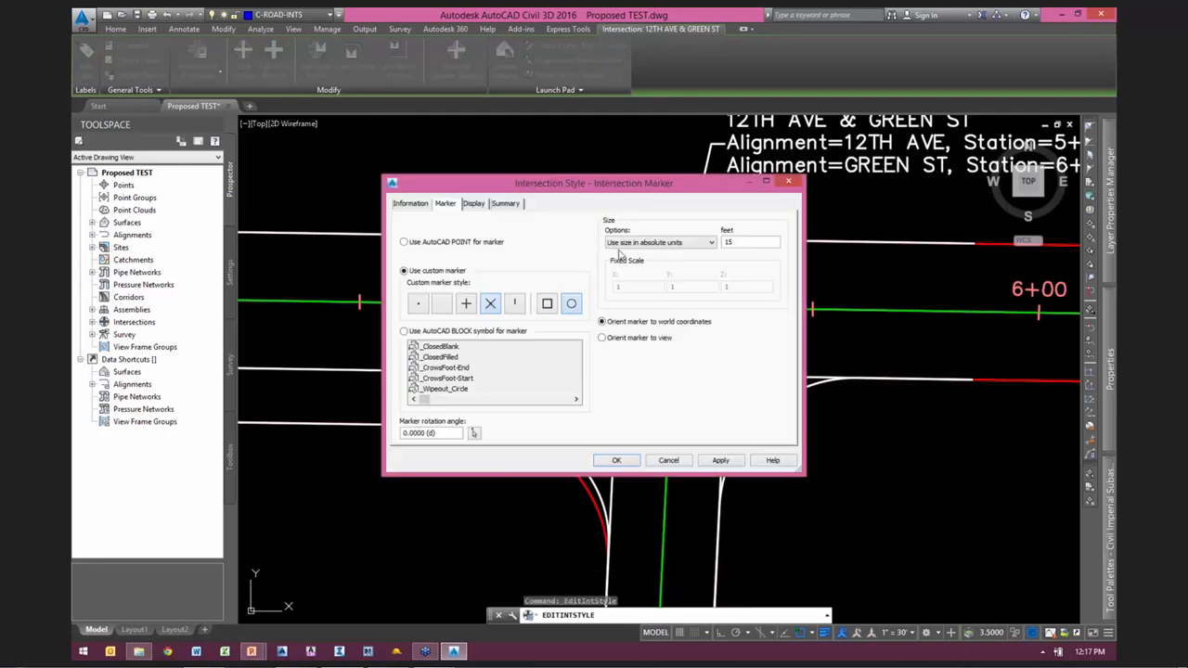
pyautogui.moveTo(594, 184); pyautogui.dragTo(557, 169)
pyautogui.click(438, 188)
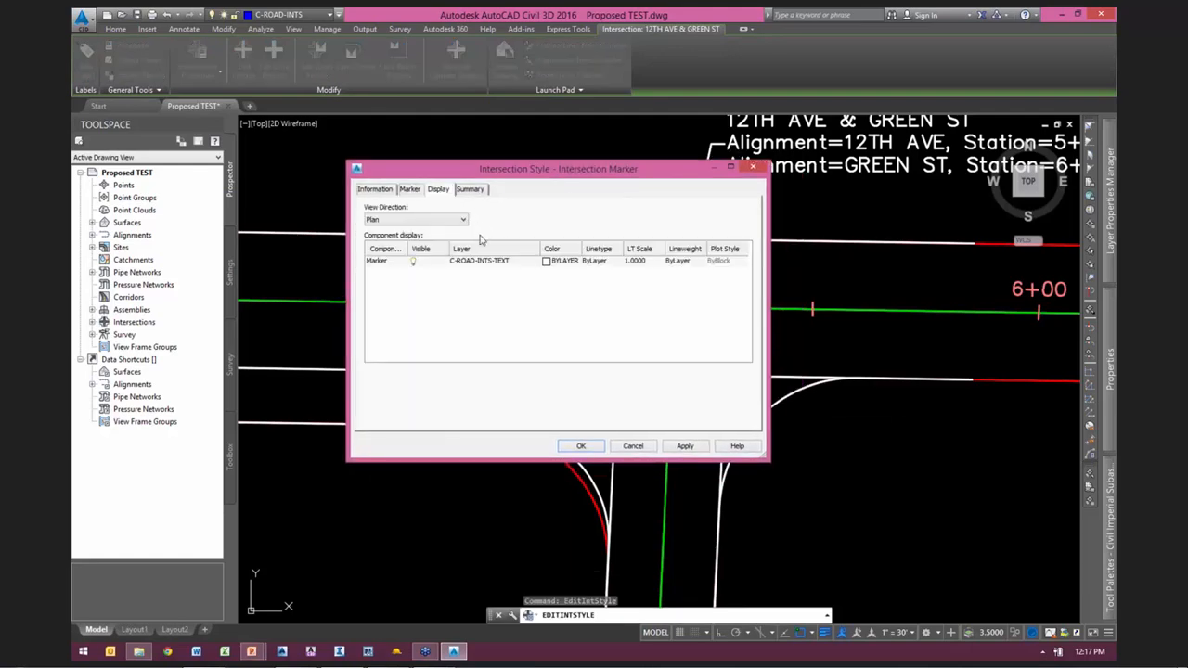
# Step: Assign the marker component to a new layer named no plot, with color 220 and plotting set to No
pyautogui.click(479, 263)
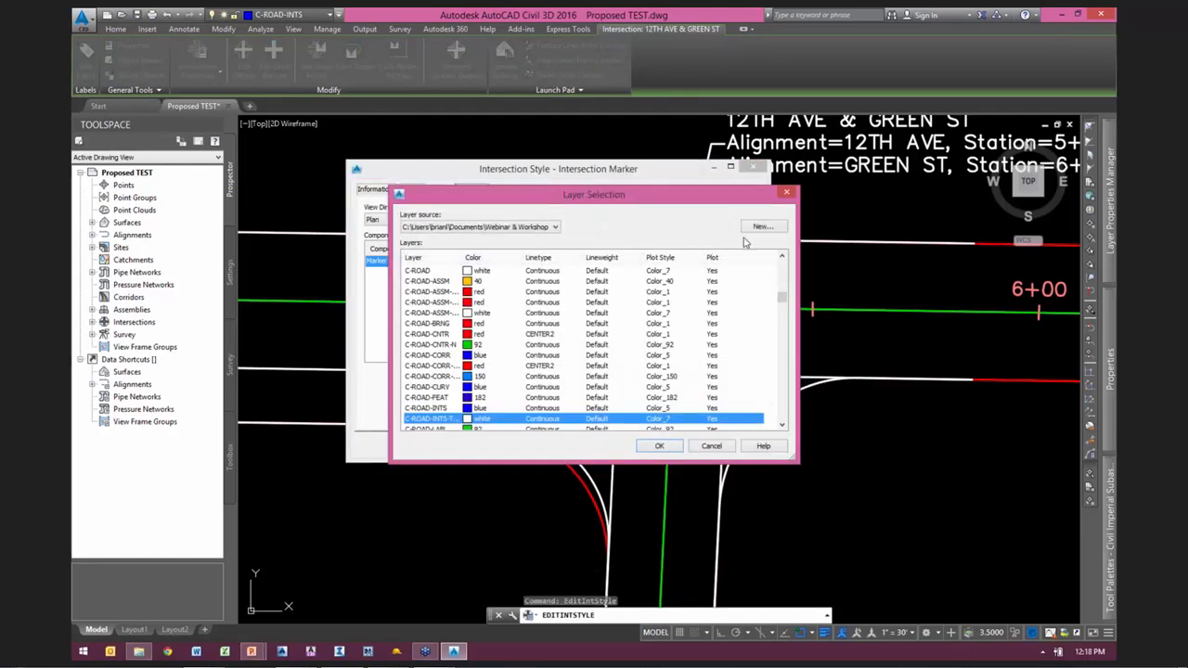
pyautogui.click(762, 228)
pyautogui.write('no plot')
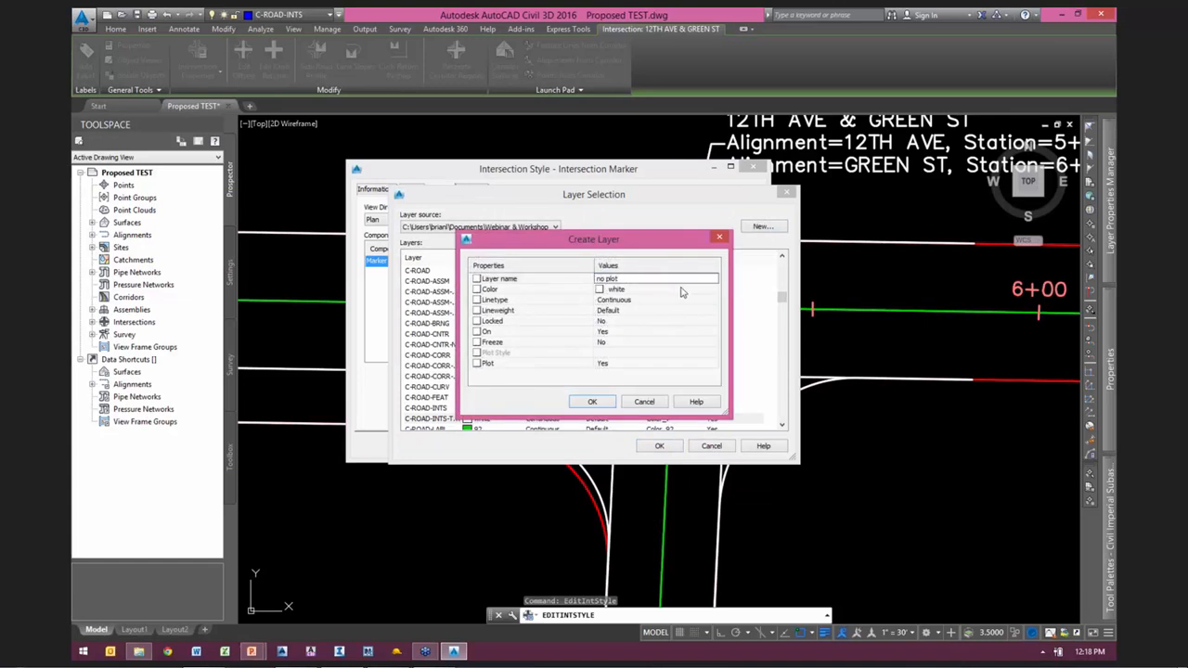
pyautogui.click(713, 290)
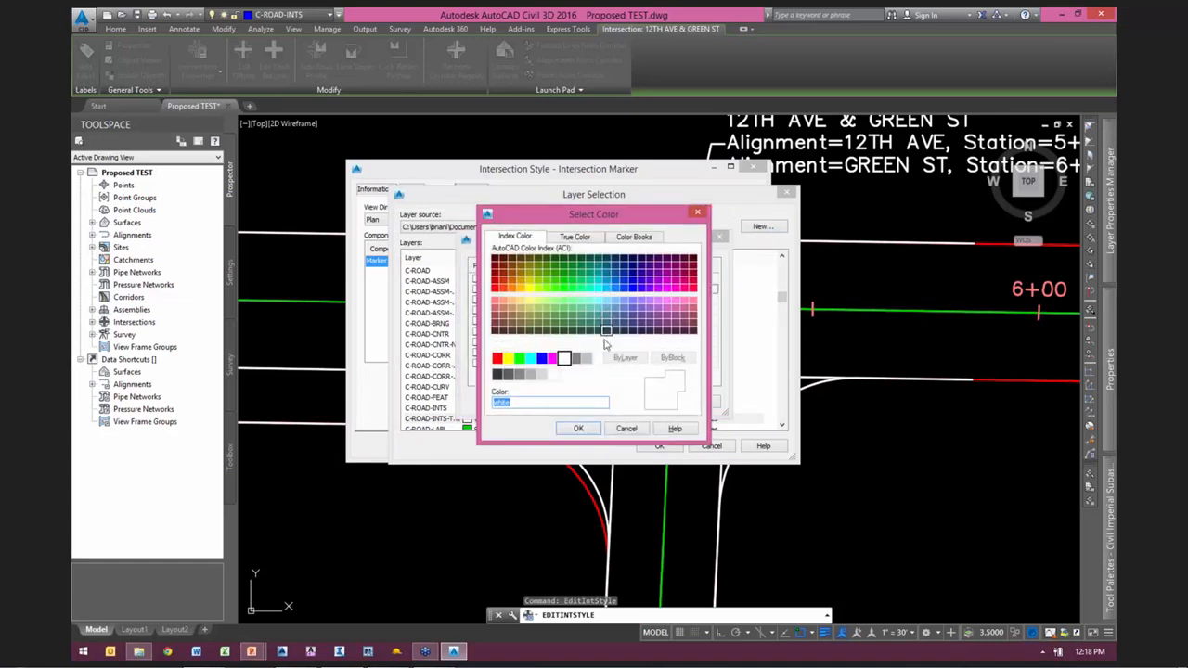
pyautogui.click(674, 286)
pyautogui.click(577, 428)
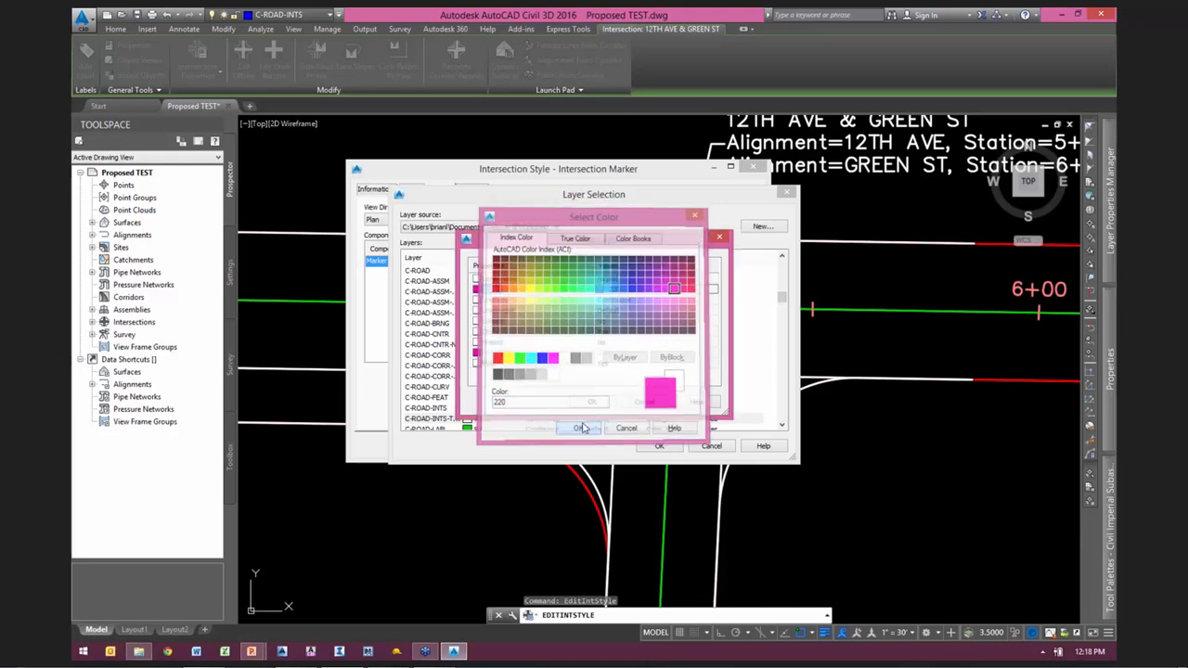
pyautogui.click(616, 363)
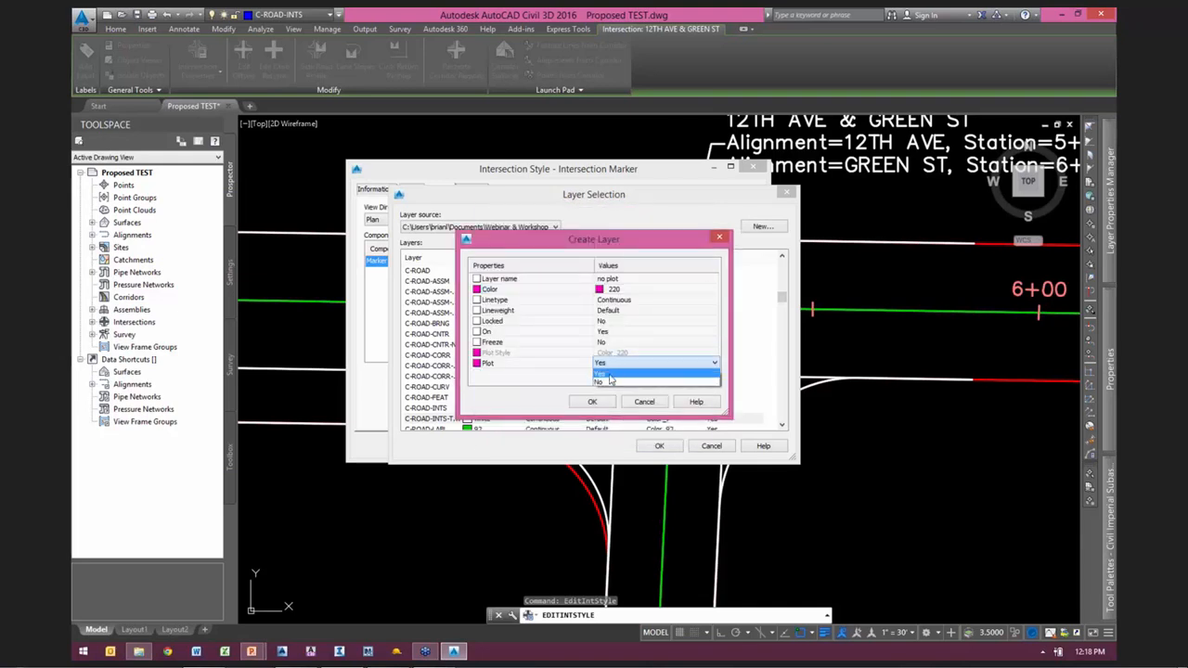
pyautogui.click(607, 384)
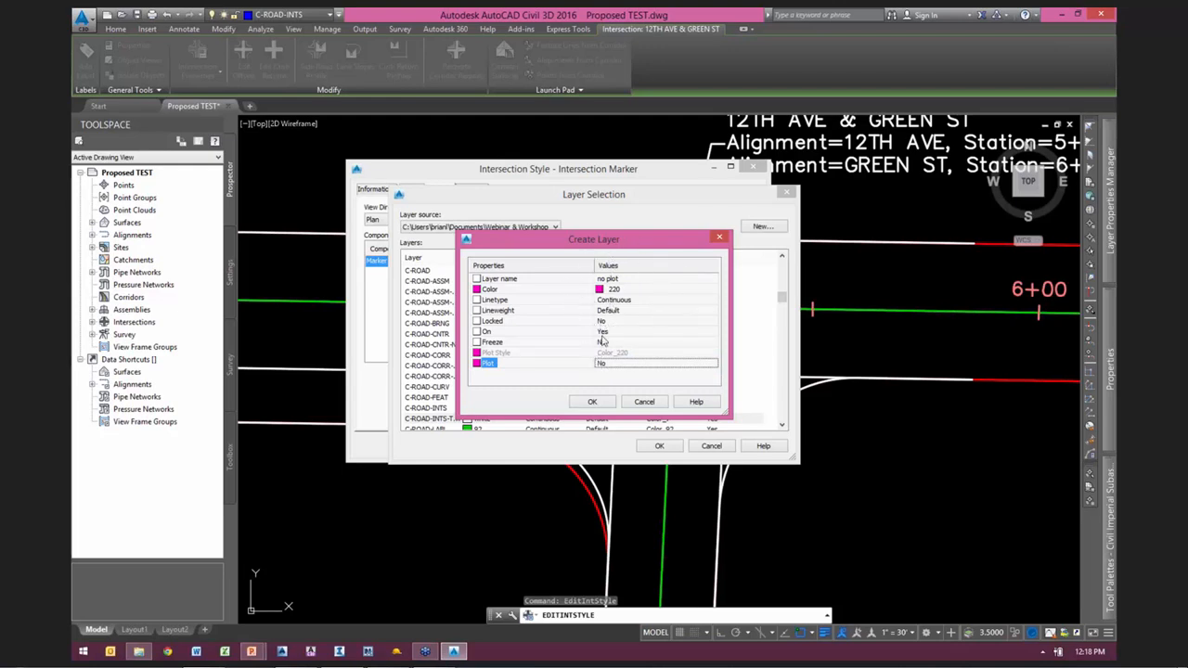
pyautogui.click(591, 401)
pyautogui.click(659, 446)
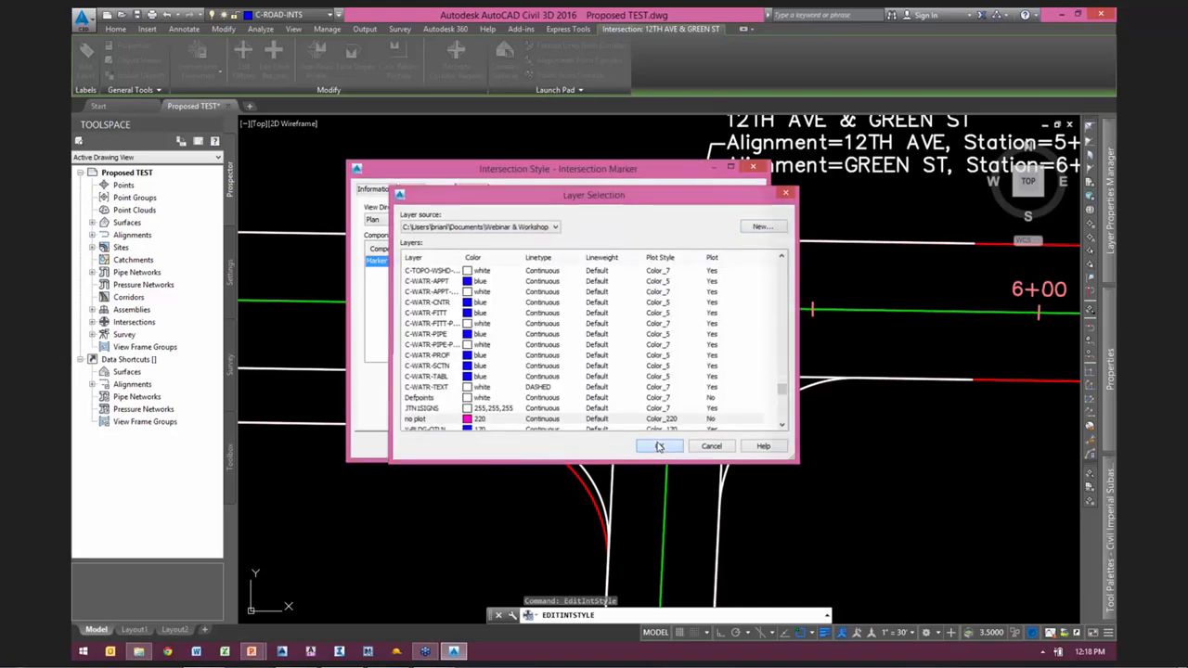
# Step: Set the intersection marker size to 5 feet in absolute units and accept the style
pyautogui.click(414, 189)
pyautogui.moveTo(682, 239); pyautogui.dragTo(654, 250)
pyautogui.write('5')
pyautogui.moveTo(637, 170); pyautogui.dragTo(428, 140)
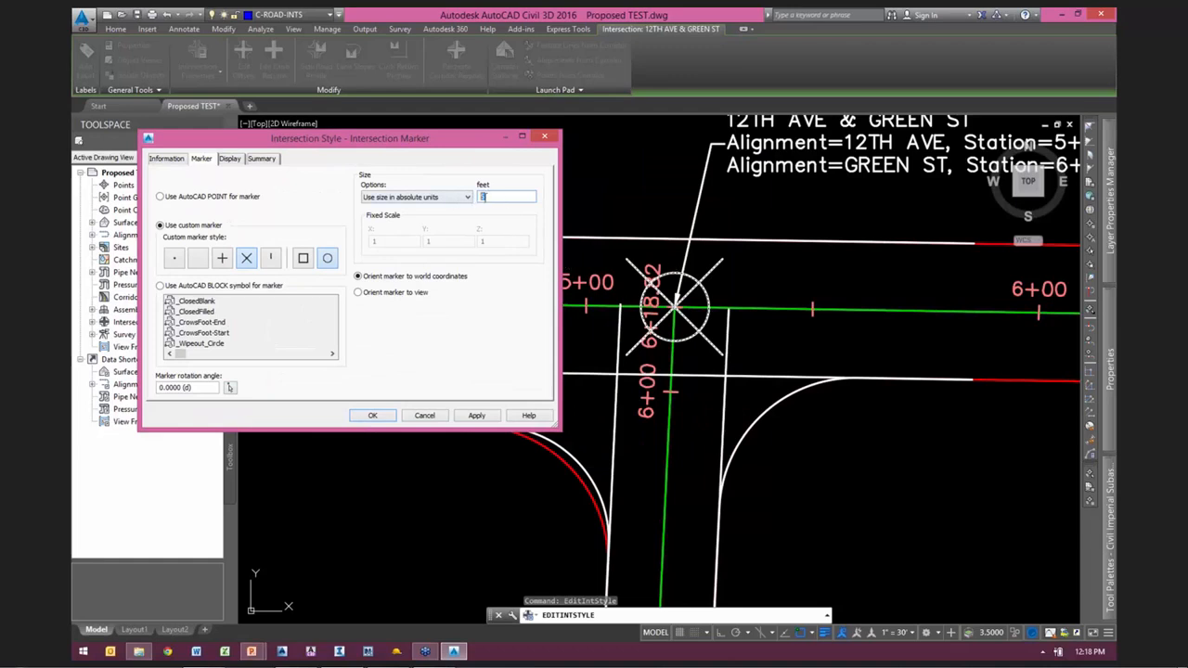
pyautogui.click(375, 416)
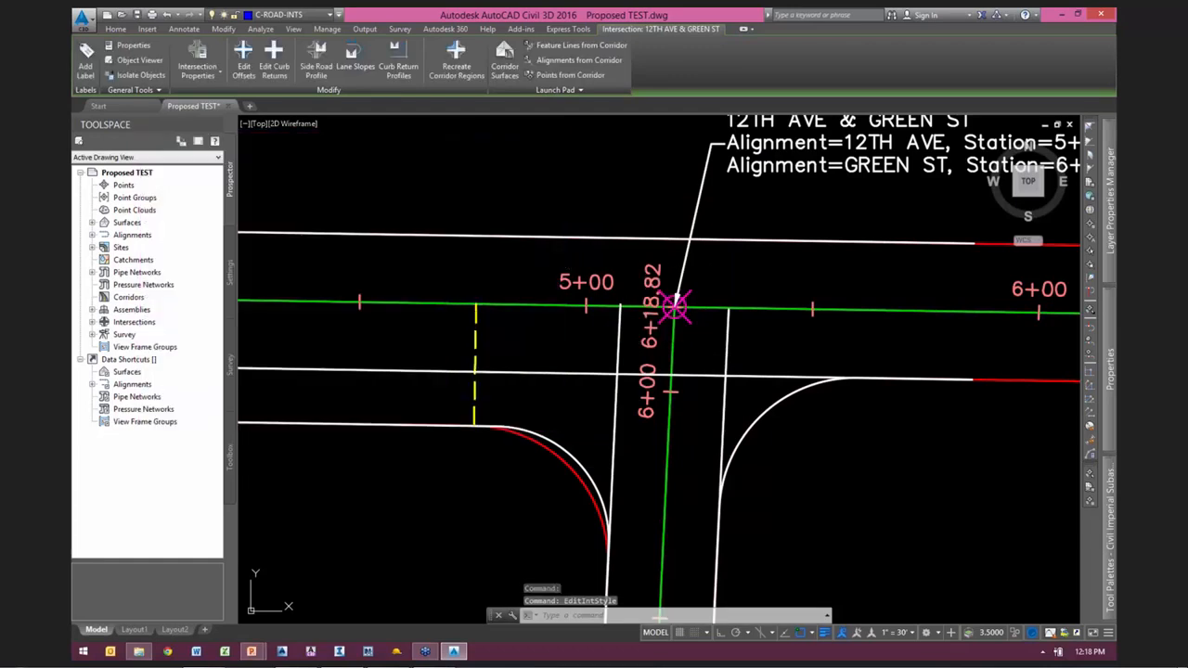
pyautogui.press('Escape')
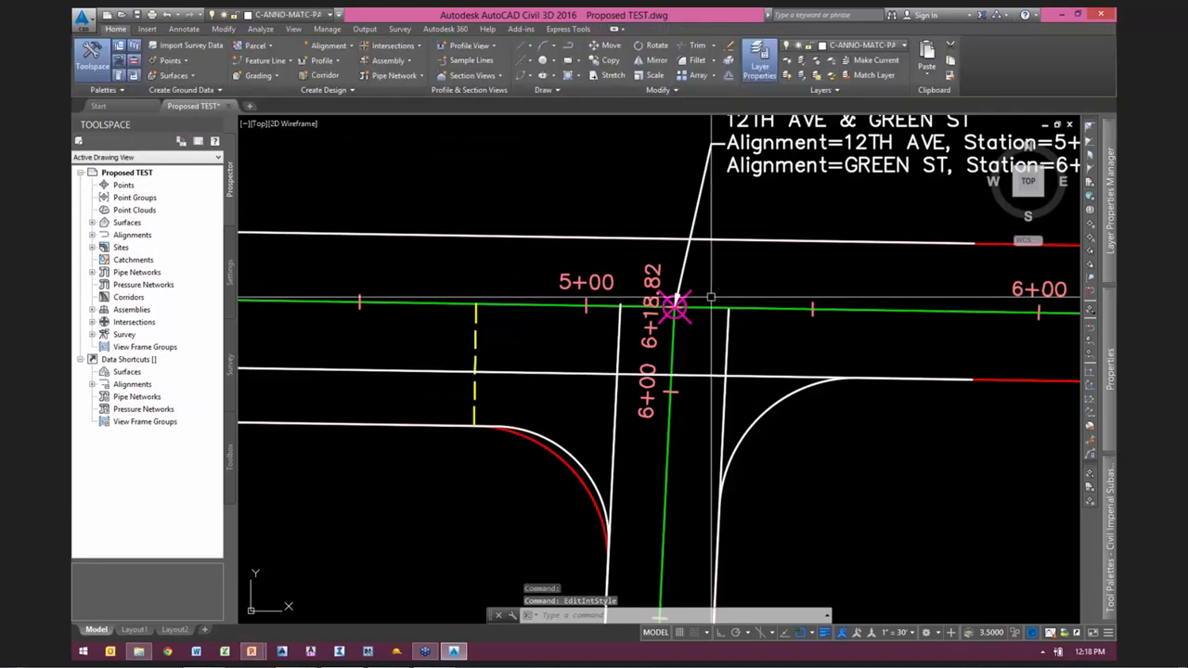
# Step: Select both offset alignments of 12TH AVE to examine their extent through the intersection, and clear the selection
pyautogui.scroll(-2, 738, 306)
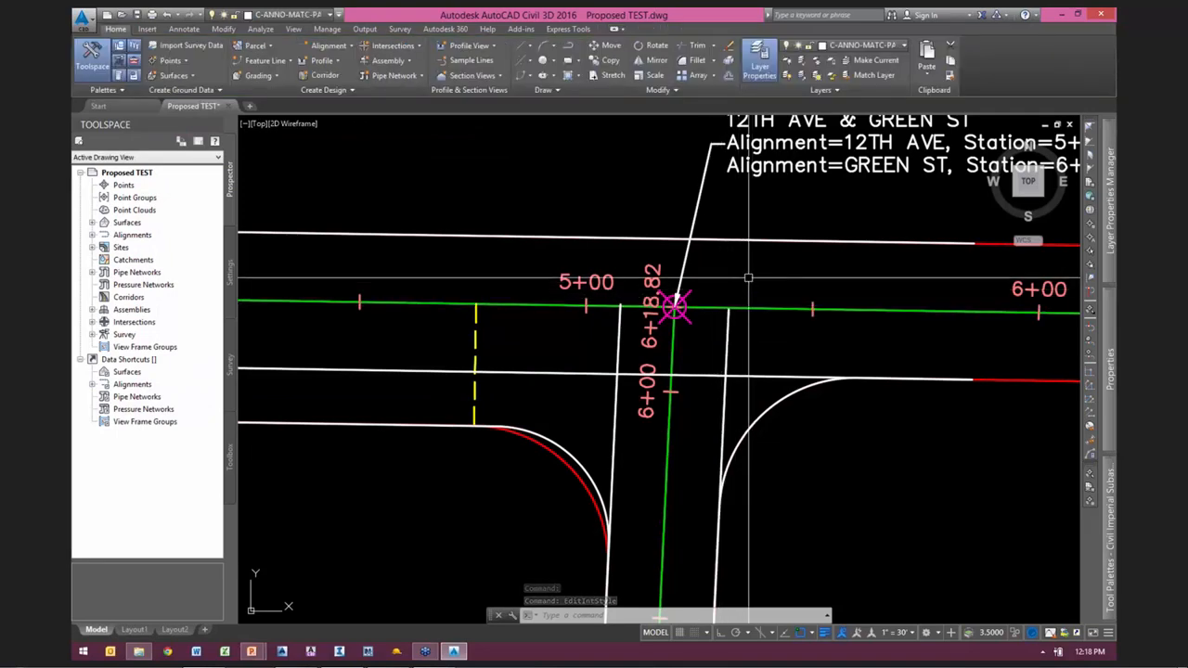
pyautogui.moveTo(765, 425)
pyautogui.mouseDown(button='middle')
pyautogui.moveTo(679, 427)
pyautogui.moveTo(770, 399)
pyautogui.mouseUp(button='middle')
pyautogui.scroll(-2, 769, 401)
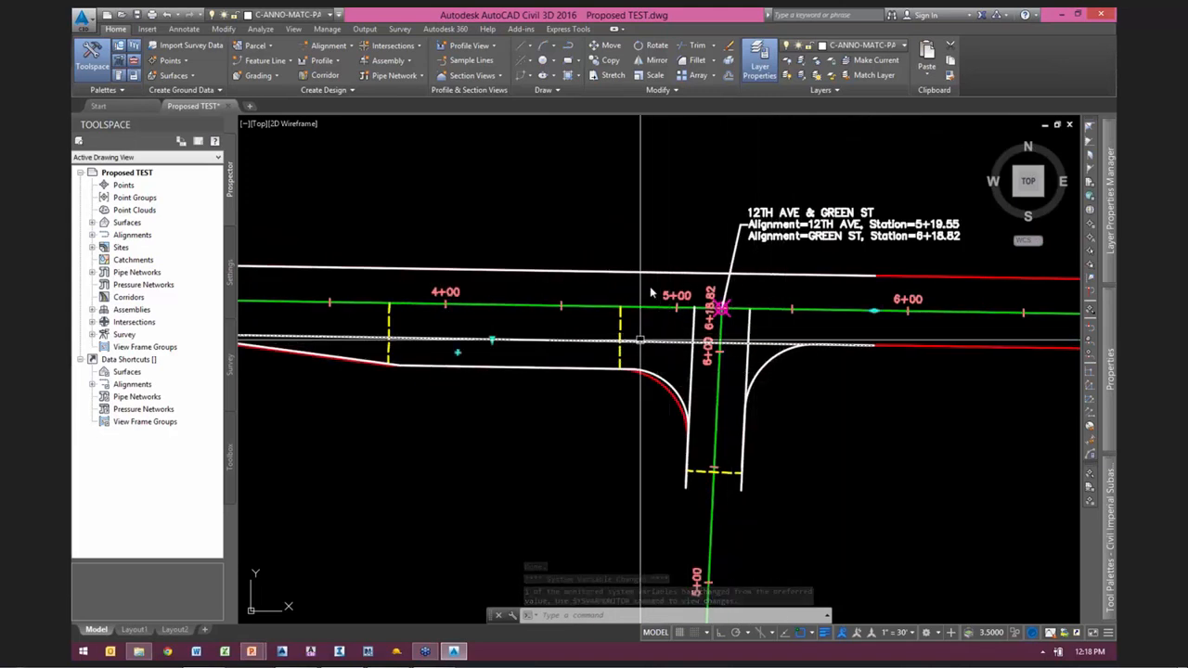
pyautogui.click(632, 271)
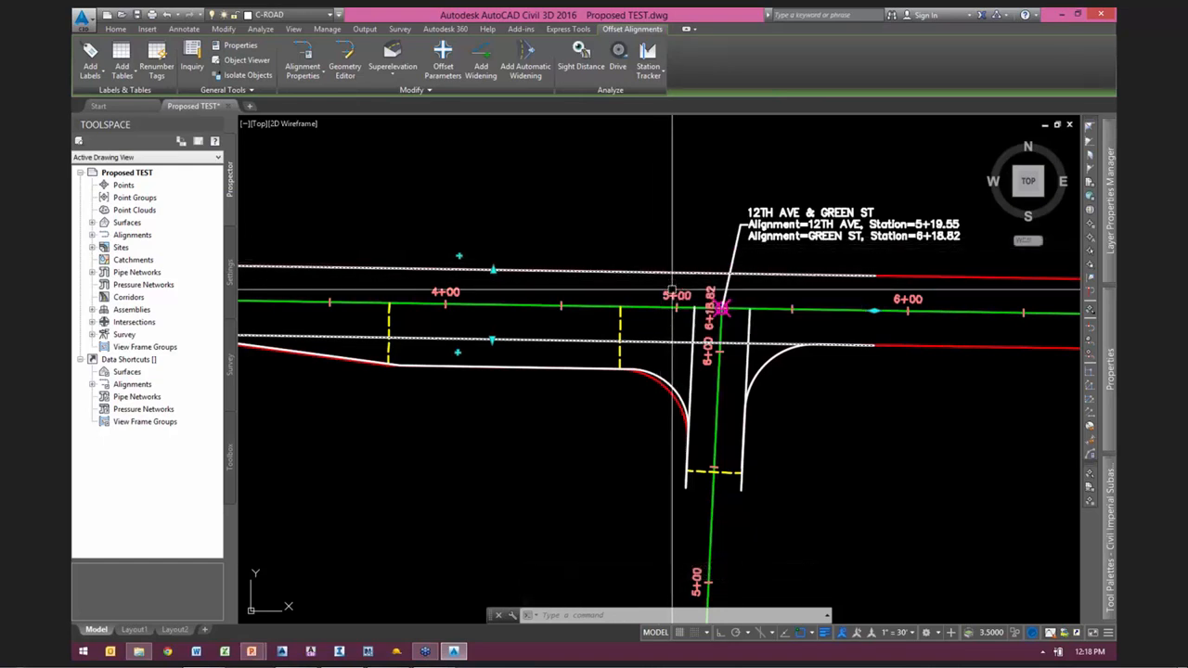
pyautogui.press('Escape')
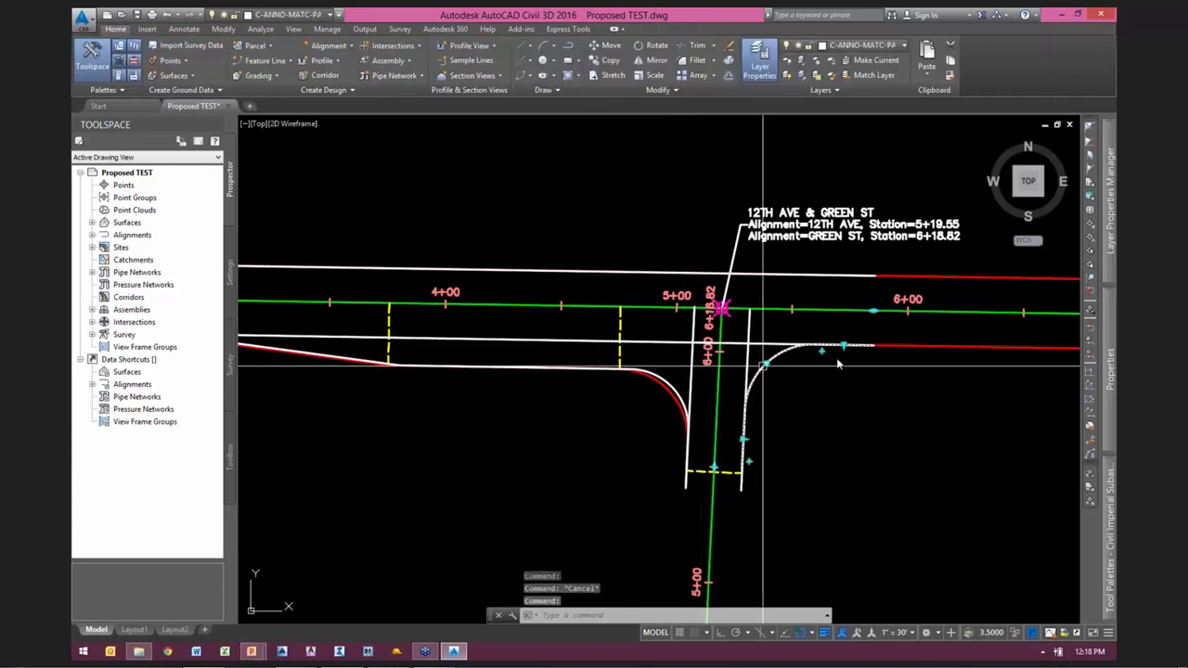
# Step: Examine the southeast quadrant's curb return alignment and its grips, and clear the selection
pyautogui.scroll(2, 845, 353)
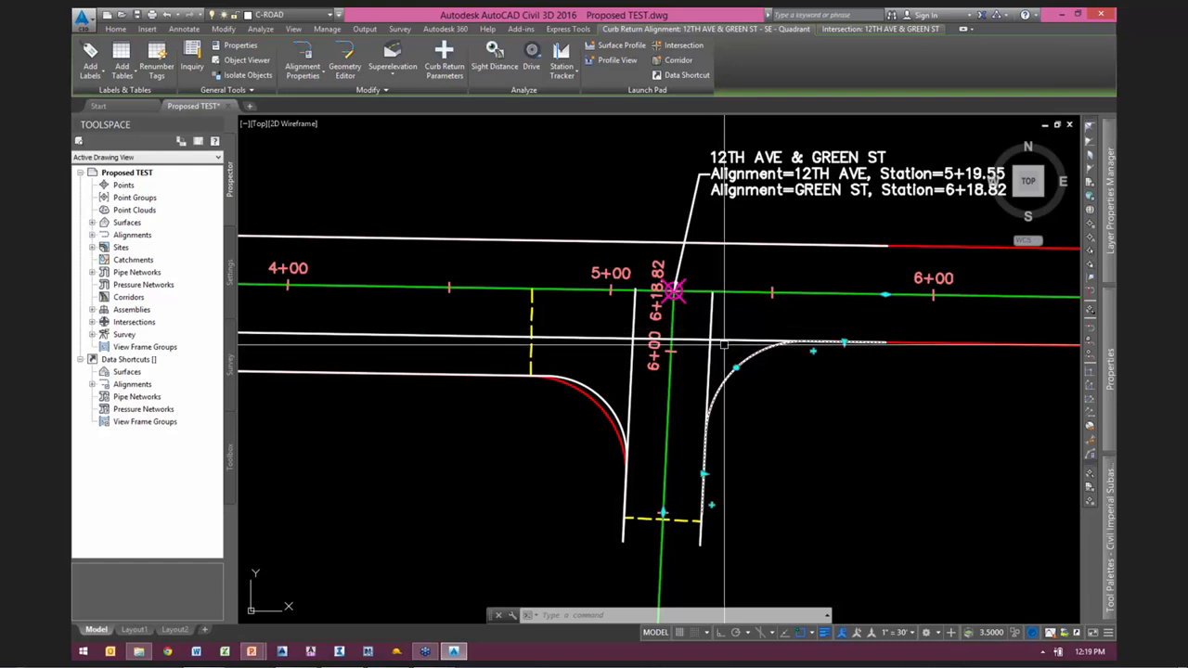
pyautogui.moveTo(733, 445)
pyautogui.mouseDown(button='middle')
pyautogui.moveTo(759, 430)
pyautogui.moveTo(941, 414)
pyautogui.mouseUp(button='middle')
pyautogui.press('Escape')
pyautogui.press('Escape')
# Step: Select the southwest quadrant's curb return alignment, examine its turn lane widening and taper against the red edge lines, and clear the selection
pyautogui.moveTo(477, 371)
pyautogui.mouseDown(button='middle')
pyautogui.moveTo(808, 414)
pyautogui.moveTo(755, 395)
pyautogui.moveTo(593, 389)
pyautogui.mouseUp(button='middle')
pyautogui.scroll(-2, 765, 404)
pyautogui.scroll(2, 813, 407)
pyautogui.scroll(-2, 599, 388)
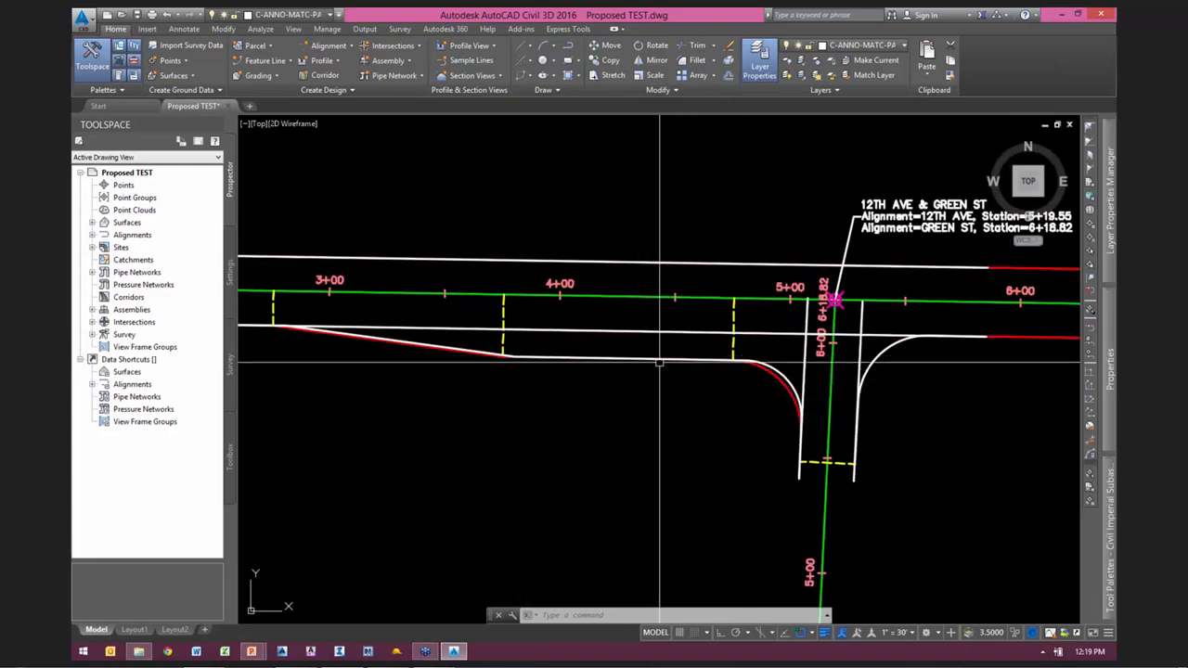
pyautogui.click(638, 358)
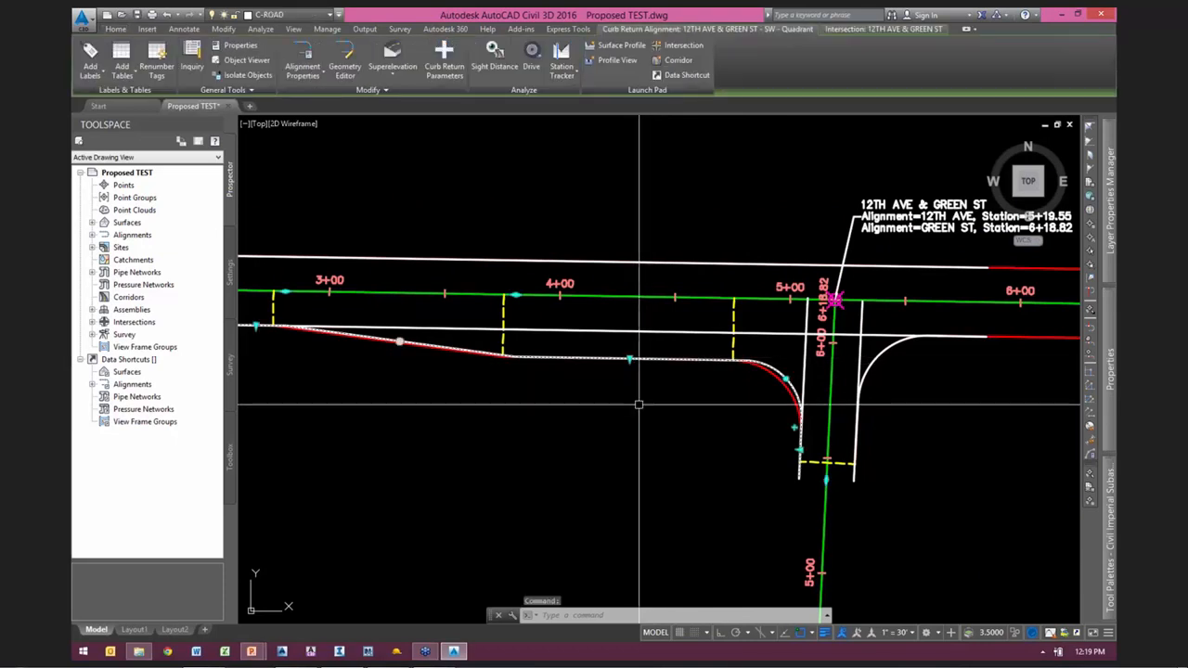
pyautogui.moveTo(647, 395); pyautogui.dragTo(581, 398, button='middle')
pyautogui.scroll(-3, 637, 402)
pyautogui.scroll(4, 550, 355)
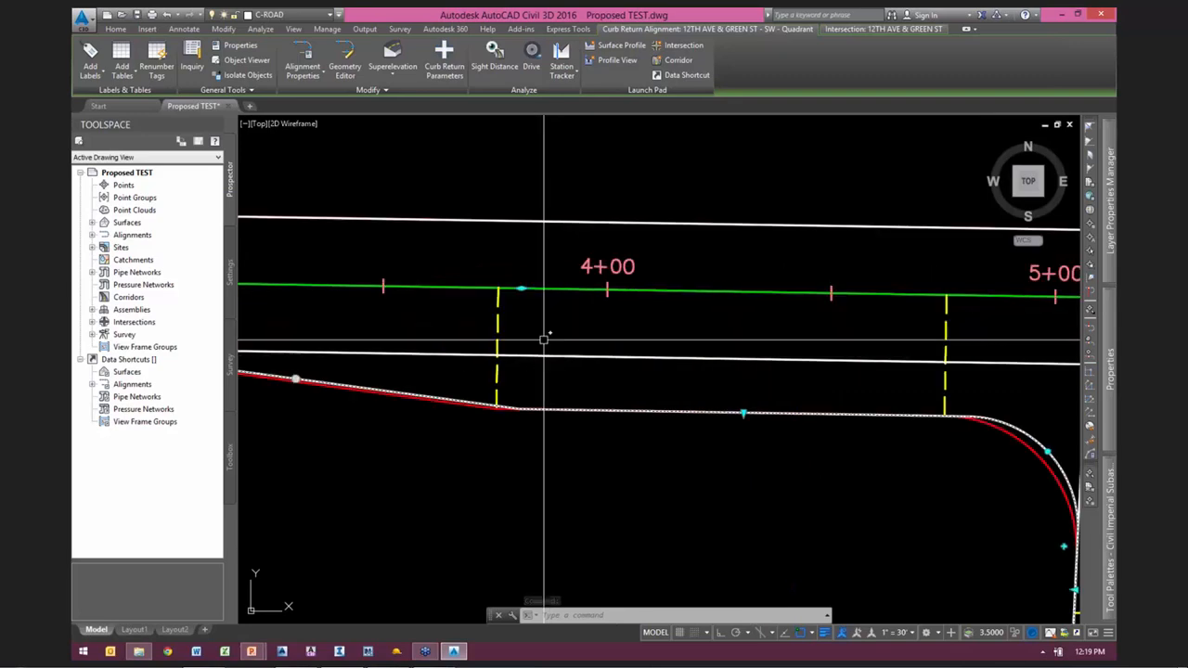
pyautogui.scroll(-2, 517, 310)
pyautogui.scroll(2, 517, 310)
pyautogui.scroll(-1, 941, 379)
pyautogui.scroll(-2, 941, 378)
pyautogui.moveTo(942, 379); pyautogui.dragTo(692, 345, button='middle')
pyautogui.scroll(3, 702, 347)
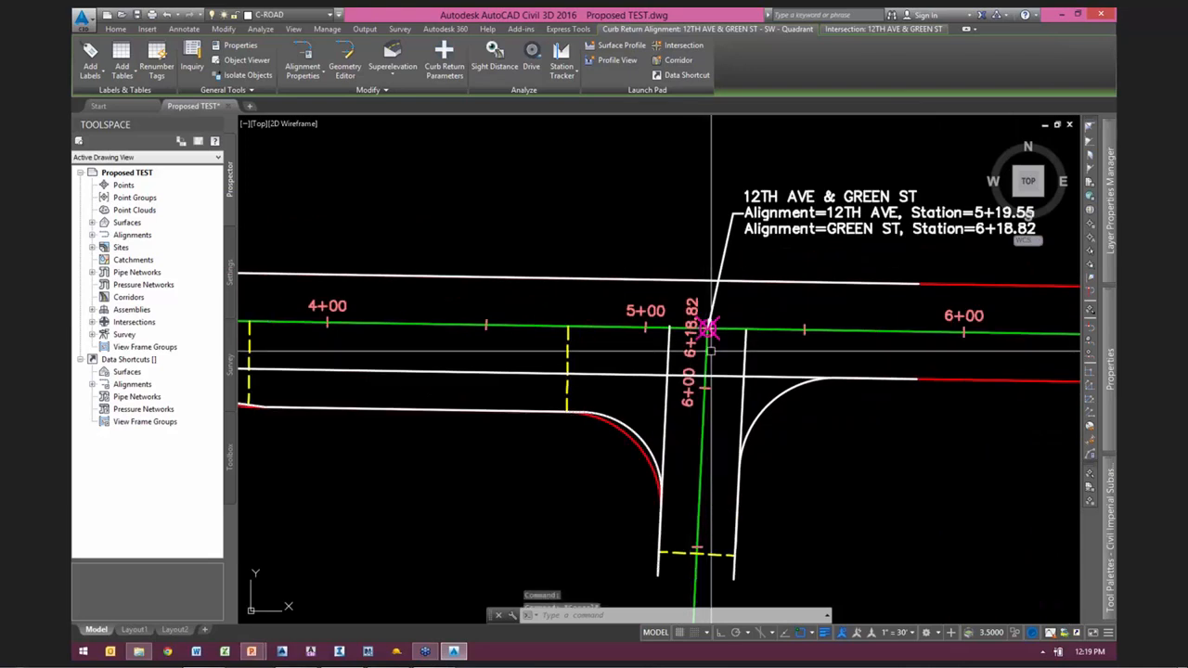
pyautogui.press('Escape')
pyautogui.press('Escape')
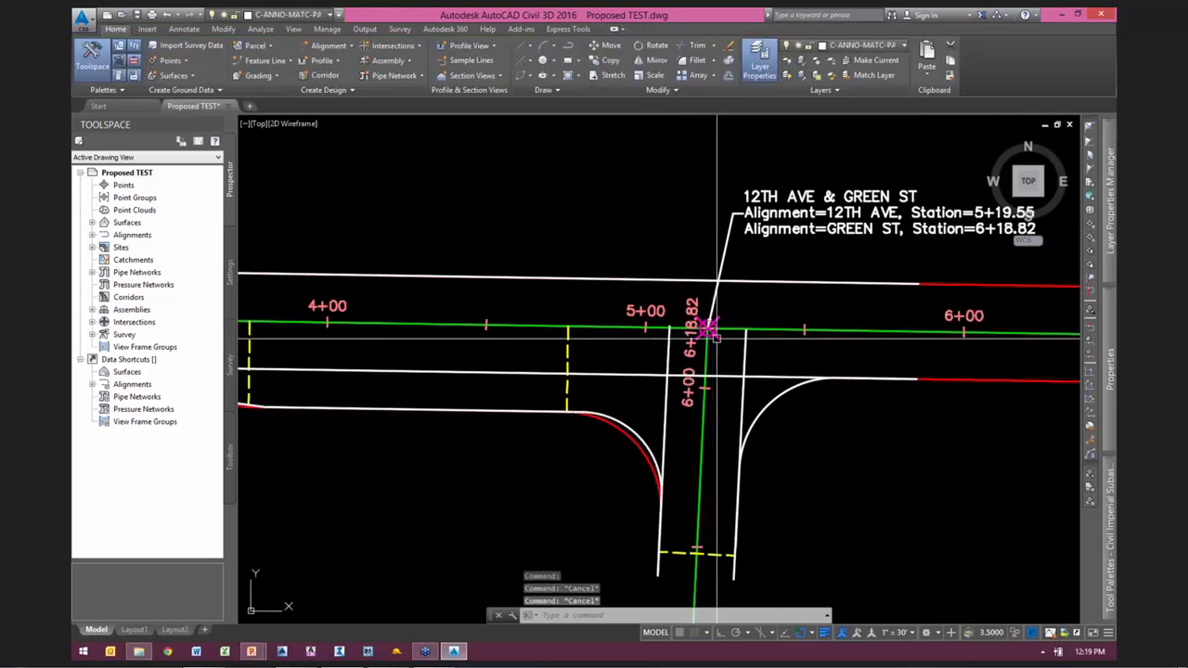
# Step: Edit the intersection's curb returns and set the SW quadrant's circular fillet radius to 30 feet
pyautogui.click(747, 374)
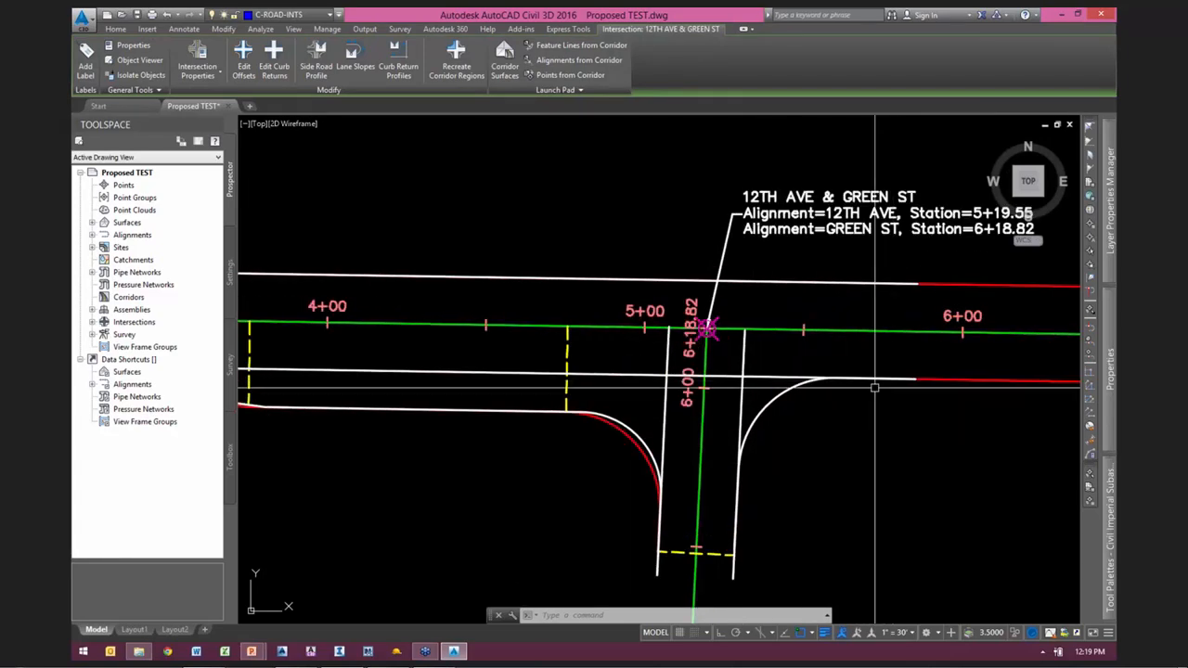
pyautogui.moveTo(587, 455); pyautogui.dragTo(694, 366, button='middle')
pyautogui.scroll(3, 745, 347)
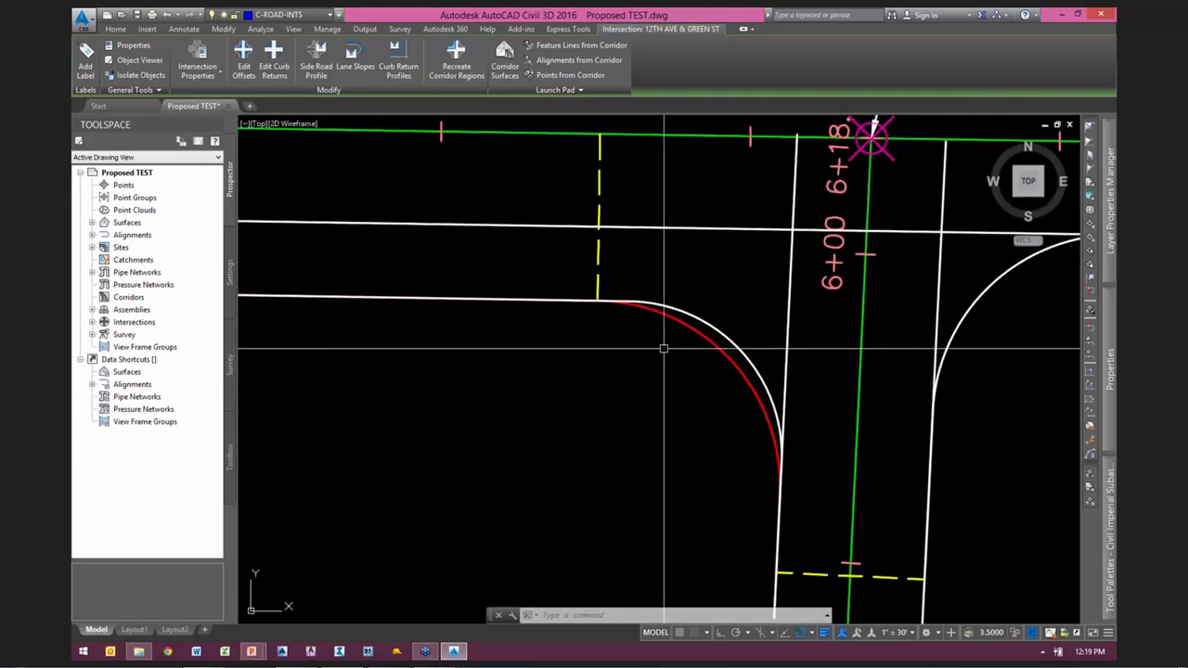
pyautogui.scroll(2, 609, 411)
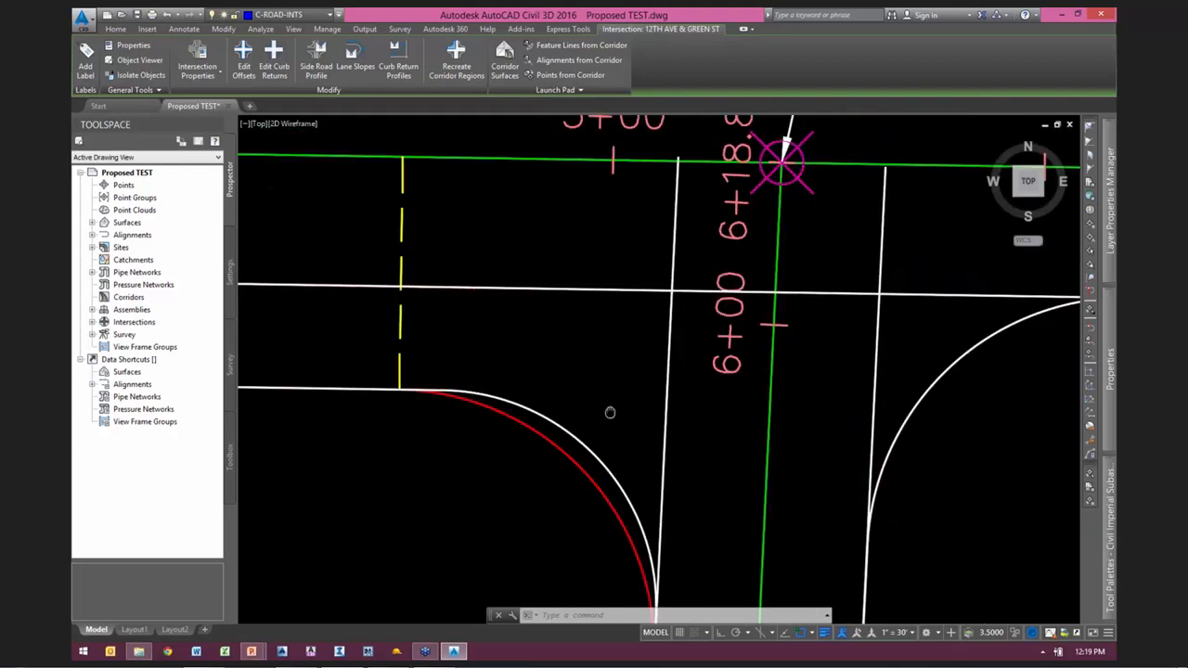
pyautogui.moveTo(609, 411); pyautogui.dragTo(580, 434, button='middle')
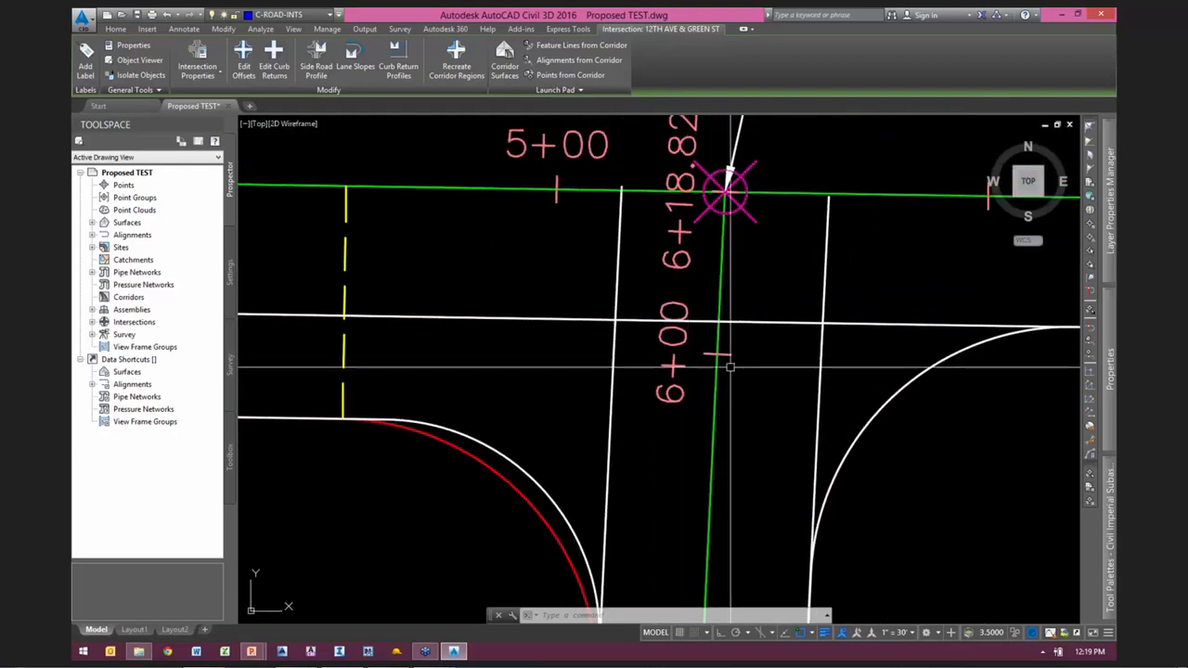
pyautogui.scroll(-2, 742, 263)
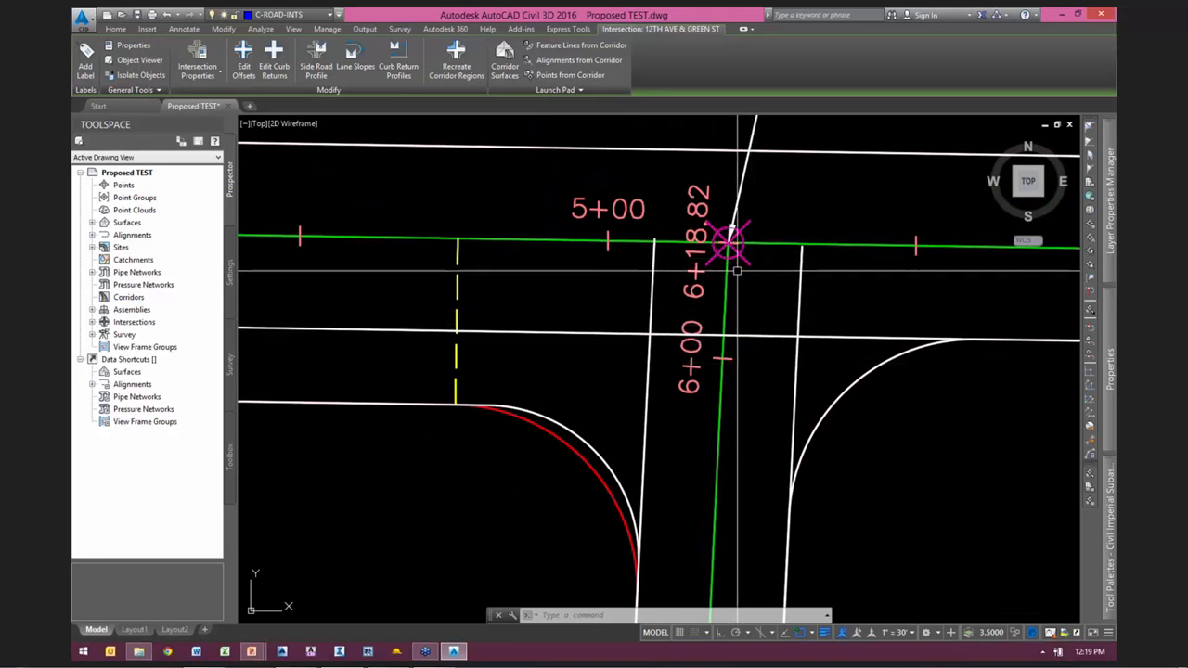
pyautogui.moveTo(749, 264)
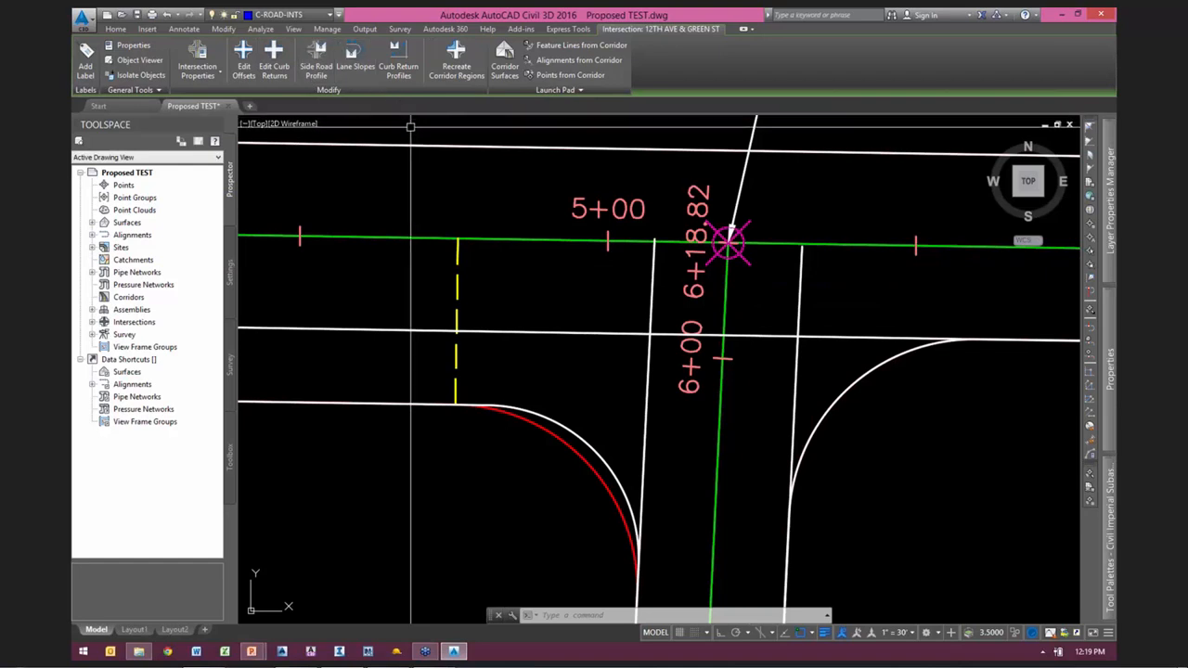
pyautogui.click(274, 57)
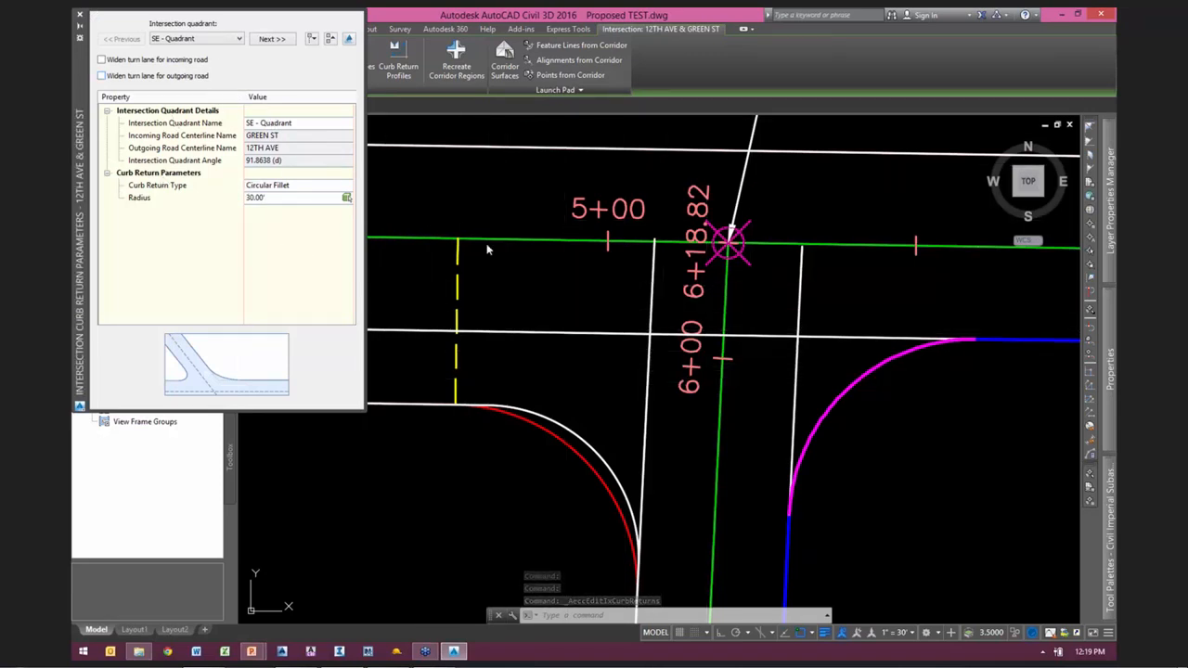
pyautogui.moveTo(548, 278)
pyautogui.mouseDown(button='middle')
pyautogui.moveTo(732, 347)
pyautogui.moveTo(512, 273)
pyautogui.moveTo(507, 283)
pyautogui.moveTo(541, 281)
pyautogui.mouseUp(button='middle')
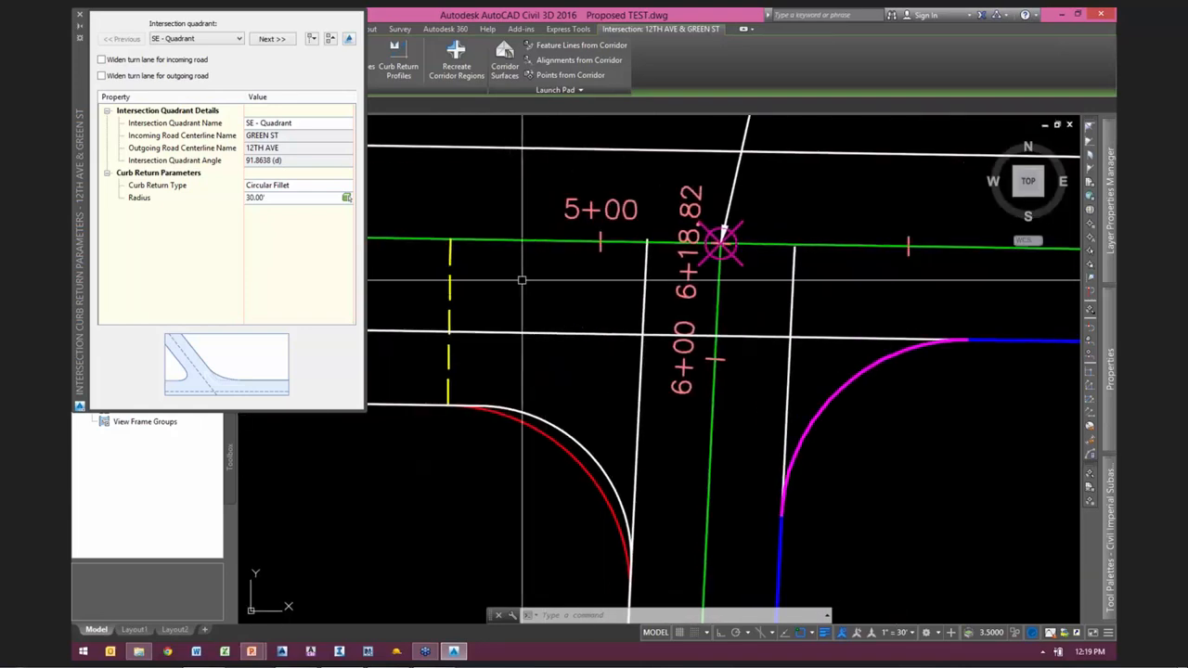
pyautogui.click(271, 39)
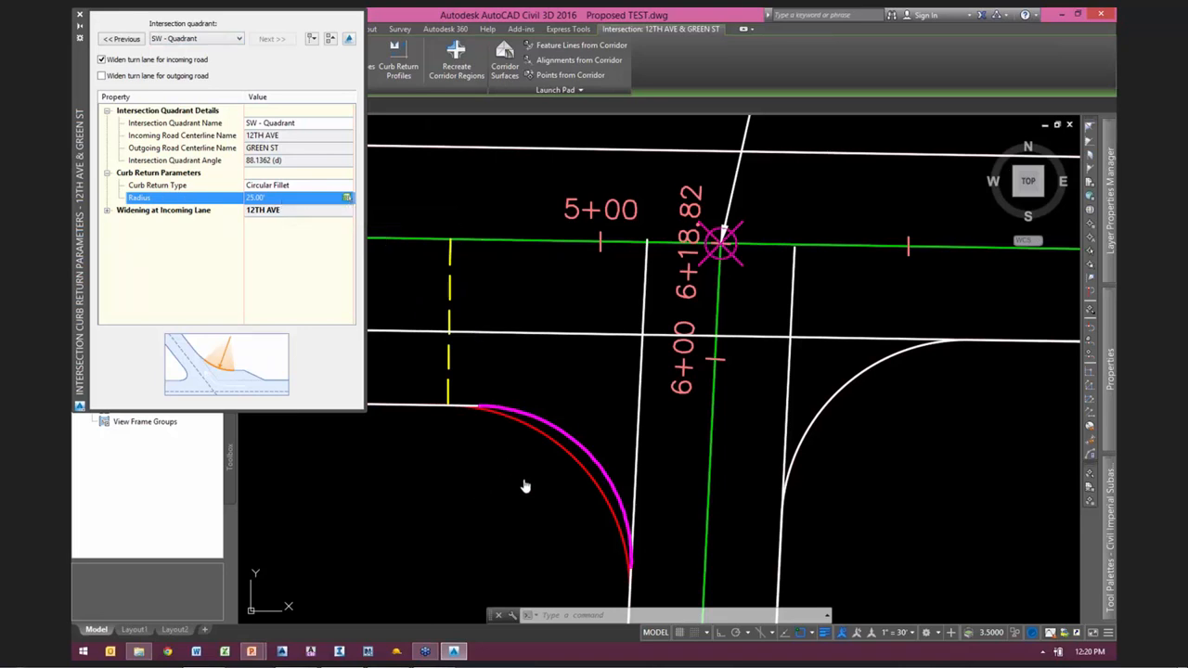
pyautogui.click(444, 588)
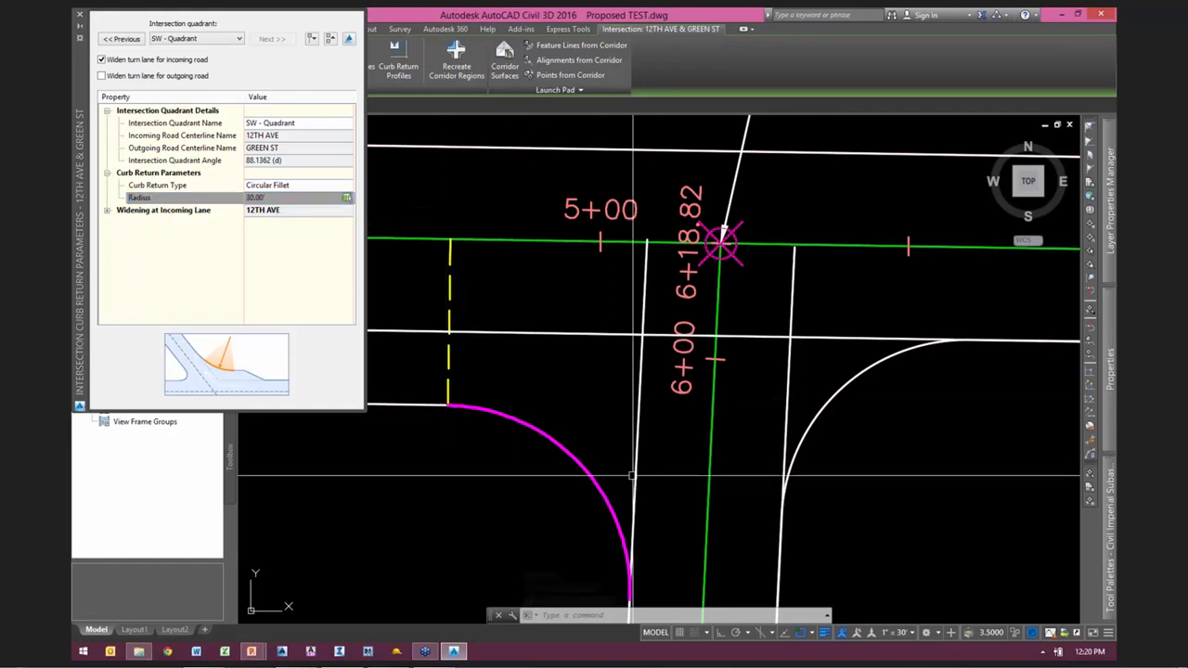
# Step: Examine the southwest curb return and the turn lane and taper leading into it along 12TH AVE
pyautogui.scroll(2, 527, 385)
pyautogui.moveTo(534, 384); pyautogui.dragTo(777, 310, button='middle')
pyautogui.scroll(-4, 726, 336)
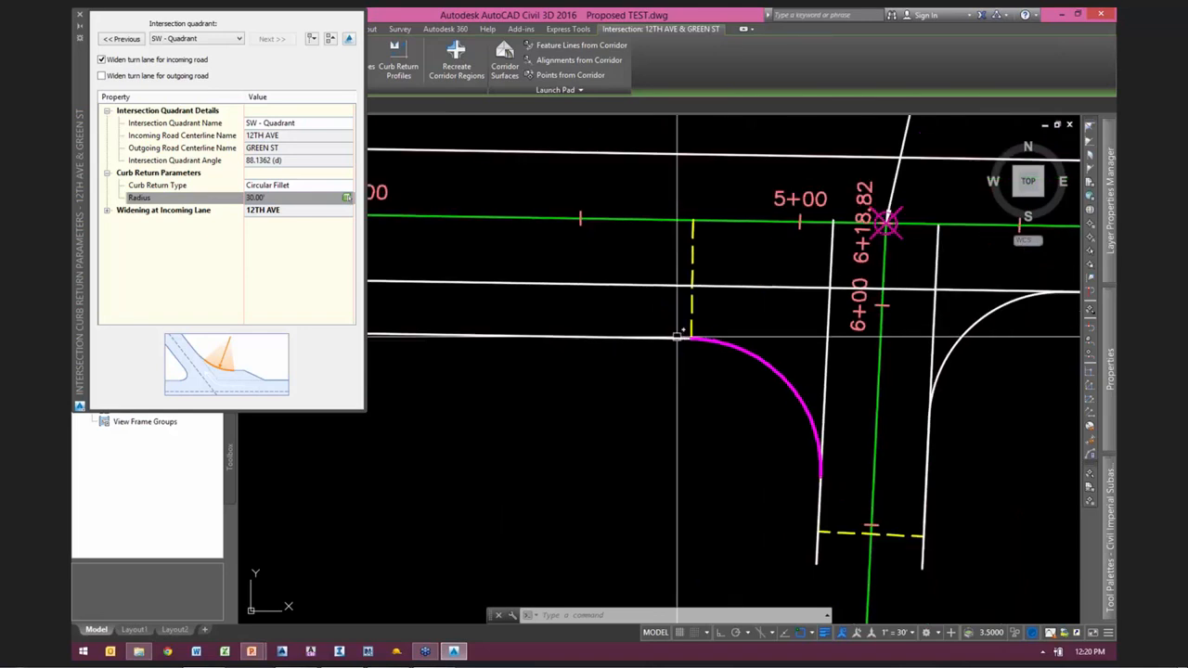
pyautogui.scroll(-4, 869, 430)
pyautogui.scroll(1, 710, 401)
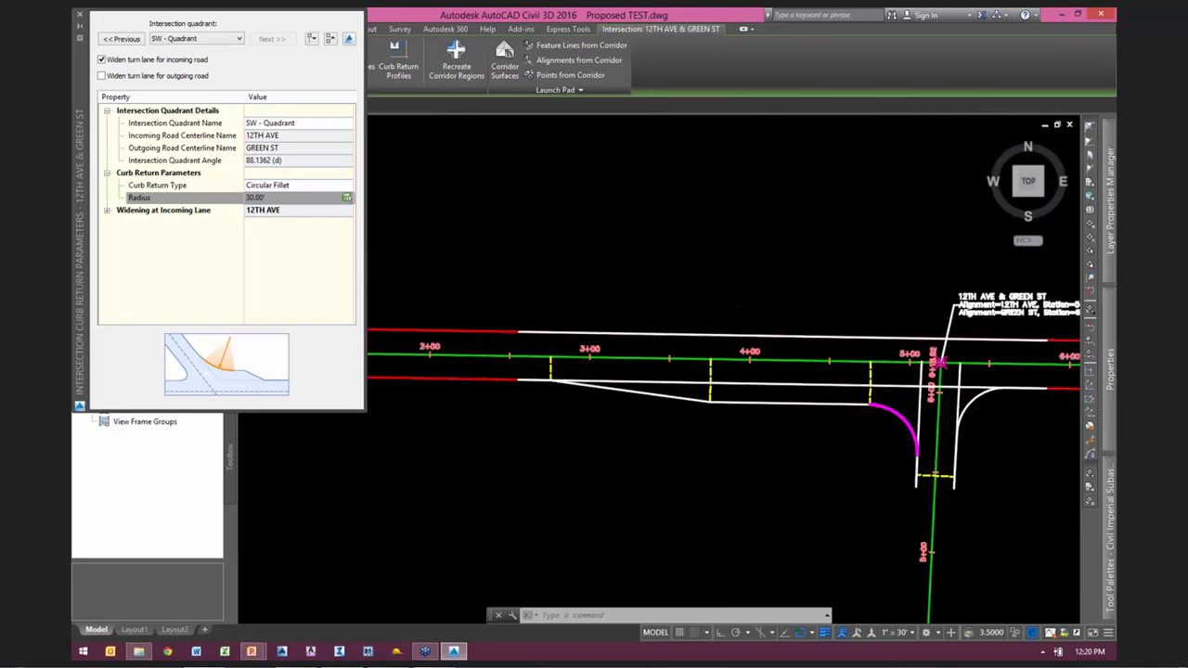
pyautogui.scroll(3, 724, 411)
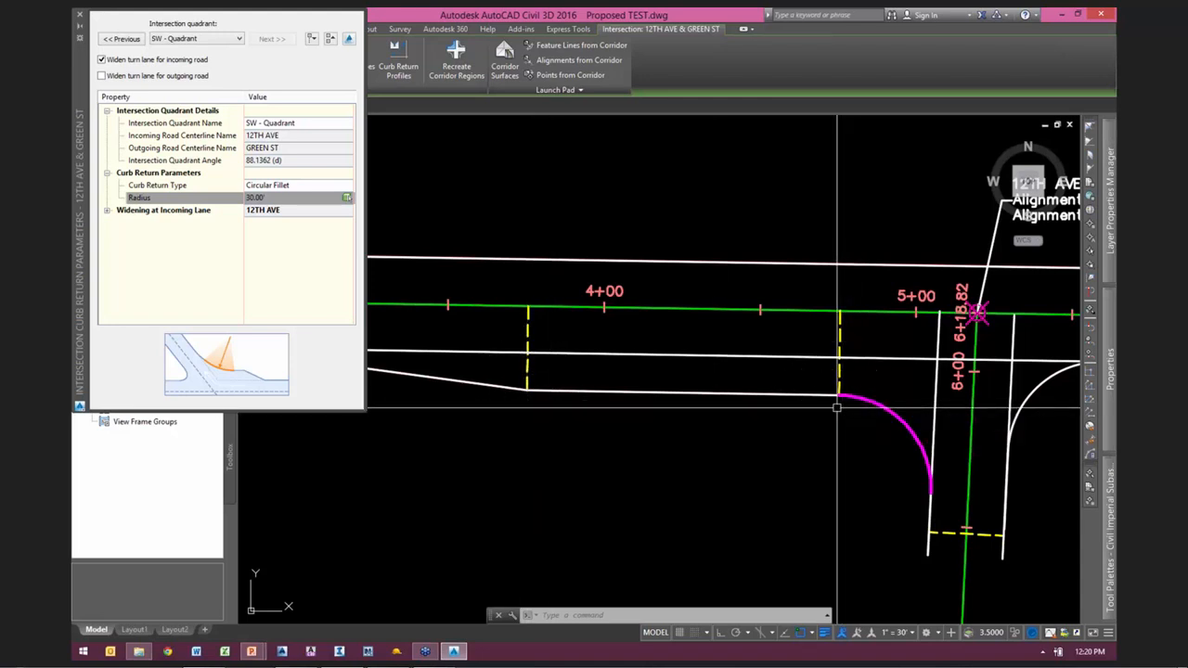
# Step: Select the yellow dashed lines across both ends of the turn lane to examine its extent, close the curb return parameters, and clear the selection
pyautogui.click(840, 356)
pyautogui.press('Escape')
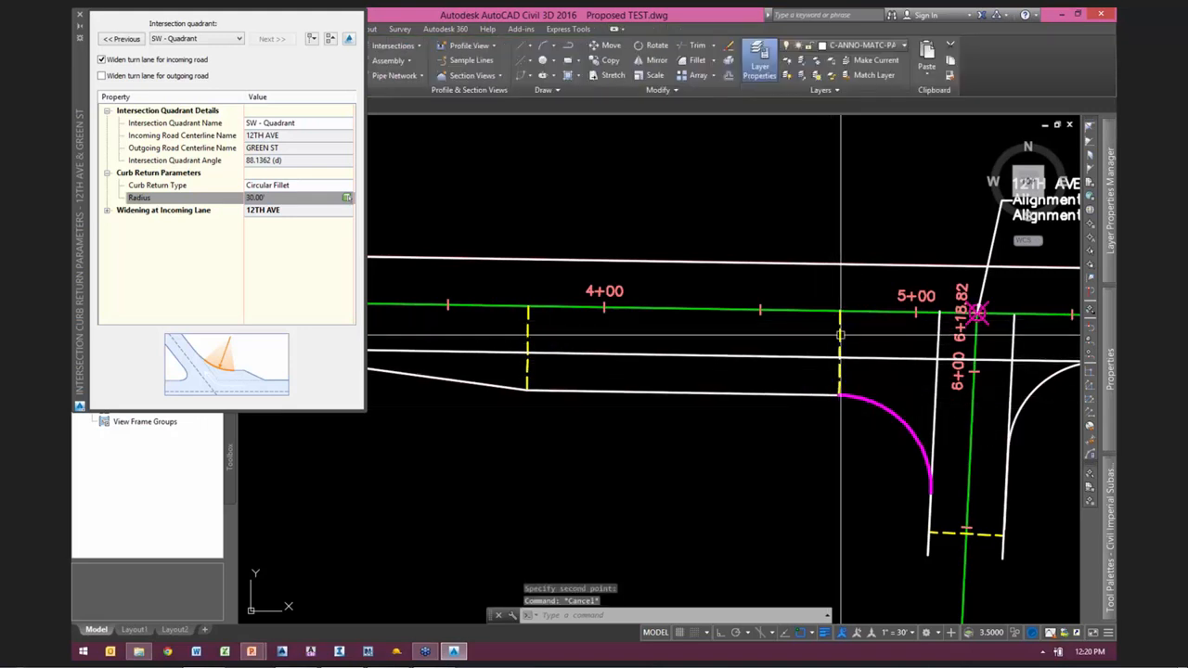
pyautogui.click(535, 329)
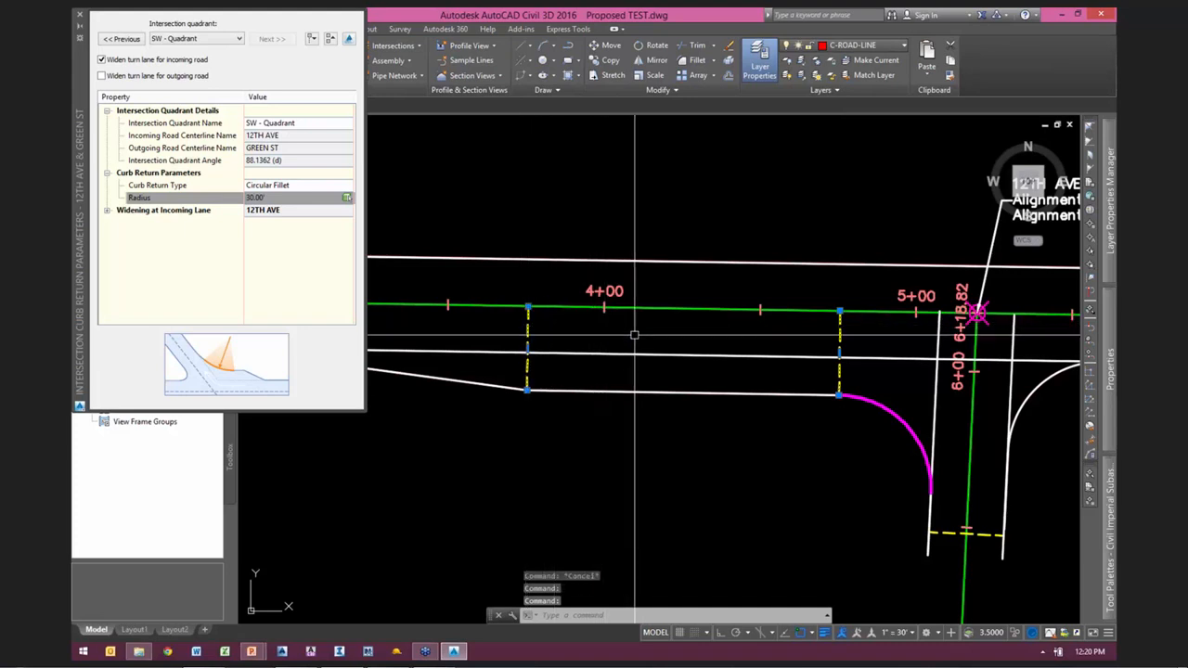
pyautogui.moveTo(751, 422); pyautogui.dragTo(589, 423, button='middle')
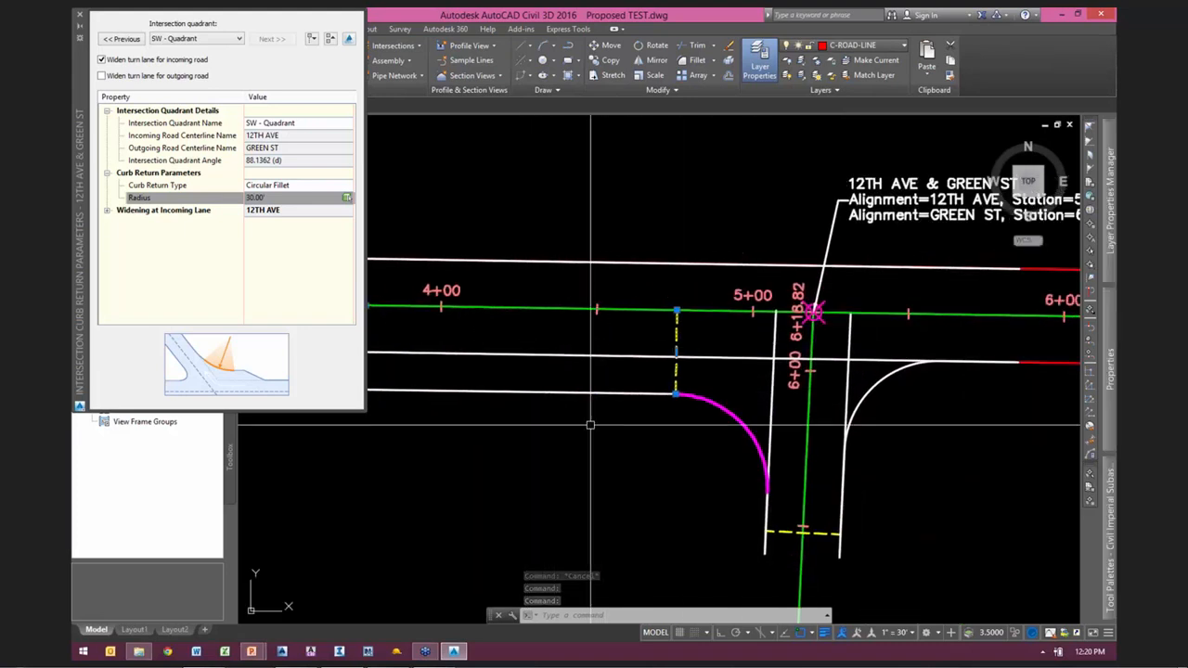
pyautogui.click(80, 15)
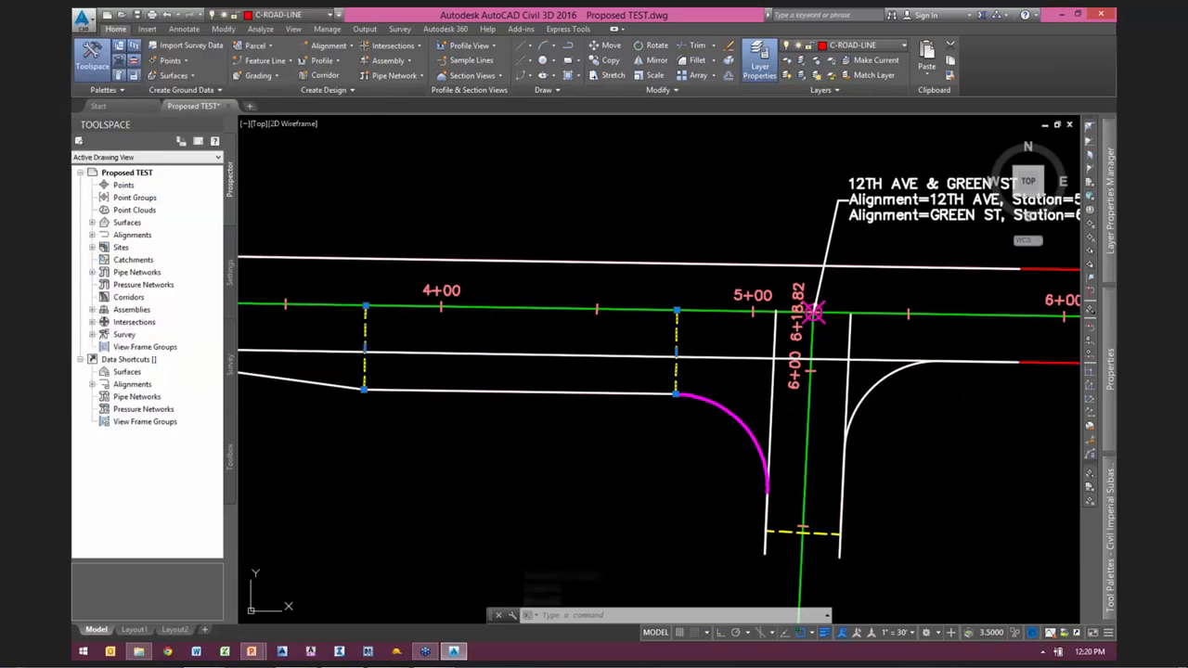
pyautogui.press('Escape')
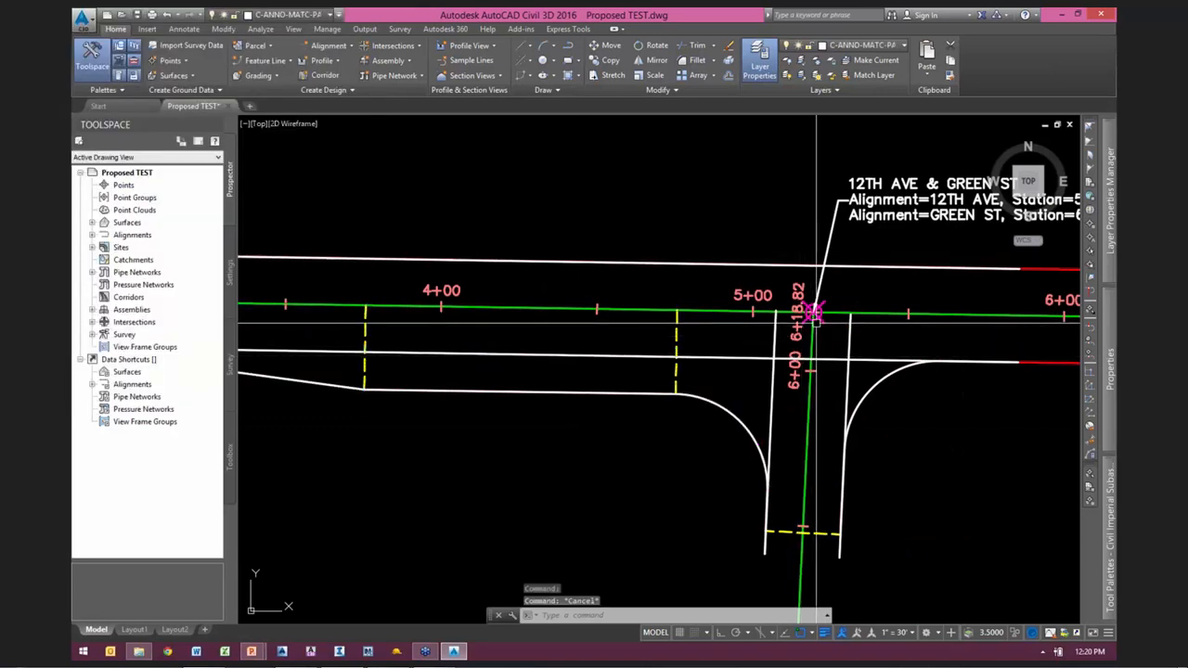
# Step: Edit the intersection's offsets, set GREEN ST's left offset to 15 feet, and examine the shifted curb return
pyautogui.click(820, 320)
pyautogui.moveTo(876, 290); pyautogui.dragTo(774, 303, button='middle')
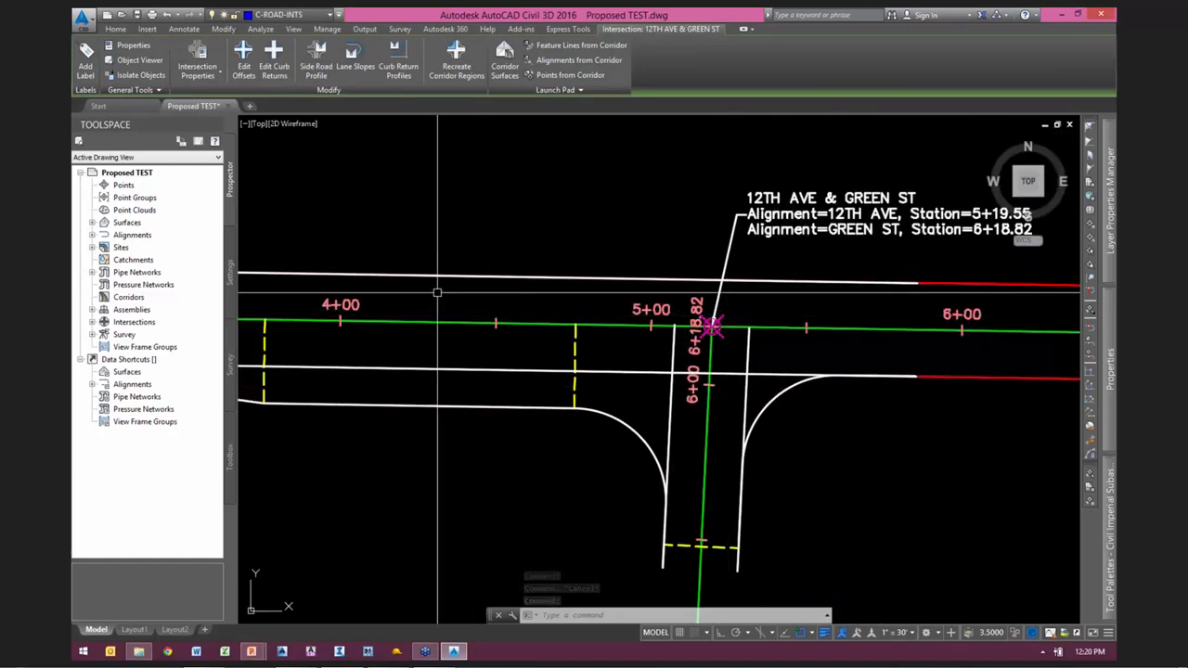
pyautogui.click(243, 71)
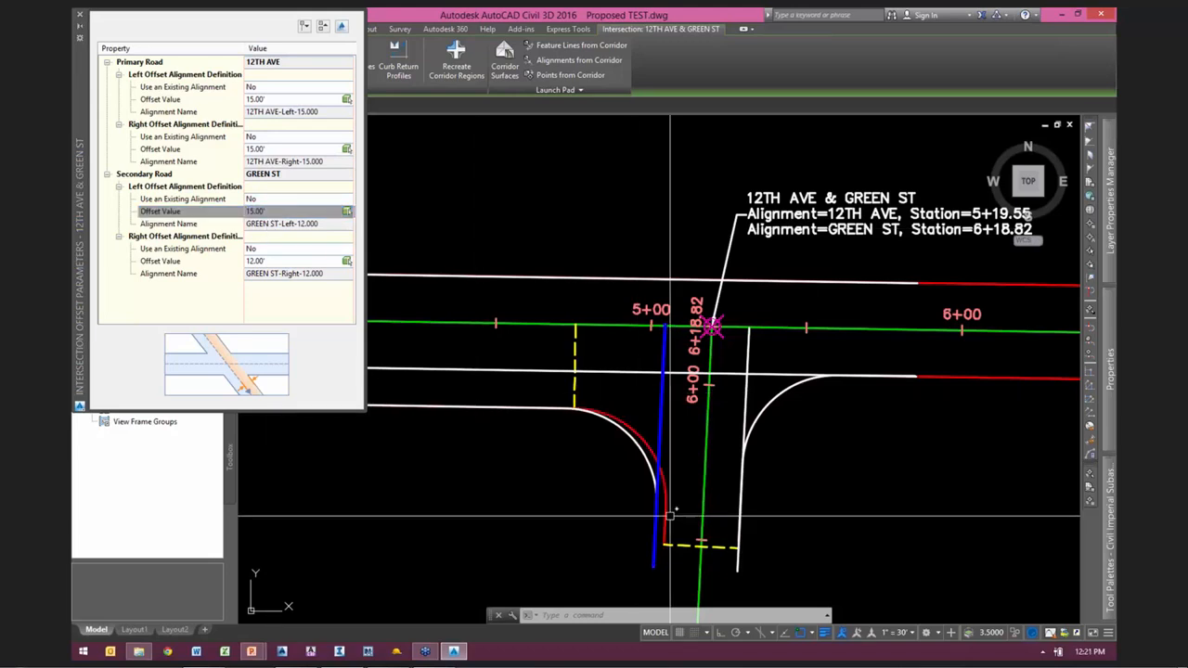
pyautogui.scroll(2, 670, 547)
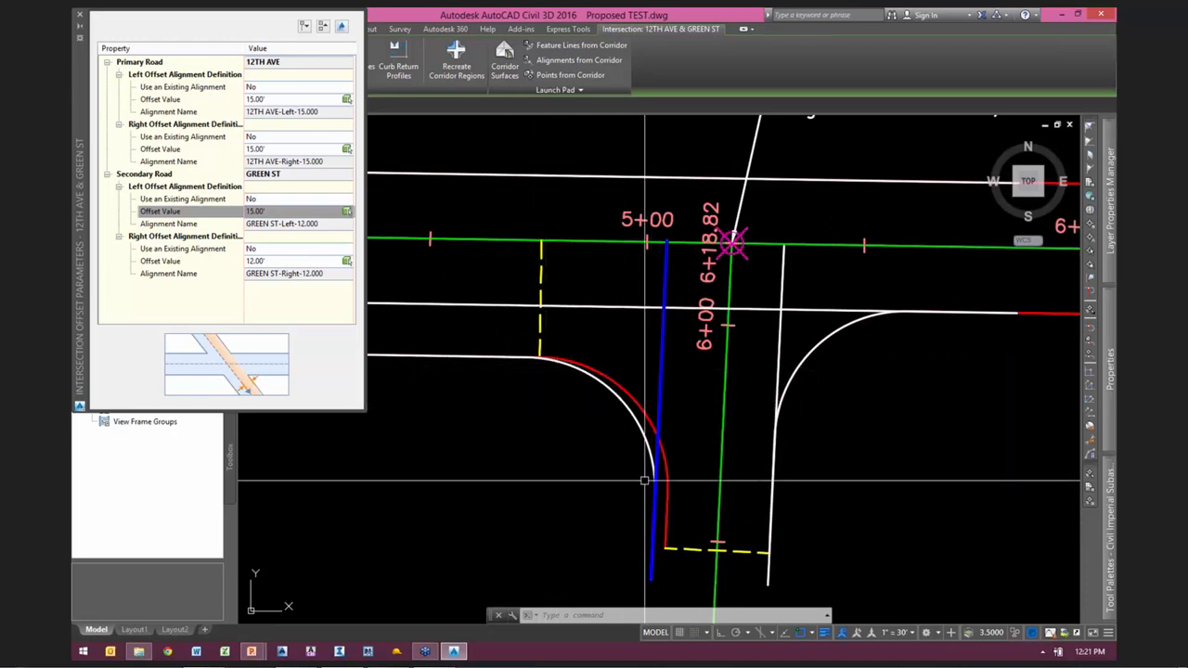
pyautogui.scroll(-3, 690, 397)
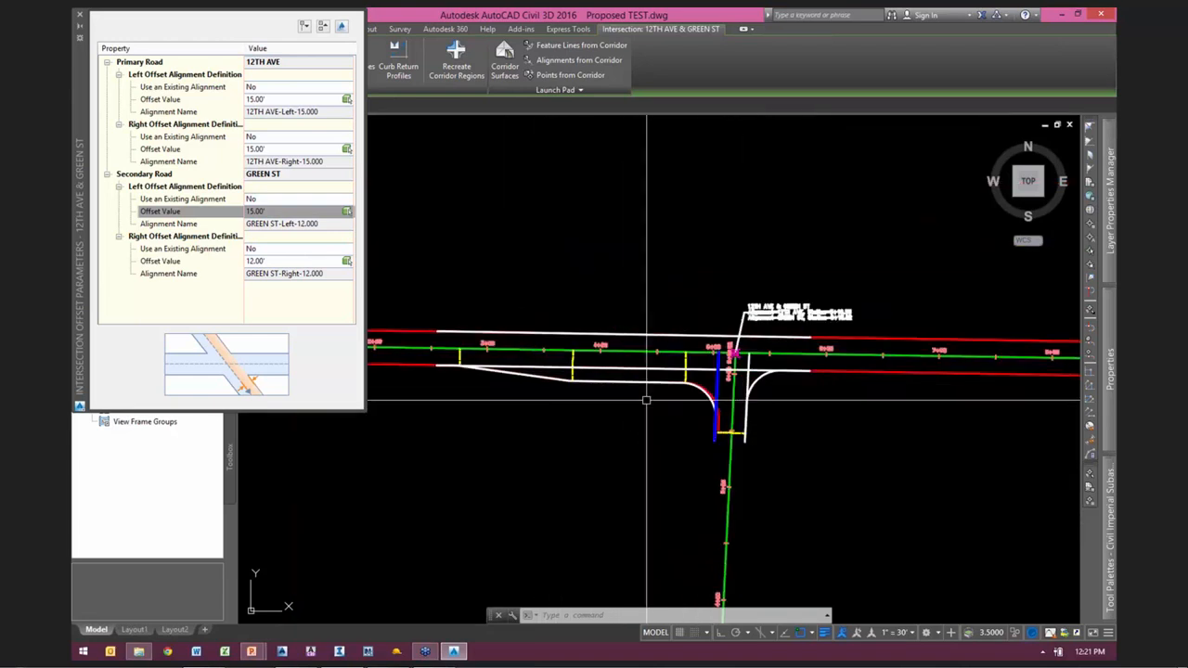
pyautogui.scroll(5, 719, 405)
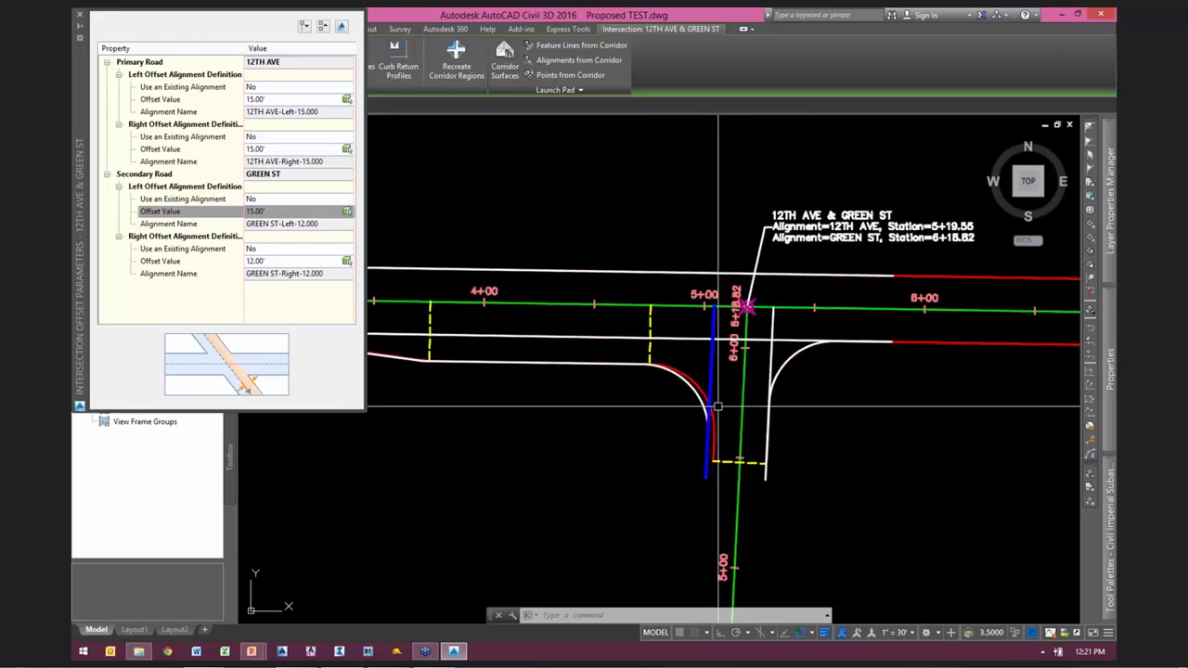
# Step: Restore GREEN ST's left offset to 12 feet
pyautogui.scroll(-2, 718, 401)
pyautogui.scroll(2, 725, 400)
pyautogui.moveTo(722, 386)
pyautogui.mouseDown(button='middle')
pyautogui.moveTo(620, 377)
pyautogui.moveTo(561, 390)
pyautogui.mouseUp(button='middle')
pyautogui.scroll(-2, 566, 384)
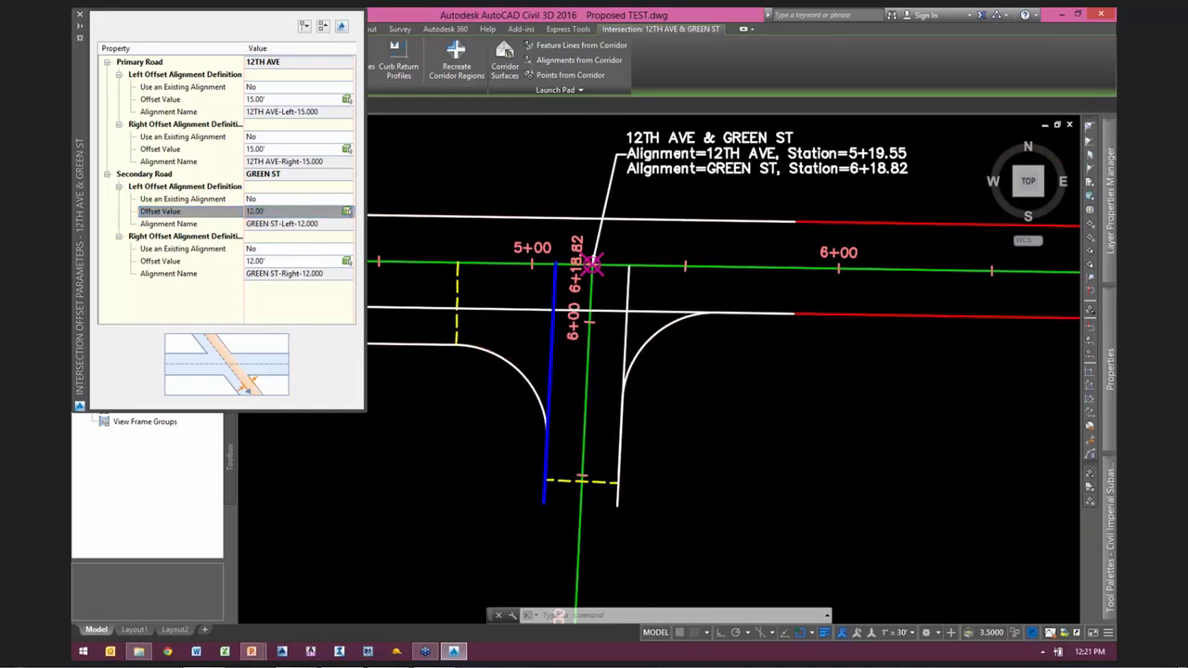
# Step: Highlight GREEN ST's right offset through its offset value, close the offset parameters, and clear the selection
pyautogui.scroll(2, 301, 427)
pyautogui.click(158, 261)
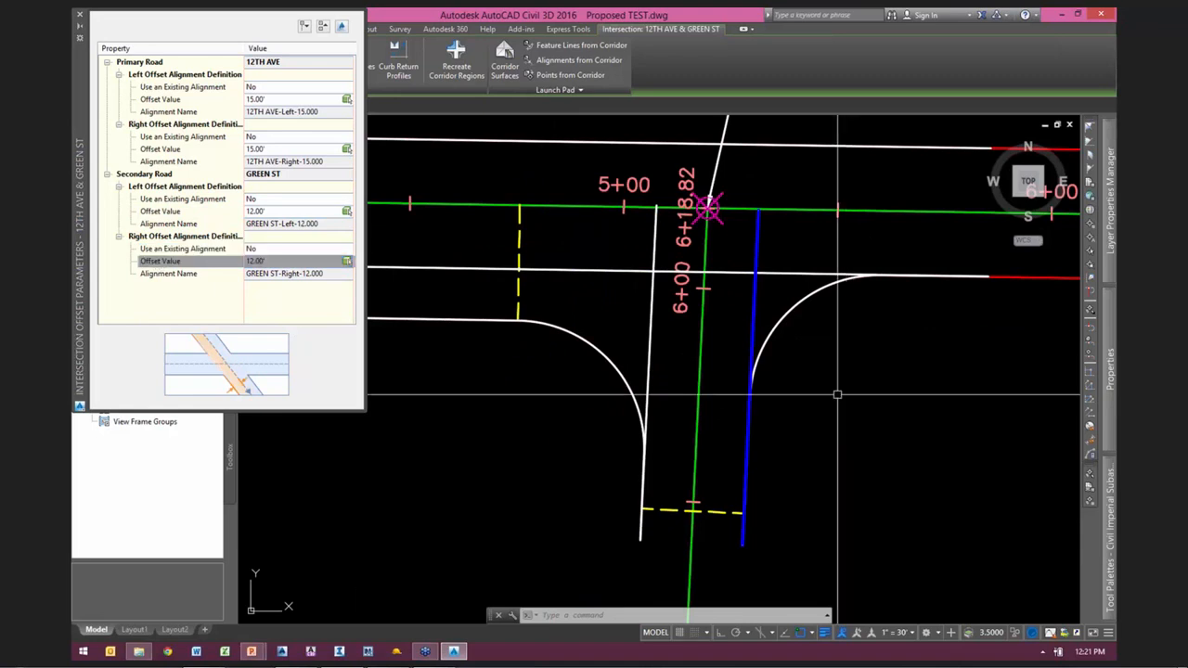
pyautogui.click(80, 16)
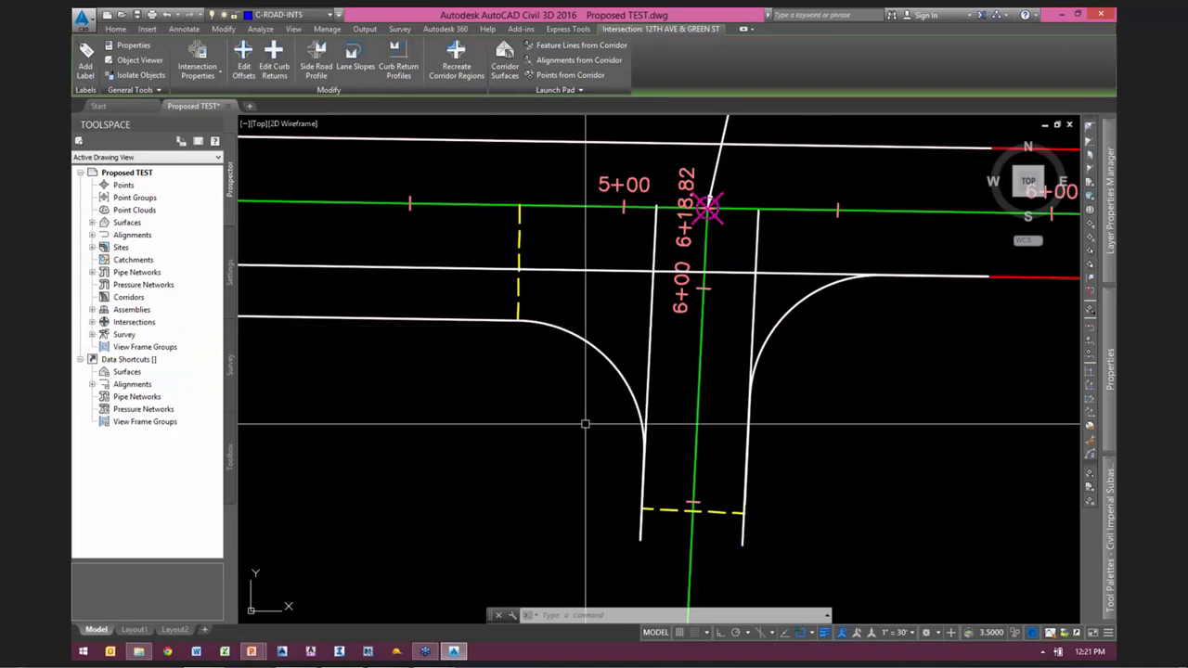
pyautogui.press('Escape')
pyautogui.press('Escape')
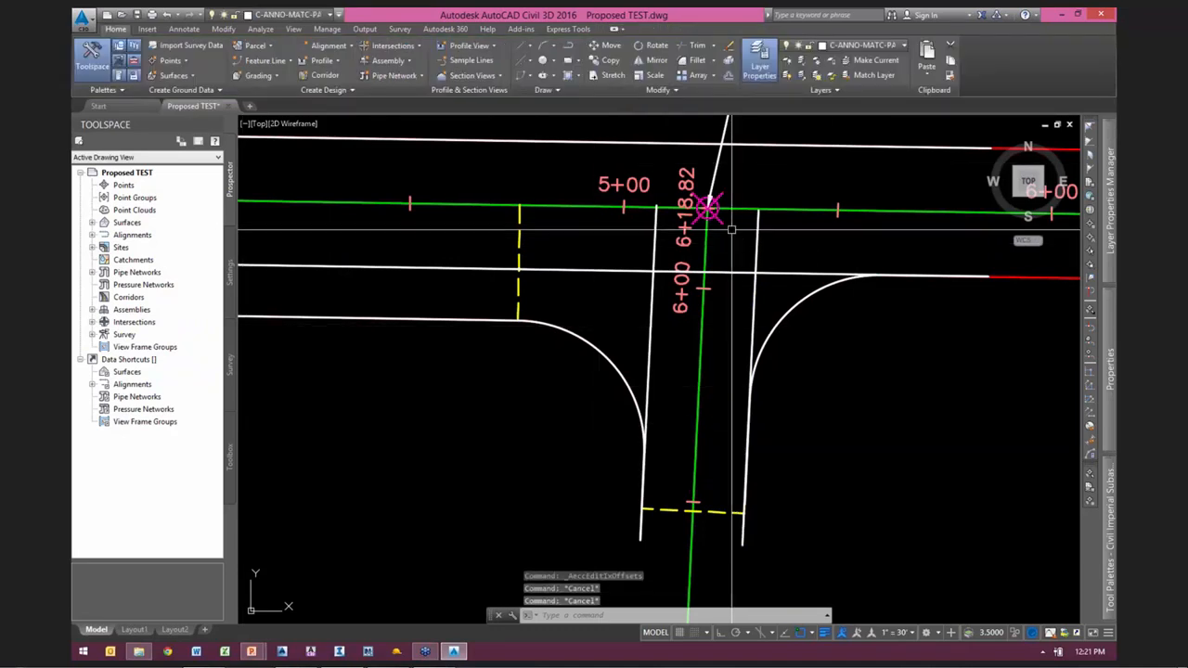
# Step: Open the intersection's curb return parameters for the SW quadrant and examine the transition length of the 12TH AVE incoming lane widening
pyautogui.click(720, 222)
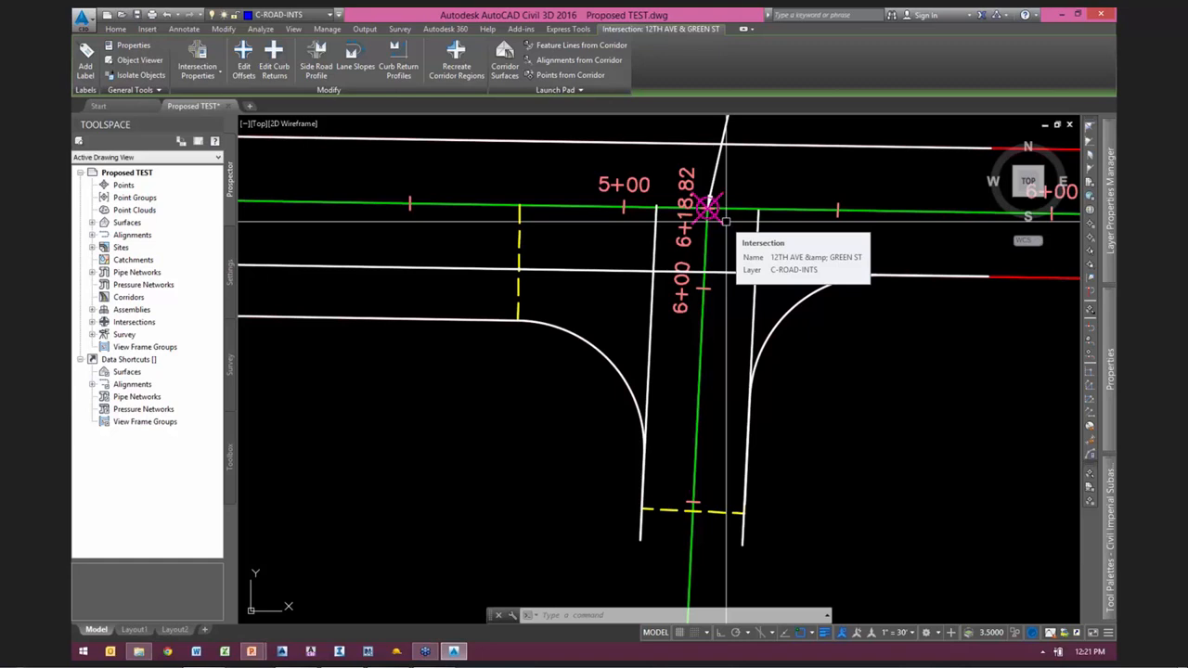
pyautogui.moveTo(755, 159); pyautogui.dragTo(745, 215, button='middle')
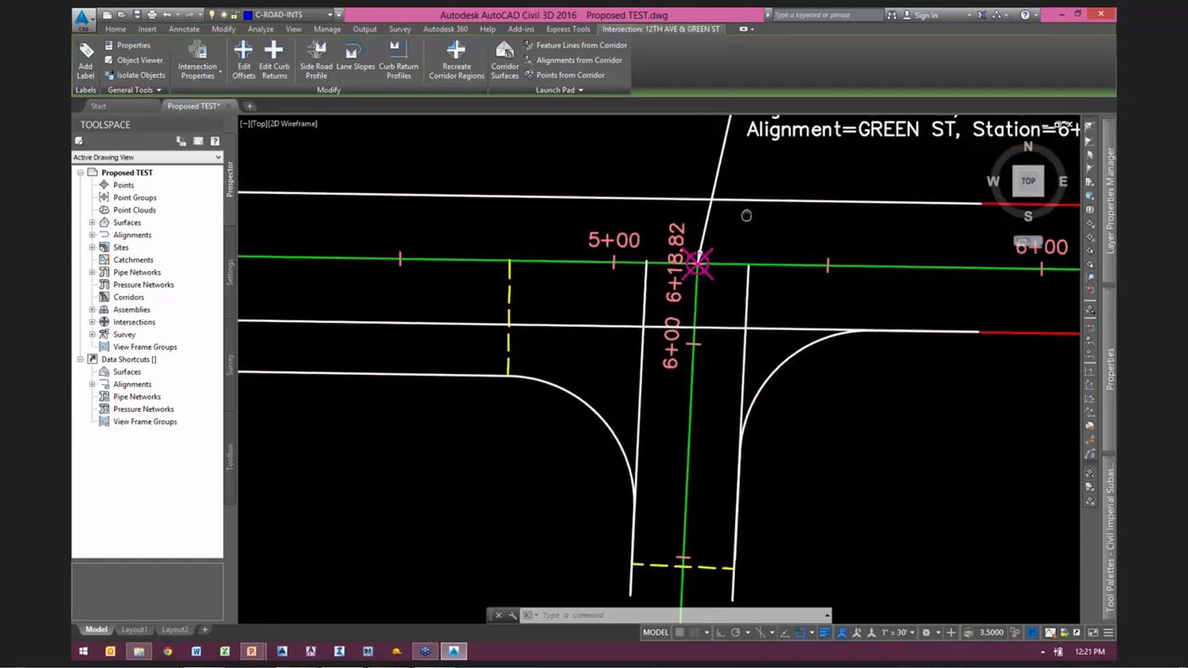
pyautogui.scroll(1, 708, 251)
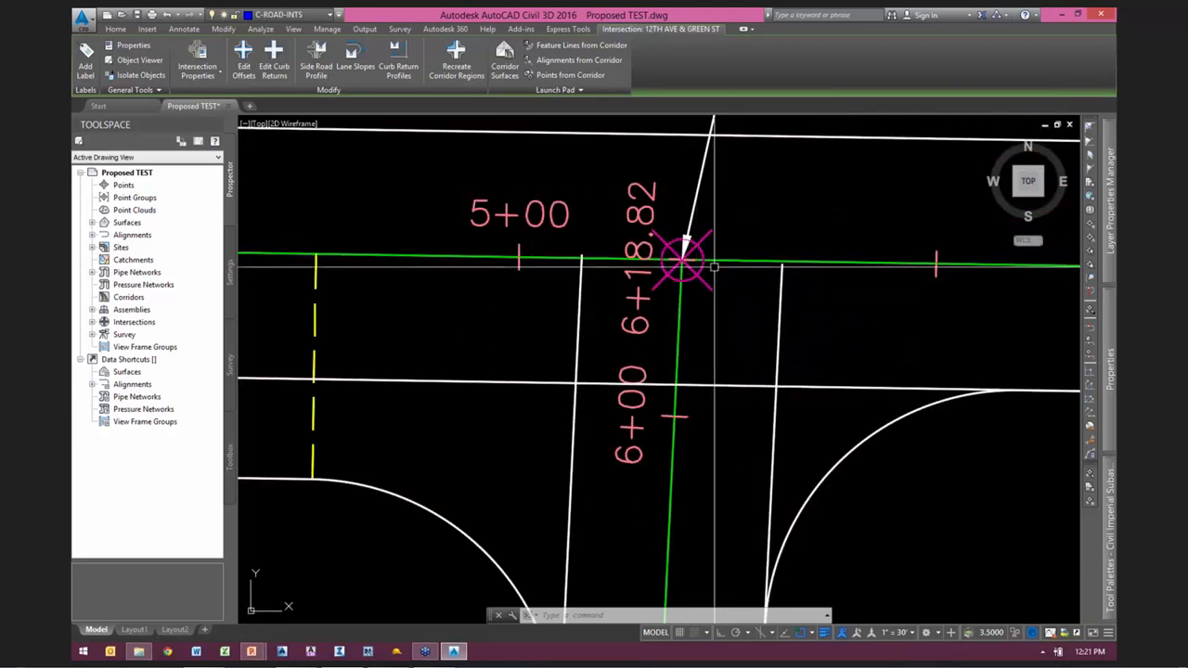
pyautogui.scroll(-1, 750, 262)
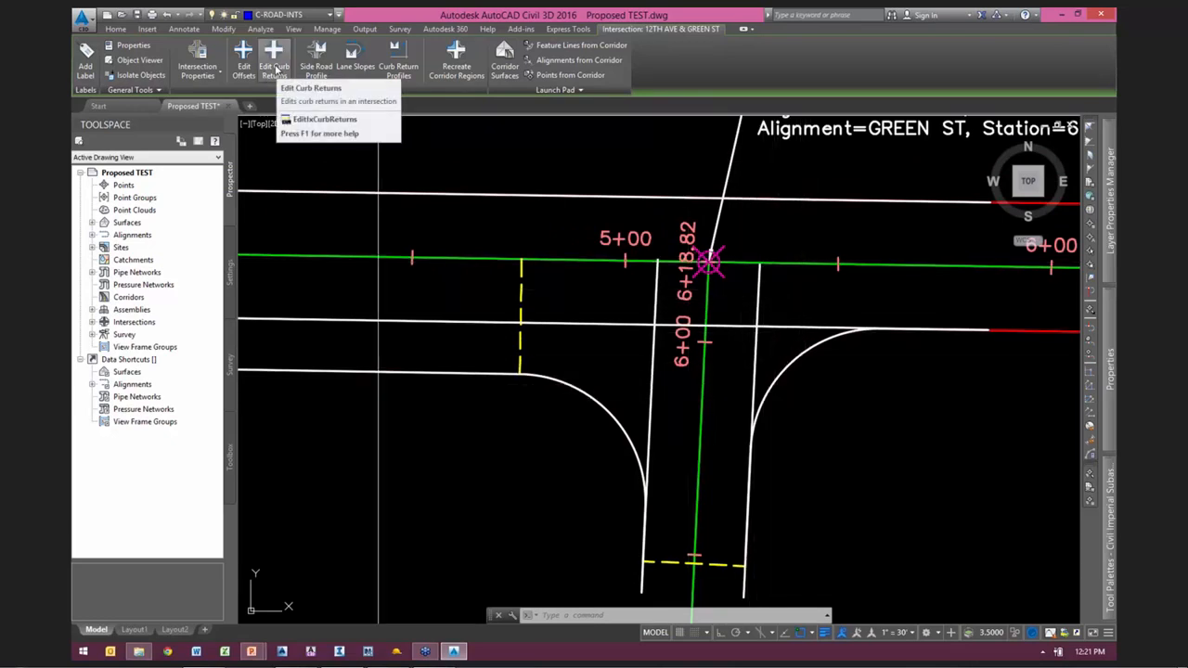
pyautogui.click(275, 69)
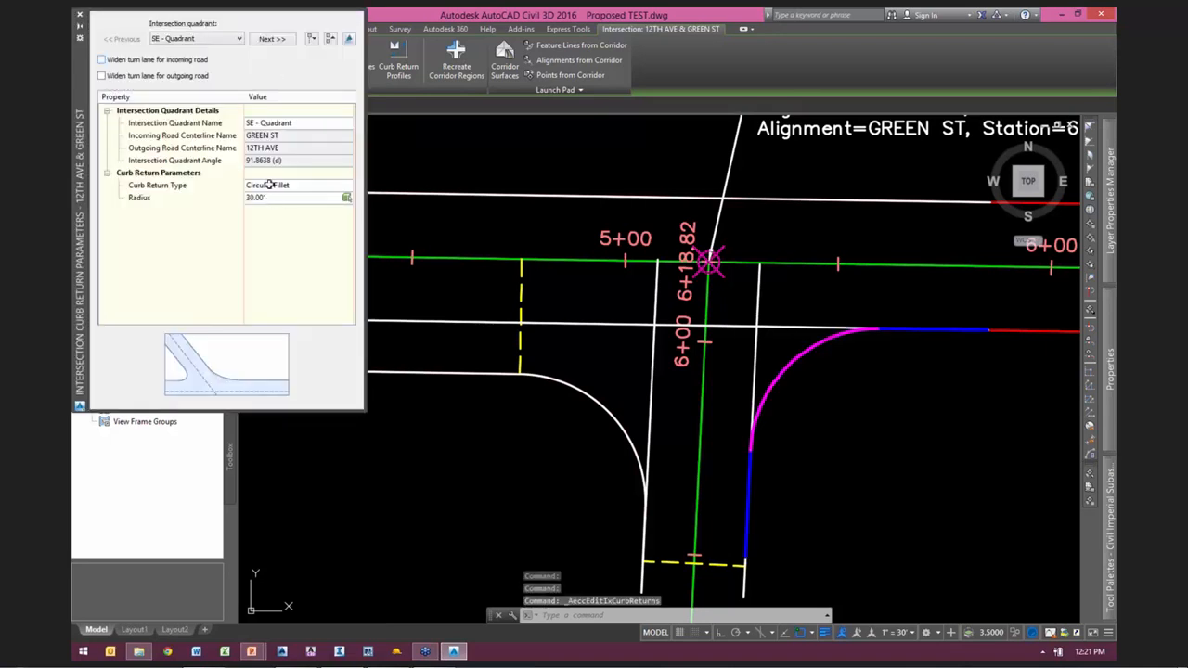
pyautogui.click(273, 40)
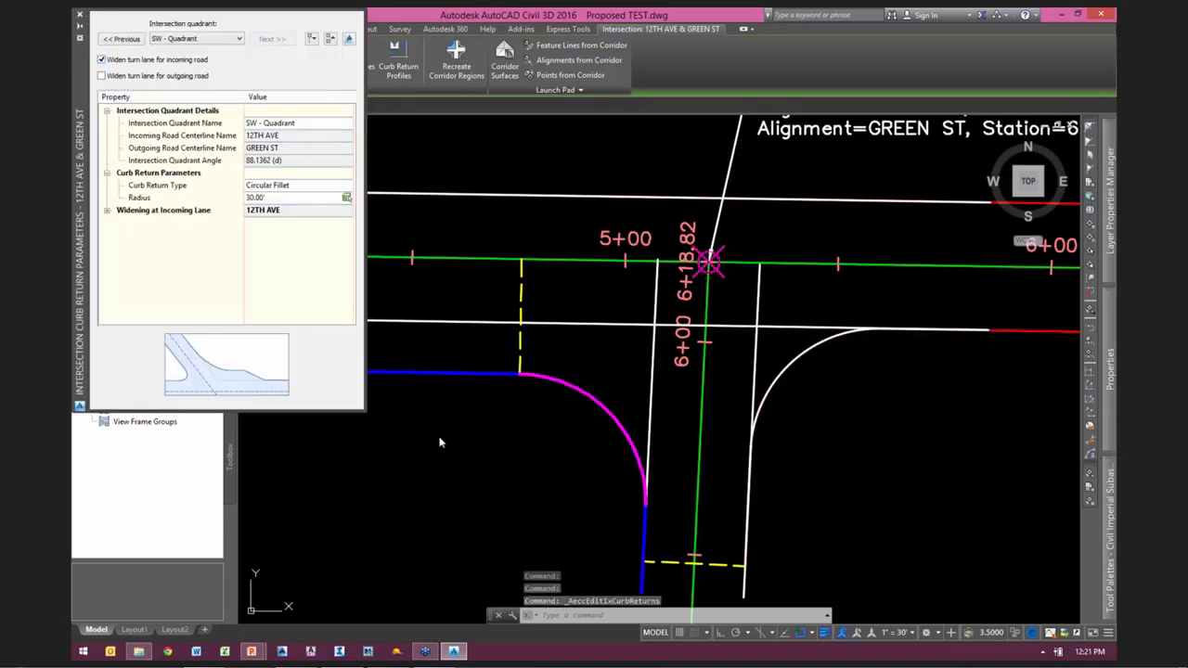
pyautogui.click(107, 212)
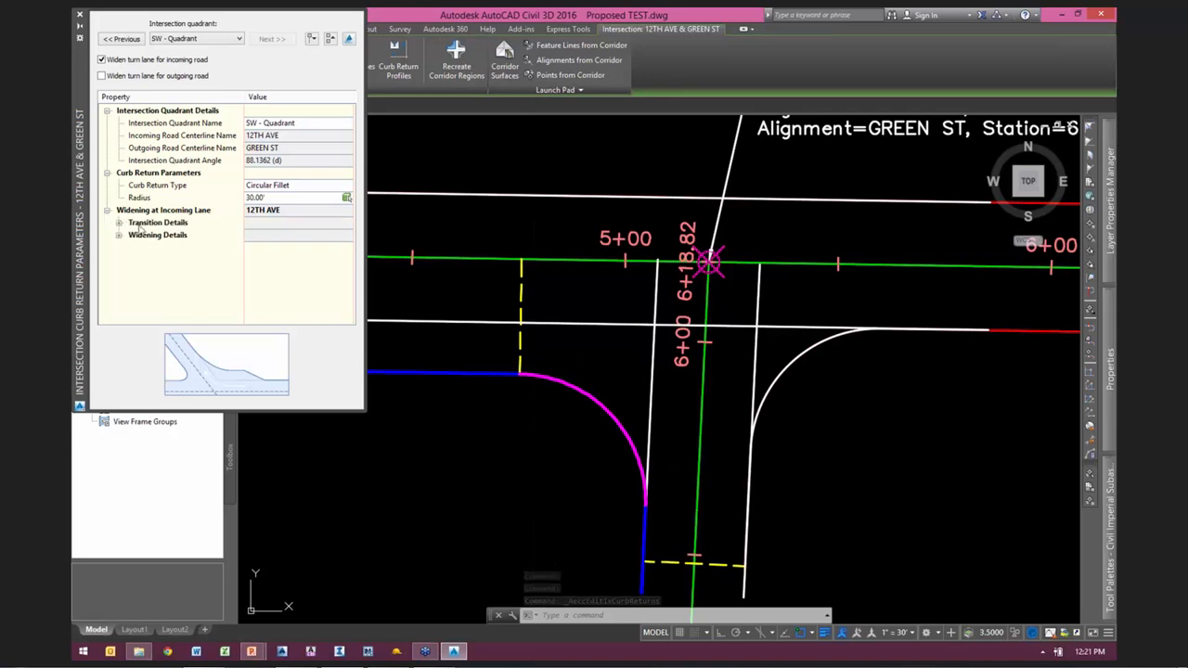
pyautogui.click(119, 222)
pyautogui.click(158, 260)
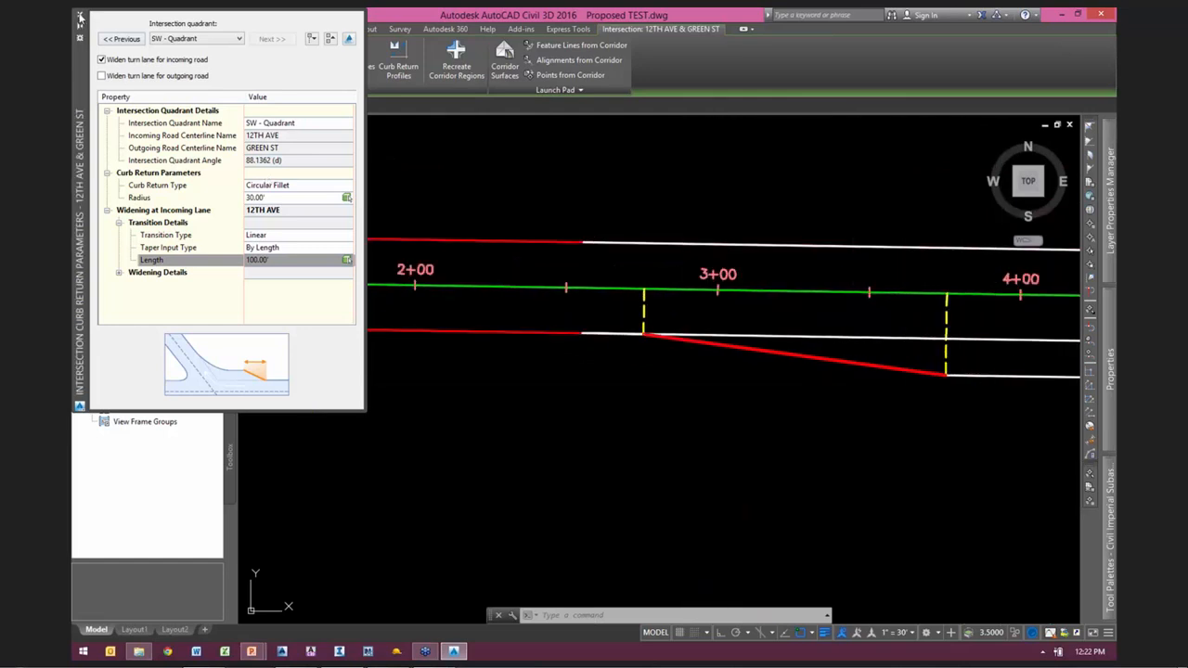
# Step: Close the curb return parameters, open the intersection's side road profile rules, and examine the maximum grade and maximum grade change rules
pyautogui.click(80, 16)
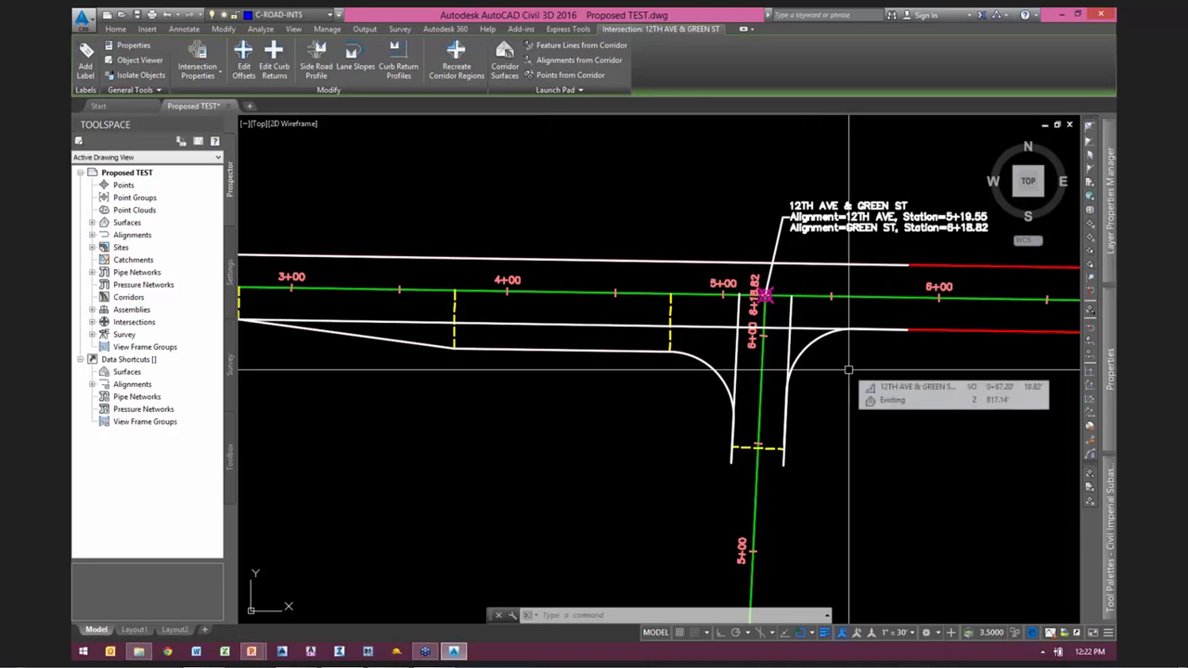
pyautogui.scroll(1, 823, 380)
pyautogui.moveTo(823, 381); pyautogui.dragTo(755, 403, button='middle')
pyautogui.scroll(-1, 755, 403)
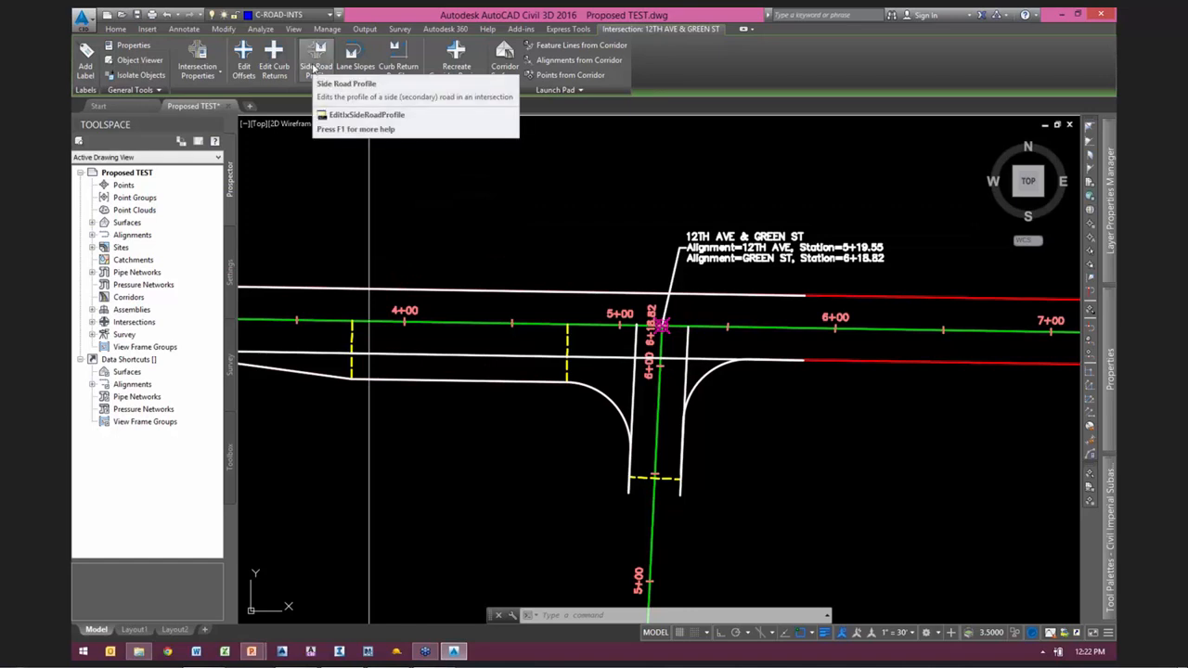
pyautogui.click(315, 69)
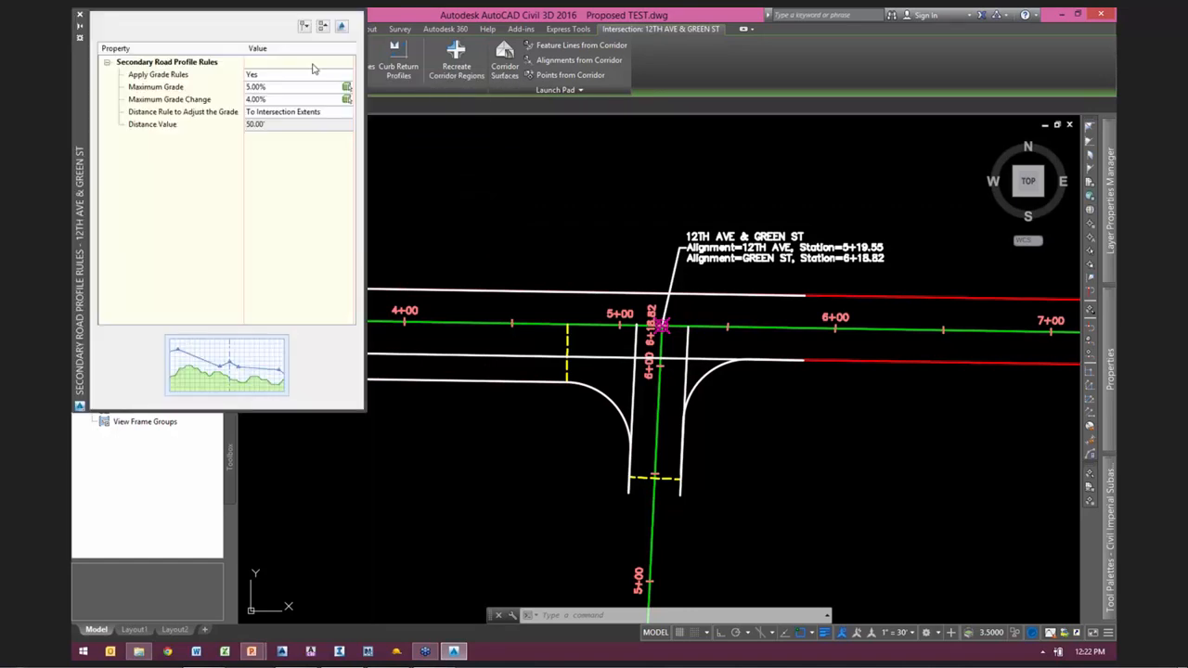
pyautogui.moveTo(255, 304)
pyautogui.mouseDown()
pyautogui.moveTo(298, 263)
pyautogui.moveTo(307, 337)
pyautogui.mouseUp()
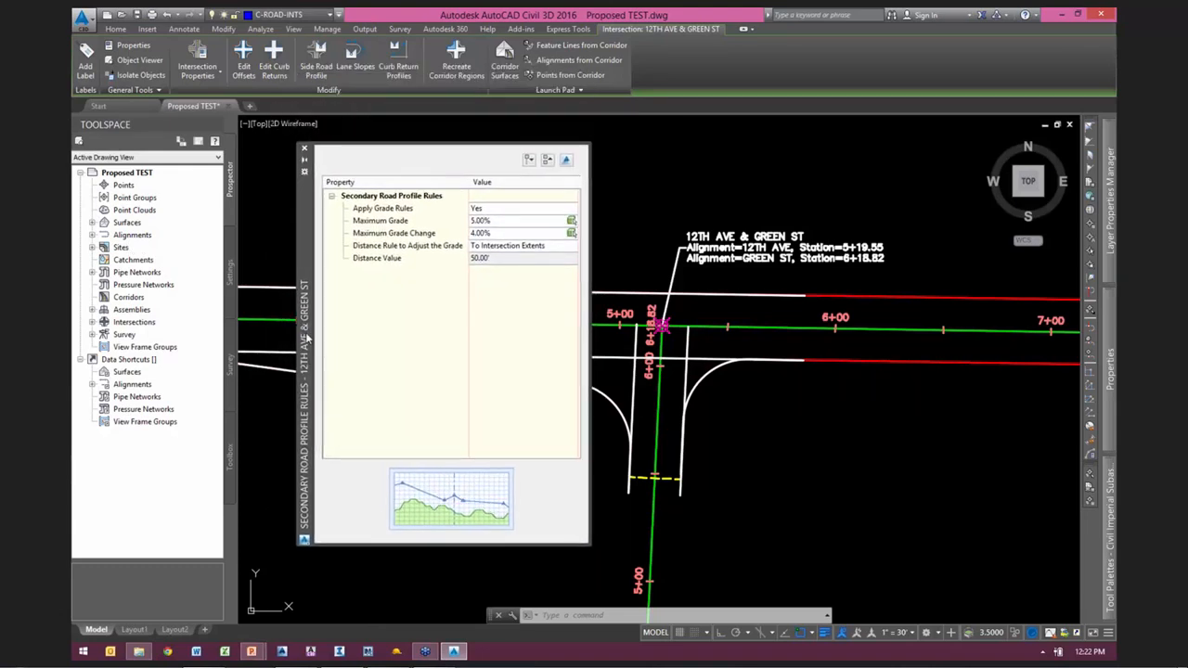
pyautogui.click(371, 220)
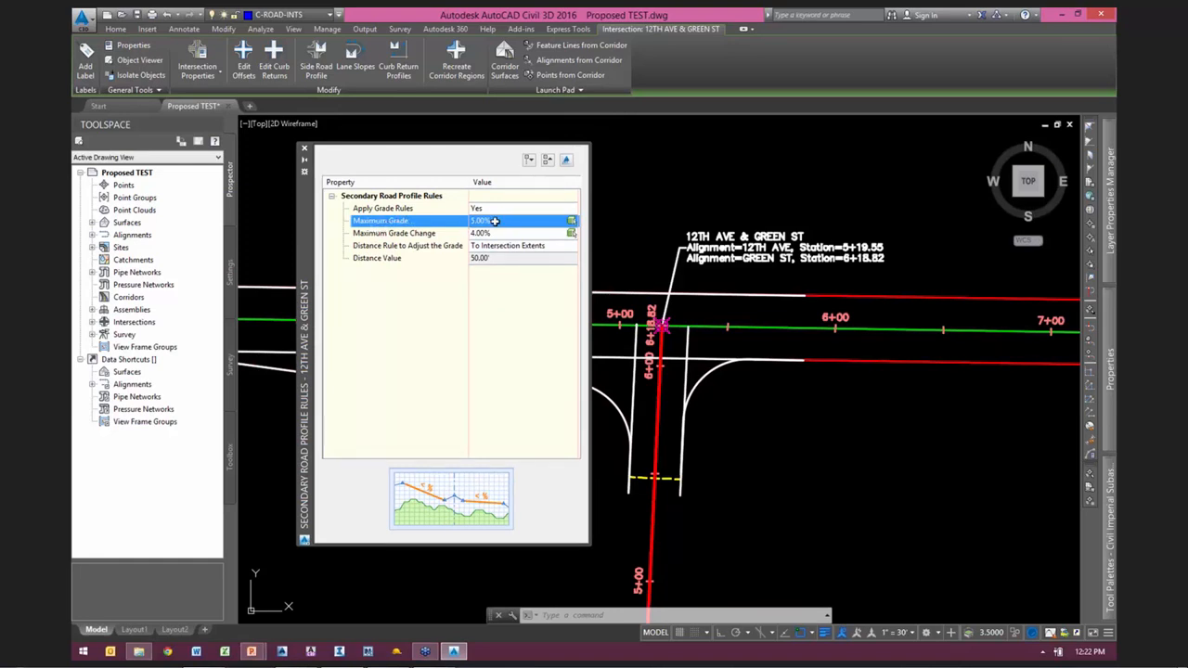
pyautogui.click(408, 234)
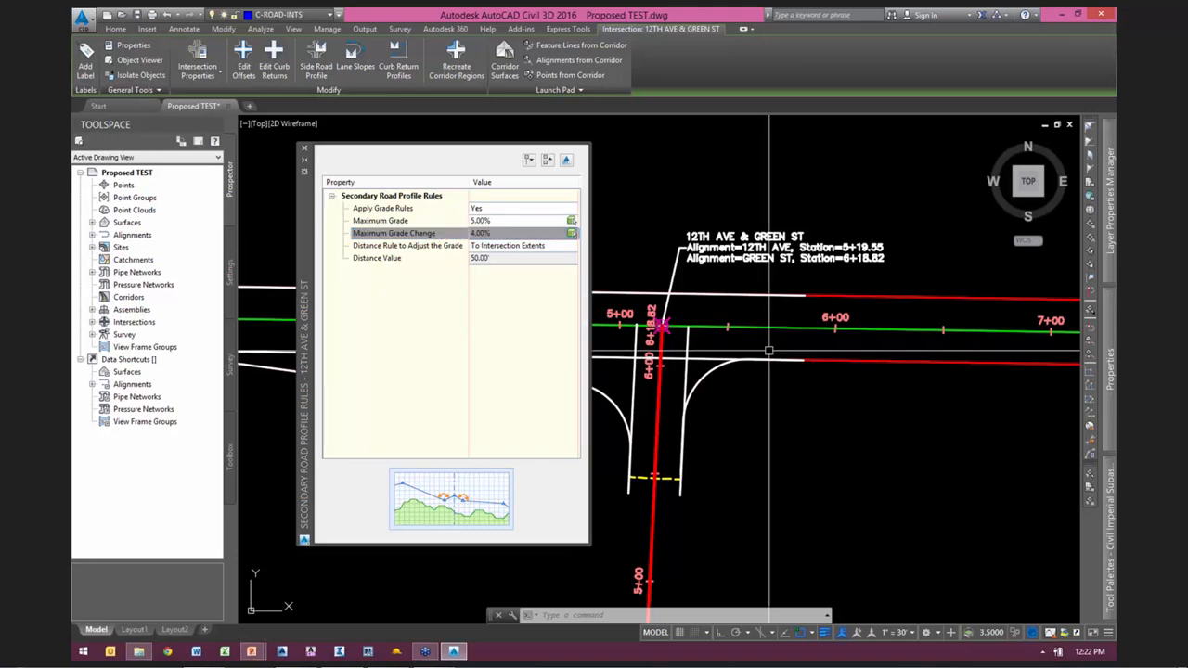
# Step: Split the drawing area into two horizontal viewports
pyautogui.scroll(-10, 785, 393)
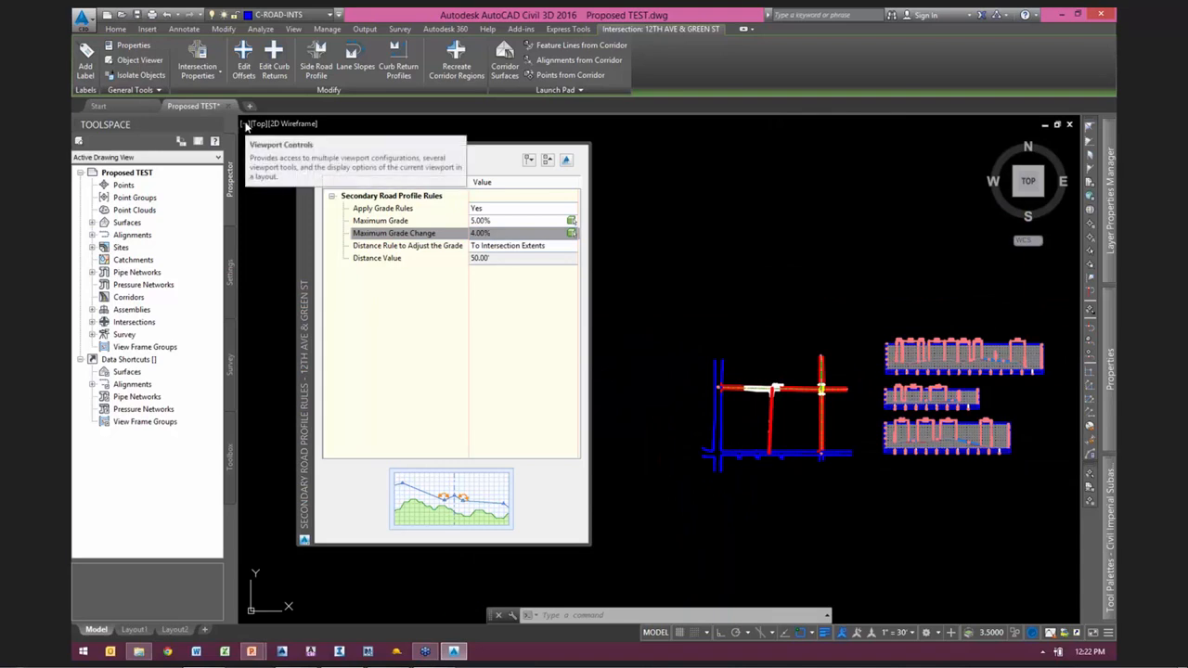
pyautogui.click(245, 124)
pyautogui.moveTo(359, 152)
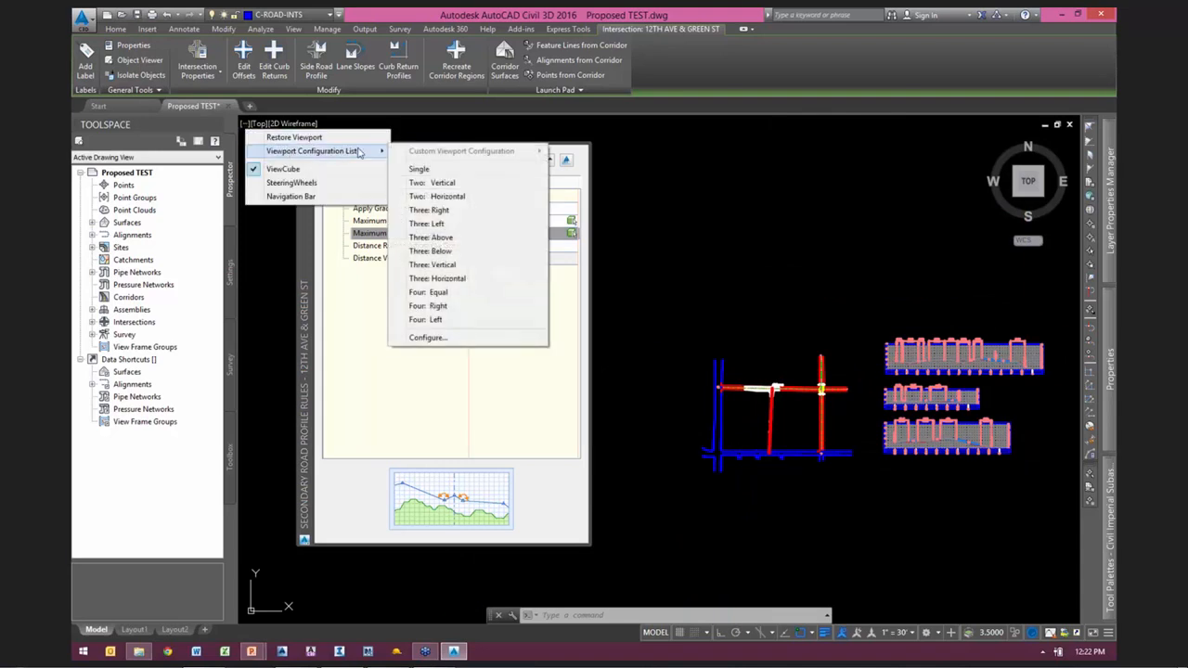
pyautogui.click(434, 196)
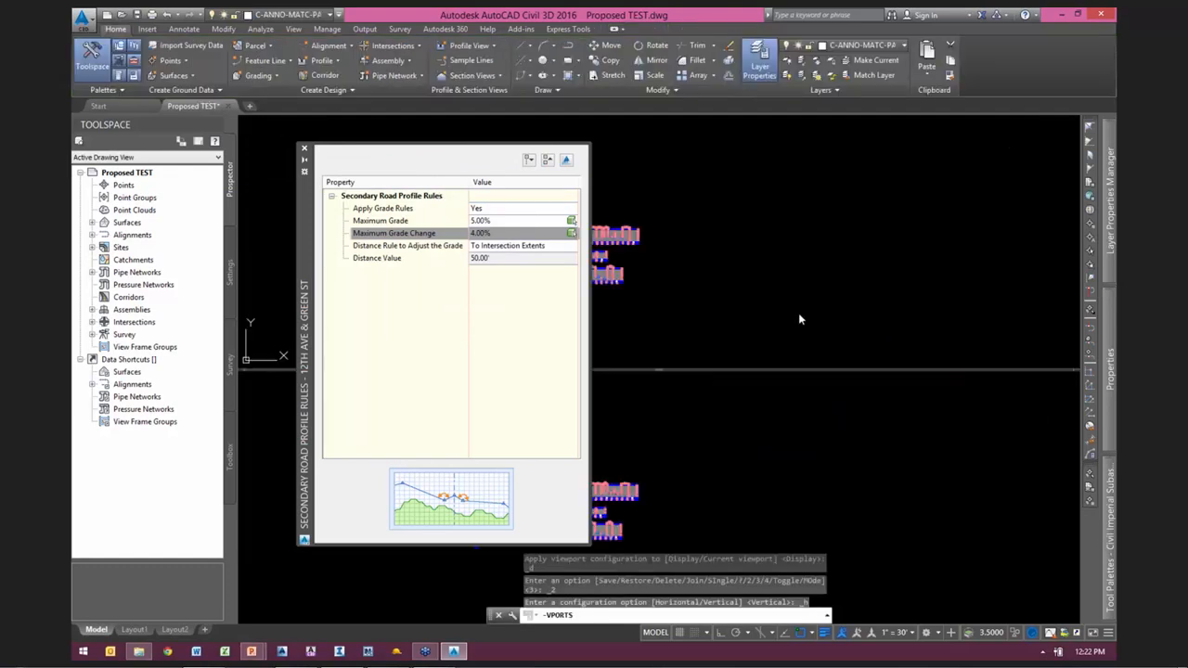
# Step: Examine the 12TH AVE finished grade profile in the upper viewport
pyautogui.scroll(3, 798, 306)
pyautogui.scroll(4, 816, 264)
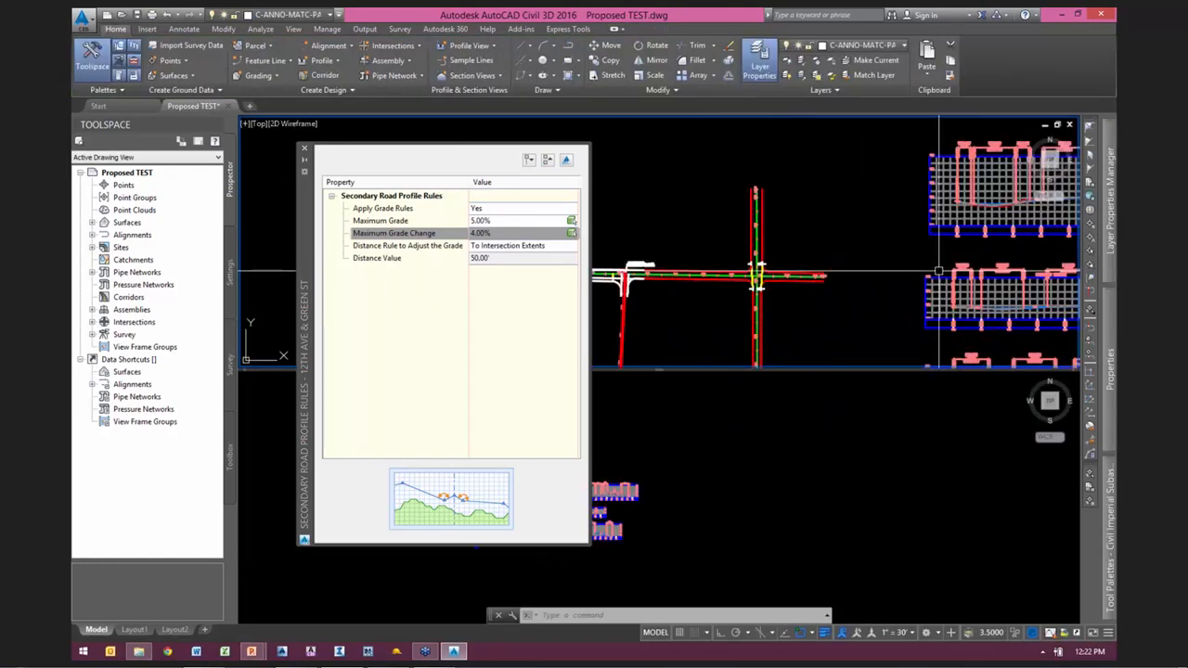
pyautogui.moveTo(938, 271); pyautogui.dragTo(623, 321, button='middle')
pyautogui.scroll(2, 849, 245)
pyautogui.scroll(3, 803, 284)
pyautogui.scroll(2, 804, 284)
pyautogui.scroll(2, 804, 284)
pyautogui.moveTo(839, 153); pyautogui.dragTo(841, 281, button='middle')
pyautogui.moveTo(789, 163); pyautogui.dragTo(767, 292, button='middle')
pyautogui.scroll(-2, 788, 273)
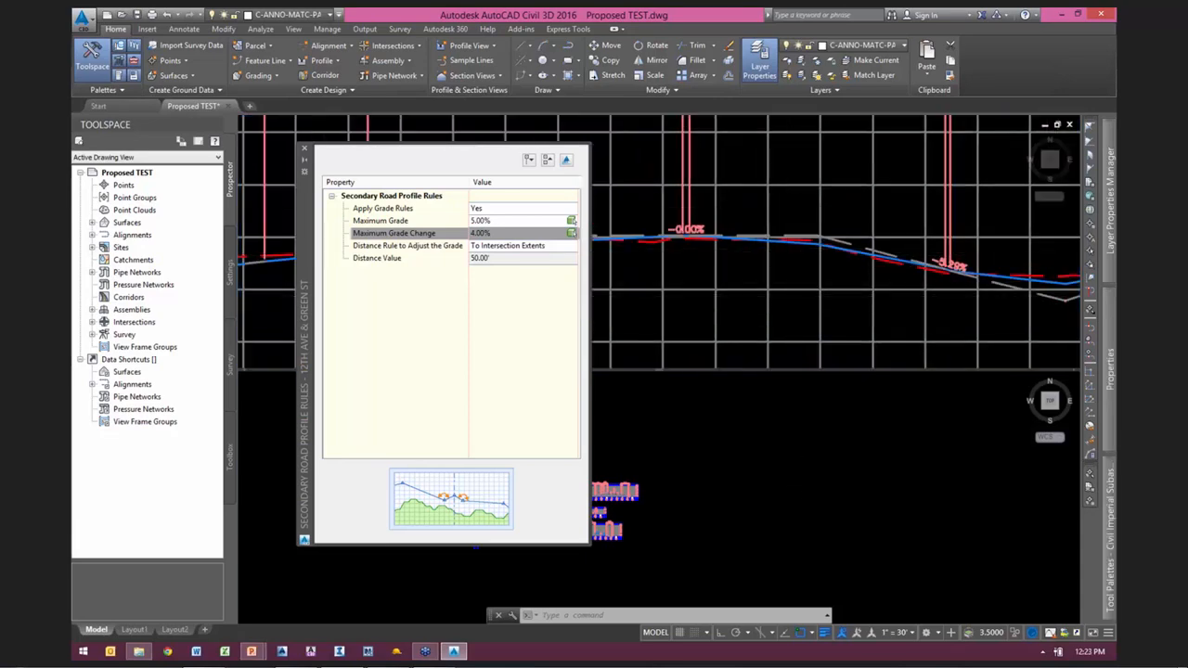
pyautogui.scroll(-4, 927, 455)
# Step: Examine the end of the GREEN ST finished grade profile in the lower viewport, where it ties into the intersection
pyautogui.scroll(8, 864, 476)
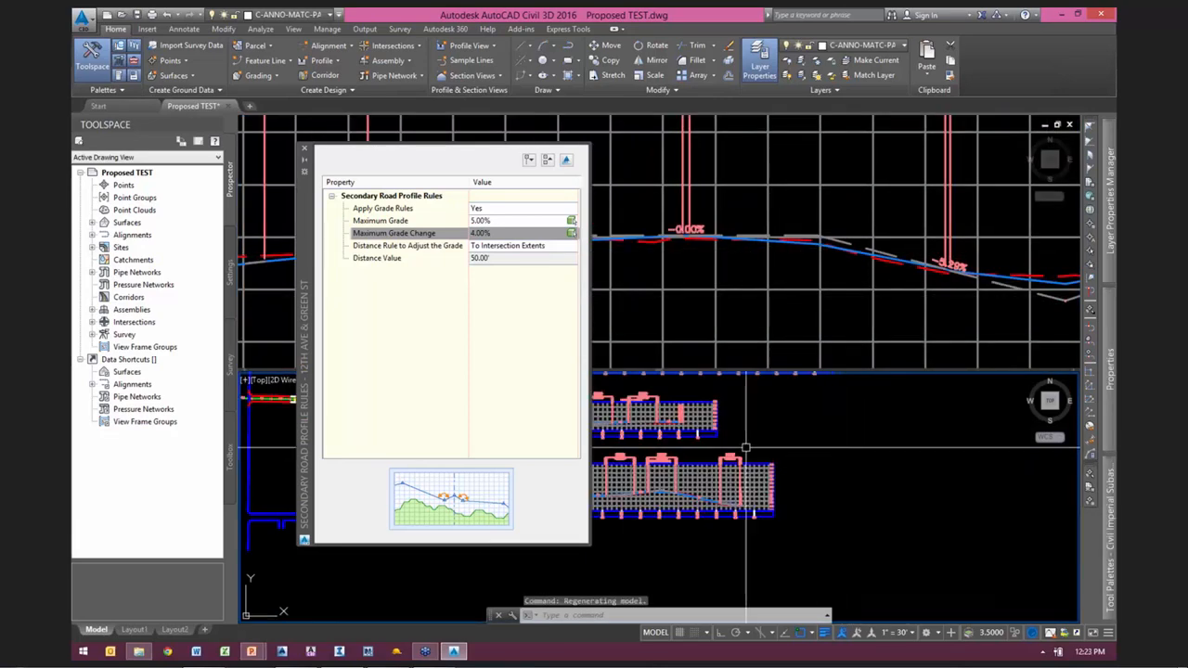
pyautogui.moveTo(696, 441); pyautogui.dragTo(1065, 484, button='middle')
pyautogui.moveTo(751, 475); pyautogui.dragTo(830, 472, button='middle')
pyautogui.scroll(4, 812, 475)
pyautogui.scroll(-4, 789, 482)
pyautogui.moveTo(949, 483); pyautogui.dragTo(727, 462, button='middle')
pyautogui.scroll(8, 800, 461)
pyautogui.scroll(2, 854, 443)
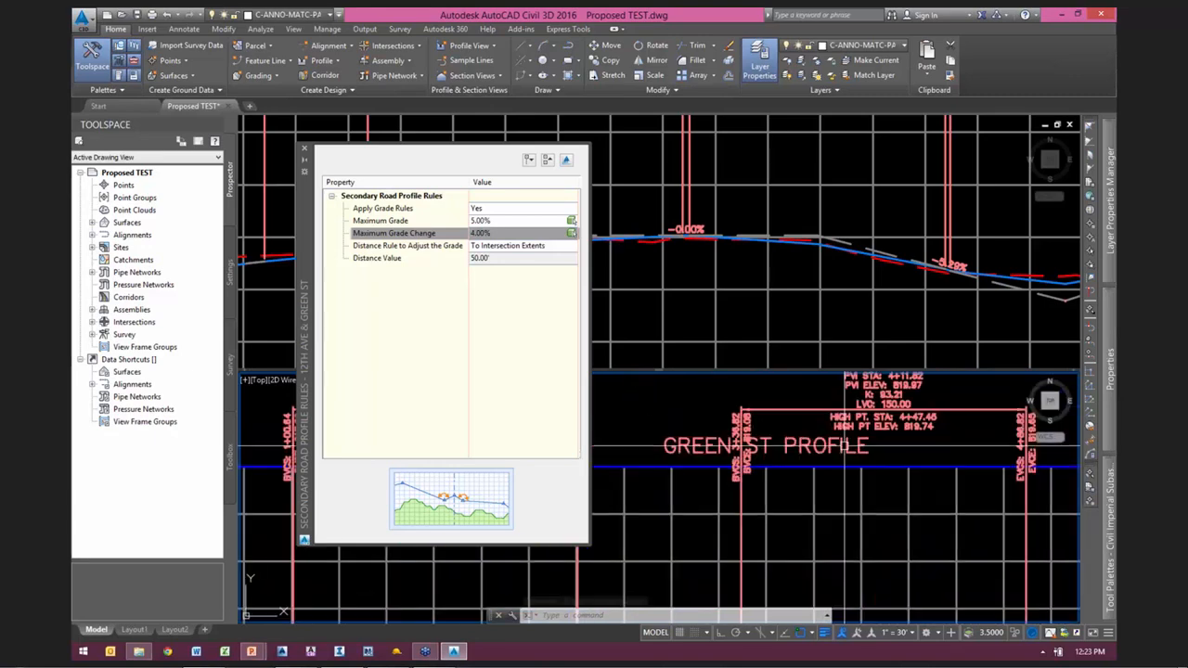
pyautogui.scroll(2, 849, 444)
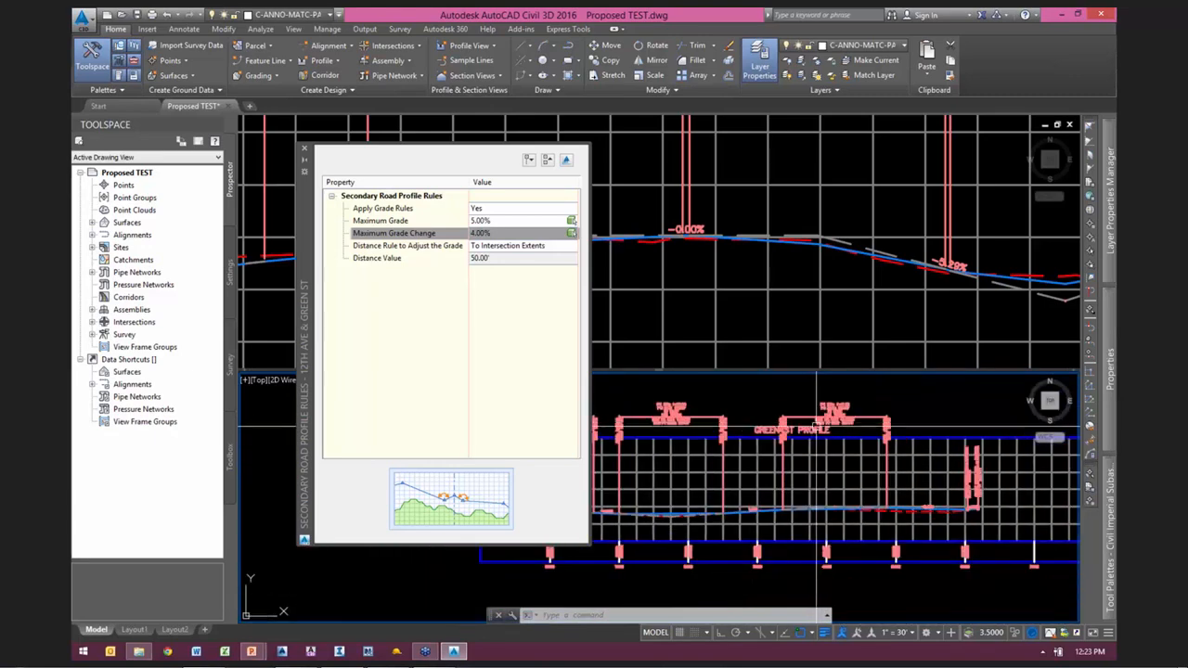
pyautogui.scroll(4, 909, 473)
pyautogui.scroll(3, 965, 497)
pyautogui.scroll(-2, 830, 520)
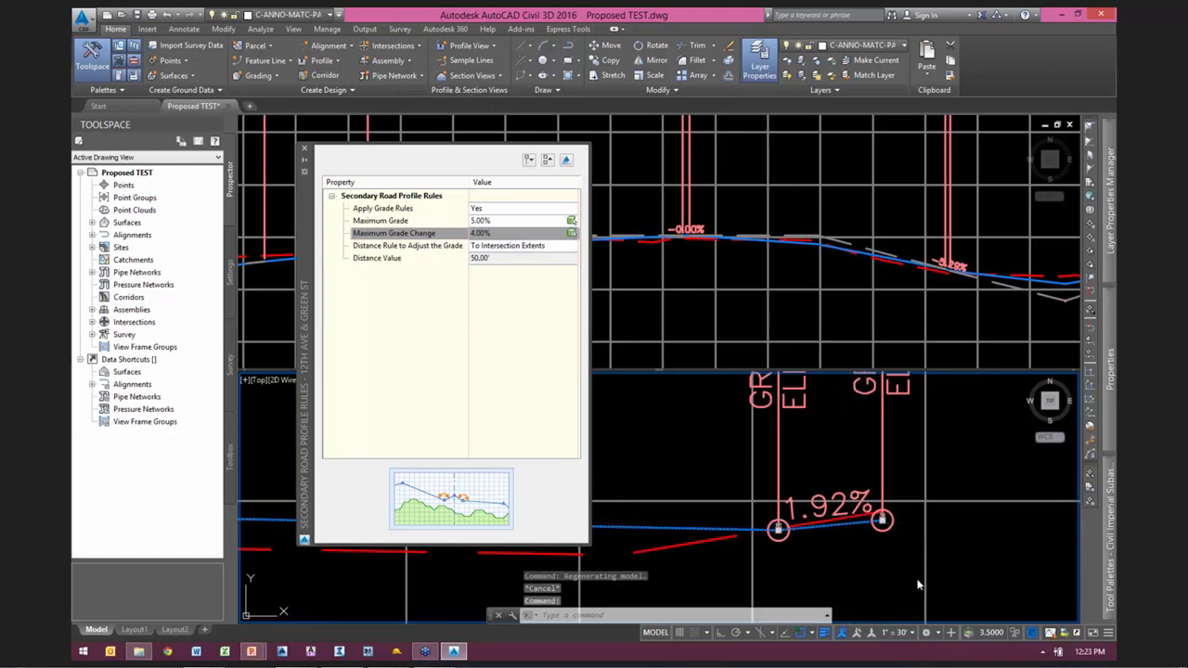
pyautogui.scroll(4, 844, 550)
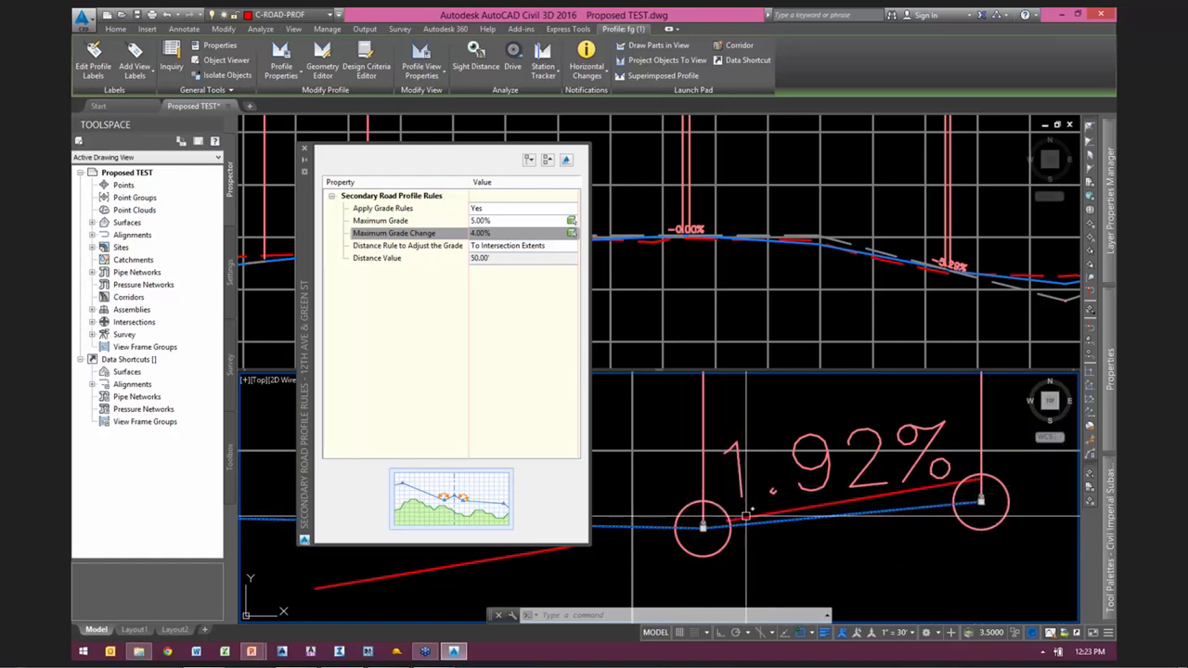
# Step: Compare the maximum grade and maximum grade change rules with the last tangents of the GREEN ST profile
pyautogui.click(388, 223)
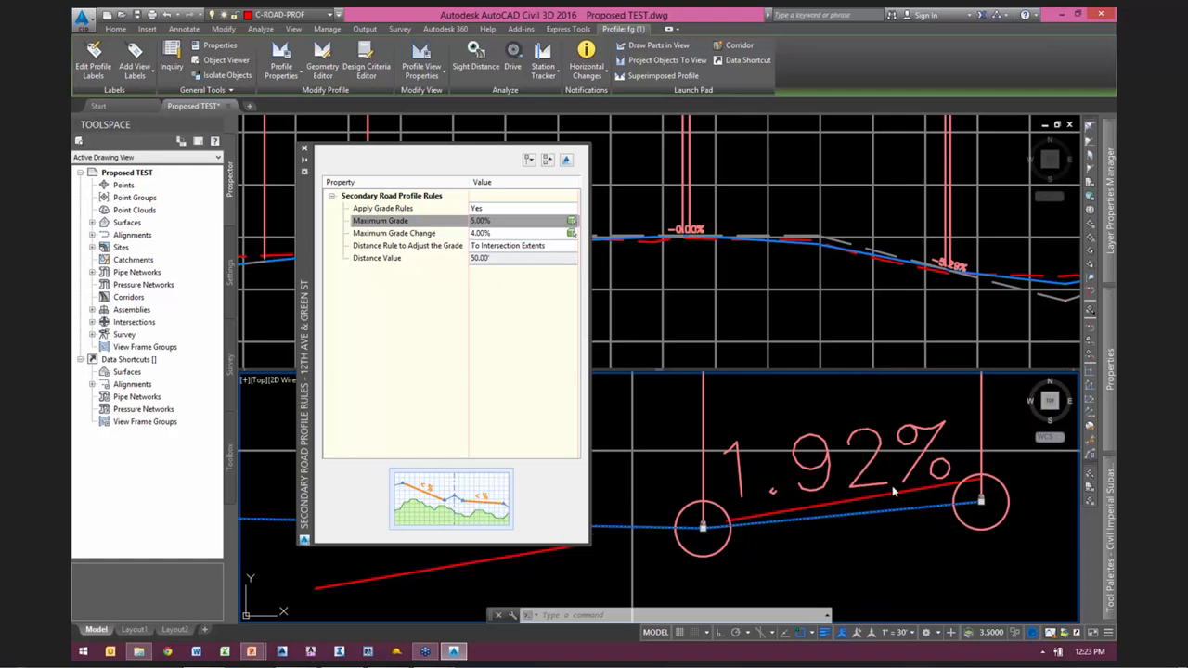
pyautogui.scroll(-4, 905, 525)
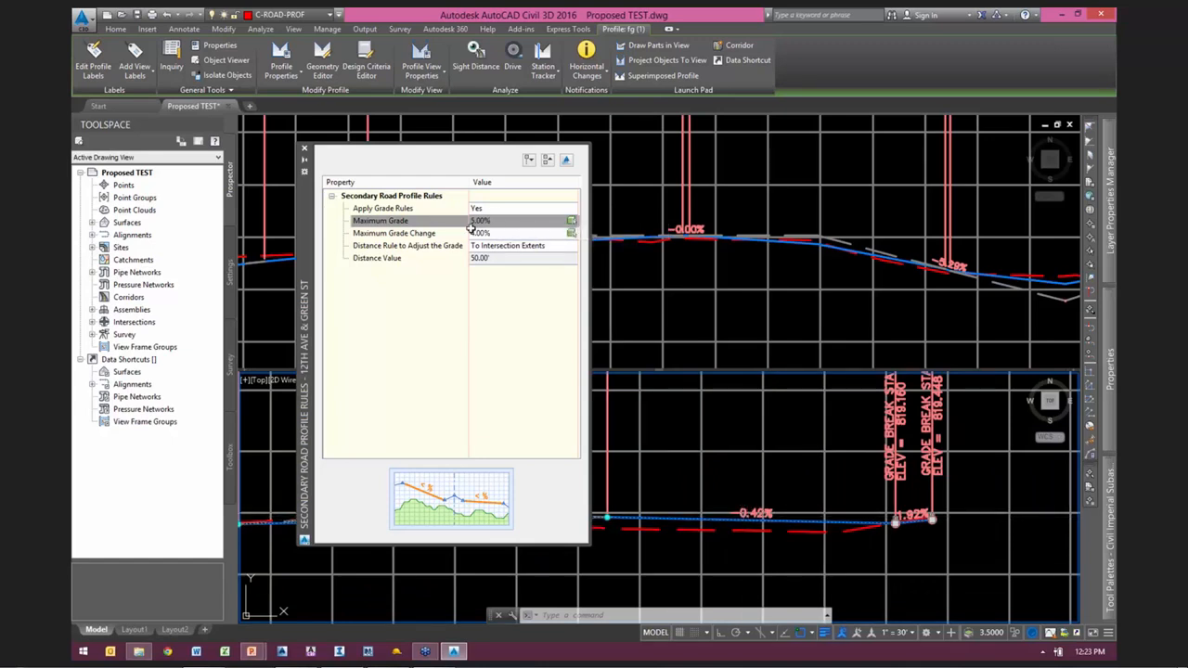
pyautogui.click(414, 233)
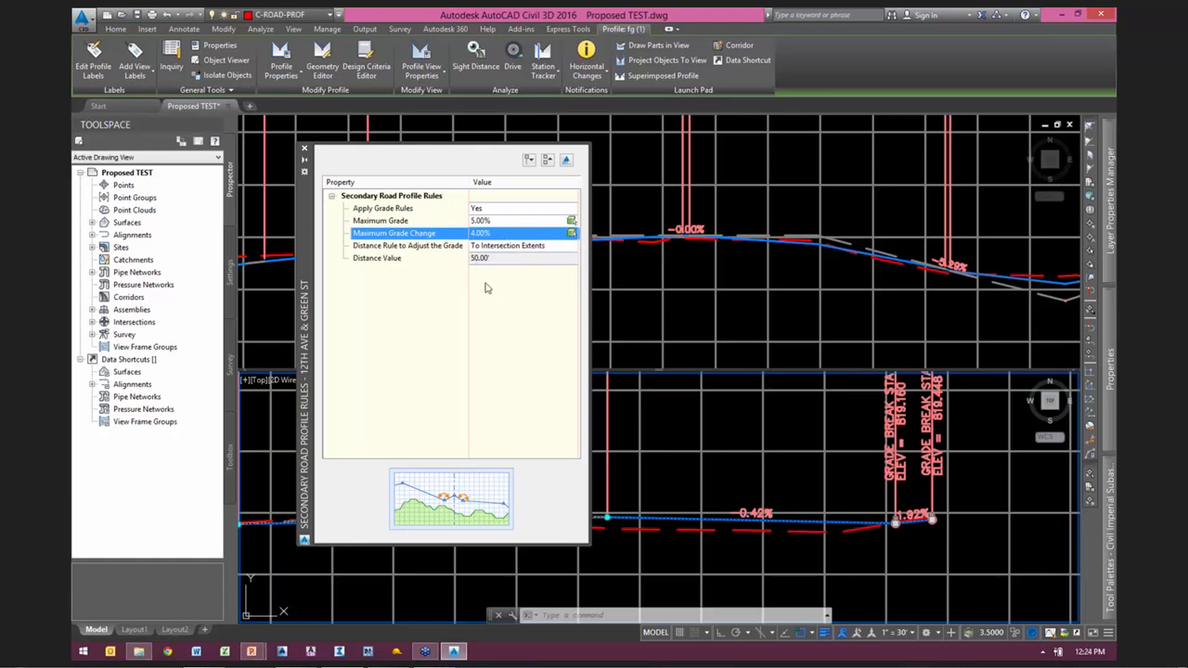
pyautogui.click(779, 278)
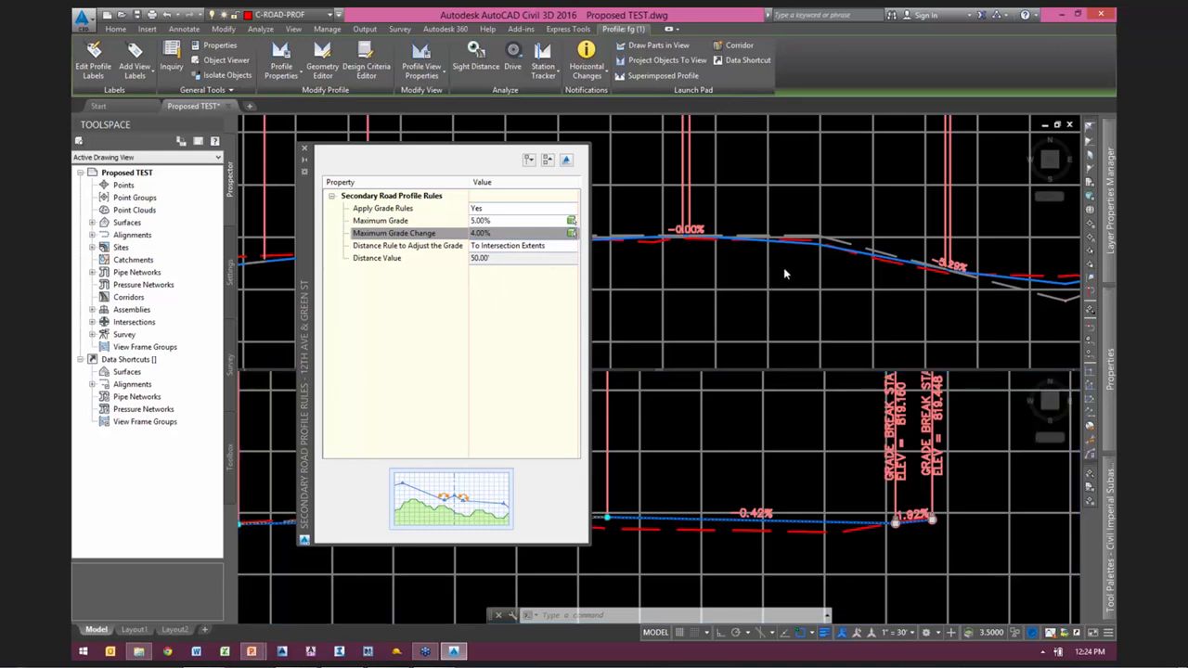
pyautogui.click(939, 525)
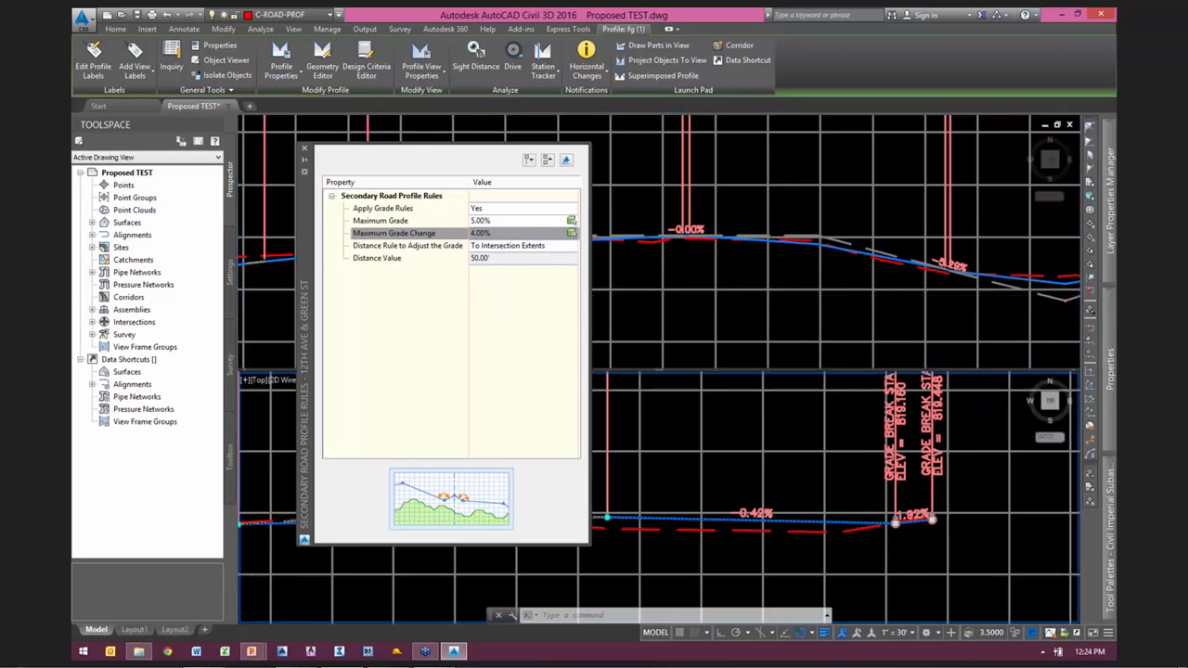
pyautogui.scroll(5, 936, 529)
pyautogui.scroll(-3, 934, 531)
# Step: Clear the GREEN ST profile selection and regenerate all viewports from the upper viewport
pyautogui.click(851, 276)
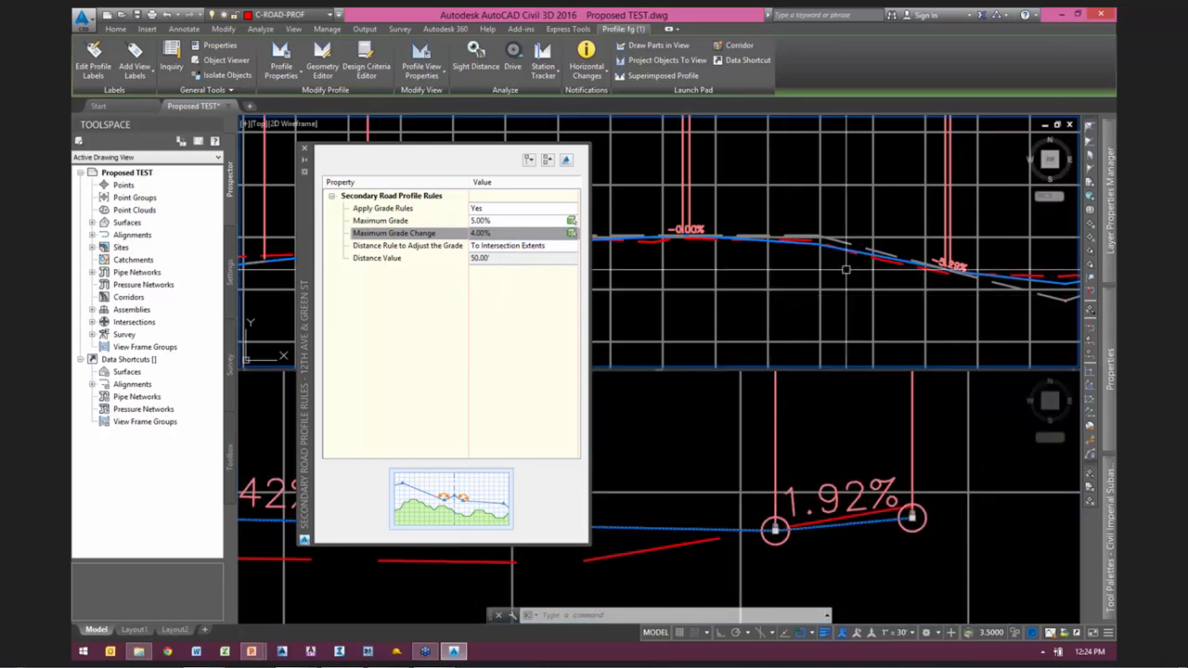
pyautogui.press('Escape')
pyautogui.press('Escape')
pyautogui.scroll(-2, 893, 296)
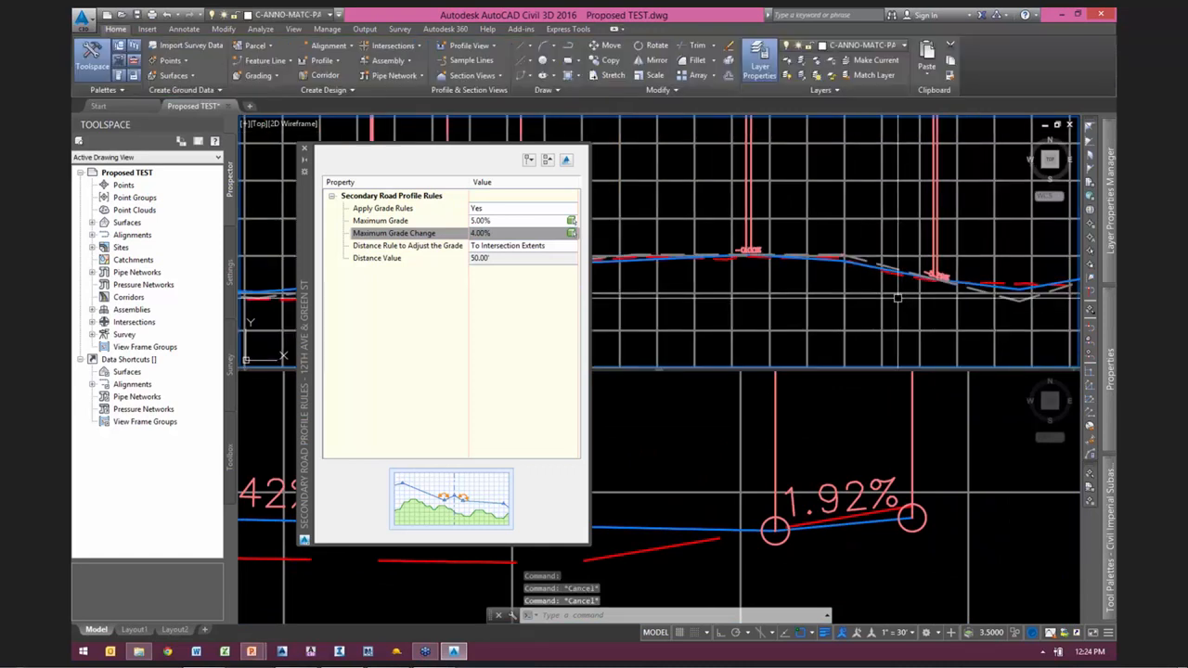
pyautogui.scroll(2, 858, 272)
pyautogui.write('rea')
pyautogui.press('Return')
pyautogui.click(846, 259)
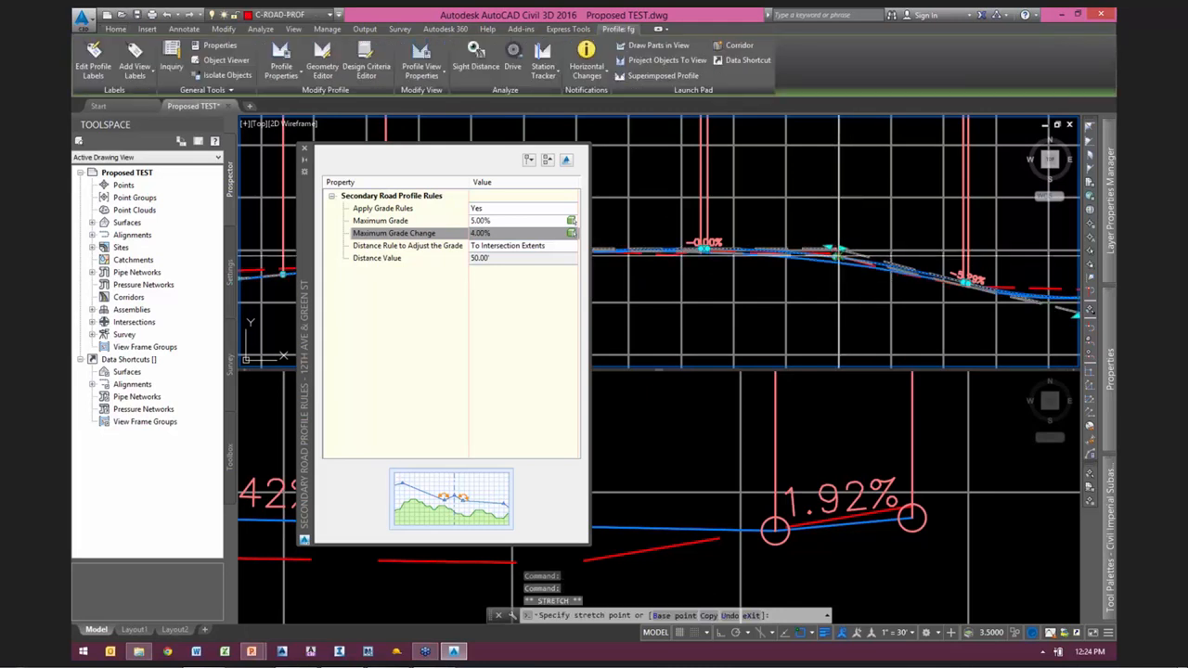
pyautogui.press('F3')
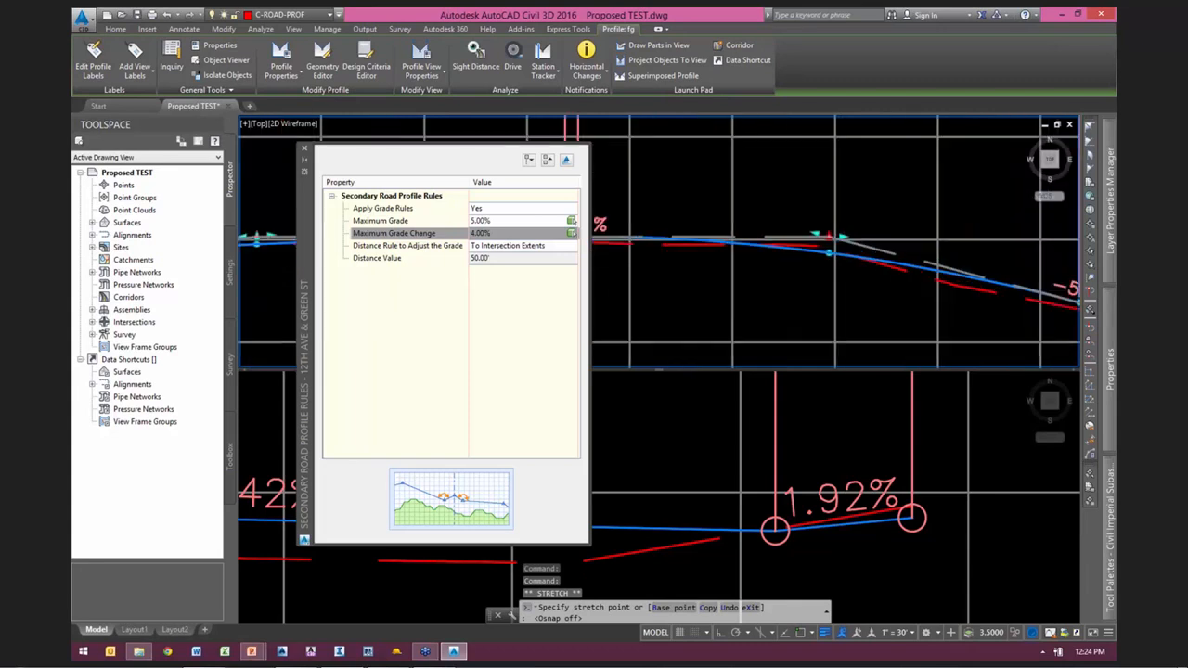
pyautogui.press('Escape')
# Step: Lower the 12TH AVE profile's PVI before the -5.29% tangent with object snaps off, and check the GREEN ST profile's end
pyautogui.scroll(2, 835, 250)
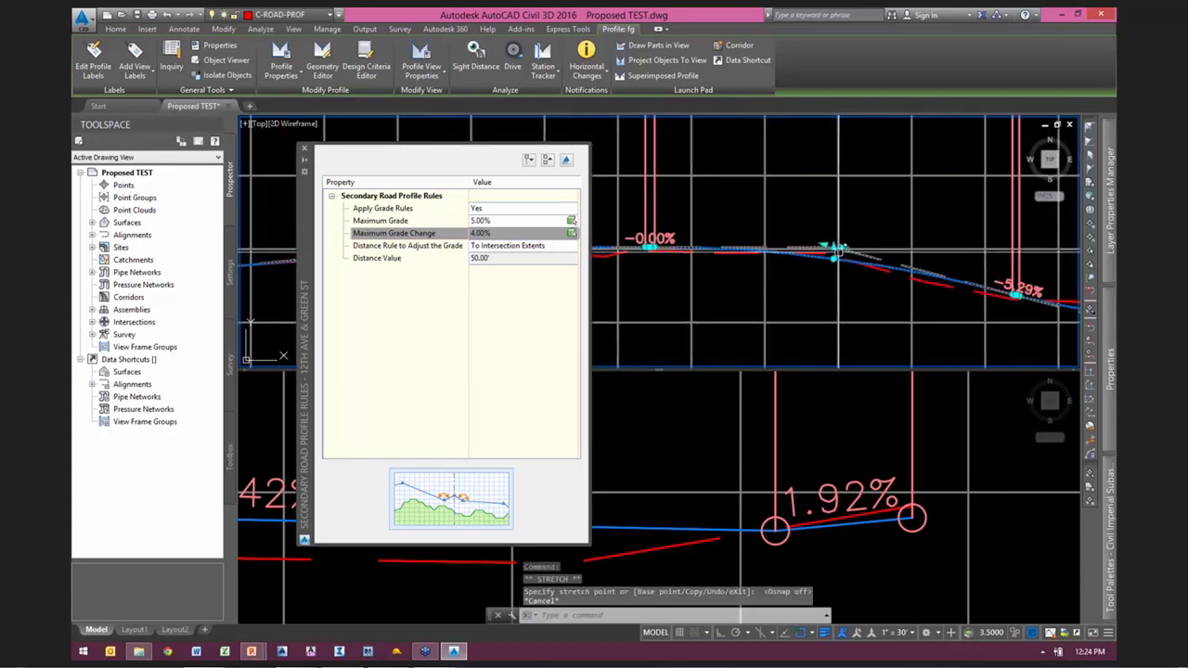
pyautogui.click(838, 249)
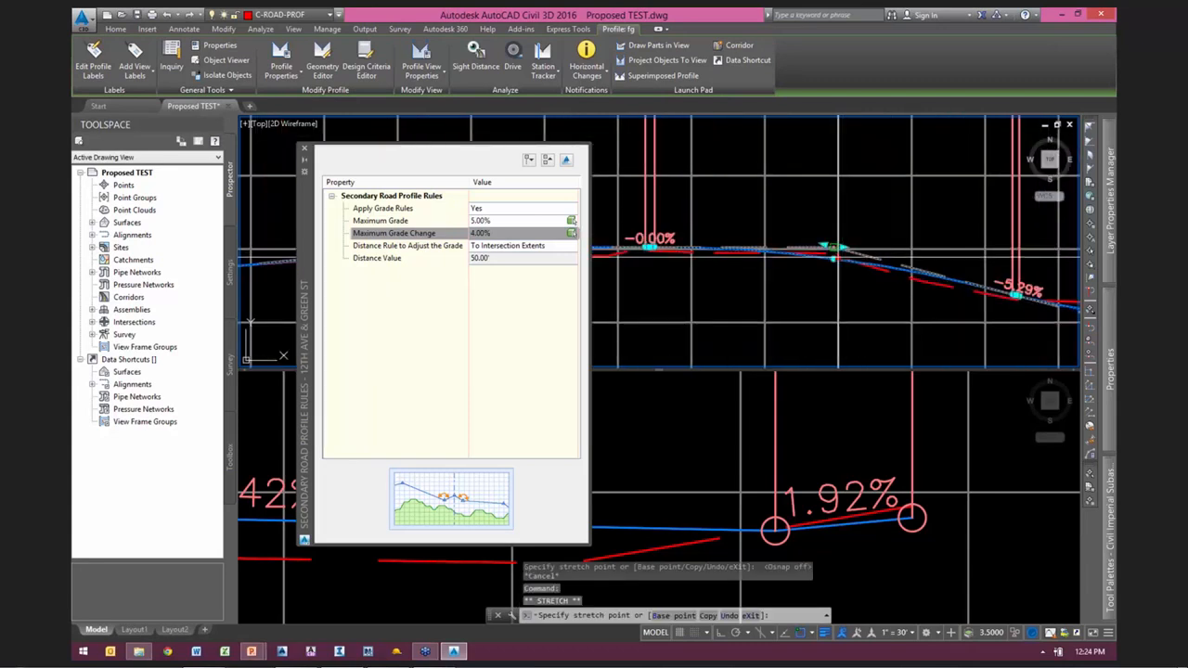
pyautogui.press('F3')
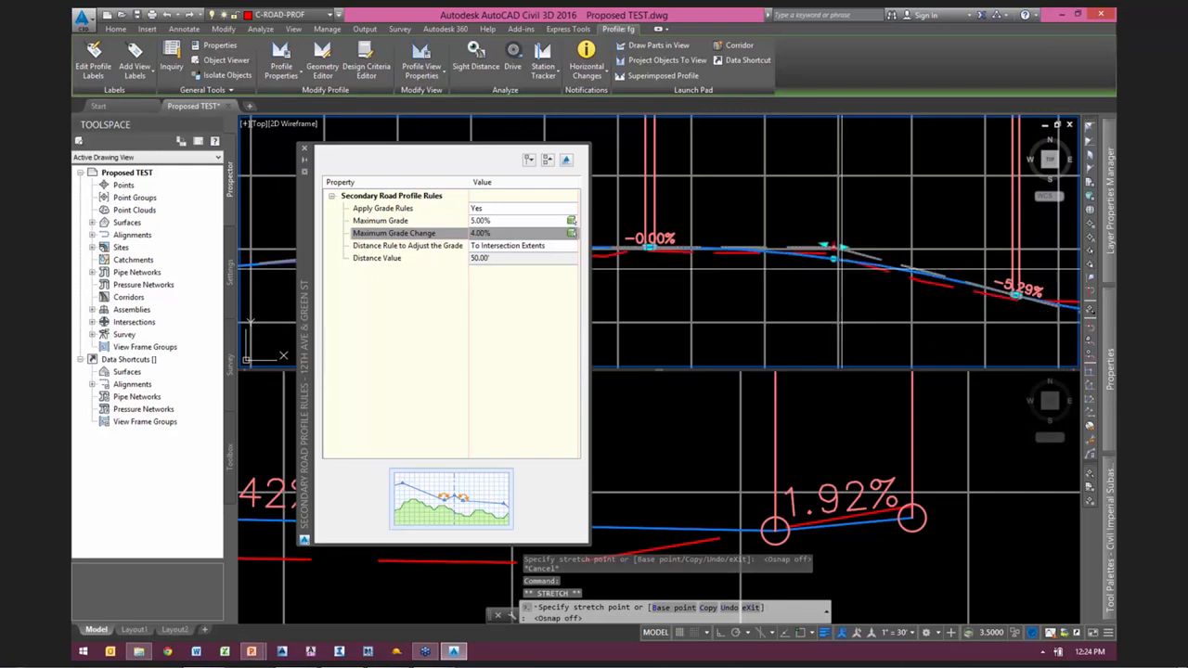
pyautogui.scroll(1, 838, 247)
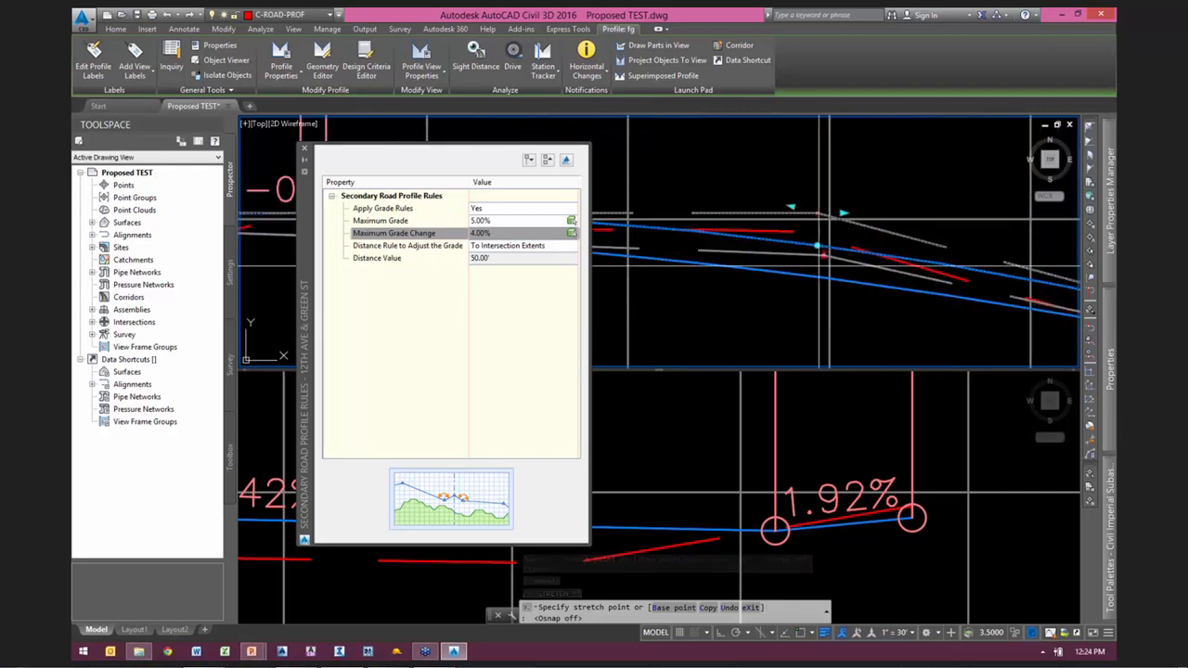
pyautogui.click(816, 256)
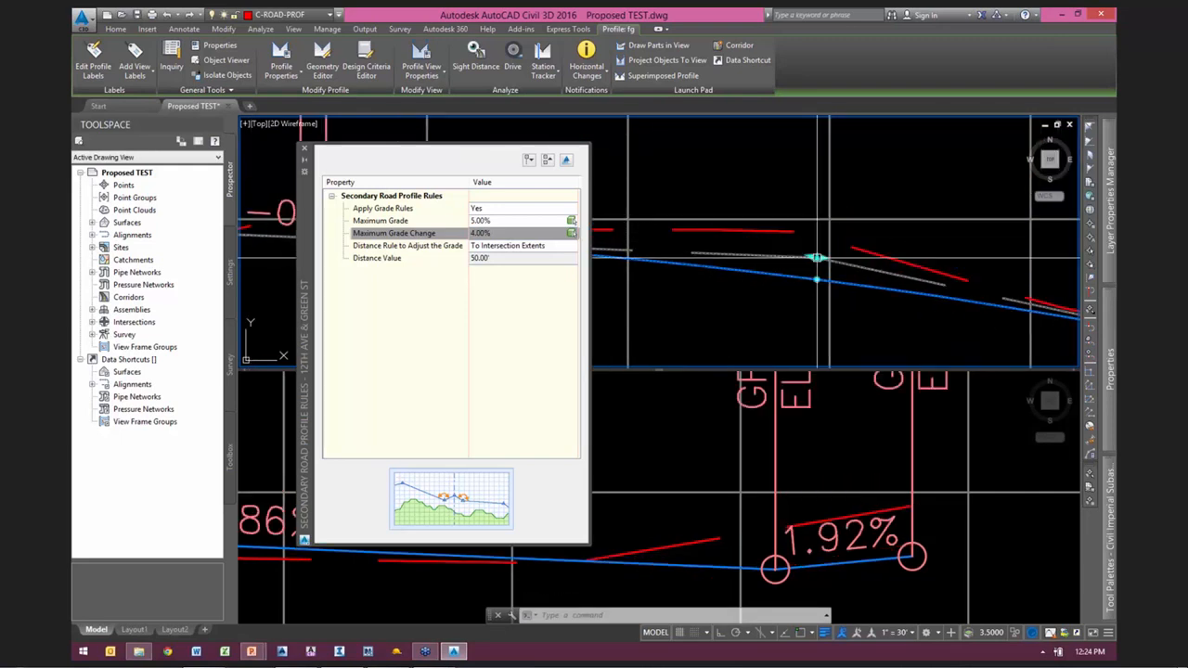
pyautogui.click(828, 536)
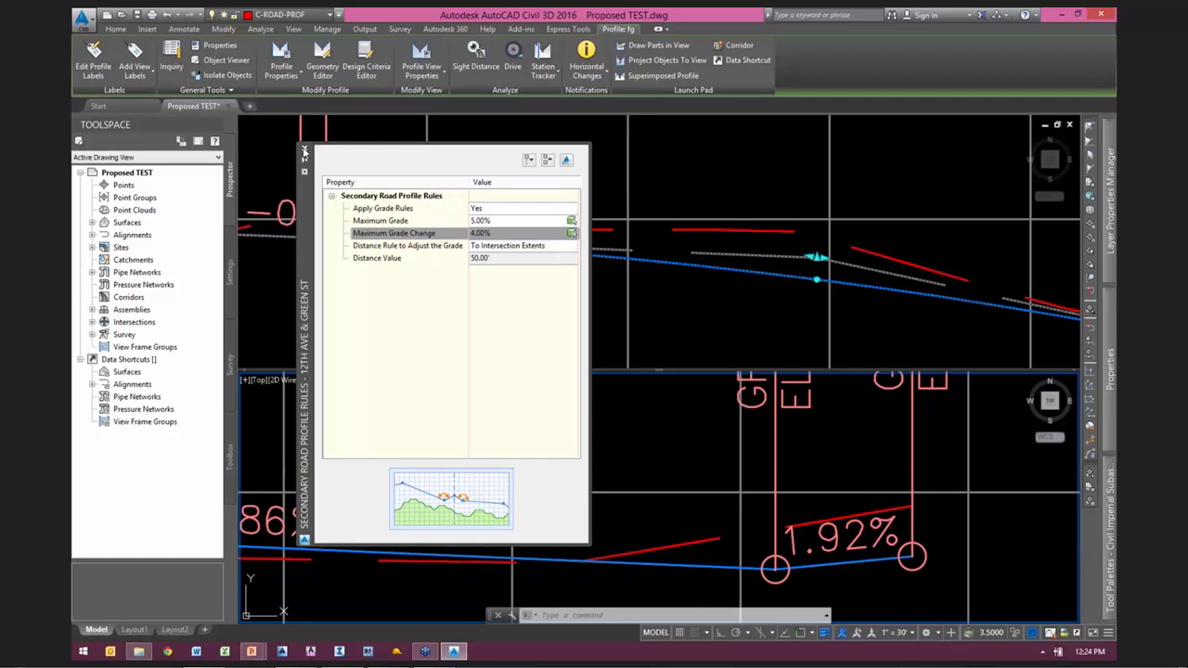
# Step: Close the secondary road profile rules, frame the GREEN ST intersection plan in the upper viewport, and clear the profile selection
pyautogui.click(305, 150)
pyautogui.click(753, 181)
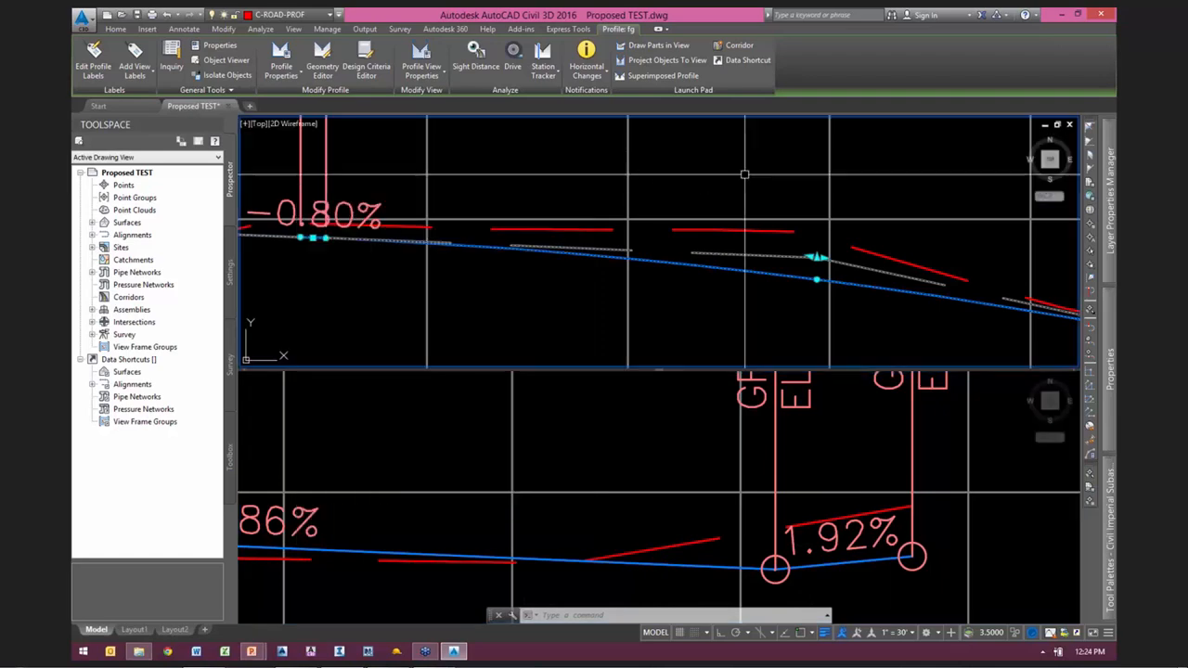
pyautogui.scroll(-10, 709, 309)
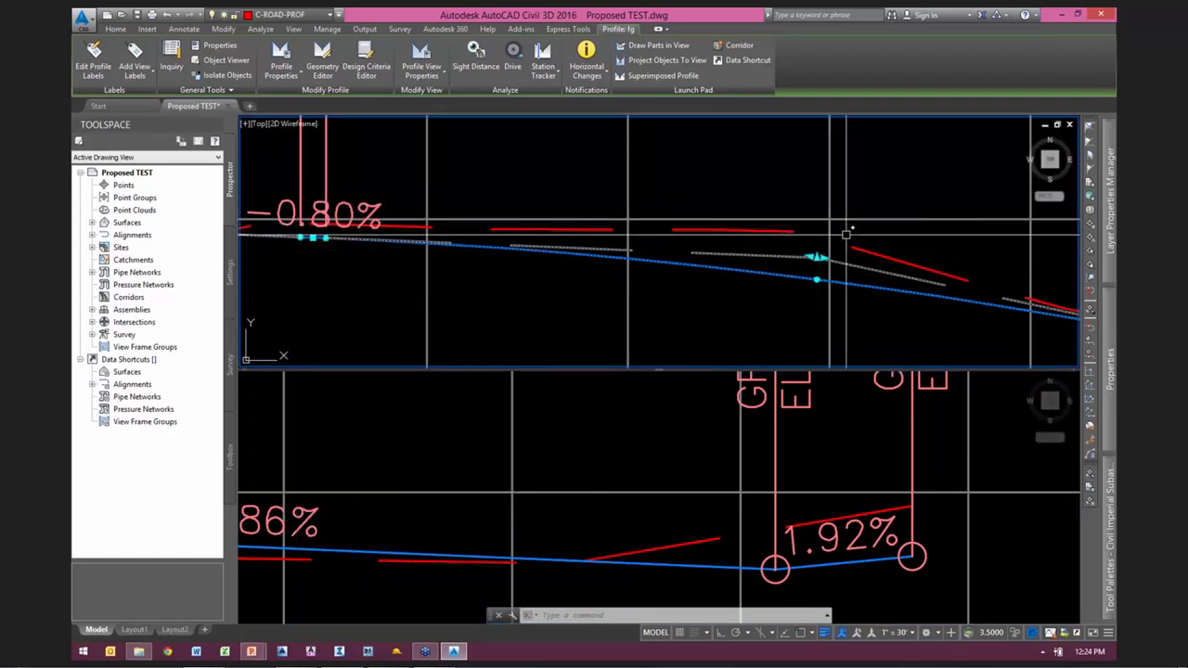
pyautogui.scroll(8, 684, 302)
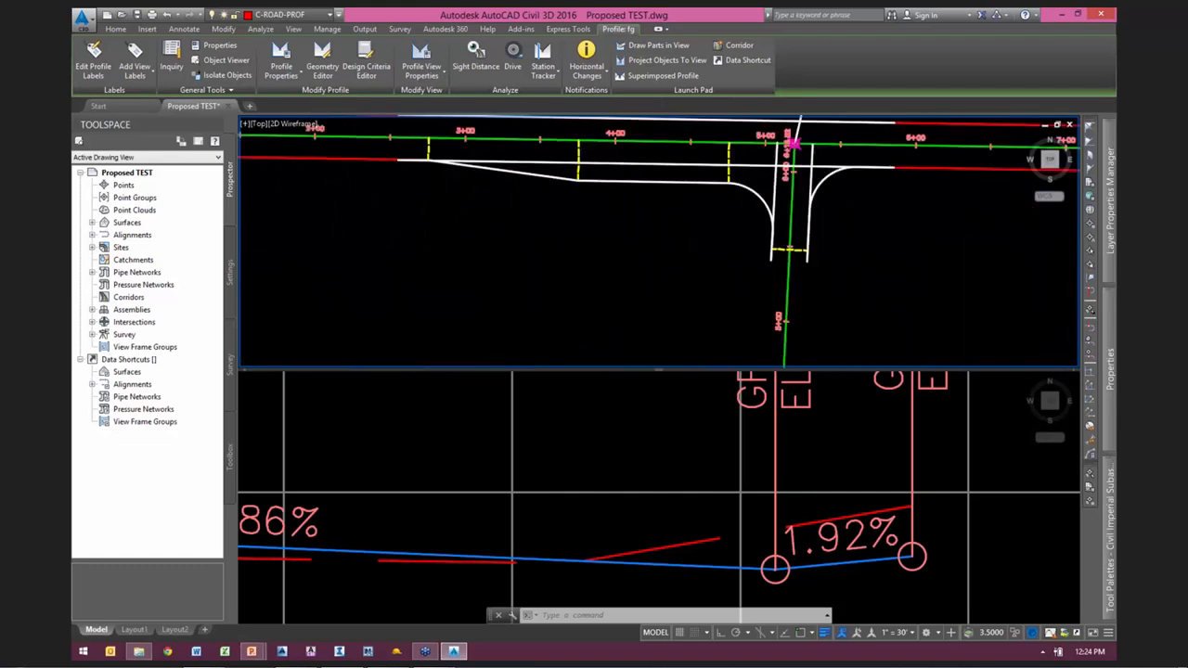
pyautogui.moveTo(726, 230); pyautogui.dragTo(762, 348, button='middle')
pyautogui.scroll(-2, 768, 311)
pyautogui.press('Escape')
pyautogui.press('Escape')
pyautogui.press('Escape')
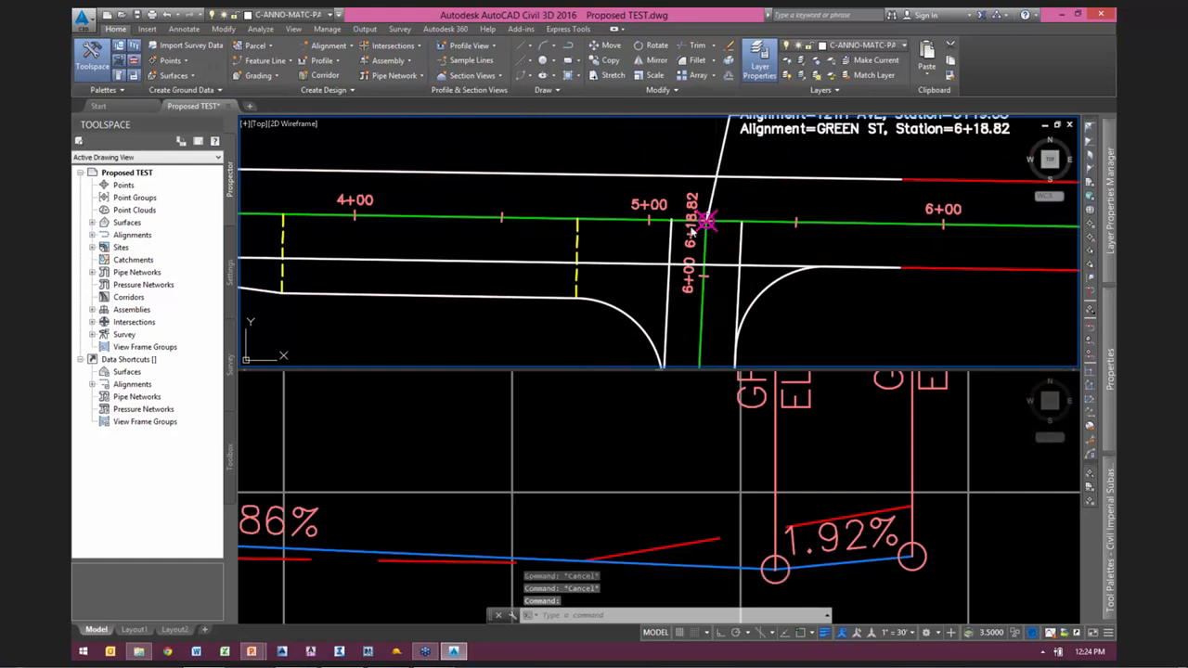
# Step: Review the lane slope parameters of the 12TH AVE & GREEN ST intersection, then close them
pyautogui.click(710, 226)
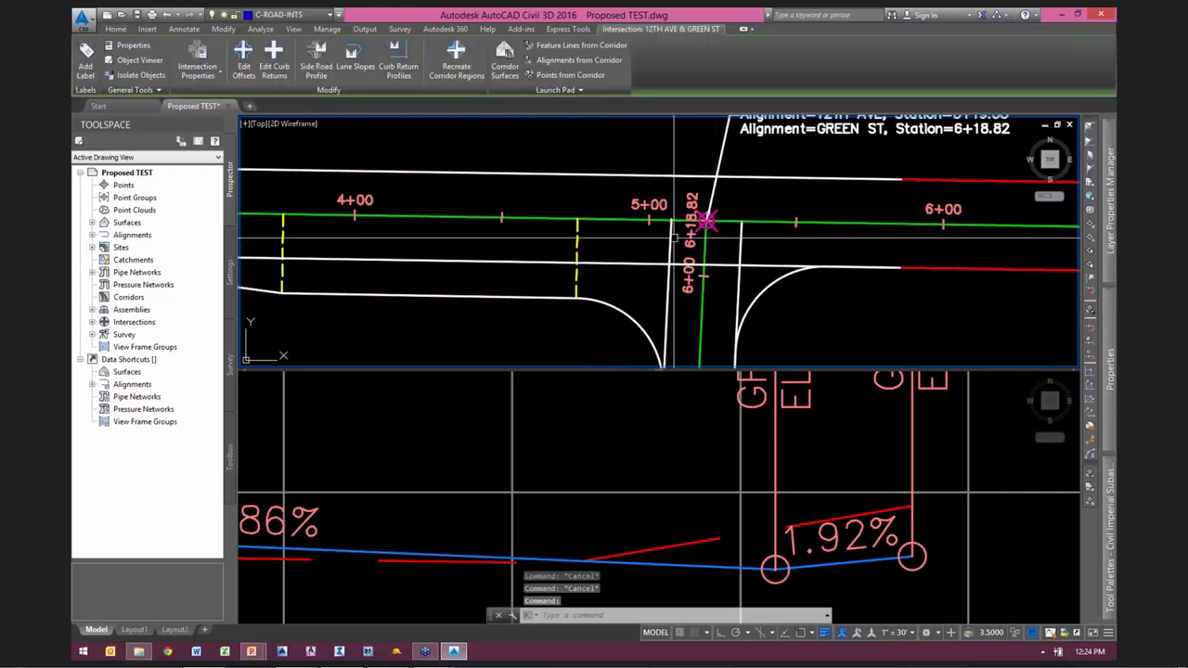
pyautogui.click(355, 57)
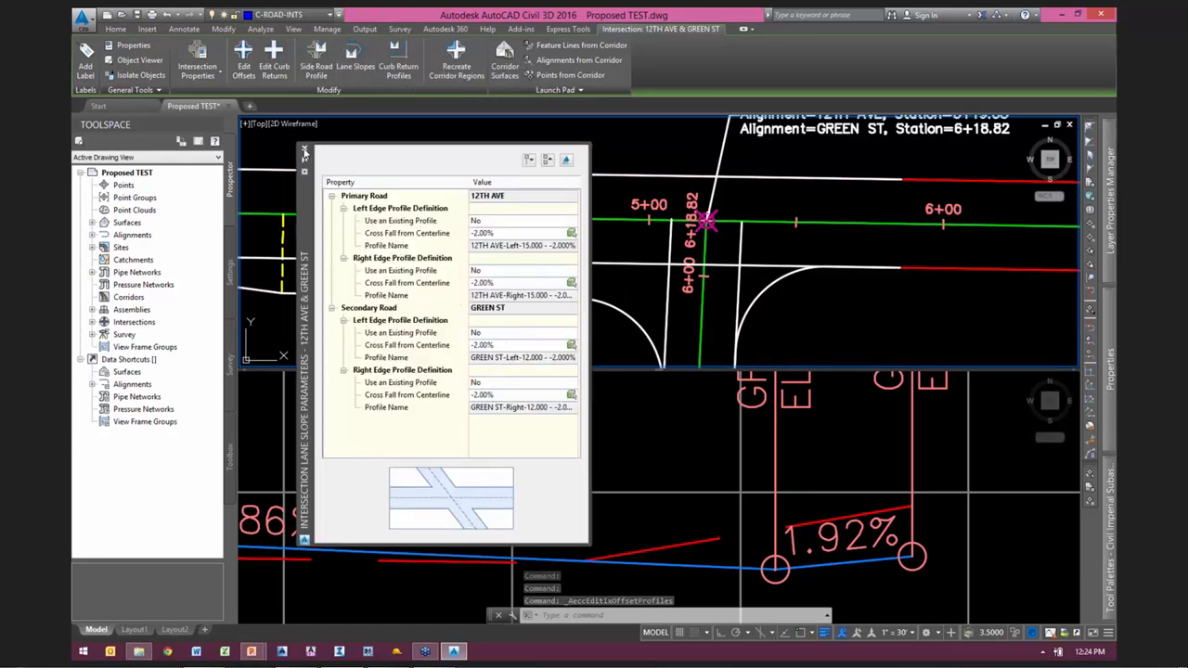
pyautogui.click(304, 151)
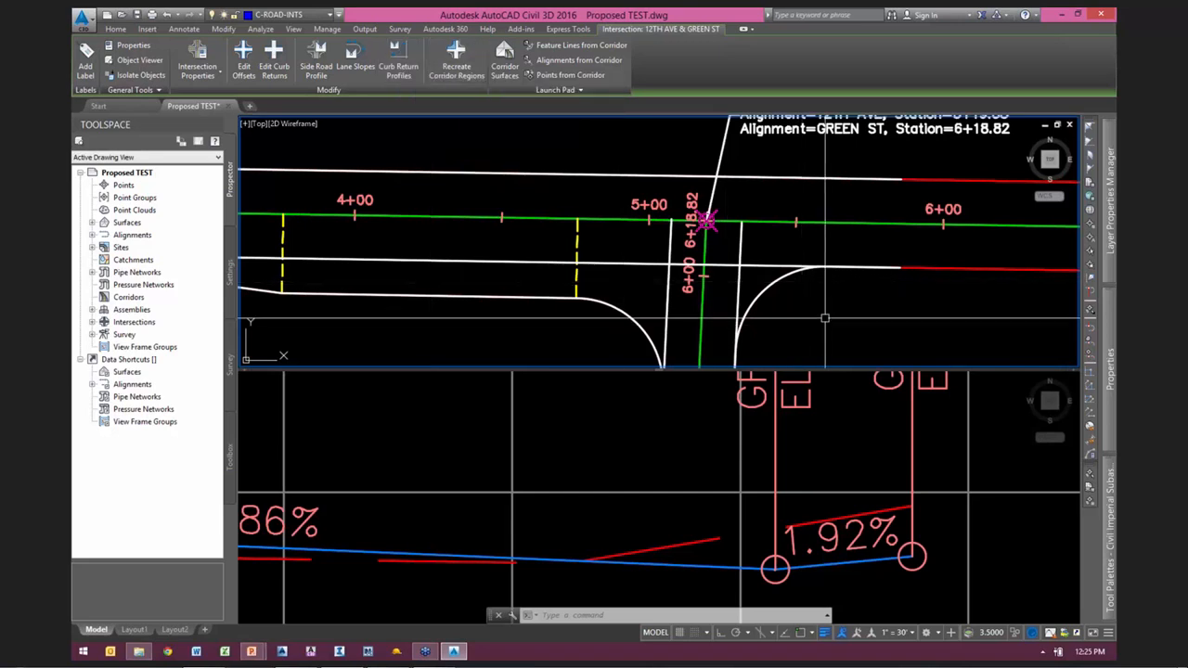
# Step: Enlarge the plan viewport downward to show both GREEN ST curb returns, and clear any selection
pyautogui.scroll(2, 835, 284)
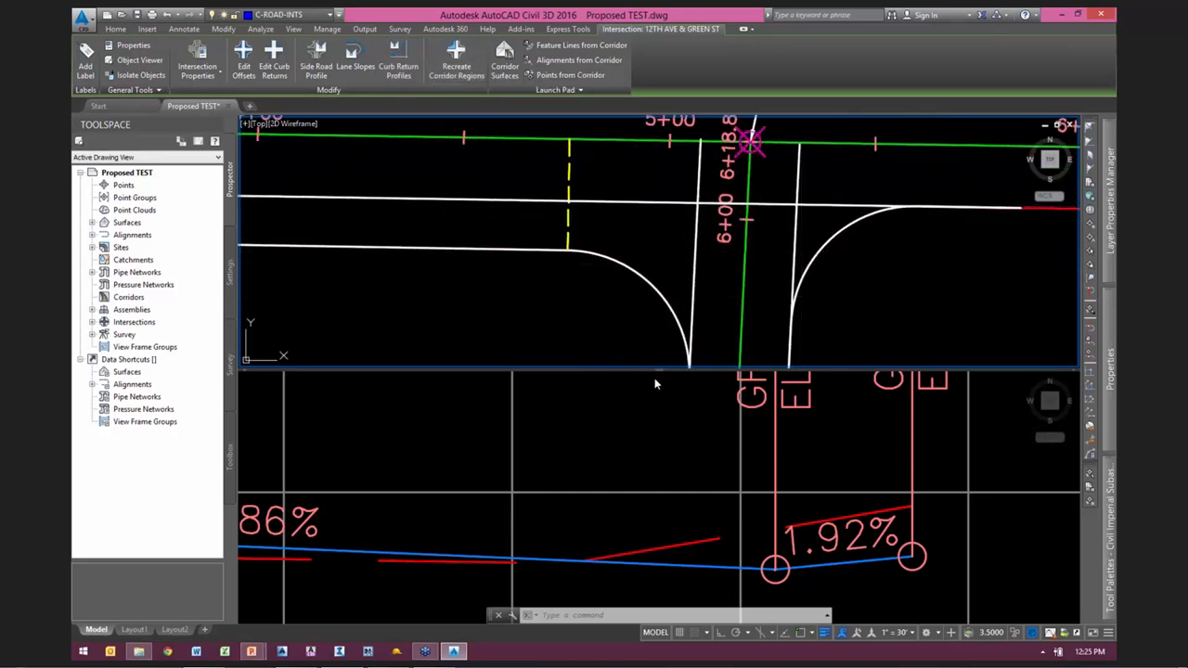
pyautogui.moveTo(658, 370); pyautogui.dragTo(661, 403)
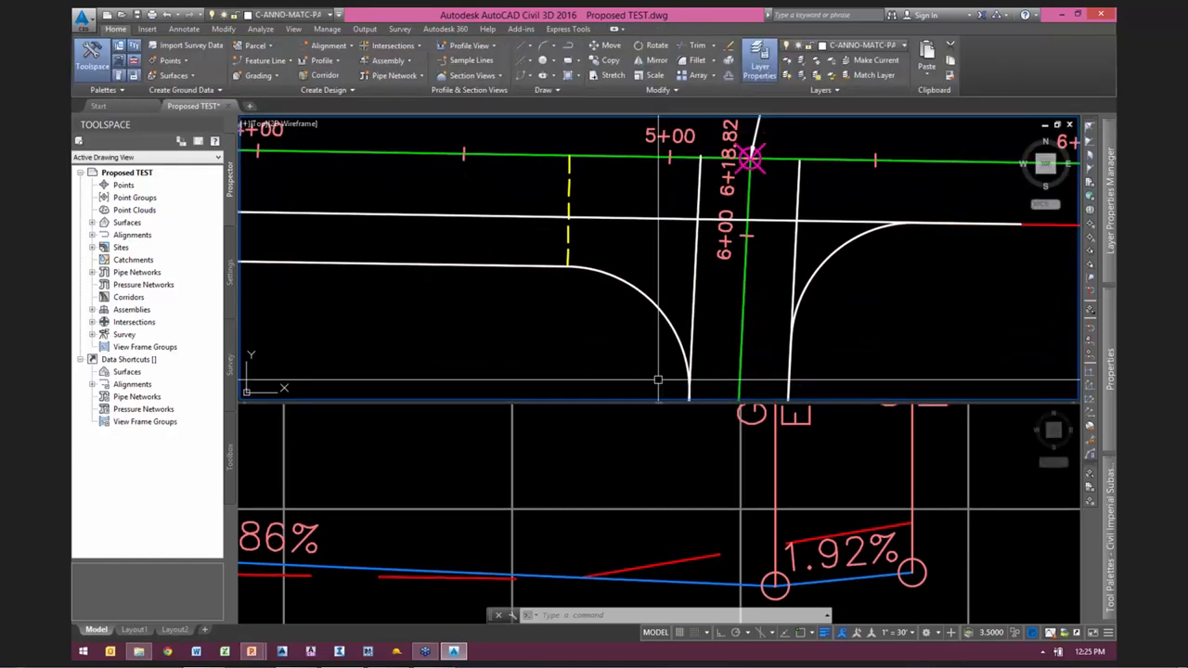
pyautogui.moveTo(662, 464); pyautogui.dragTo(665, 463)
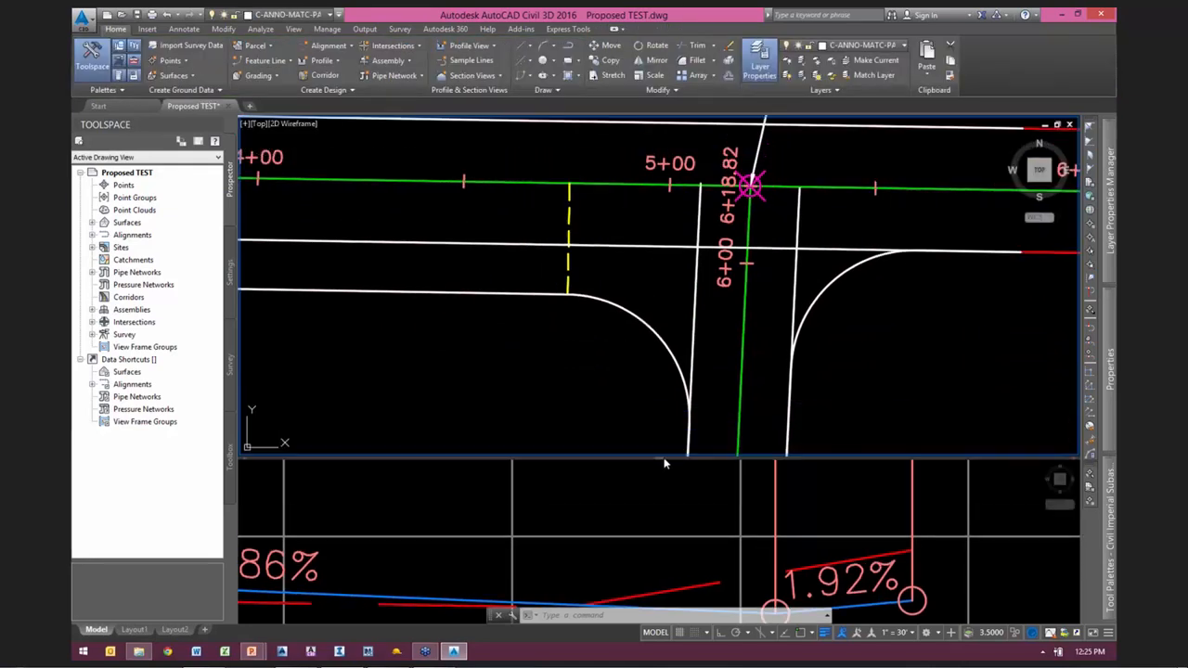
pyautogui.click(874, 354)
pyautogui.scroll(-2, 872, 360)
pyautogui.moveTo(873, 365); pyautogui.dragTo(769, 317, button='middle')
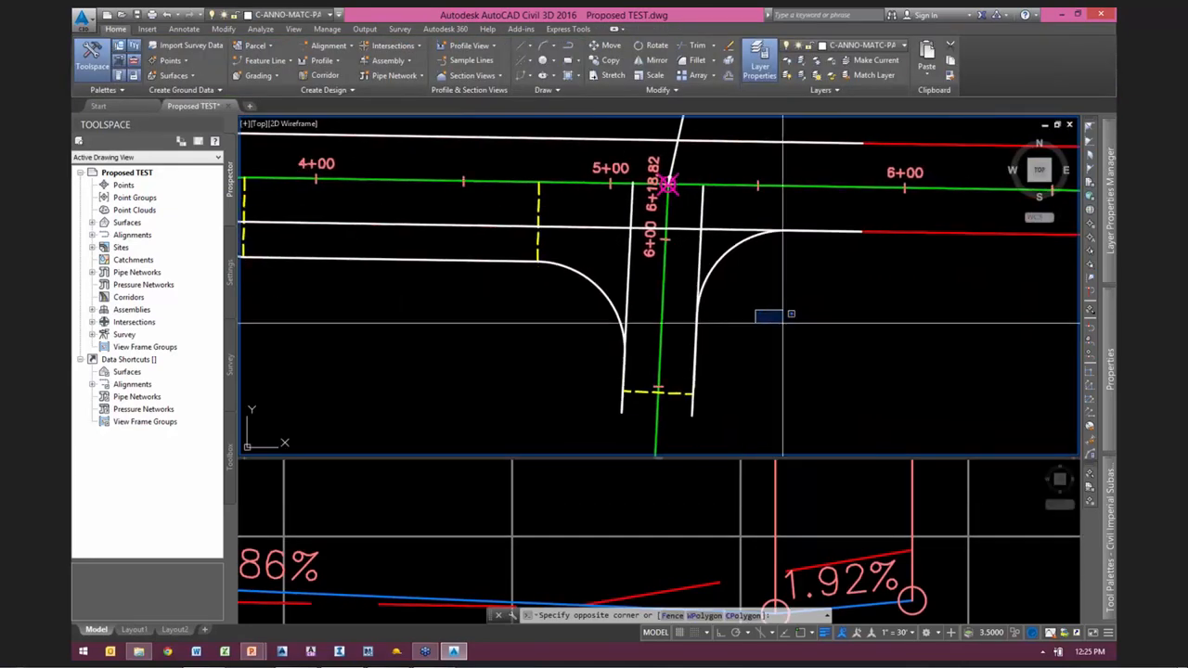
pyautogui.press('Escape')
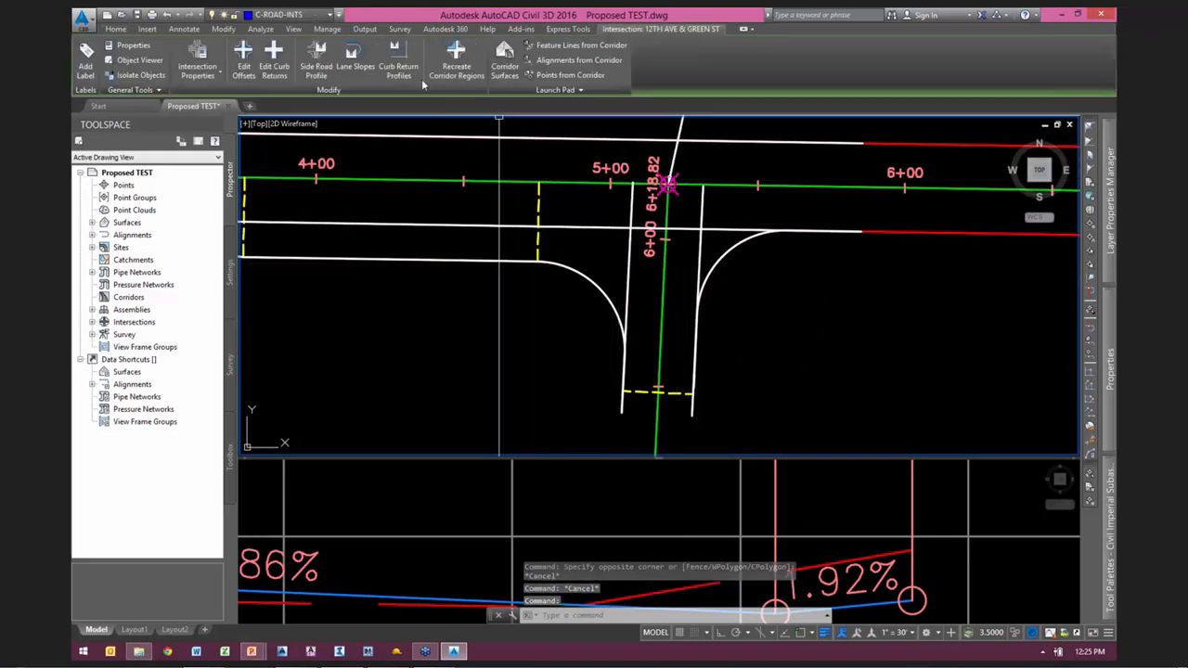
# Step: Open the intersection's curb return profile parameters and highlight the SE quadrant's extension length along the incoming lane in plan
pyautogui.click(398, 64)
pyautogui.moveTo(306, 332); pyautogui.dragTo(278, 318)
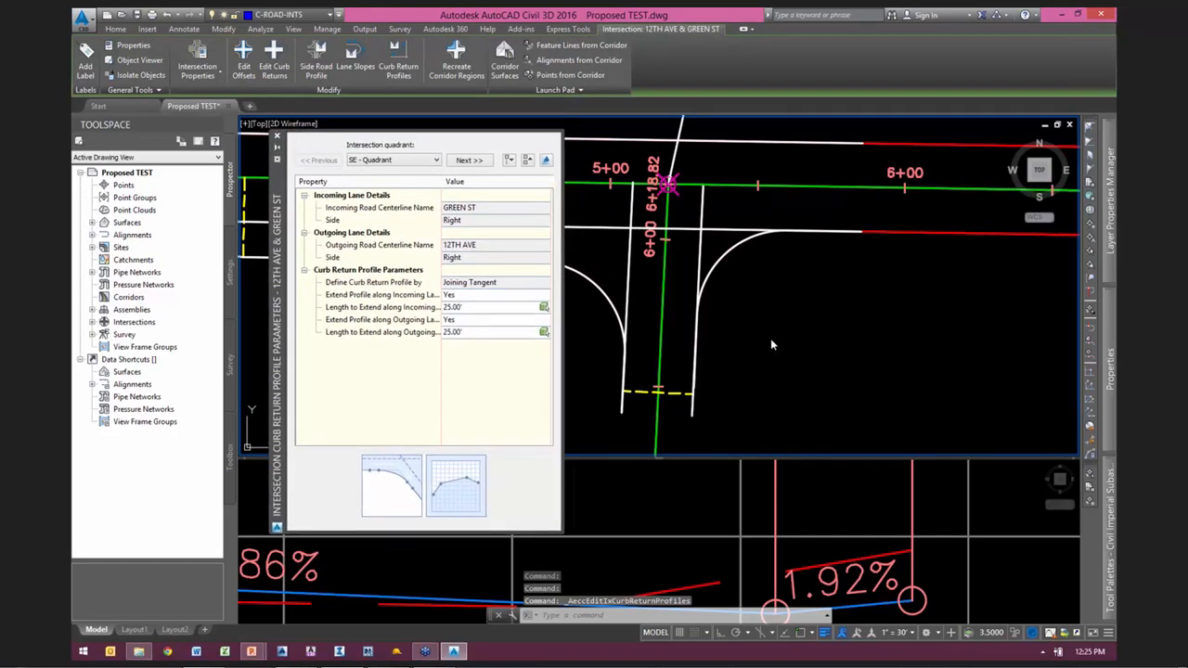
pyautogui.scroll(2, 743, 323)
pyautogui.moveTo(743, 323); pyautogui.dragTo(989, 356, button='middle')
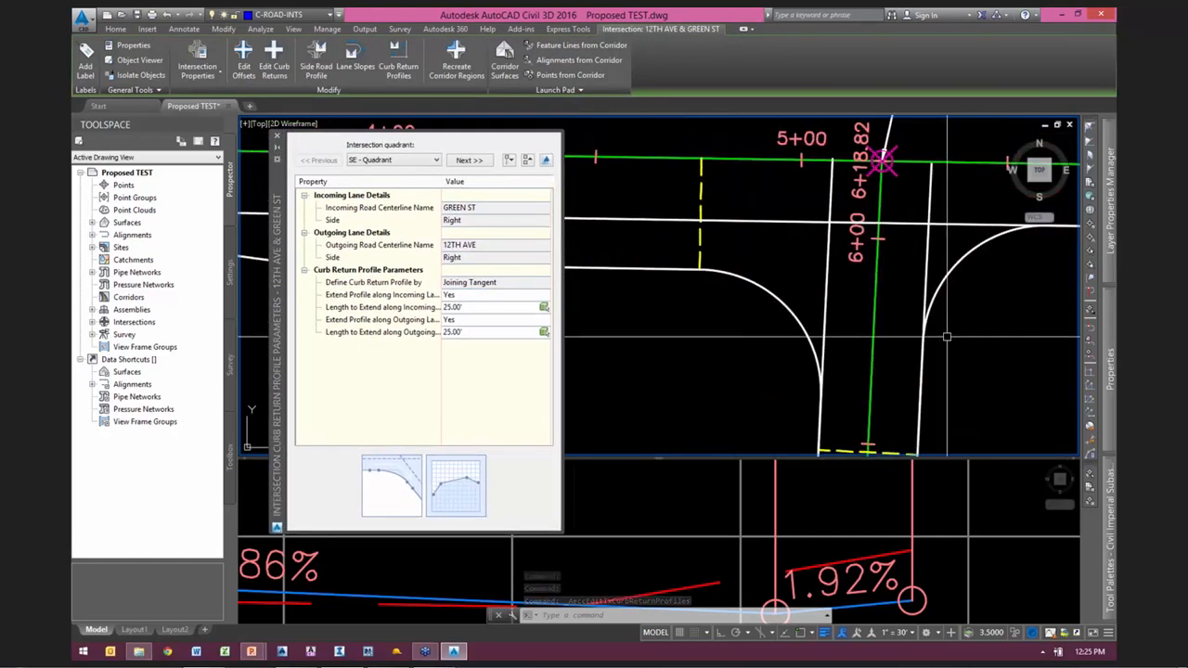
pyautogui.scroll(-4, 957, 316)
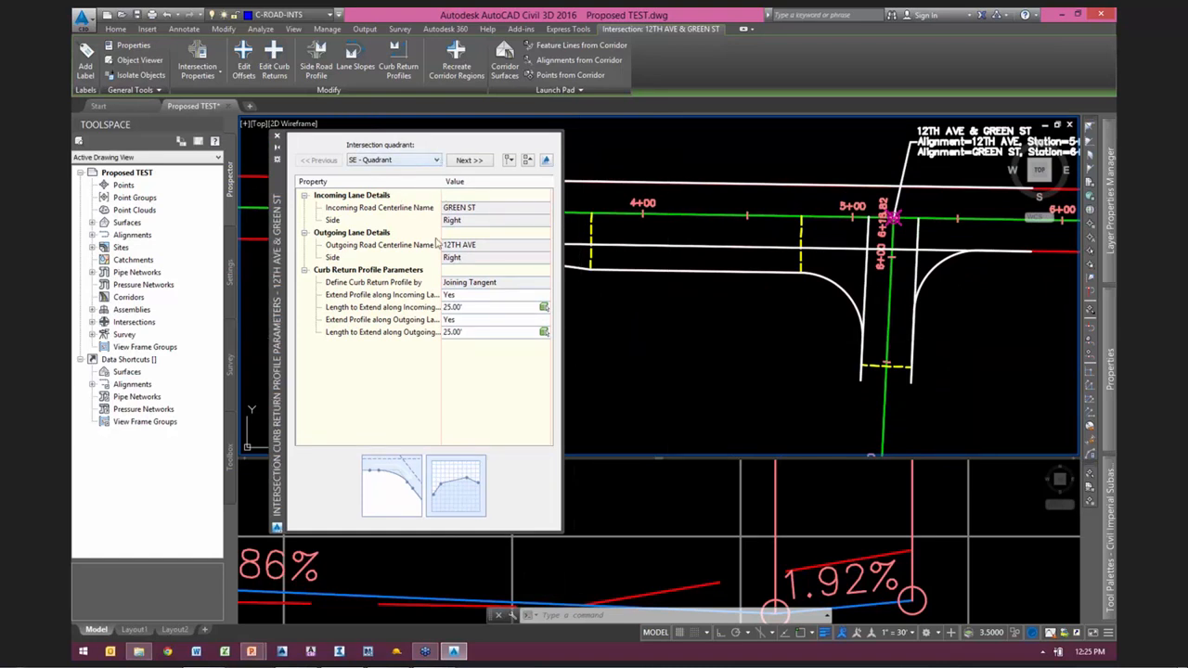
pyautogui.click(369, 312)
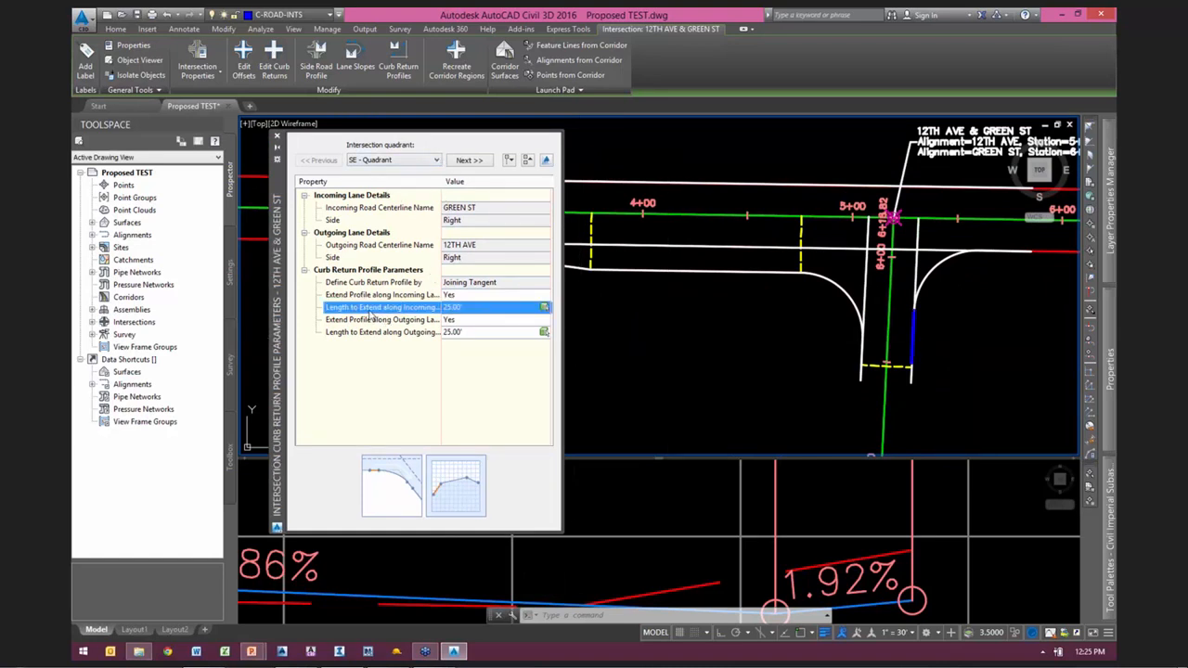
# Step: Switch to the SW quadrant, highlight its extension length along the outgoing lane, and widen the property column to read full names
pyautogui.click(467, 162)
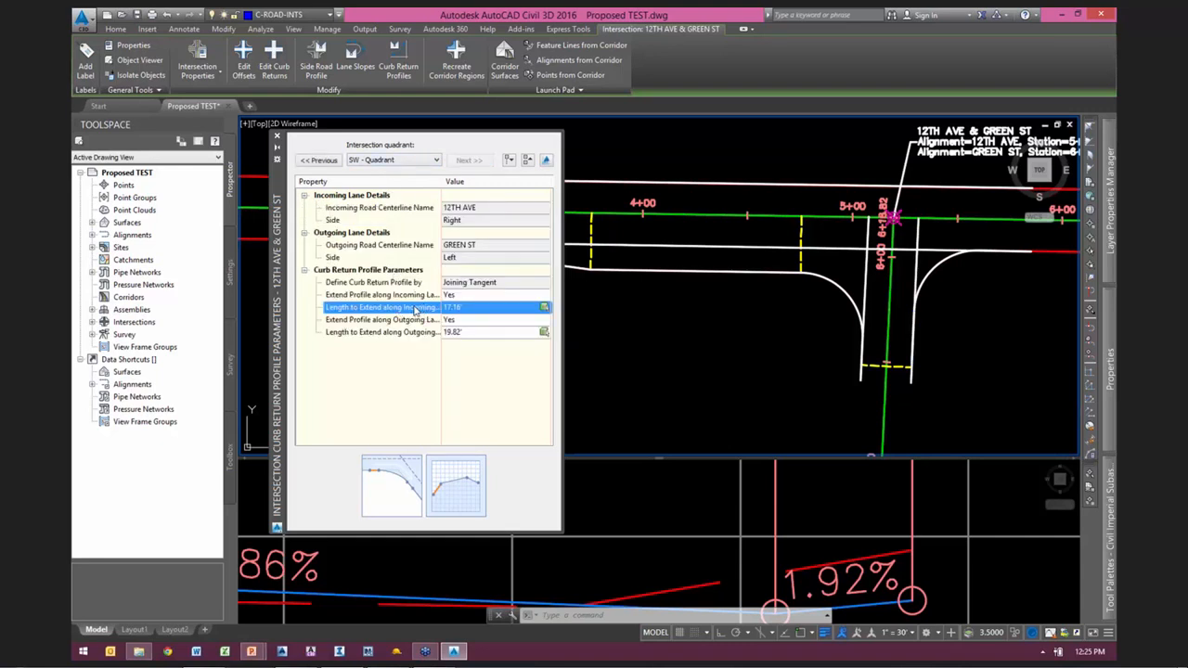
pyautogui.click(357, 334)
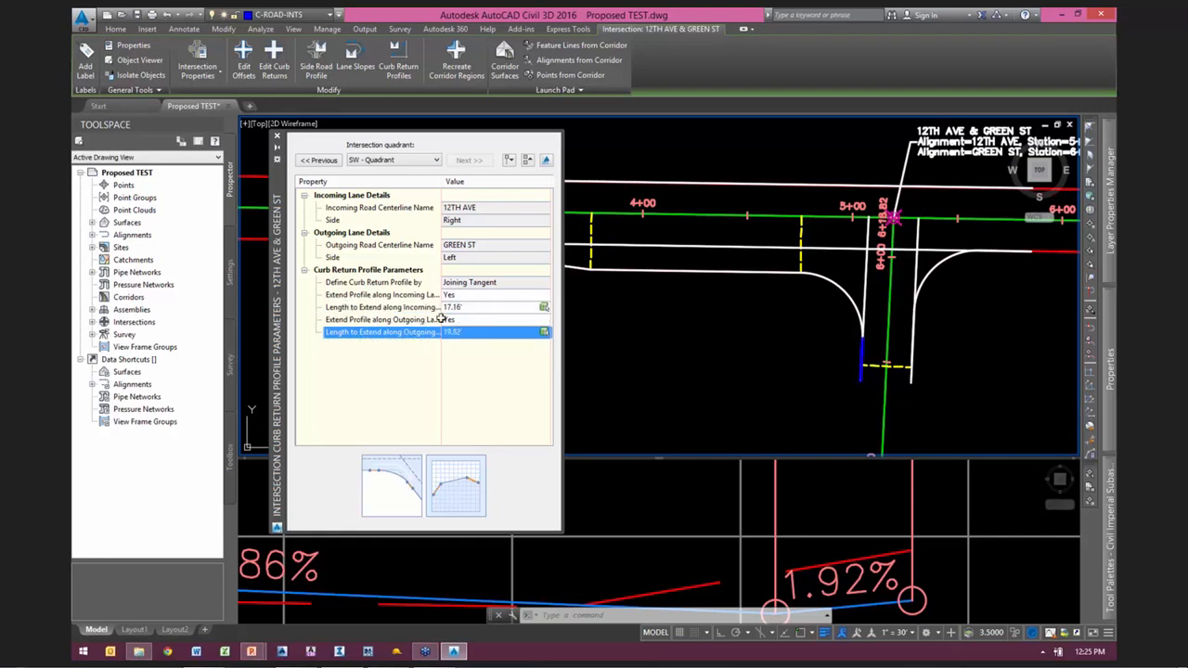
pyautogui.moveTo(442, 182); pyautogui.dragTo(481, 202)
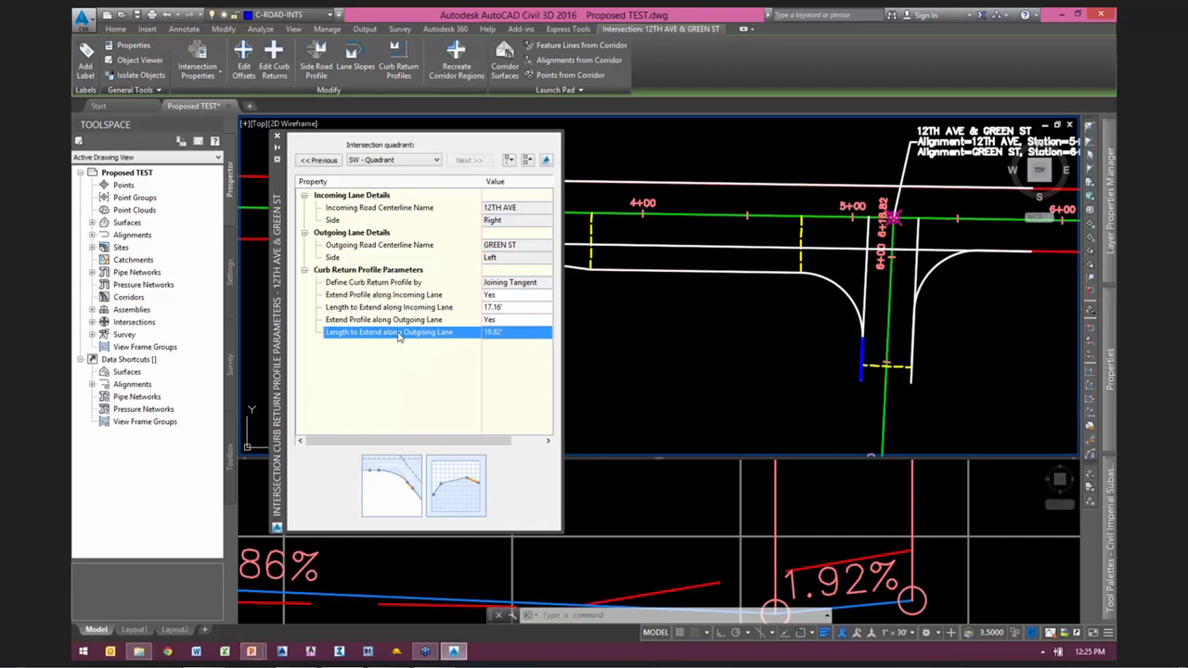
# Step: Select the SW quadrant curb return alignment and examine its extension along GREEN ST past the yellow dashed line
pyautogui.scroll(5, 864, 367)
pyautogui.scroll(-2, 892, 319)
pyautogui.moveTo(883, 321); pyautogui.dragTo(793, 367, button='middle')
pyautogui.press('Escape')
pyautogui.click(717, 227)
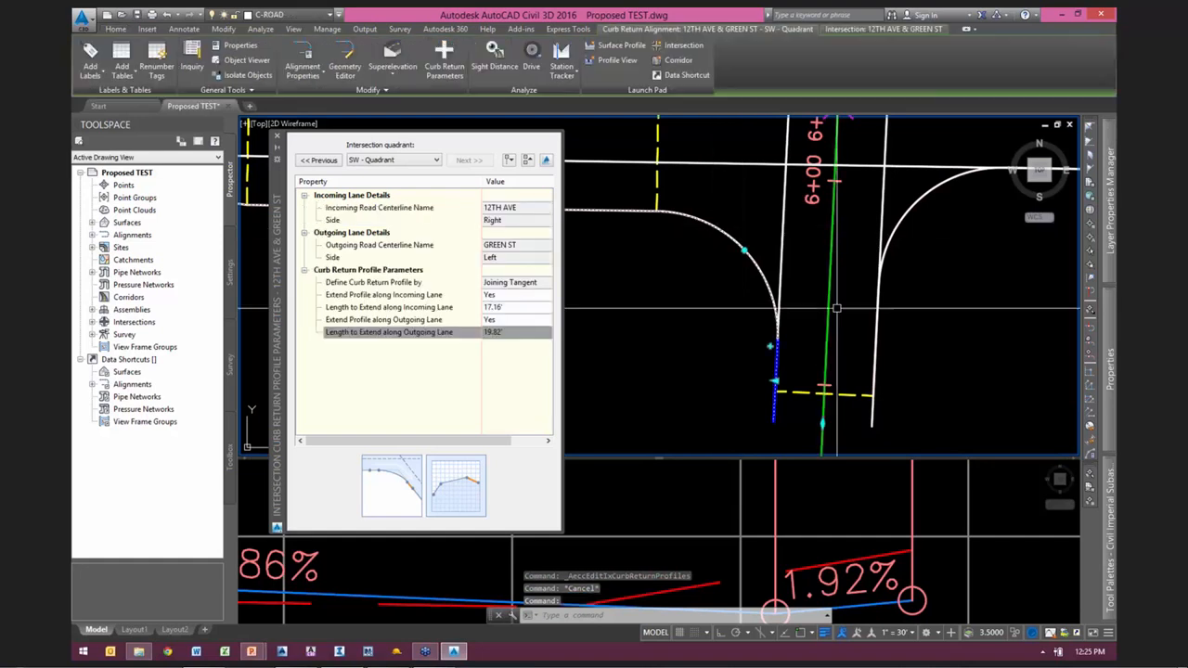
pyautogui.press('ctrl')
pyautogui.press('ctrl')
pyautogui.press('ctrl')
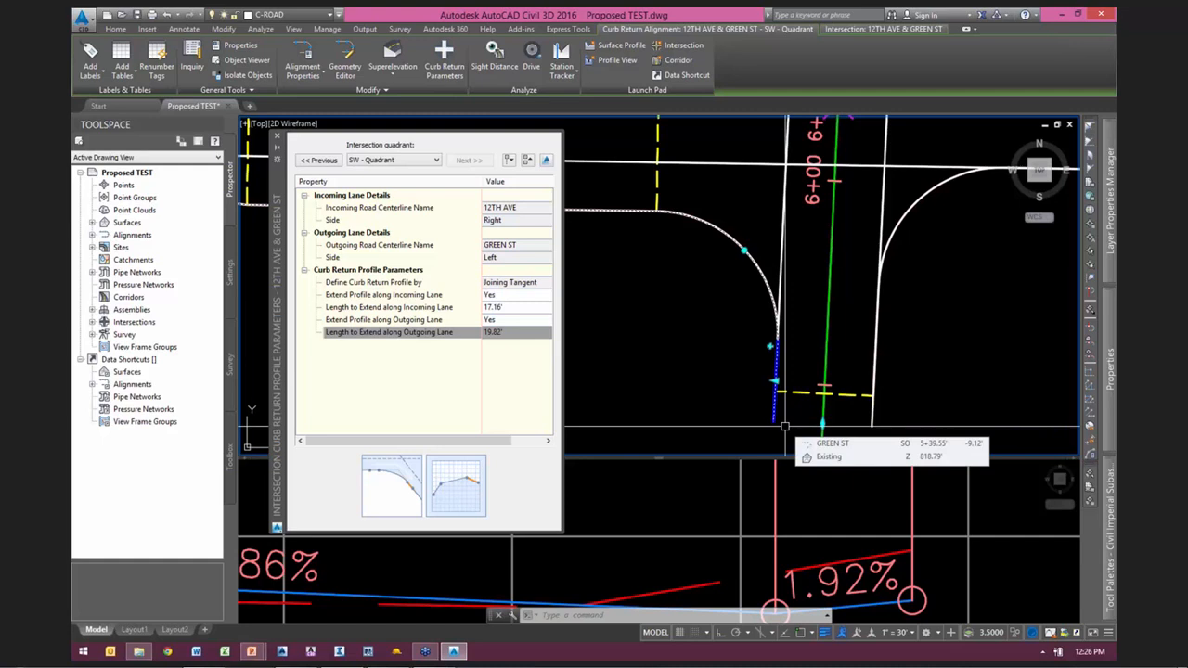
# Step: Define the SW outgoing lane extension length by picking from the curb curve's end to the yellow dashed line's endpoint, with object snaps on
pyautogui.moveTo(930, 375); pyautogui.dragTo(865, 341, button='middle')
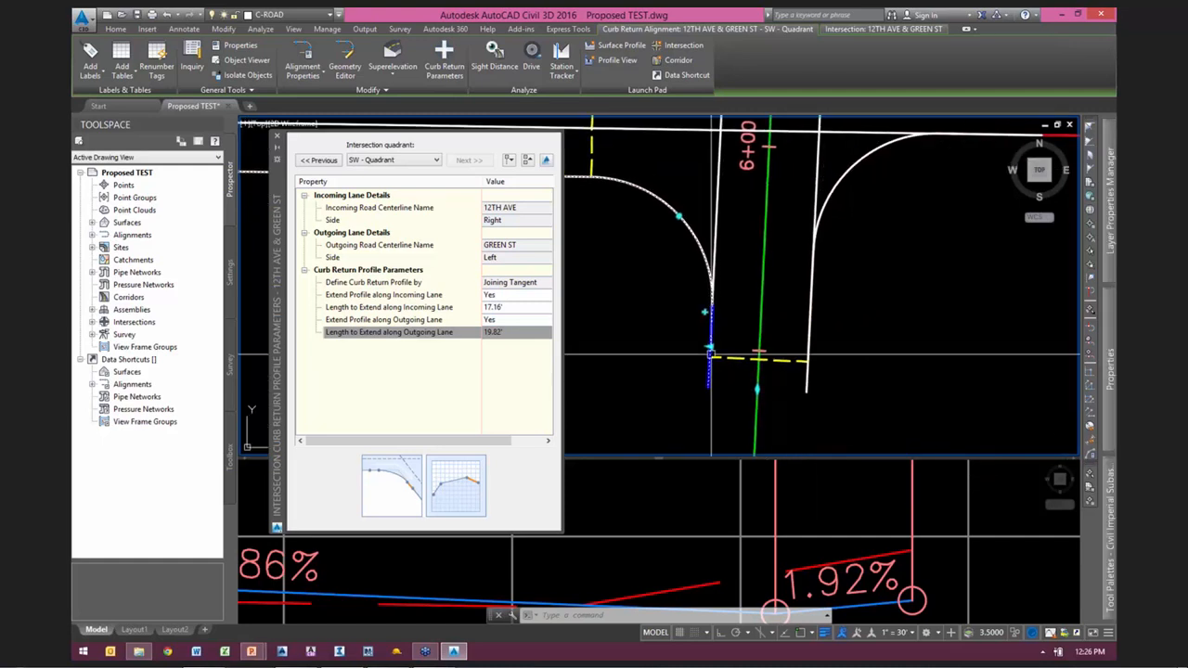
pyautogui.click(526, 333)
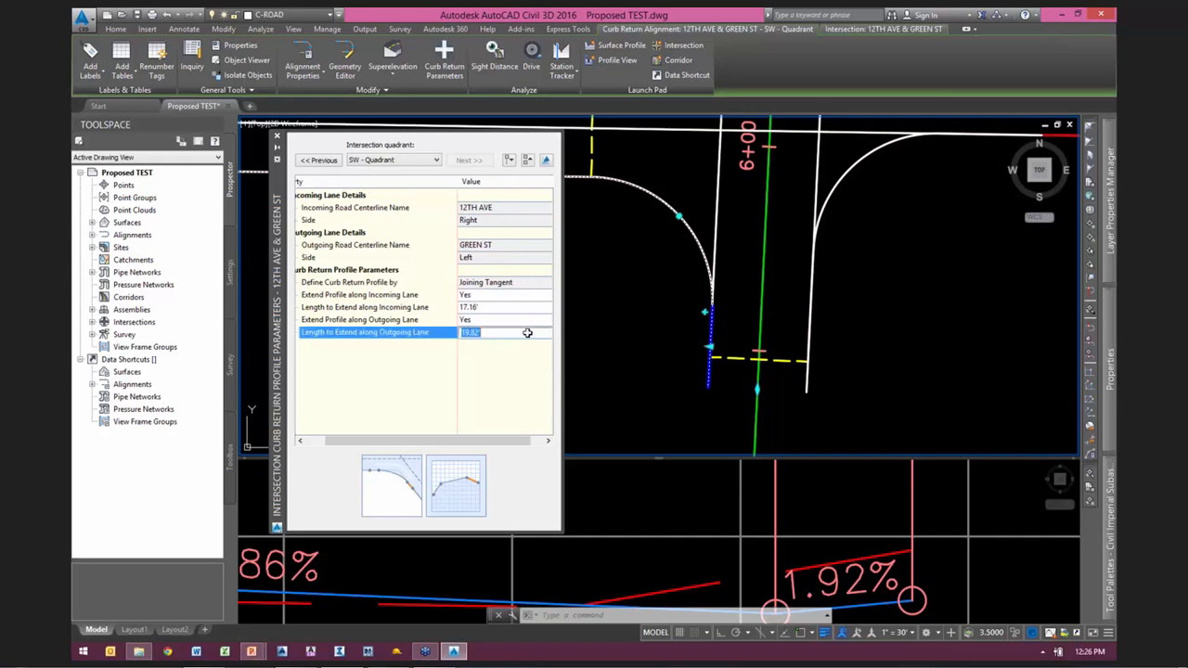
pyautogui.moveTo(508, 443); pyautogui.dragTo(521, 444)
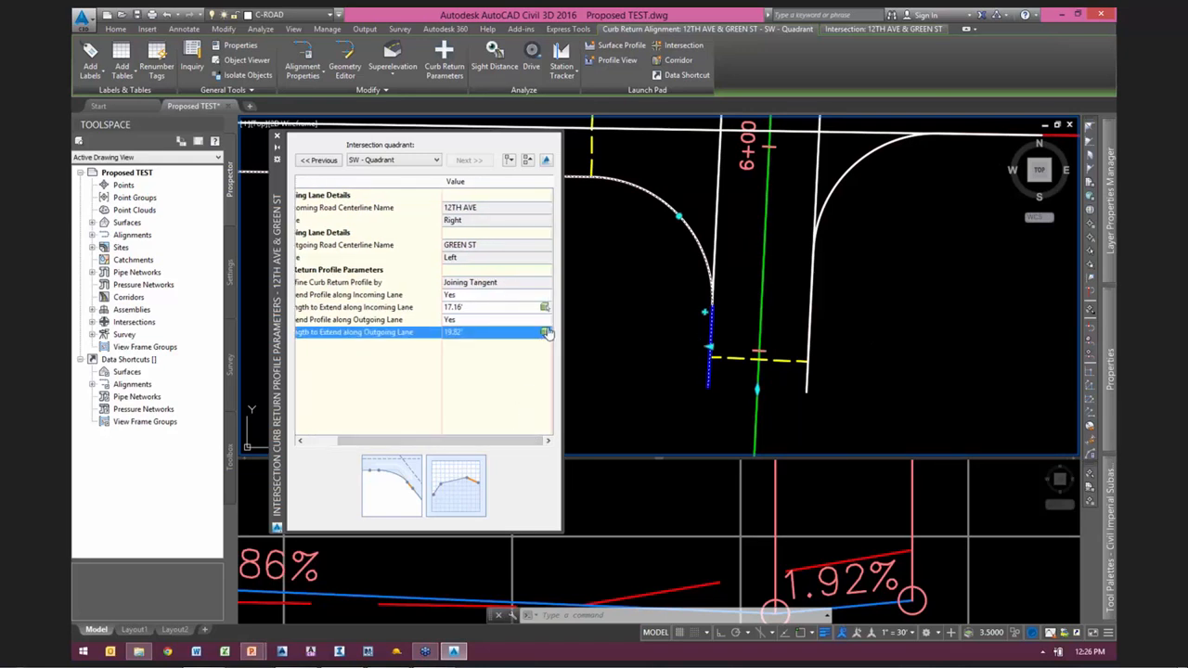
pyautogui.click(547, 334)
pyautogui.scroll(2, 711, 316)
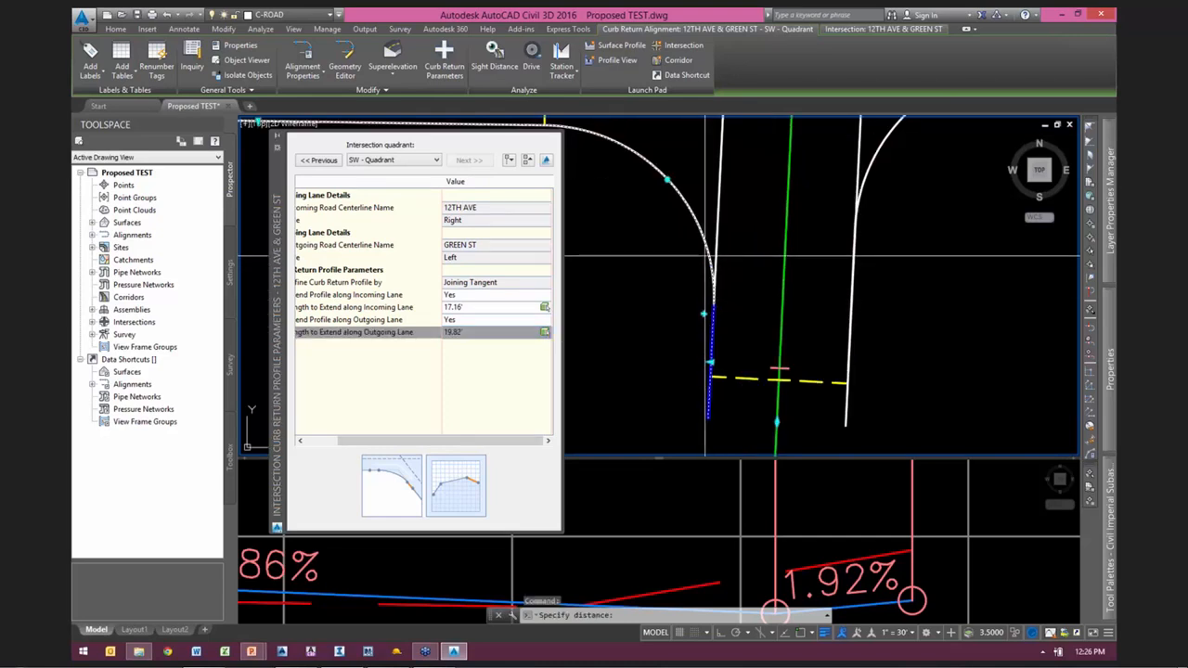
pyautogui.press('F3')
pyautogui.click(713, 305)
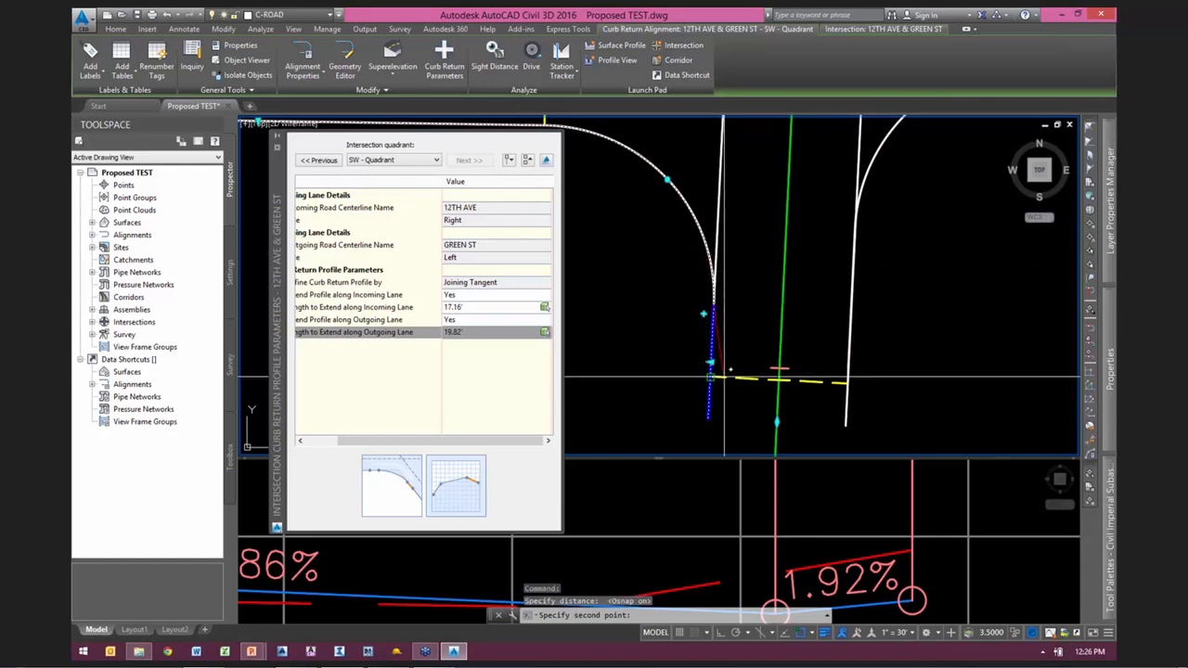
pyautogui.scroll(2, 727, 371)
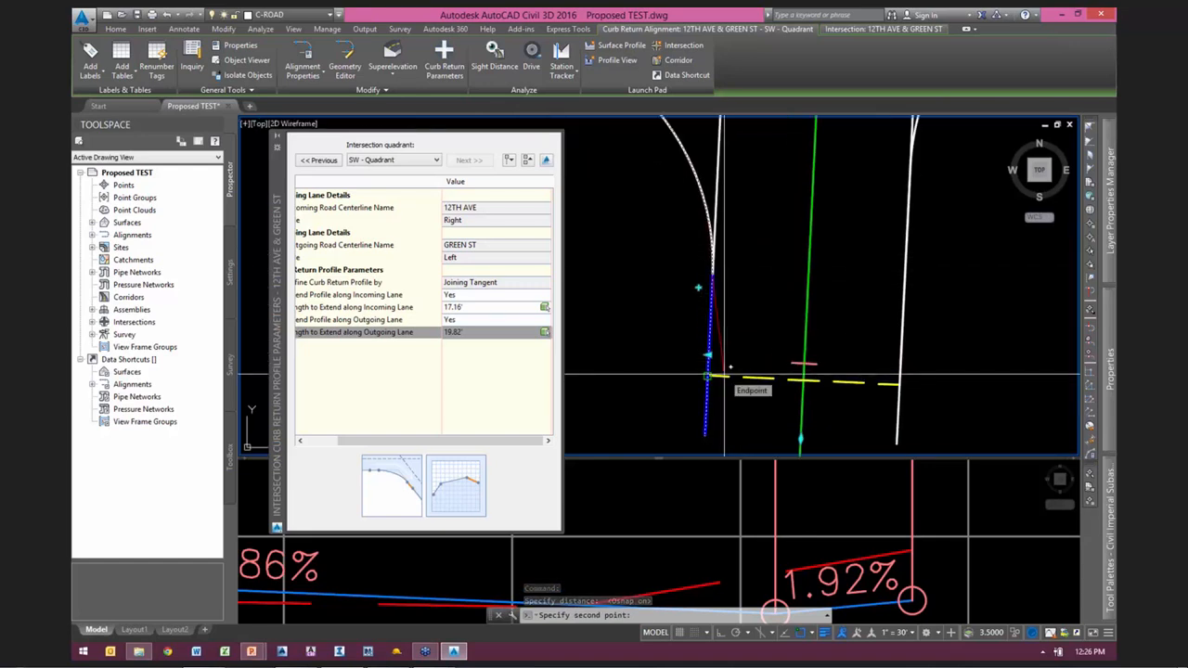
pyautogui.click(723, 375)
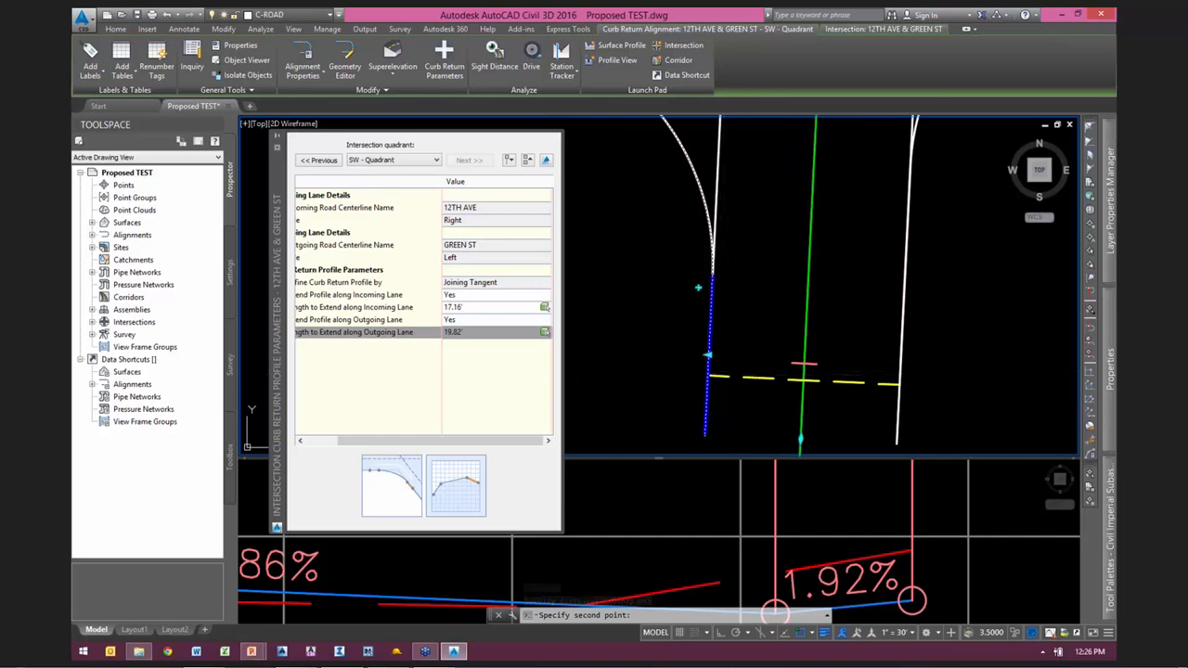
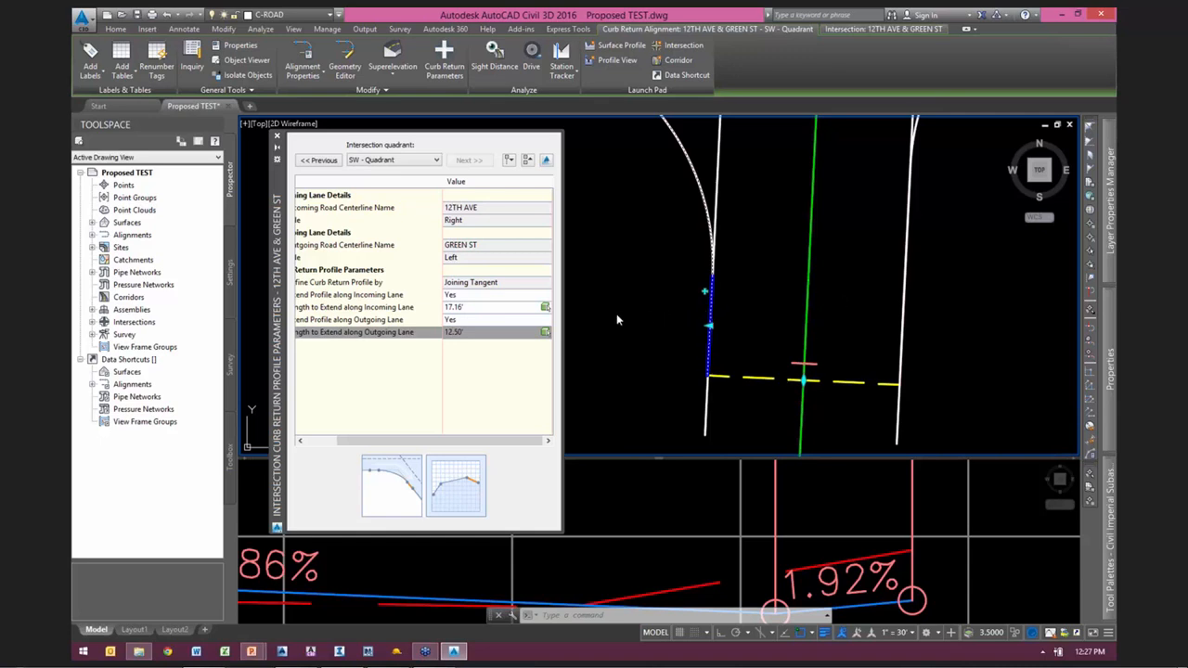
# Step: Close the intersection's curb return profile parameters and clear the curb return alignment selection
pyautogui.click(276, 139)
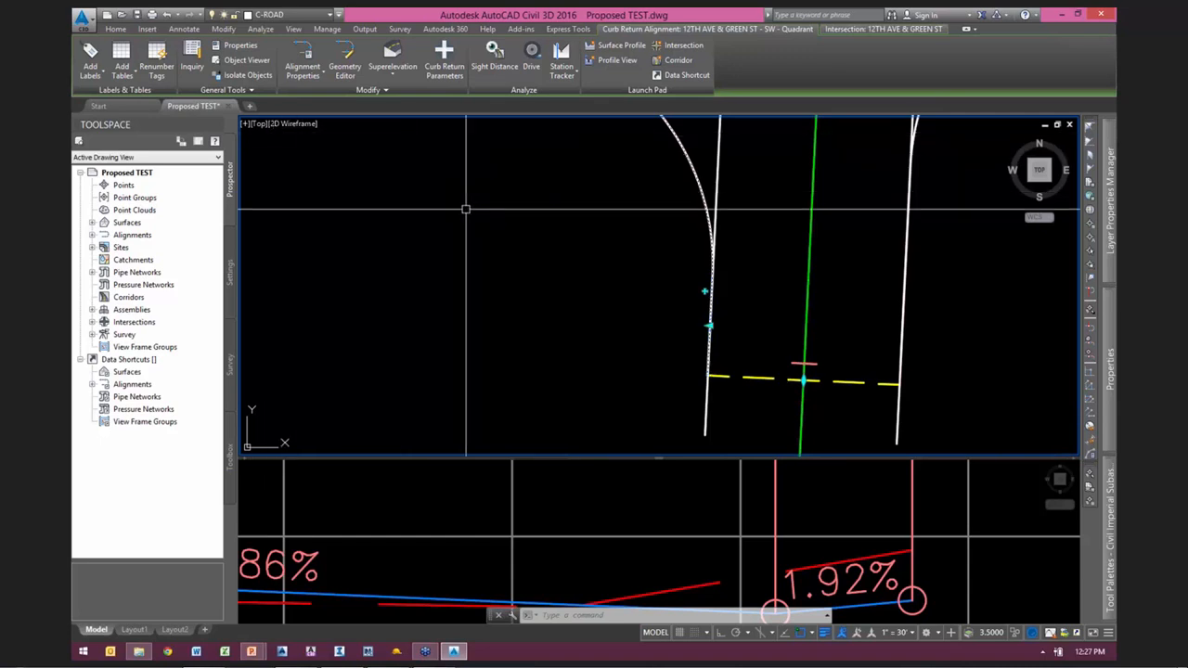
pyautogui.scroll(-2, 523, 232)
pyautogui.press('Escape')
pyautogui.press('Escape')
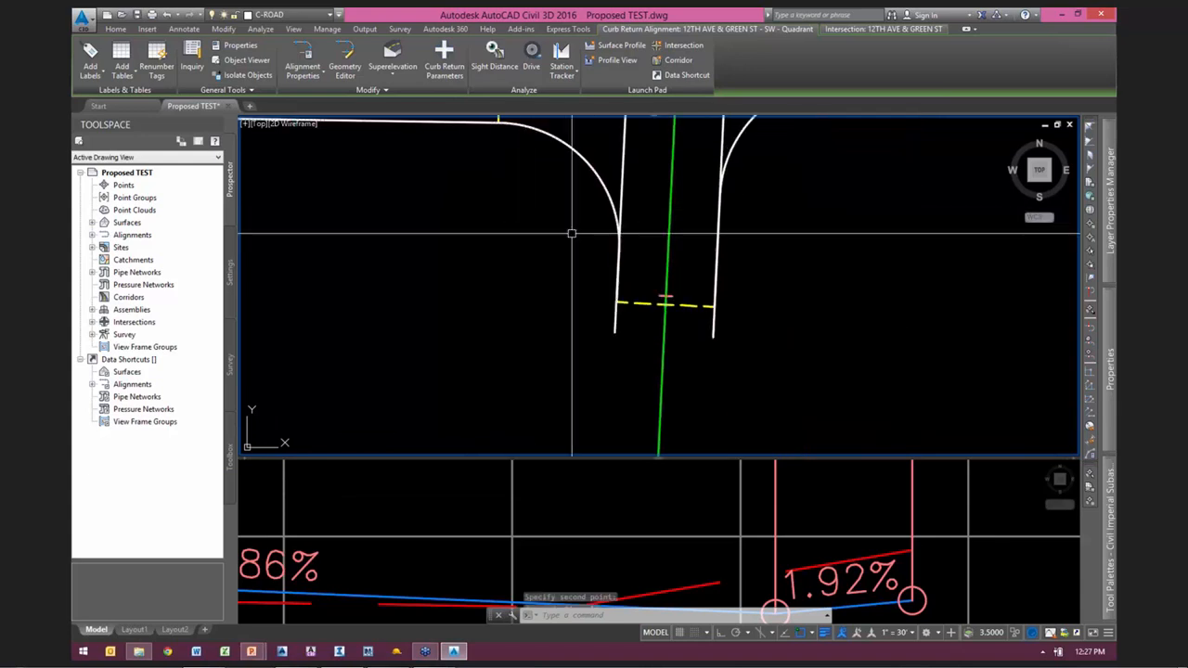
# Step: Start Recreate Corridor Regions for the 12TH AVE & GREEN ST intersection and widen its settings to read the full assembly names
pyautogui.moveTo(652, 278); pyautogui.dragTo(584, 327, button='middle')
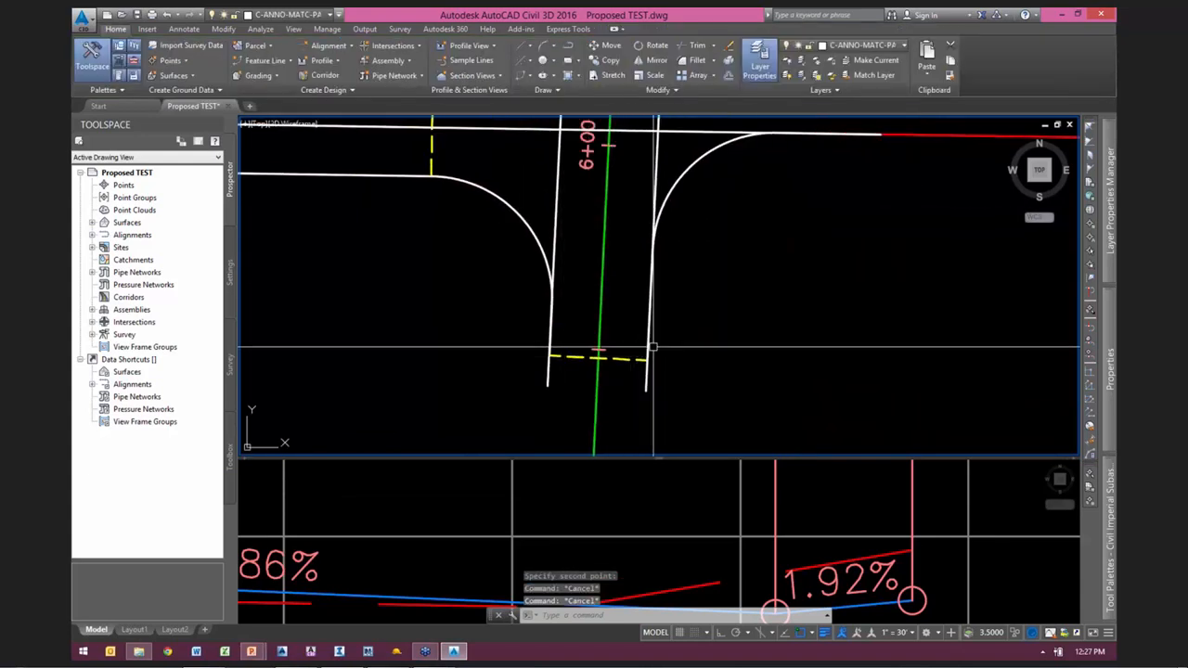
pyautogui.scroll(-2, 684, 332)
pyautogui.moveTo(747, 277); pyautogui.dragTo(708, 314, button='middle')
pyautogui.scroll(-1, 708, 313)
pyautogui.scroll(3, 643, 264)
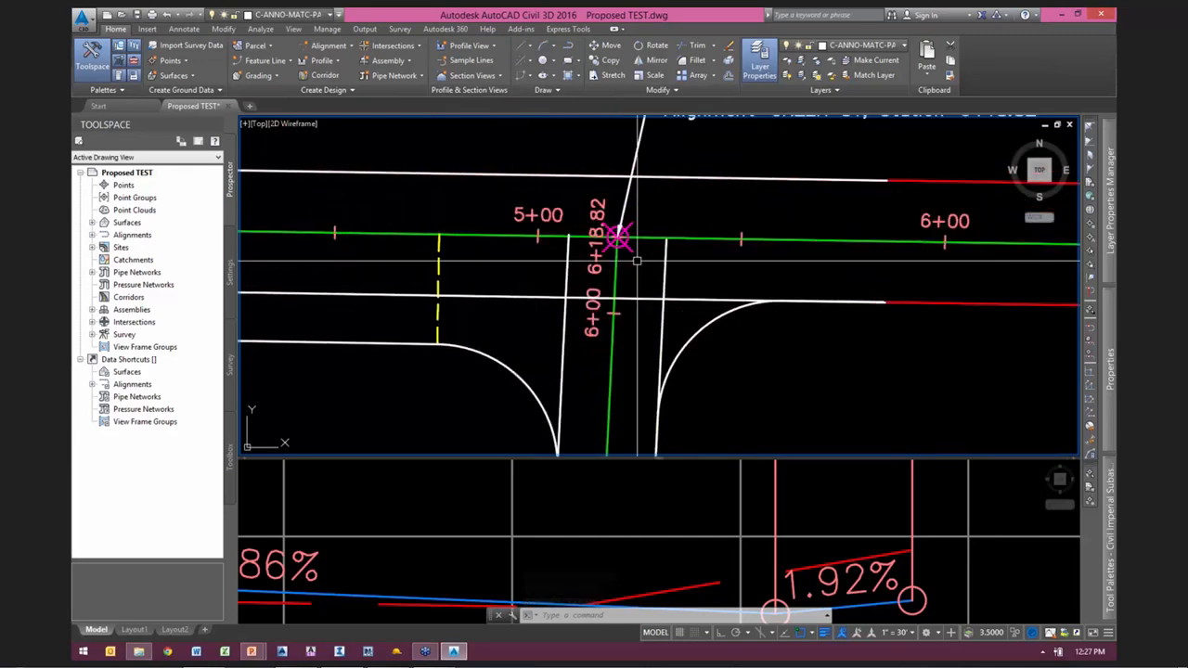
pyautogui.click(631, 249)
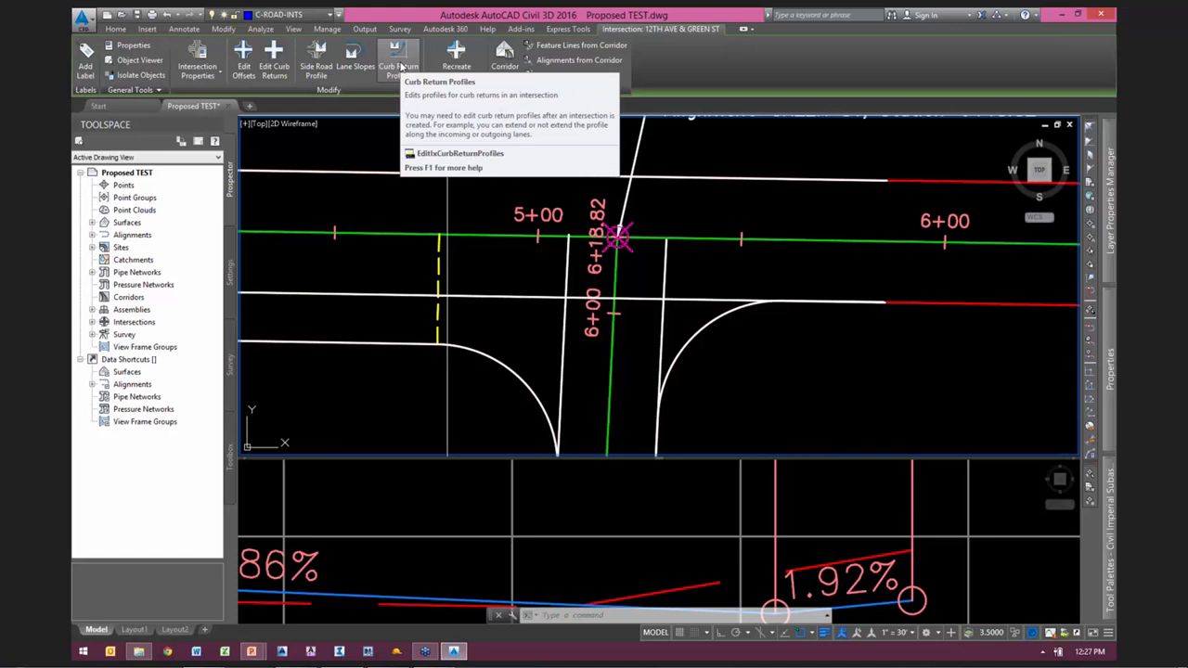
pyautogui.click(467, 68)
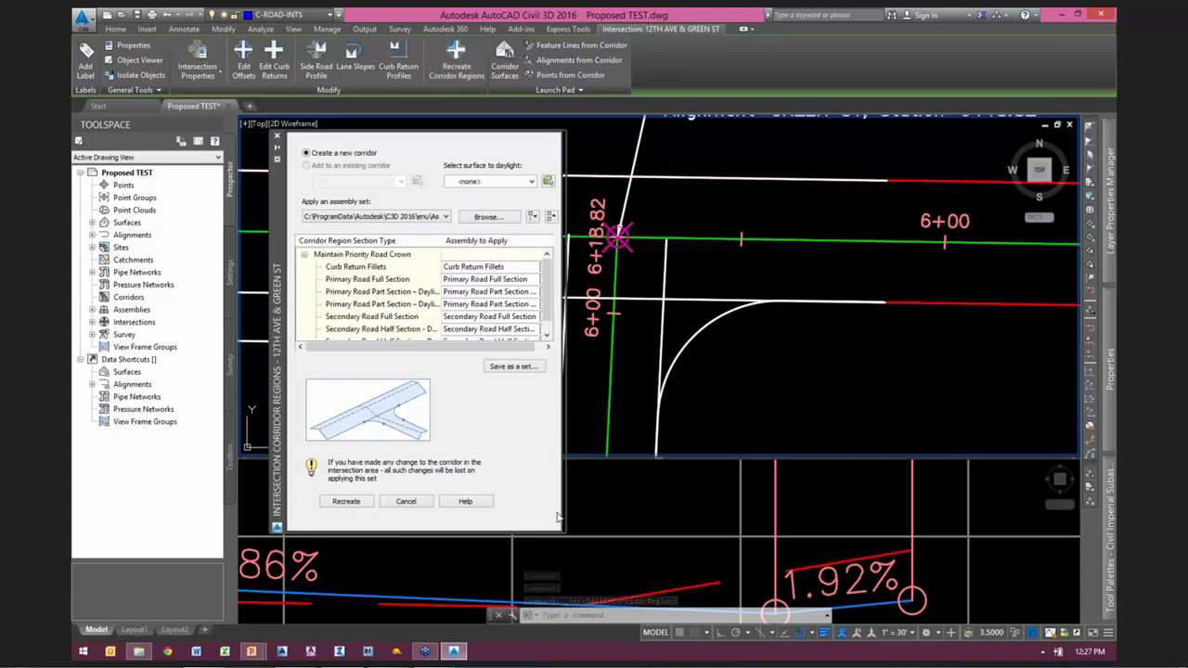
pyautogui.moveTo(561, 532); pyautogui.dragTo(664, 526)
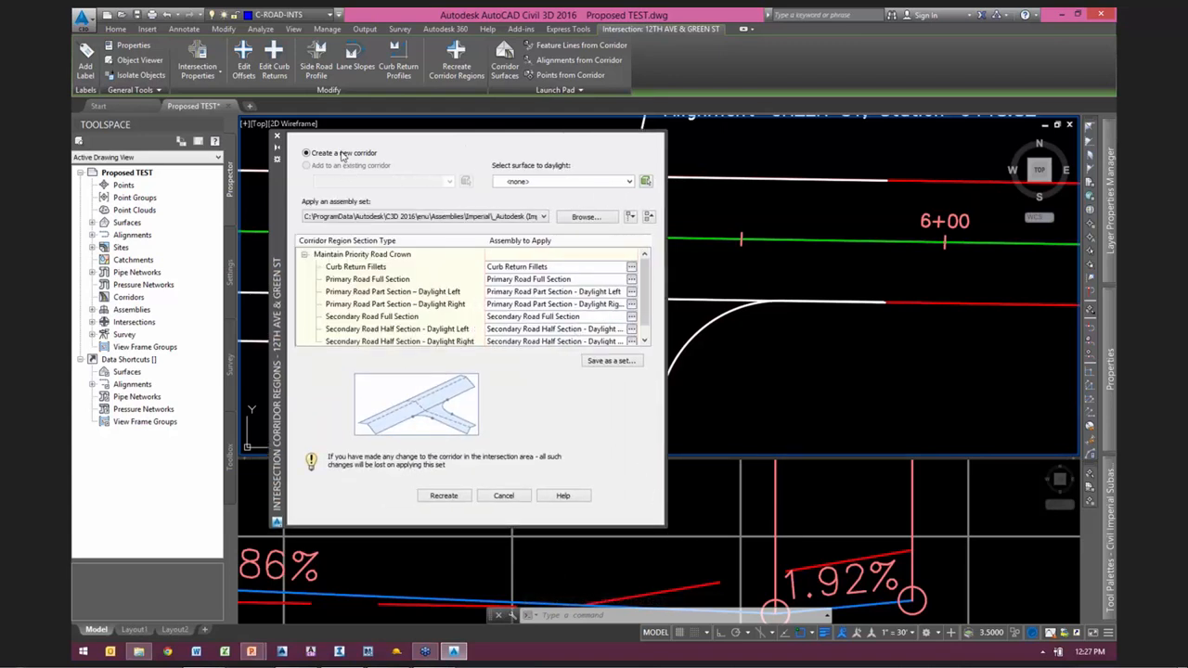
# Step: Set the daylight surface to Existing, check the Curb Return Fillets and Secondary Road Half Section - Daylight Right assemblies, and recreate the regions as a new corridor
pyautogui.click(572, 183)
pyautogui.click(533, 200)
pyautogui.click(370, 268)
pyautogui.click(360, 341)
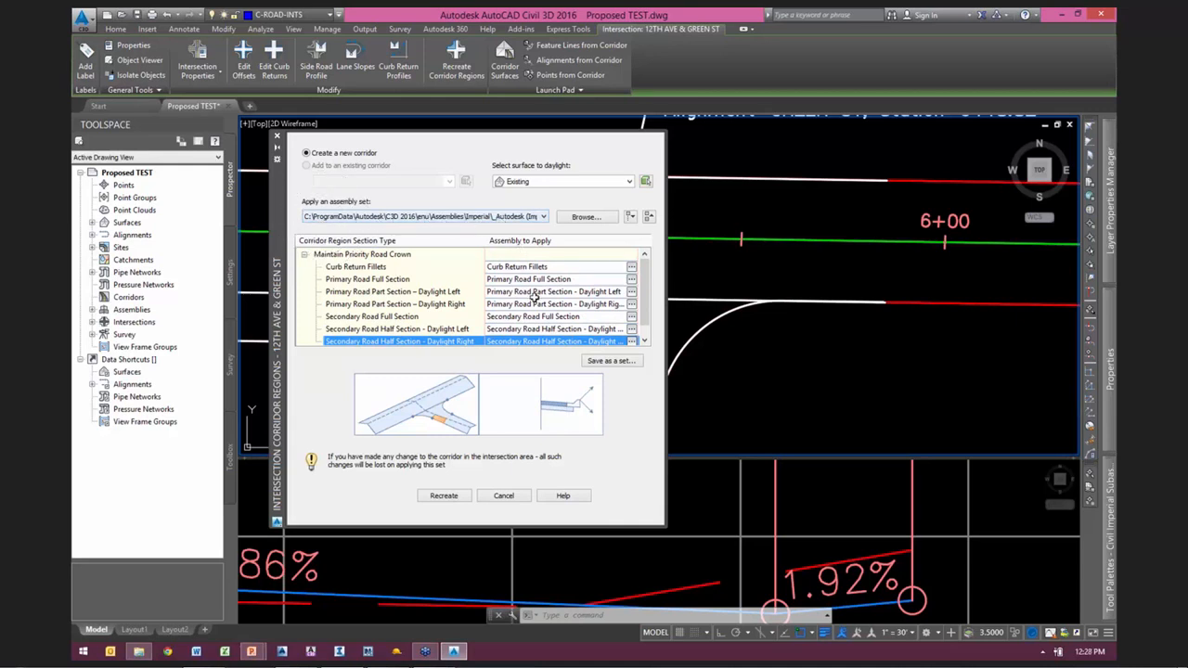
pyautogui.click(443, 501)
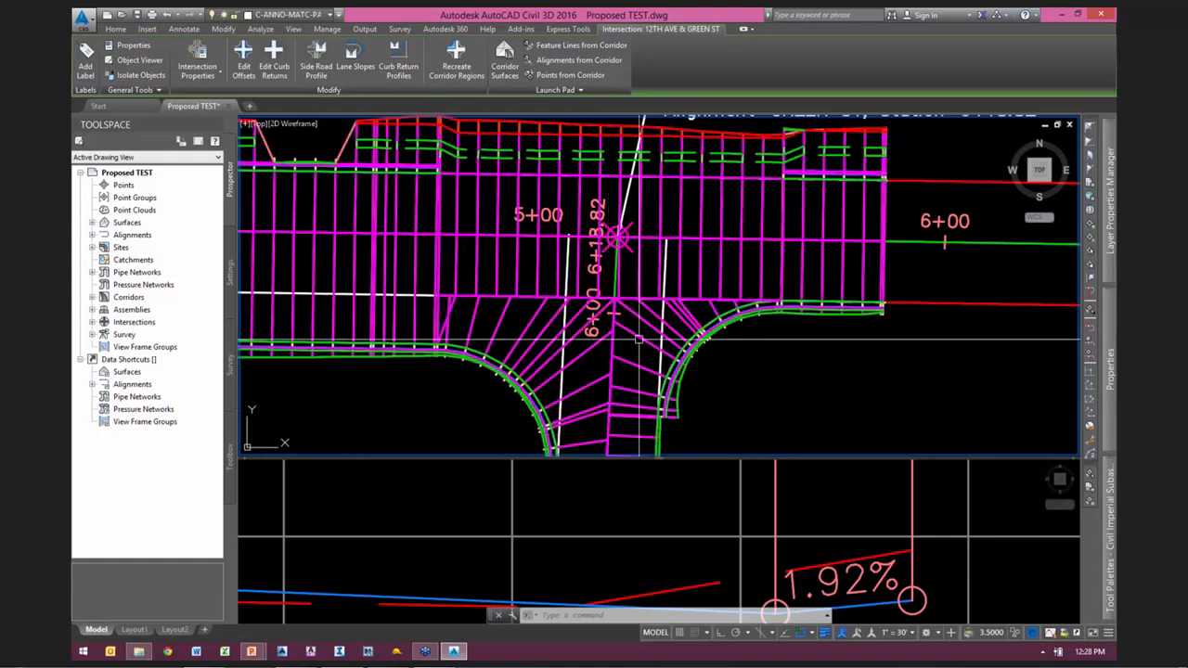
# Step: Split model space into two vertical viewports, with the wider one framing the new corridor at the 12TH AVE & GREEN ST intersection
pyautogui.scroll(-3, 664, 310)
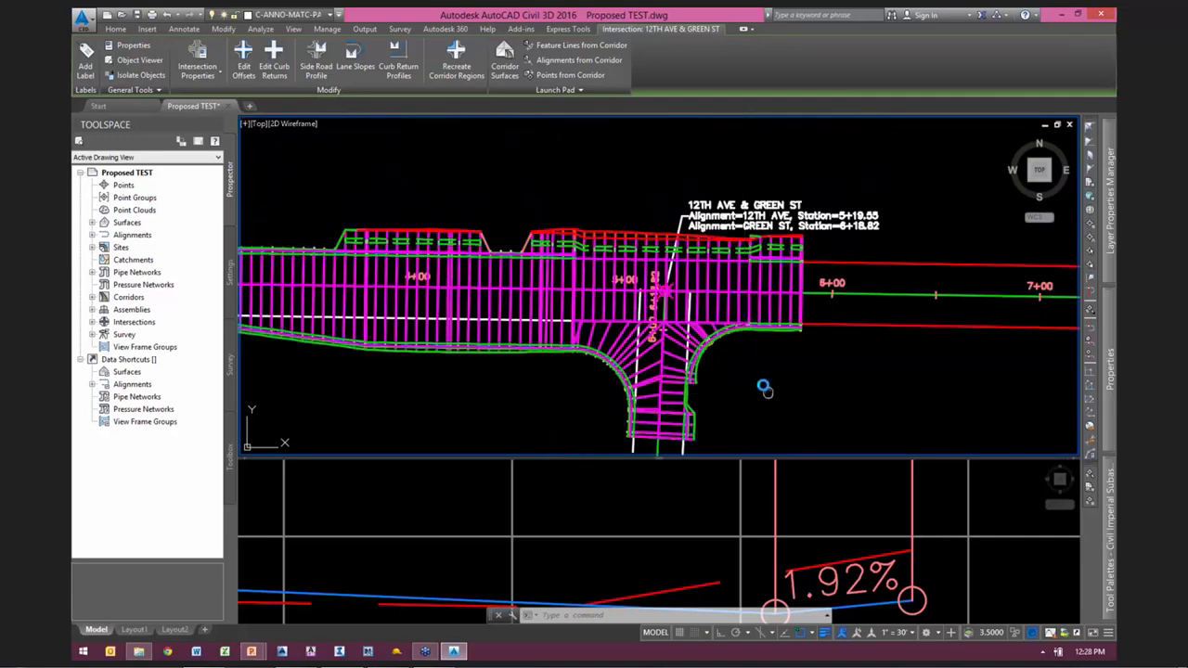
pyautogui.click(244, 123)
pyautogui.moveTo(278, 155)
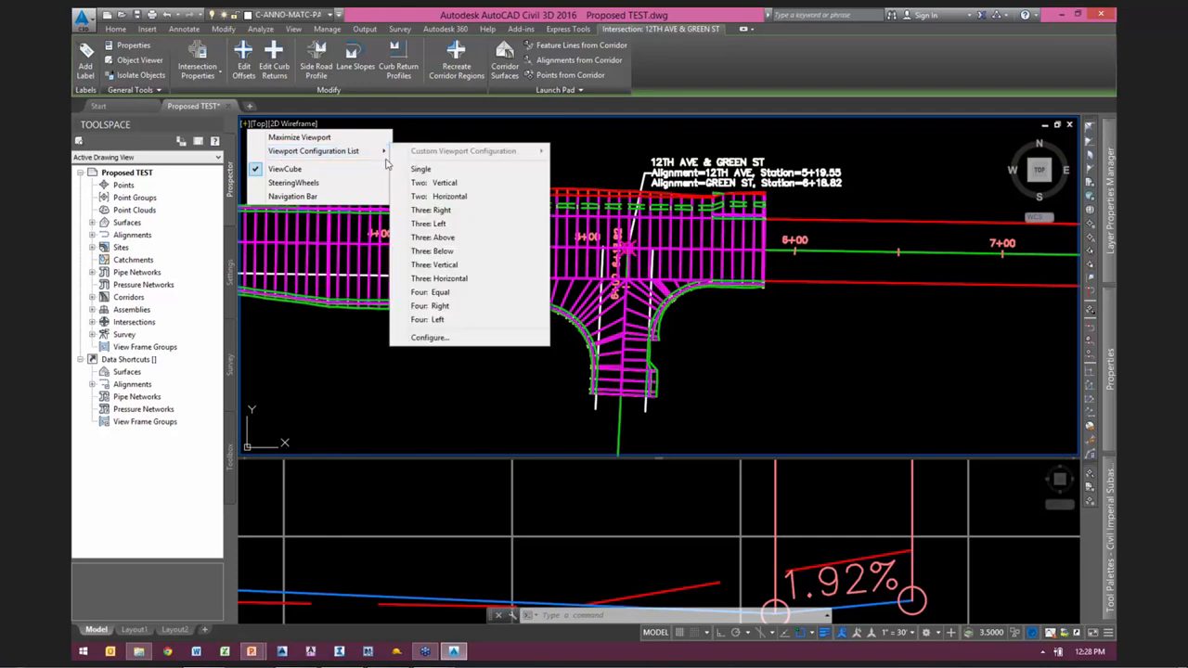
pyautogui.click(446, 185)
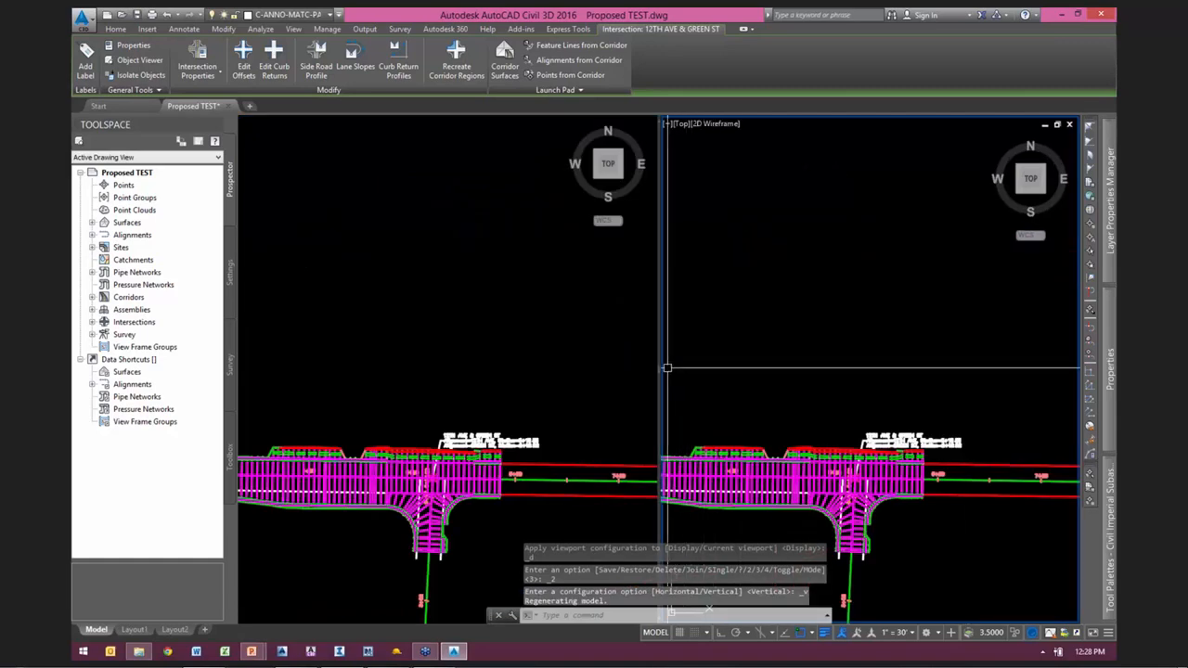
pyautogui.moveTo(660, 374); pyautogui.dragTo(854, 353)
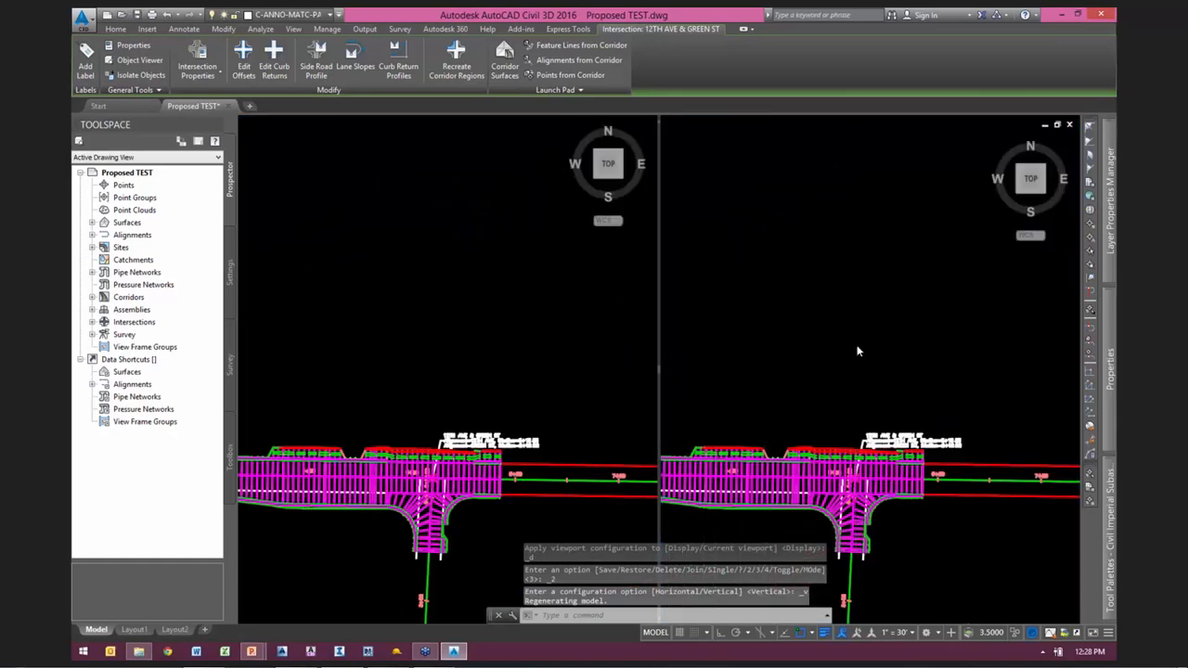
pyautogui.click(597, 368)
pyautogui.moveTo(597, 368); pyautogui.dragTo(638, 173, button='middle')
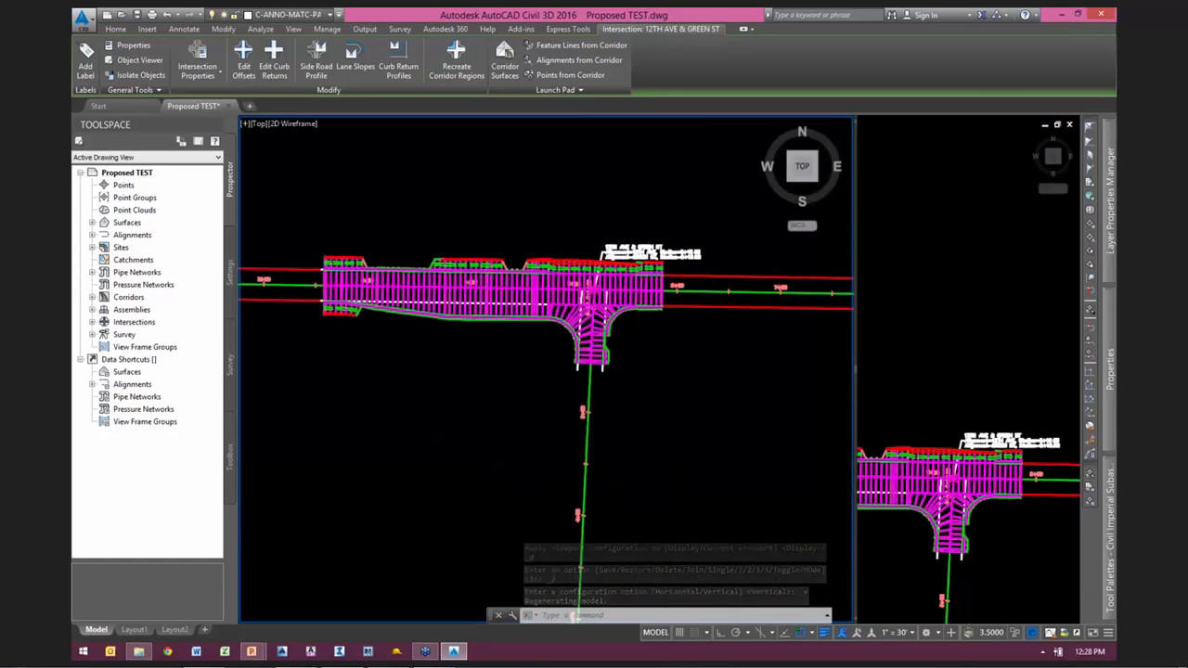
pyautogui.scroll(4, 613, 311)
pyautogui.moveTo(613, 311); pyautogui.dragTo(568, 319, button='middle')
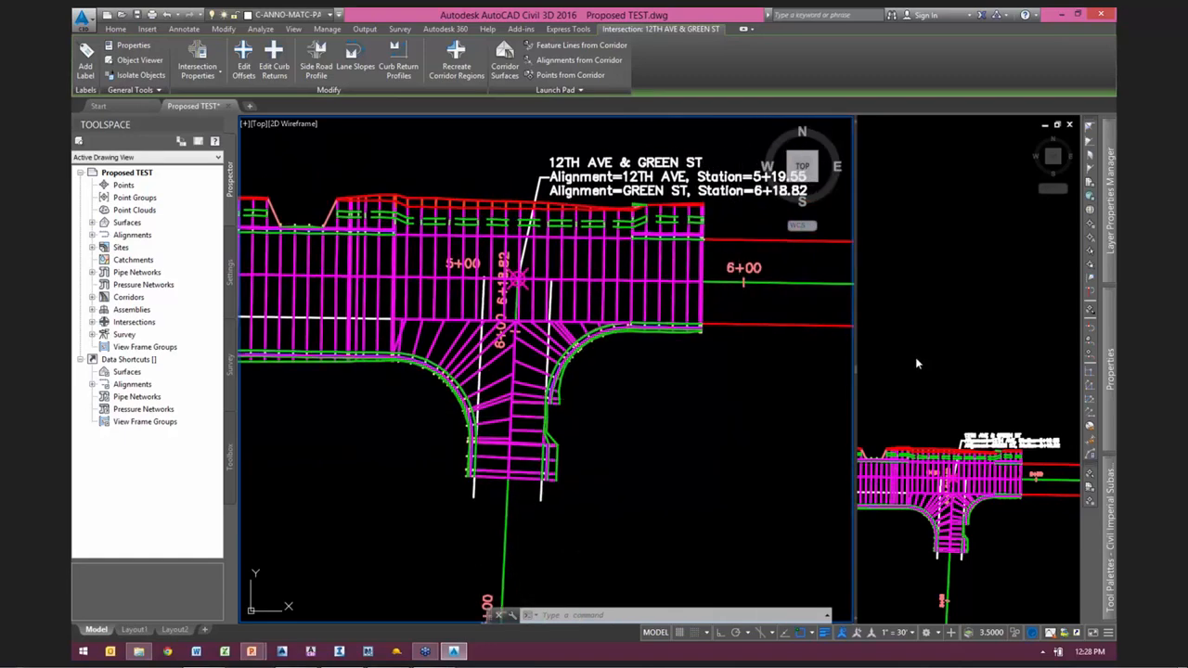
pyautogui.moveTo(857, 373); pyautogui.dragTo(795, 376)
# Step: Find the intersection's assemblies above the profile views in the narrower viewport and examine their cut and fill daylight slopes at the curb
pyautogui.click(905, 324)
pyautogui.scroll(-10, 888, 393)
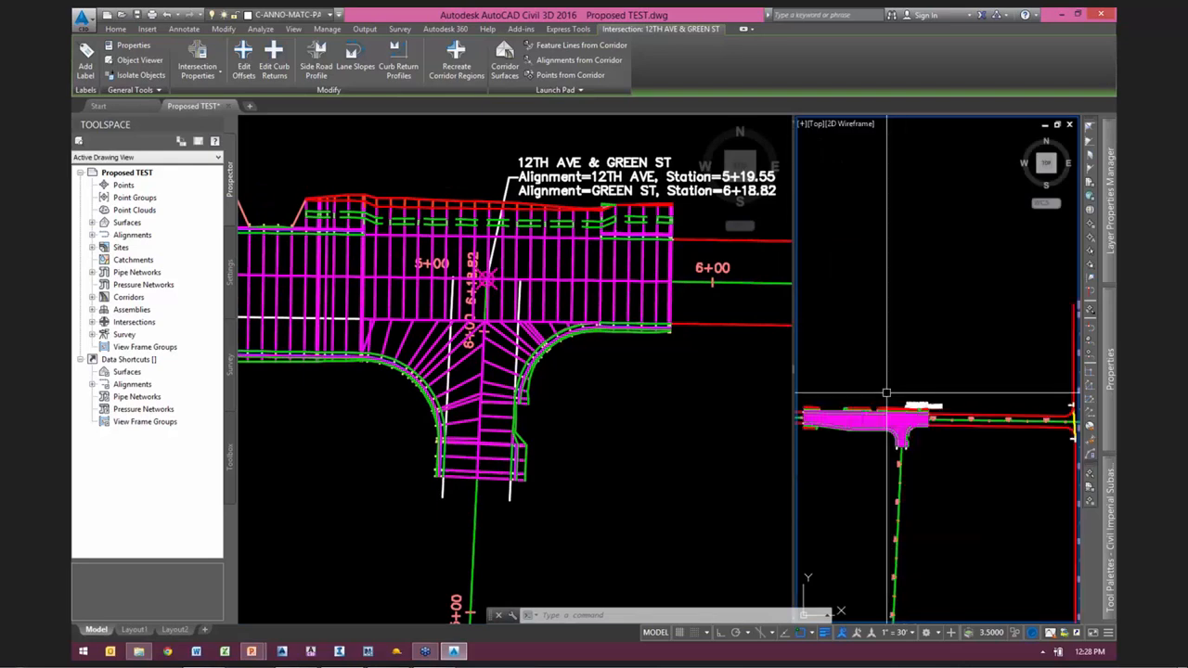
pyautogui.moveTo(982, 325); pyautogui.dragTo(776, 342, button='middle')
pyautogui.scroll(7, 930, 366)
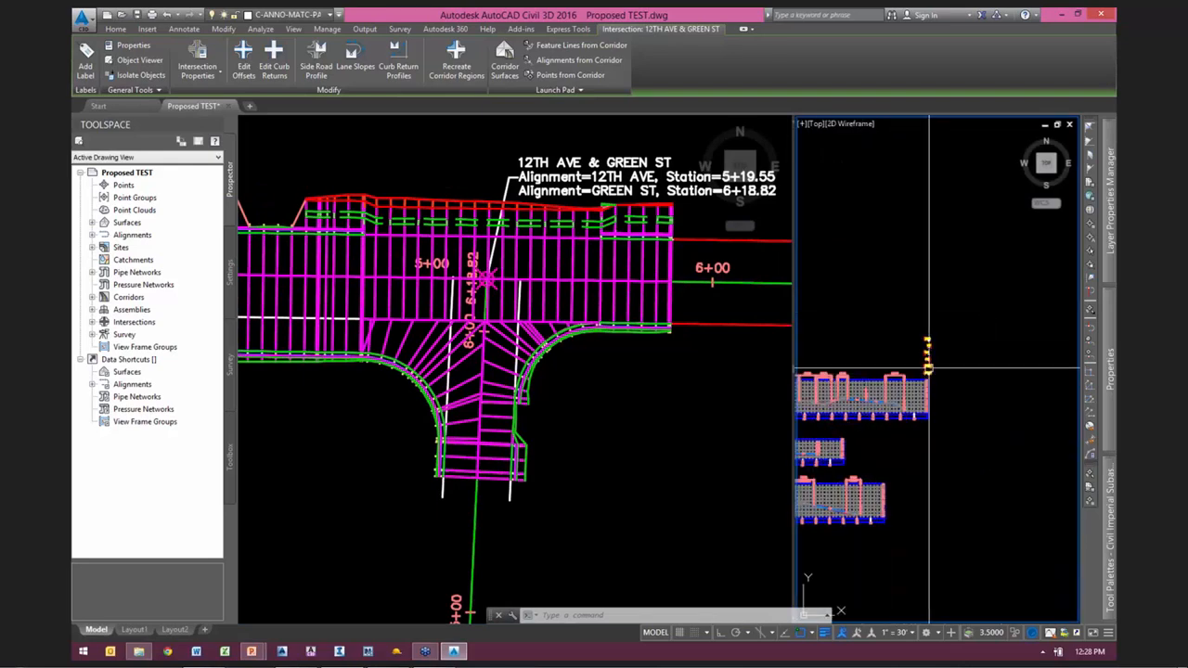
pyautogui.scroll(-6, 955, 393)
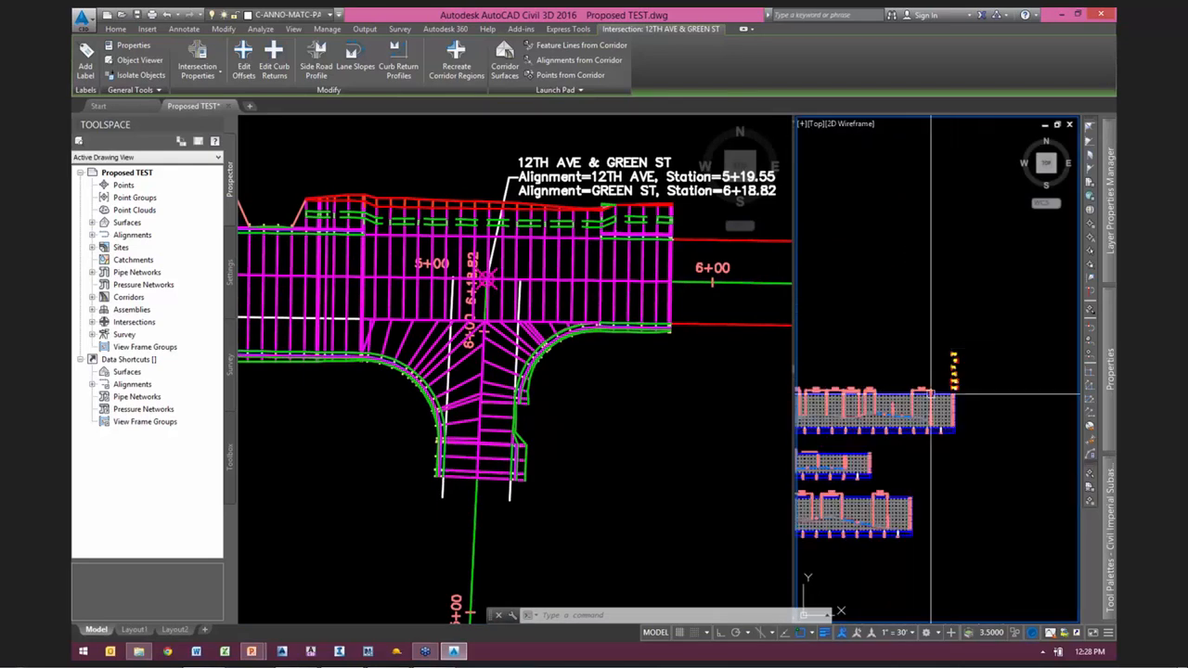
pyautogui.scroll(2, 967, 373)
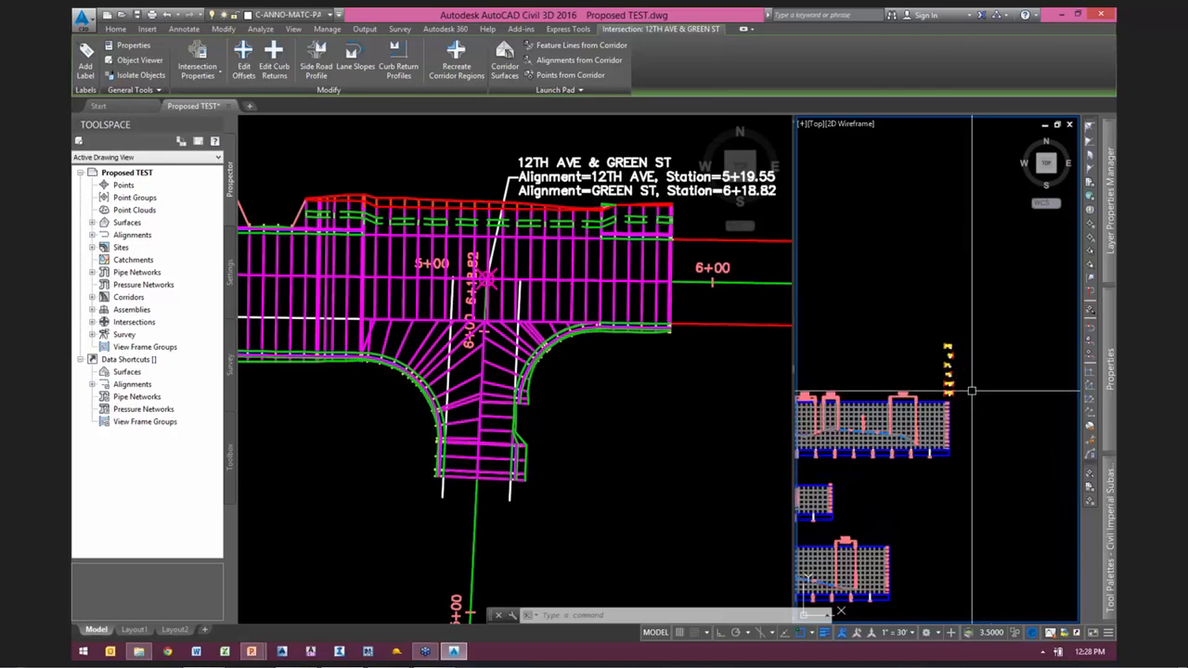
pyautogui.scroll(5, 970, 383)
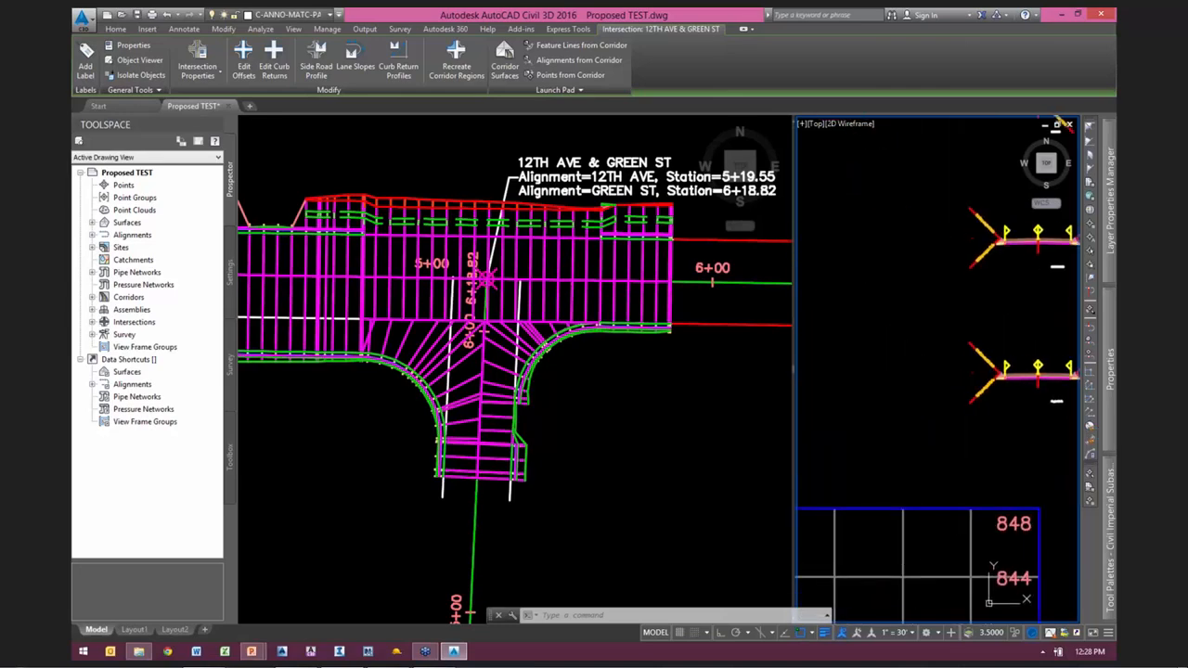
pyautogui.scroll(6, 937, 422)
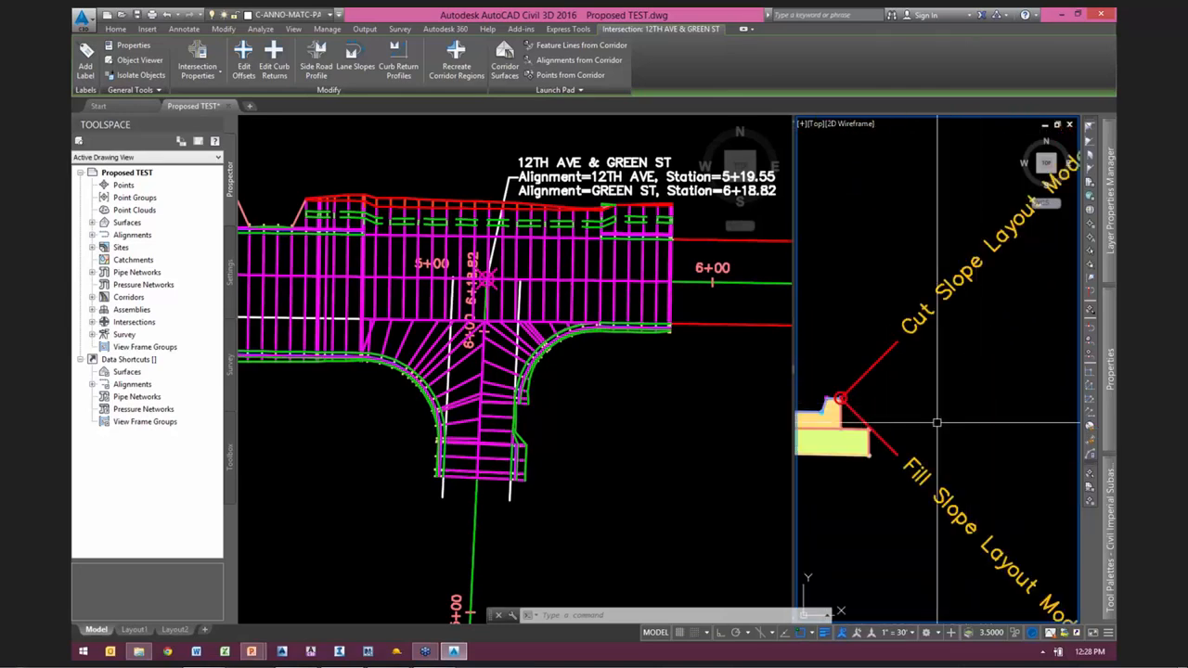
pyautogui.moveTo(858, 469); pyautogui.dragTo(981, 448, button='middle')
pyautogui.scroll(-2, 960, 451)
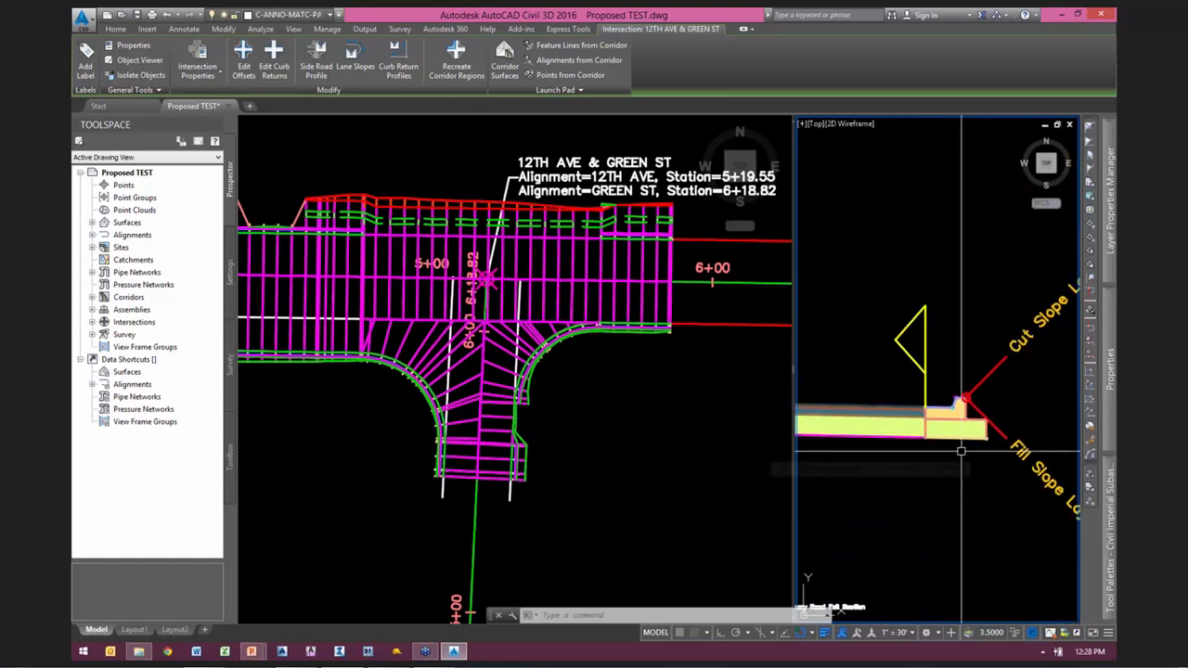
pyautogui.scroll(-1, 920, 449)
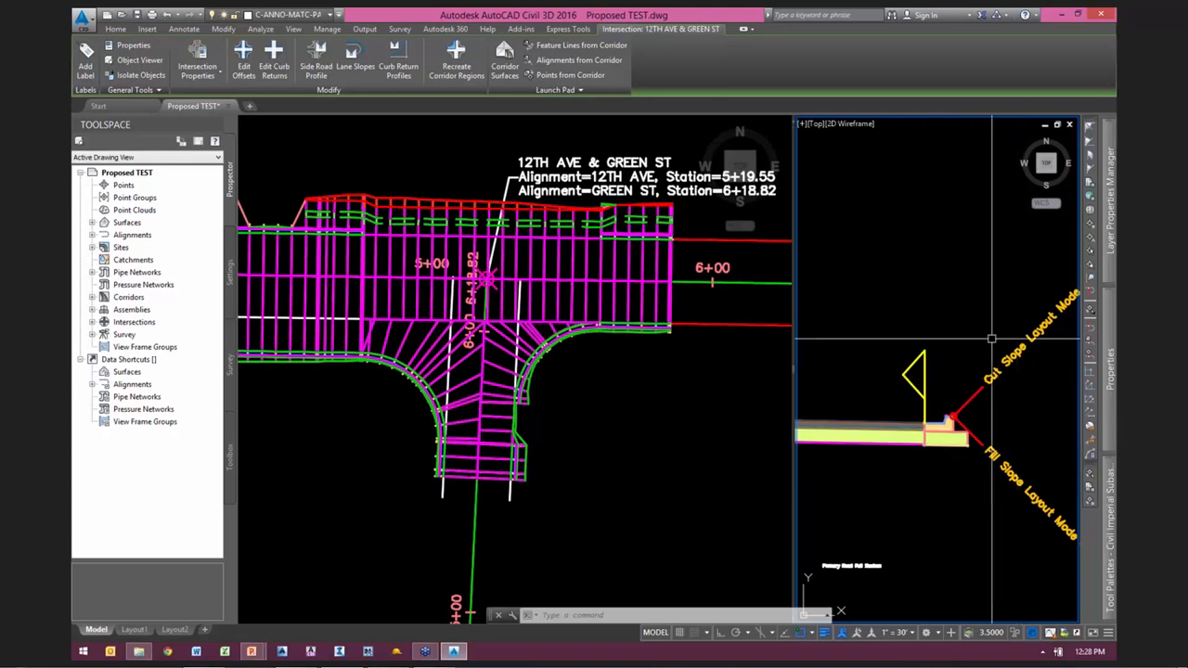
pyautogui.scroll(-8, 940, 411)
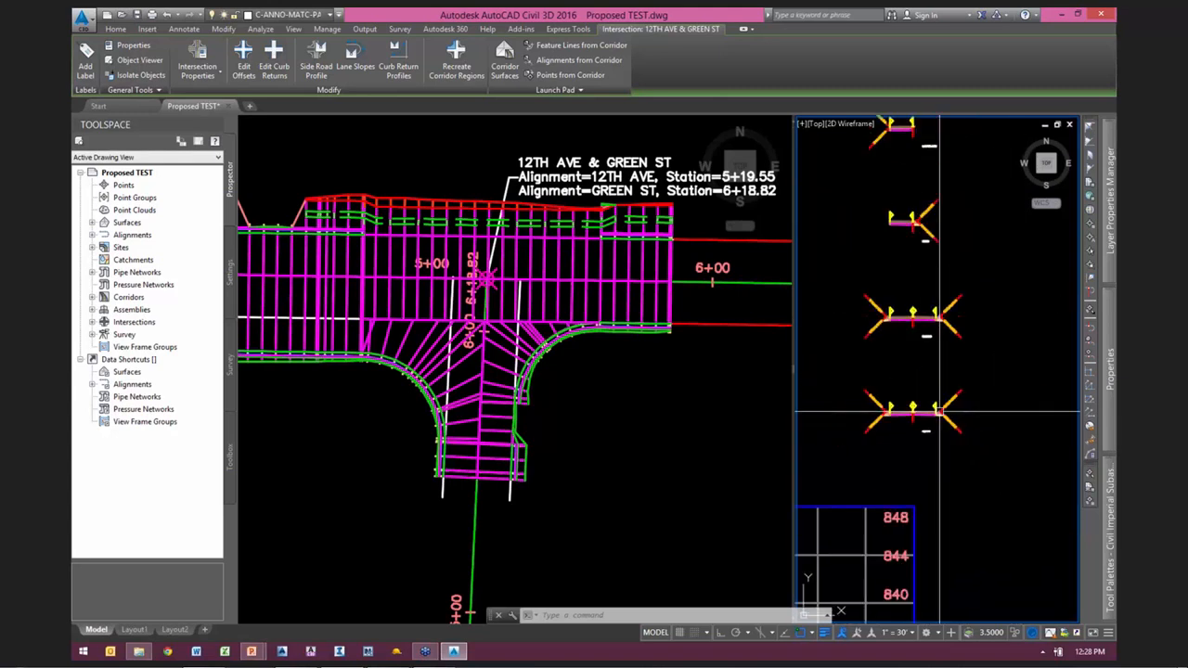
pyautogui.press('Escape')
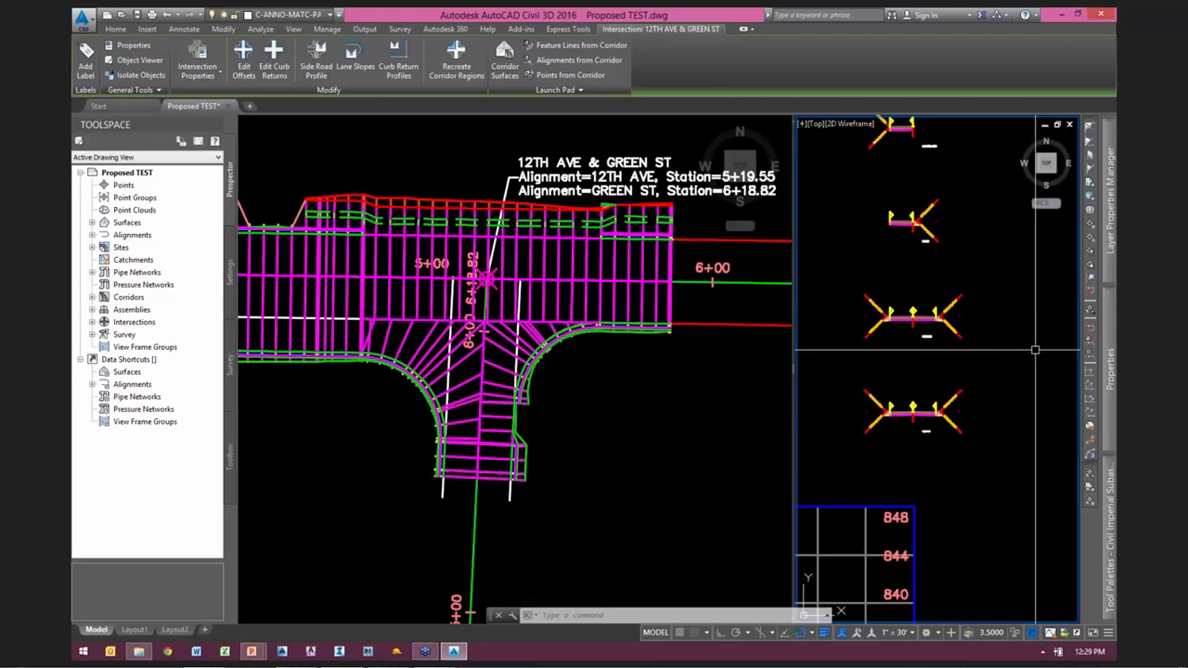
# Step: Replace the right-side daylight subassembly of the lowest intersection assembly with the generic LinkSlopeToSurface subassembly
pyautogui.moveTo(1104, 514)
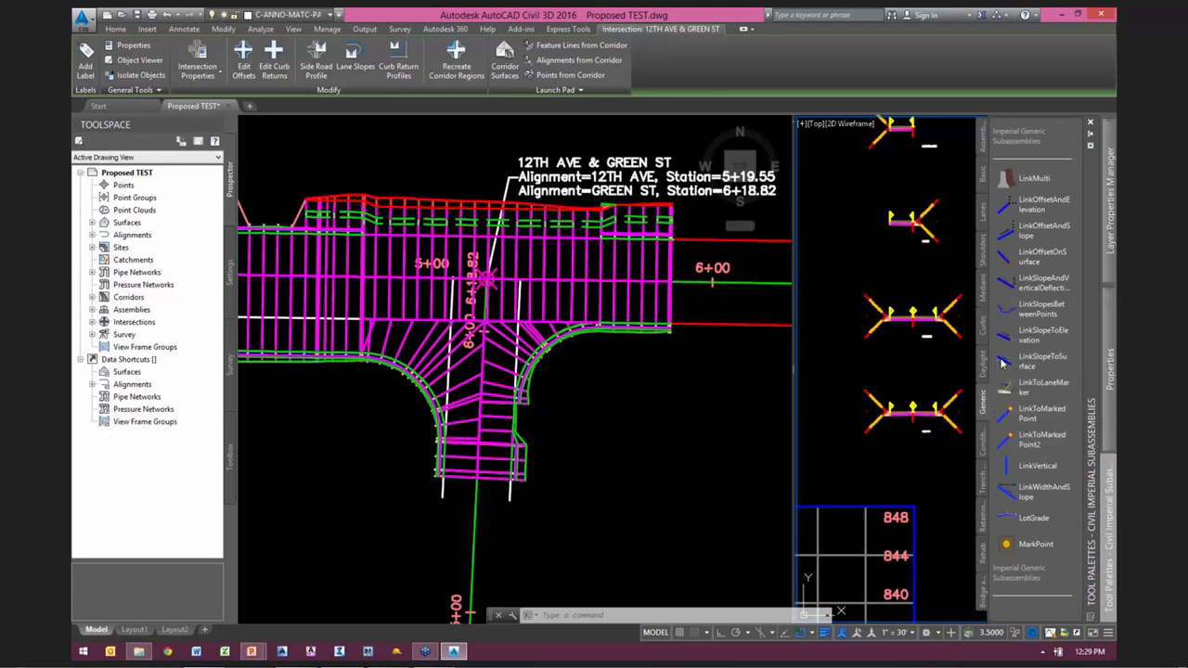
pyautogui.click(1049, 363)
pyautogui.moveTo(1112, 368)
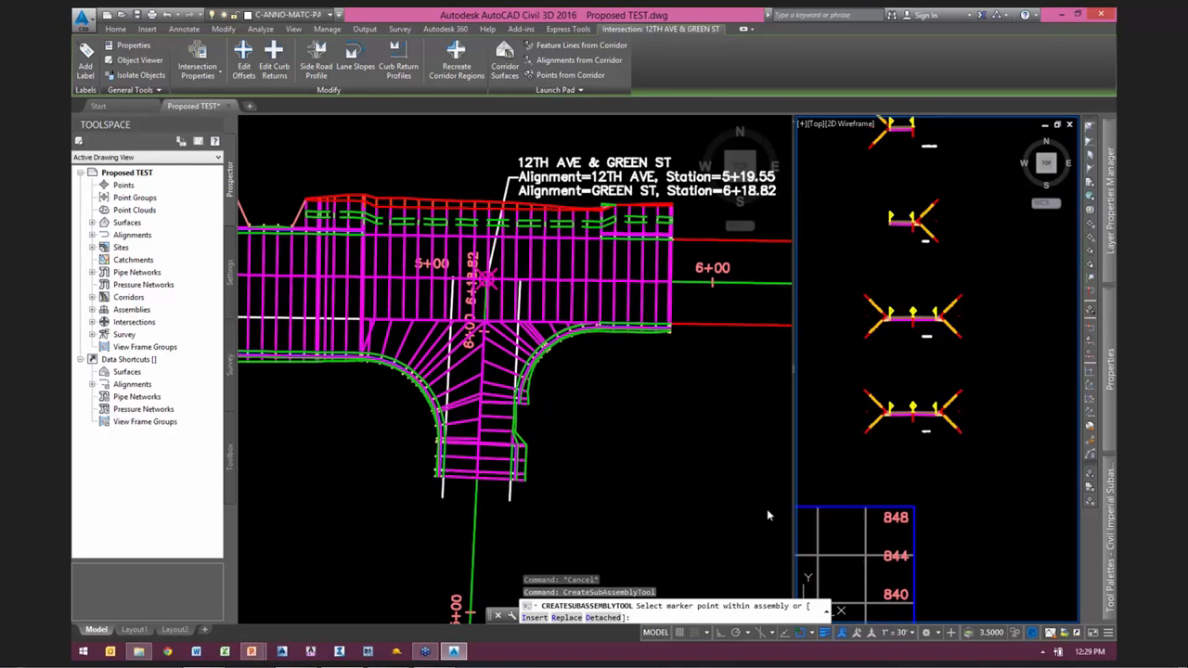
pyautogui.click(565, 618)
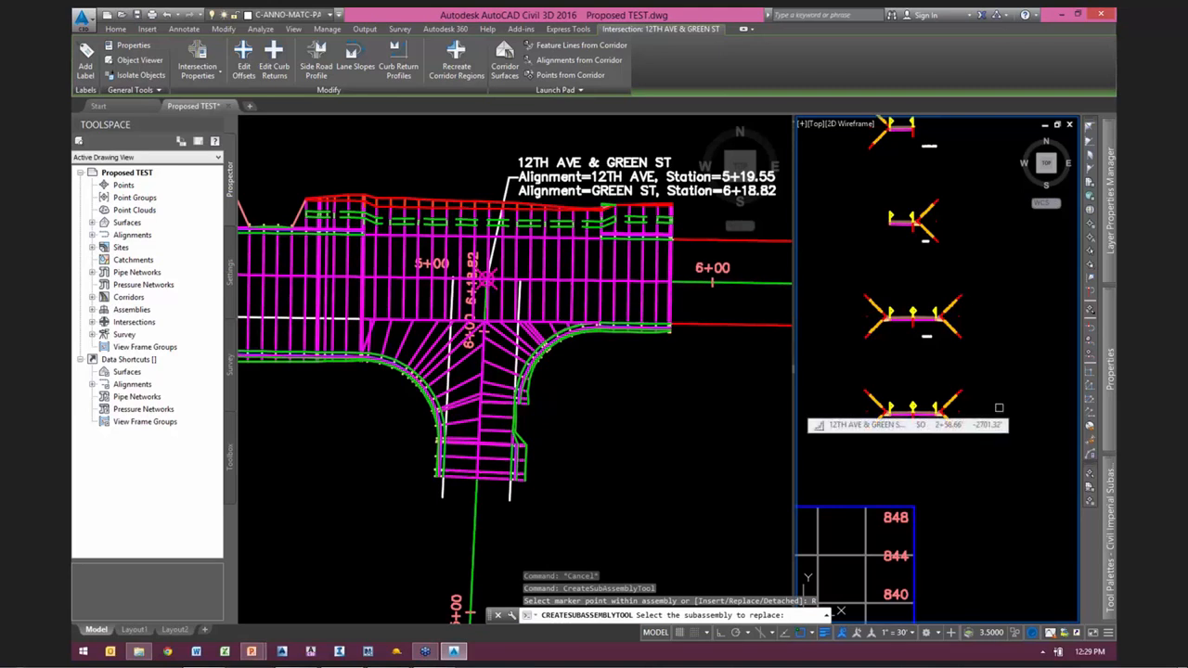
pyautogui.scroll(4, 974, 409)
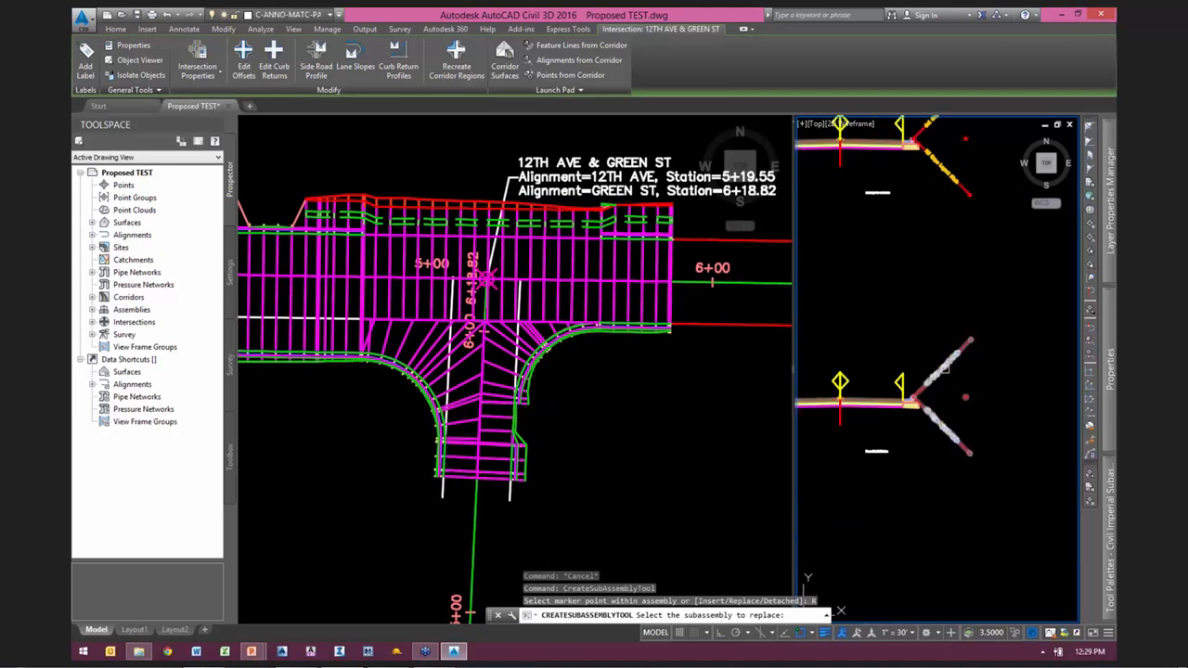
pyautogui.click(946, 422)
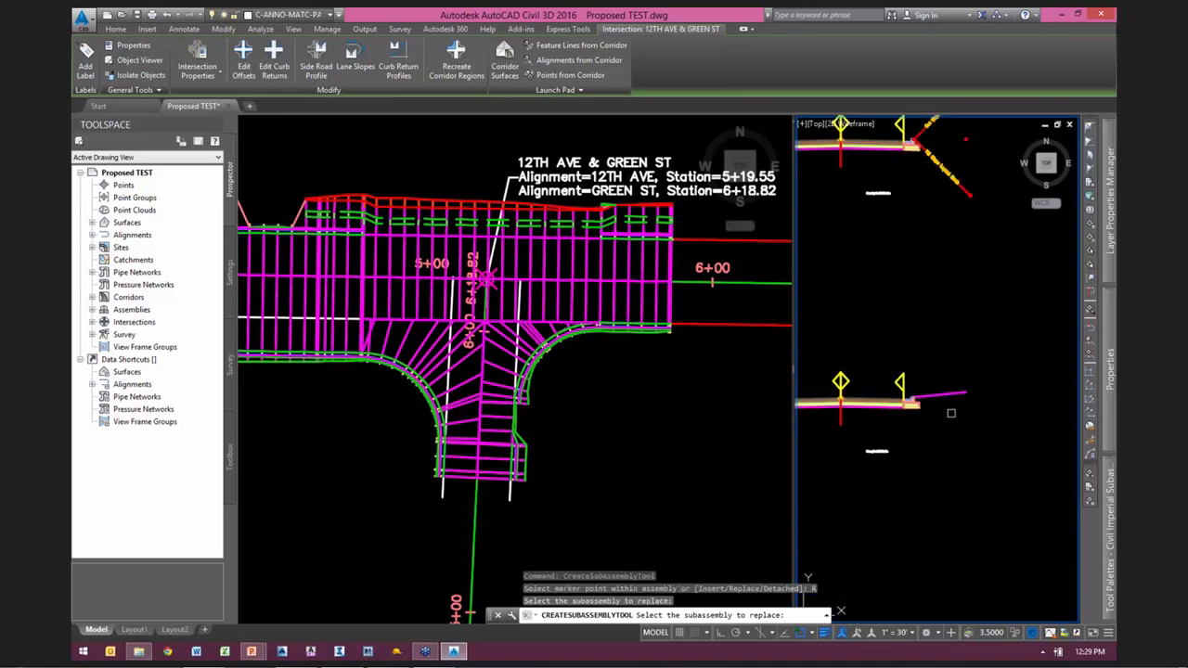
# Step: Replace the right-side daylight subassemblies of the second-lowest full-section assembly and the curb return assembly above it with LinkSlopeToSurface
pyautogui.moveTo(964, 280); pyautogui.dragTo(1001, 474, button='middle')
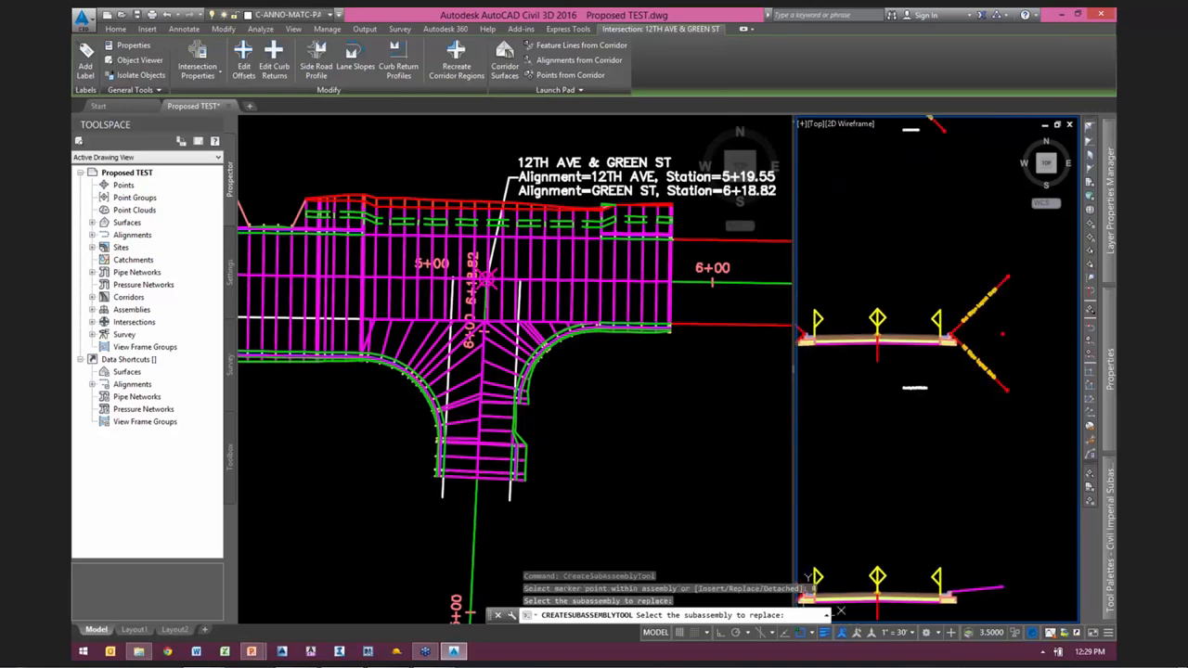
pyautogui.scroll(-2, 993, 359)
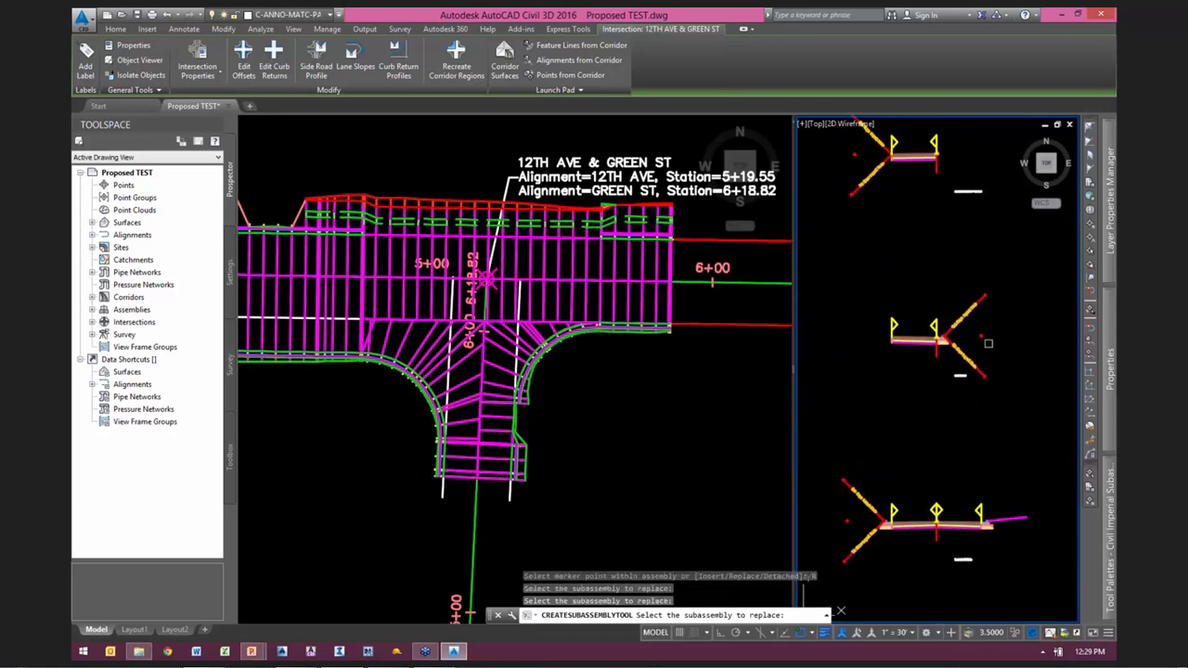
pyautogui.scroll(2, 980, 267)
pyautogui.moveTo(973, 273); pyautogui.dragTo(994, 592, button='middle')
pyautogui.scroll(-2, 981, 534)
pyautogui.moveTo(1017, 392); pyautogui.dragTo(981, 529, button='middle')
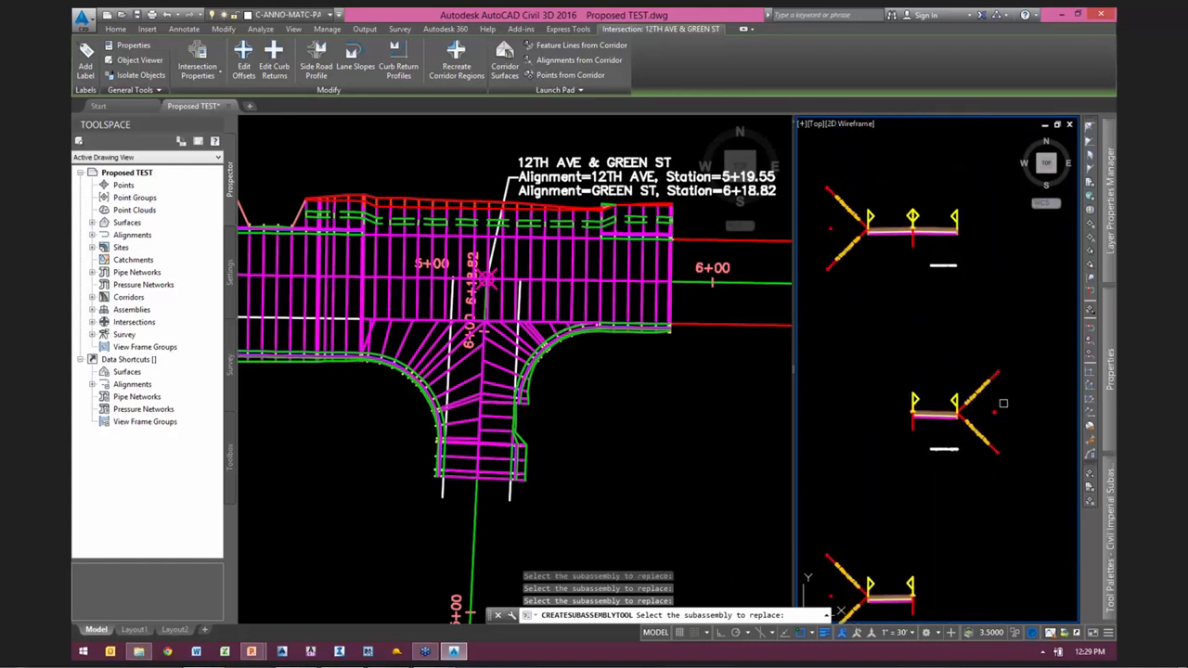
pyautogui.scroll(5, 975, 433)
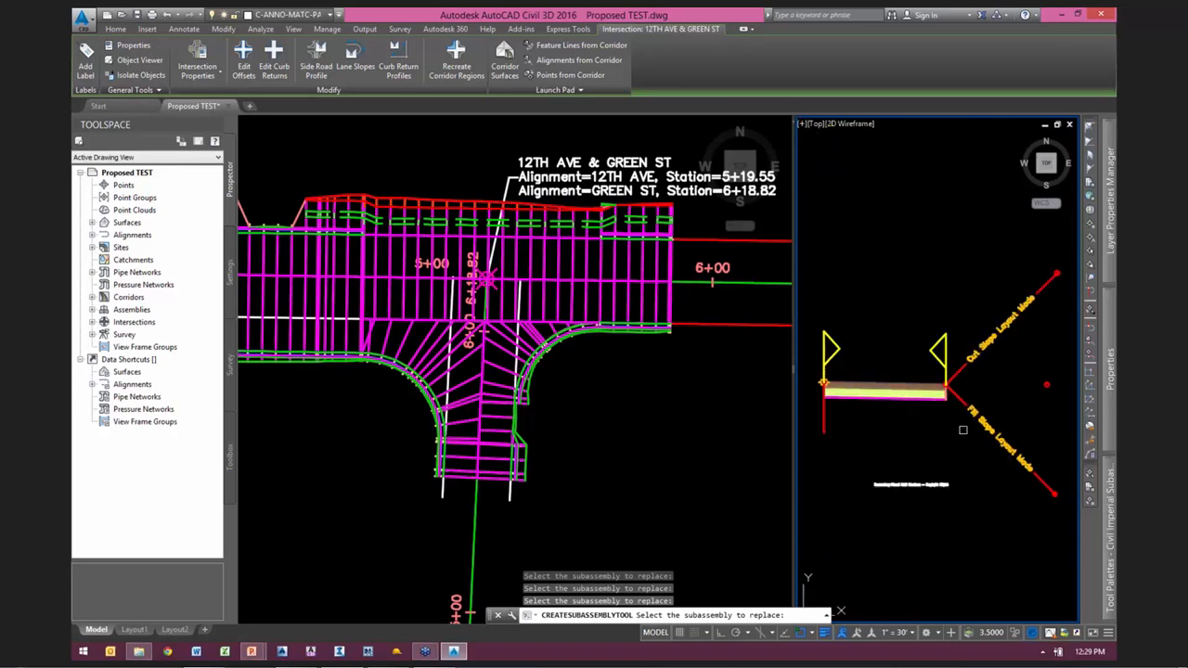
pyautogui.scroll(-3, 928, 312)
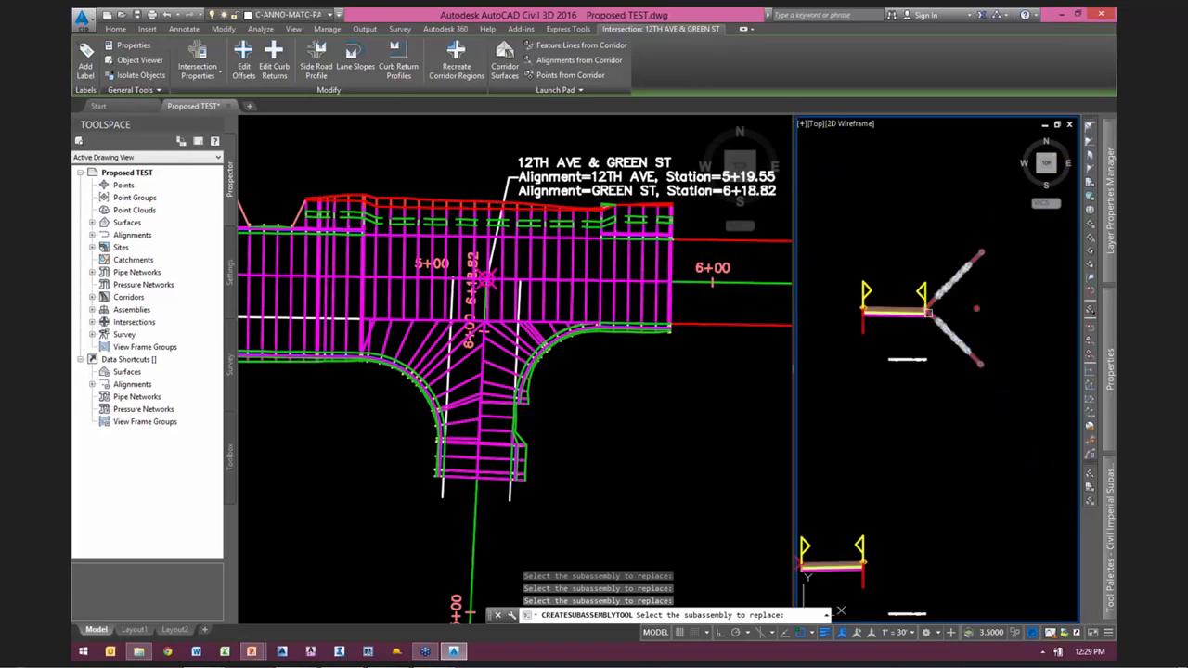
pyautogui.scroll(-3, 937, 315)
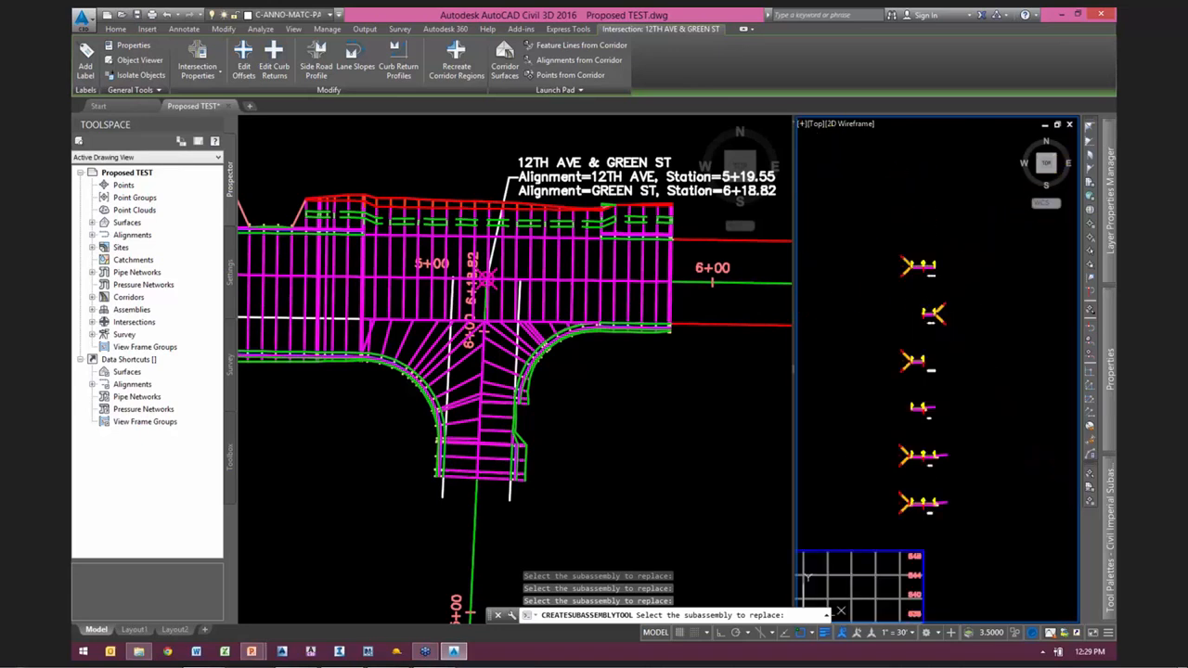
pyautogui.press('Escape')
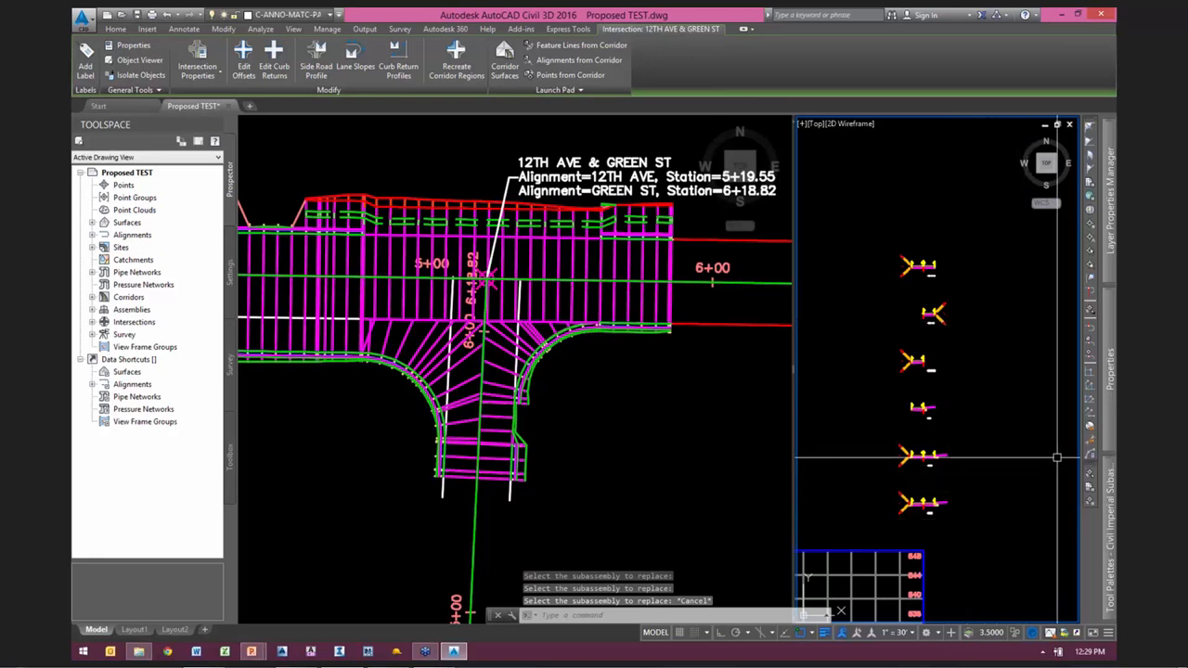
# Step: Replace the left-side daylight subassemblies of the two lowest assemblies with LinkSlopeToSurface, using side Left and a slope of 10%
pyautogui.moveTo(1110, 543)
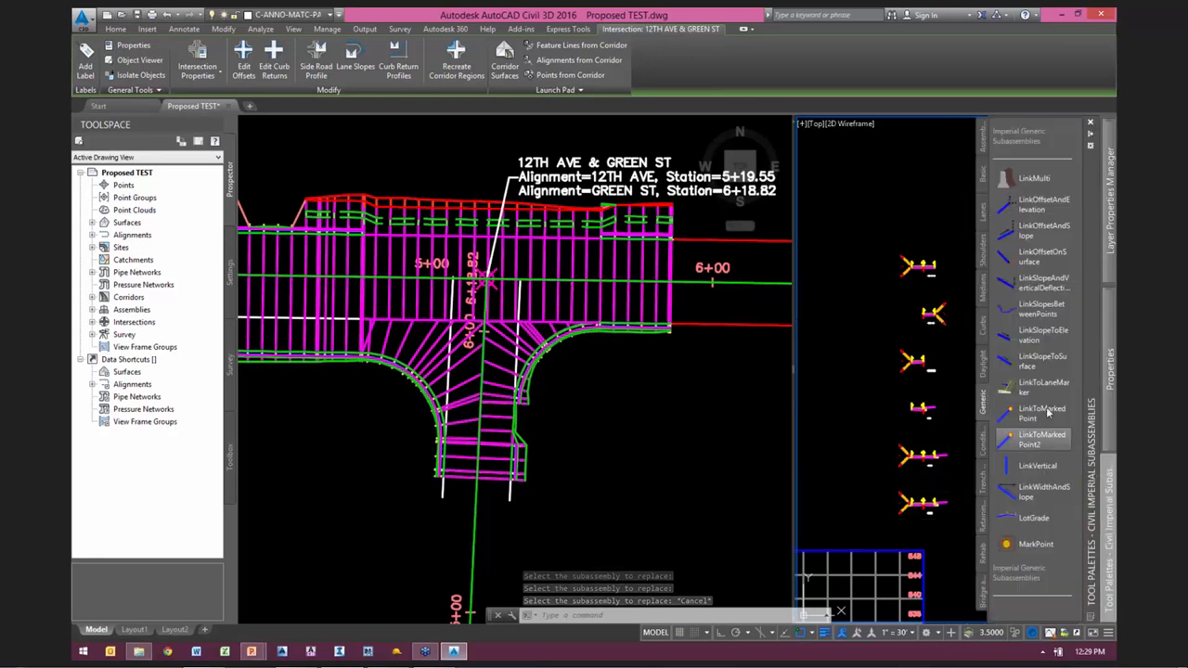
pyautogui.click(1007, 364)
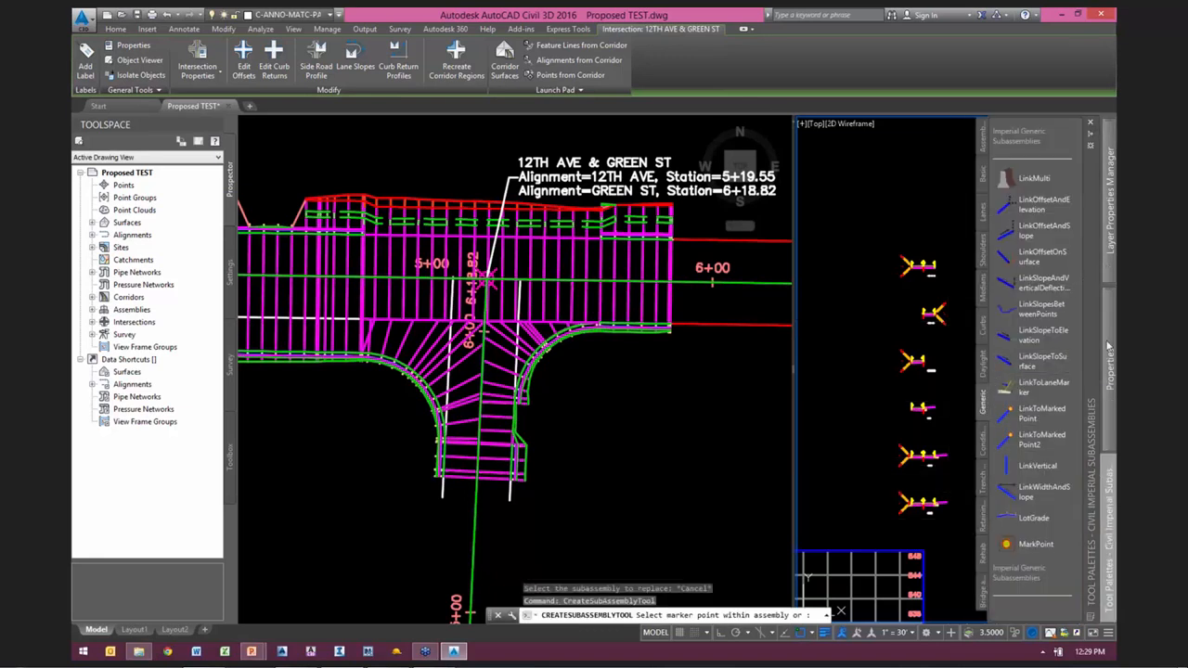
pyautogui.click(1001, 405)
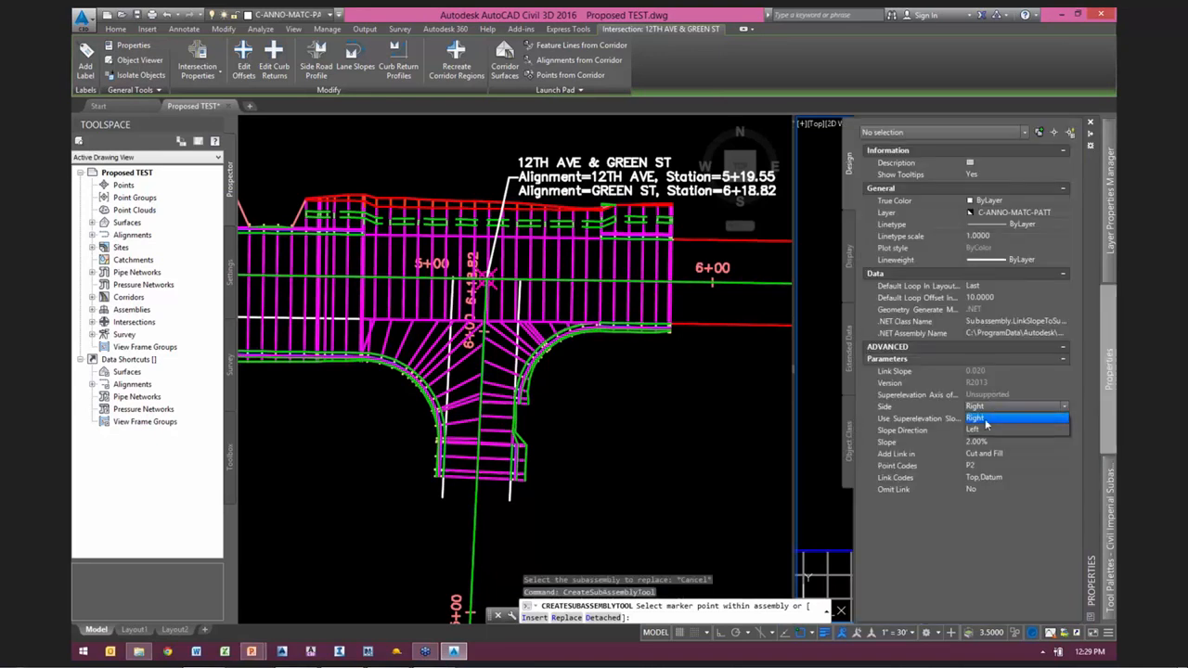
pyautogui.click(1000, 433)
pyautogui.click(999, 442)
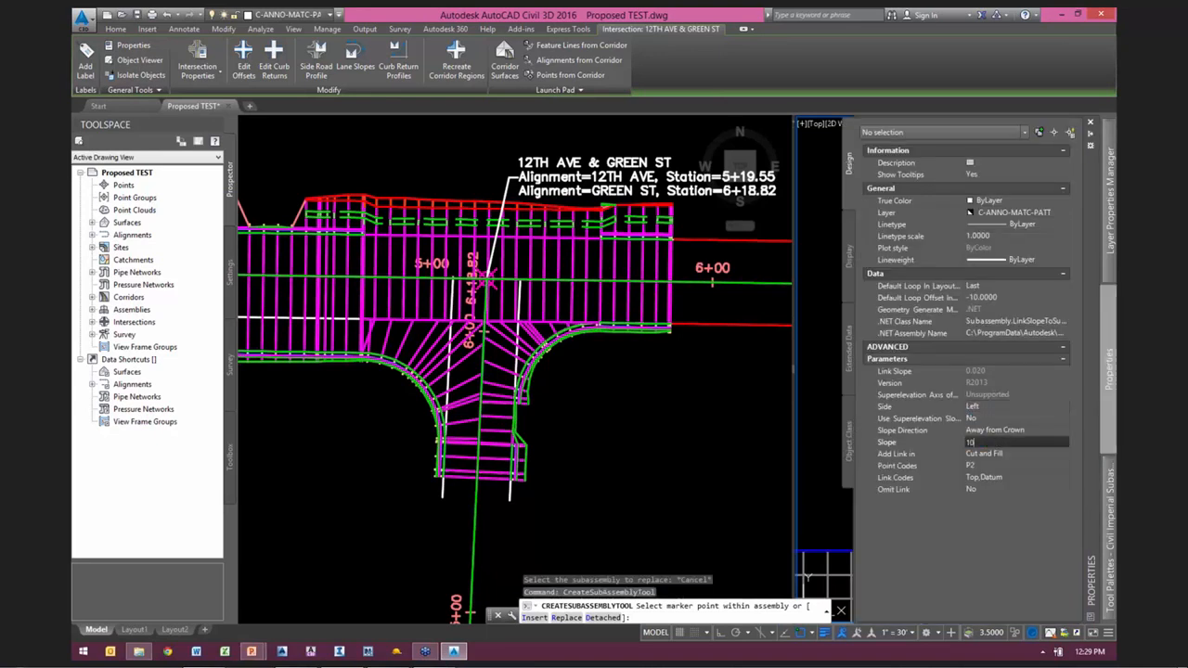
pyautogui.write('10')
pyautogui.press('Tab')
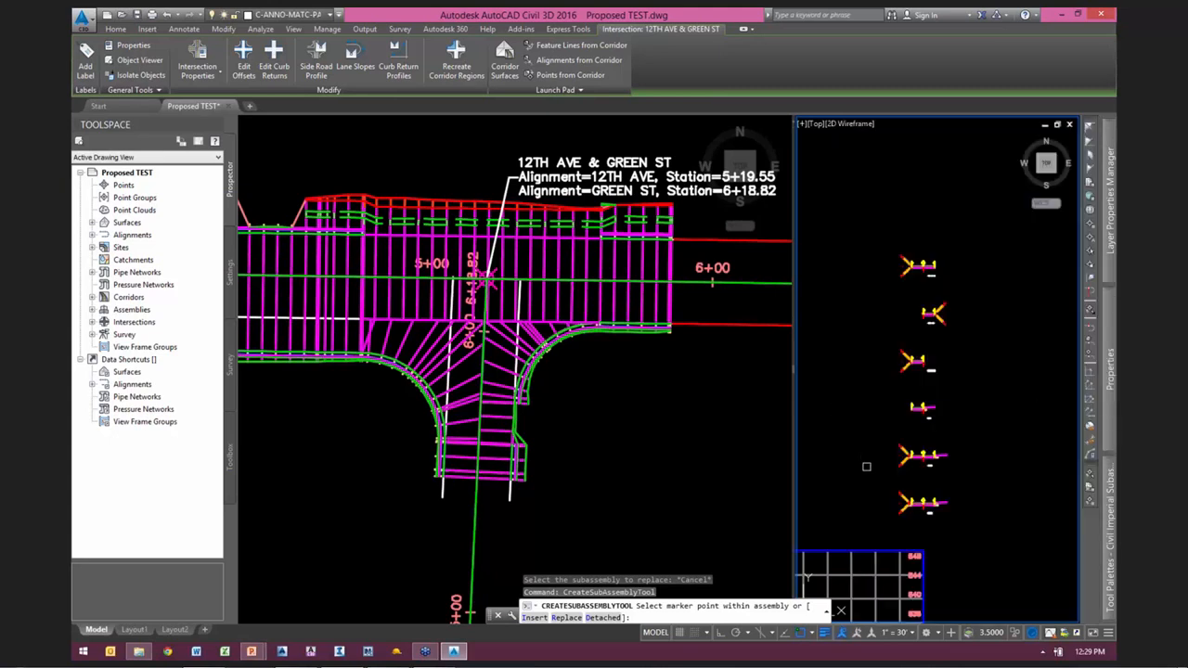
pyautogui.press('Return')
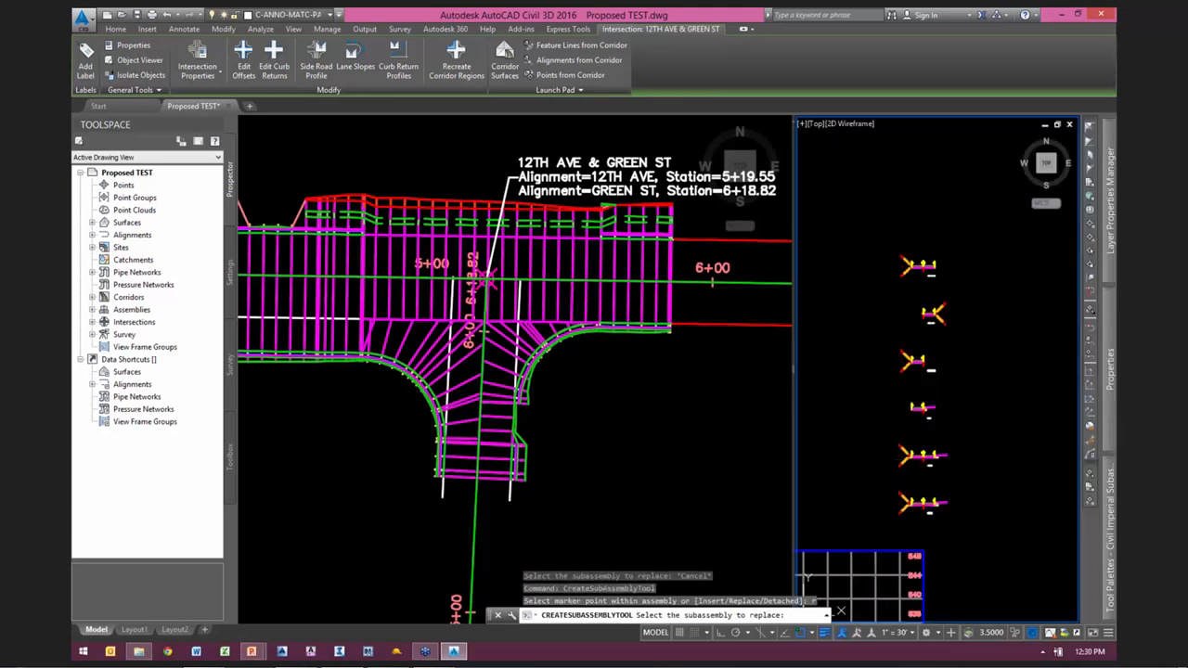
pyautogui.click(904, 457)
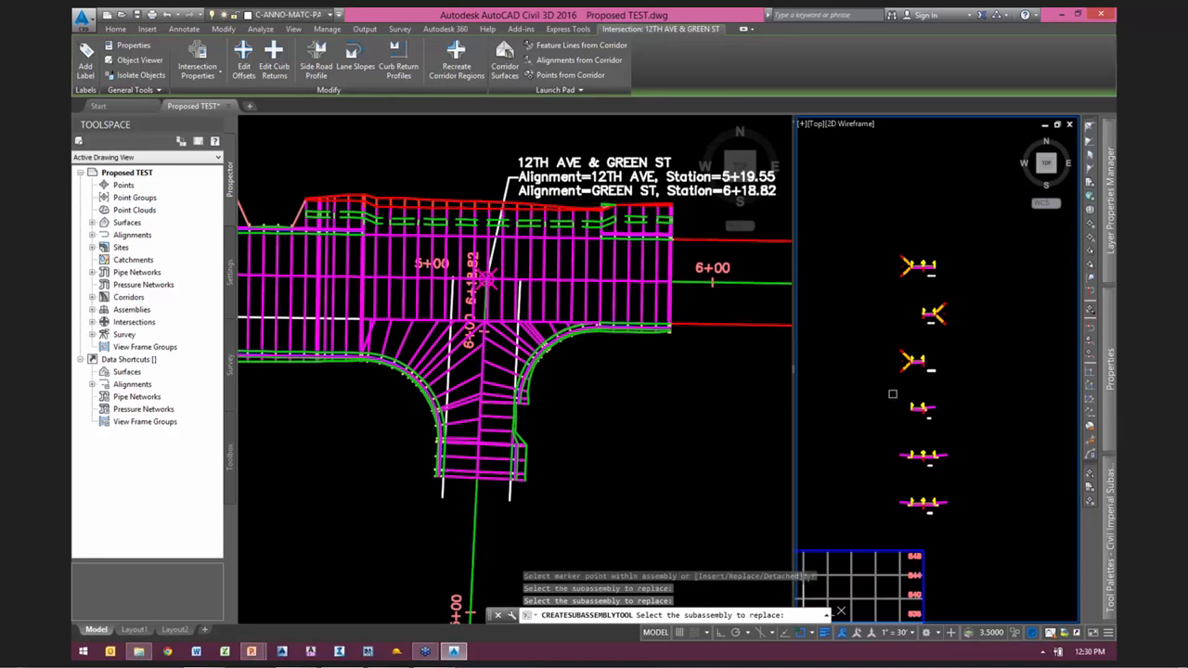
pyautogui.scroll(6, 906, 436)
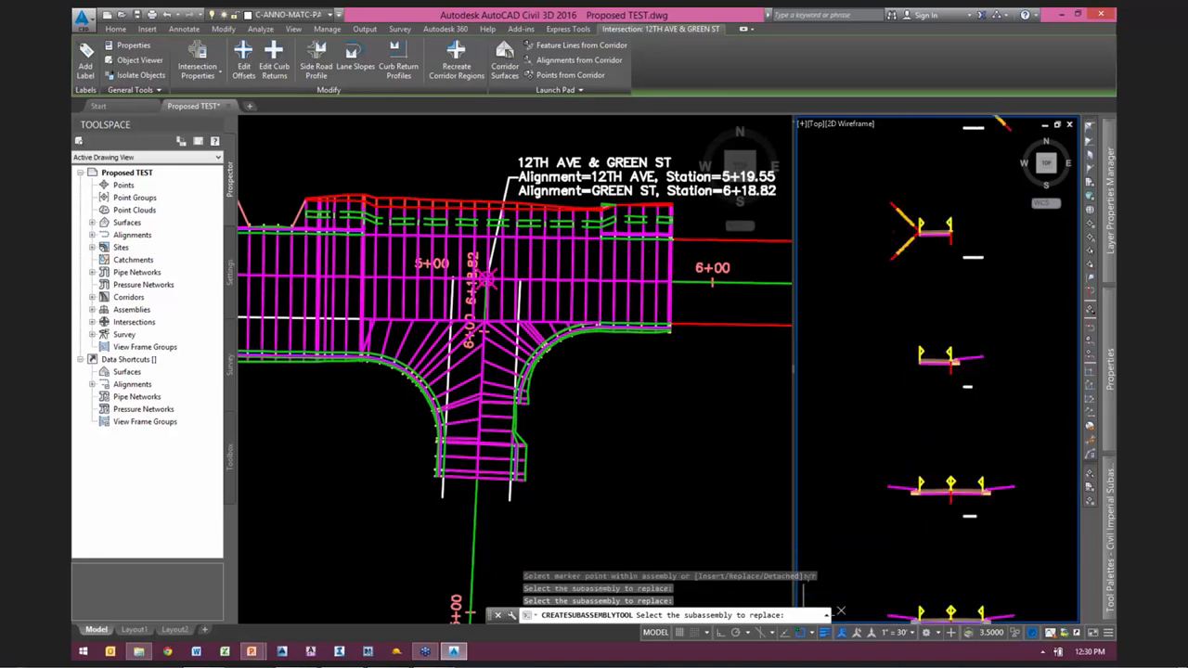
pyautogui.press('Escape')
# Step: Erase the cut and fill daylight slope subassemblies from the three uppermost, curbless assemblies
pyautogui.moveTo(907, 271); pyautogui.dragTo(889, 415, button='middle')
pyautogui.click(888, 390)
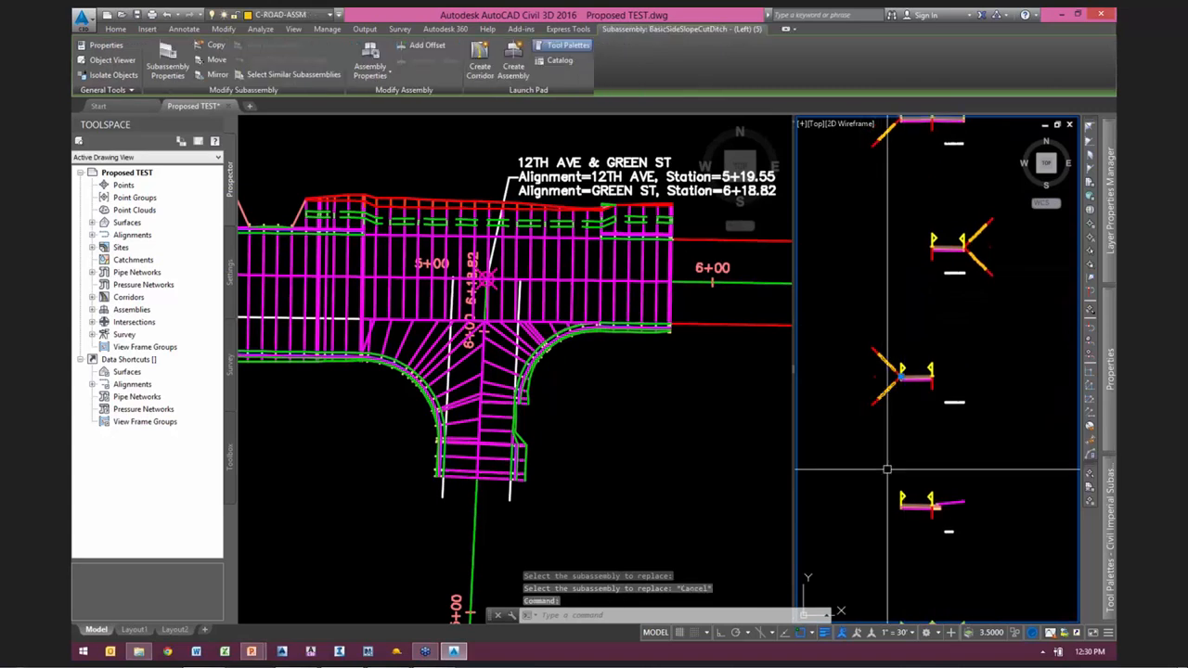
pyautogui.scroll(-3, 886, 454)
pyautogui.click(957, 320)
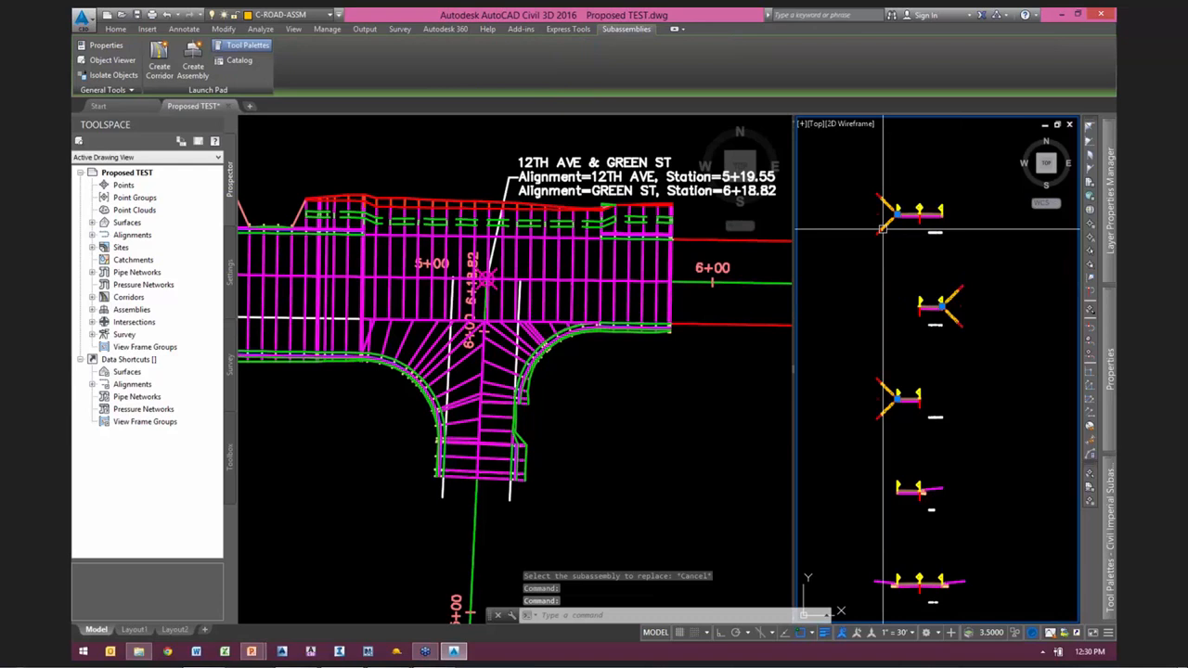
pyautogui.write('e')
pyautogui.press('Return')
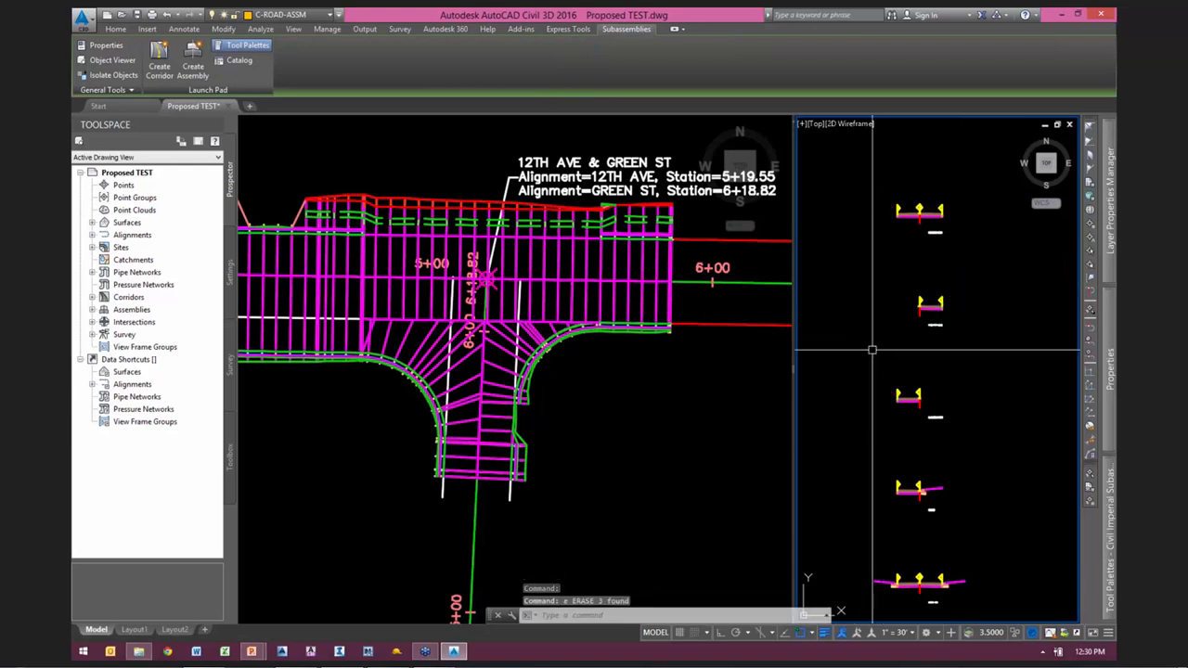
# Step: Copy the curb and link slope subassemblies from the curb return assembly to the outer lane edge of Secondary Road Half Section - Daylight Right
pyautogui.scroll(5, 919, 306)
pyautogui.click(987, 425)
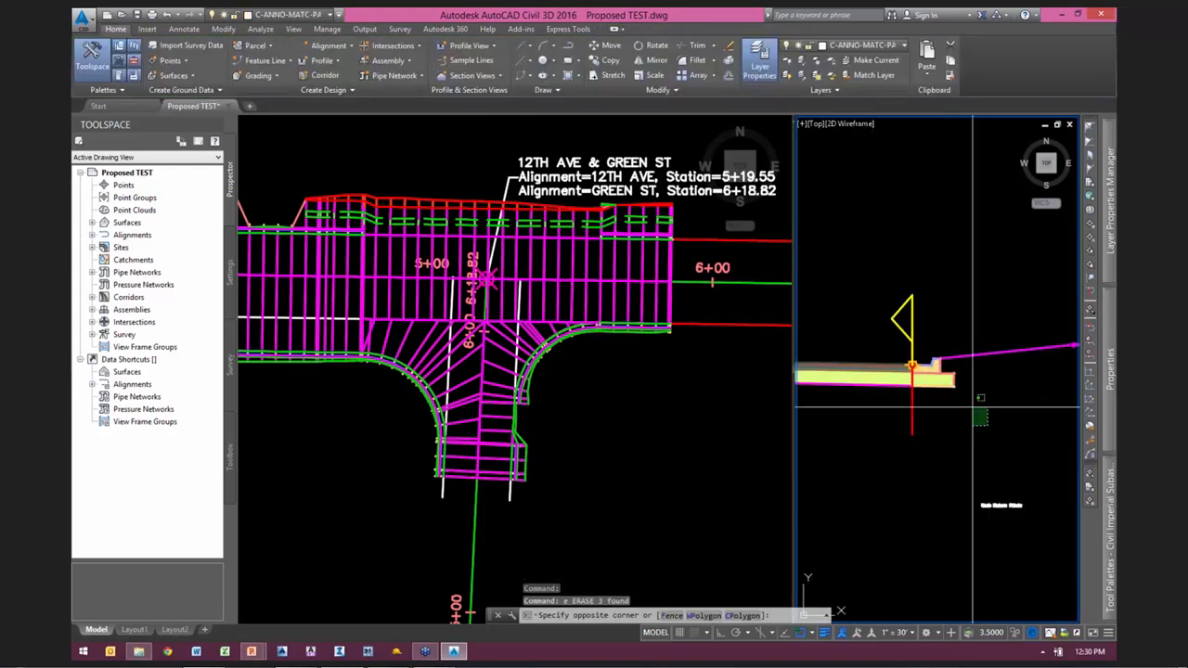
pyautogui.click(928, 320)
pyautogui.rightClick(981, 299)
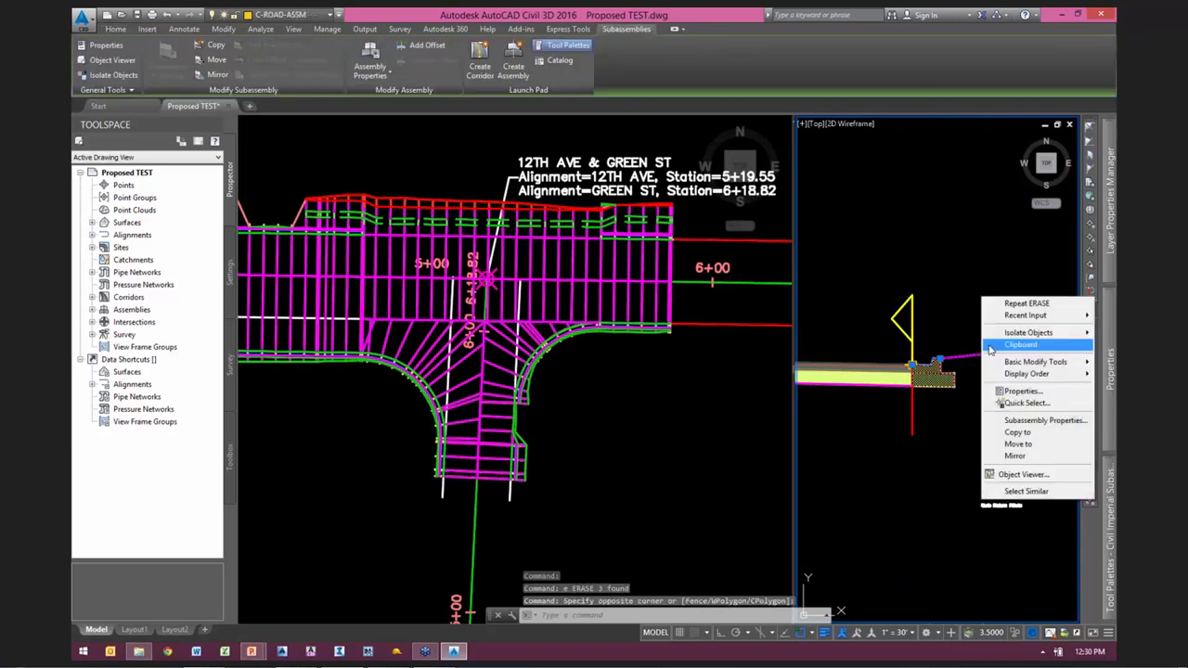
pyautogui.click(1019, 434)
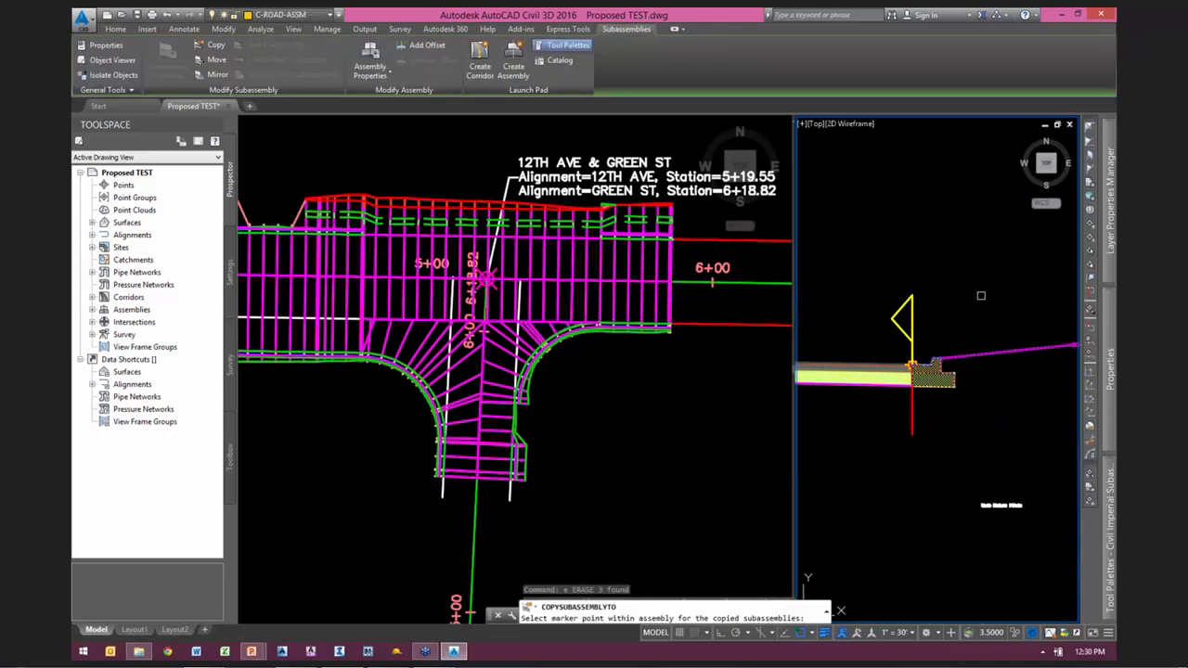
pyautogui.scroll(-4, 928, 491)
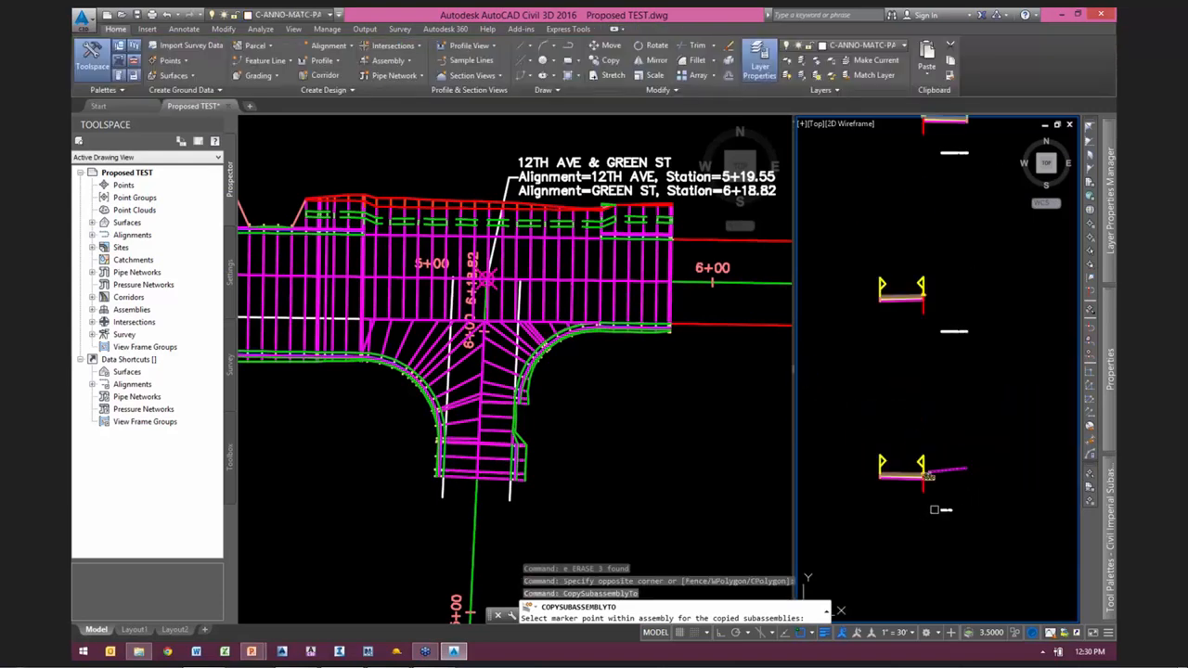
pyautogui.scroll(6, 968, 358)
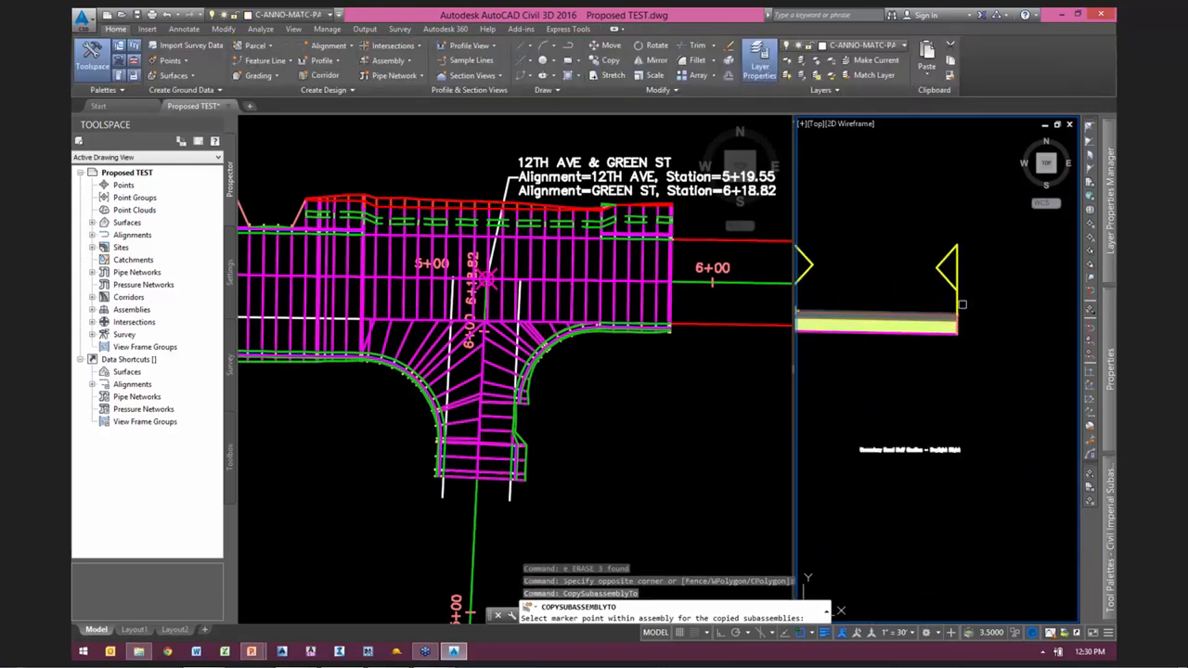
pyautogui.scroll(3, 963, 323)
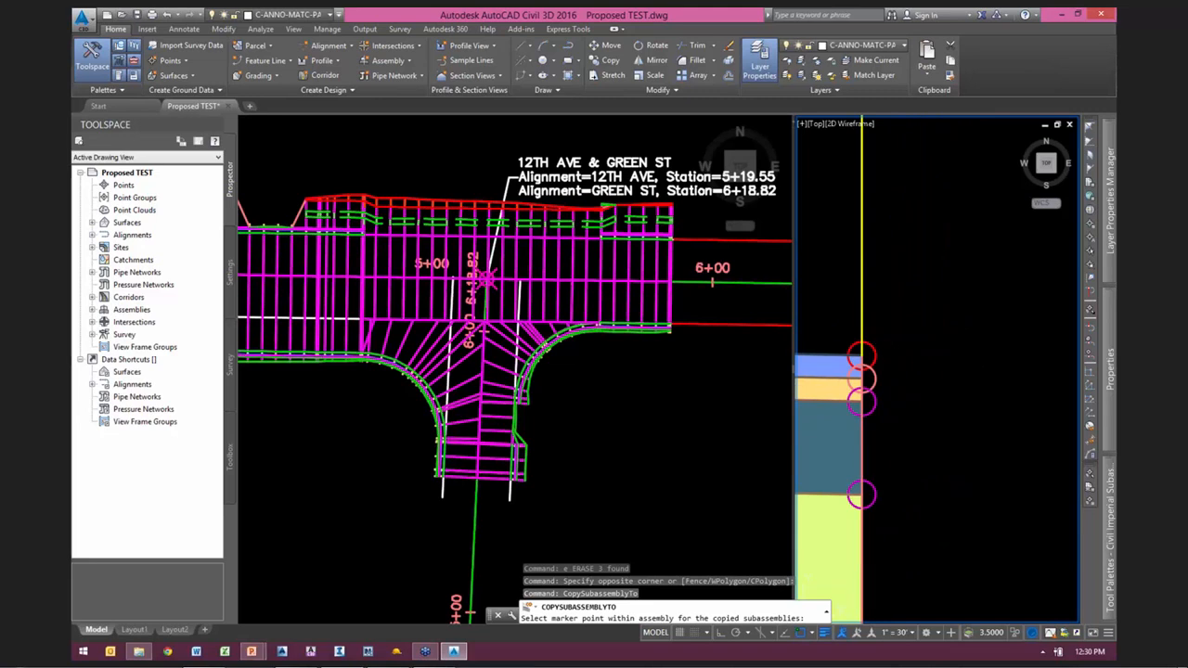
pyautogui.click(882, 347)
pyautogui.scroll(-8, 897, 409)
# Step: Try to mirror the half section's curb and link slope onto the left lane edge of the uppermost full-section assembly
pyautogui.click(908, 408)
pyautogui.click(943, 396)
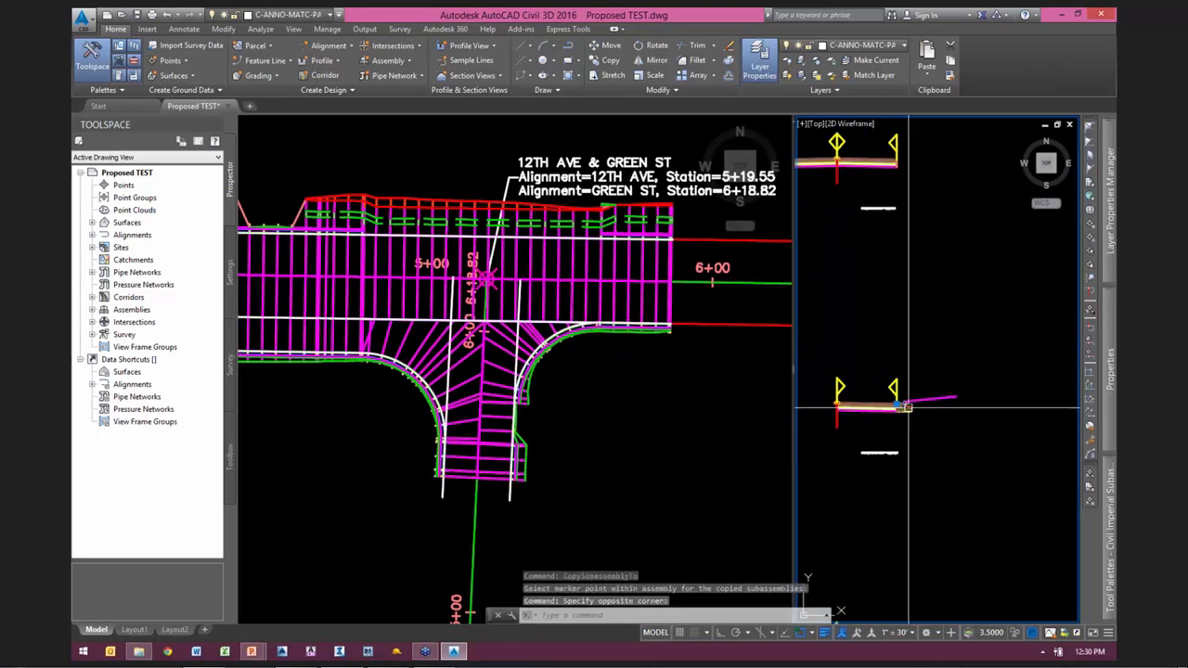
pyautogui.rightClick(959, 397)
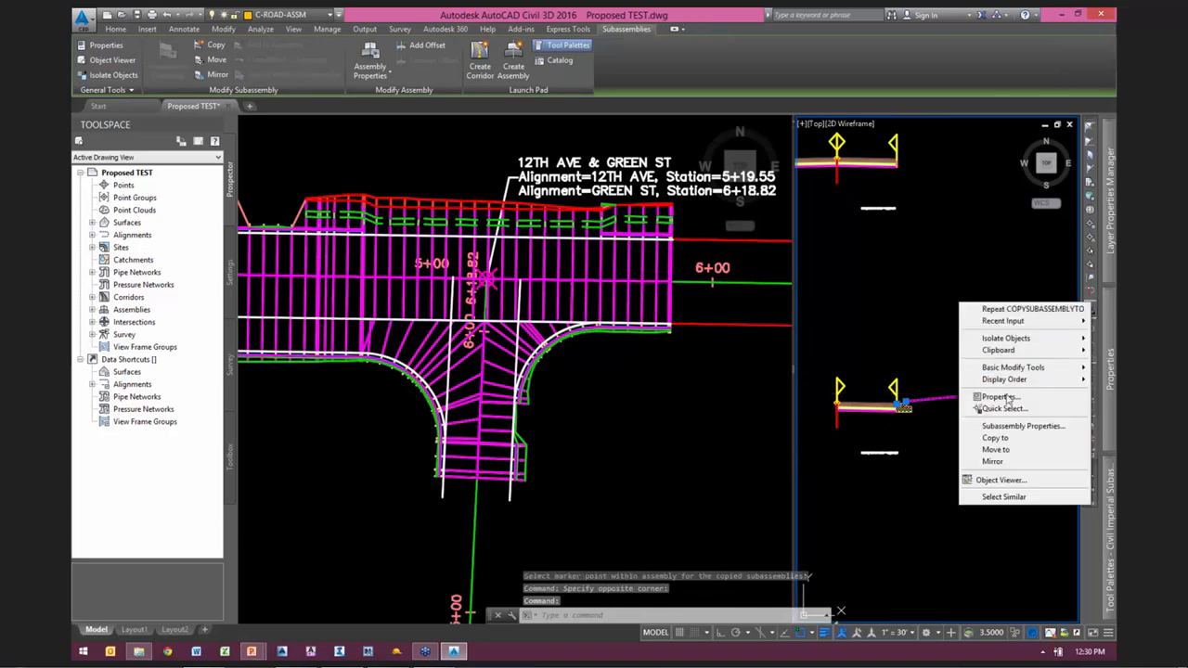
pyautogui.click(992, 461)
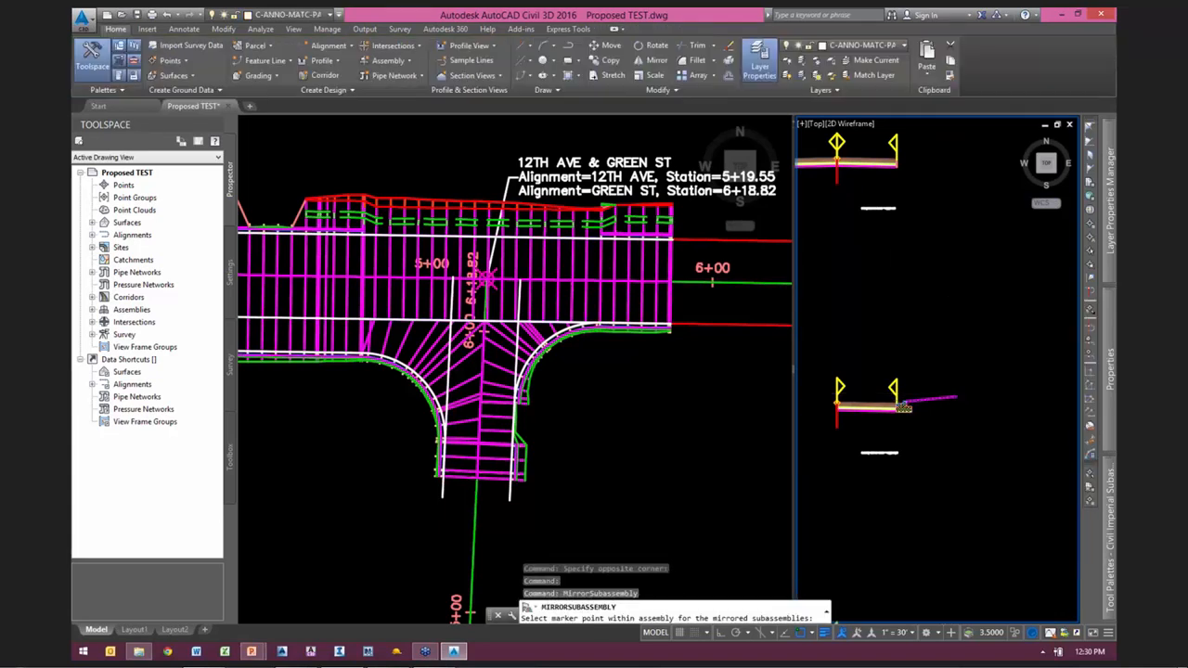
pyautogui.scroll(10, 928, 271)
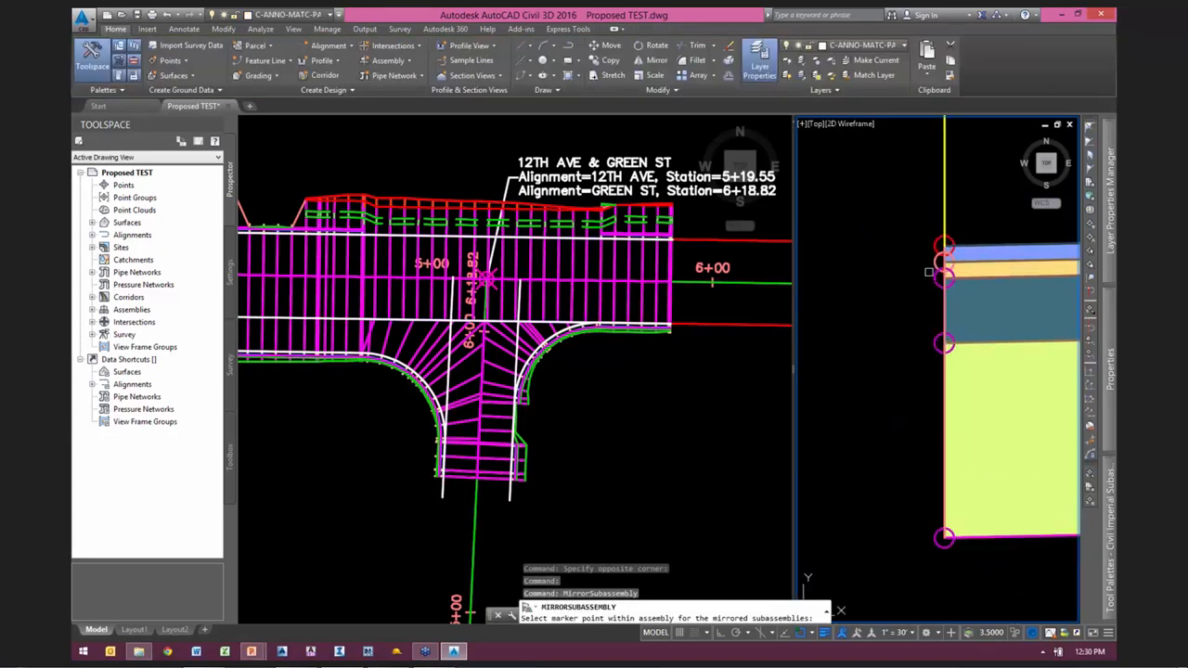
pyautogui.click(928, 271)
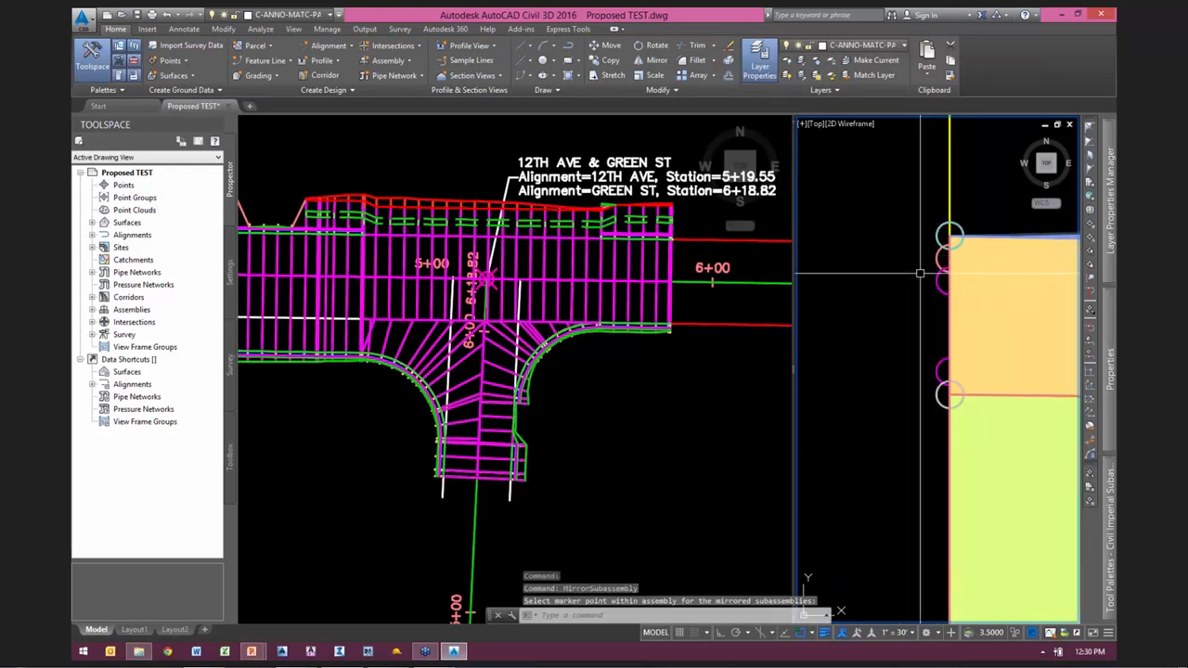
pyautogui.scroll(-6, 919, 272)
pyautogui.press('Escape')
pyautogui.press('Escape')
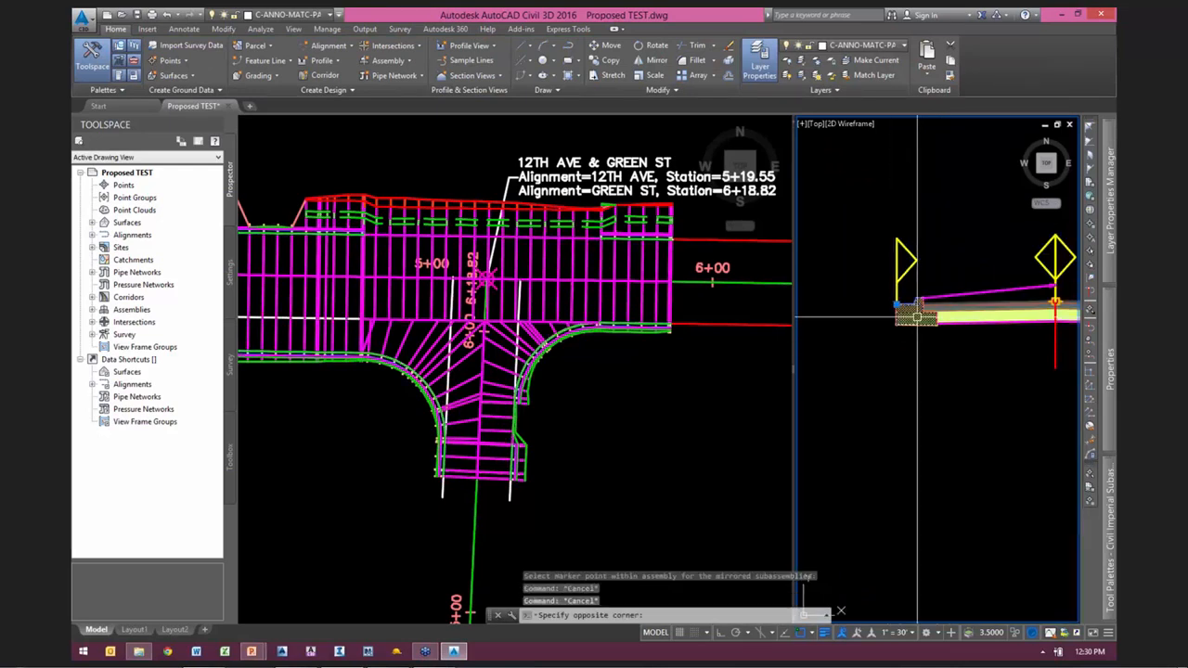
# Step: Erase the mirrored curb and link slope from the left edge of the uppermost assembly
pyautogui.click(915, 313)
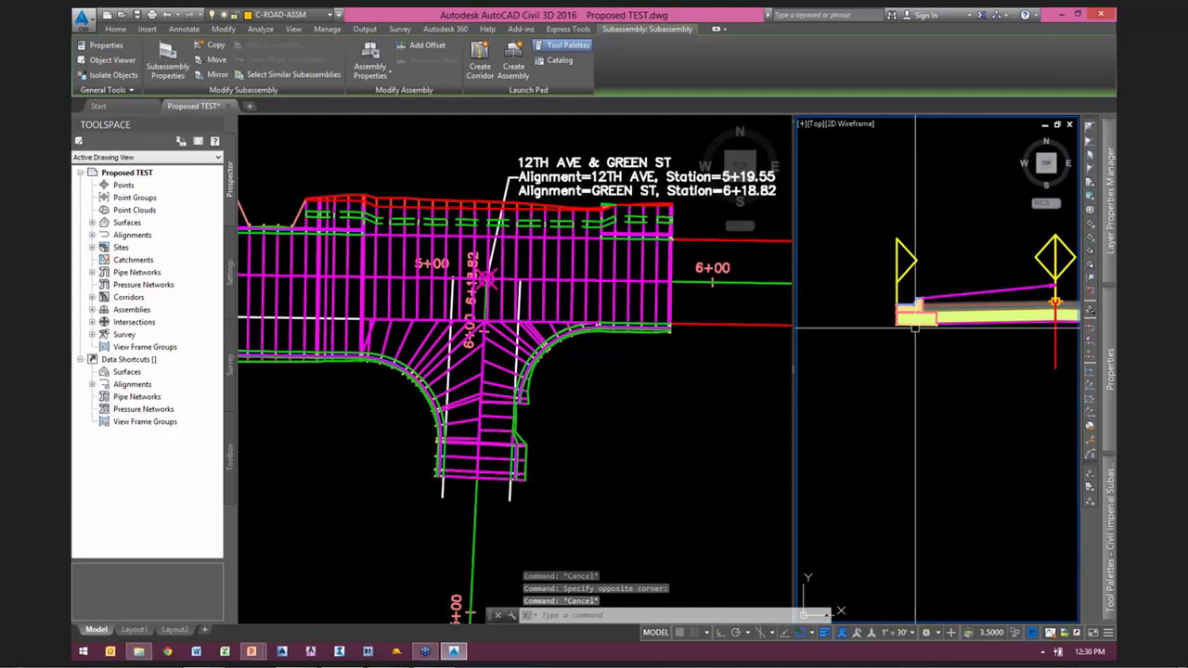
pyautogui.press('Escape')
pyautogui.click(1011, 288)
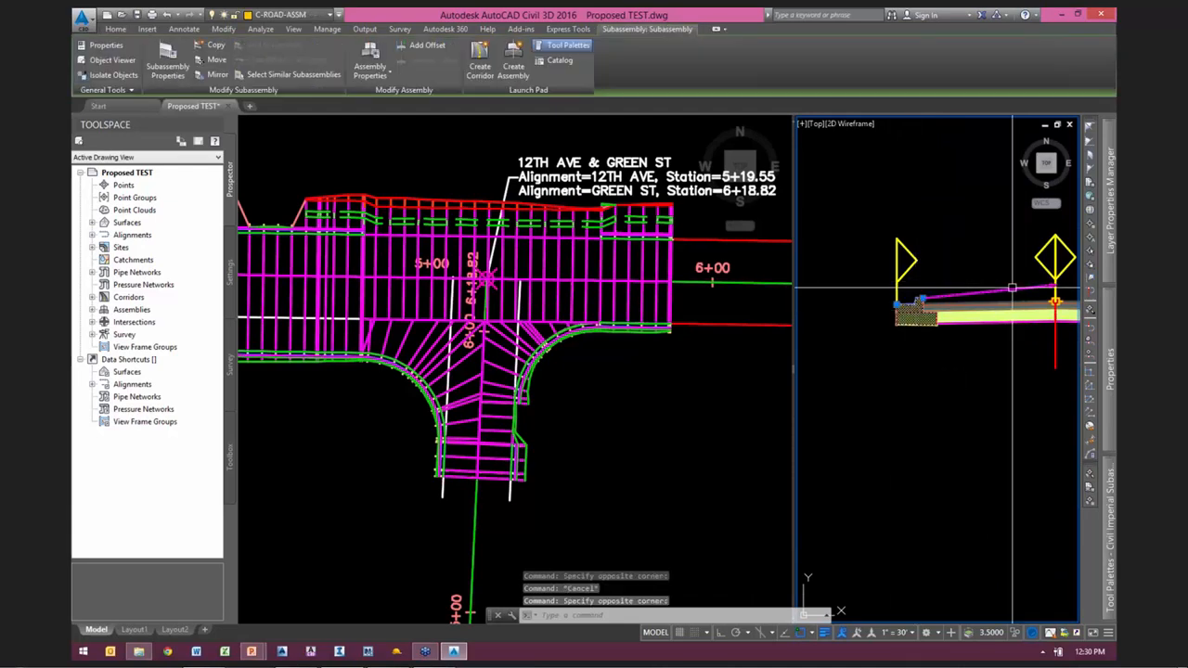
pyautogui.write('e')
pyautogui.press('Return')
# Step: Copy the left curb and link slope from the lower full-section assembly to the outer lane edge of the curbless left half-section assembly
pyautogui.scroll(-2, 926, 268)
pyautogui.scroll(-6, 926, 268)
pyautogui.moveTo(938, 498); pyautogui.dragTo(934, 253, button='middle')
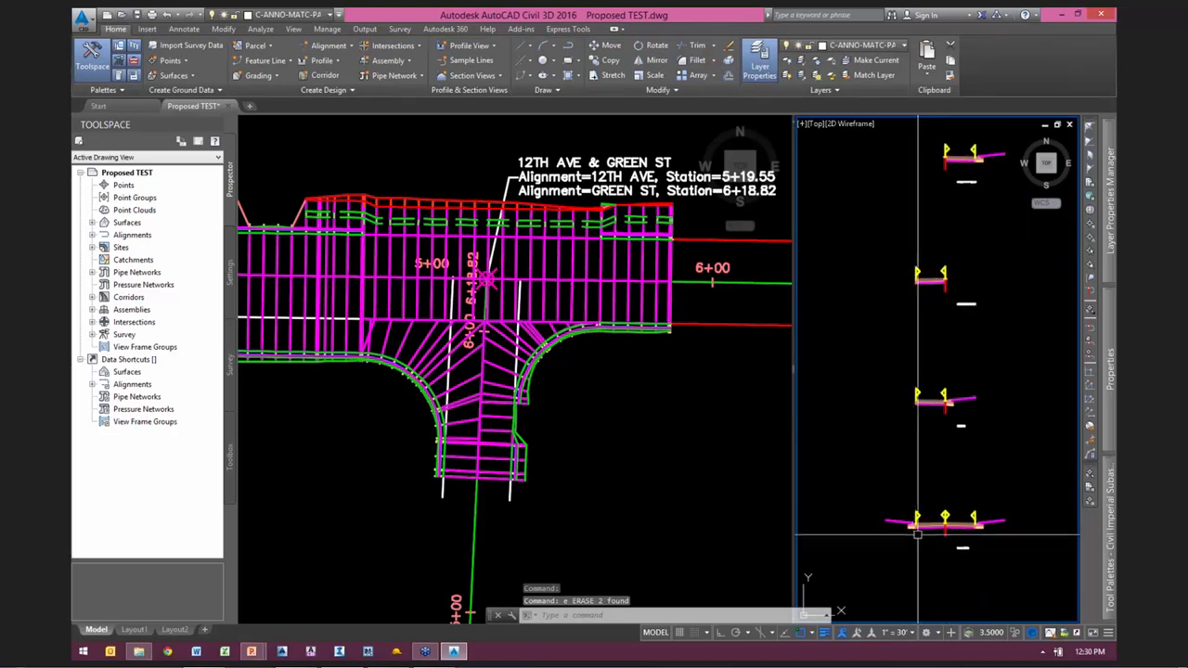
pyautogui.scroll(3, 905, 541)
pyautogui.click(909, 533)
pyautogui.click(880, 485)
pyautogui.rightClick(941, 448)
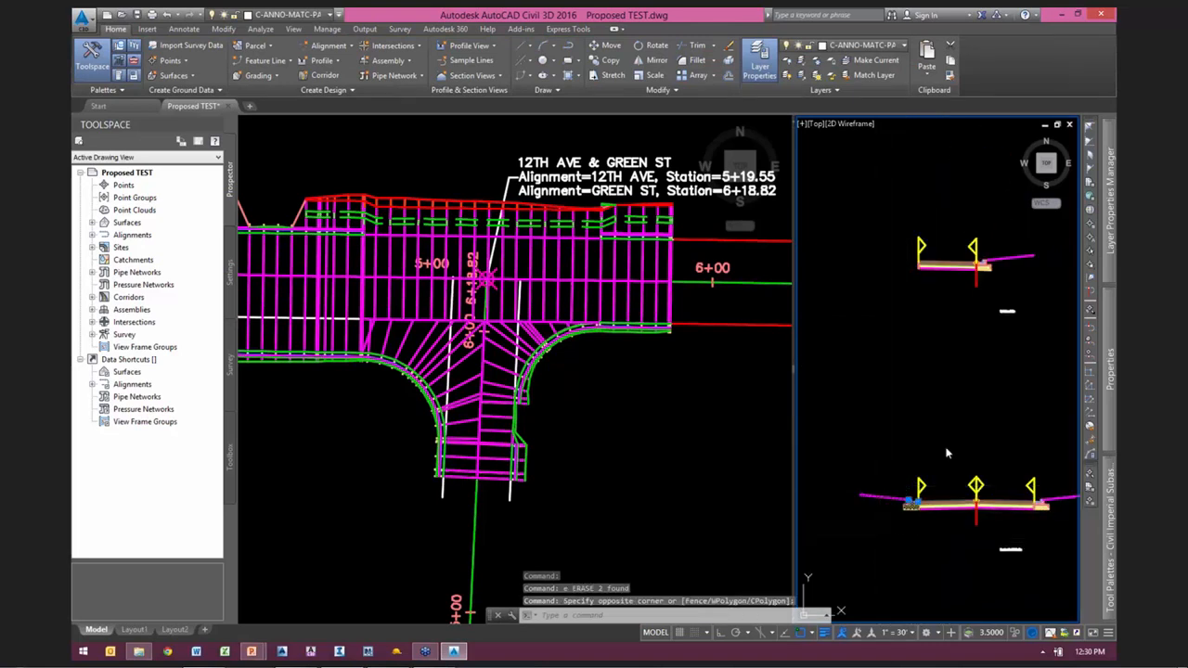
pyautogui.click(978, 380)
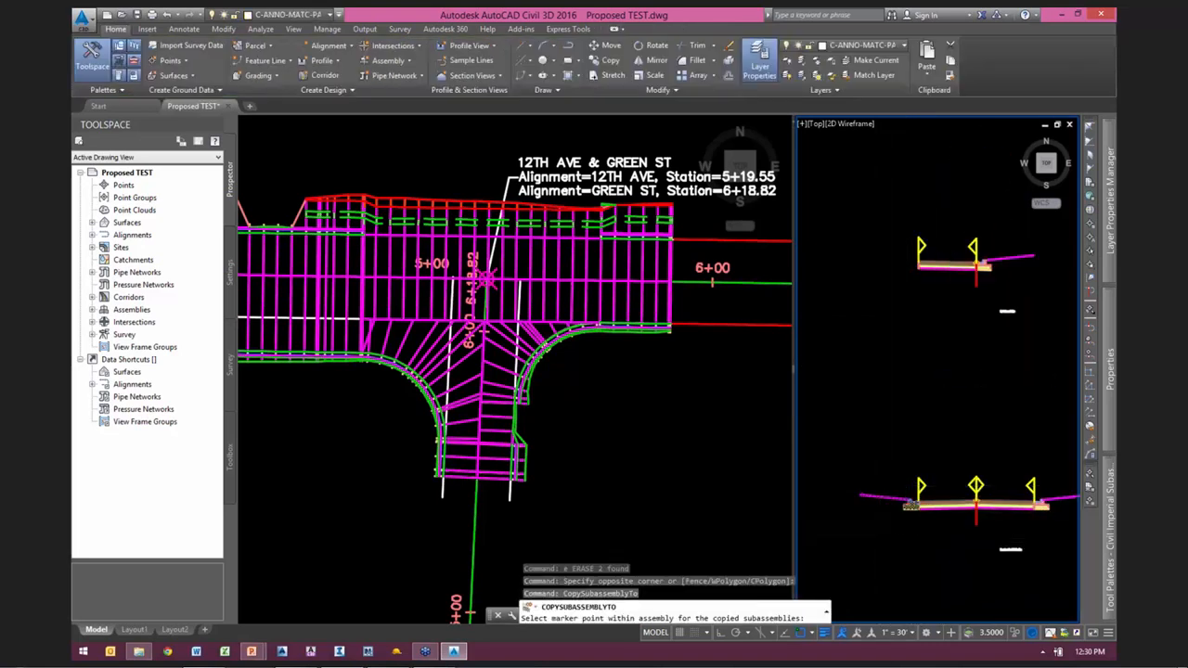
pyautogui.scroll(2, 914, 249)
pyautogui.moveTo(937, 191); pyautogui.dragTo(904, 493, button='middle')
pyautogui.scroll(13, 881, 454)
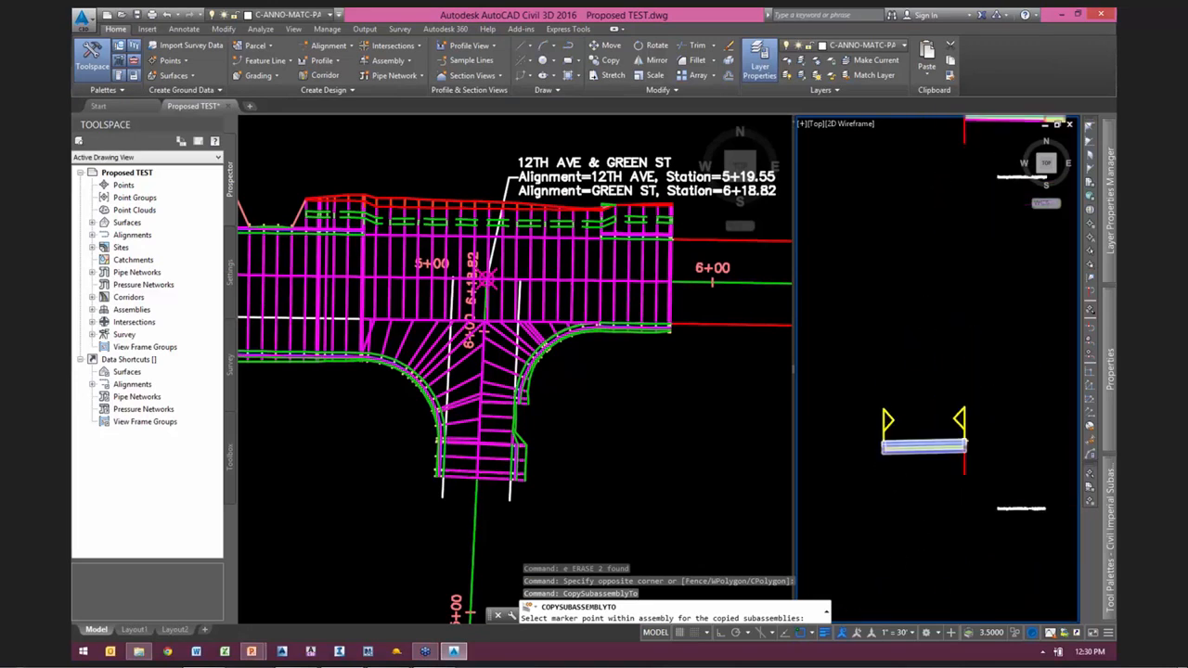
pyautogui.scroll(3, 931, 460)
pyautogui.scroll(3, 990, 443)
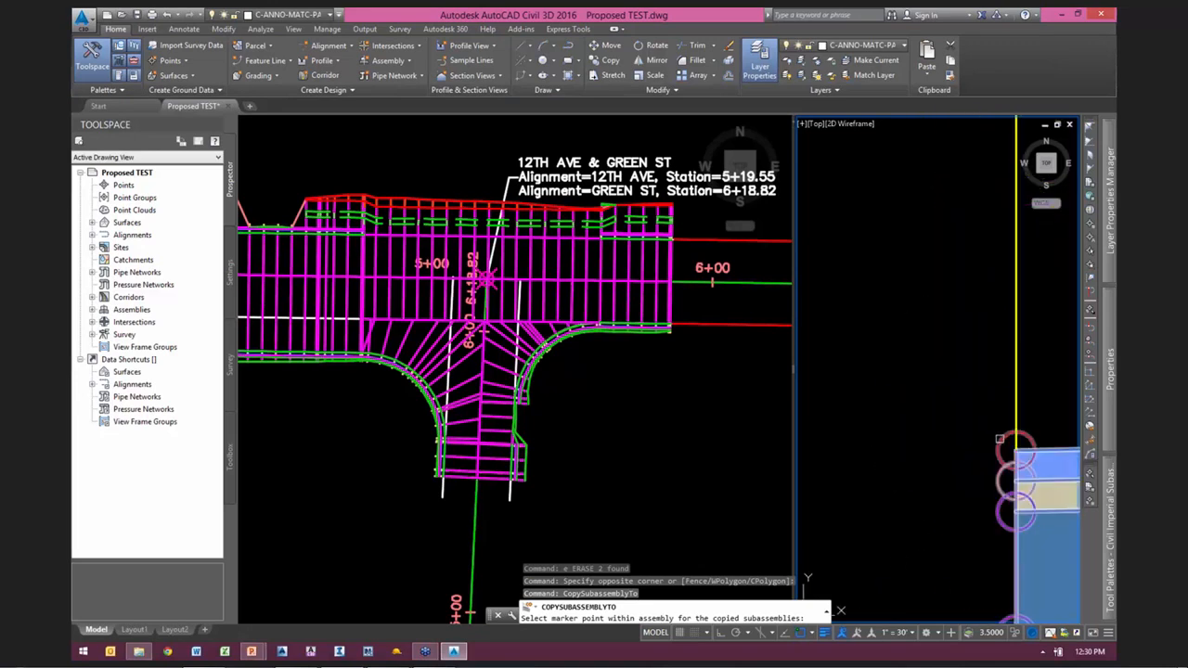
pyautogui.click(1015, 450)
pyautogui.scroll(-14, 968, 433)
# Step: Copy the left half section's curb and link slope subassemblies to the left lane edge of the uppermost full-section assembly
pyautogui.click(954, 445)
pyautogui.click(950, 439)
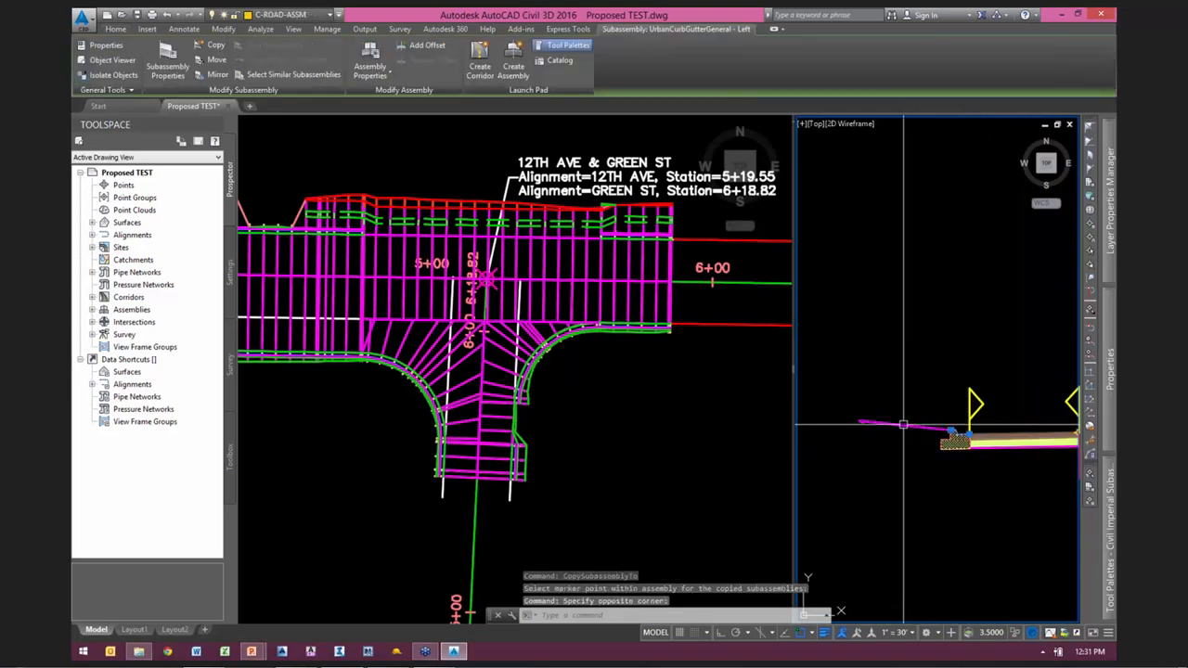
pyautogui.rightClick(930, 322)
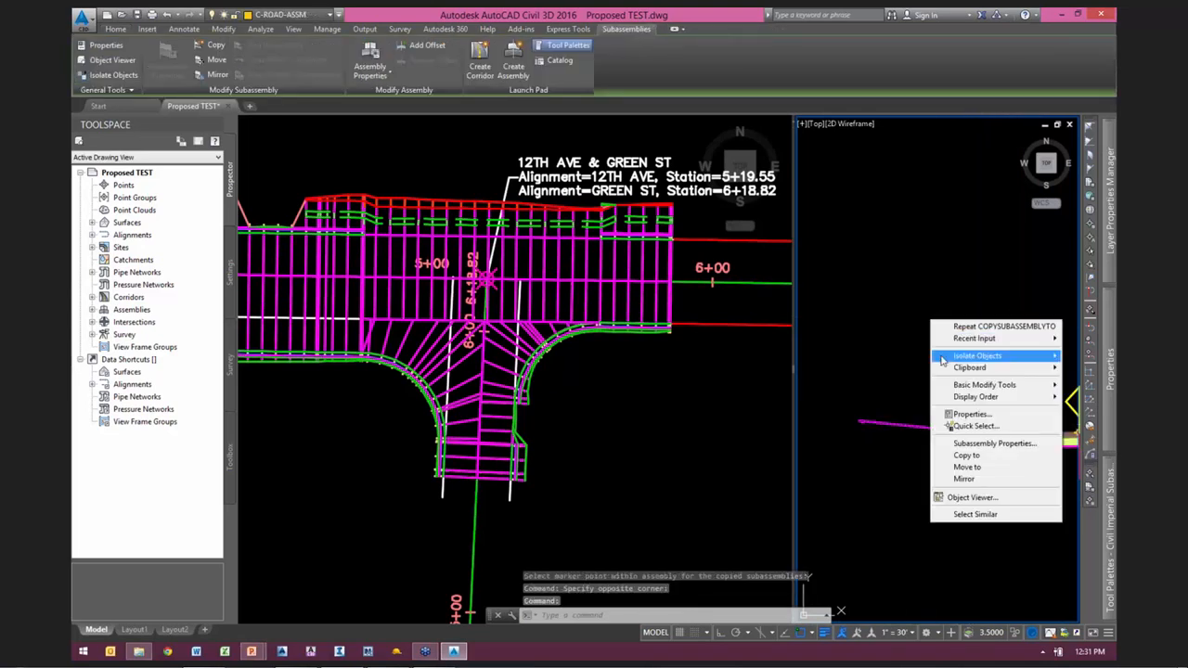
pyautogui.click(965, 456)
pyautogui.scroll(-2, 941, 509)
pyautogui.moveTo(920, 311); pyautogui.dragTo(846, 656, button='middle')
pyautogui.scroll(2, 946, 331)
pyautogui.moveTo(946, 331); pyautogui.dragTo(991, 473, button='middle')
pyautogui.scroll(-2, 991, 473)
pyautogui.scroll(8, 908, 322)
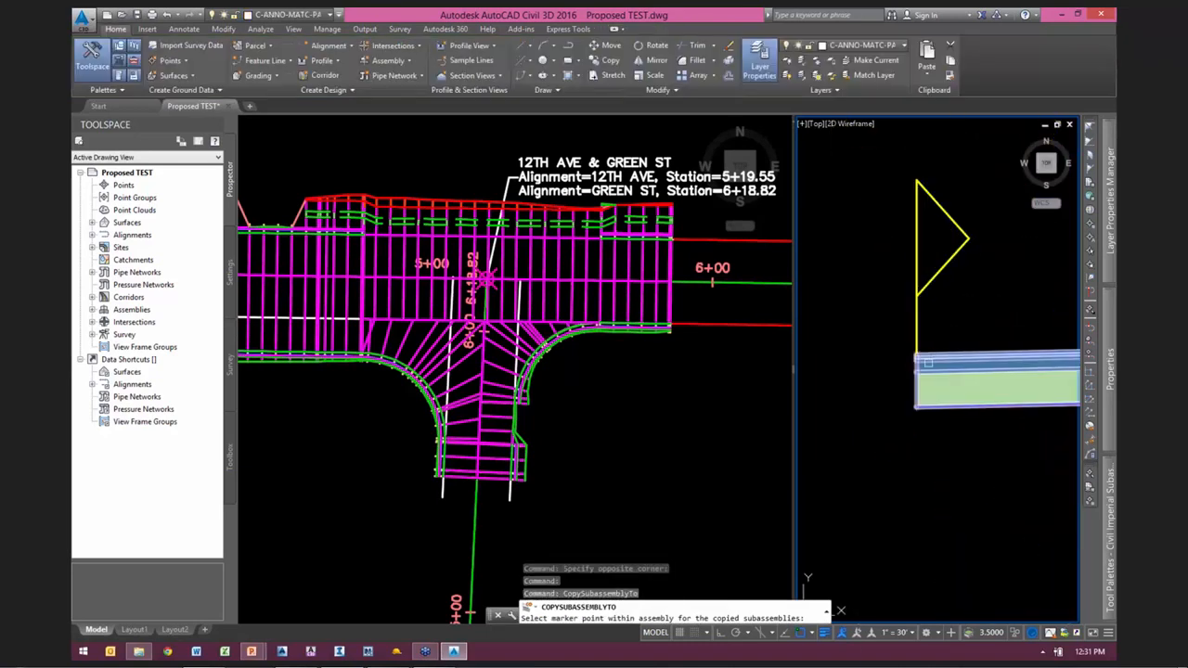
pyautogui.scroll(-8, 942, 329)
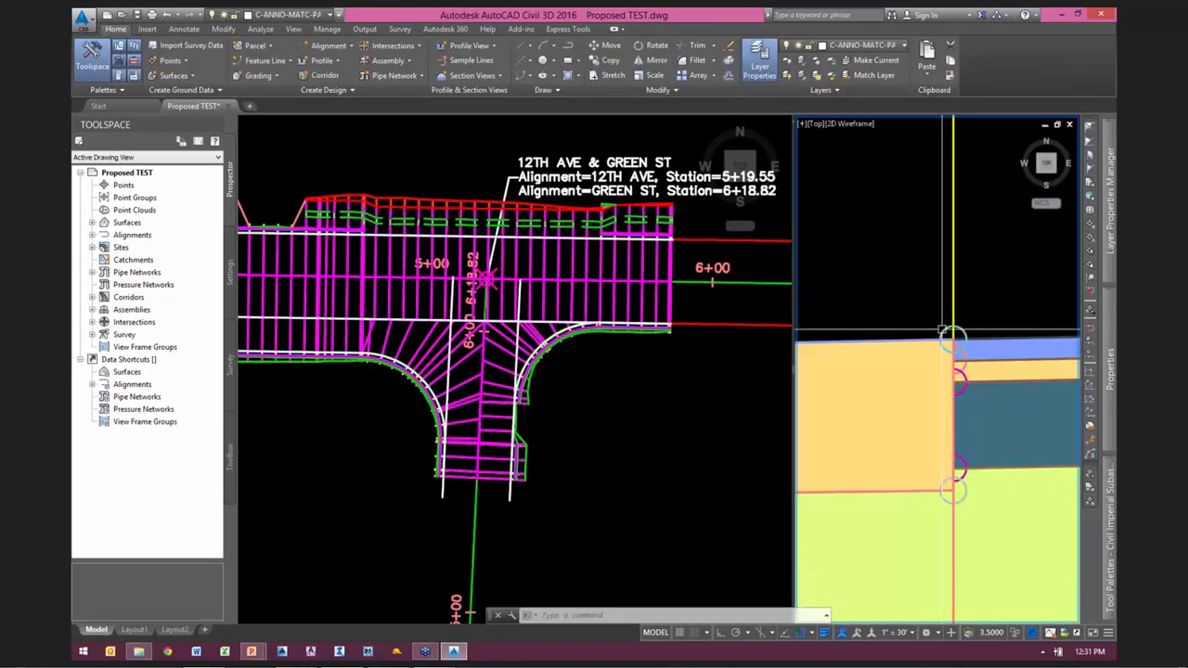
pyautogui.scroll(-2, 983, 451)
pyautogui.moveTo(984, 451)
pyautogui.mouseDown(button='middle')
pyautogui.moveTo(973, 365)
pyautogui.moveTo(985, 361)
pyautogui.mouseUp(button='middle')
pyautogui.scroll(3, 949, 377)
pyautogui.scroll(3, 949, 377)
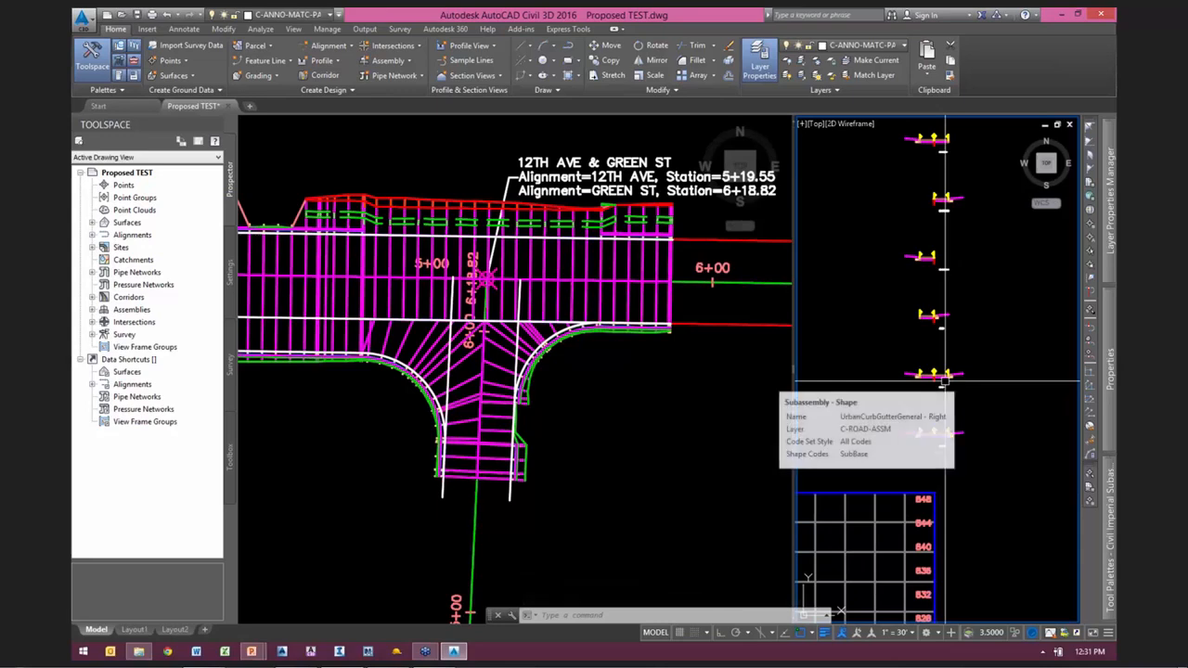
# Step: Set all surface targets of Corridor - (1) to the Existing surface and rebuild the corridor
pyautogui.click(600, 386)
pyautogui.moveTo(573, 382); pyautogui.dragTo(649, 422, button='middle')
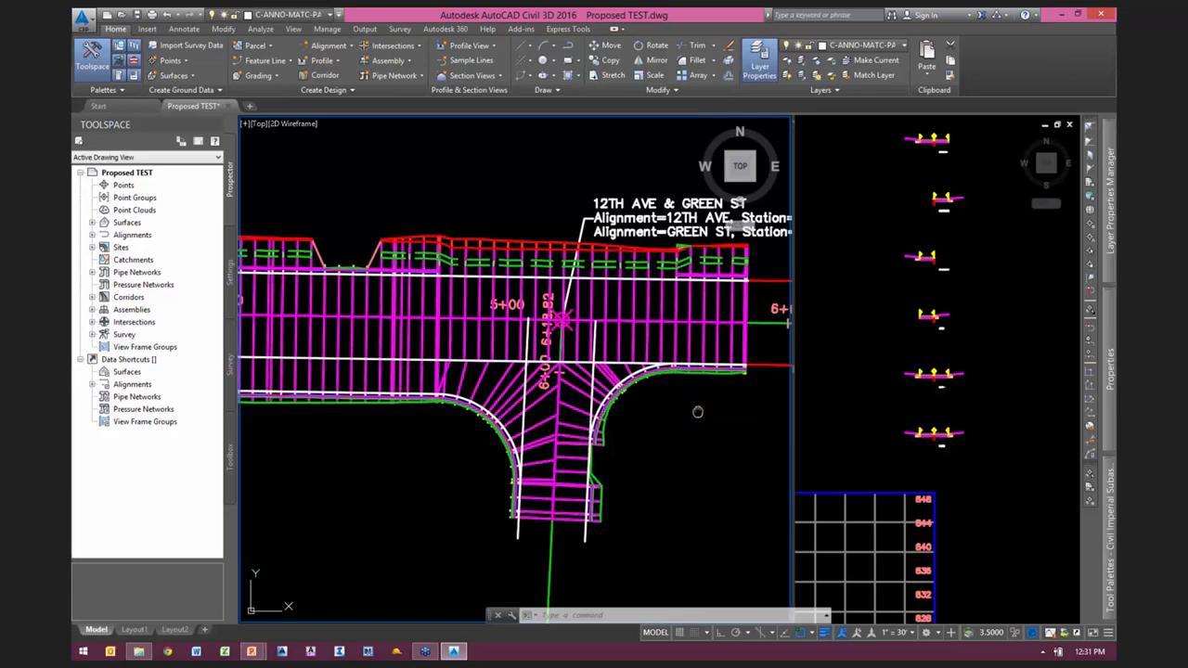
pyautogui.moveTo(695, 411); pyautogui.dragTo(637, 409, button='middle')
pyautogui.scroll(-1, 612, 409)
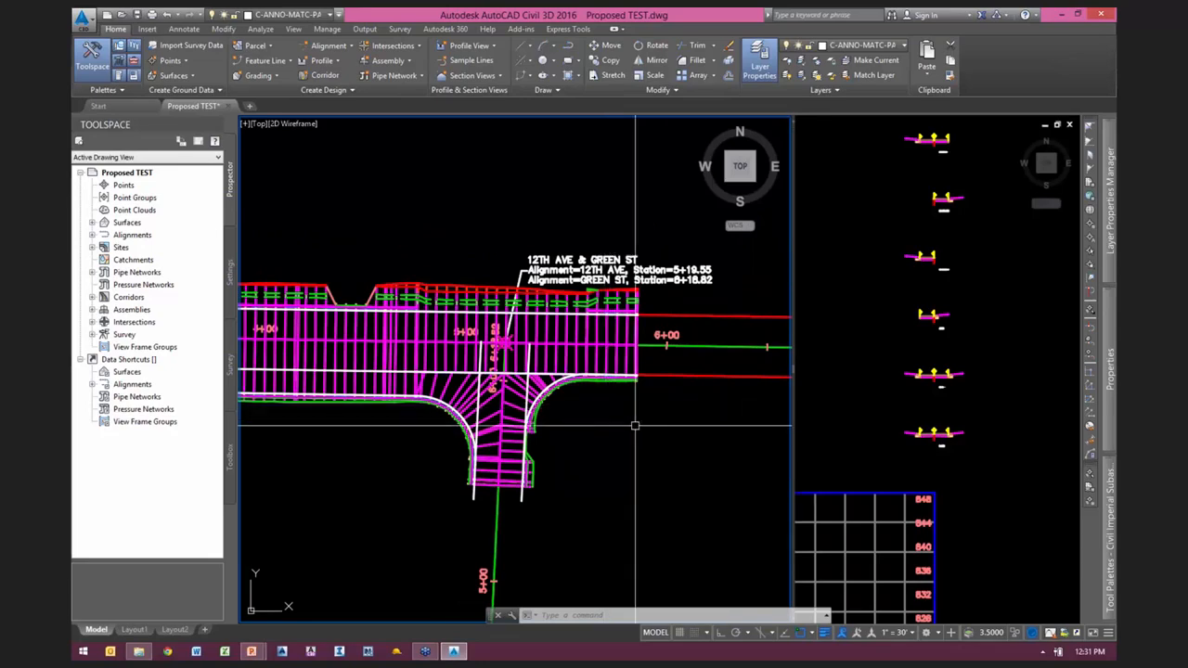
pyautogui.scroll(2, 613, 413)
pyautogui.moveTo(582, 429); pyautogui.dragTo(650, 447, button='middle')
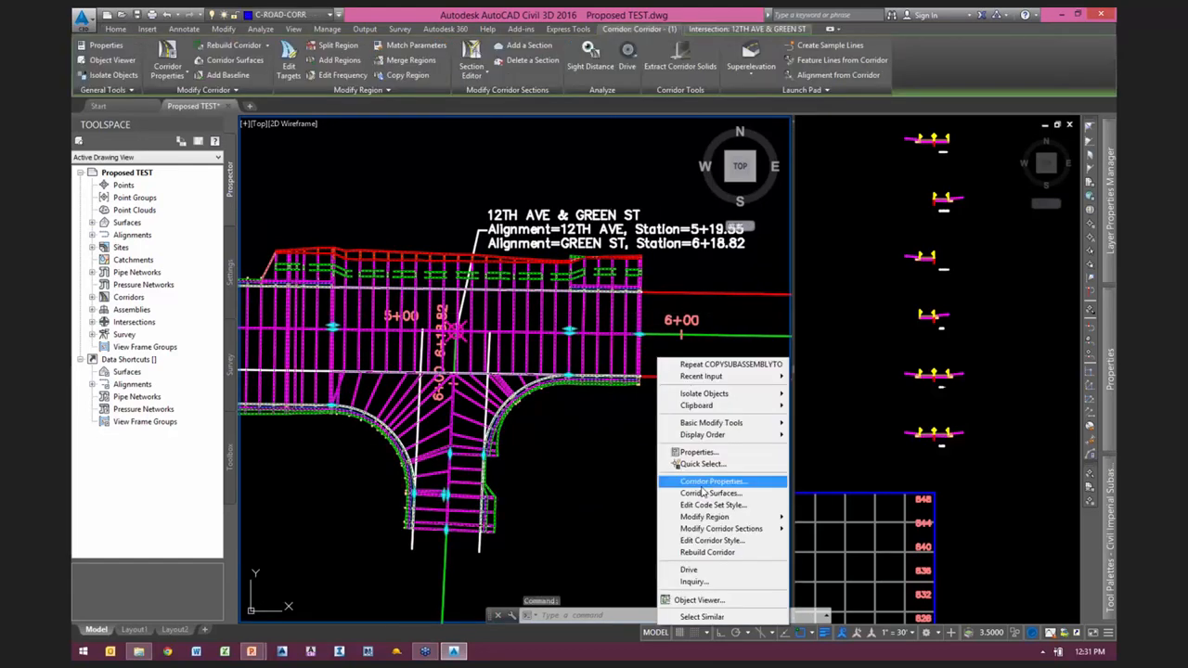
pyautogui.click(701, 482)
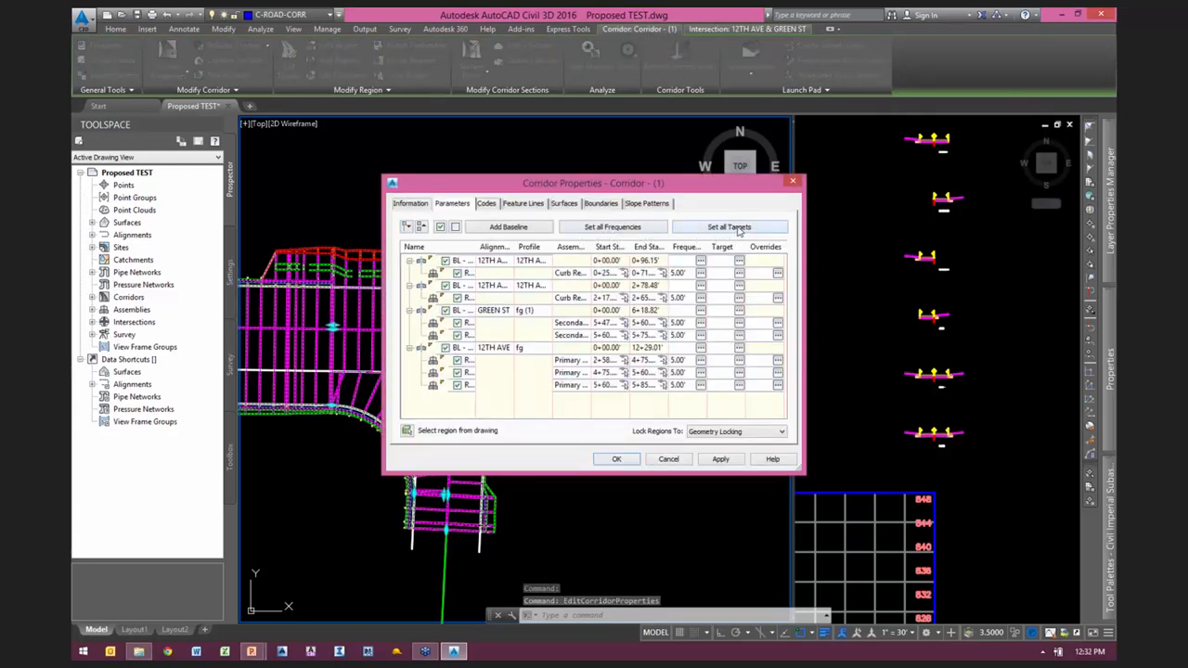
pyautogui.click(729, 228)
pyautogui.click(756, 136)
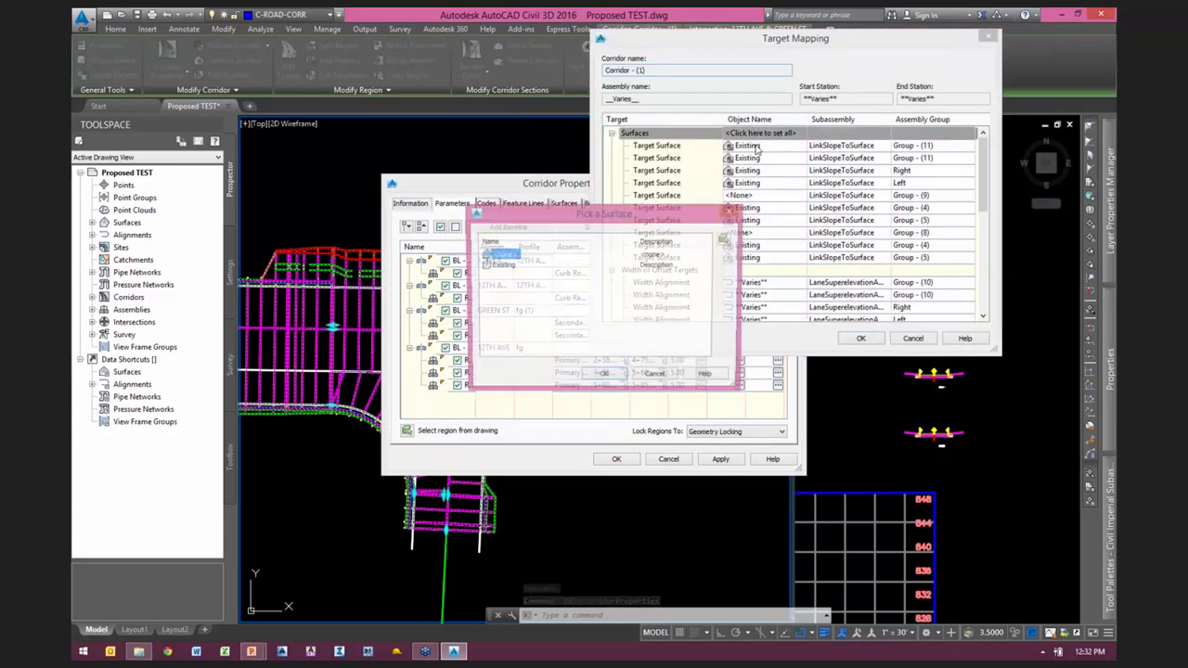
pyautogui.click(501, 265)
pyautogui.click(603, 375)
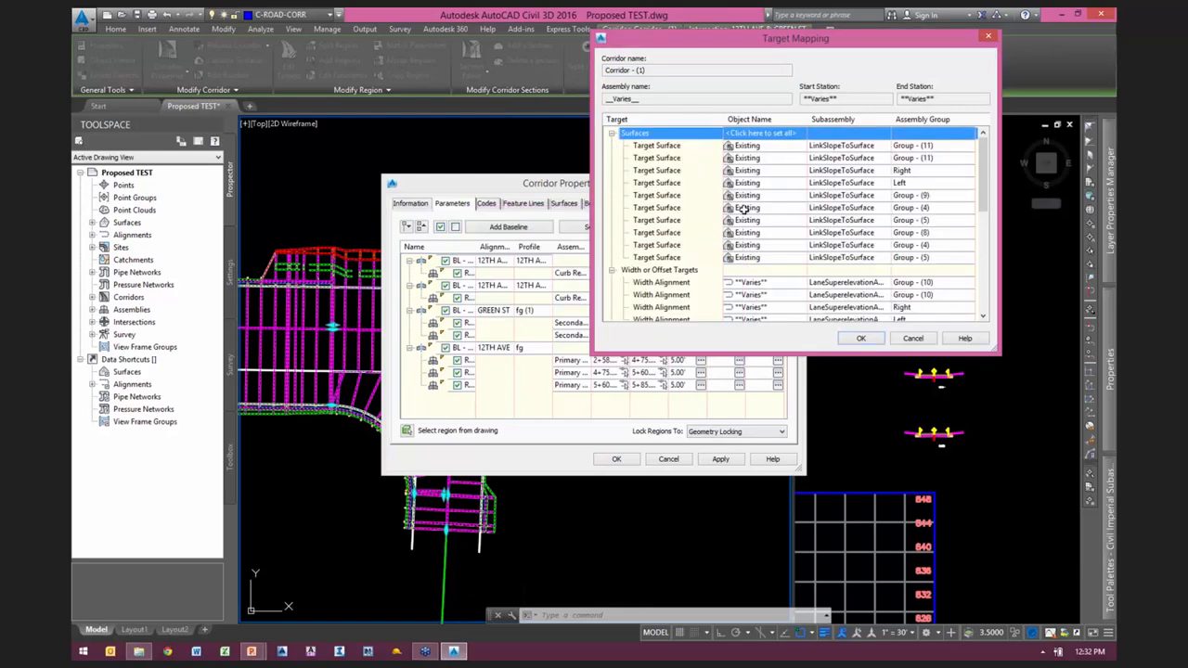
pyautogui.click(862, 338)
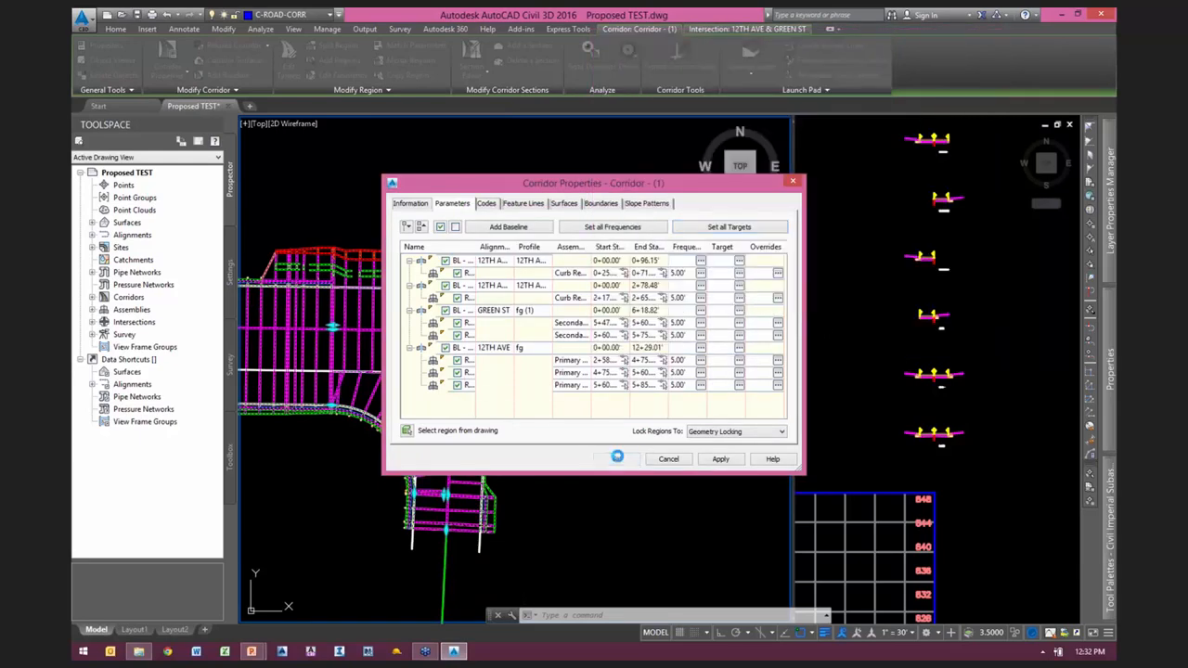
pyautogui.click(616, 458)
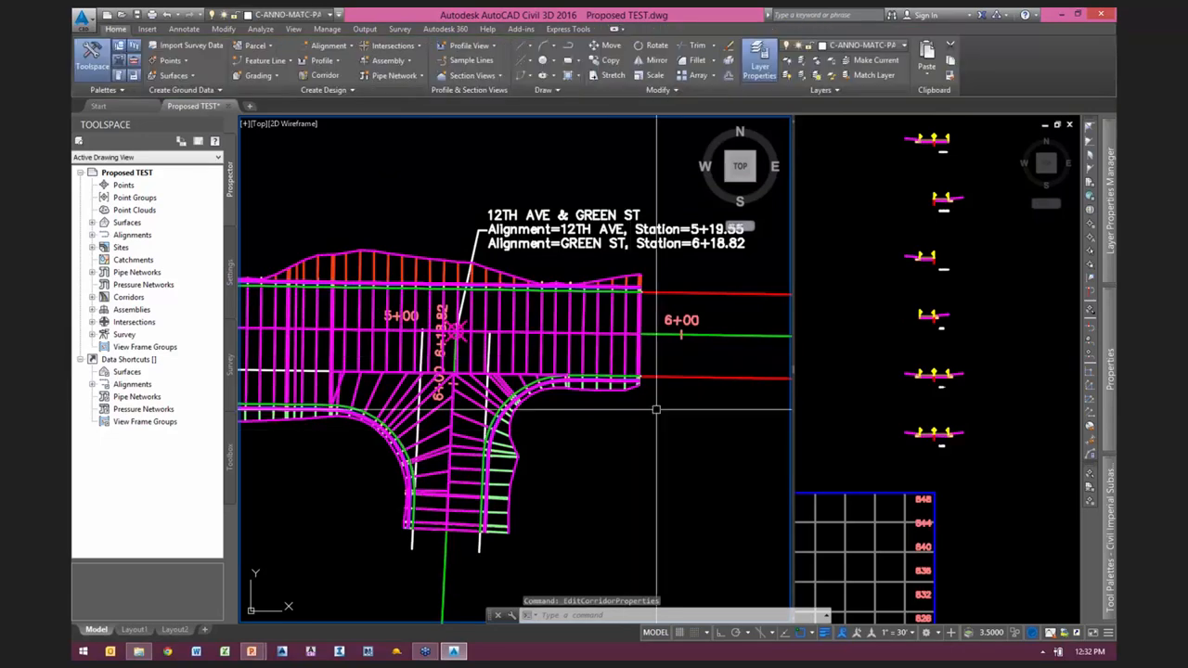
pyautogui.scroll(-2, 664, 421)
pyautogui.moveTo(364, 459); pyautogui.dragTo(417, 445, button='middle')
pyautogui.scroll(-2, 417, 445)
pyautogui.click(900, 446)
pyautogui.scroll(6, 939, 447)
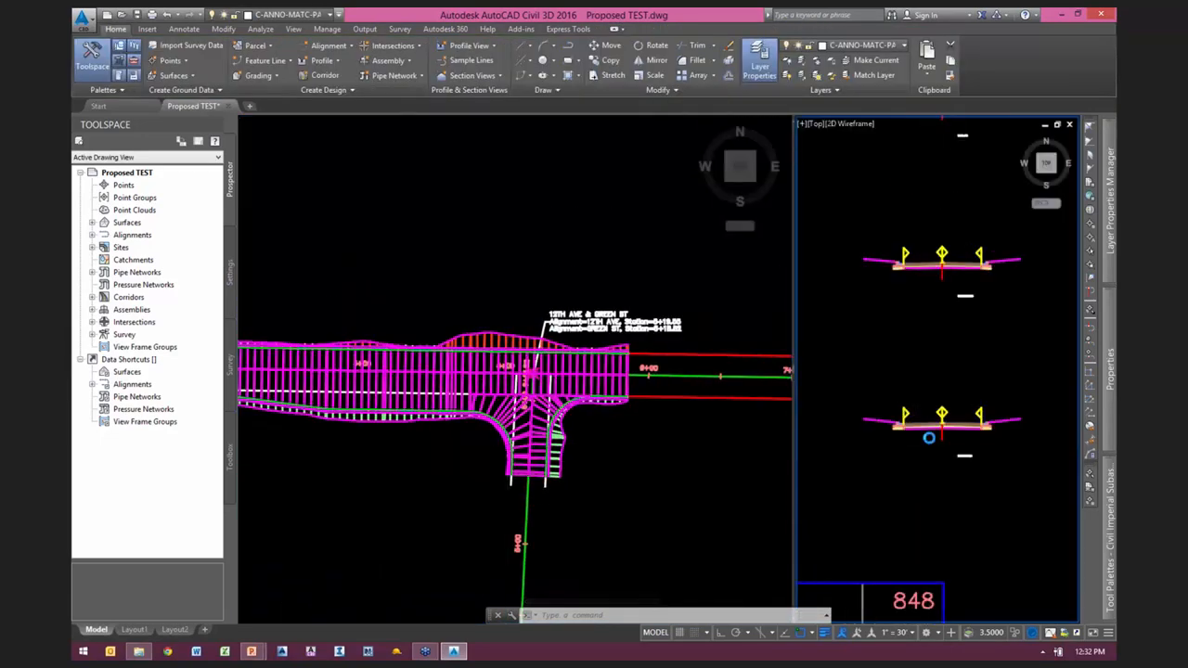
# Step: Review the target mapping of the corridor's Primary Road Full Section region west of the intersection, then close it
pyautogui.click(390, 445)
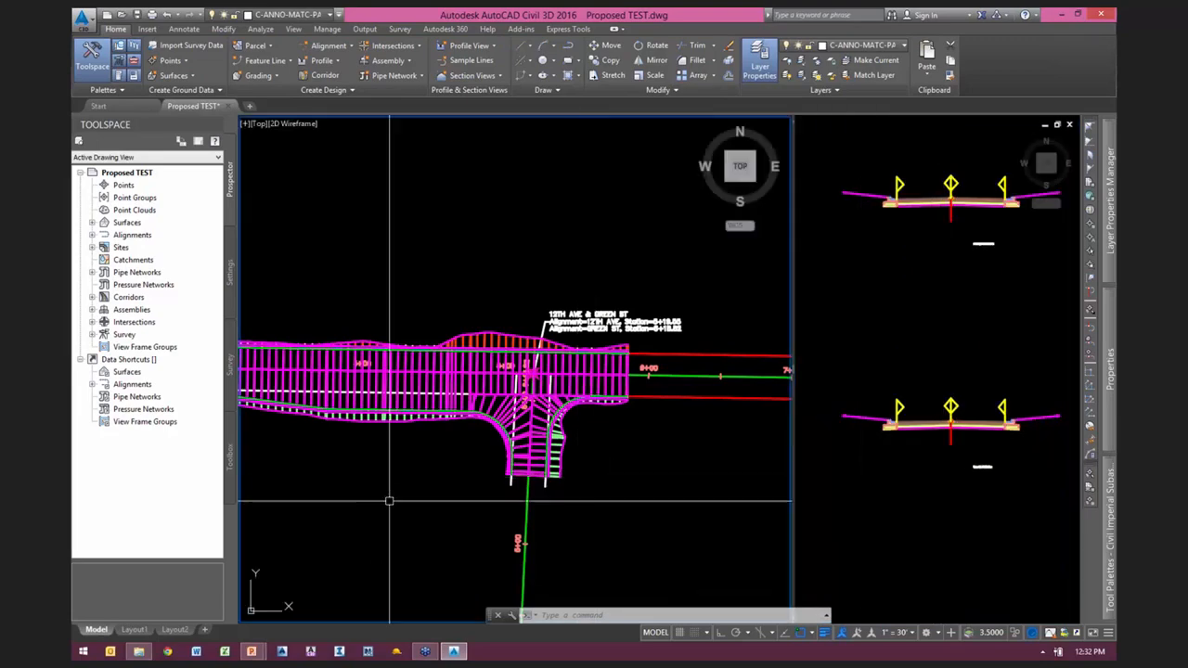
pyautogui.scroll(3, 390, 445)
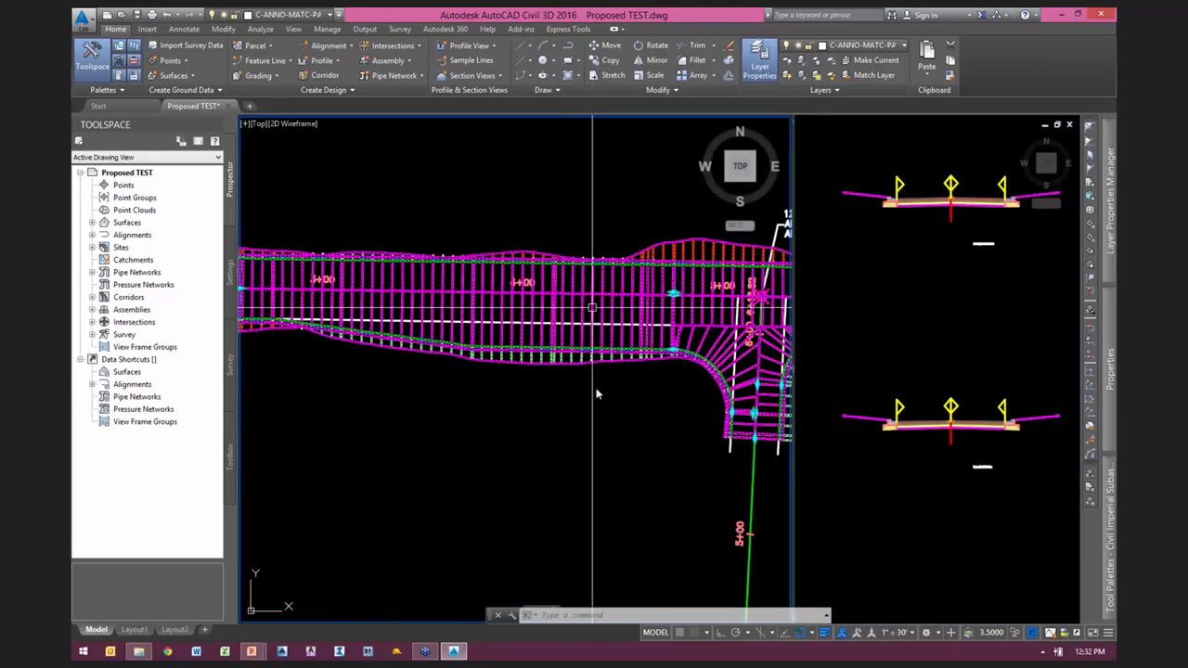
pyautogui.click(584, 360)
pyautogui.scroll(-1, 568, 431)
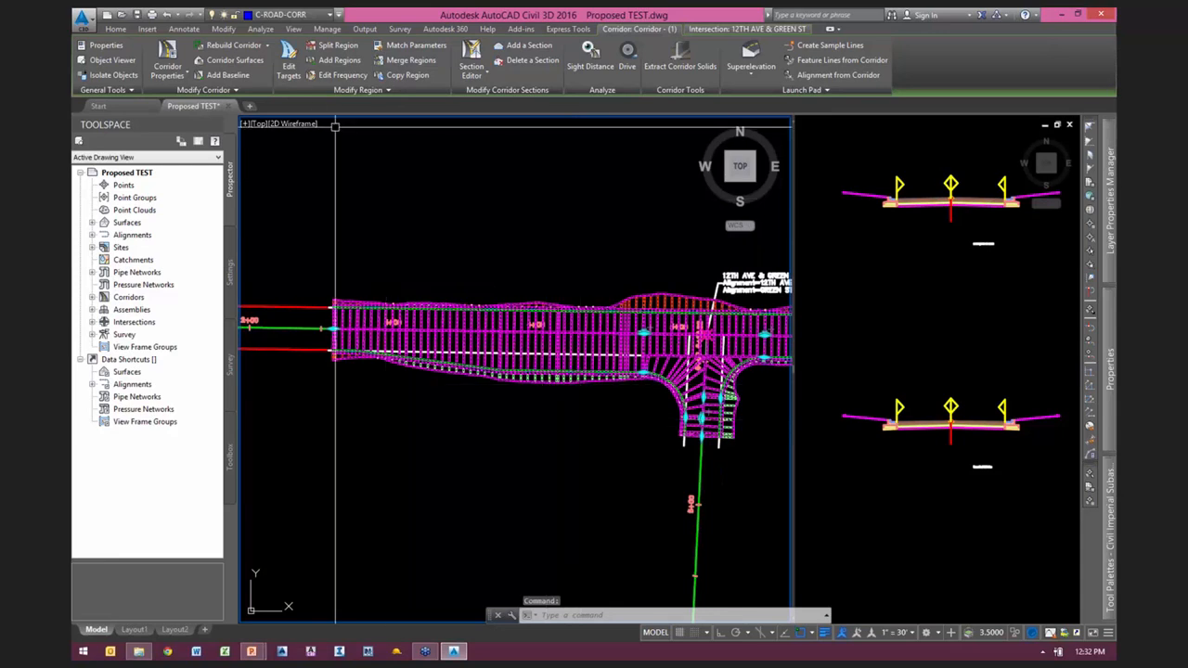
pyautogui.click(289, 65)
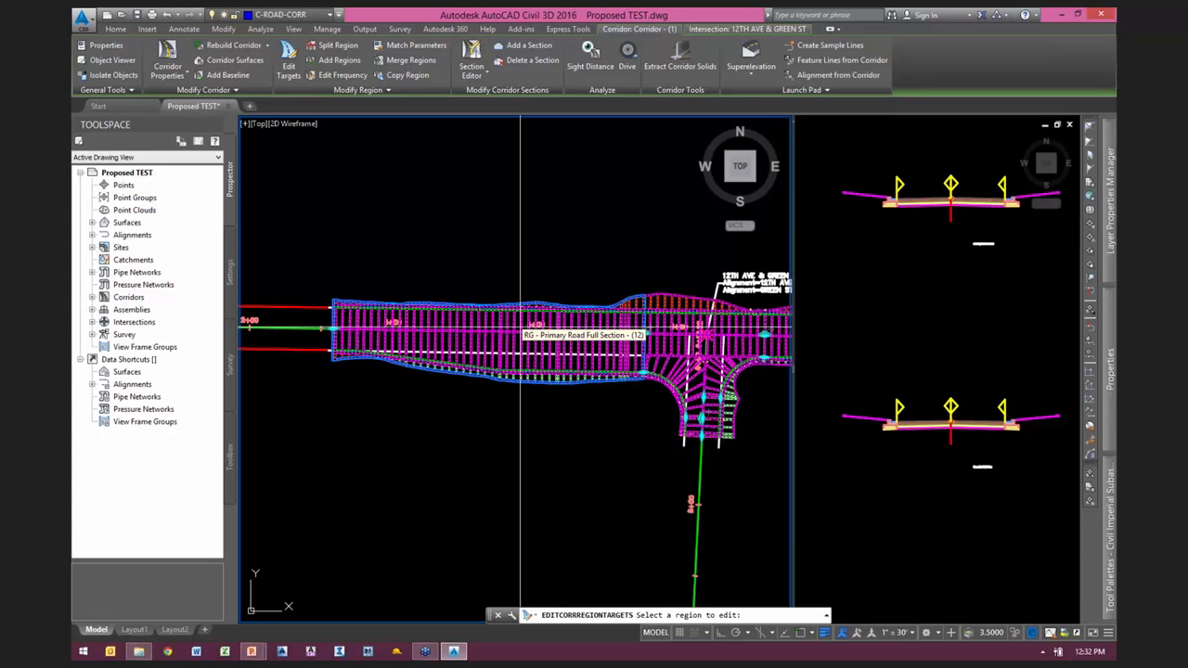
pyautogui.click(562, 336)
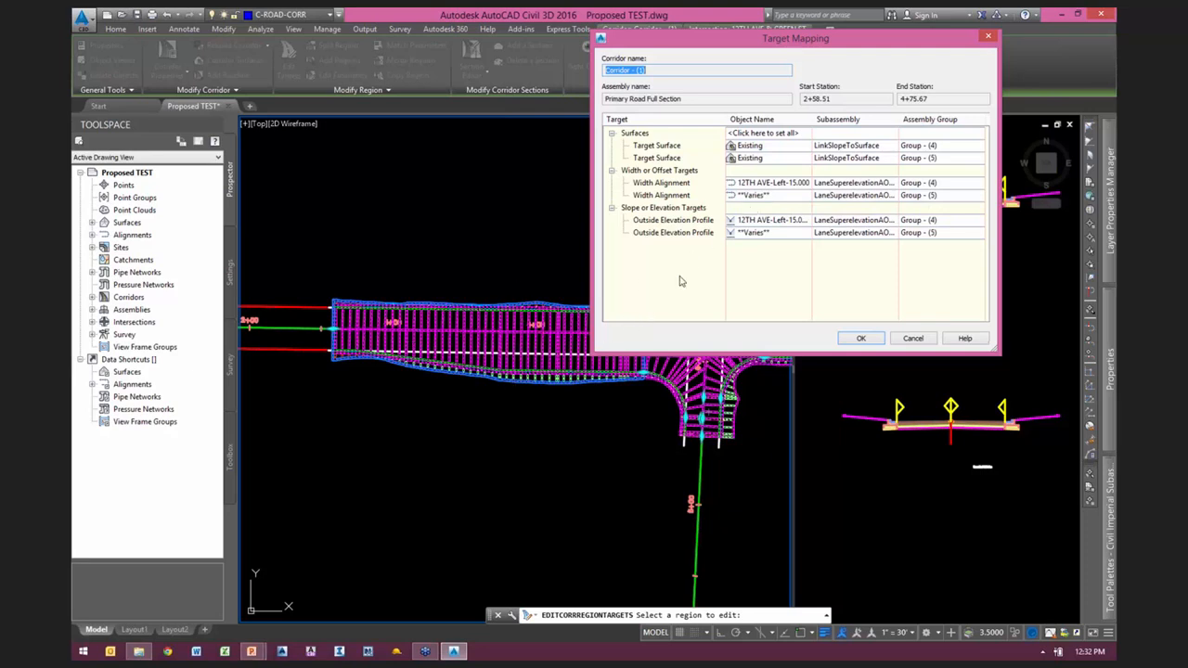
pyautogui.moveTo(782, 51); pyautogui.dragTo(824, 42)
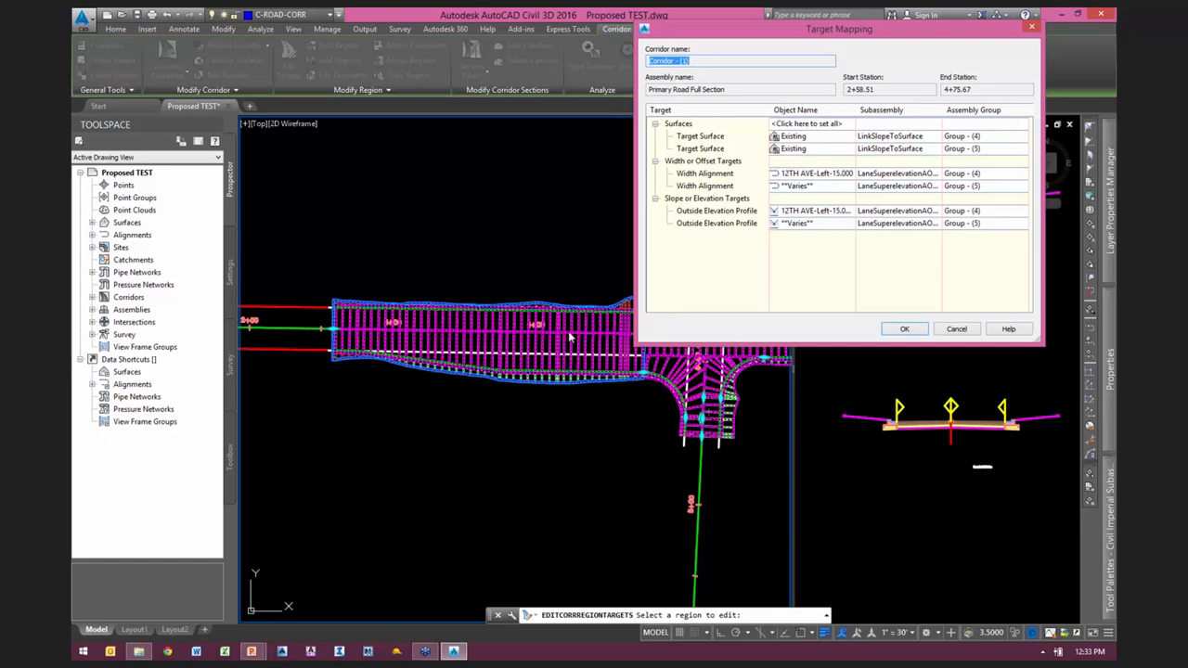
pyautogui.moveTo(859, 39); pyautogui.dragTo(812, 45)
pyautogui.click(857, 334)
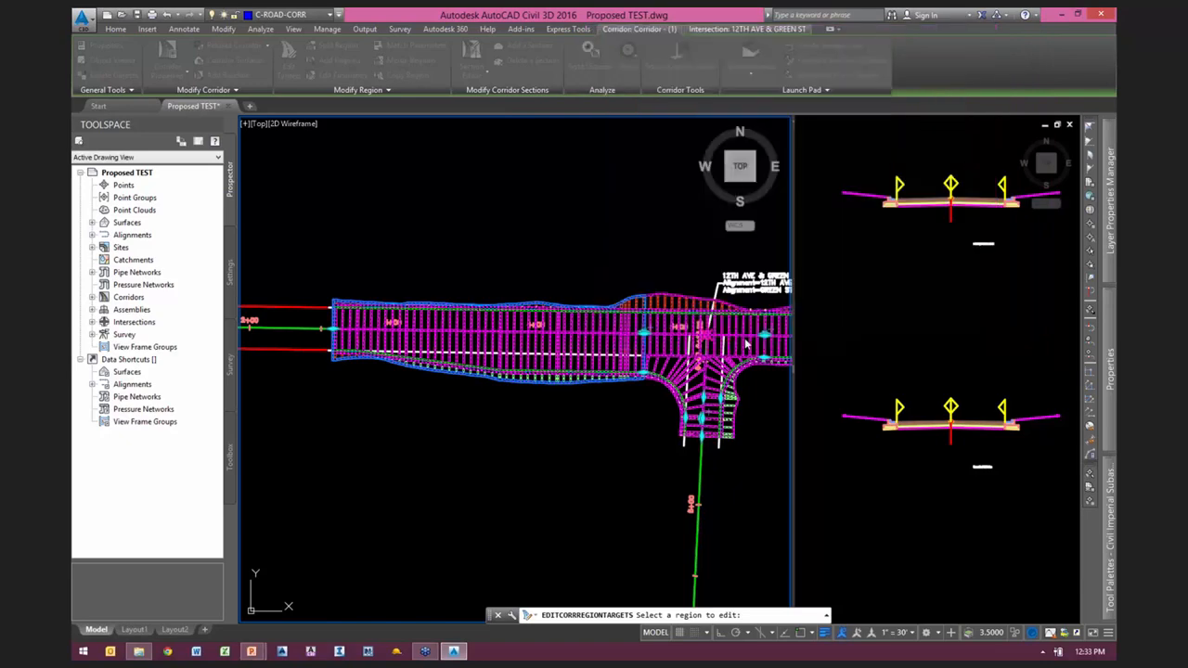
# Step: Examine the Primary Road Full Section region east of the intersection and the Secondary Road Full Section region, comparing them with the full-section assemblies
pyautogui.moveTo(644, 410); pyautogui.dragTo(507, 384, button='middle')
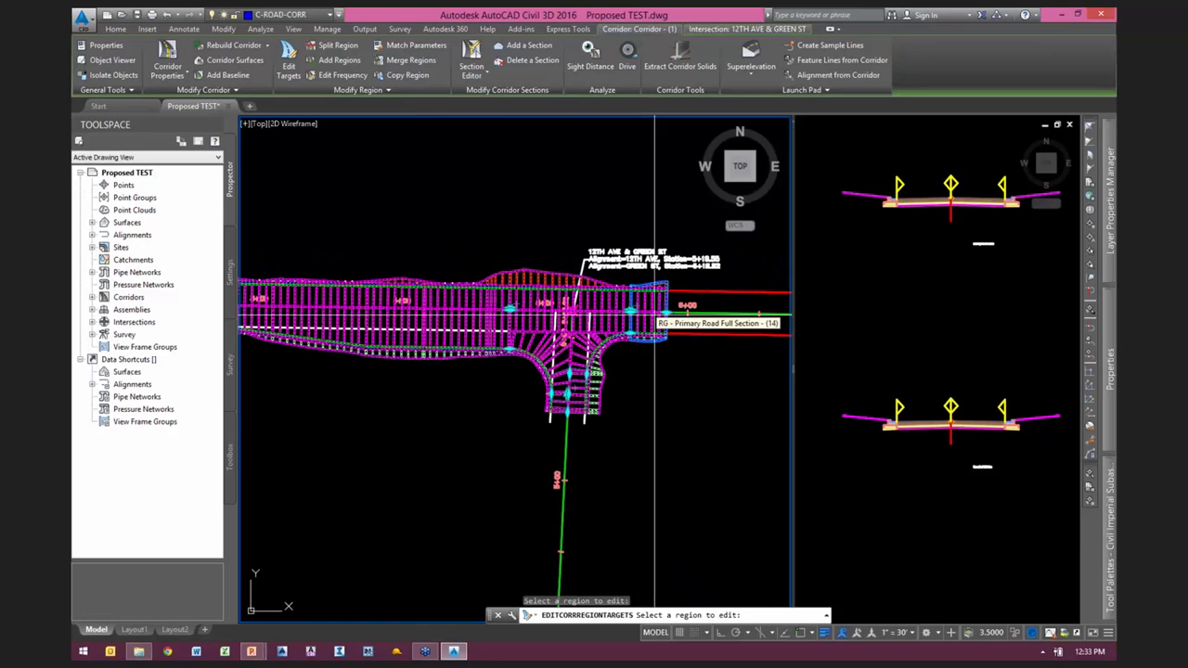
pyautogui.scroll(5, 655, 317)
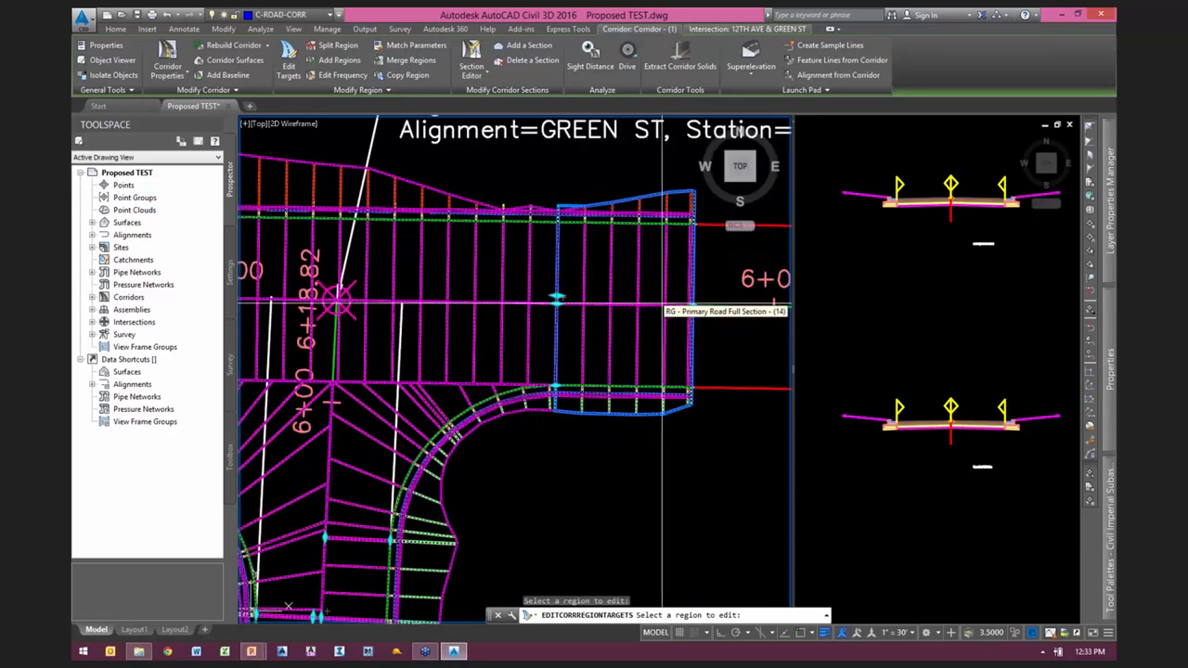
pyautogui.scroll(-2, 659, 306)
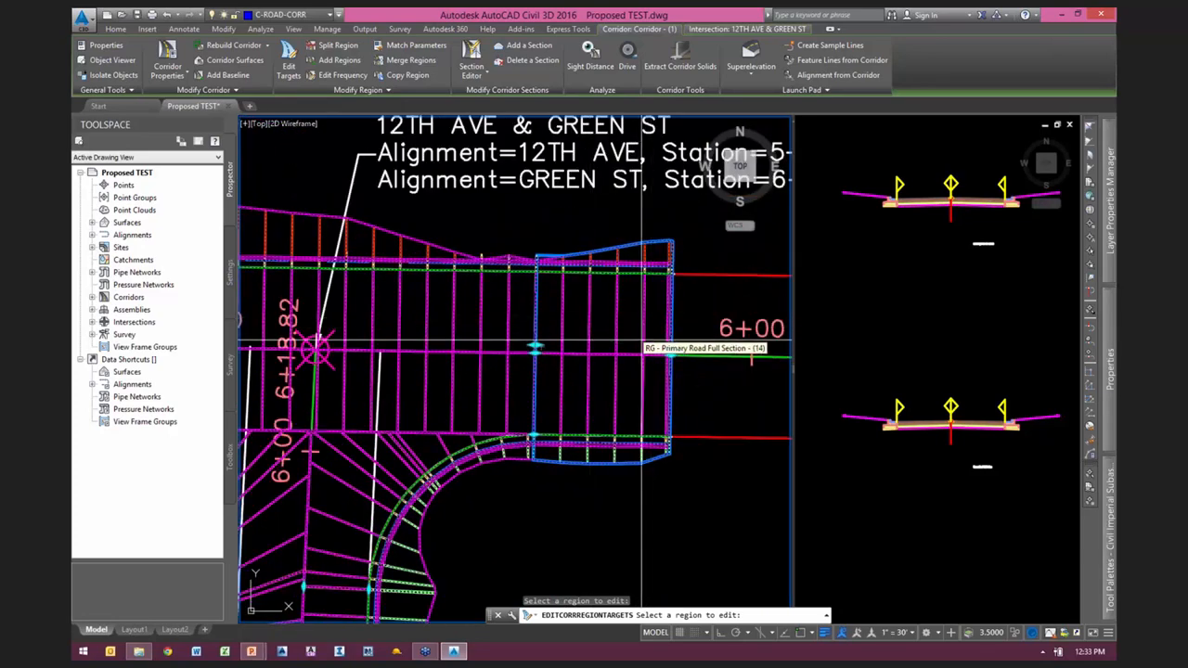
pyautogui.scroll(-2, 659, 338)
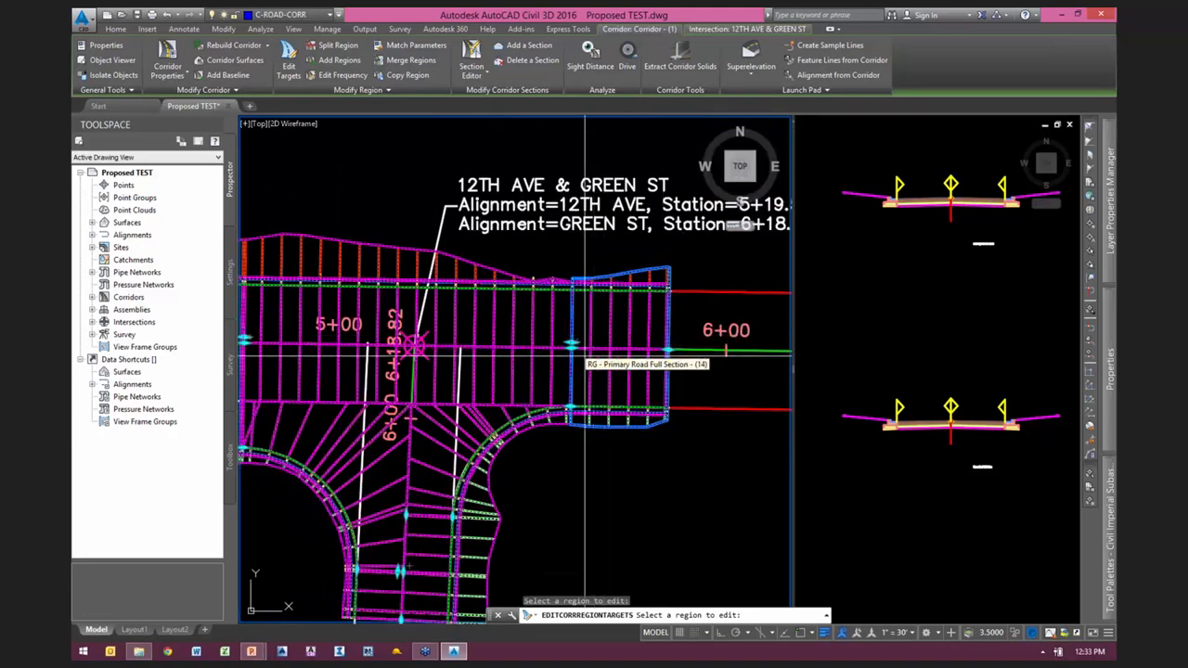
pyautogui.moveTo(595, 356); pyautogui.dragTo(693, 349, button='middle')
pyautogui.scroll(-2, 947, 297)
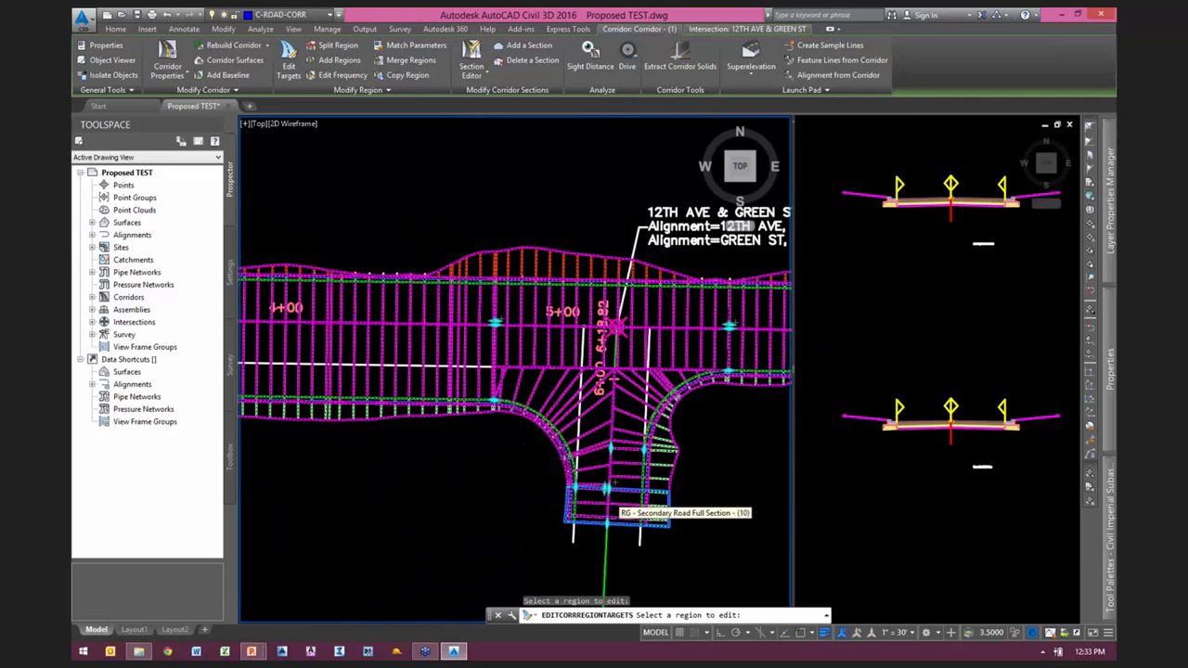
pyautogui.scroll(3, 616, 508)
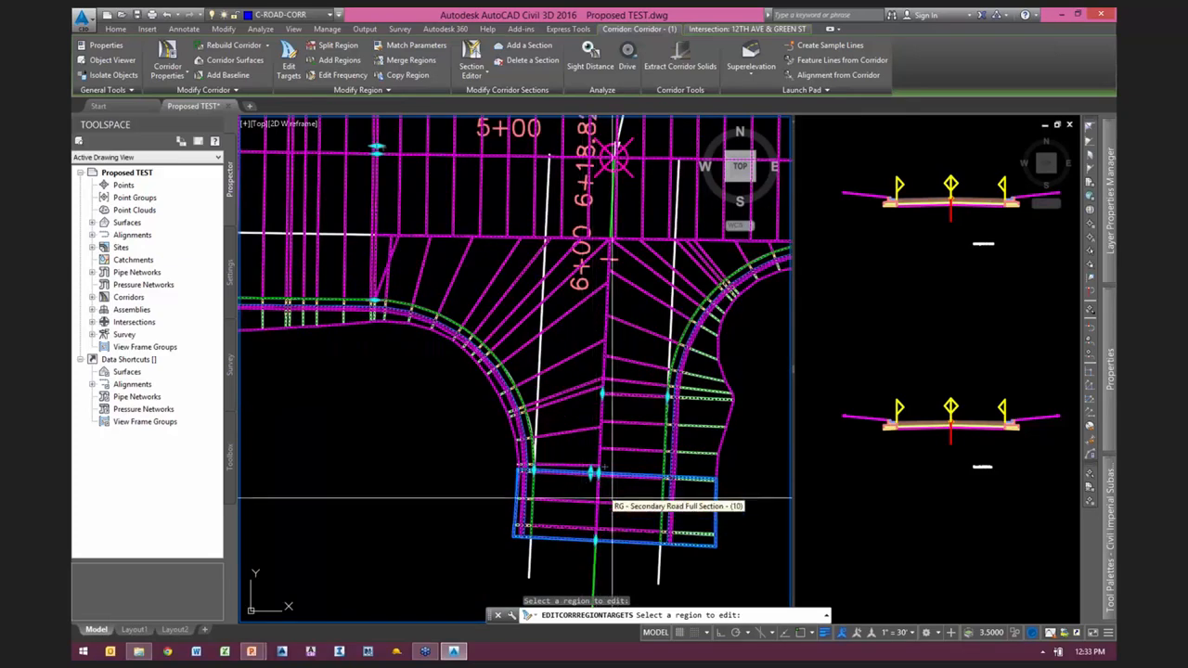
pyautogui.click(881, 352)
pyautogui.moveTo(951, 282); pyautogui.dragTo(936, 395, button='middle')
pyautogui.scroll(2, 937, 395)
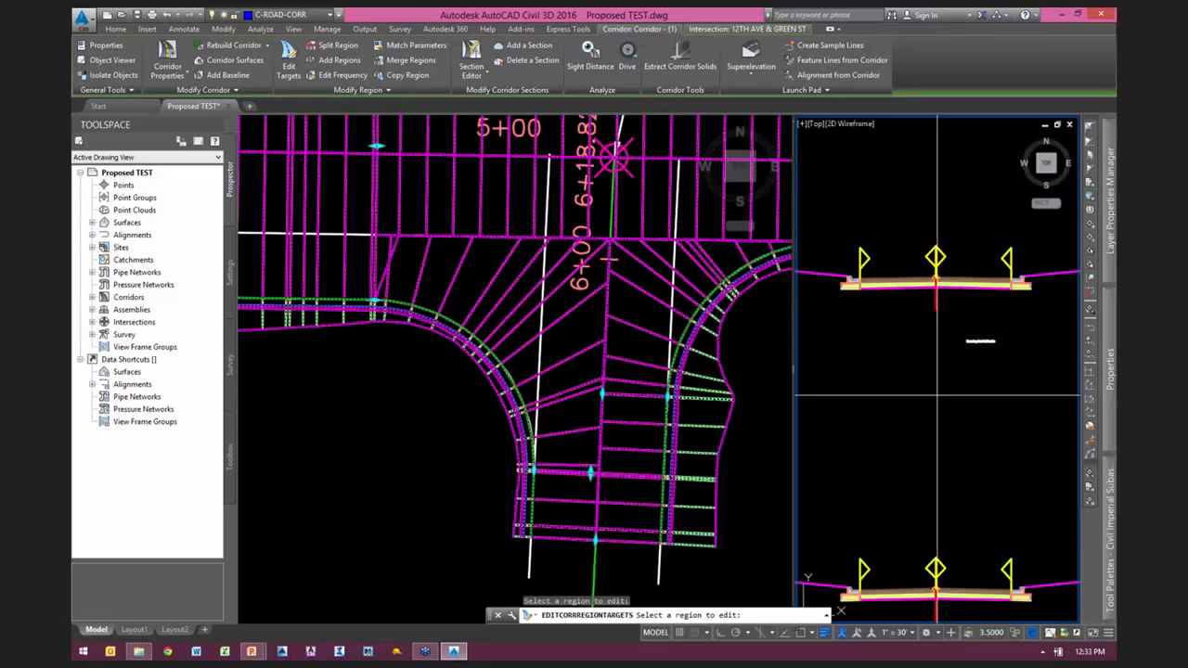
pyautogui.scroll(-2, 936, 395)
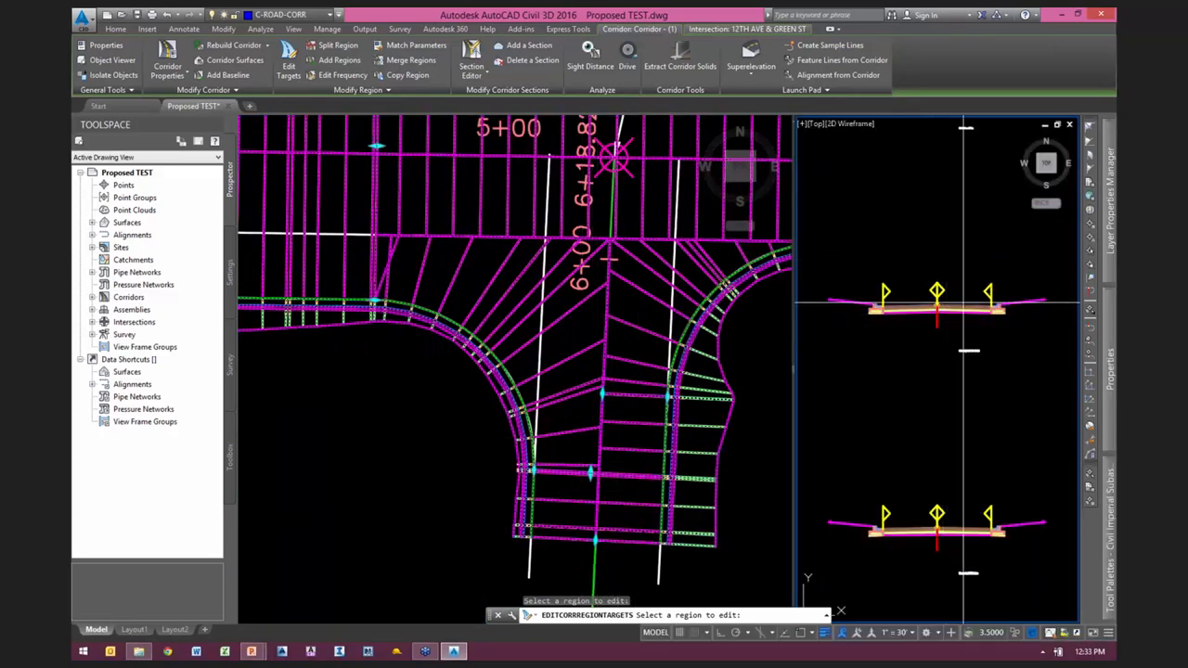
pyautogui.click(756, 498)
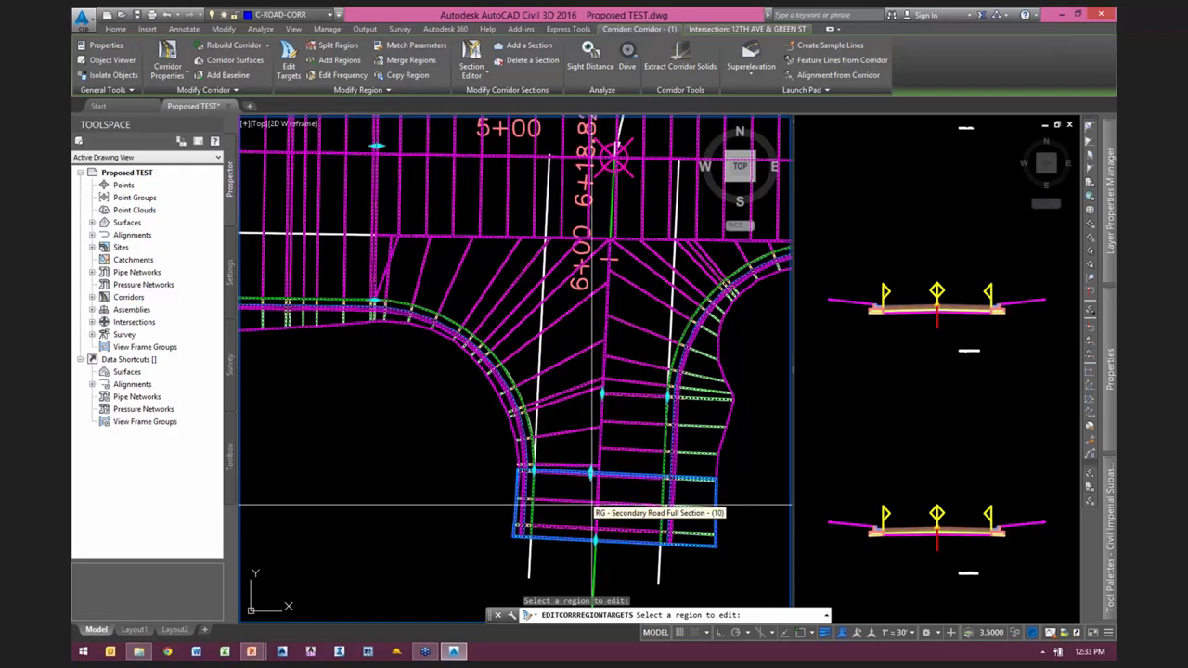
# Step: Compare the Primary Road Part Section - Daylight Left region across the intersection with its matching assembly
pyautogui.click(896, 429)
pyautogui.scroll(-6, 909, 446)
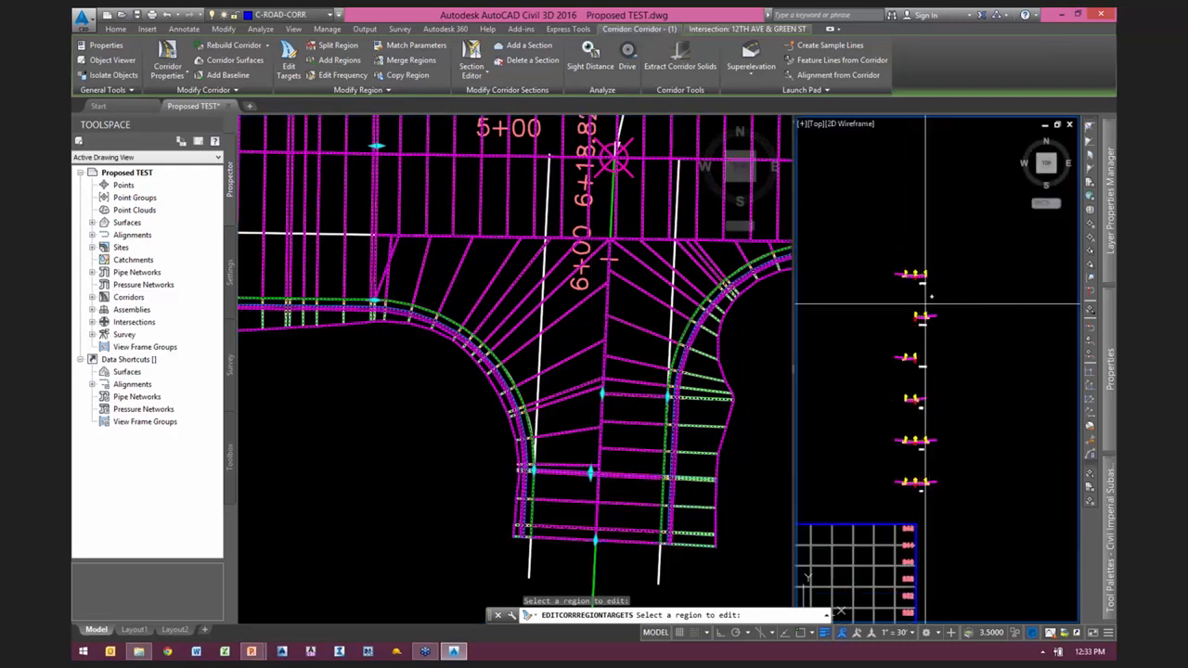
pyautogui.scroll(6, 907, 275)
pyautogui.scroll(2, 908, 274)
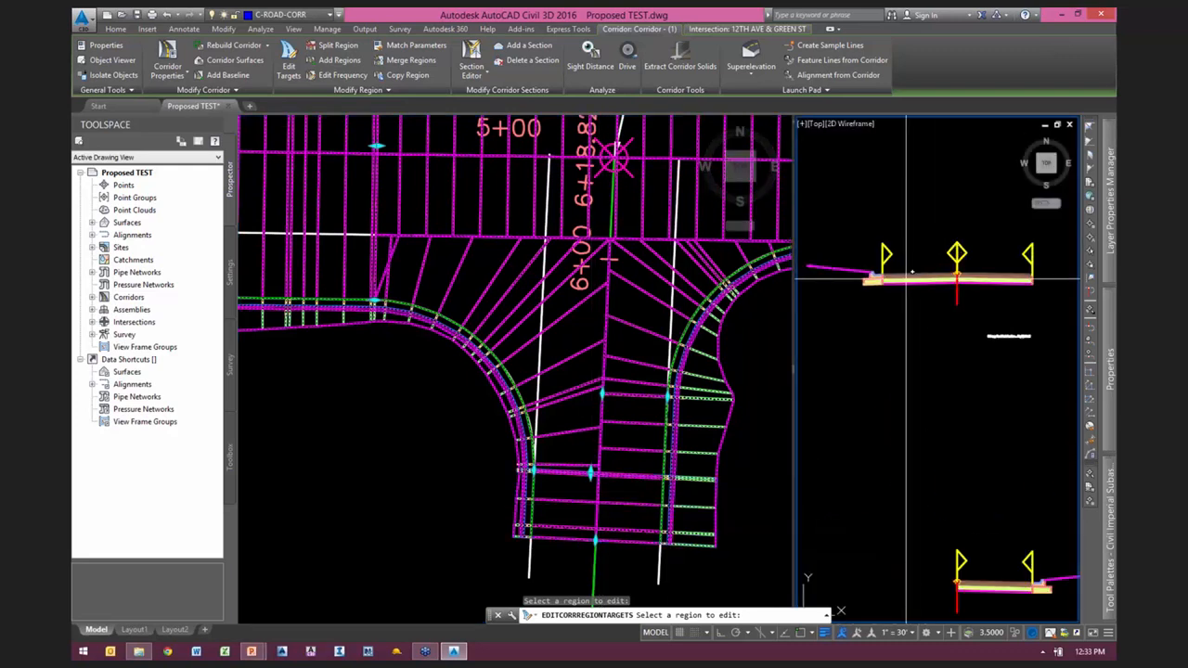
pyautogui.click(739, 334)
pyautogui.moveTo(740, 334); pyautogui.dragTo(693, 509, button='middle')
pyautogui.scroll(-2, 573, 318)
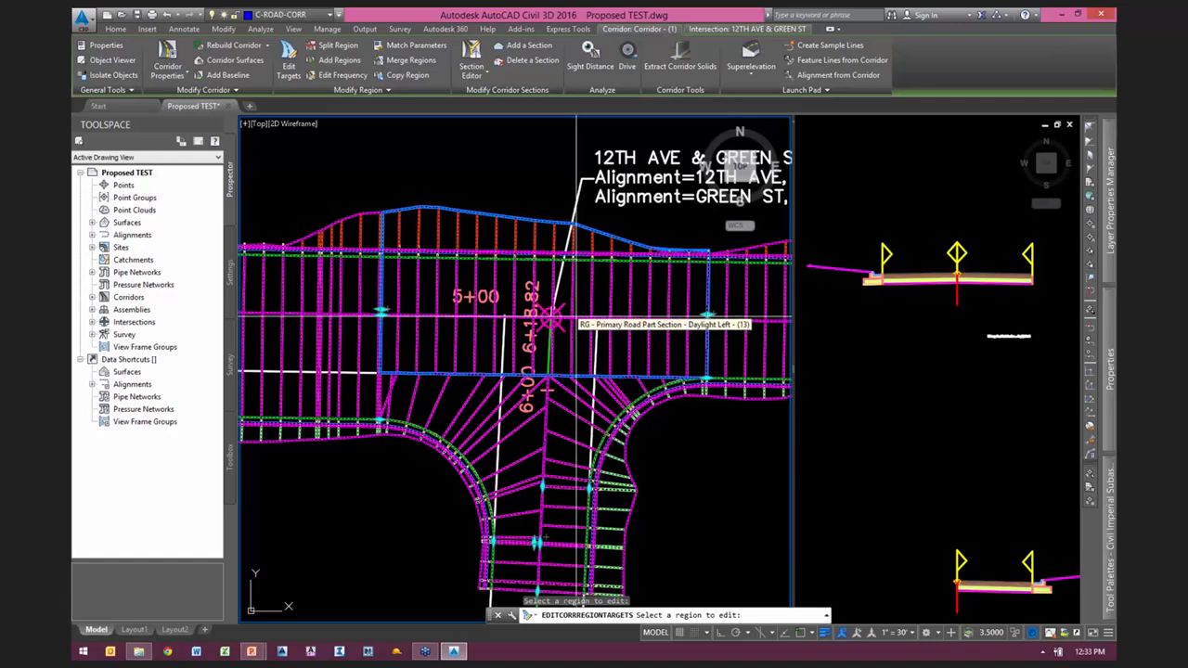
# Step: Compare the southeast Curb Return Fillets region with its assembly, review the region's target mapping and close it without changes
pyautogui.click(874, 375)
pyautogui.scroll(-5, 876, 377)
pyautogui.scroll(5, 887, 390)
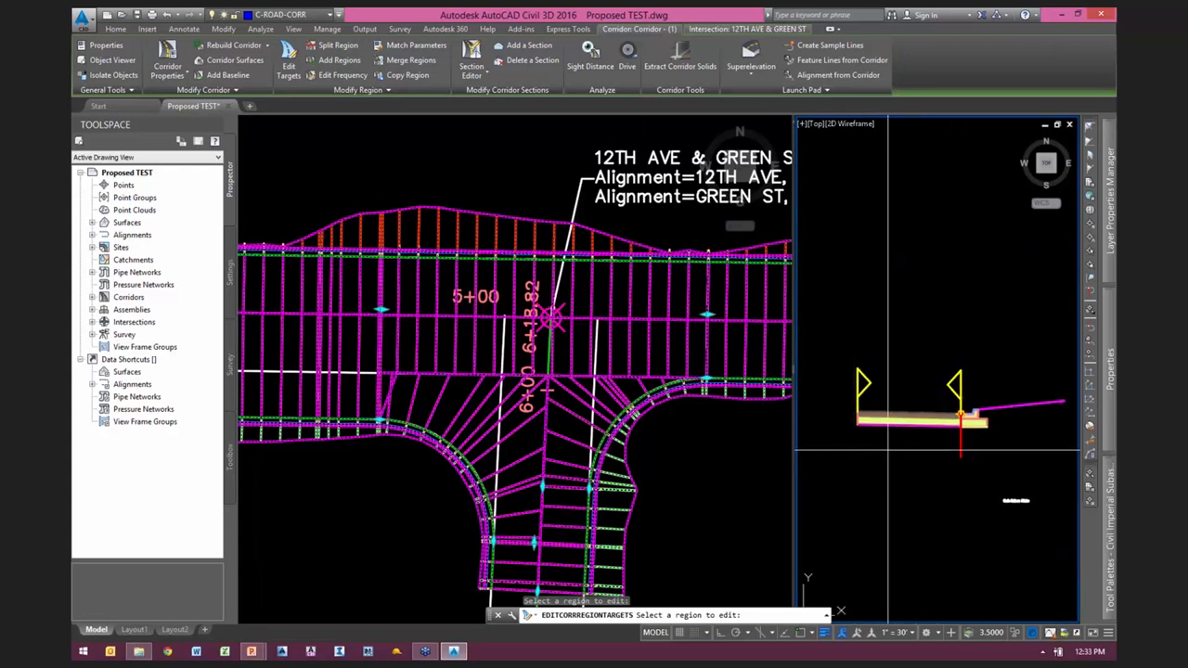
pyautogui.click(629, 449)
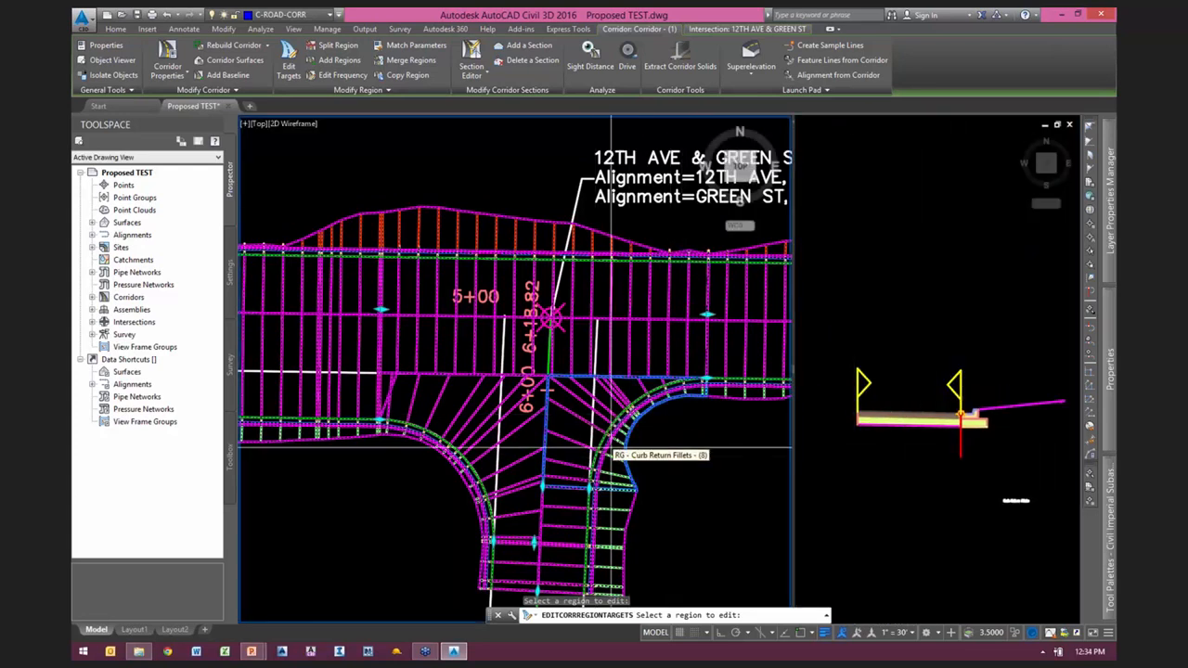
pyautogui.scroll(2, 598, 443)
pyautogui.moveTo(556, 374); pyautogui.dragTo(561, 384, button='middle')
pyautogui.scroll(-2, 546, 363)
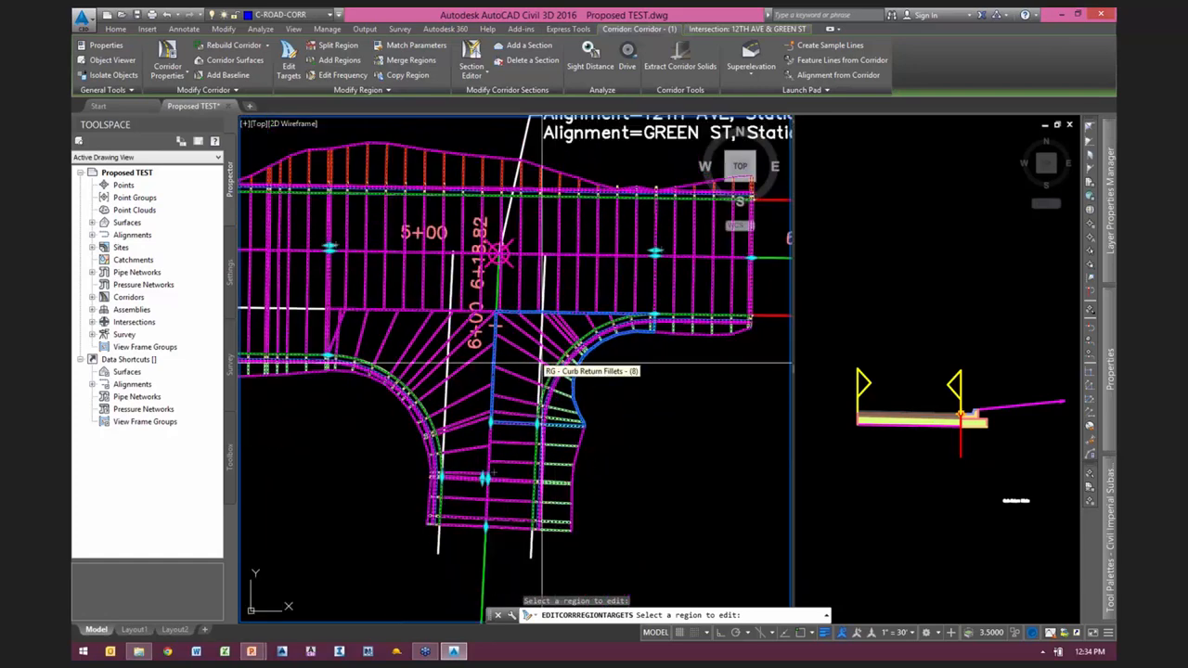
pyautogui.scroll(2, 540, 356)
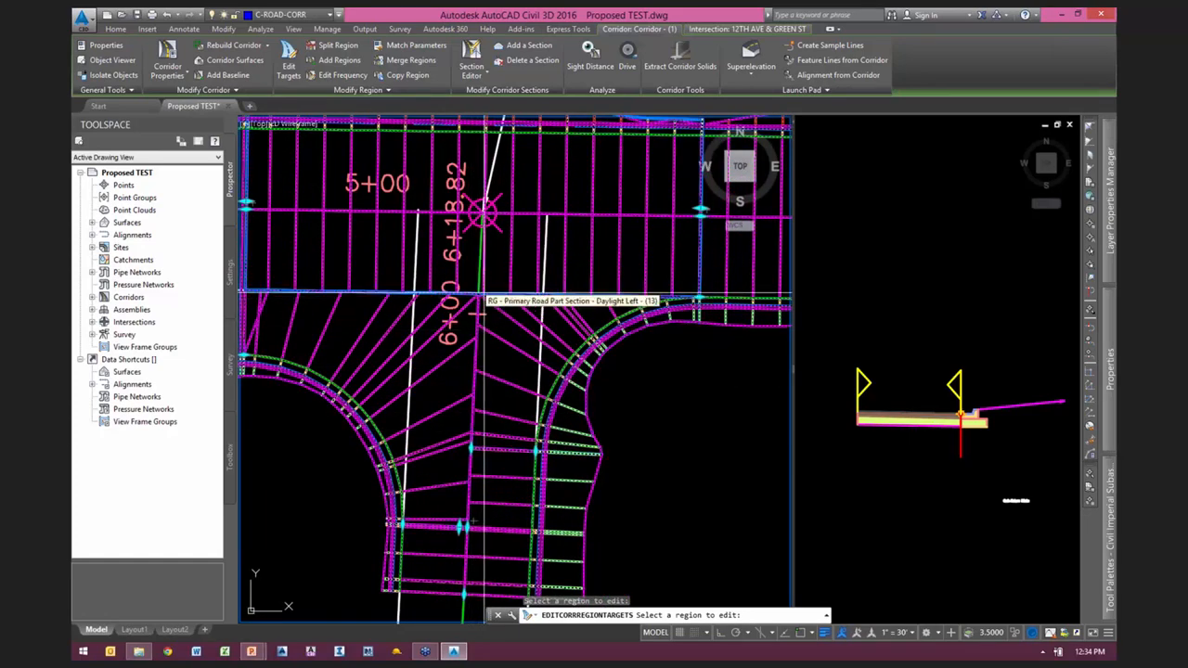
pyautogui.click(526, 348)
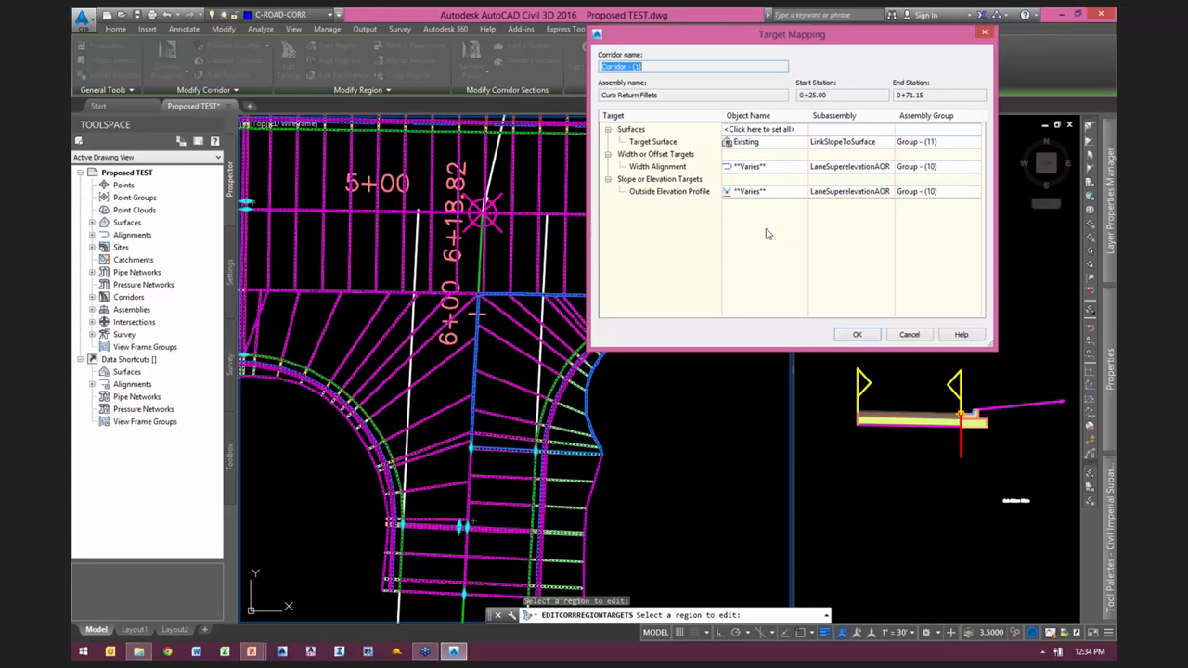
pyautogui.click(908, 335)
# Step: Compare the Secondary Road Half Section - Daylight Right region with its assembly, leave region target editing and deselect the corridor
pyautogui.scroll(-1, 700, 330)
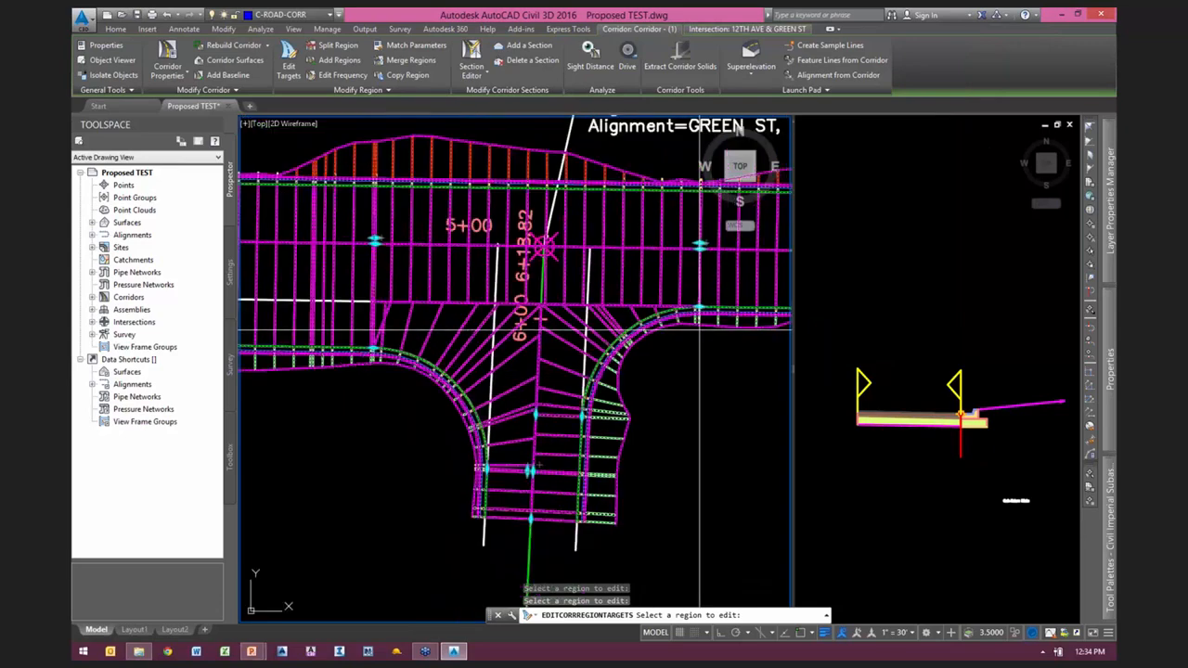
pyautogui.scroll(2, 707, 408)
pyautogui.moveTo(708, 406); pyautogui.dragTo(750, 414, button='middle')
pyautogui.scroll(-2, 750, 414)
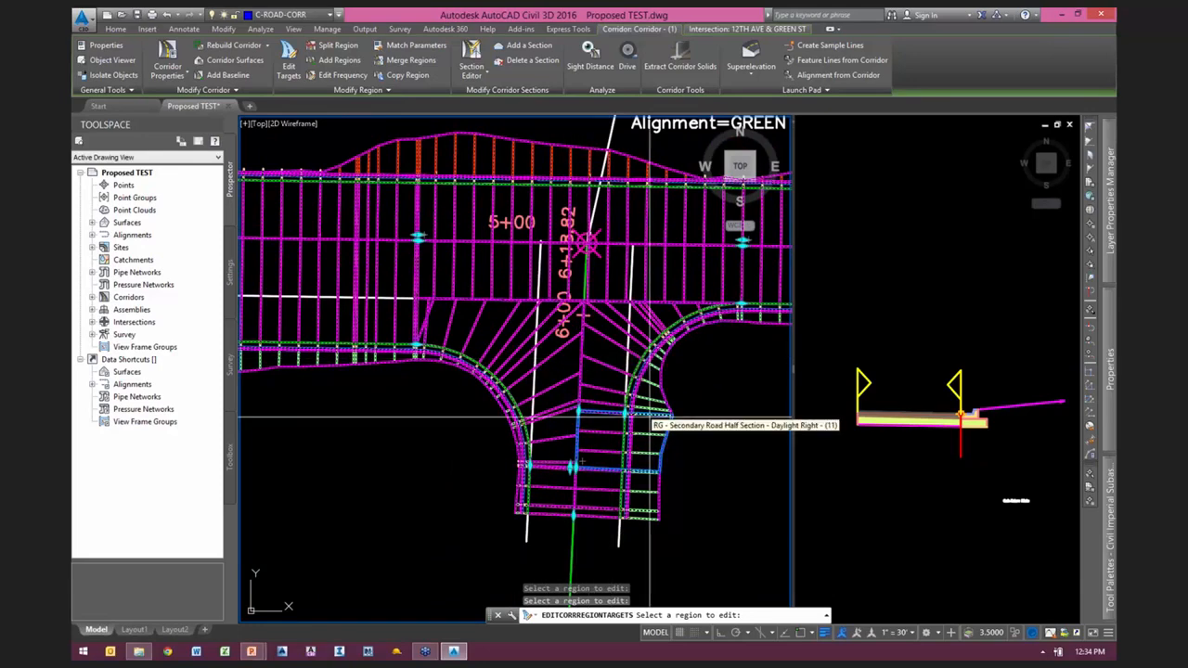
pyautogui.click(649, 417)
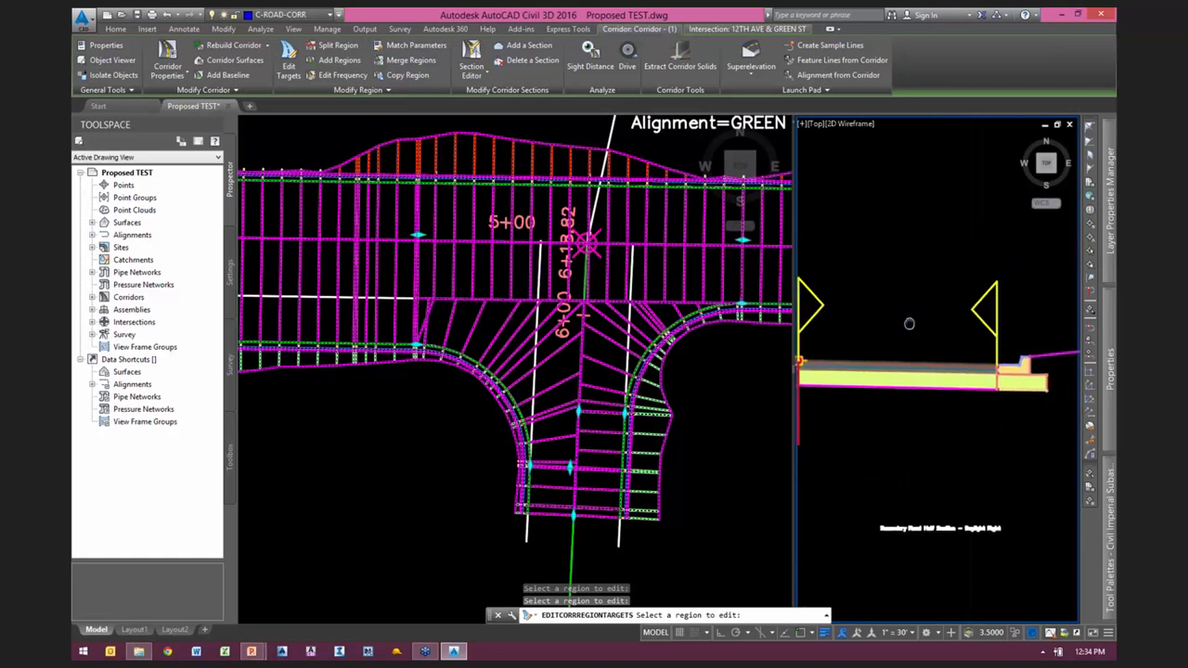
pyautogui.scroll(-2, 941, 317)
pyautogui.click(682, 414)
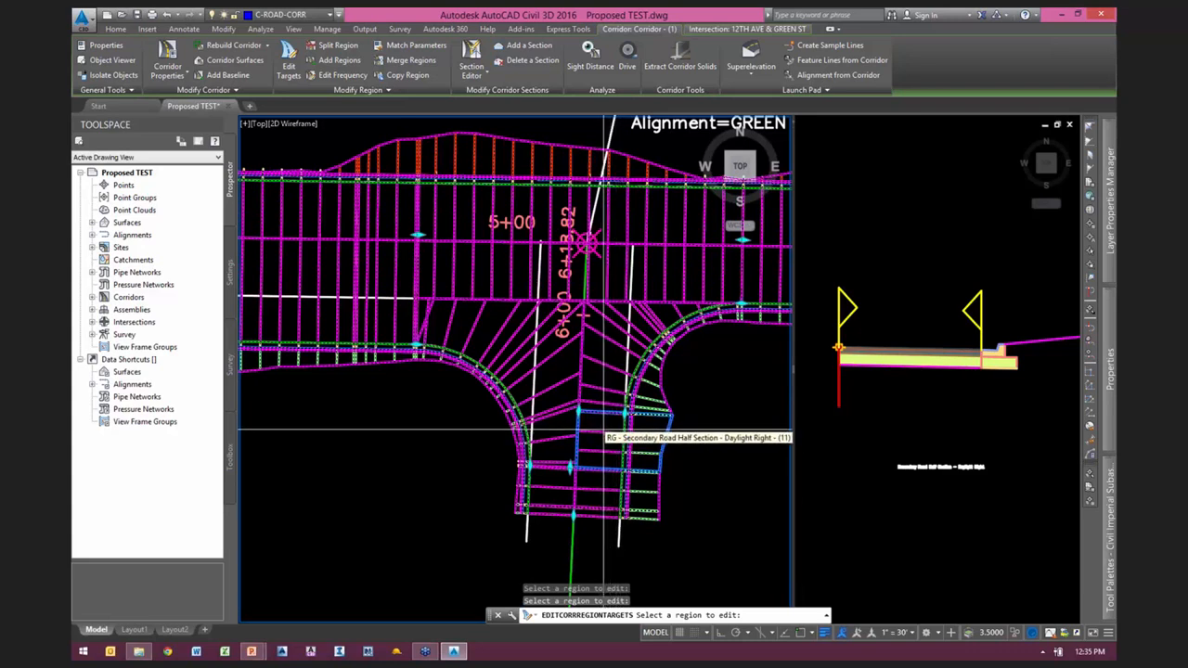
pyautogui.press('Escape')
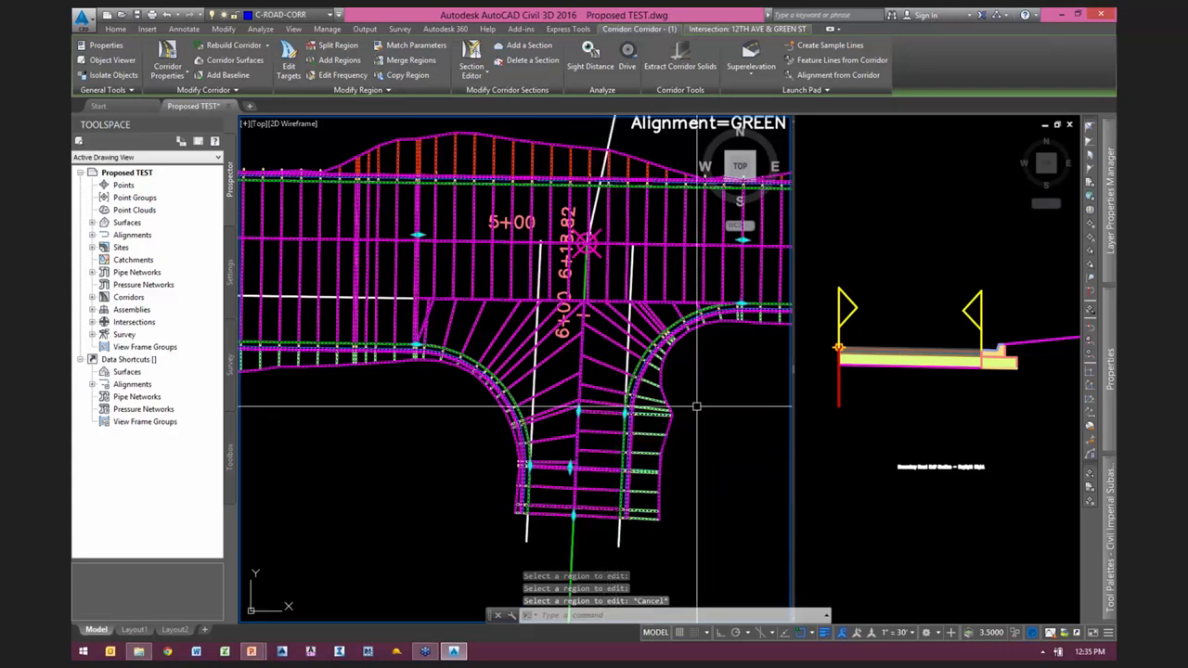
pyautogui.press('Escape')
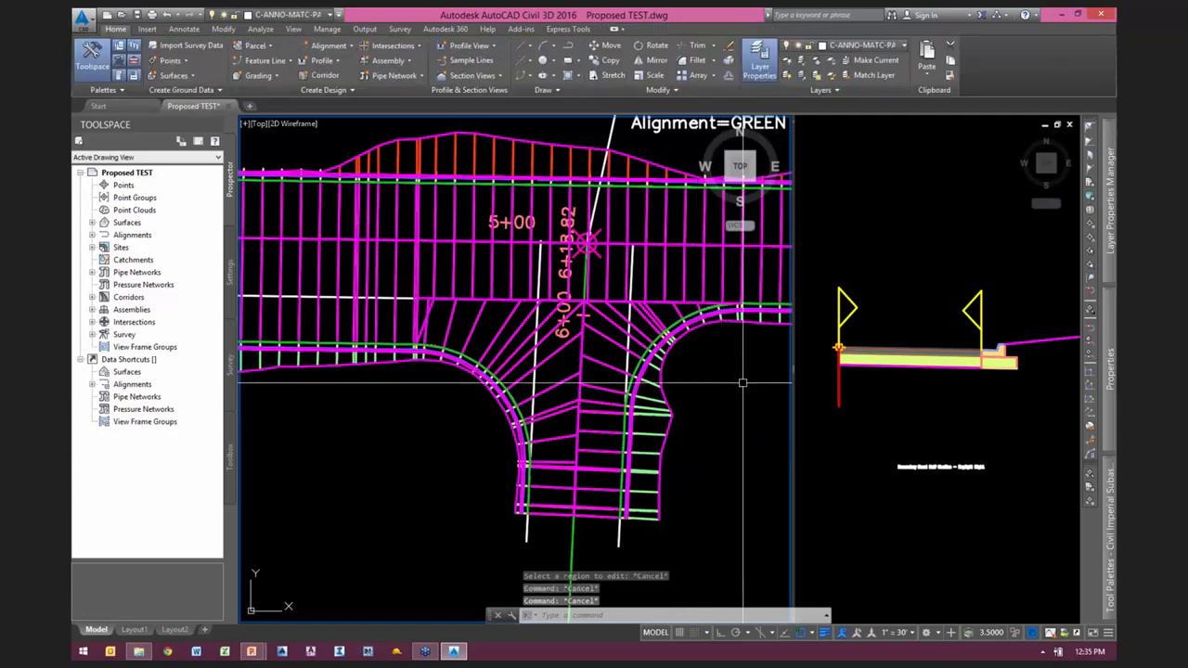
# Step: Stretch the corridor's Secondary Road Full Section region farther south along GREEN ST using its end station grip
pyautogui.scroll(-2, 738, 392)
pyautogui.scroll(-2, 738, 392)
pyautogui.moveTo(736, 436)
pyautogui.mouseDown(button='middle')
pyautogui.moveTo(674, 417)
pyautogui.moveTo(576, 429)
pyautogui.mouseUp(button='middle')
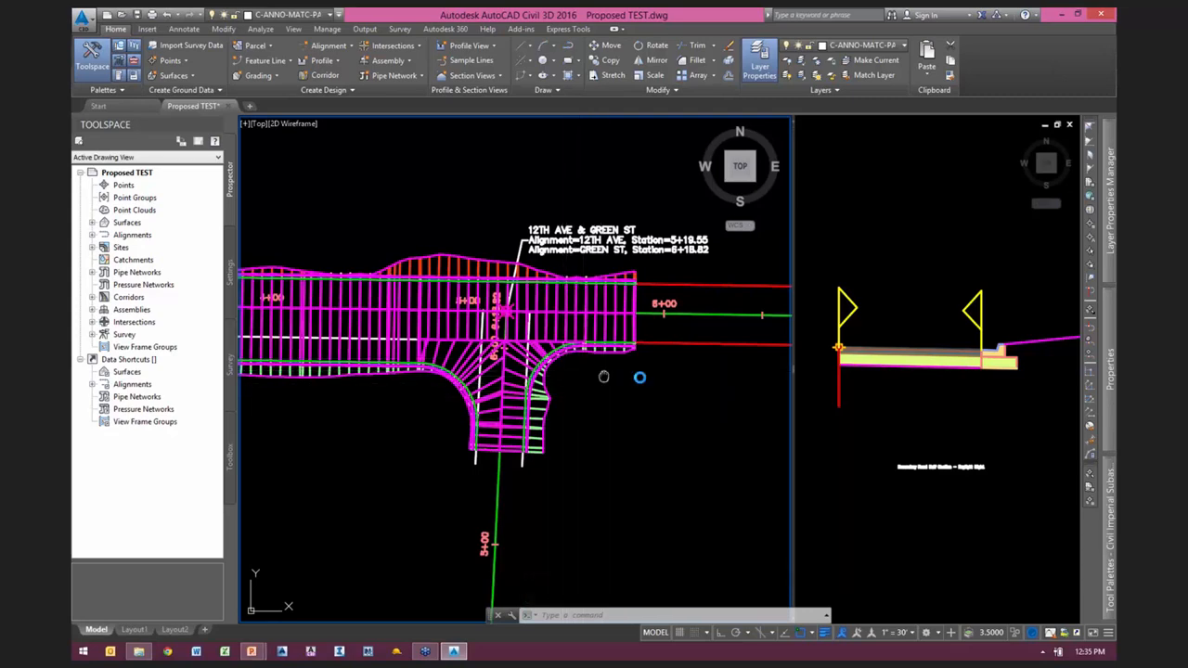
pyautogui.moveTo(603, 376); pyautogui.dragTo(674, 348, button='middle')
pyautogui.scroll(4, 580, 431)
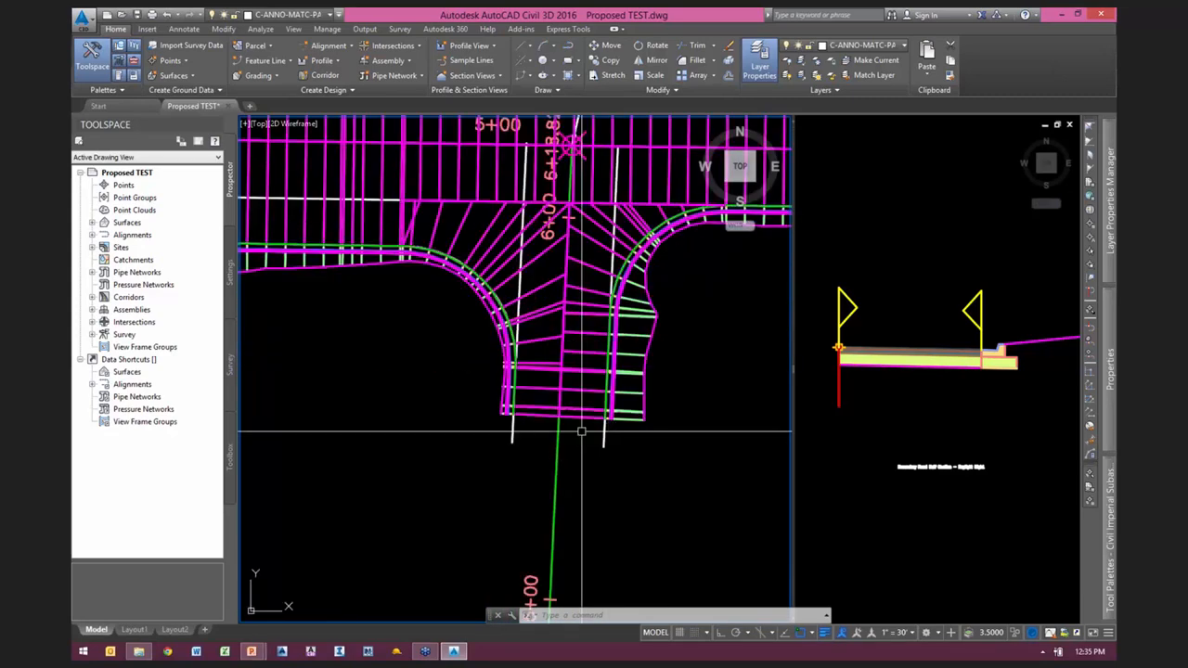
pyautogui.scroll(1, 568, 422)
pyautogui.click(588, 404)
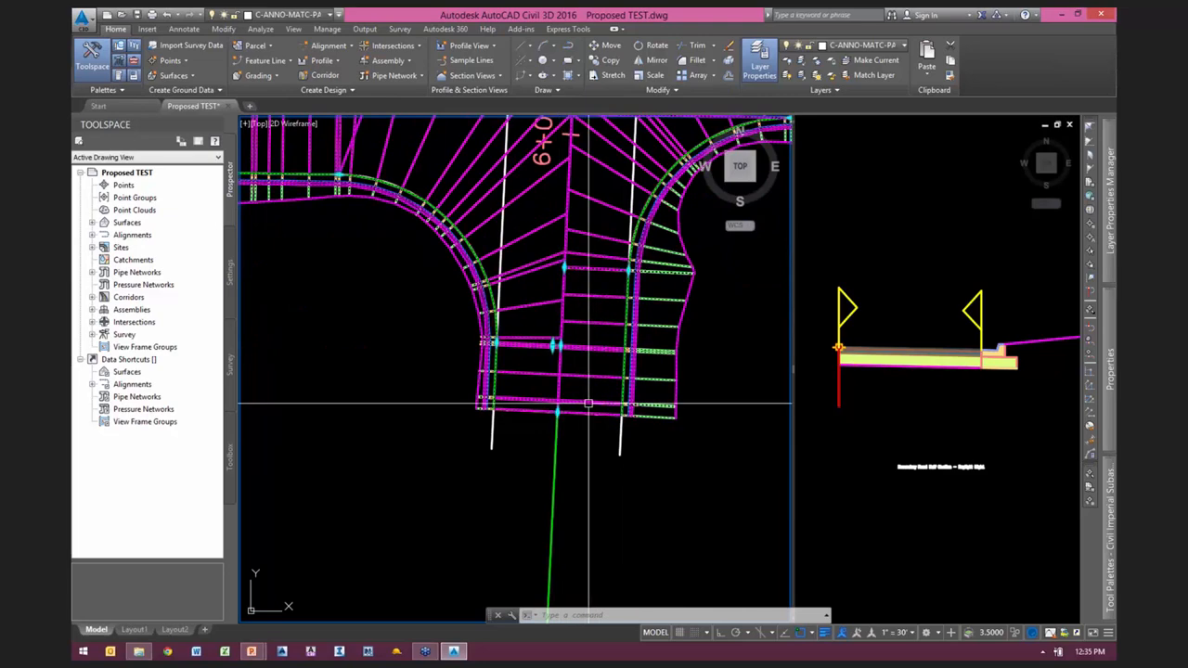
pyautogui.scroll(5, 575, 473)
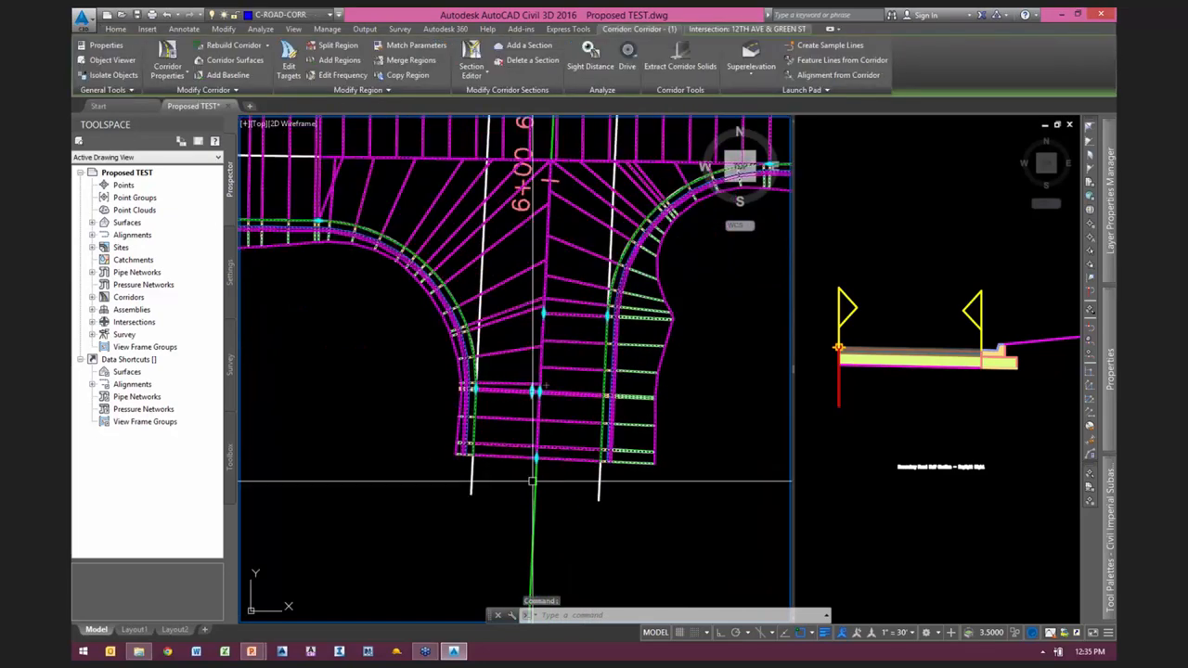
pyautogui.scroll(-3, 560, 446)
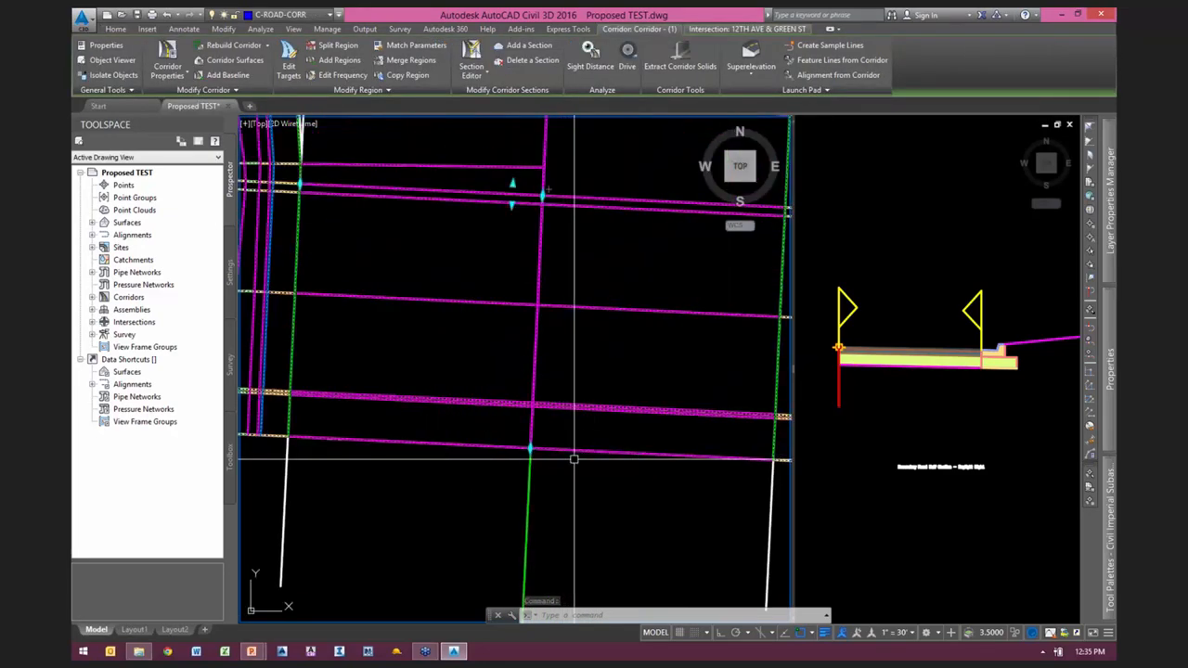
pyautogui.click(551, 489)
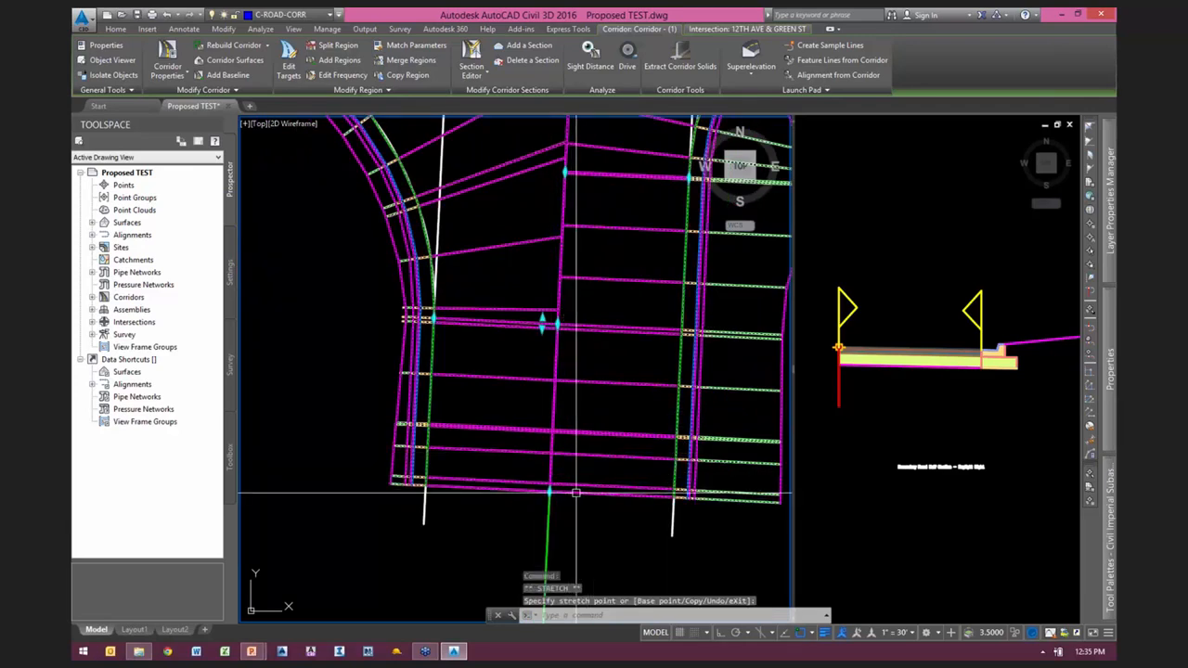
pyautogui.scroll(-2, 580, 498)
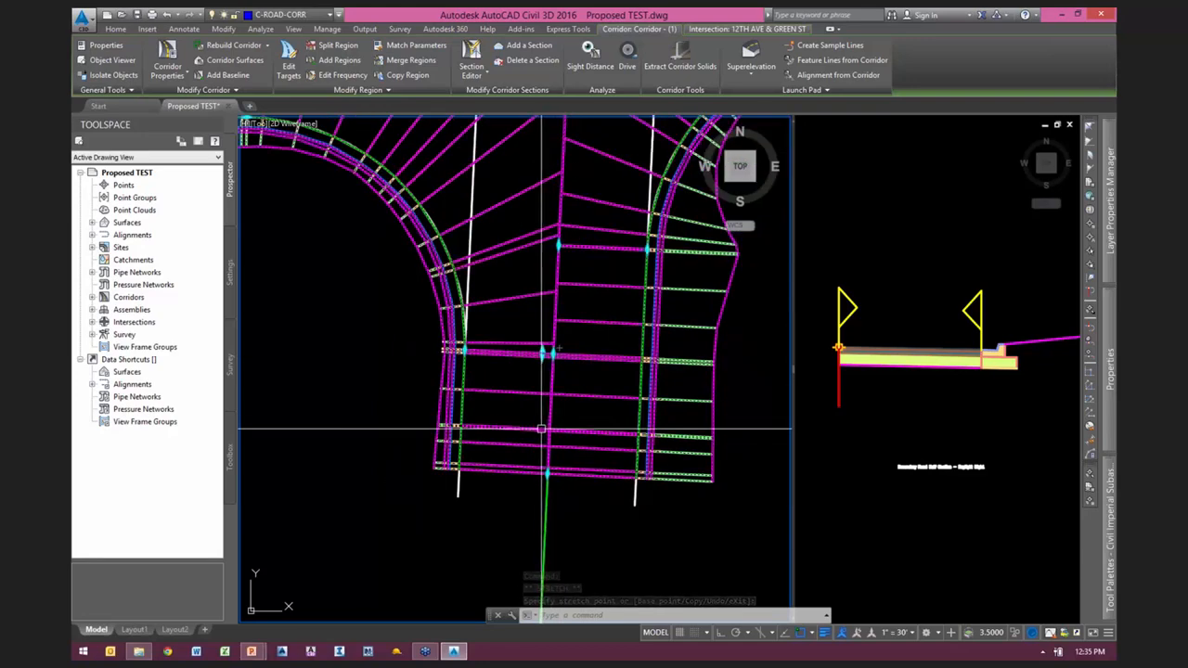
pyautogui.scroll(-4, 571, 295)
pyautogui.press('Escape')
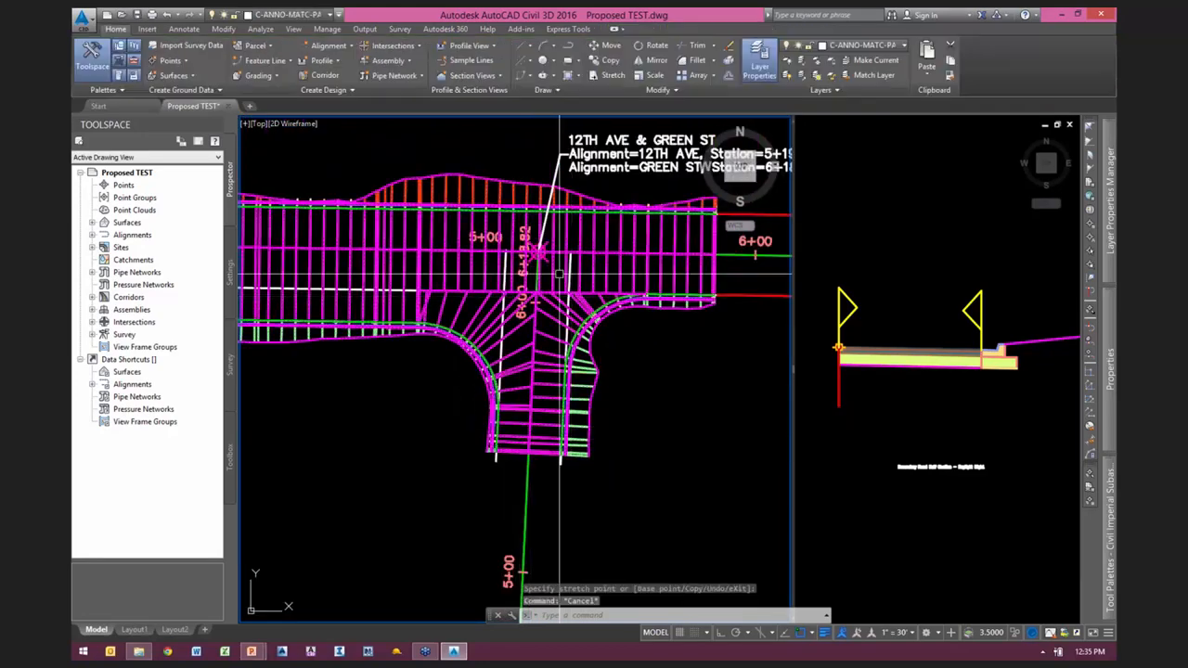
# Step: Review the intersection's curb return profile parameters for the SW quadrant and close them
pyautogui.click(543, 260)
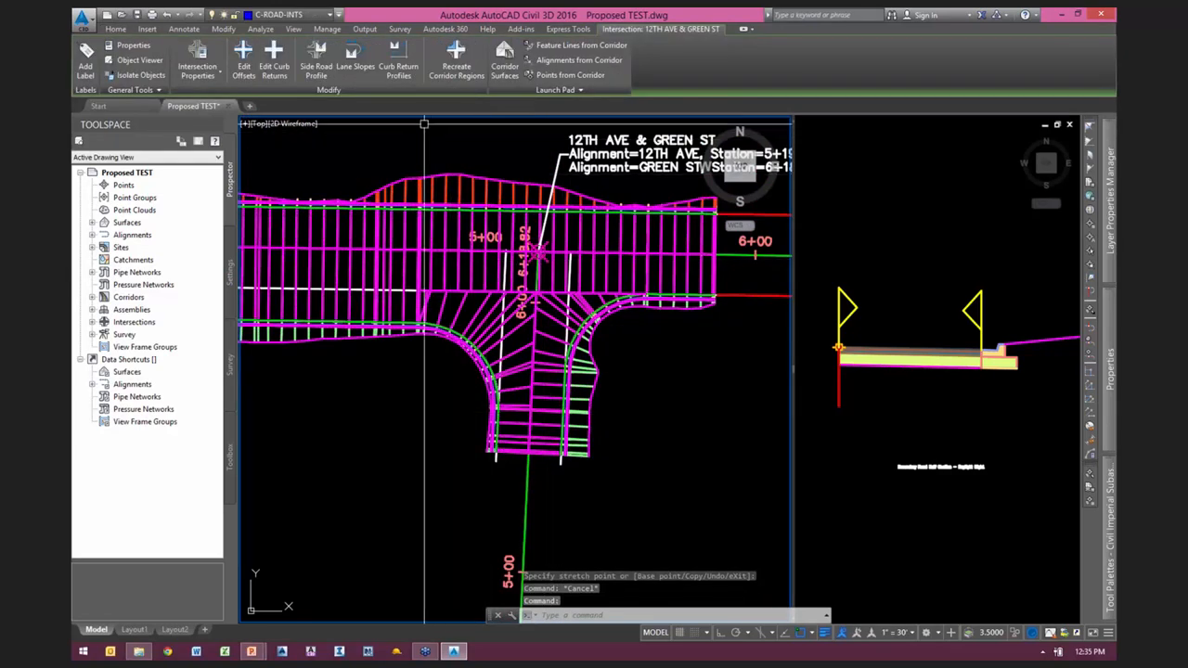
pyautogui.click(399, 70)
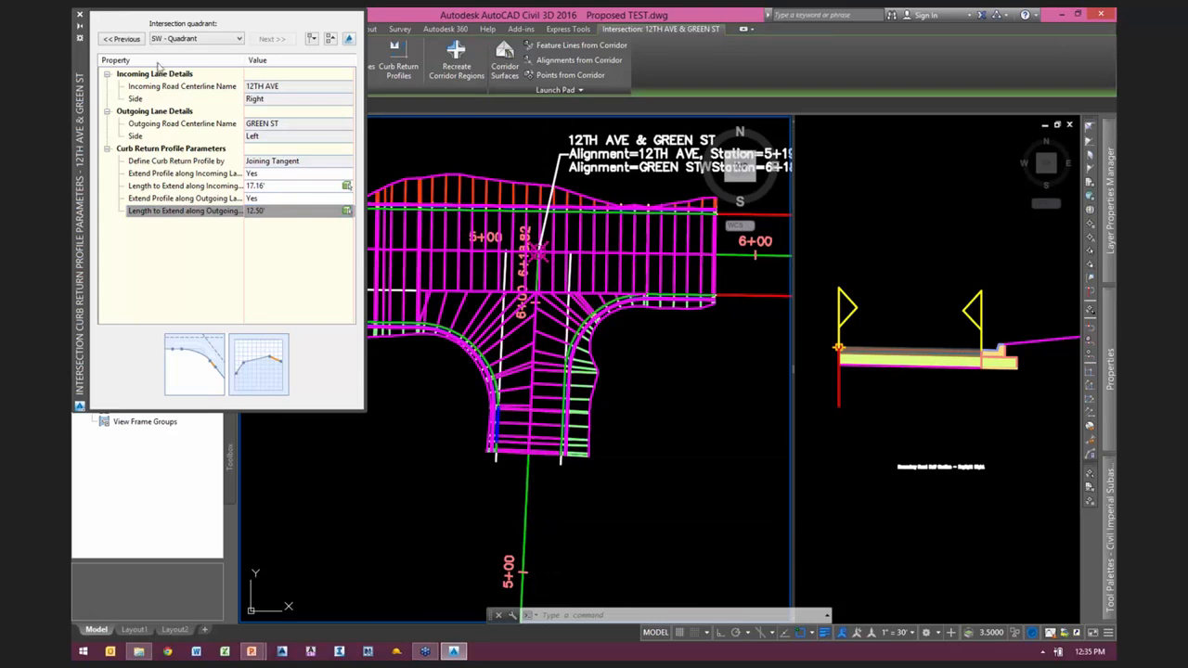
pyautogui.click(80, 17)
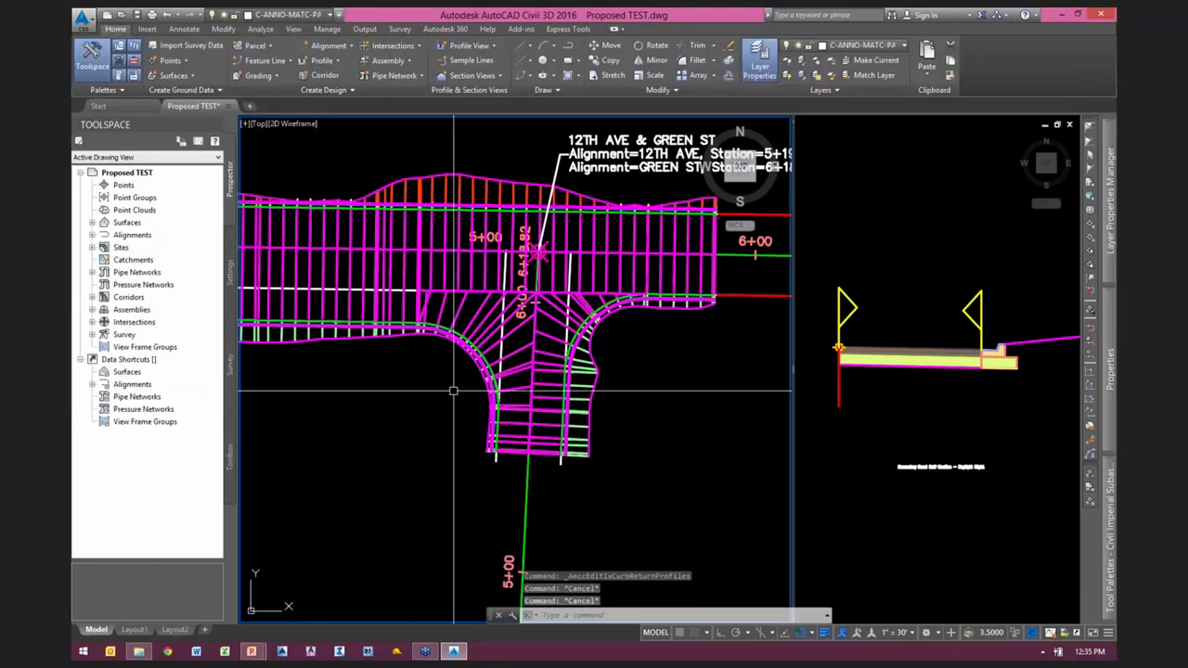
# Step: Update the regions of the 12TH AVE & GREEN ST intersection and rebuild its corridor
pyautogui.doubleClick(132, 322)
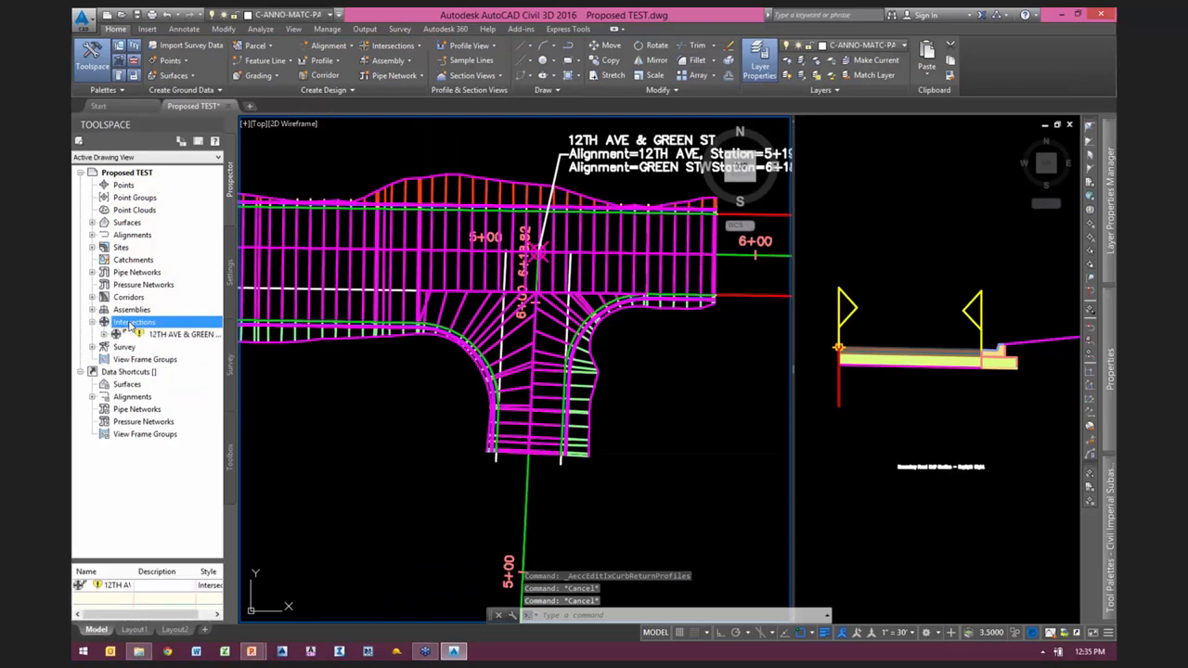
pyautogui.click(161, 335)
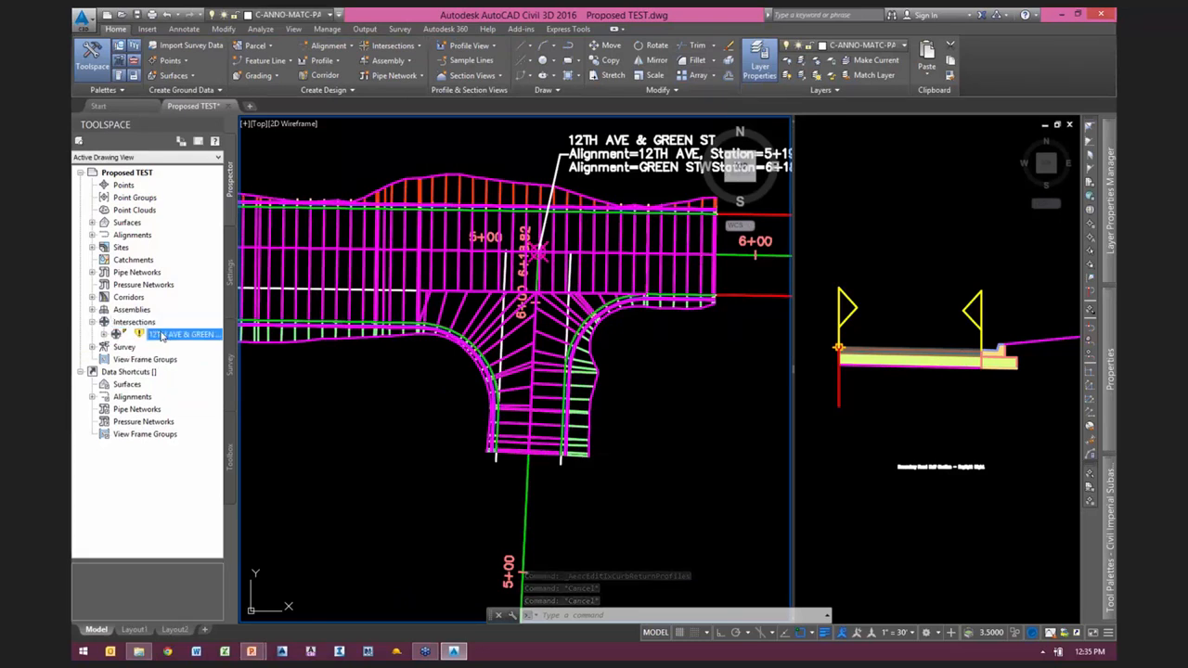
pyautogui.rightClick(166, 336)
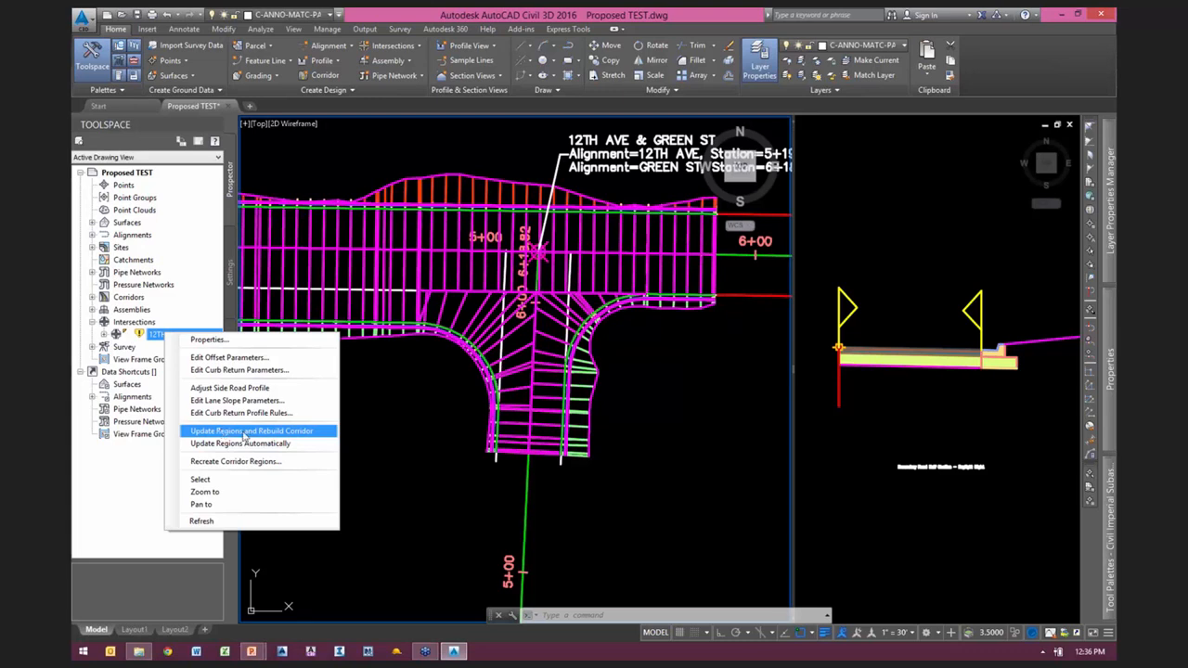
pyautogui.click(473, 498)
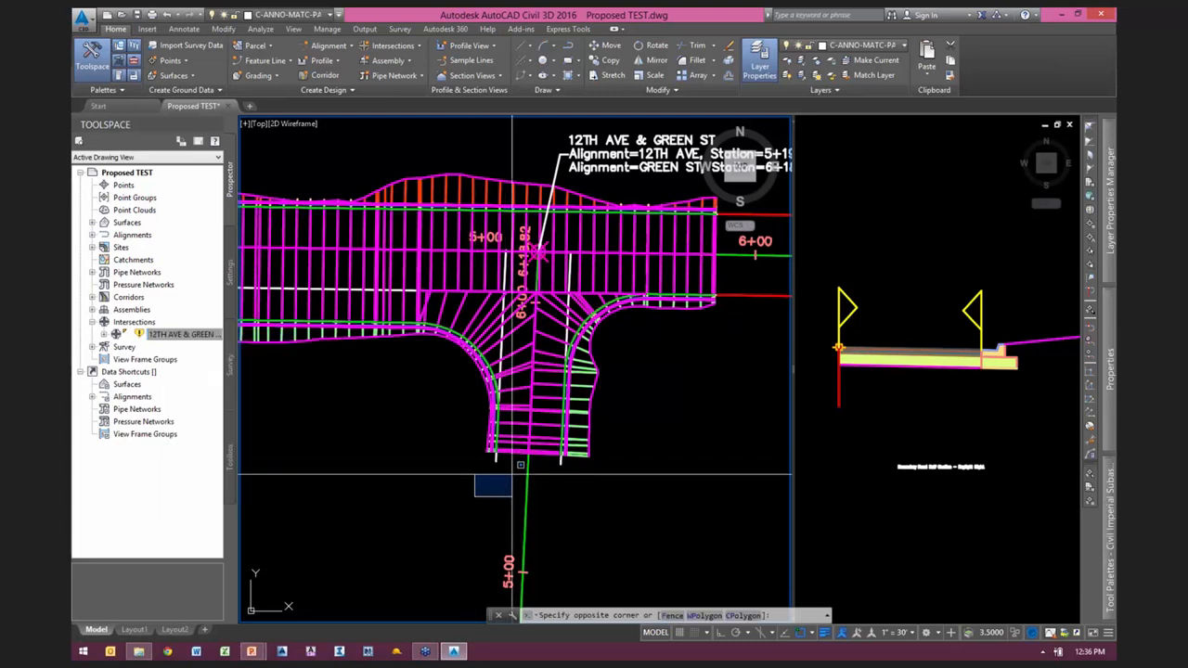
pyautogui.press('Escape')
pyautogui.scroll(3, 520, 454)
pyautogui.rightClick(162, 337)
pyautogui.click(288, 429)
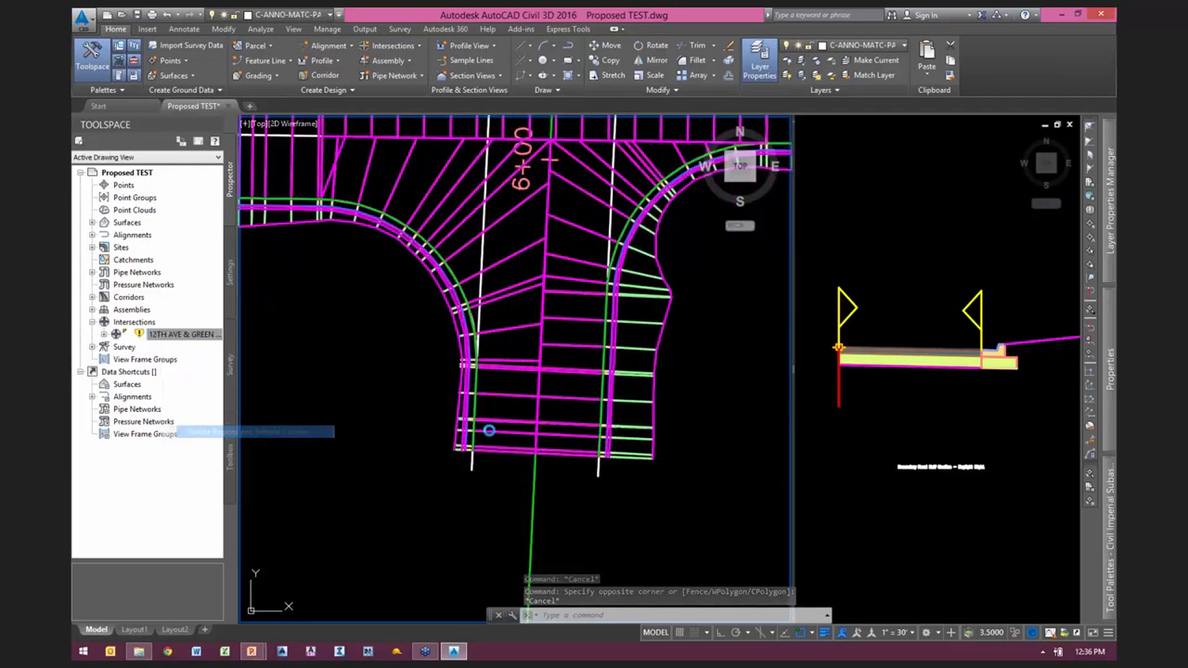
pyautogui.moveTo(560, 226); pyautogui.dragTo(589, 188)
pyautogui.click(524, 279)
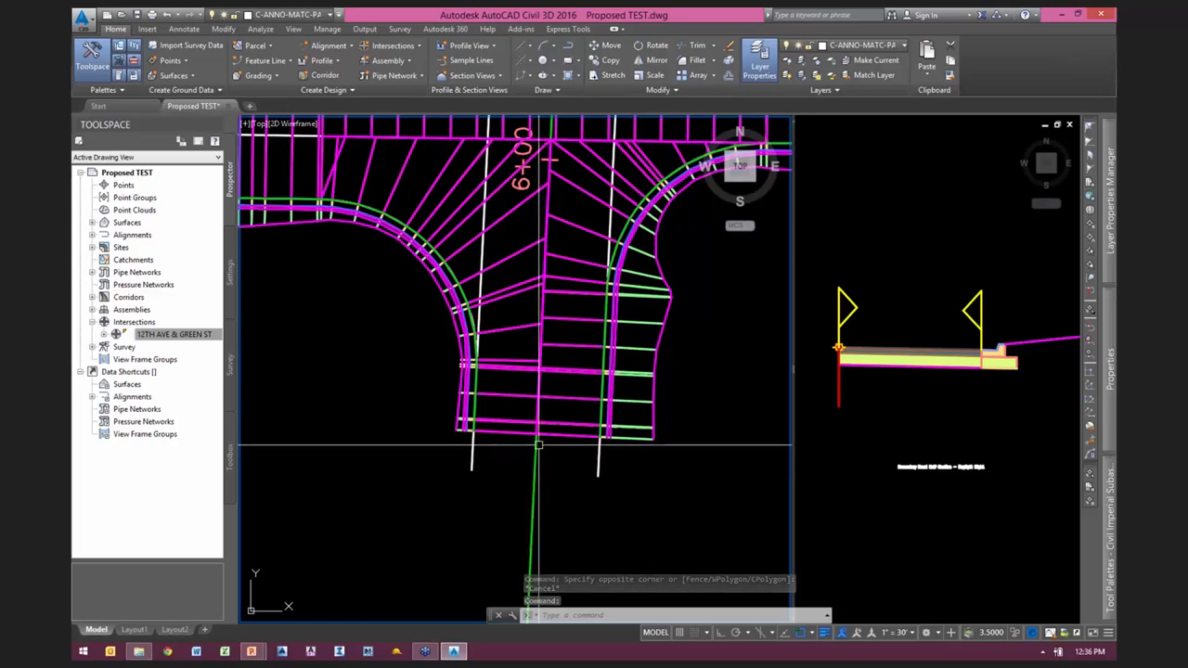
# Step: Inspect the rebuilt corridor around the crossing, check the 12TH AVE & GREEN ST intersection marker and clear the selection
pyautogui.scroll(-2, 543, 481)
pyautogui.scroll(2, 672, 348)
pyautogui.moveTo(670, 368); pyautogui.dragTo(682, 450, button='middle')
pyautogui.scroll(-2, 680, 445)
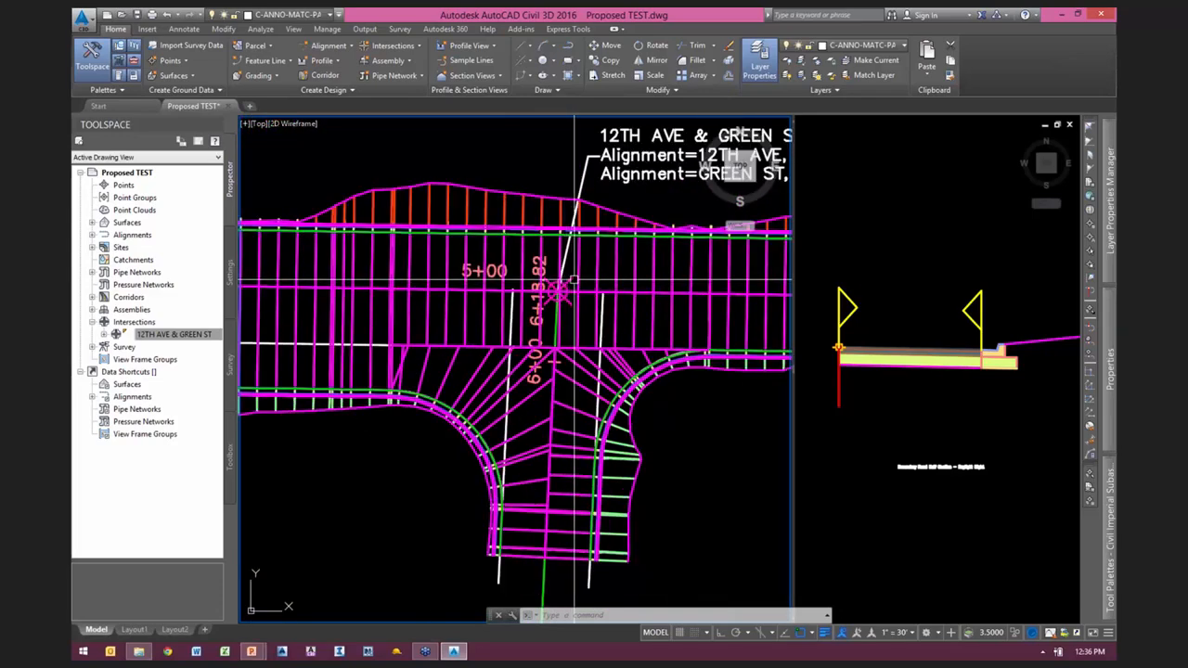
pyautogui.click(565, 284)
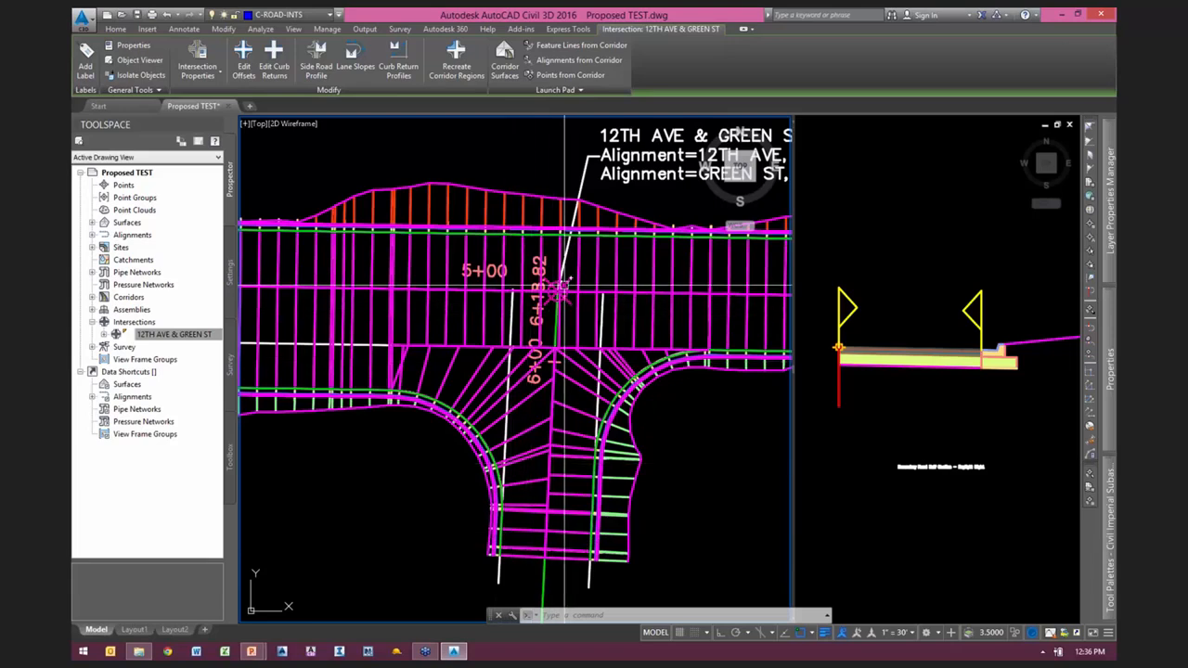
pyautogui.moveTo(560, 291)
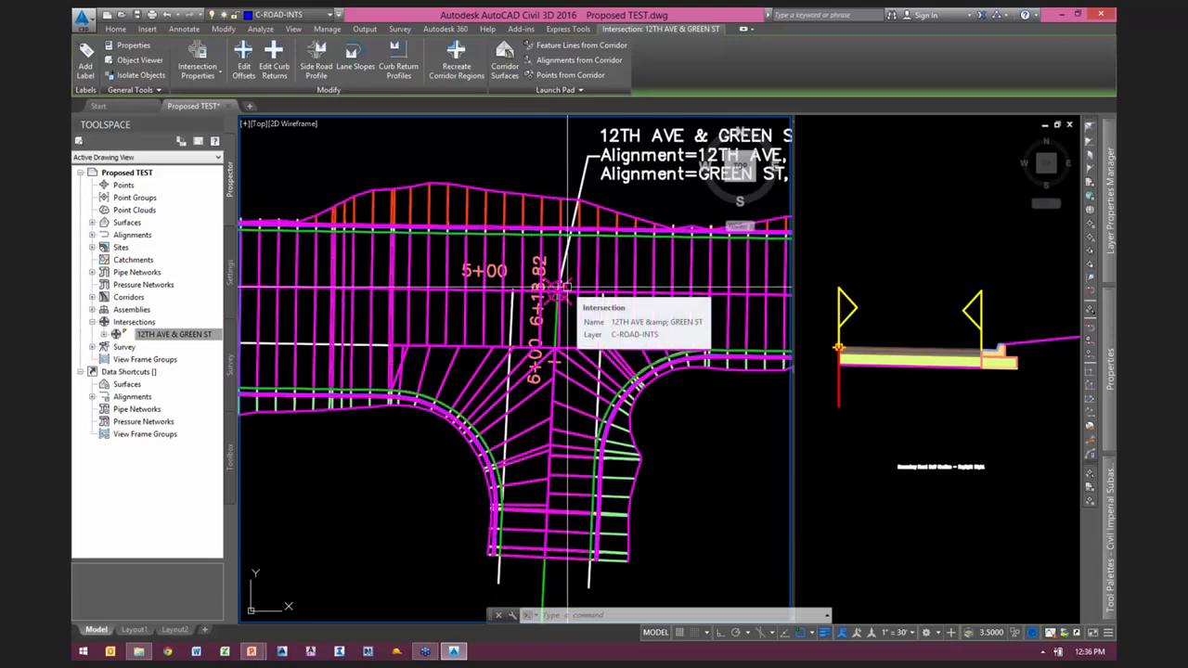
pyautogui.press('Escape')
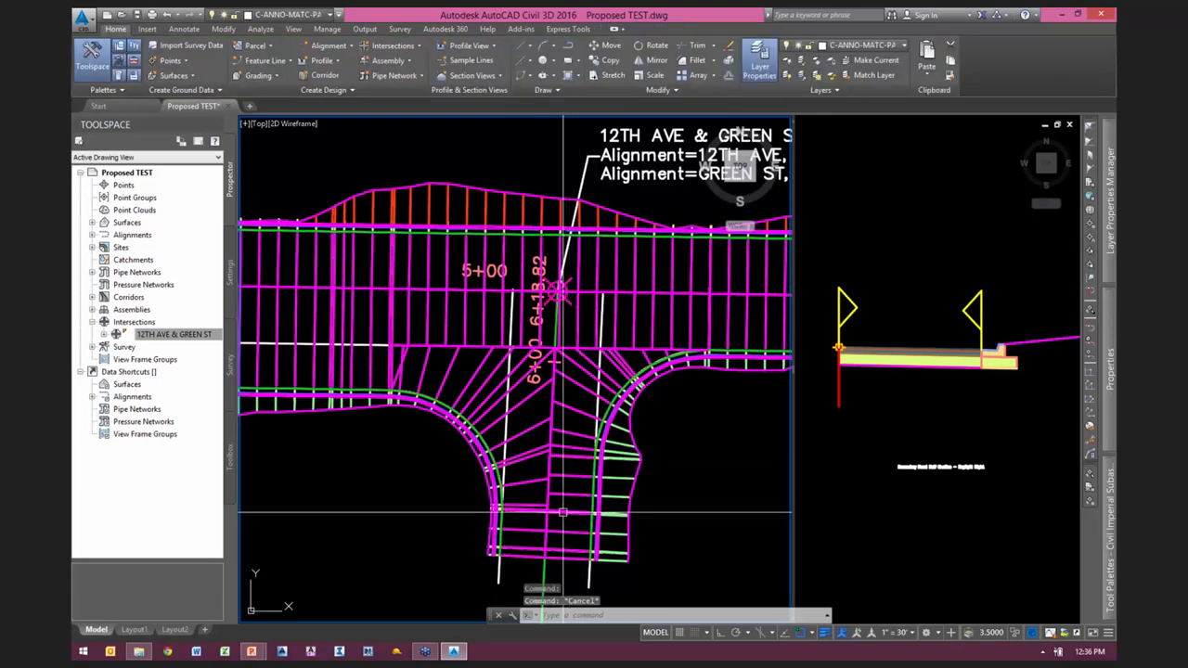
# Step: Examine the corridor's region limits along the GREEN ST leg south of the crossing and clear the selection
pyautogui.click(562, 511)
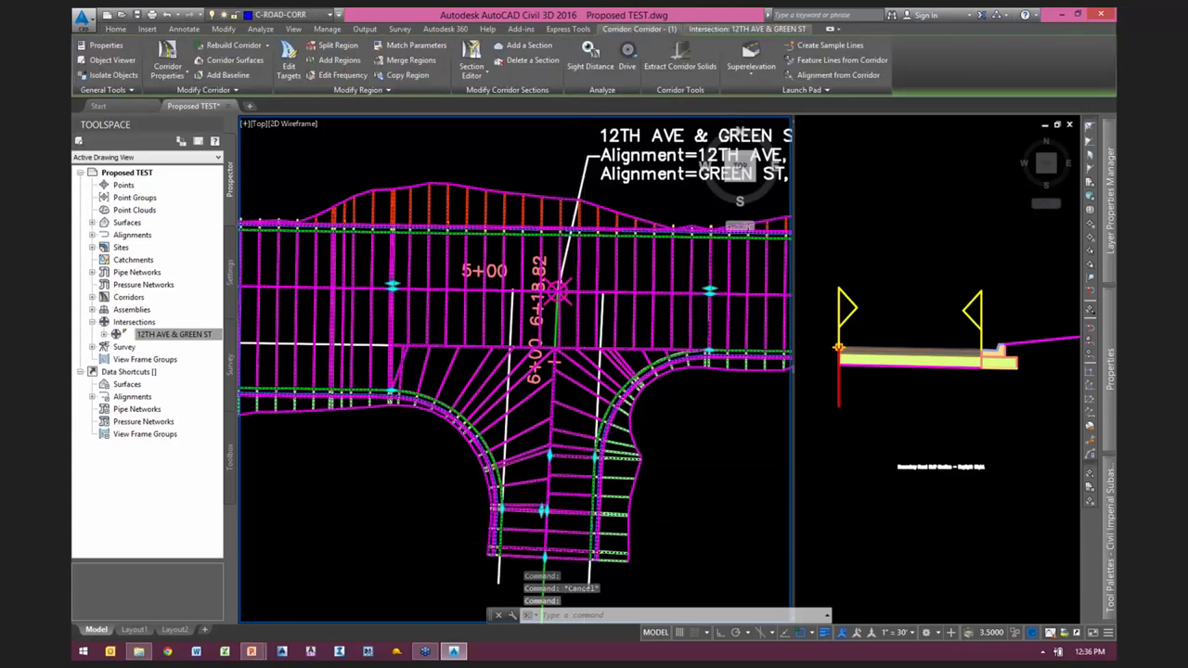
pyautogui.scroll(2, 564, 544)
pyautogui.moveTo(565, 535); pyautogui.dragTo(569, 453, button='middle')
pyautogui.scroll(1, 568, 453)
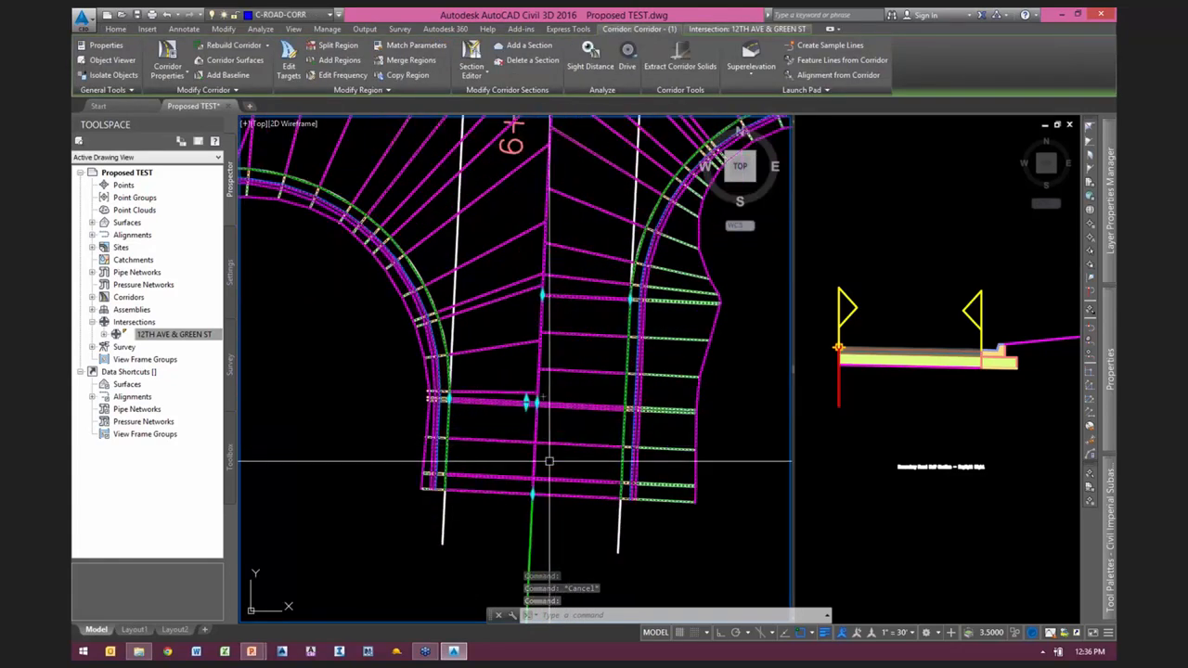
pyautogui.moveTo(564, 254); pyautogui.dragTo(555, 553, button='middle')
pyautogui.scroll(-2, 552, 269)
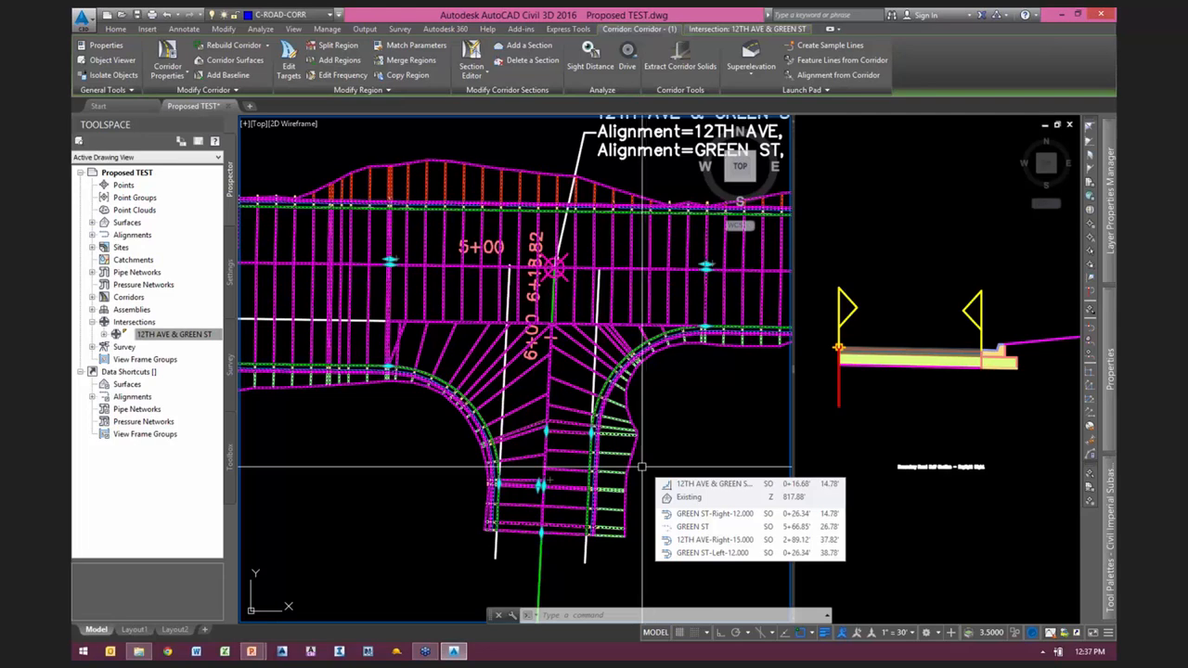
pyautogui.press('Escape')
# Step: Inspect the 12TH AVE & GREEN ST intersection marker and the corridor around the southeast curb return, and clear the selection
pyautogui.scroll(2, 566, 257)
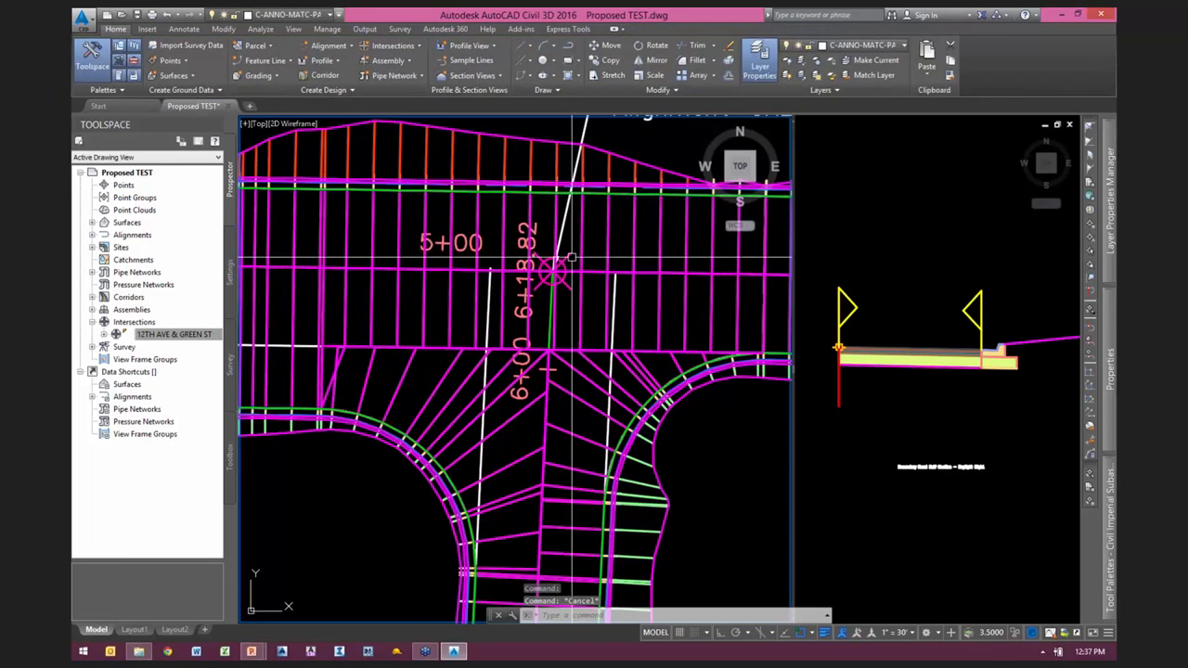
pyautogui.click(545, 325)
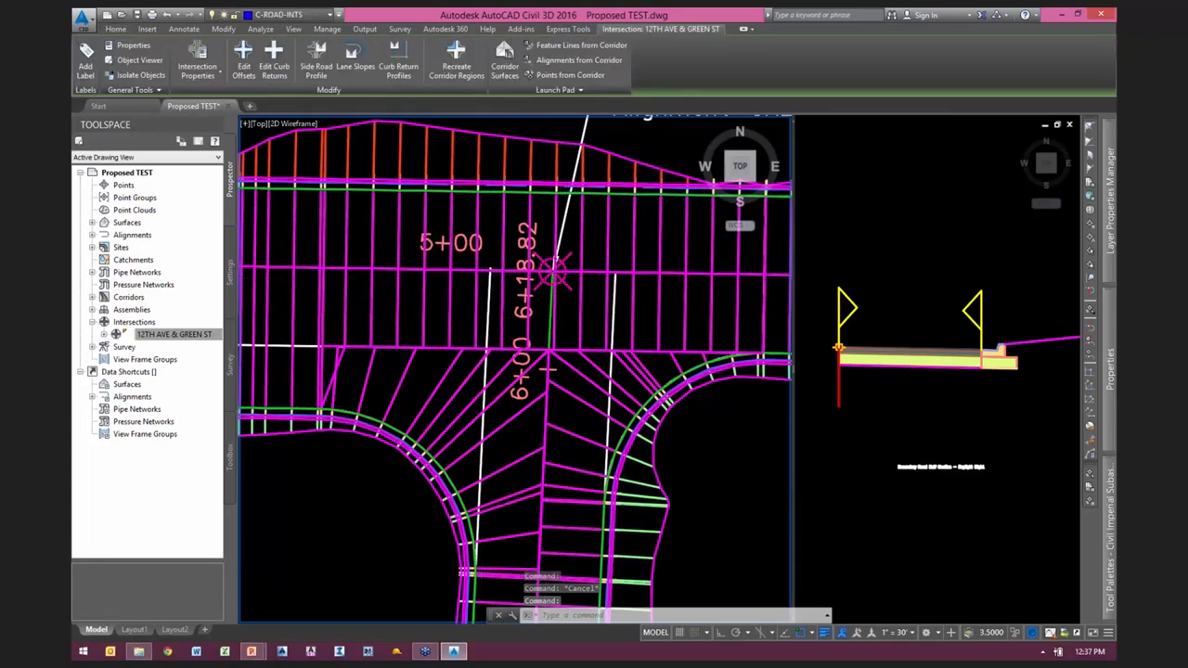
pyautogui.scroll(-3, 483, 316)
pyautogui.scroll(3, 586, 357)
pyautogui.scroll(-2, 586, 357)
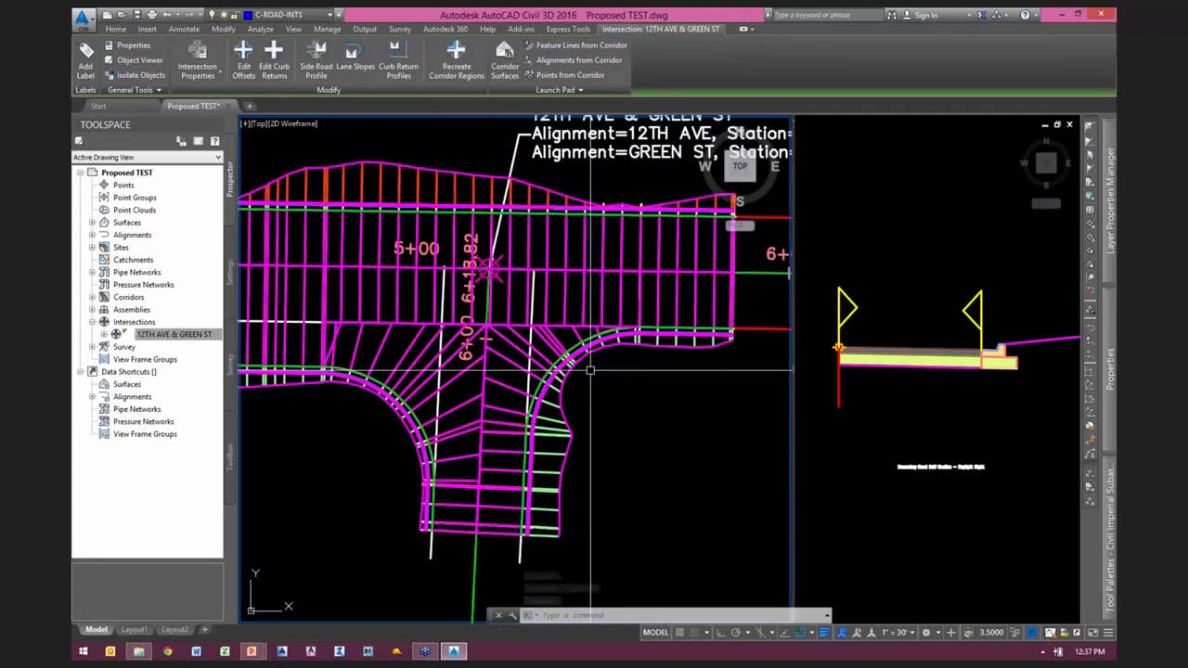
pyautogui.press('Escape')
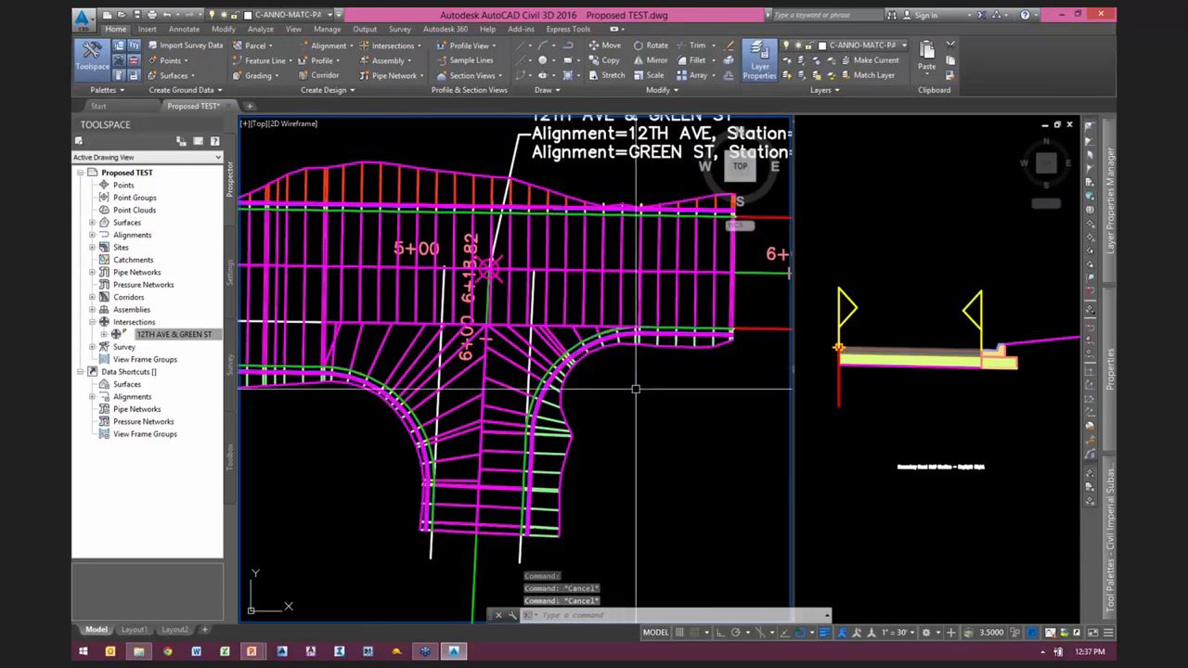
pyautogui.scroll(-1, 609, 405)
pyautogui.scroll(1, 612, 406)
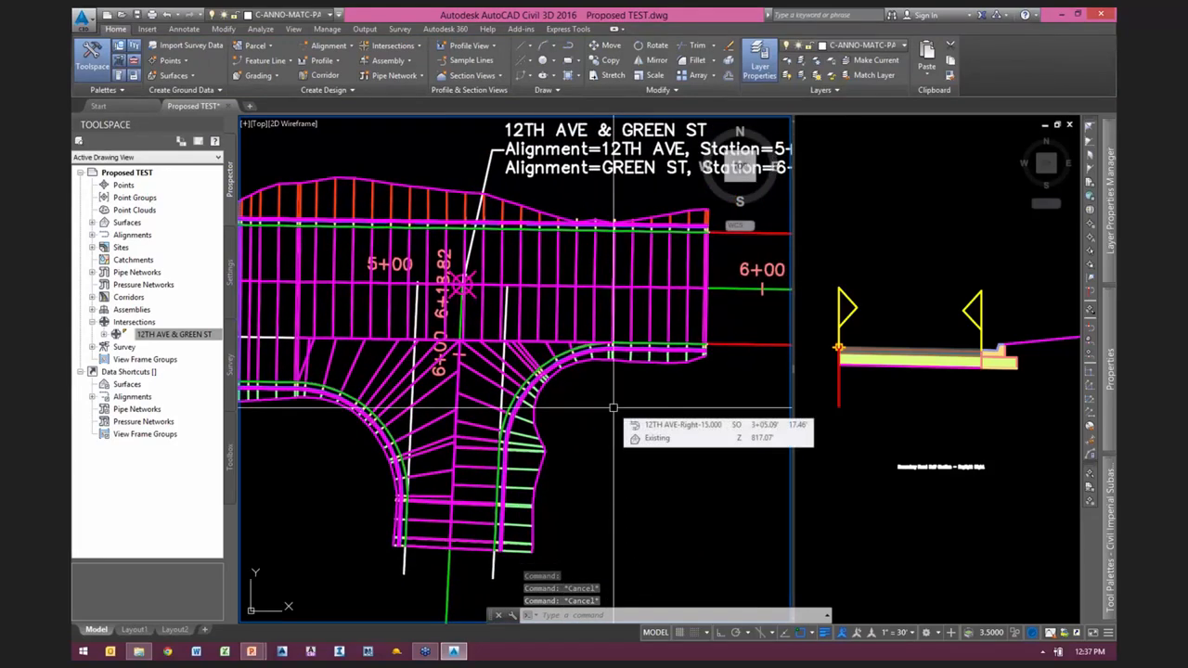
pyautogui.scroll(3, 567, 399)
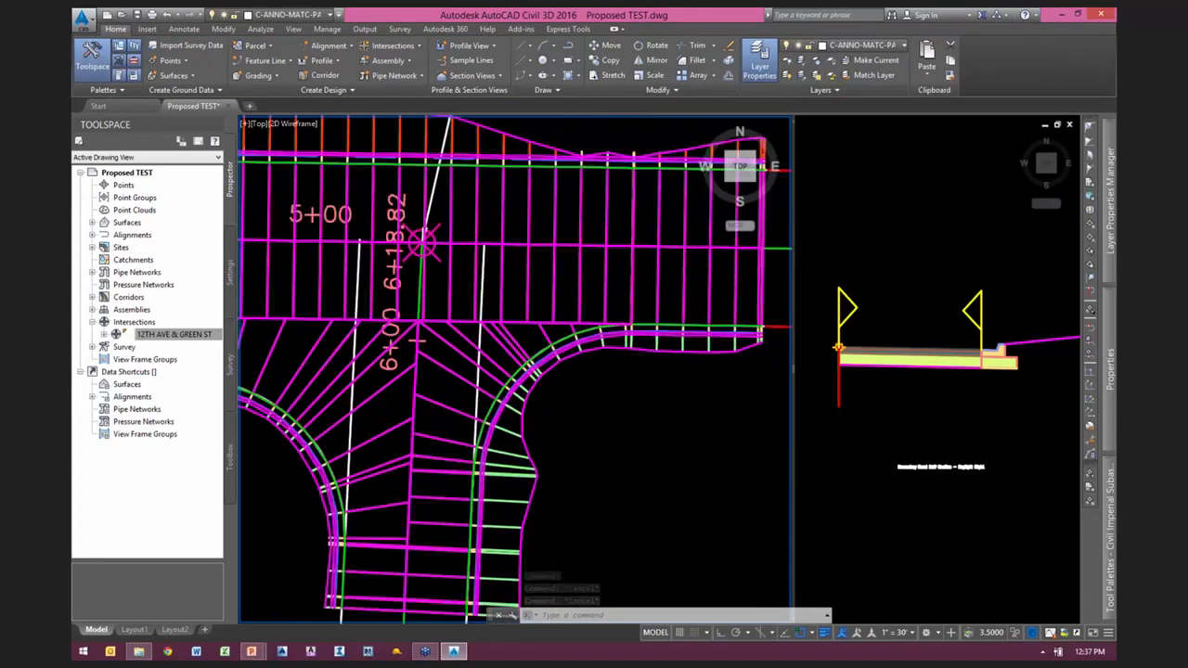
pyautogui.click(487, 334)
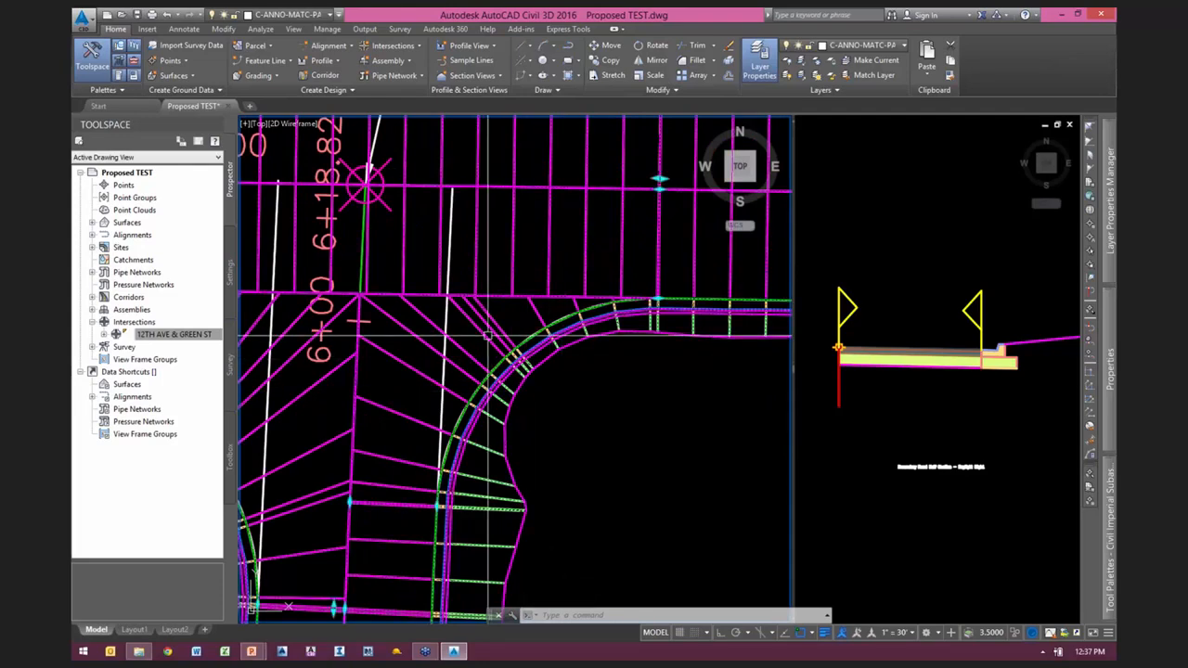
pyautogui.scroll(-2, 557, 371)
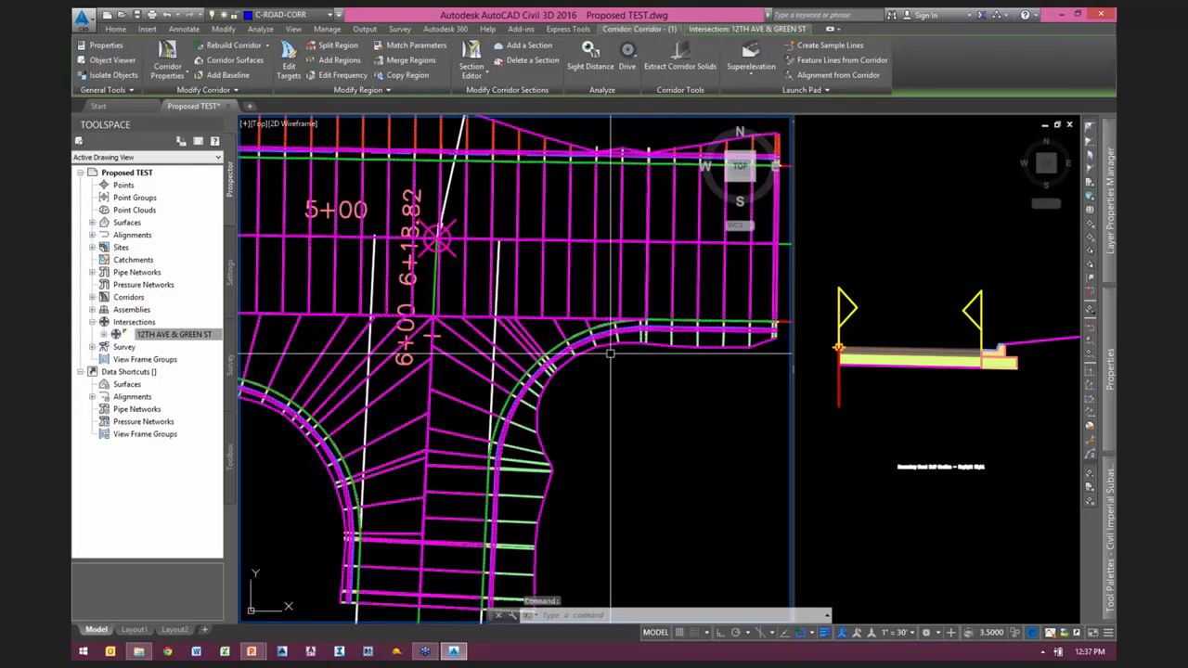
pyautogui.press('Escape')
pyautogui.press('Escape')
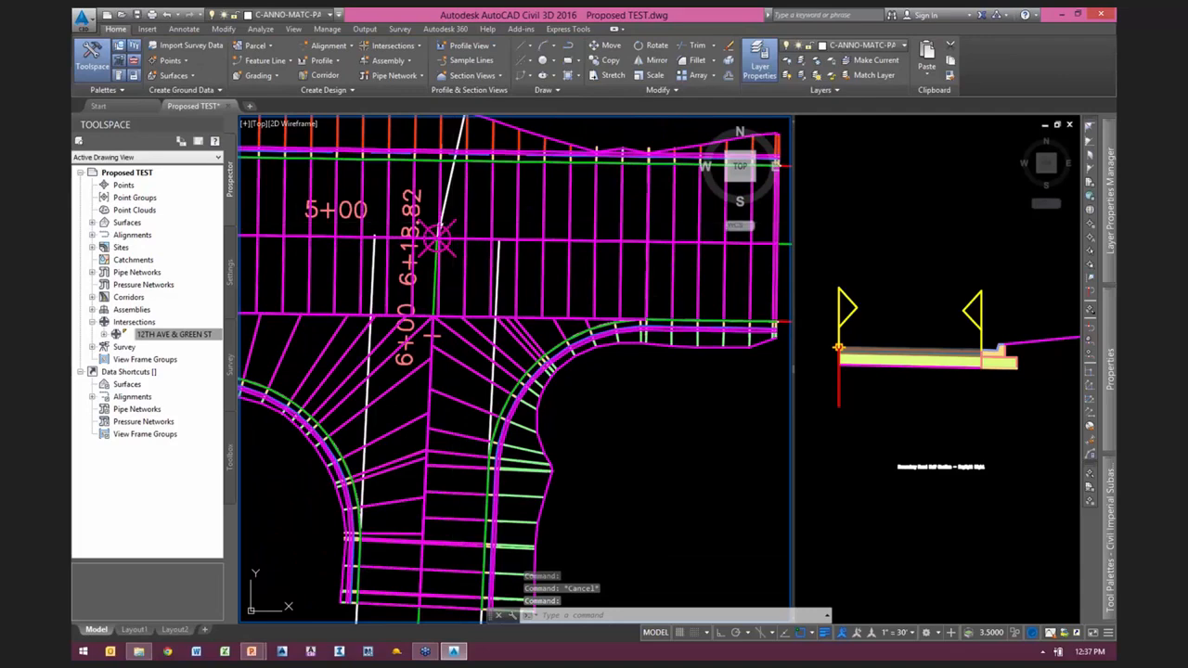
# Step: Set the SE quadrant's curb return radius to 25' in the 12TH AVE & GREEN ST intersection's curb return parameters
pyautogui.click(441, 227)
pyautogui.scroll(-2, 605, 297)
pyautogui.scroll(2, 399, 343)
pyautogui.scroll(-2, 597, 301)
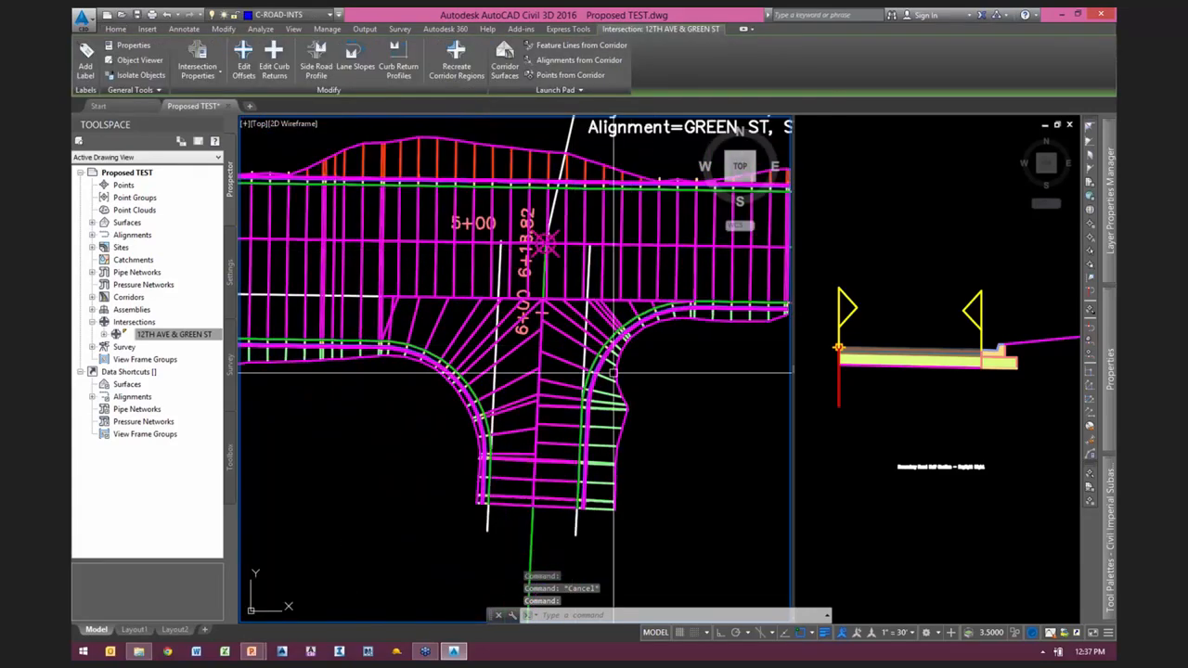
pyautogui.scroll(3, 649, 344)
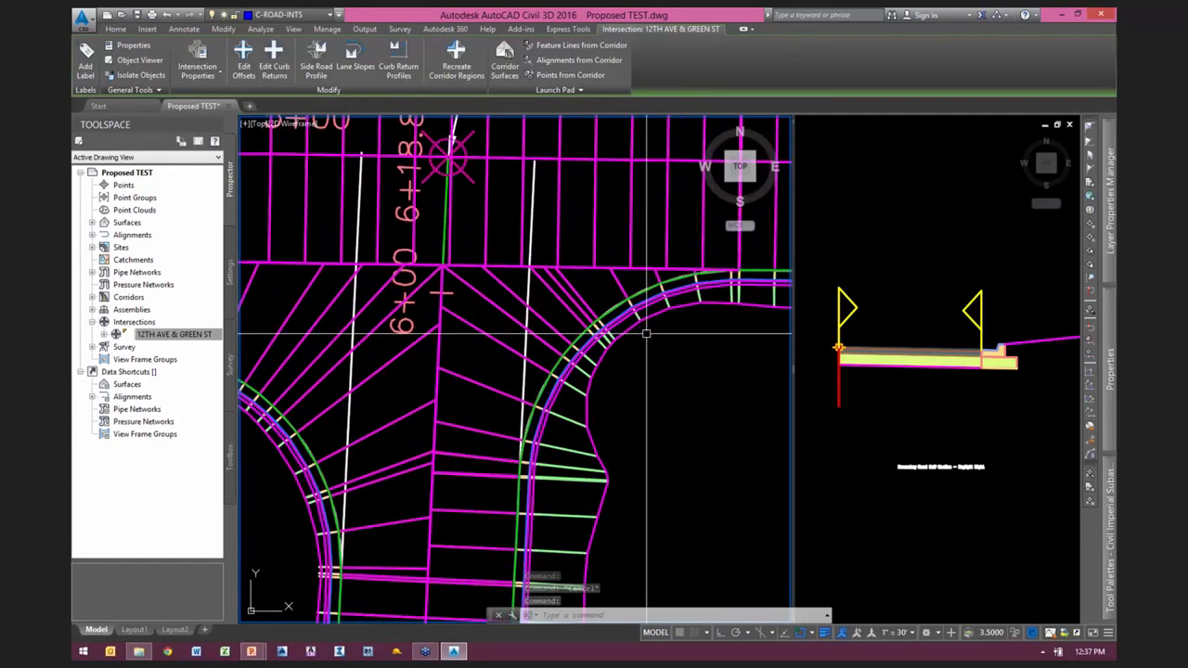
pyautogui.click(276, 60)
pyautogui.click(316, 78)
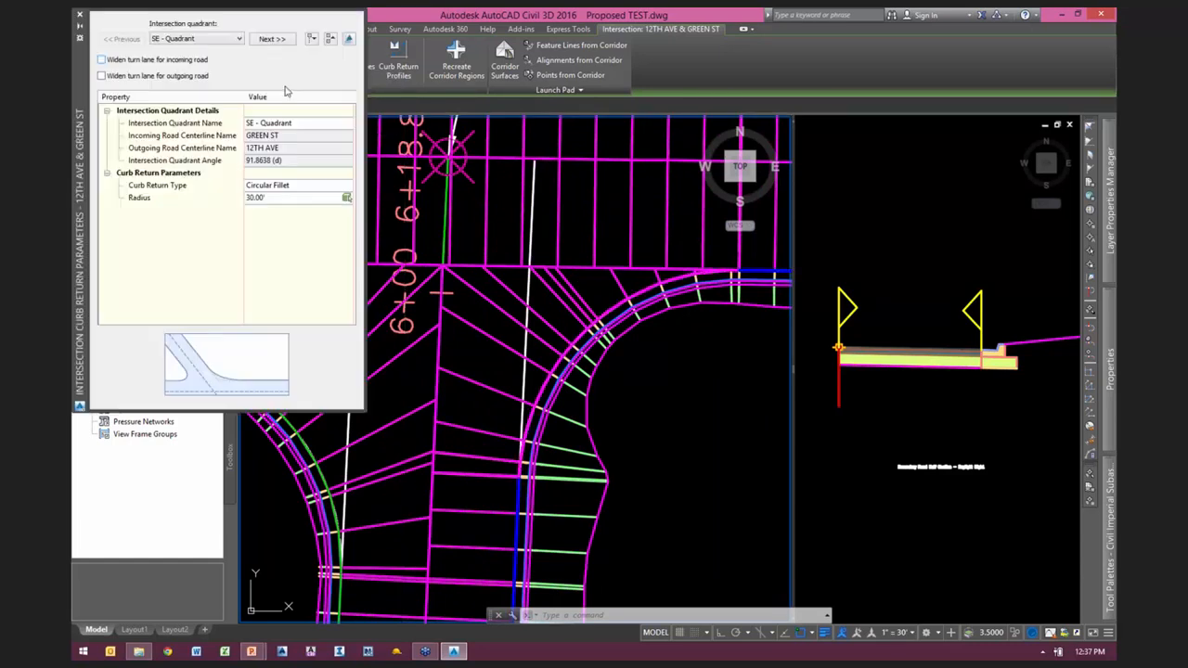
pyautogui.click(278, 201)
pyautogui.write('25')
pyautogui.press('Return')
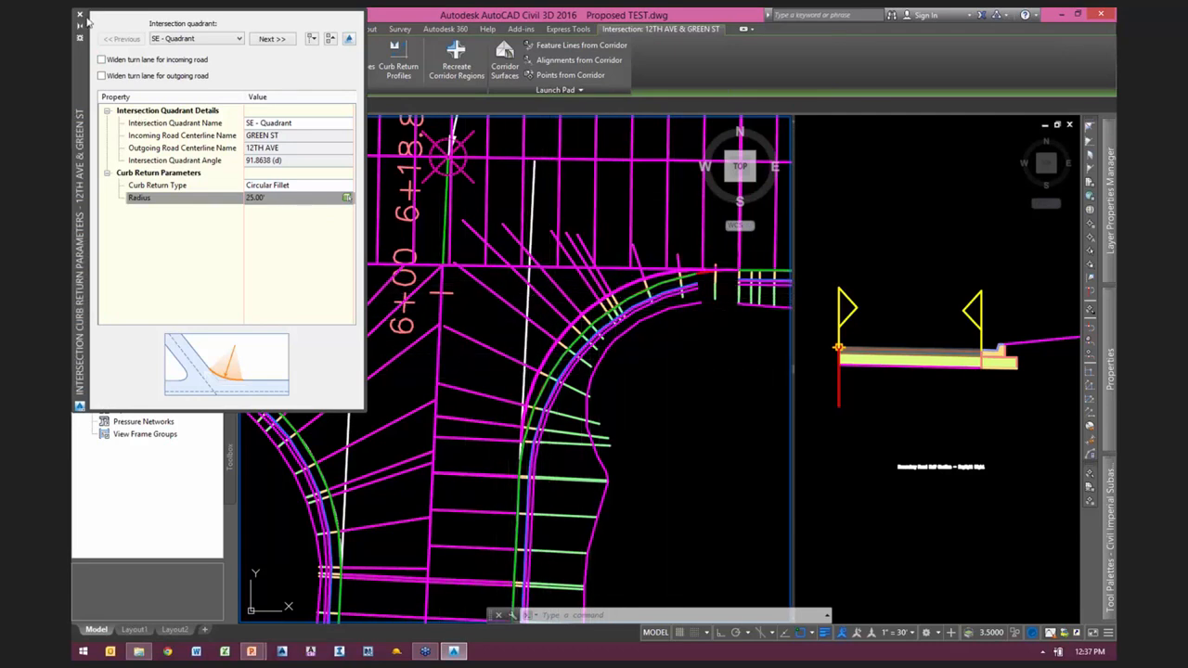
pyautogui.click(80, 17)
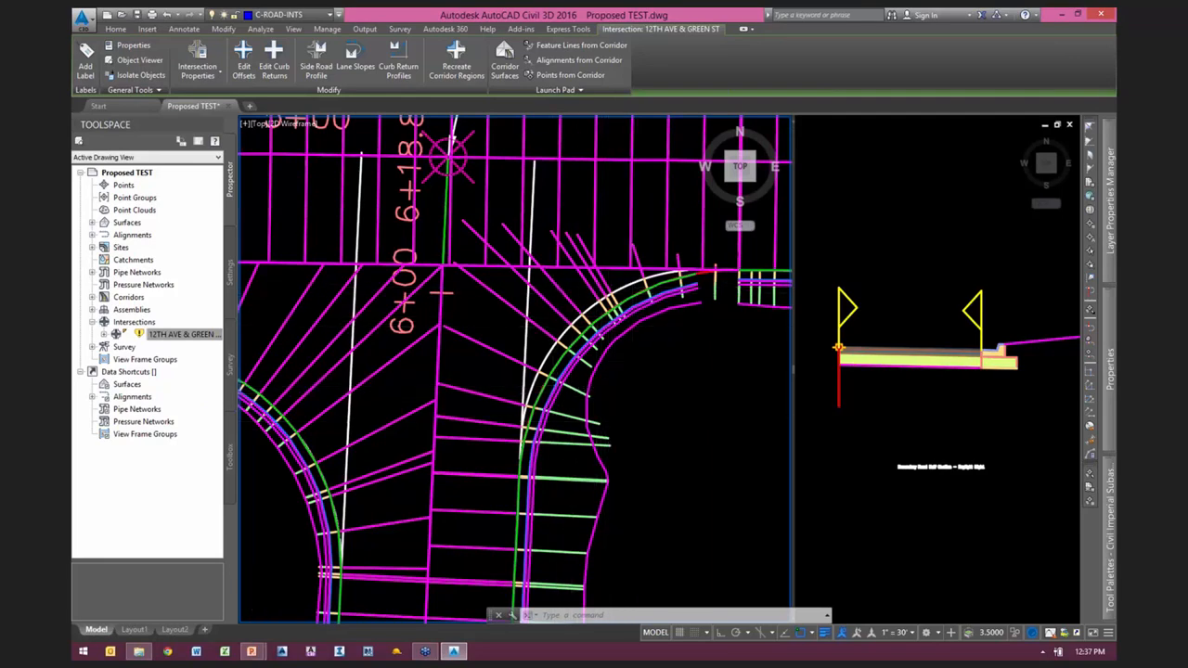
# Step: Update the 12TH AVE & GREEN ST intersection's regions for the changed southeast curb return, continuing past the warning, and rebuild the corridor
pyautogui.scroll(3, 598, 387)
pyautogui.moveTo(632, 421); pyautogui.dragTo(656, 388, button='middle')
pyautogui.scroll(-5, 642, 373)
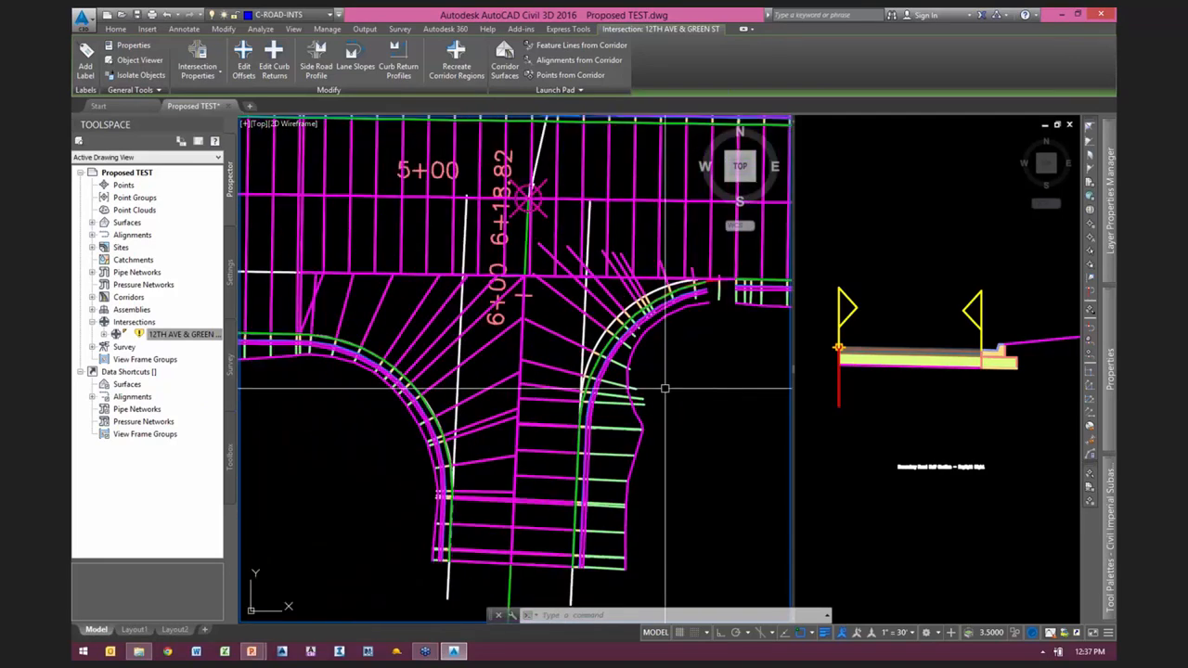
pyautogui.click(636, 303)
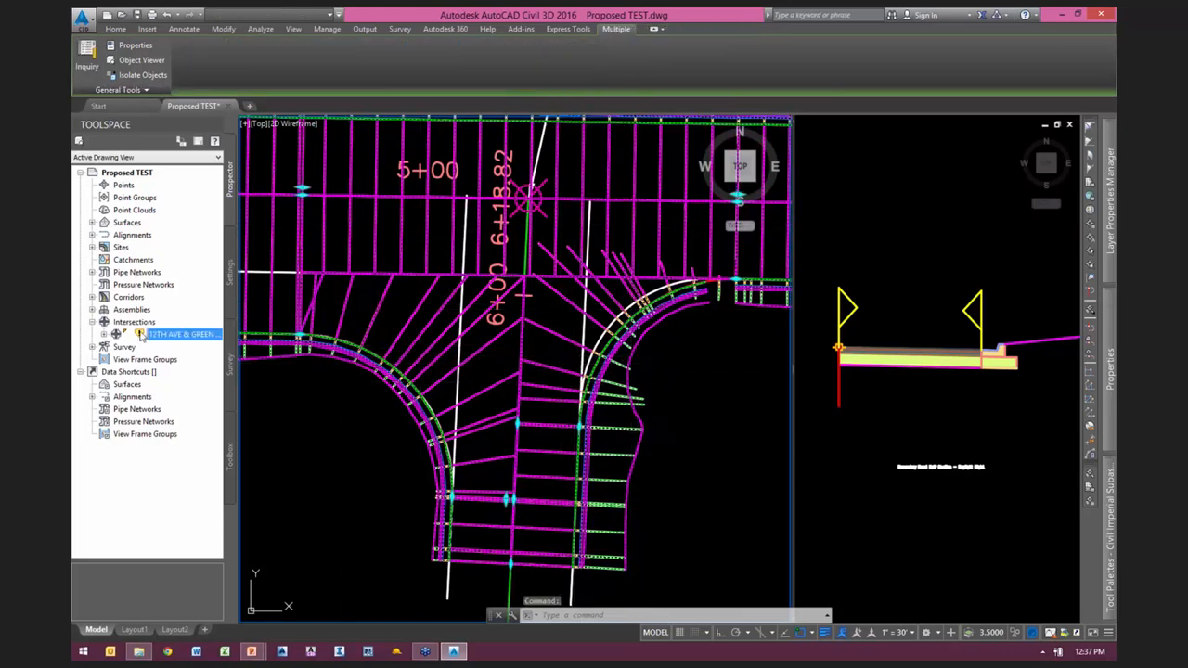
pyautogui.rightClick(167, 338)
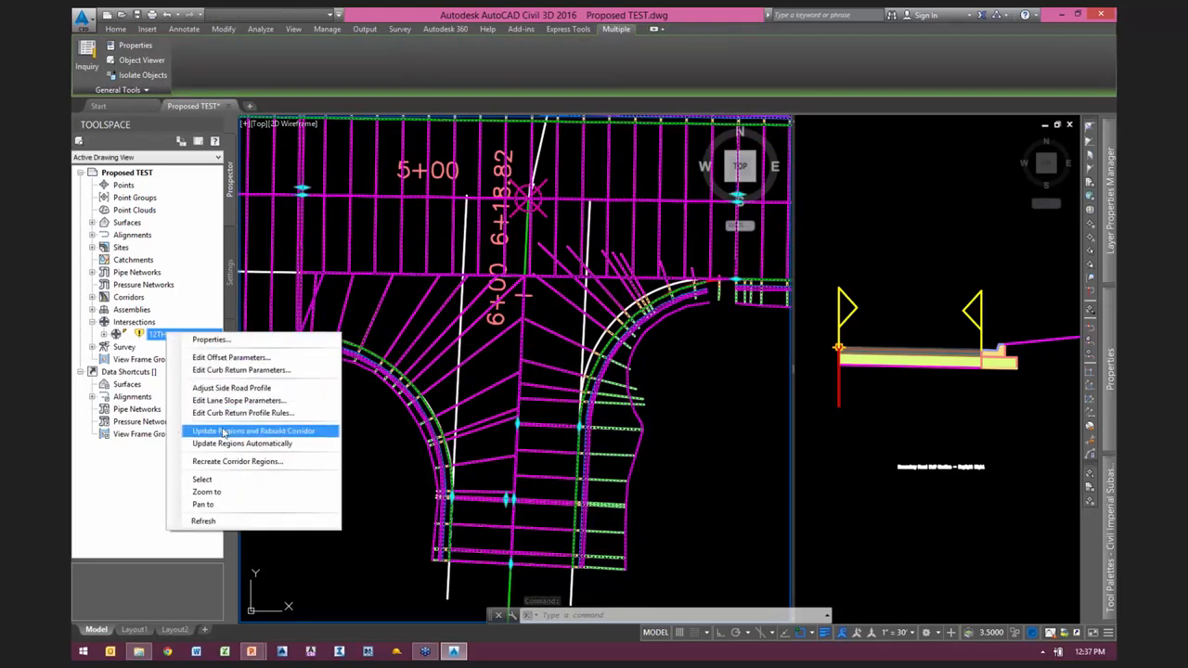
pyautogui.click(224, 432)
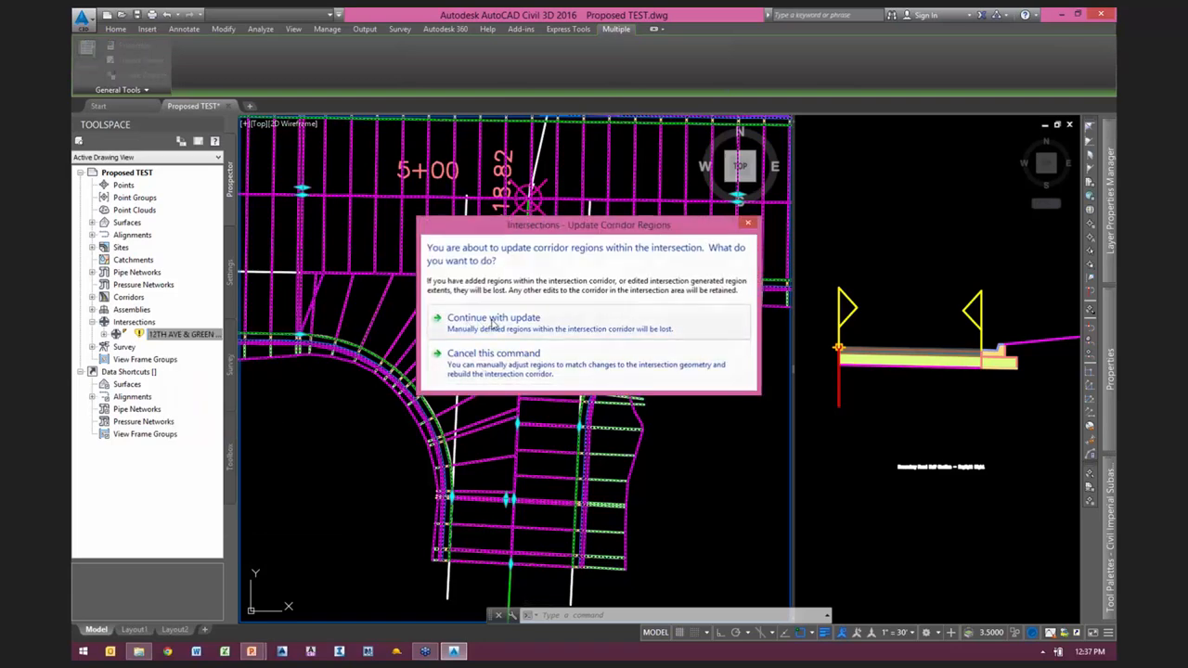
pyautogui.click(493, 318)
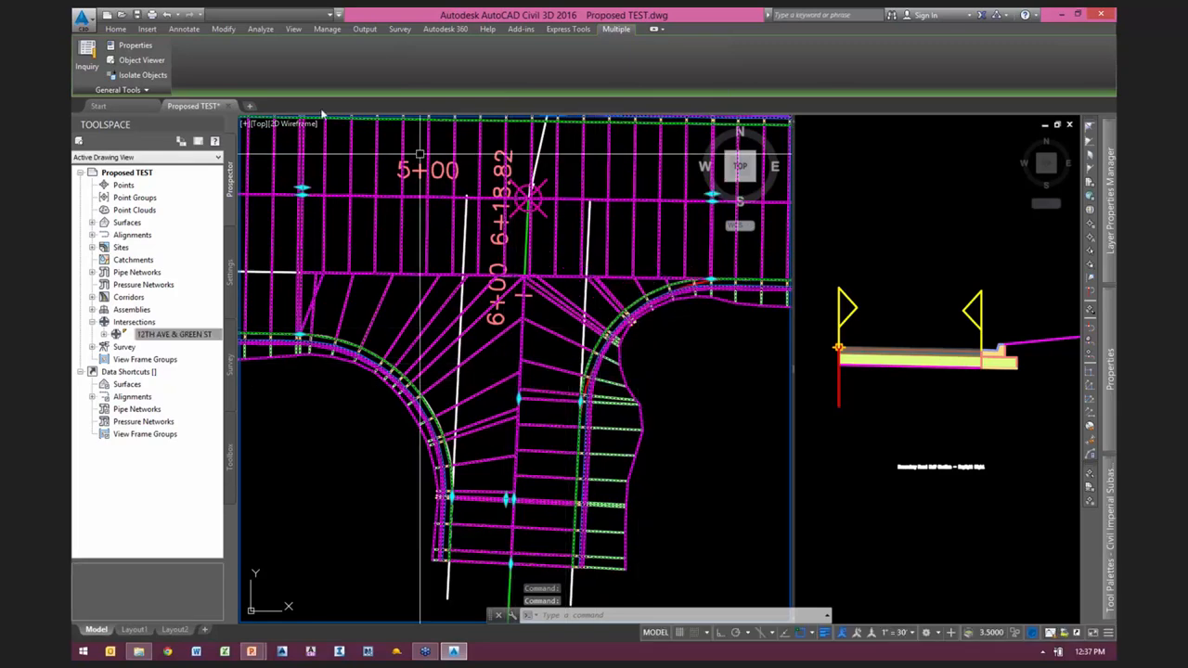
pyautogui.press('Escape')
pyautogui.press('Escape')
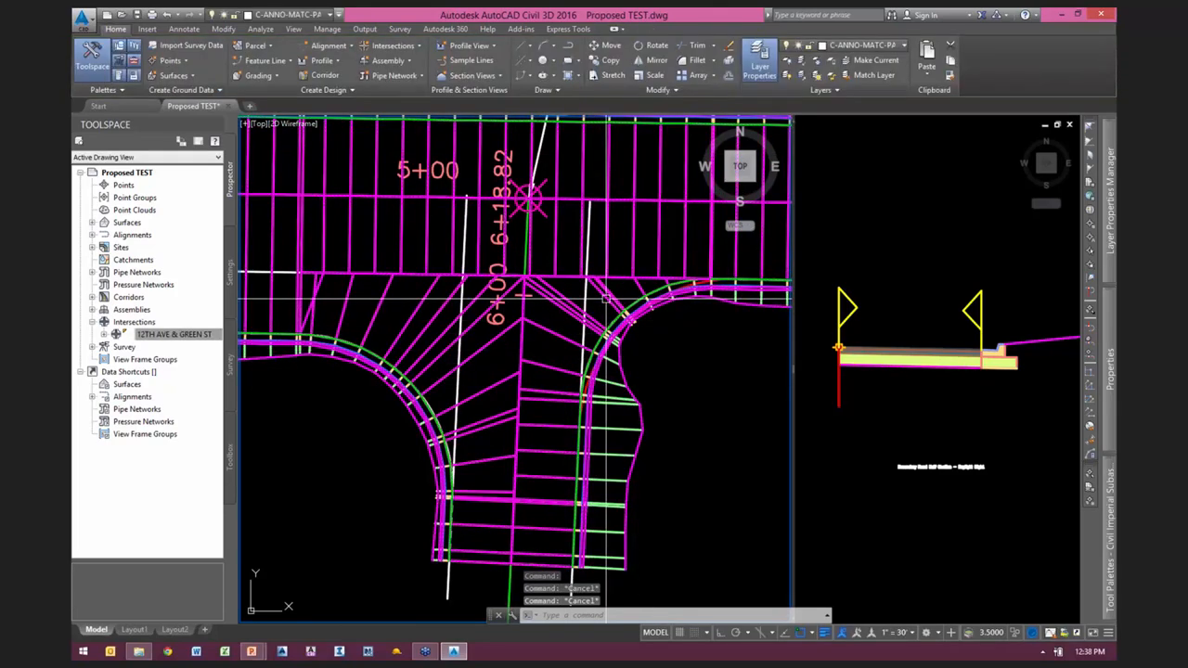
pyautogui.click(605, 298)
pyautogui.click(289, 64)
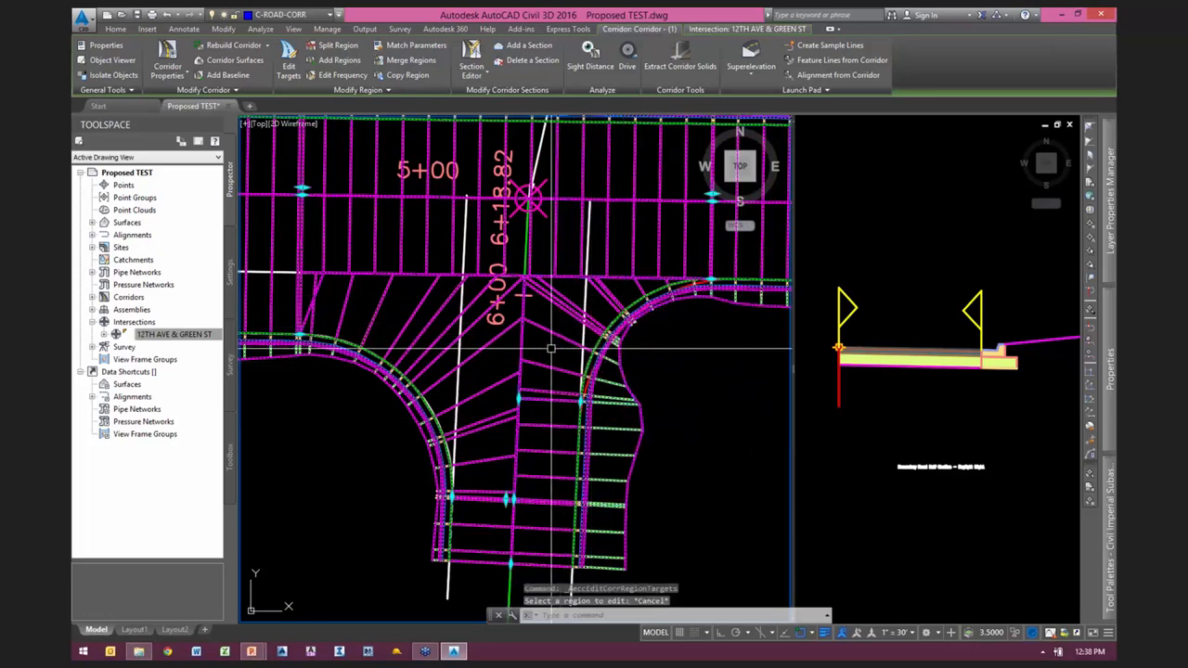
pyautogui.press('Escape')
# Step: Create a corridor surface with the Contours 1' and 5' (Design) style and add the Top link code to it
pyautogui.click(560, 297)
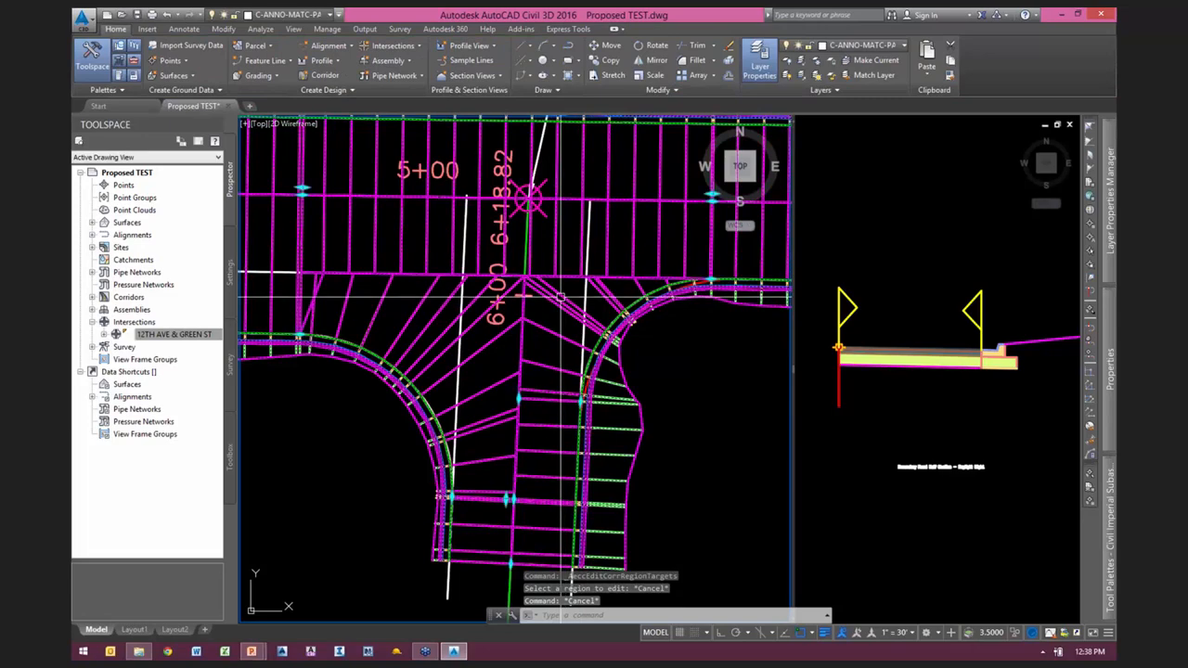
pyautogui.scroll(-3, 561, 297)
pyautogui.rightClick(603, 267)
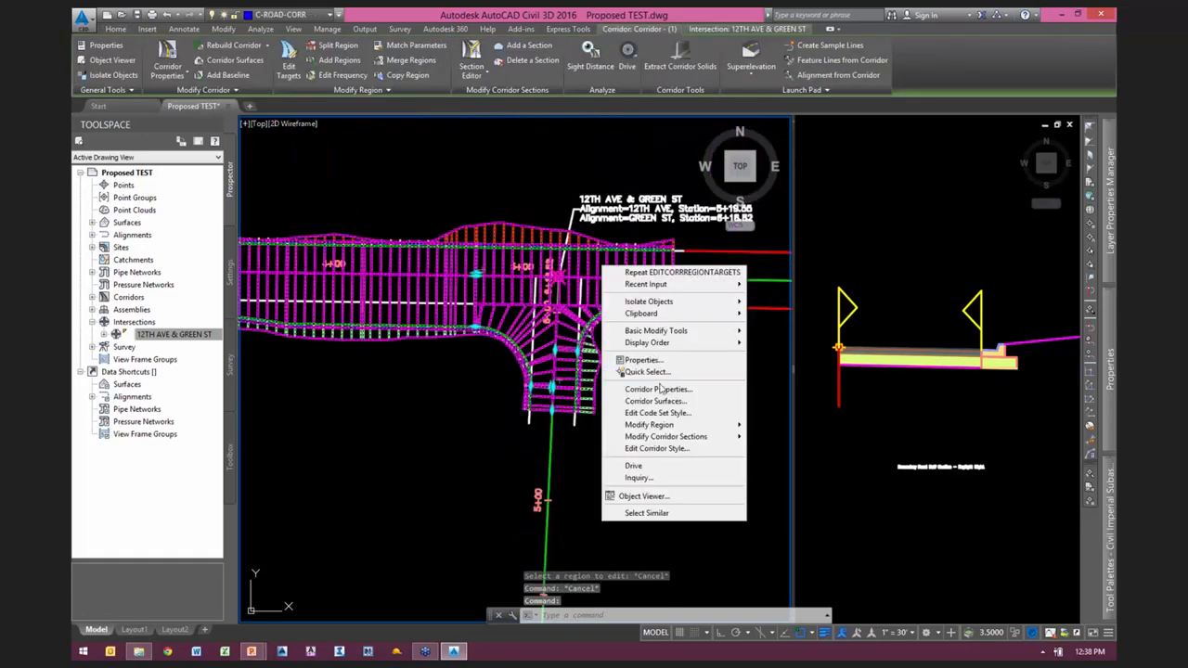
pyautogui.click(656, 401)
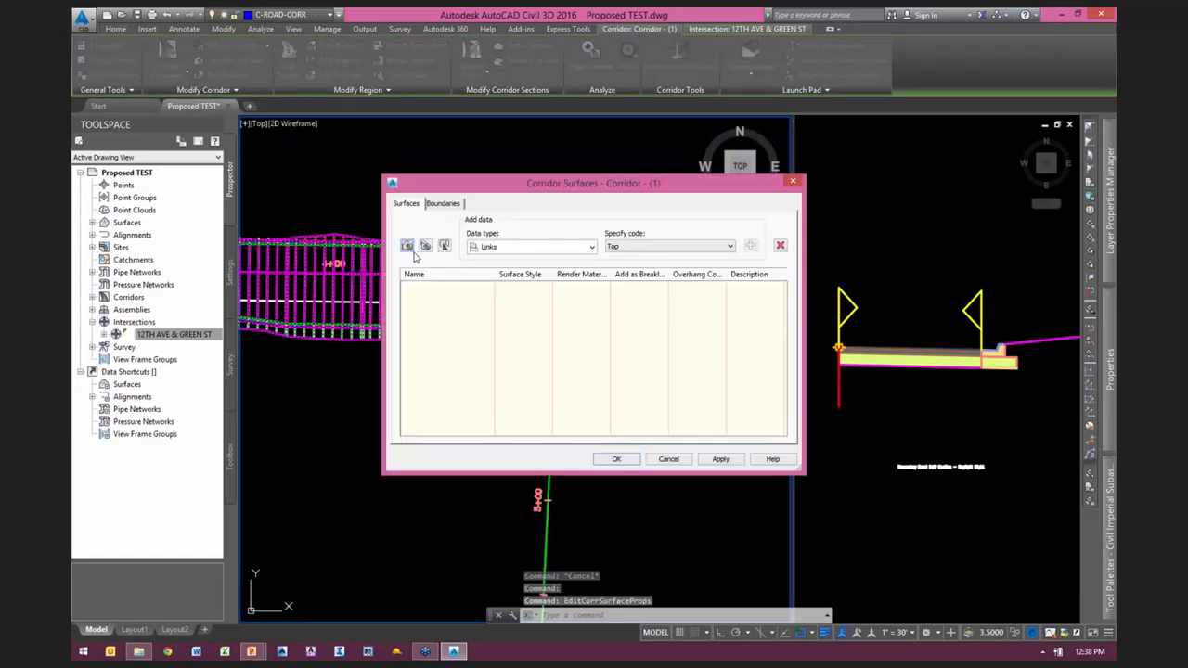
pyautogui.click(408, 247)
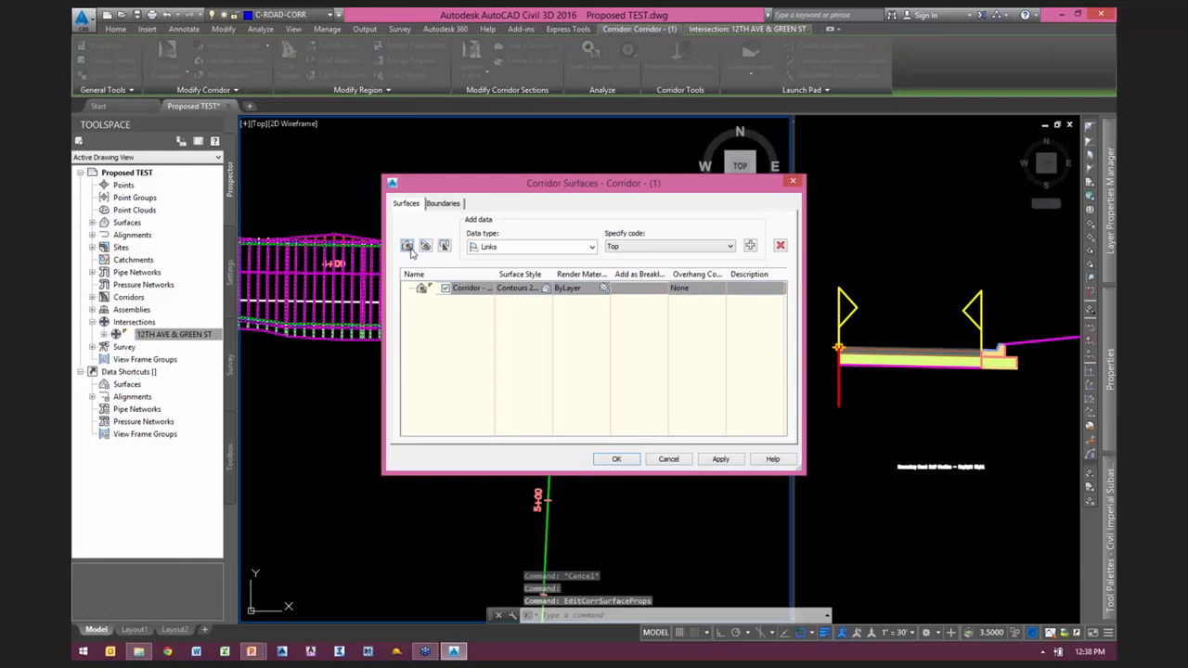
pyautogui.click(523, 289)
pyautogui.click(566, 322)
pyautogui.click(567, 365)
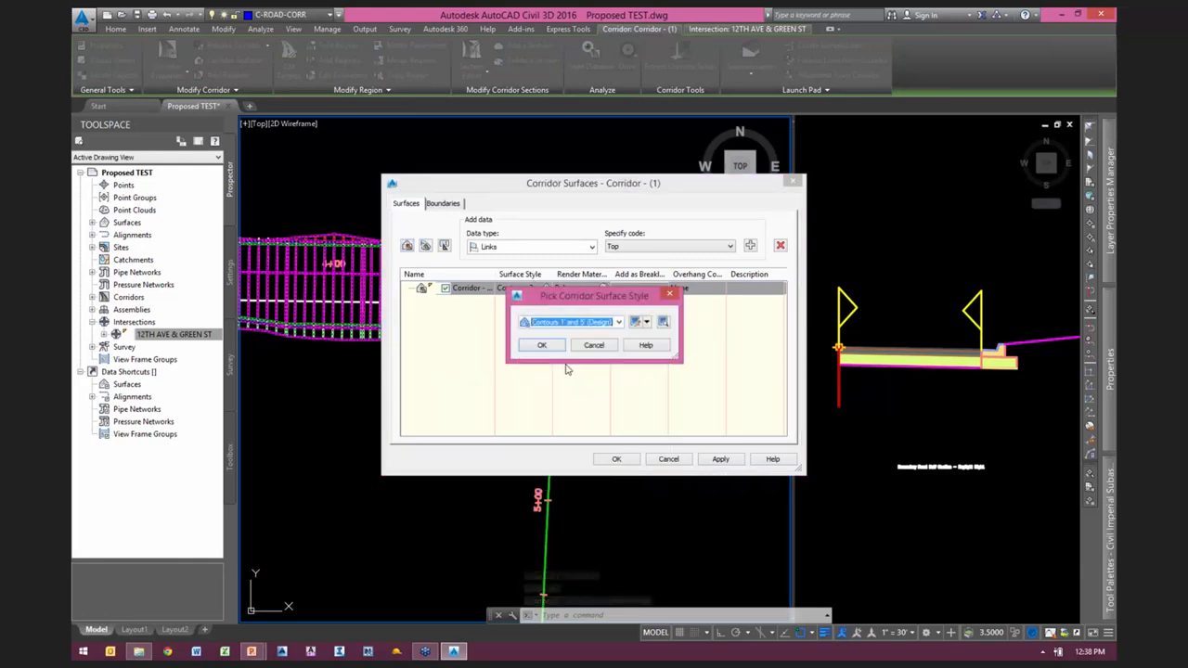
pyautogui.click(553, 345)
pyautogui.click(749, 246)
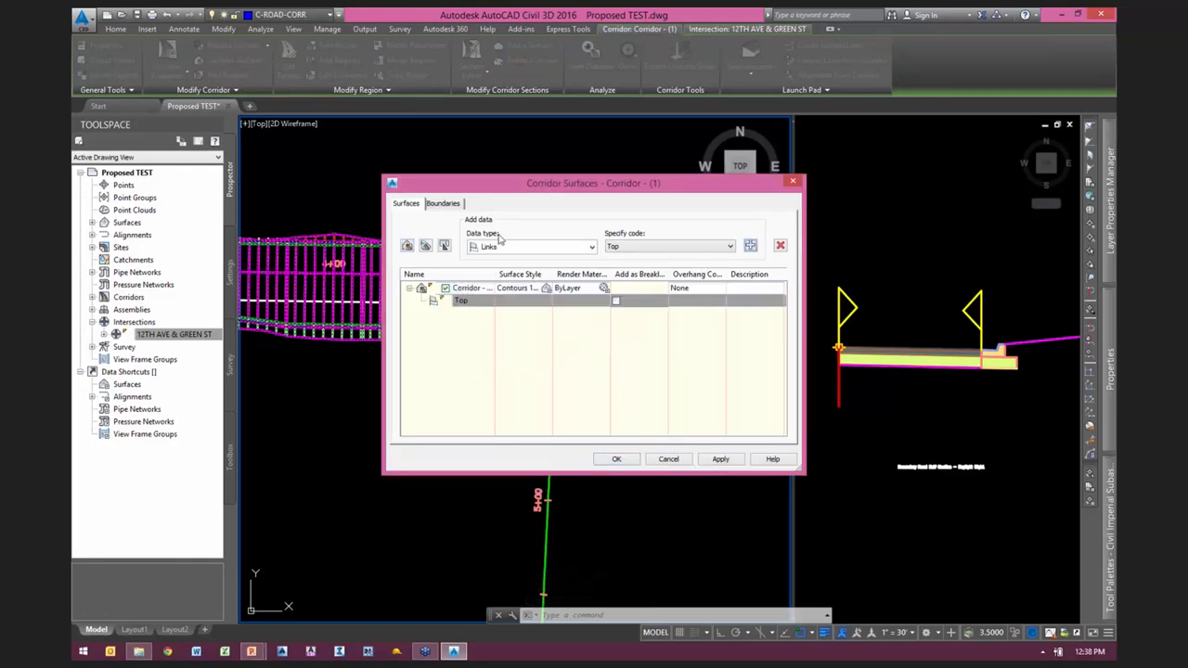
# Step: Set the corridor extents as the new surface's outer boundary and build the surface
pyautogui.click(442, 204)
pyautogui.rightClick(454, 244)
pyautogui.click(492, 250)
pyautogui.click(406, 203)
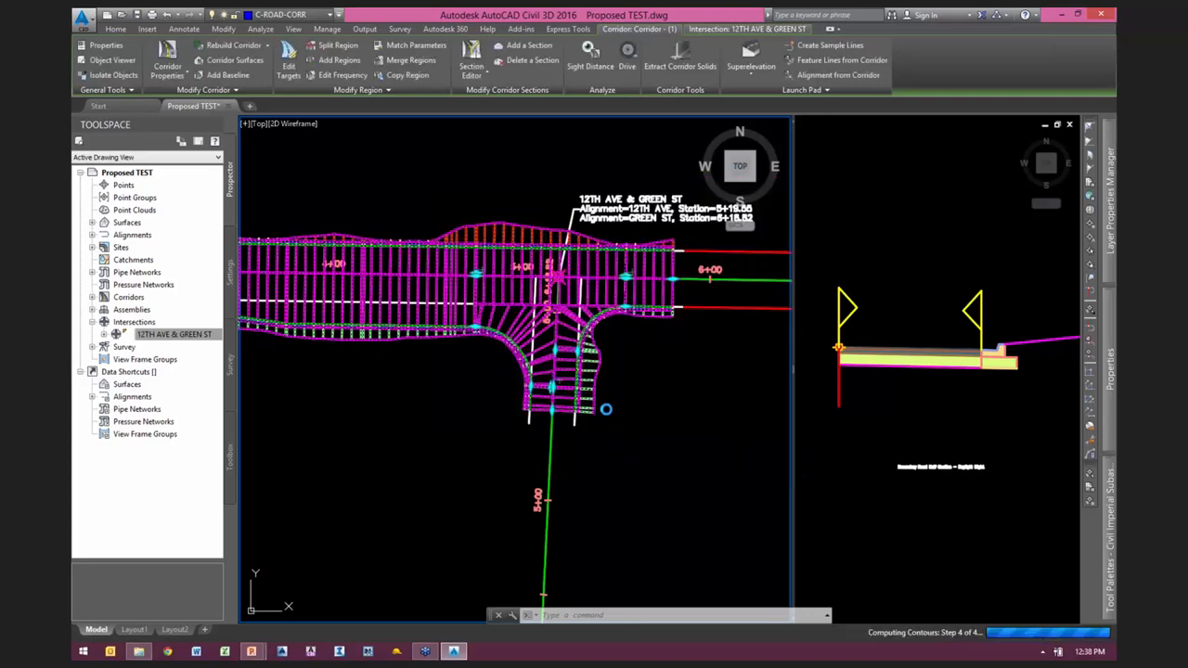
pyautogui.press('Escape')
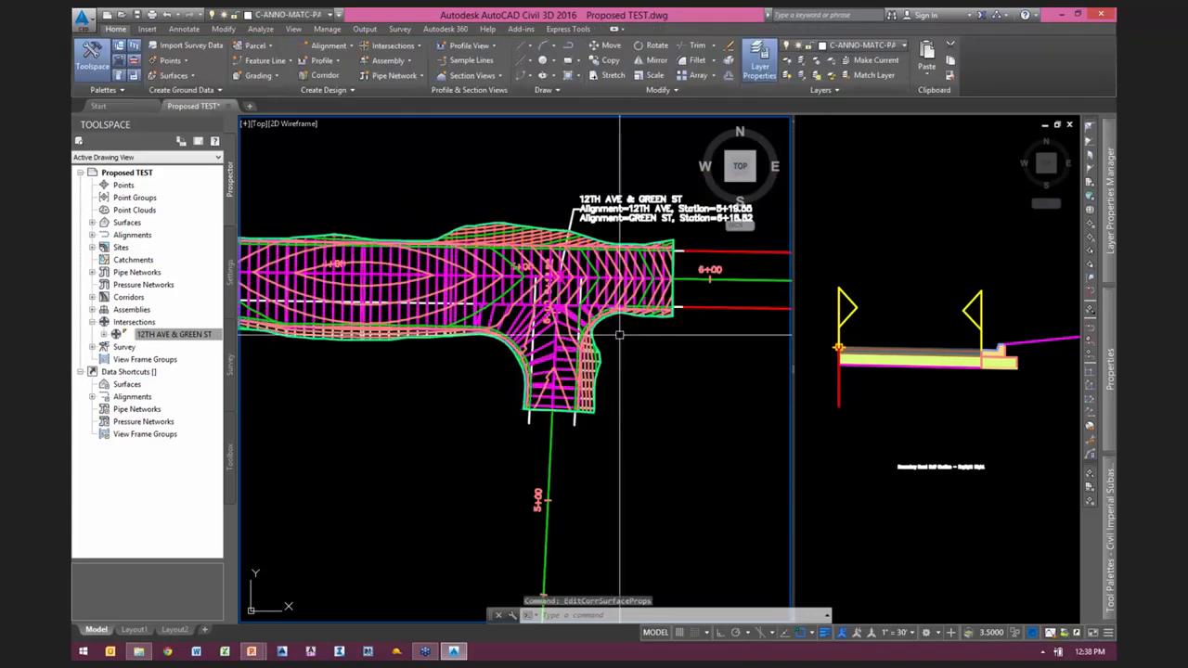
# Step: Check the corridor surface's contours along both roads and save the drawing
pyautogui.scroll(4, 527, 335)
pyautogui.scroll(2, 636, 377)
pyautogui.moveTo(635, 377)
pyautogui.mouseDown(button='middle')
pyautogui.moveTo(563, 338)
pyautogui.moveTo(557, 426)
pyautogui.mouseUp(button='middle')
pyautogui.moveTo(353, 306); pyautogui.dragTo(750, 347, button='middle')
pyautogui.moveTo(762, 426); pyautogui.dragTo(294, 387, button='middle')
pyautogui.moveTo(650, 407); pyautogui.dragTo(297, 441, button='middle')
pyautogui.scroll(-6, 554, 179)
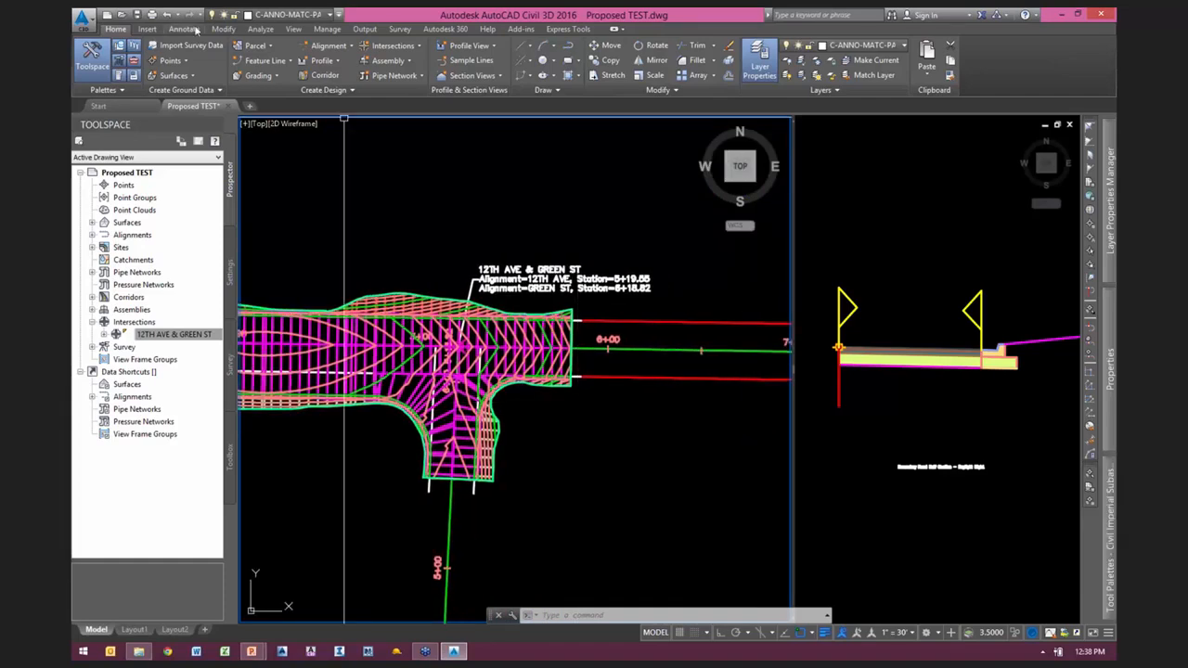
pyautogui.click(138, 15)
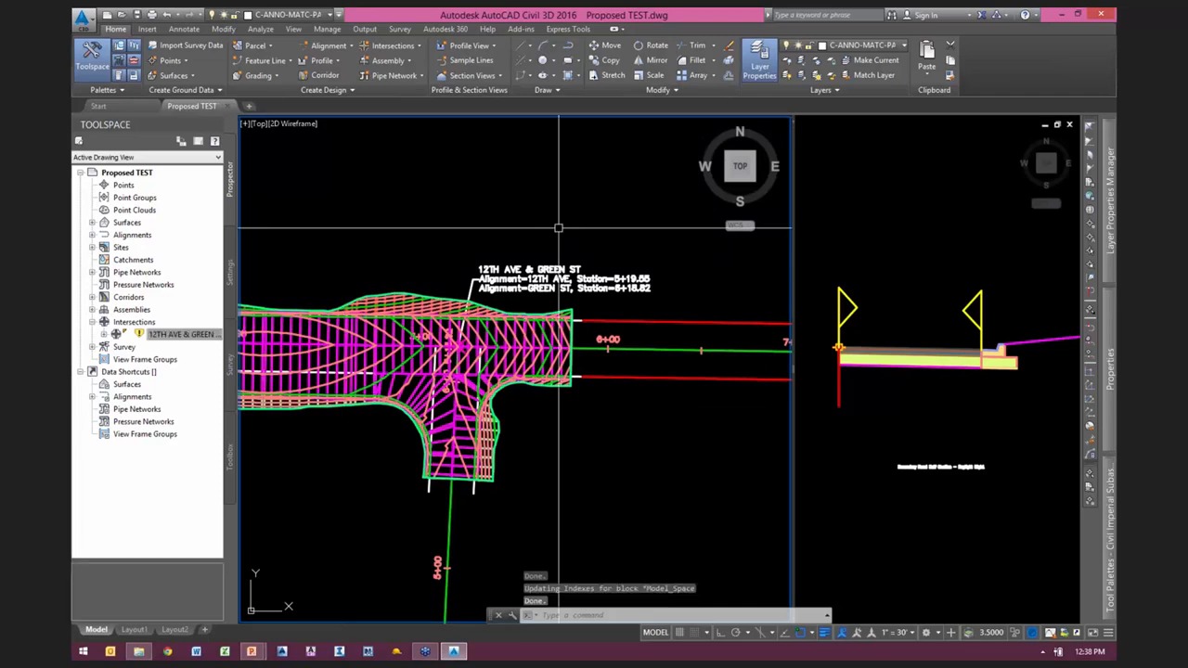
pyautogui.scroll(-2, 520, 272)
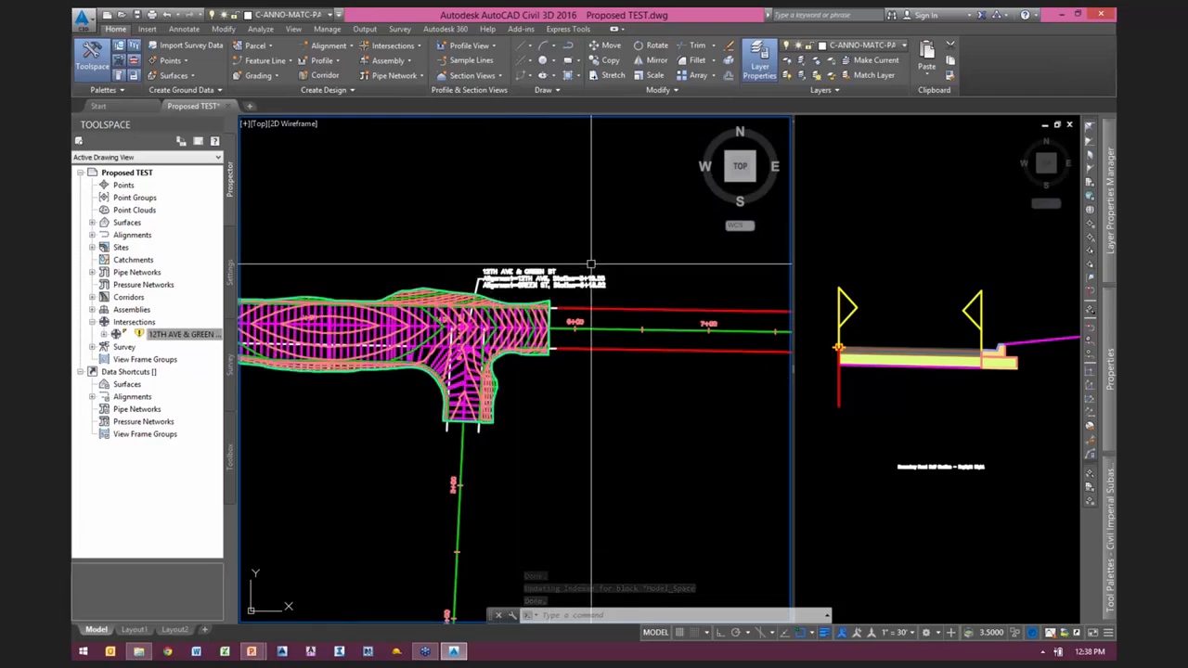
# Step: Examine the crossing of PURPLE ST and 12TH AVE, where the road width changes between 40' and 30'
pyautogui.moveTo(637, 247); pyautogui.dragTo(503, 233, button='middle')
pyautogui.scroll(-2, 483, 247)
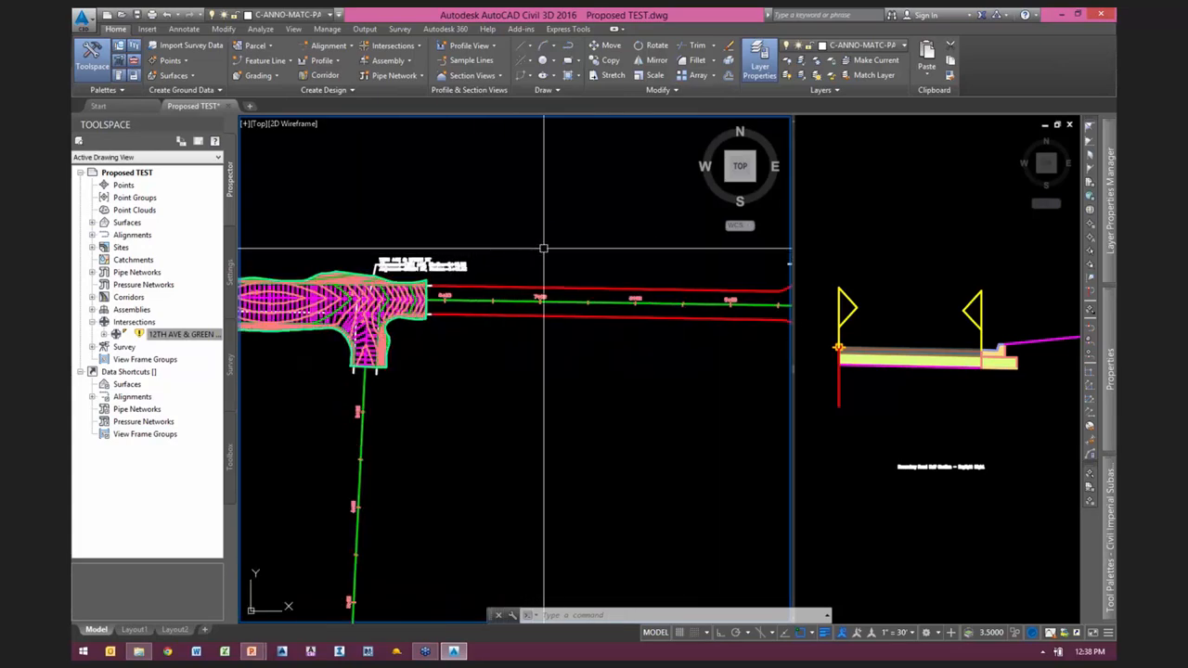
pyautogui.moveTo(610, 243); pyautogui.dragTo(379, 259, button='middle')
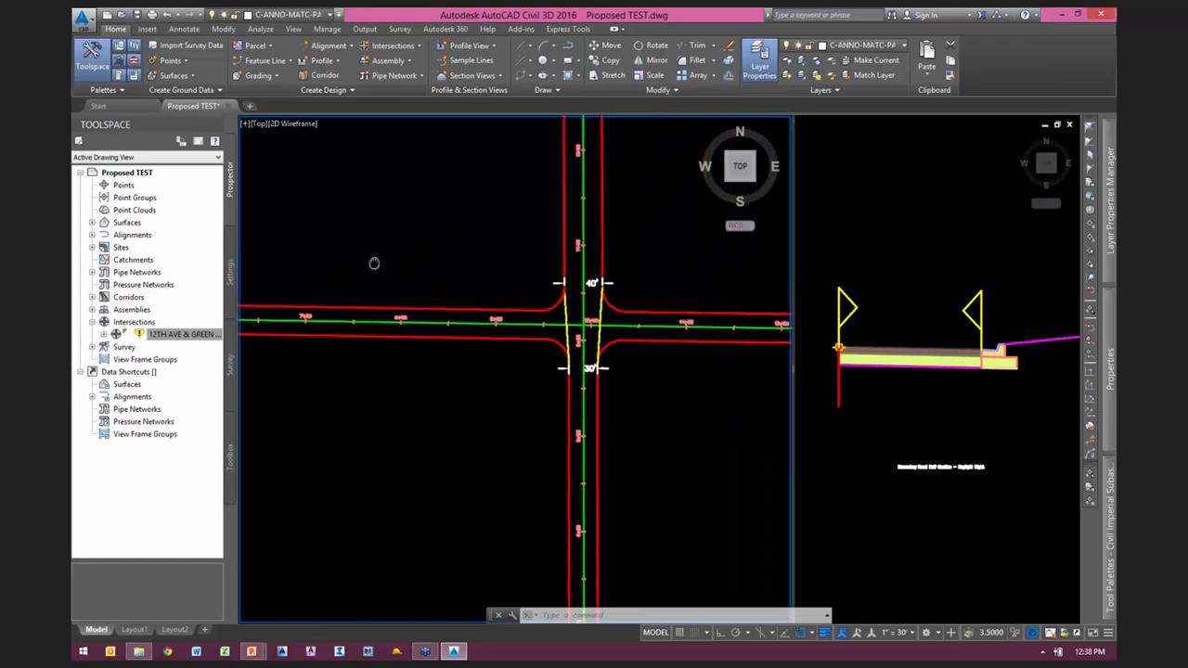
pyautogui.scroll(-1, 374, 262)
pyautogui.scroll(4, 490, 312)
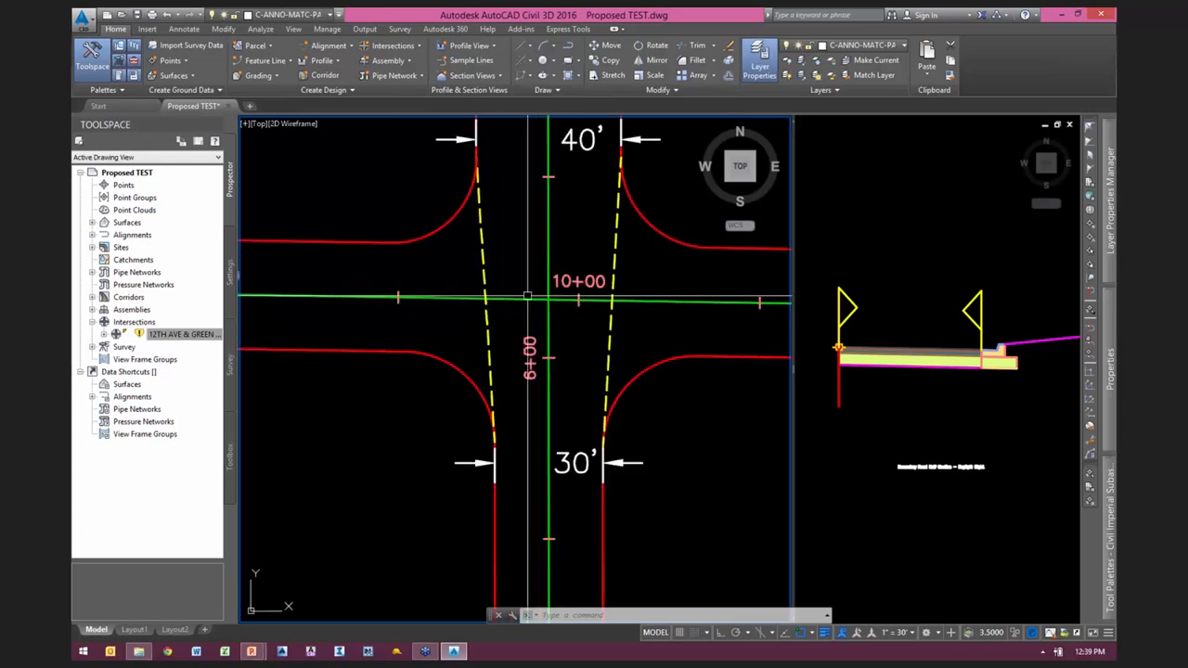
pyautogui.scroll(-3, 650, 278)
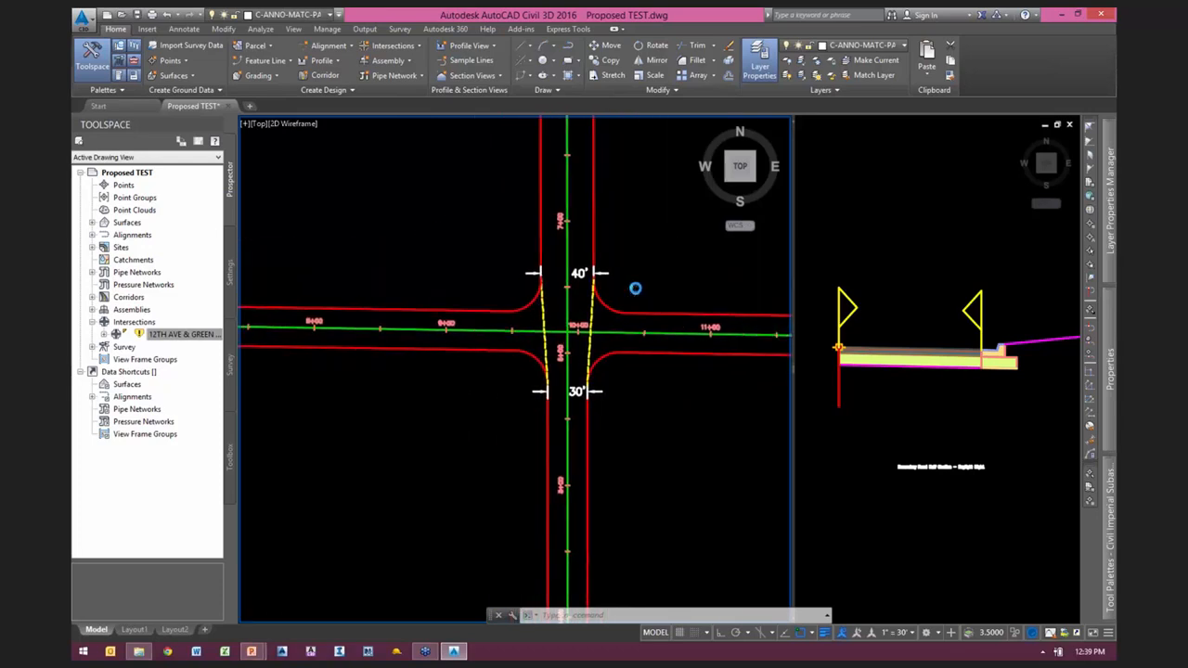
pyautogui.scroll(2, 597, 331)
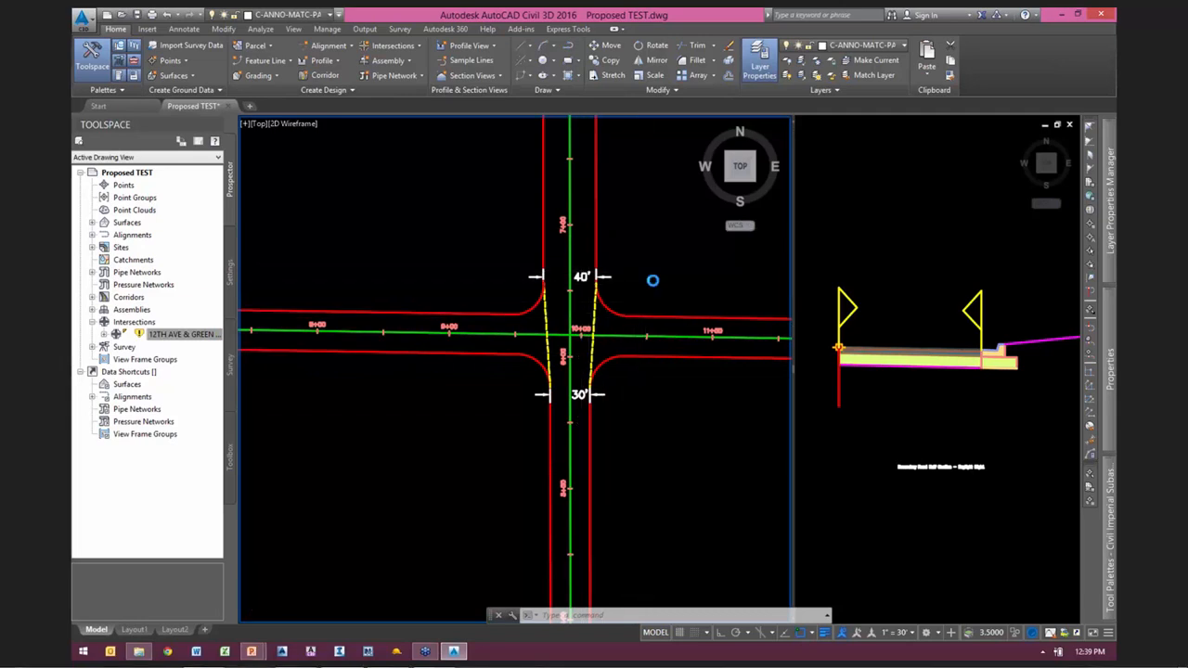
pyautogui.scroll(1, 654, 302)
pyautogui.scroll(-1, 654, 303)
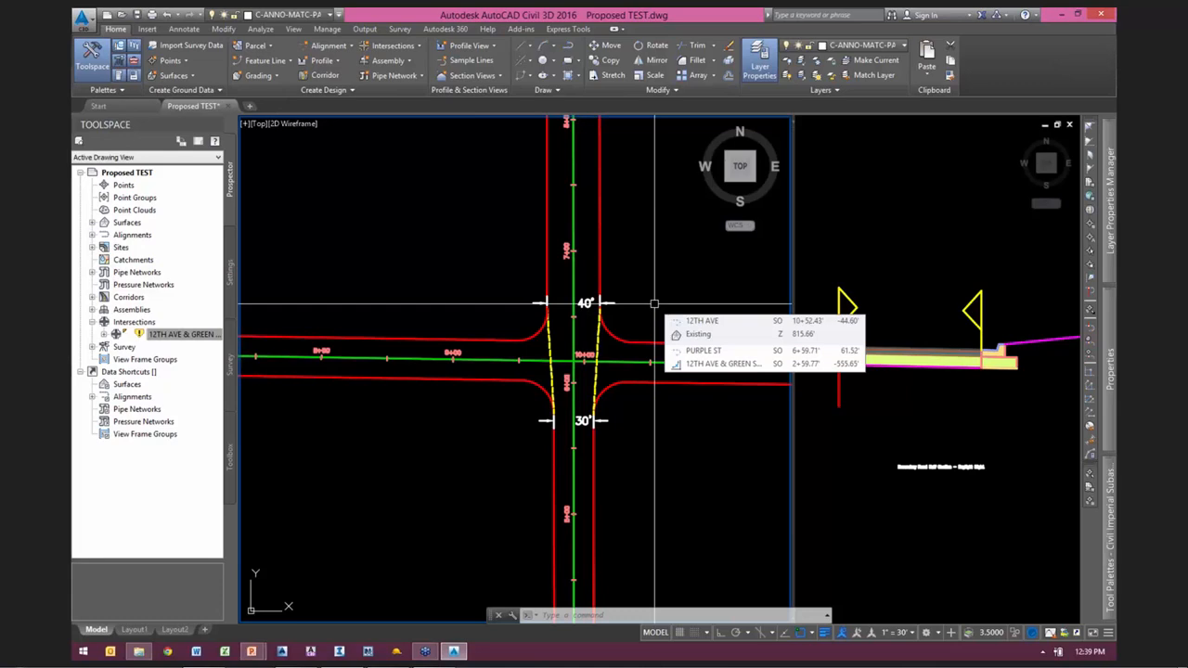
pyautogui.scroll(-8, 538, 316)
pyautogui.scroll(12, 538, 315)
pyautogui.scroll(-2, 590, 374)
# Step: Examine the corridor regions and links around the southwest curb return of the 12TH AVE & GREEN ST intersection
pyautogui.moveTo(588, 374); pyautogui.dragTo(742, 548, button='middle')
pyautogui.scroll(2, 742, 547)
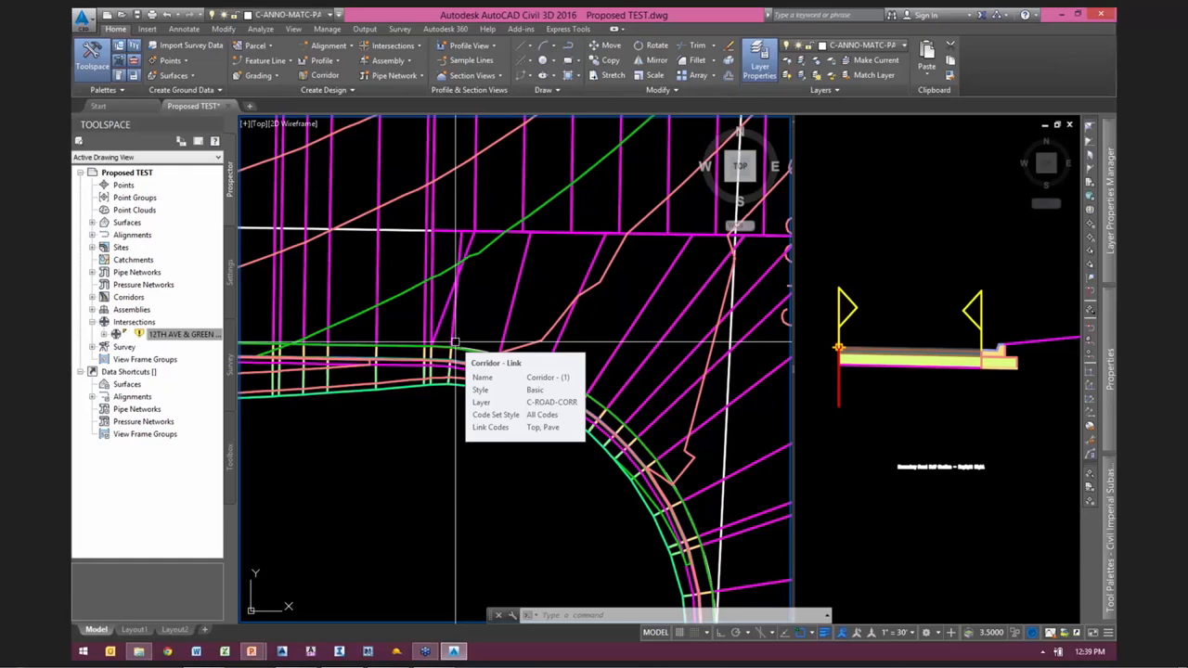
pyautogui.scroll(-1, 527, 305)
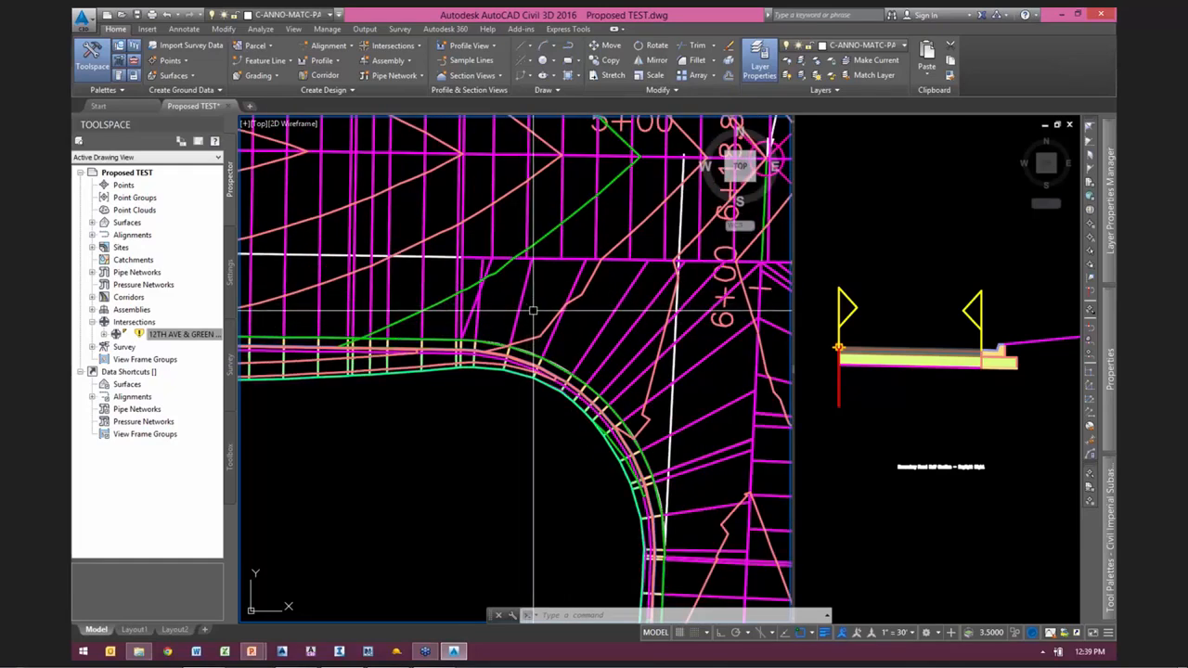
pyautogui.scroll(-1, 533, 310)
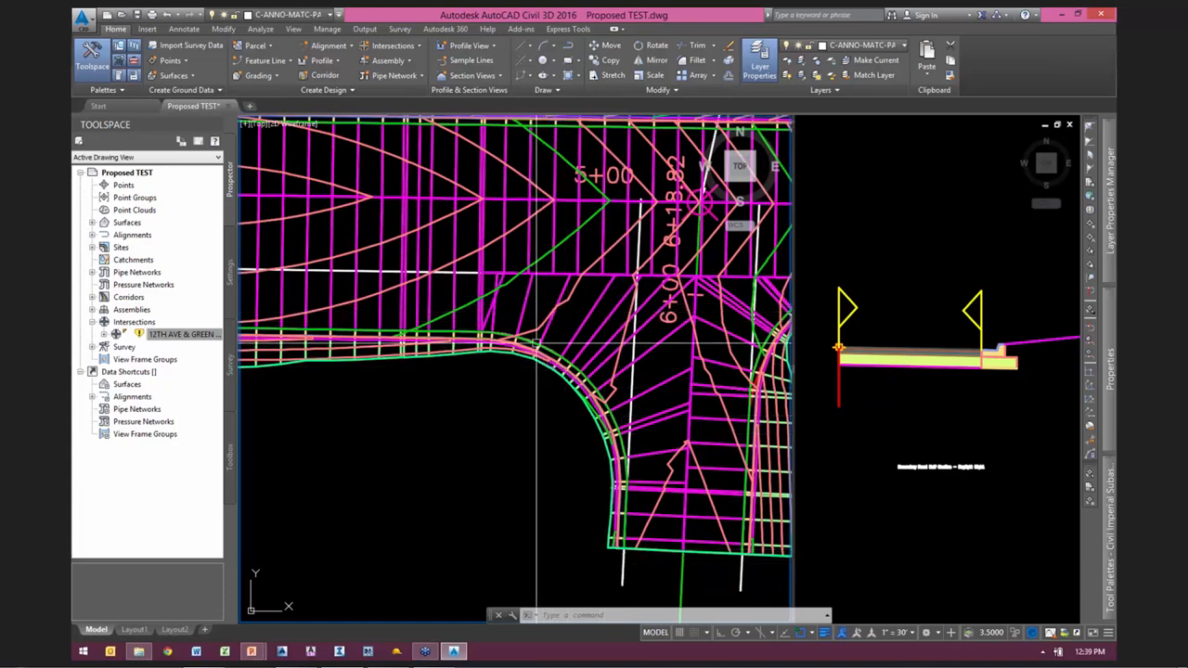
pyautogui.press('Escape')
pyautogui.press('Escape')
pyautogui.click(509, 323)
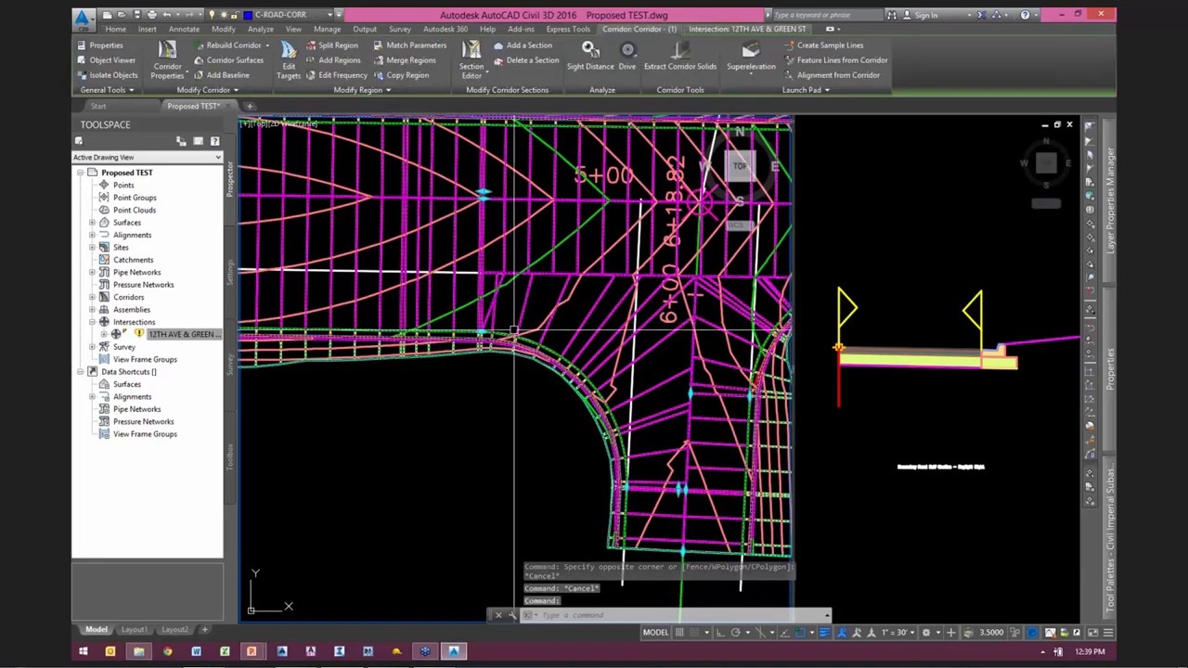
pyautogui.scroll(3, 513, 318)
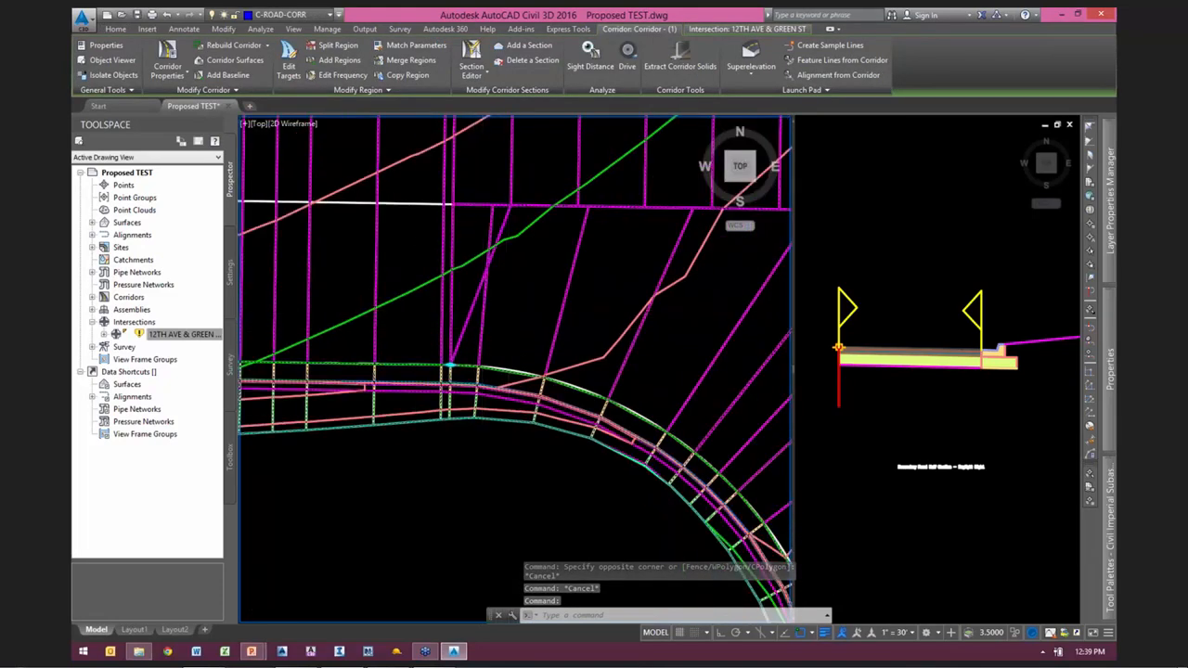
pyautogui.scroll(-1, 481, 305)
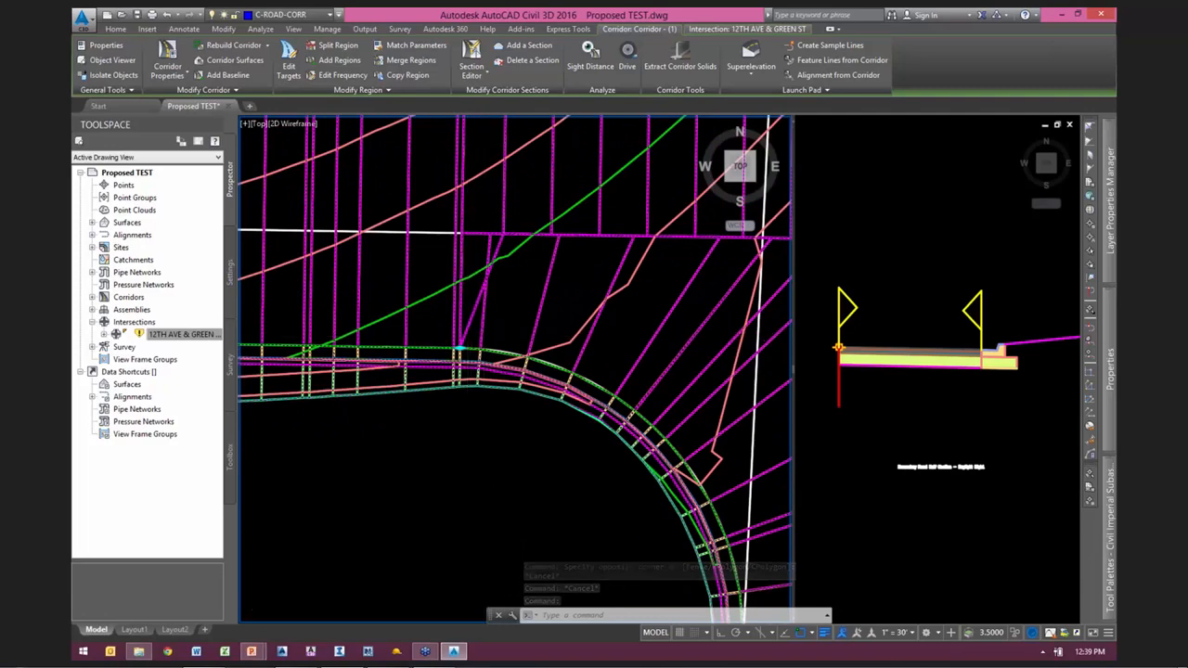
pyautogui.scroll(-1, 483, 332)
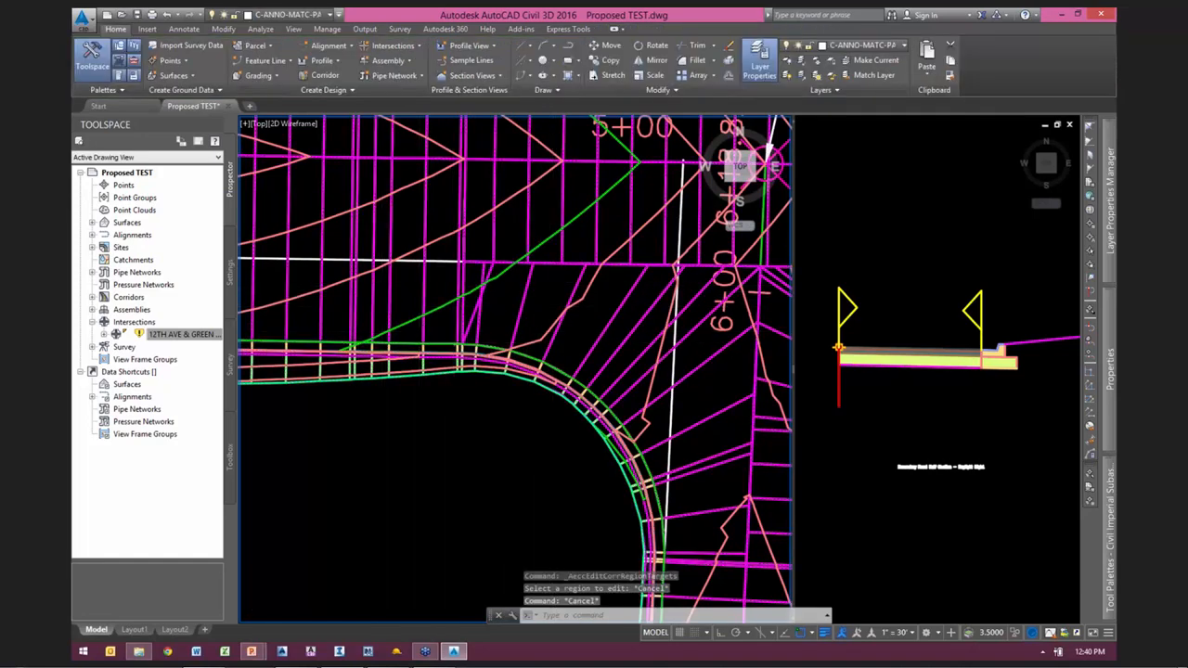
# Step: Create one offset alignment on each side of PURPLE ST at 15' over its full length
pyautogui.scroll(-5, 519, 361)
pyautogui.scroll(8, 525, 366)
pyautogui.scroll(2, 533, 351)
pyautogui.moveTo(573, 209); pyautogui.dragTo(647, 317, button='middle')
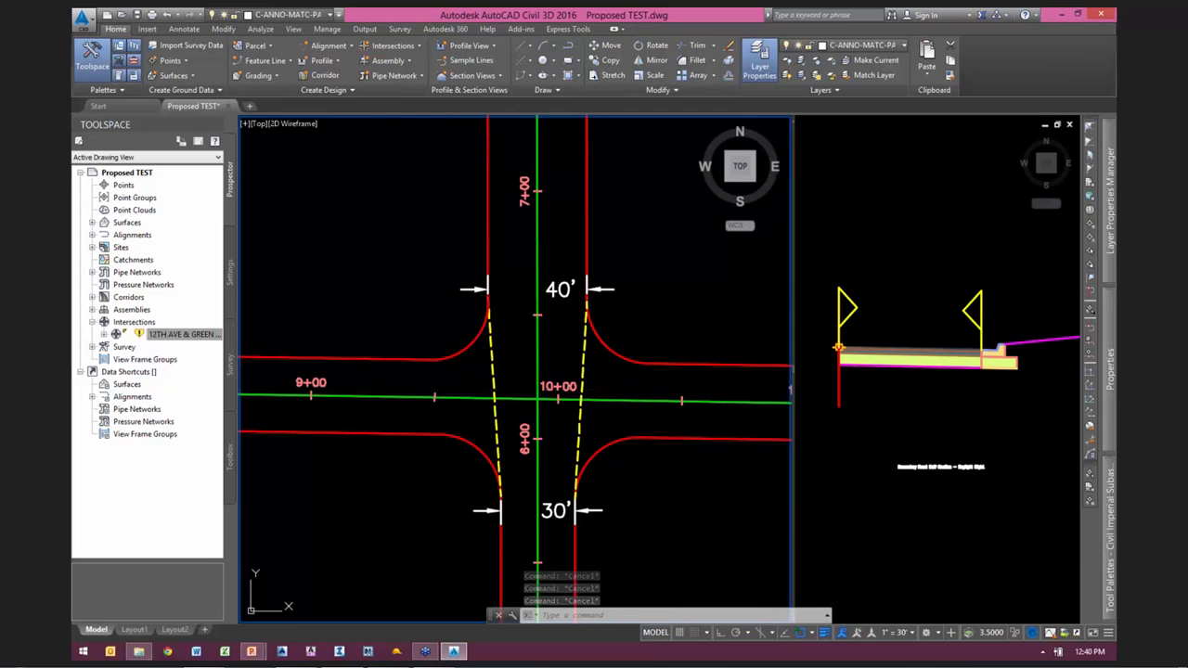
pyautogui.scroll(-3, 650, 297)
pyautogui.moveTo(620, 270); pyautogui.dragTo(629, 309, button='middle')
pyautogui.scroll(-2, 621, 318)
pyautogui.press('Escape')
pyautogui.press('Escape')
pyautogui.press('Escape')
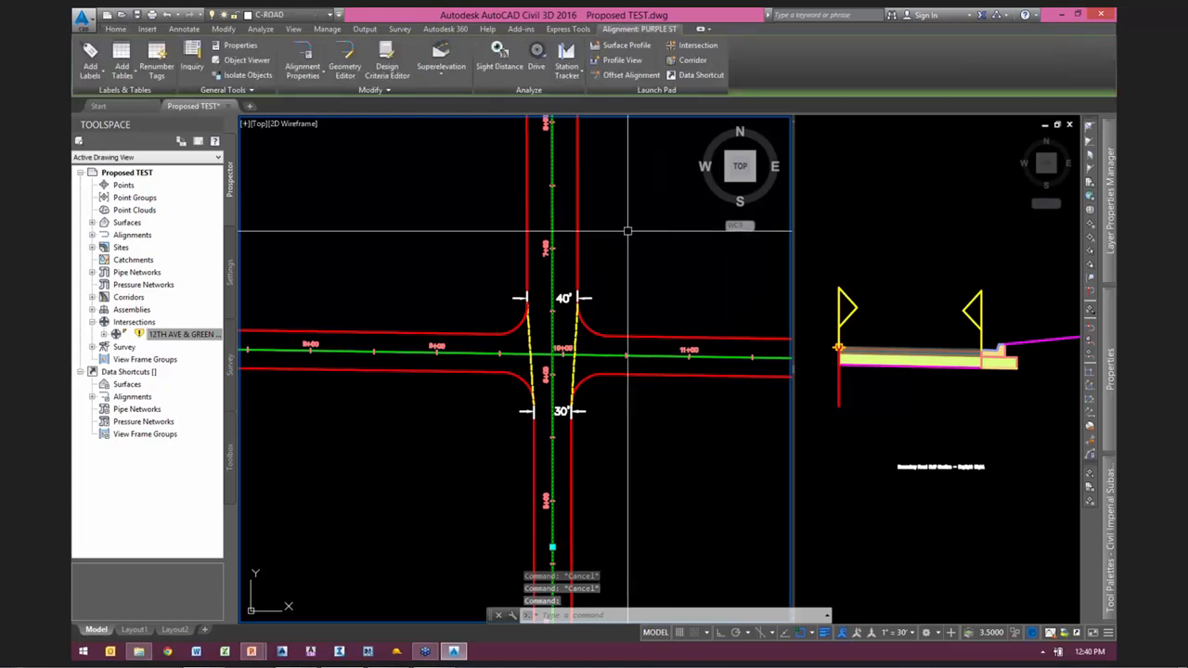
pyautogui.click(622, 75)
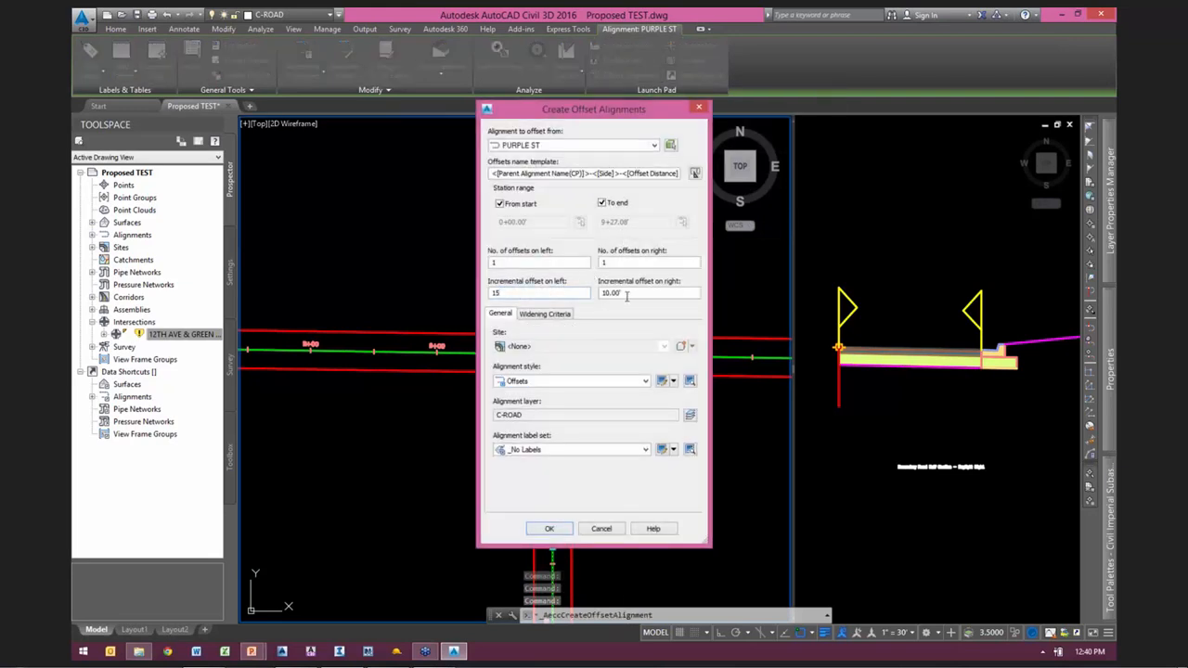
pyautogui.moveTo(611, 121); pyautogui.dragTo(803, 99)
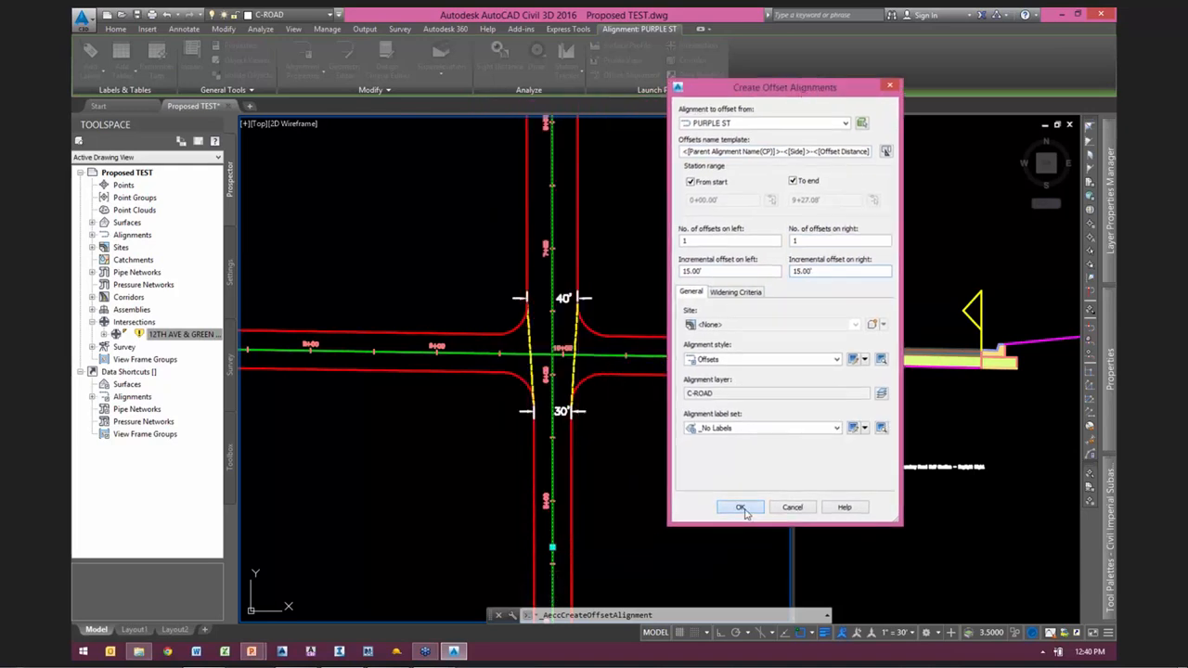
pyautogui.click(740, 507)
pyautogui.scroll(3, 550, 433)
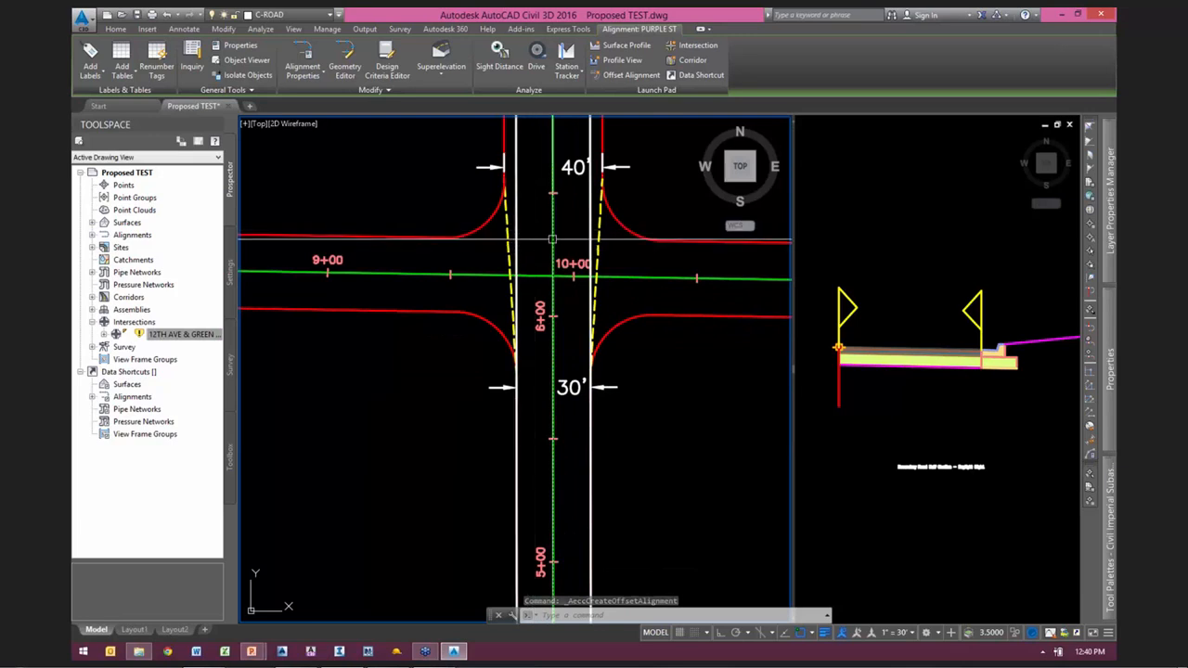
pyautogui.scroll(-2, 552, 240)
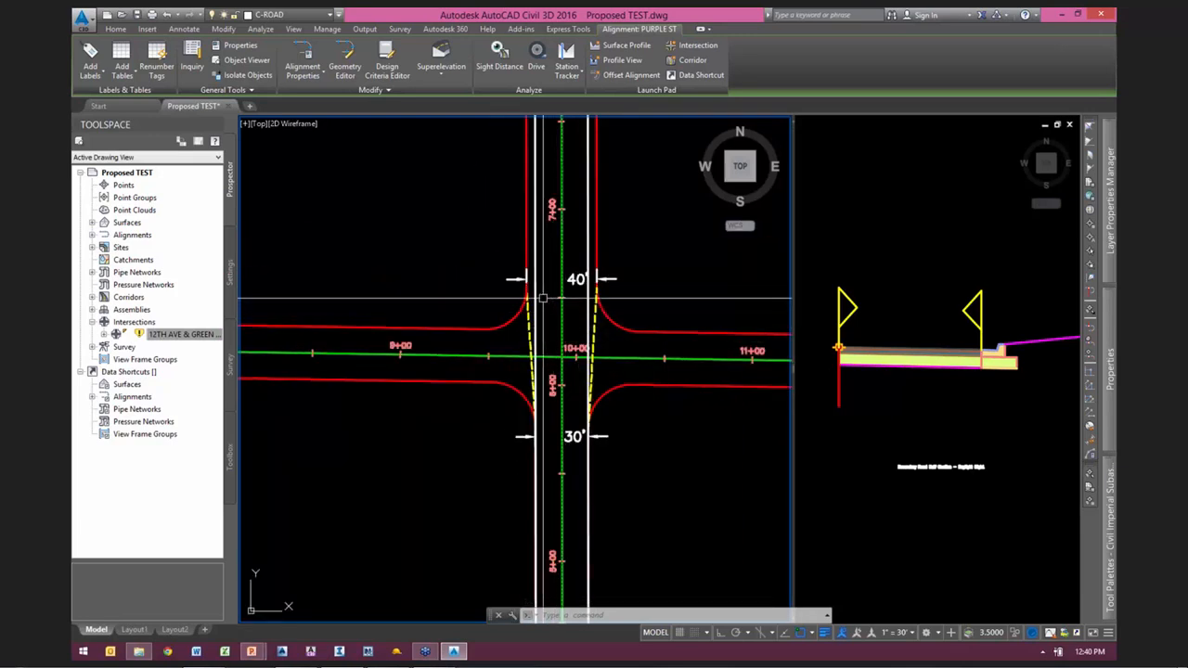
pyautogui.press('Escape')
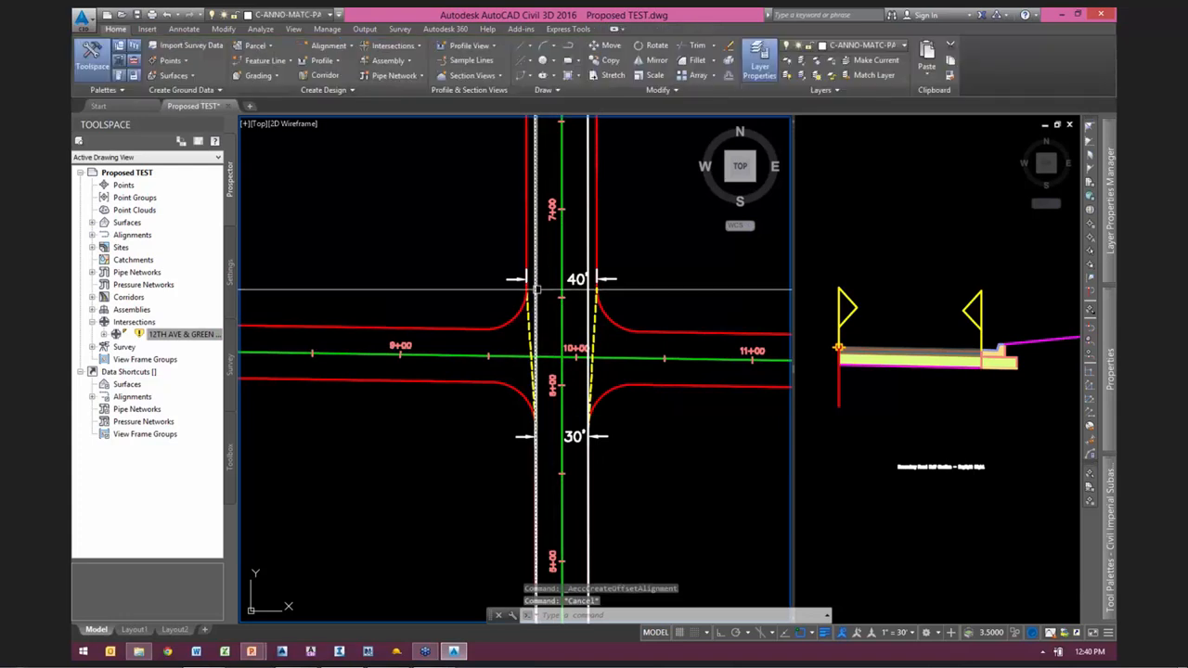
# Step: Add a 20' widening to the left PURPLE ST offset, within the same alignment, from the 40' end of the dashed taper to the alignment's end
pyautogui.click(537, 290)
pyautogui.scroll(-4, 567, 433)
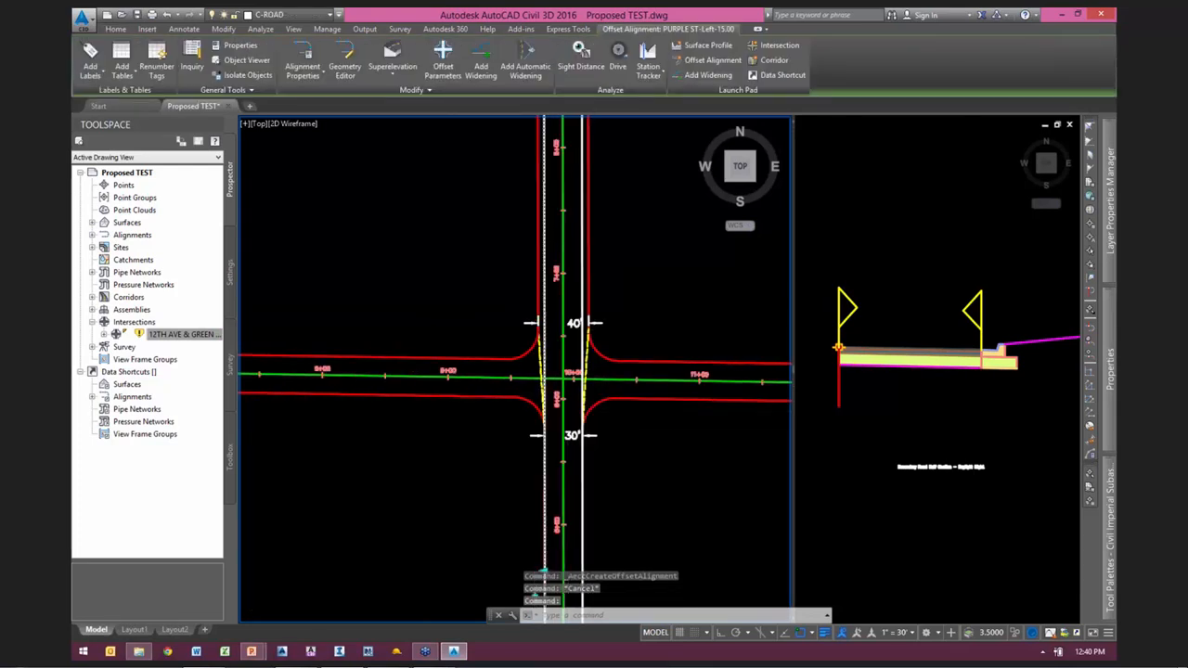
pyautogui.scroll(2, 592, 254)
pyautogui.moveTo(592, 254); pyautogui.dragTo(561, 278, button='middle')
pyautogui.scroll(-2, 561, 278)
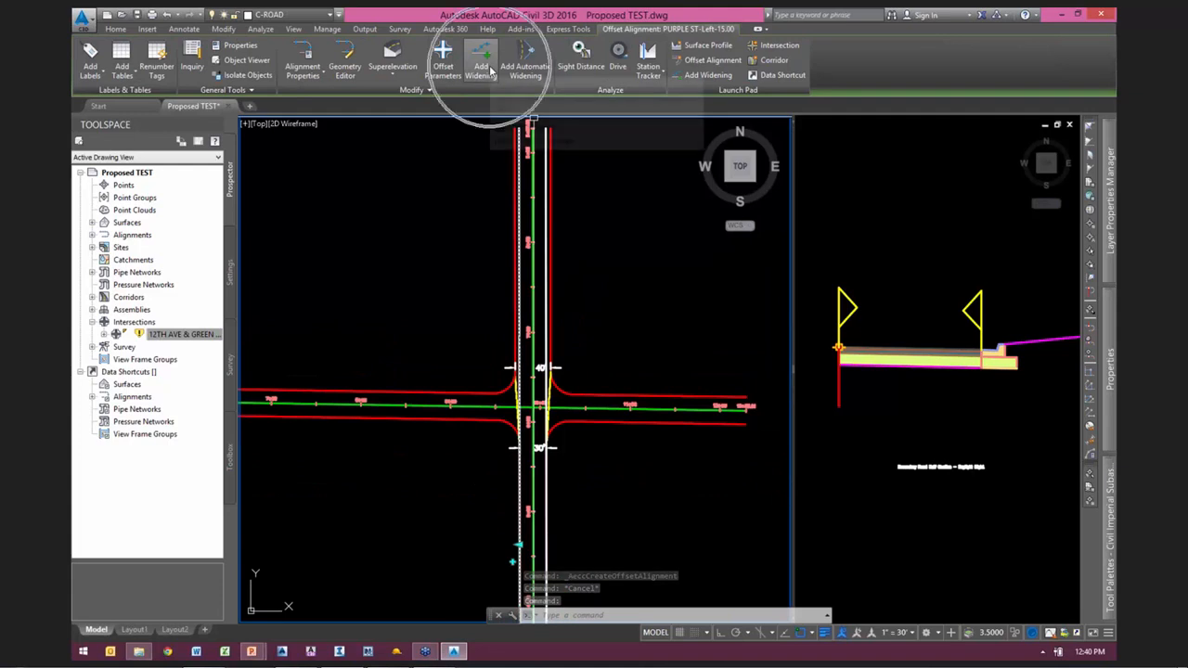
pyautogui.click(490, 69)
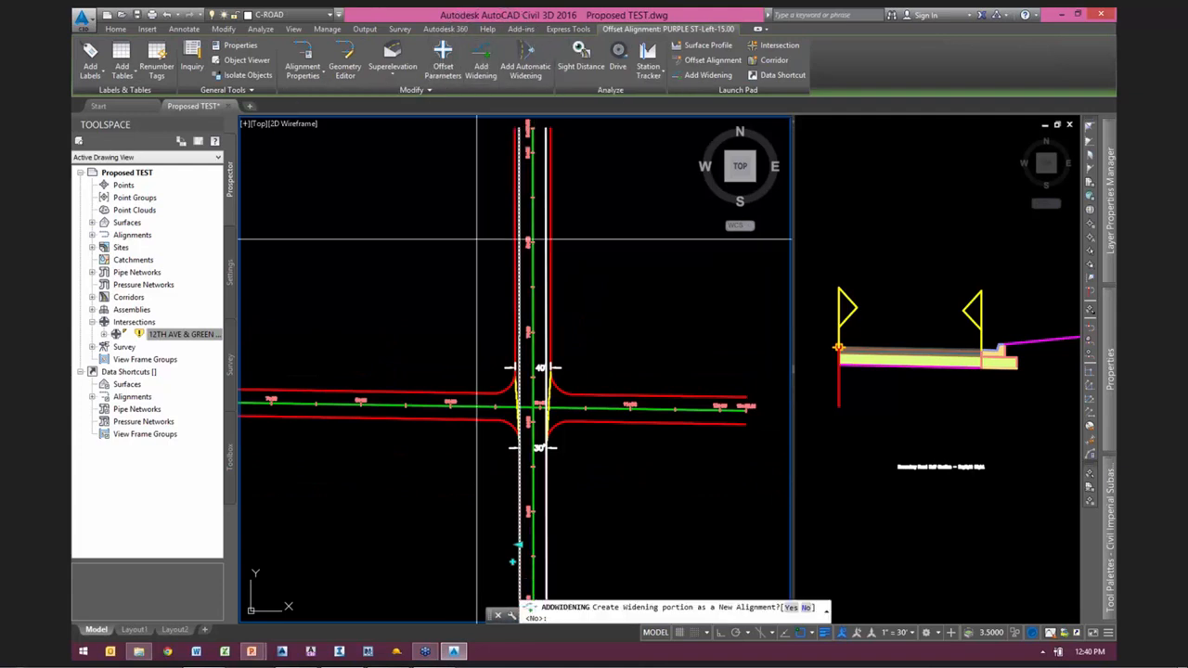
pyautogui.scroll(6, 520, 372)
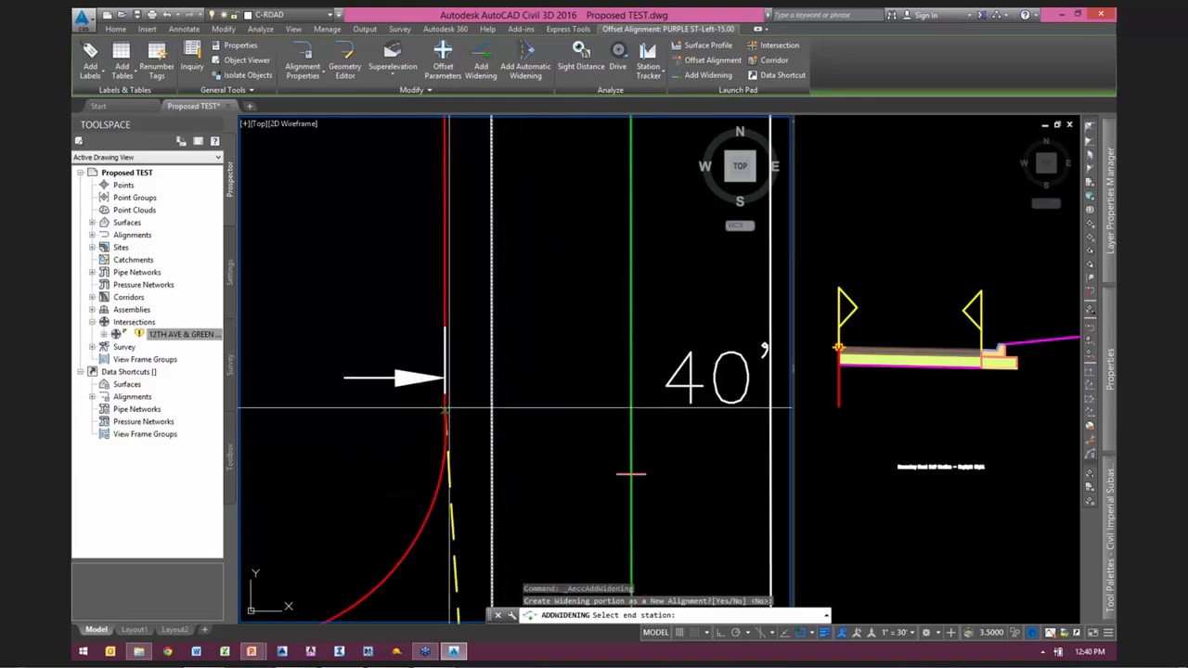
pyautogui.click(464, 417)
pyautogui.scroll(-7, 543, 454)
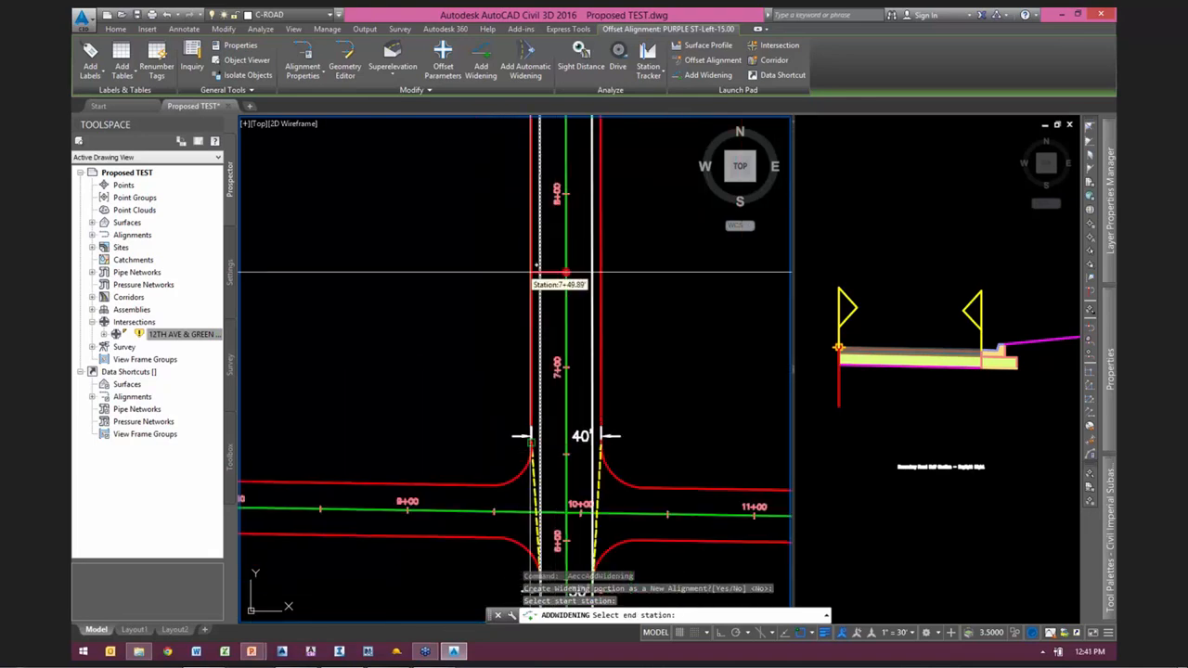
pyautogui.moveTo(556, 206); pyautogui.dragTo(530, 429, button='middle')
pyautogui.click(501, 215)
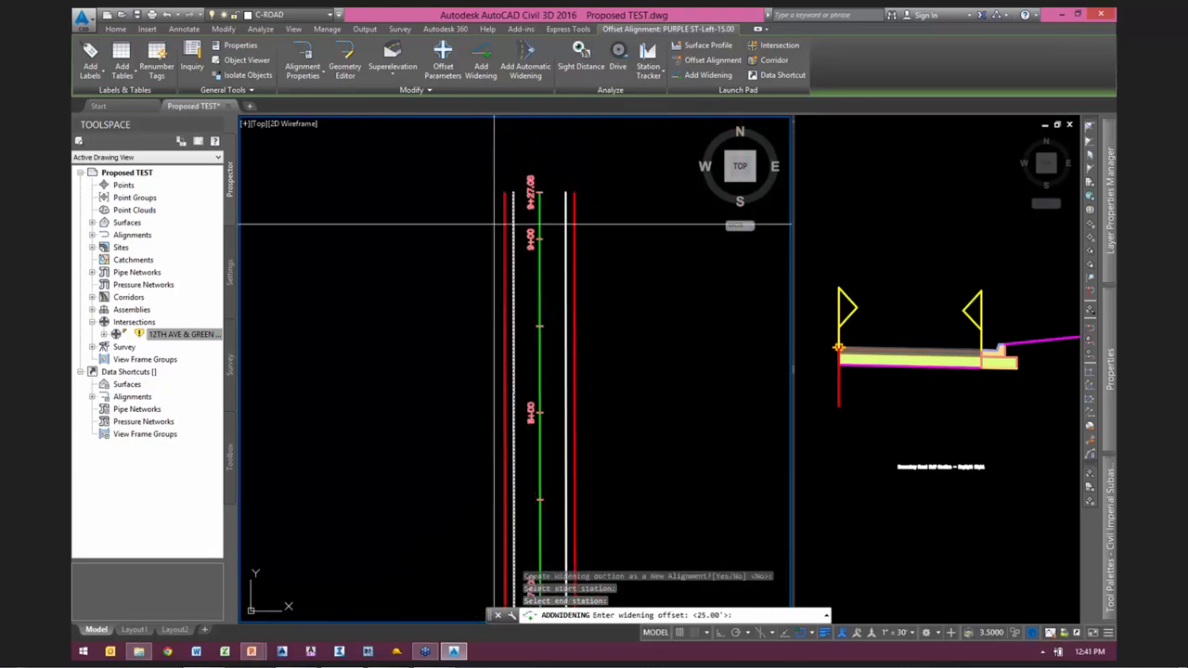
pyautogui.moveTo(636, 407); pyautogui.dragTo(635, 187, button='middle')
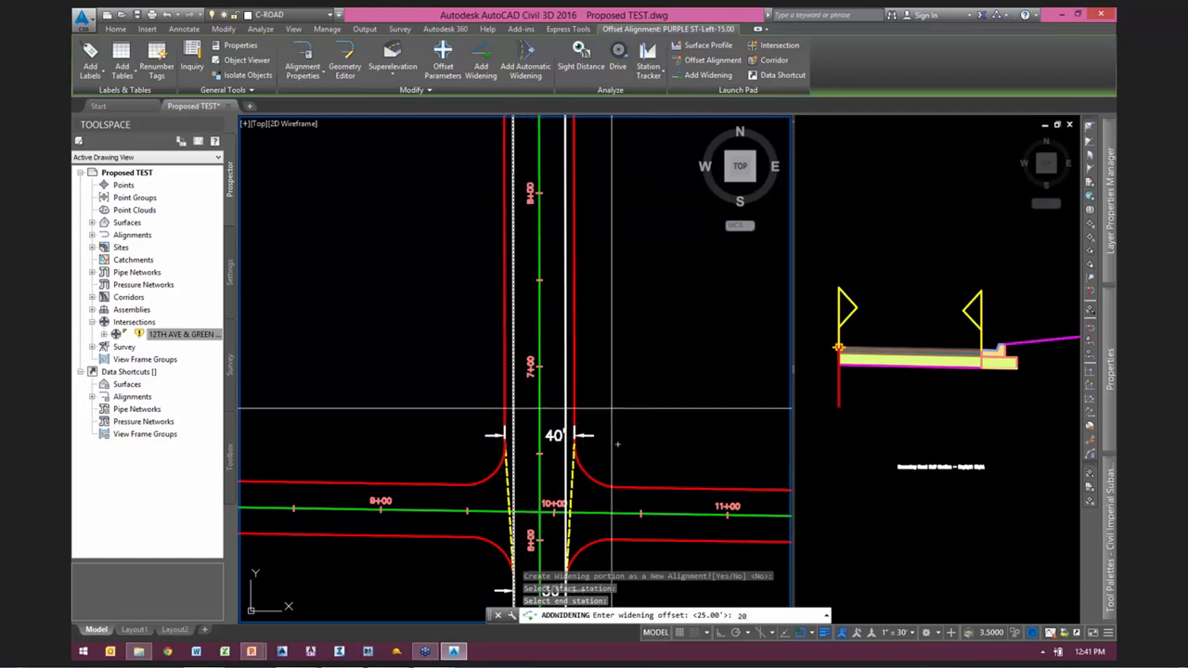
pyautogui.press('Return')
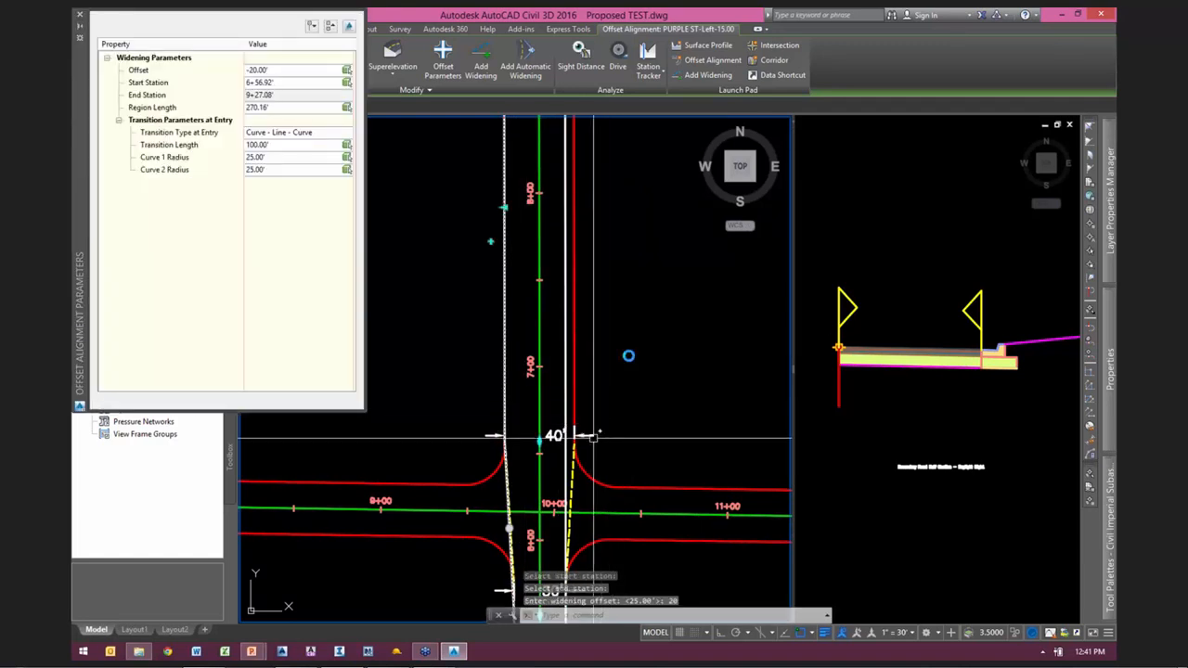
# Step: Set the widening's entry transition type to Linear and close the offset alignment parameters
pyautogui.moveTo(601, 425); pyautogui.dragTo(673, 257, button='middle')
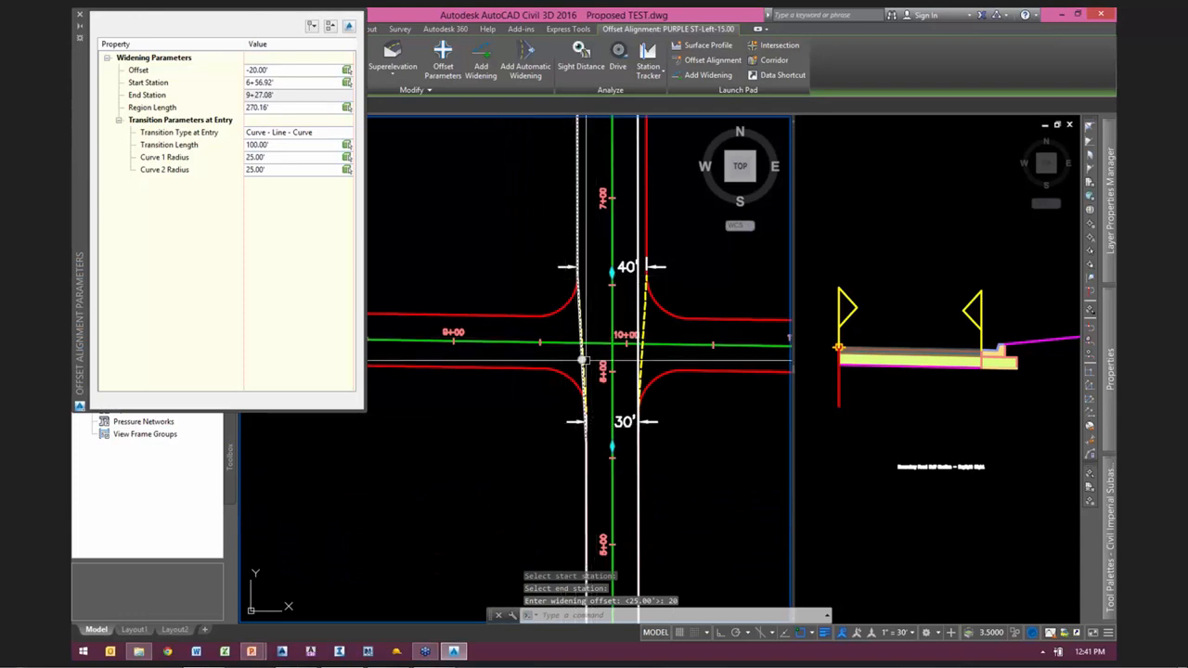
pyautogui.click(303, 135)
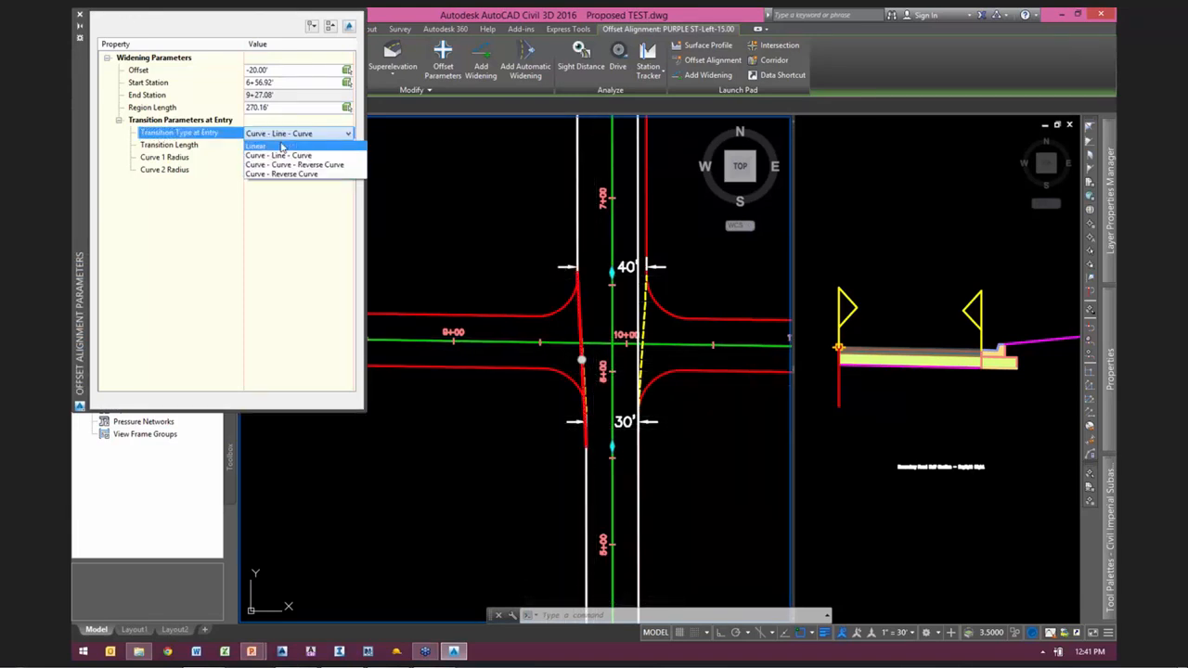
pyautogui.click(261, 147)
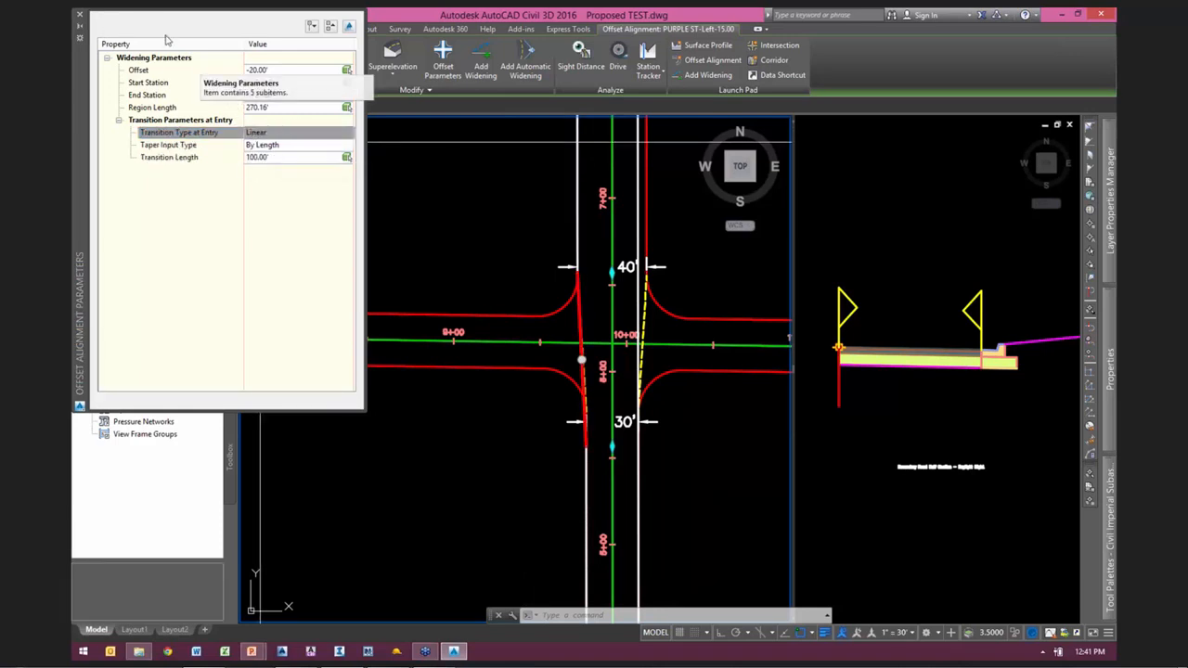
pyautogui.click(80, 15)
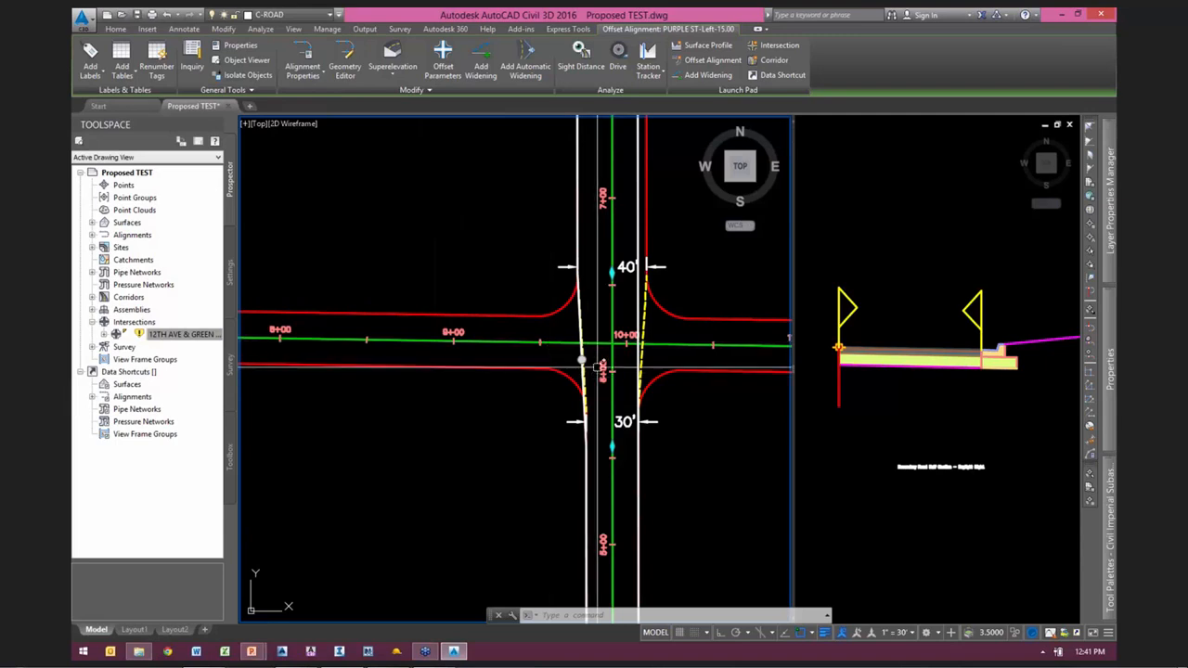
pyautogui.press('Escape')
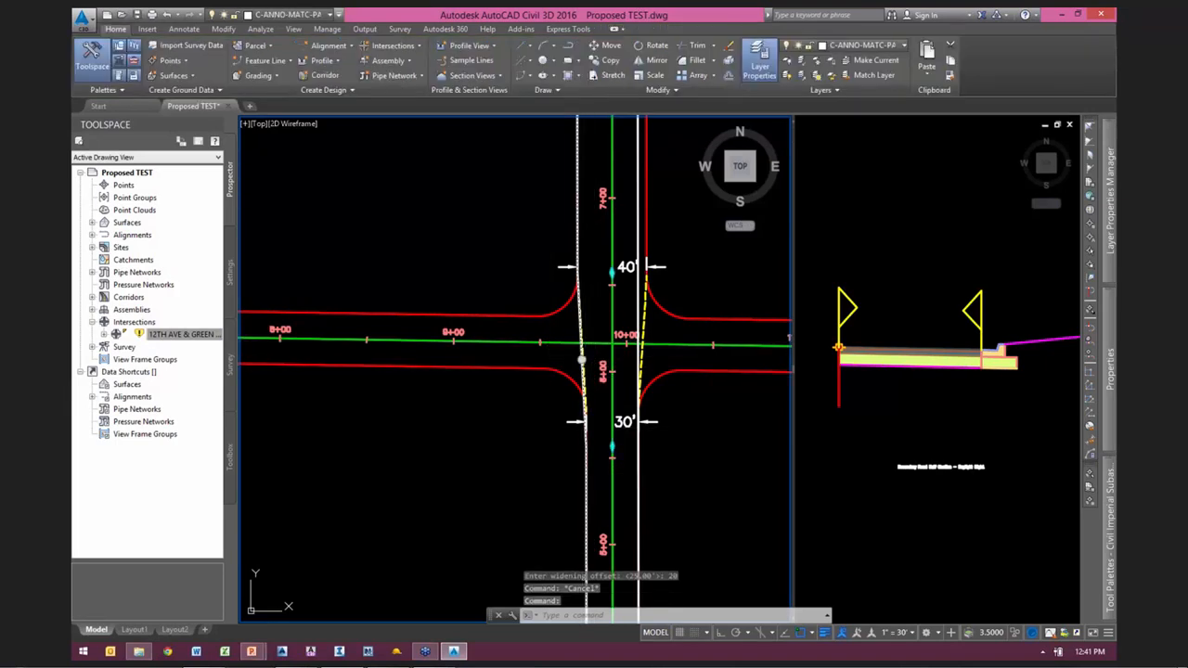
# Step: Stretch the transition start of the left PURPLE ST offset alignment to the 30' end of the dashed taper
pyautogui.click(577, 320)
pyautogui.scroll(8, 555, 311)
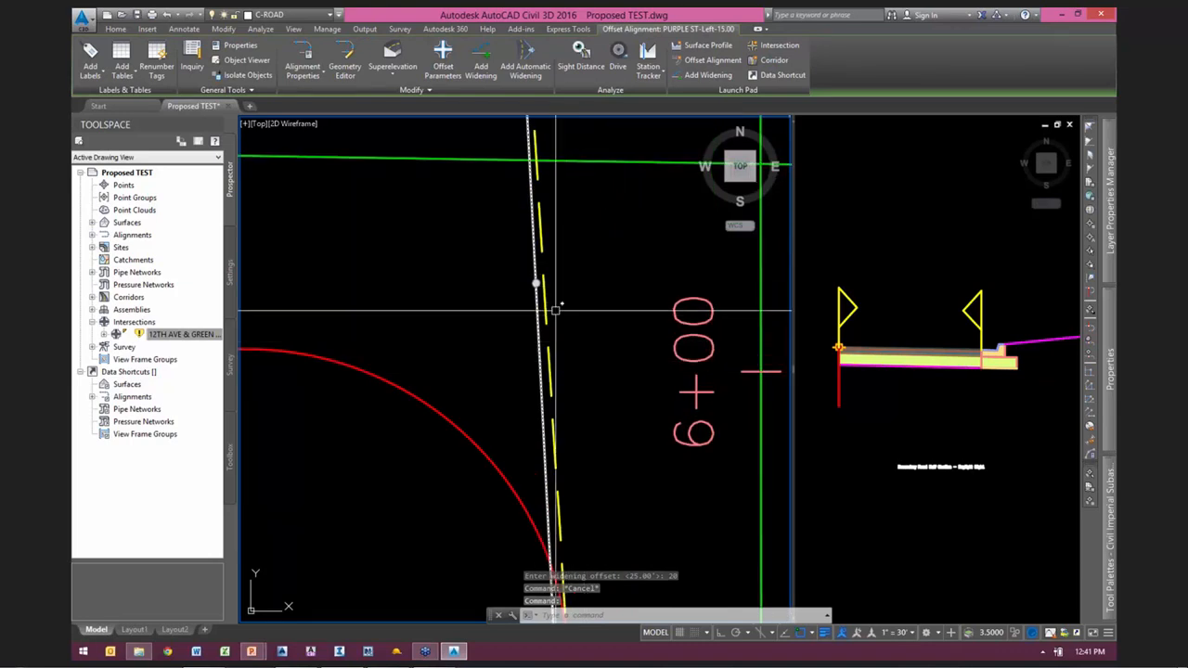
pyautogui.scroll(-4, 555, 311)
pyautogui.scroll(1, 547, 302)
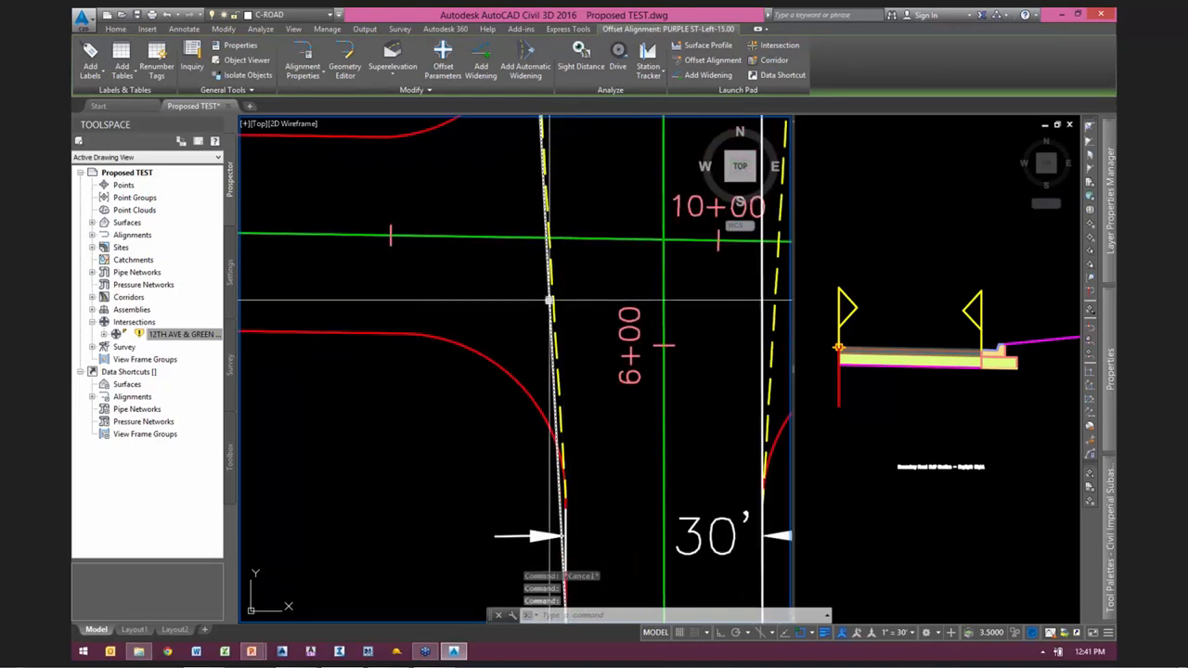
pyautogui.scroll(-3, 615, 350)
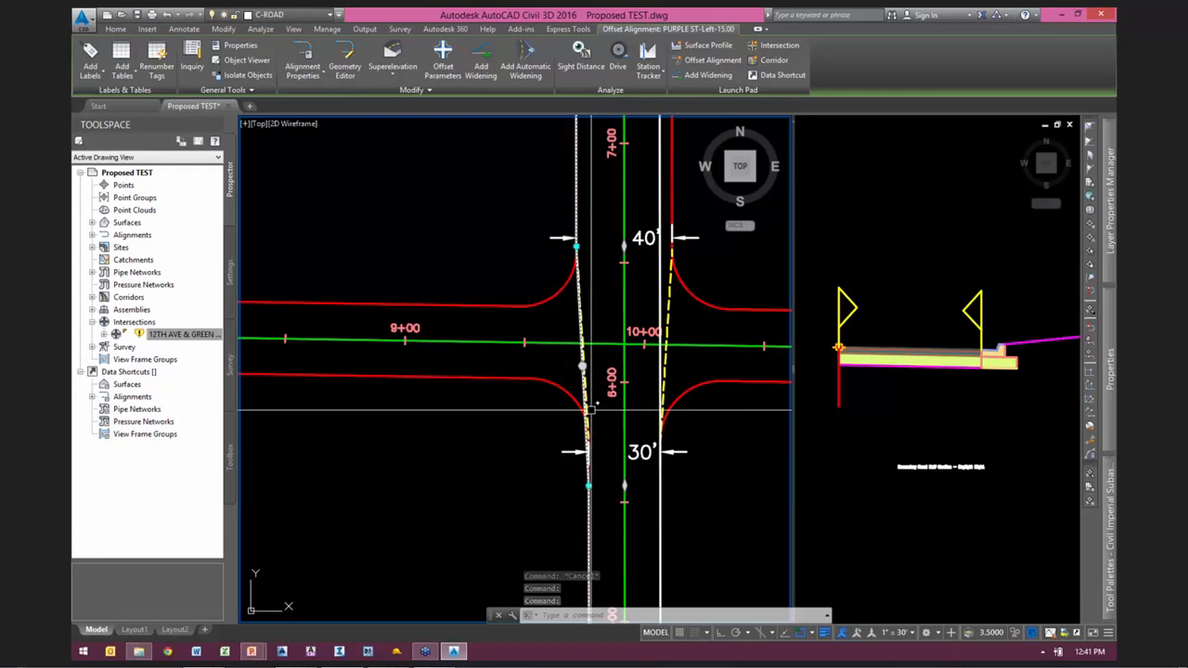
pyautogui.scroll(3, 590, 482)
pyautogui.click(572, 471)
pyautogui.scroll(2, 576, 366)
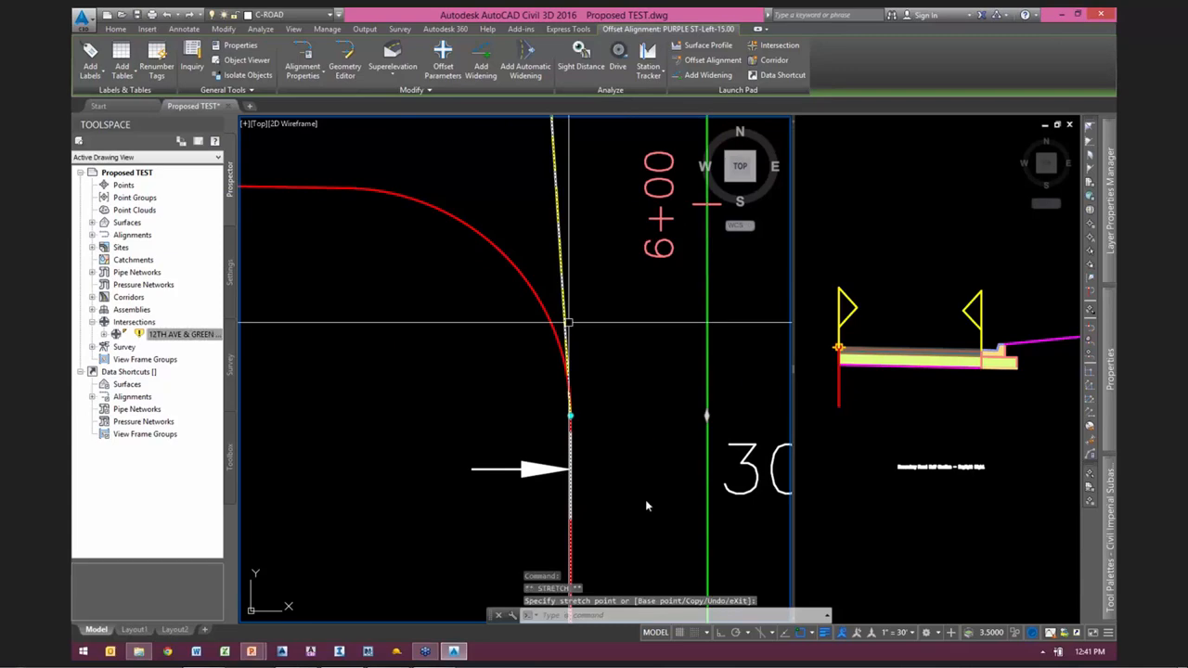
pyautogui.scroll(-4, 567, 322)
pyautogui.scroll(4, 575, 324)
pyautogui.scroll(-3, 566, 344)
pyautogui.scroll(1, 671, 400)
pyautogui.moveTo(670, 400); pyautogui.dragTo(533, 322, button='middle')
pyautogui.scroll(-1, 533, 322)
pyautogui.press('Escape')
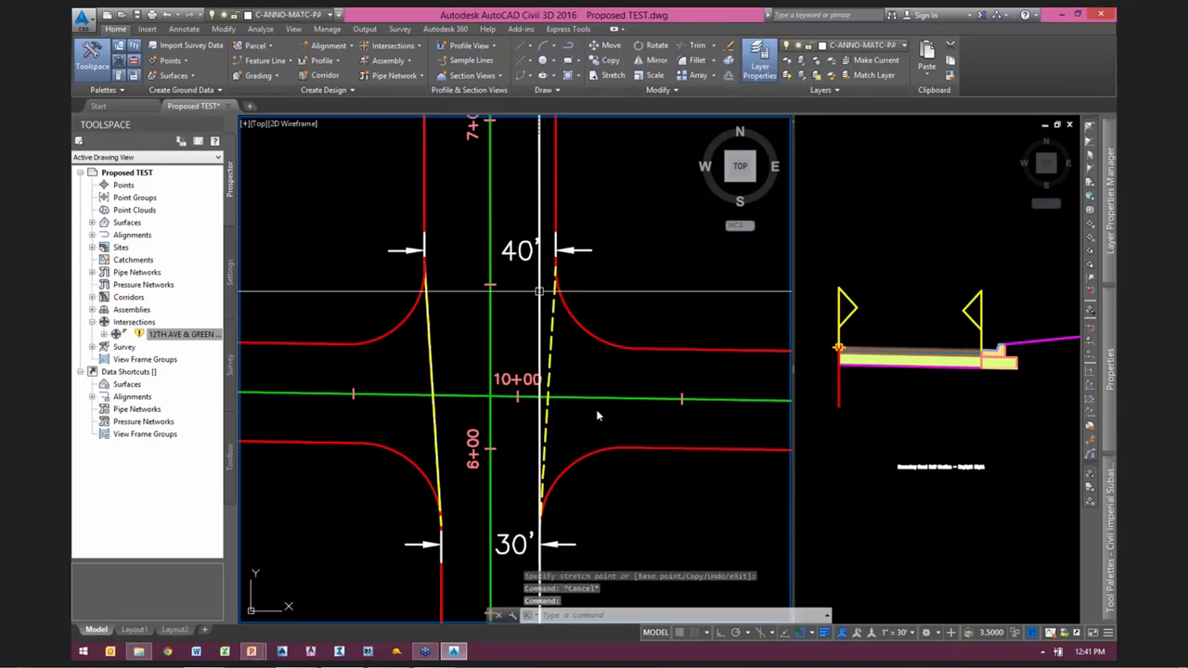
# Step: Add a 20' widening to the right PURPLE ST offset, within the same alignment, from the dashed taper's 40' end to the alignment's end
pyautogui.click(539, 292)
pyautogui.click(480, 57)
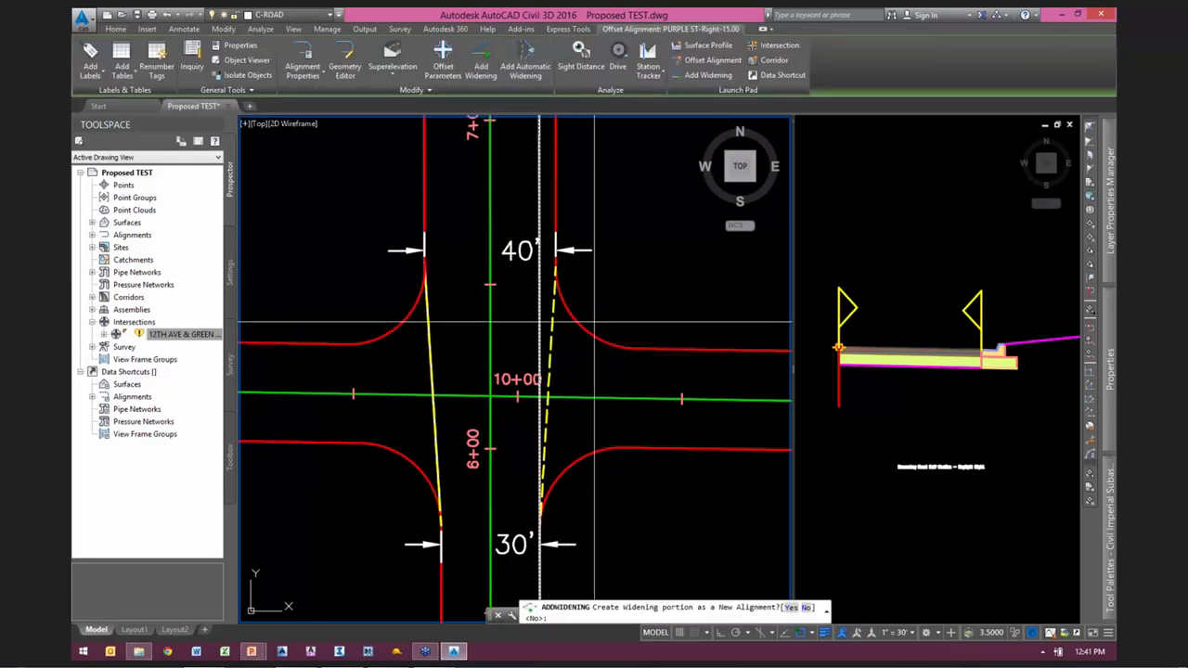
pyautogui.press('Return')
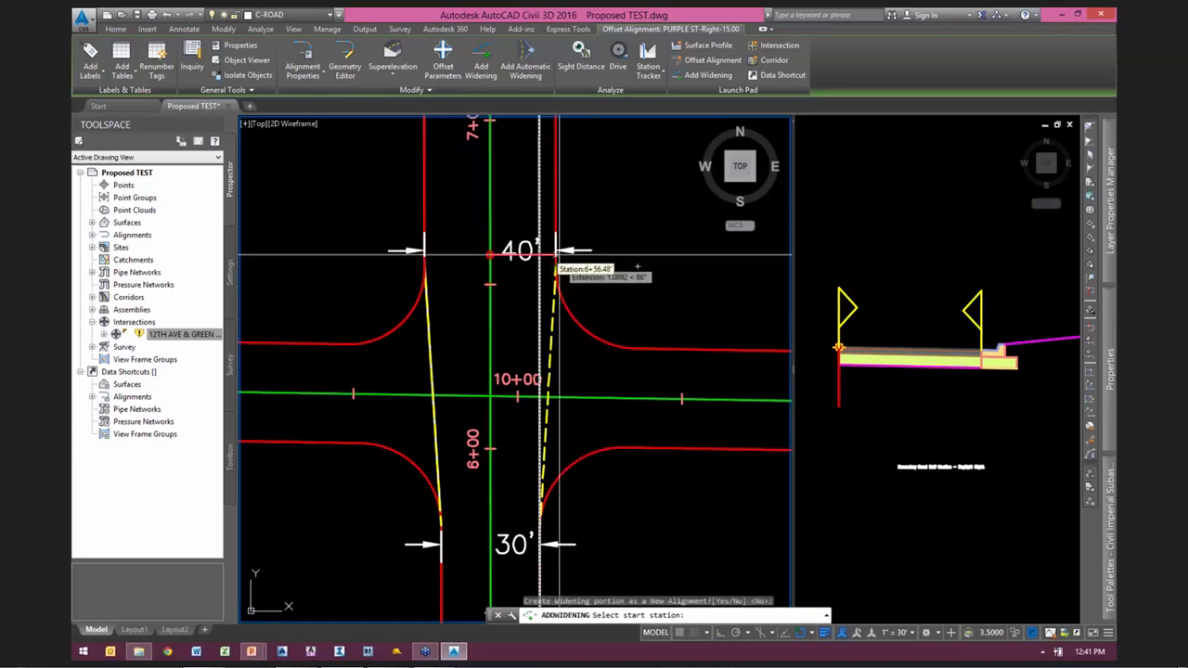
pyautogui.scroll(2, 557, 237)
pyautogui.scroll(-1, 556, 225)
pyautogui.click(558, 189)
pyautogui.scroll(-5, 613, 469)
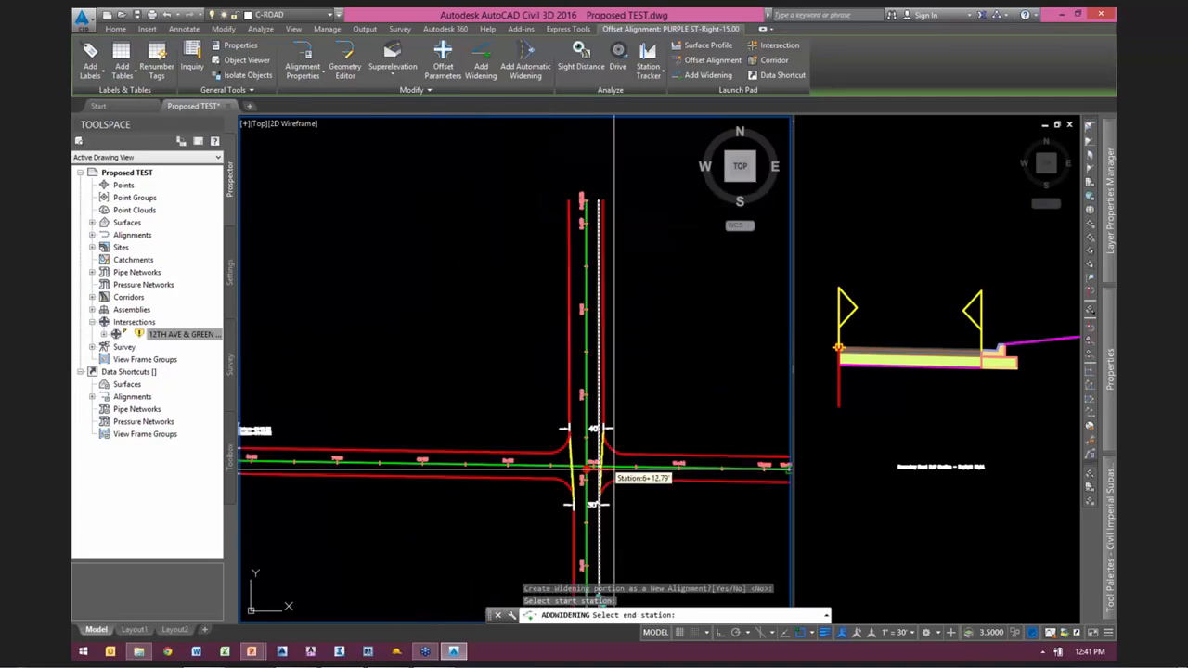
pyautogui.scroll(5, 617, 341)
pyautogui.click(558, 303)
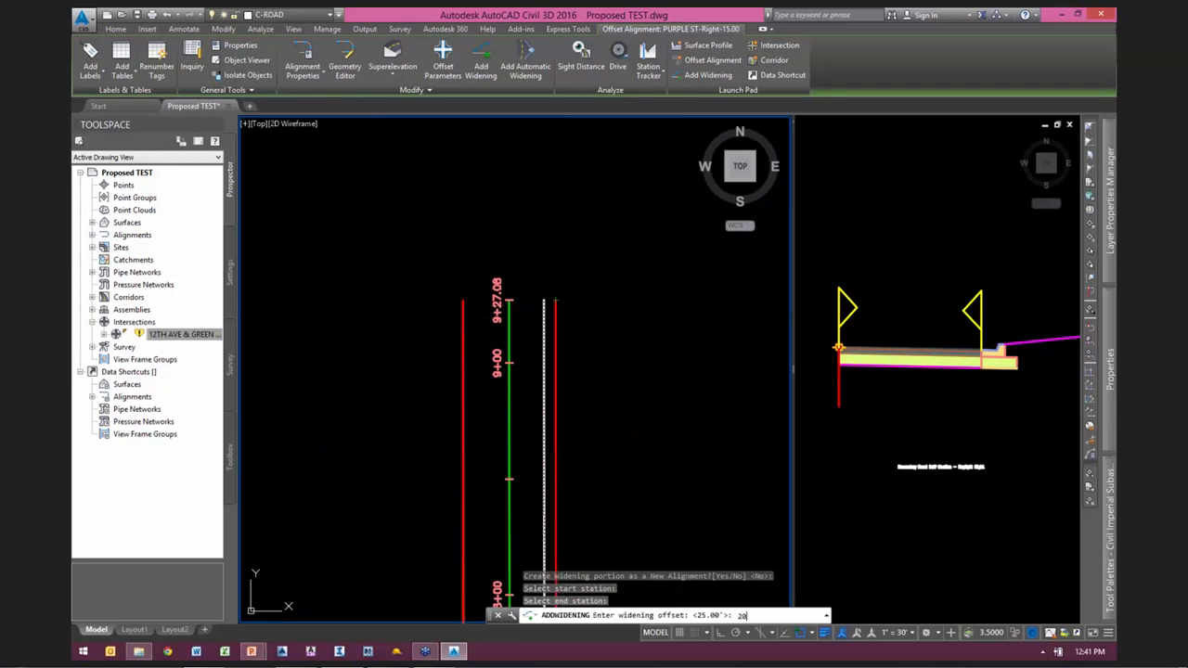
pyautogui.press('Return')
pyautogui.scroll(-5, 625, 286)
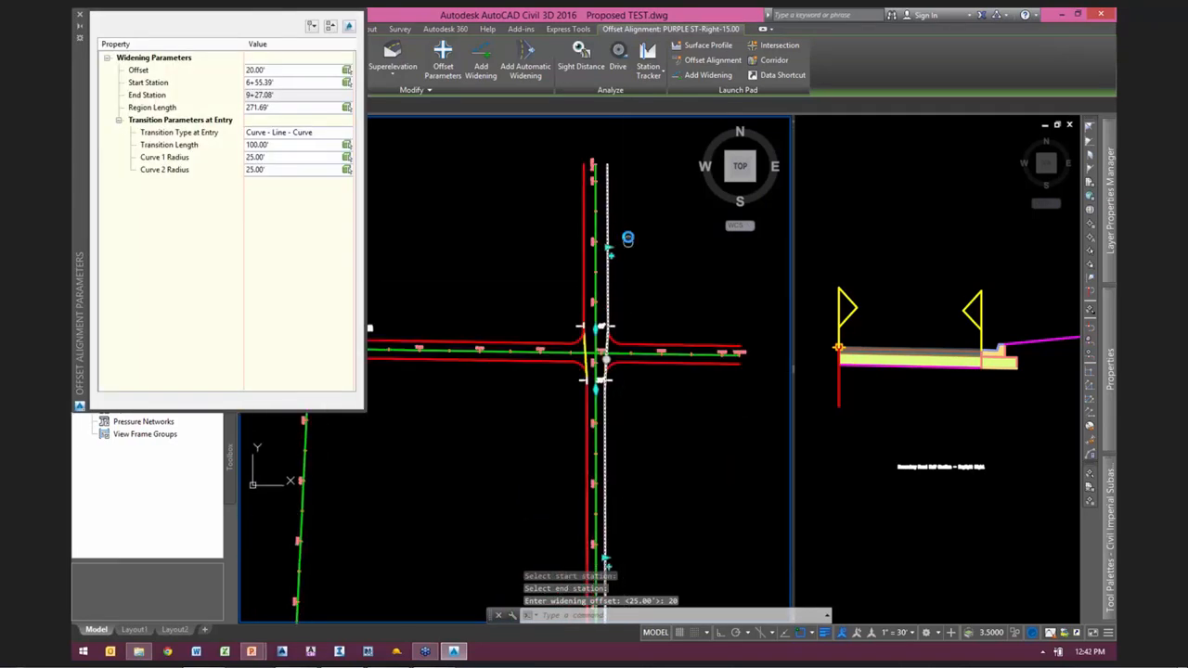
# Step: Set the right offset widening's entry transition type to Linear and close the offset alignment parameters
pyautogui.scroll(3, 626, 327)
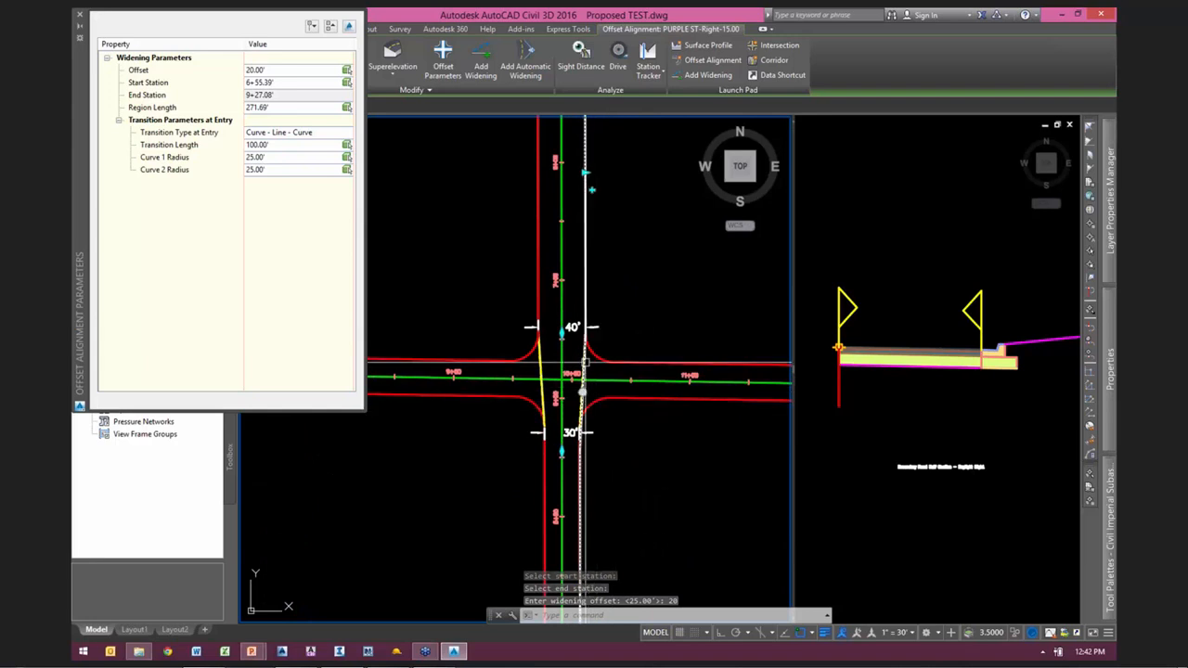
pyautogui.click(293, 133)
pyautogui.click(262, 143)
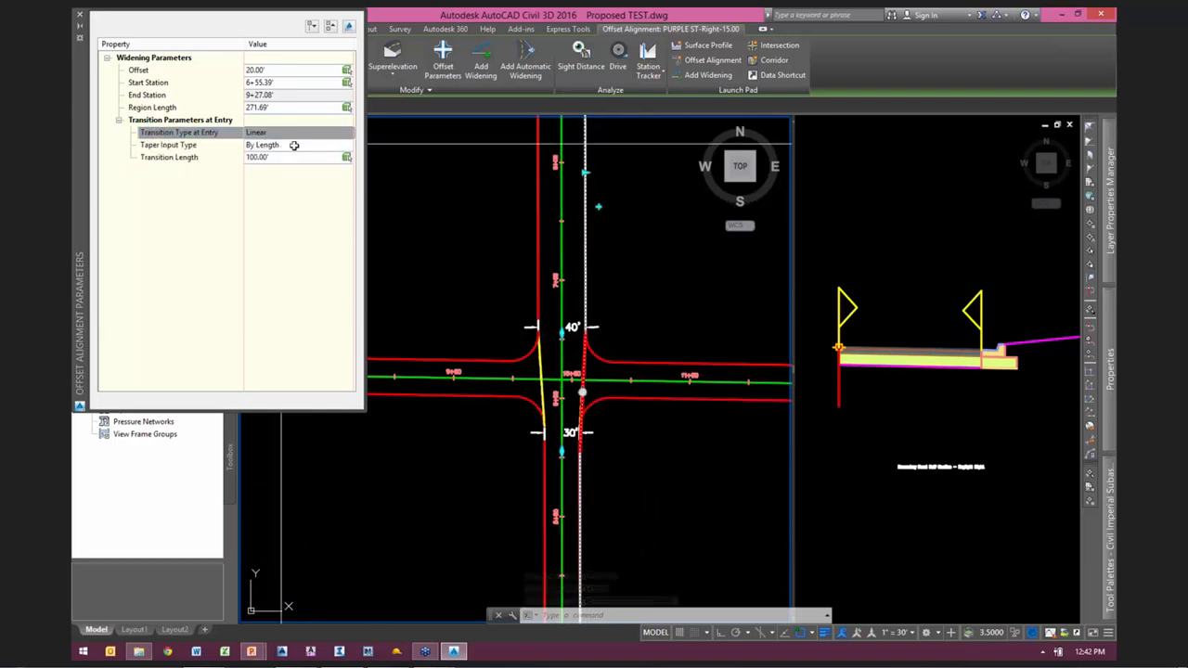
pyautogui.click(79, 18)
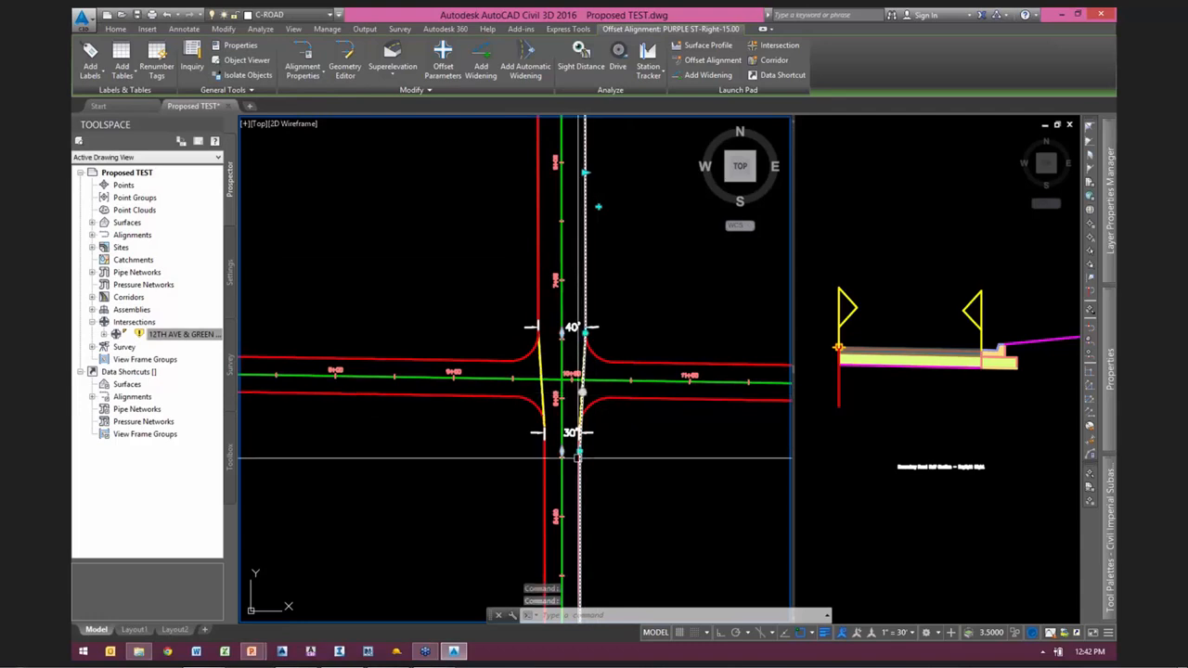
# Step: Stretch the transition start of the right PURPLE ST offset alignment to the 30' end of the dashed taper and clear the selection
pyautogui.scroll(8, 582, 445)
pyautogui.click(576, 399)
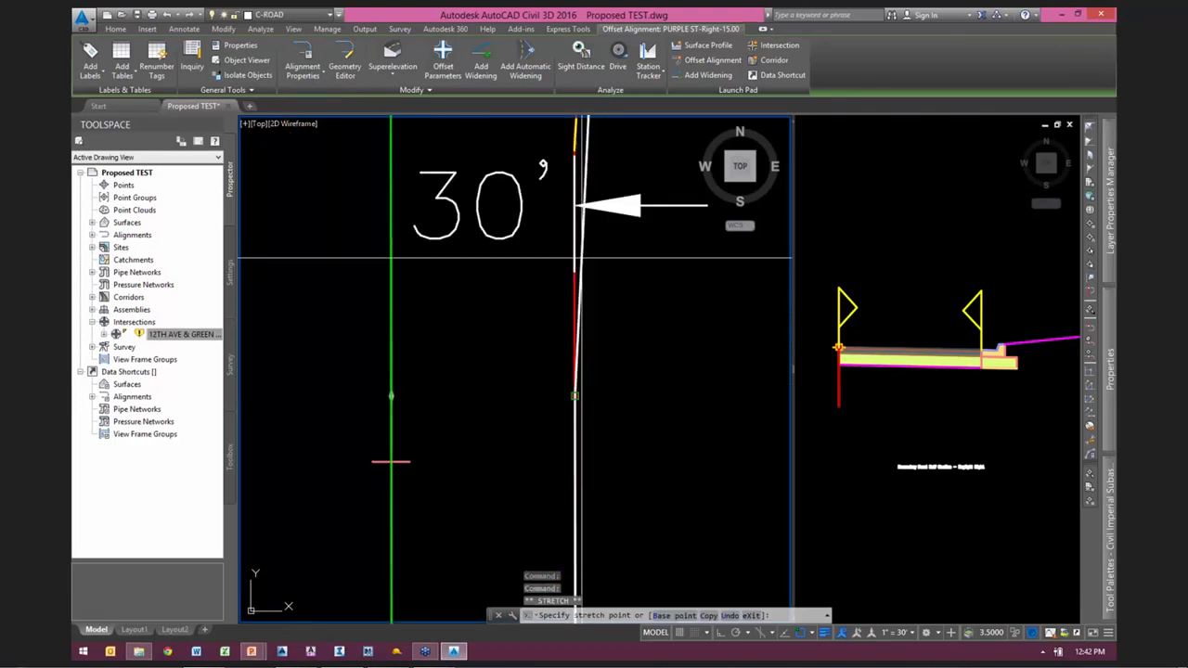
pyautogui.moveTo(581, 199); pyautogui.dragTo(536, 529, button='middle')
pyautogui.scroll(-2, 538, 529)
pyautogui.click(567, 370)
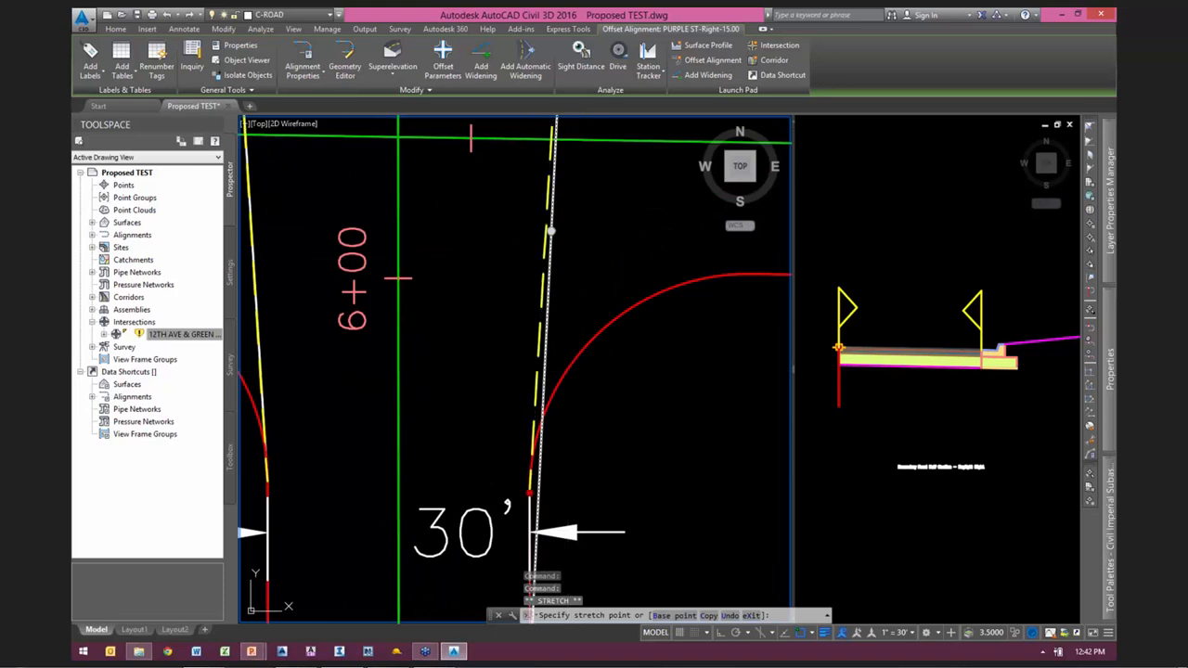
pyautogui.scroll(-7, 597, 468)
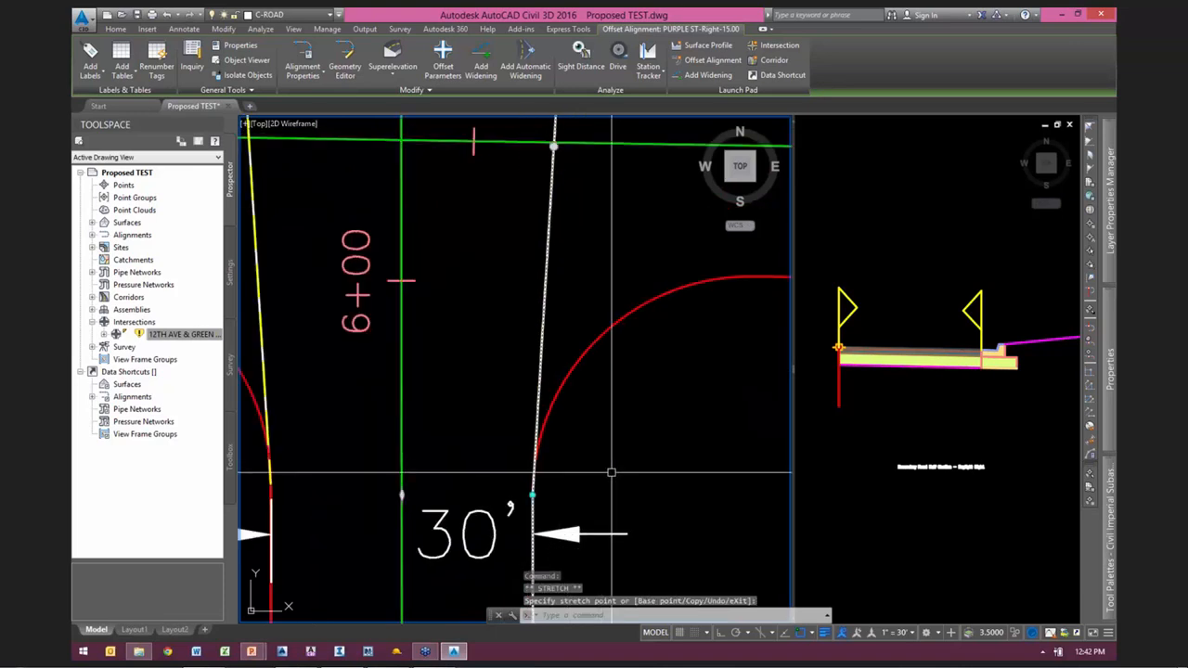
pyautogui.scroll(3, 622, 380)
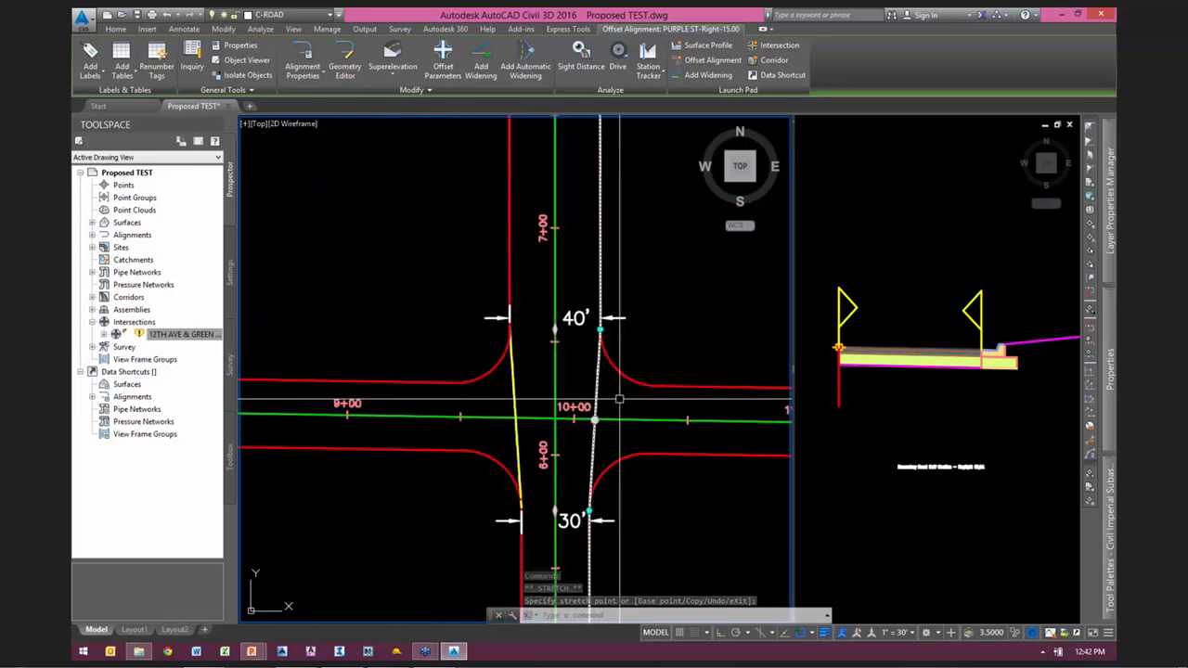
pyautogui.scroll(-2, 650, 306)
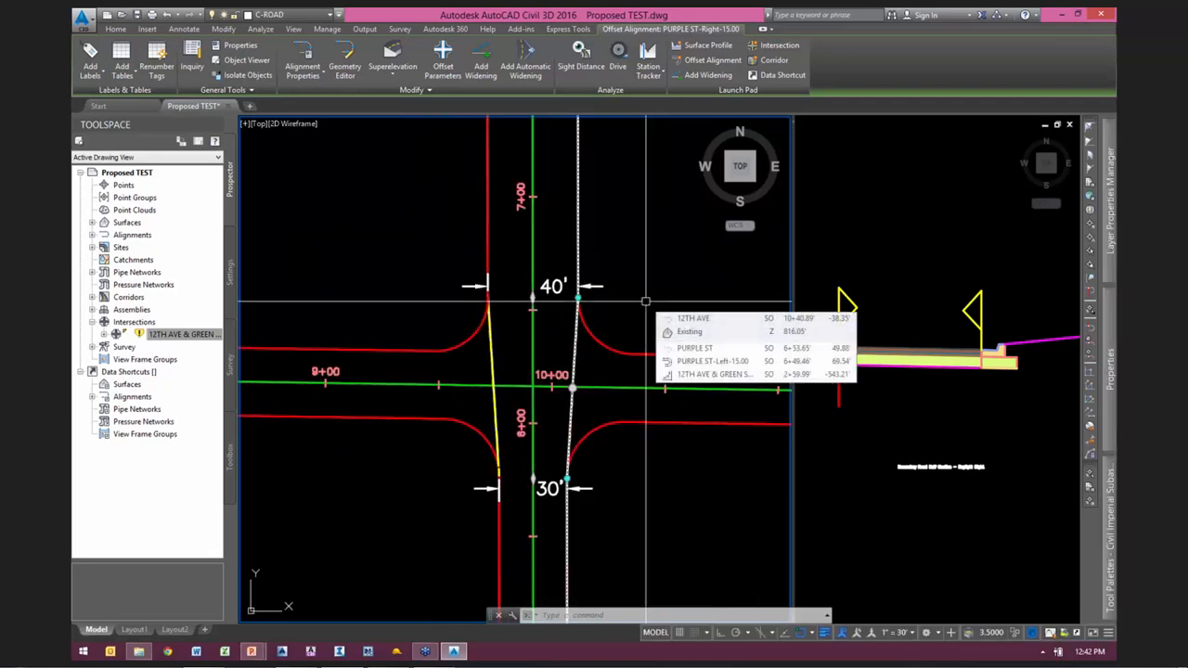
pyautogui.moveTo(617, 231); pyautogui.dragTo(611, 326, button='middle')
pyautogui.scroll(-2, 610, 326)
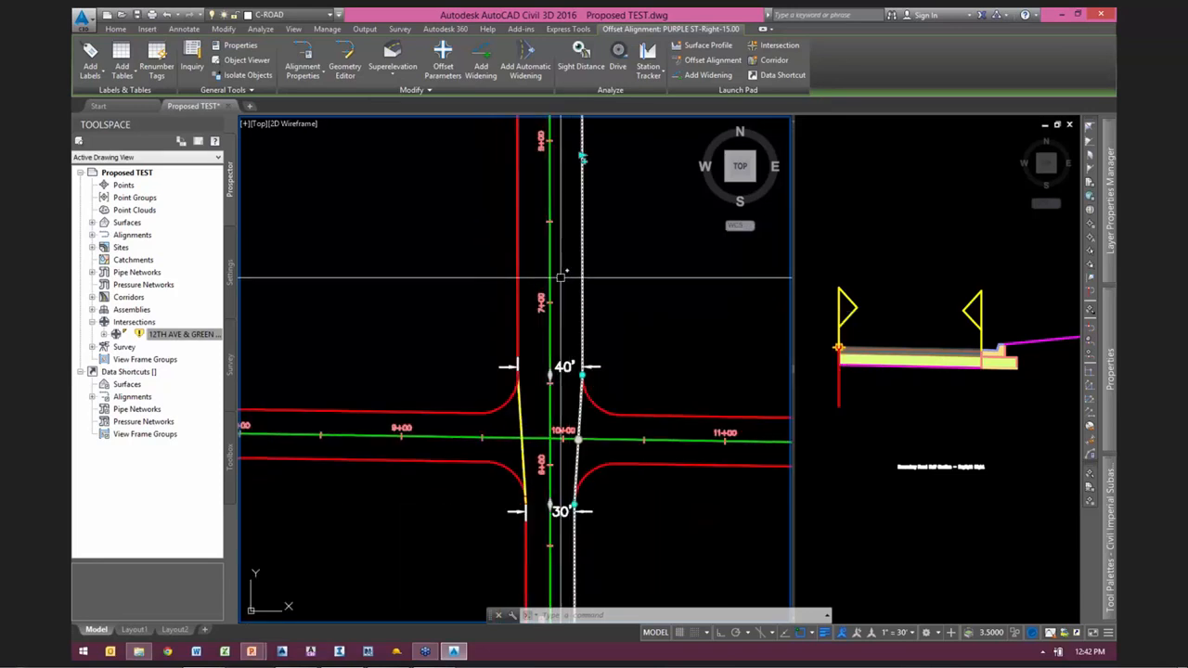
pyautogui.moveTo(641, 347); pyautogui.dragTo(625, 273, button='middle')
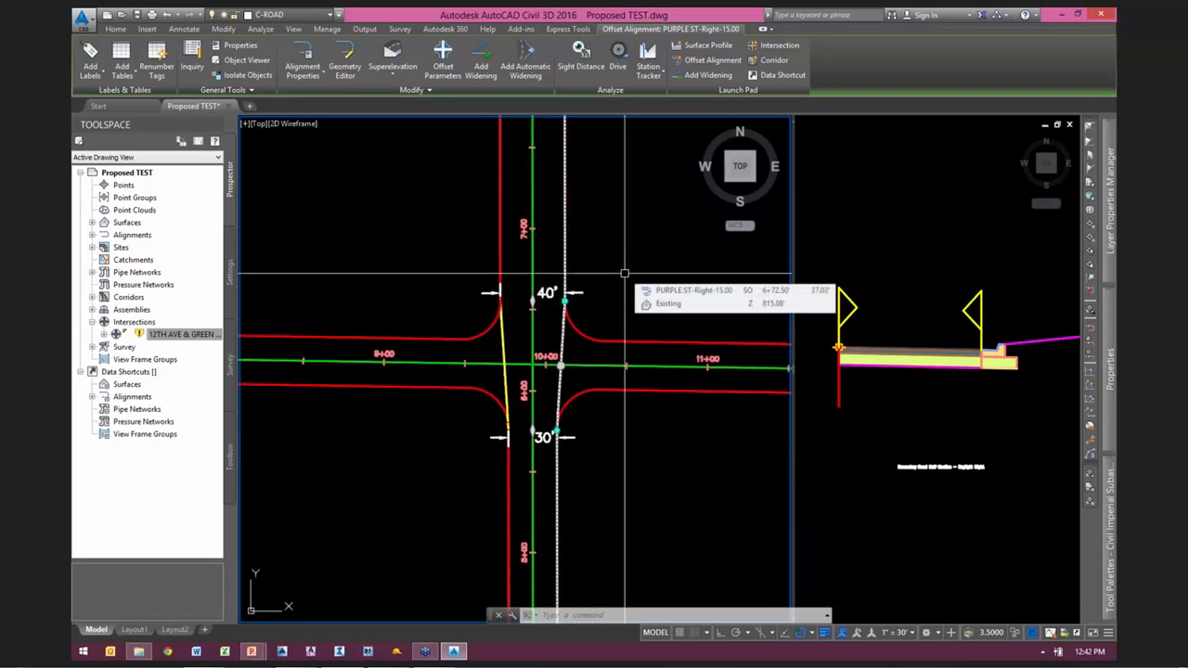
pyautogui.press('Escape')
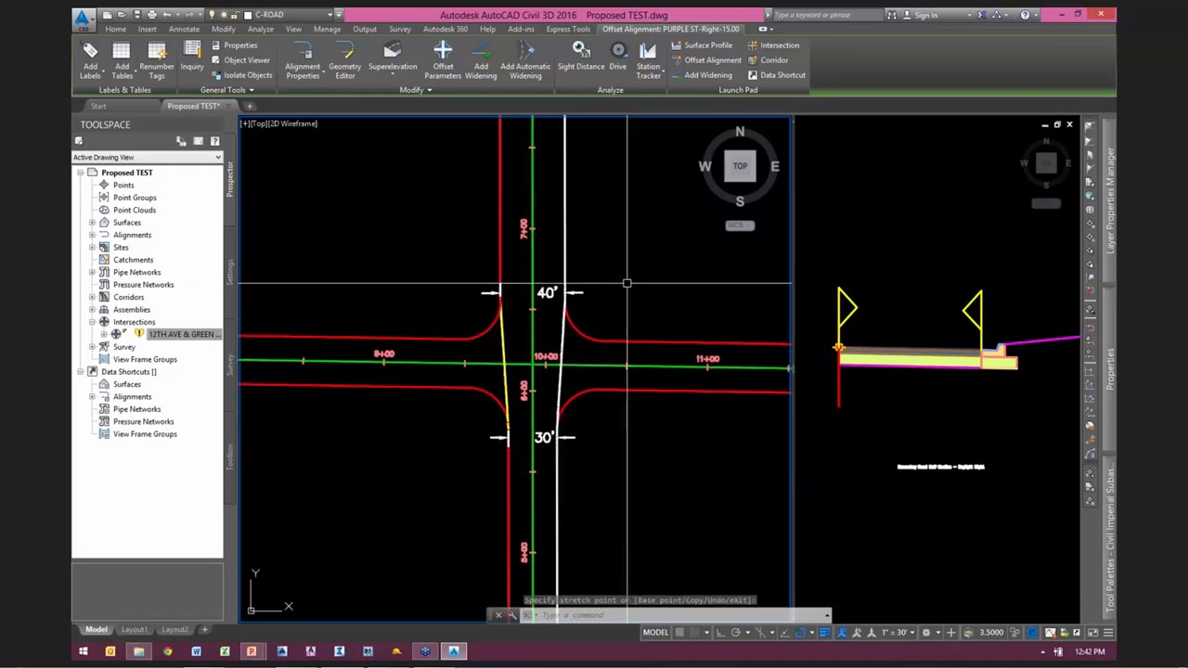
pyautogui.press('Escape')
# Step: Create an assembly named setup and place its baseline in clear space above the existing assemblies
pyautogui.click(916, 241)
pyautogui.scroll(3, 928, 324)
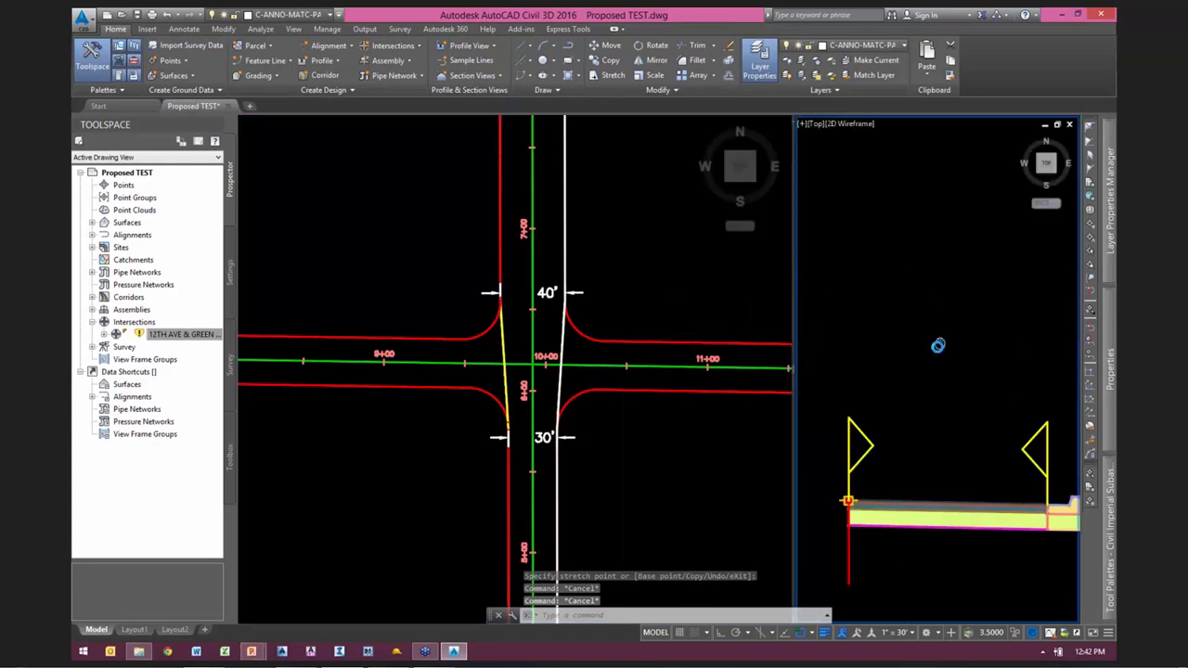
pyautogui.scroll(-2, 919, 371)
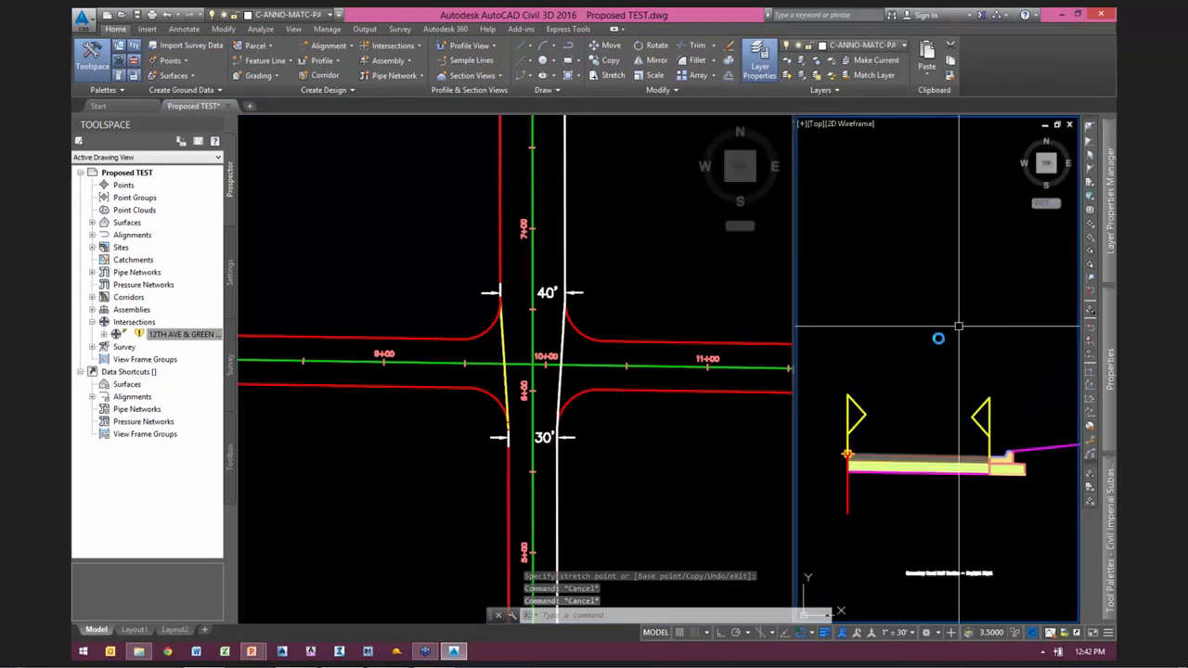
pyautogui.scroll(-1, 972, 357)
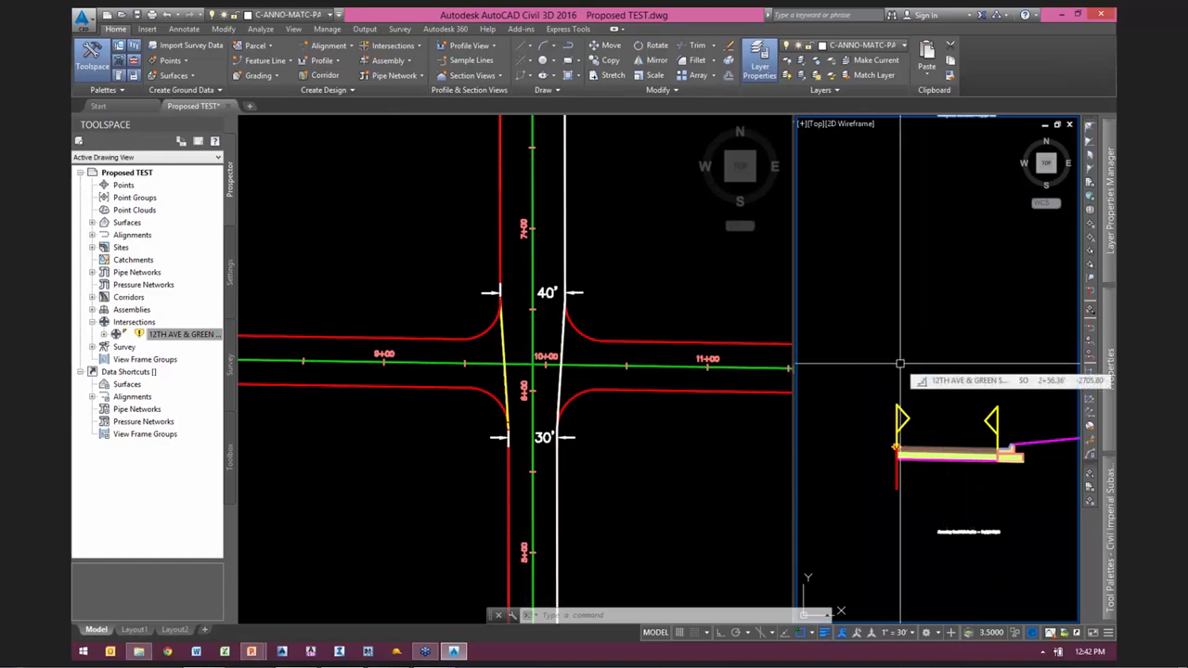
pyautogui.scroll(-2, 923, 360)
pyautogui.moveTo(950, 337)
pyautogui.mouseDown(button='middle')
pyautogui.moveTo(920, 375)
pyautogui.moveTo(936, 396)
pyautogui.mouseUp(button='middle')
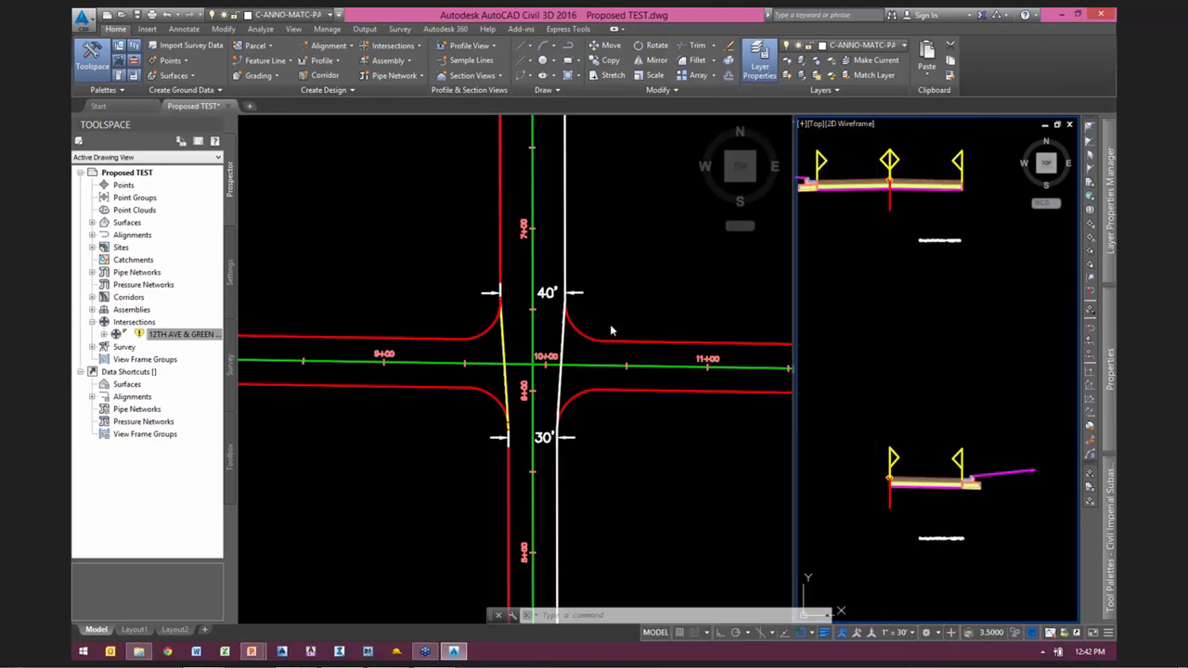
pyautogui.click(415, 137)
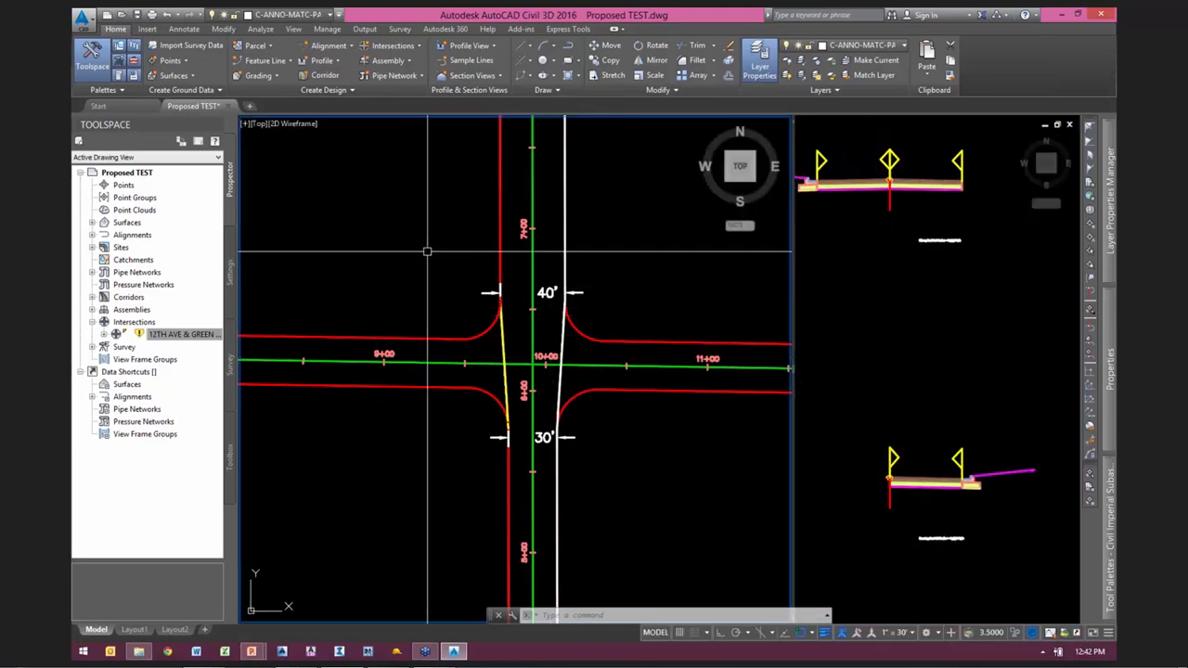
pyautogui.click(397, 63)
pyautogui.click(406, 81)
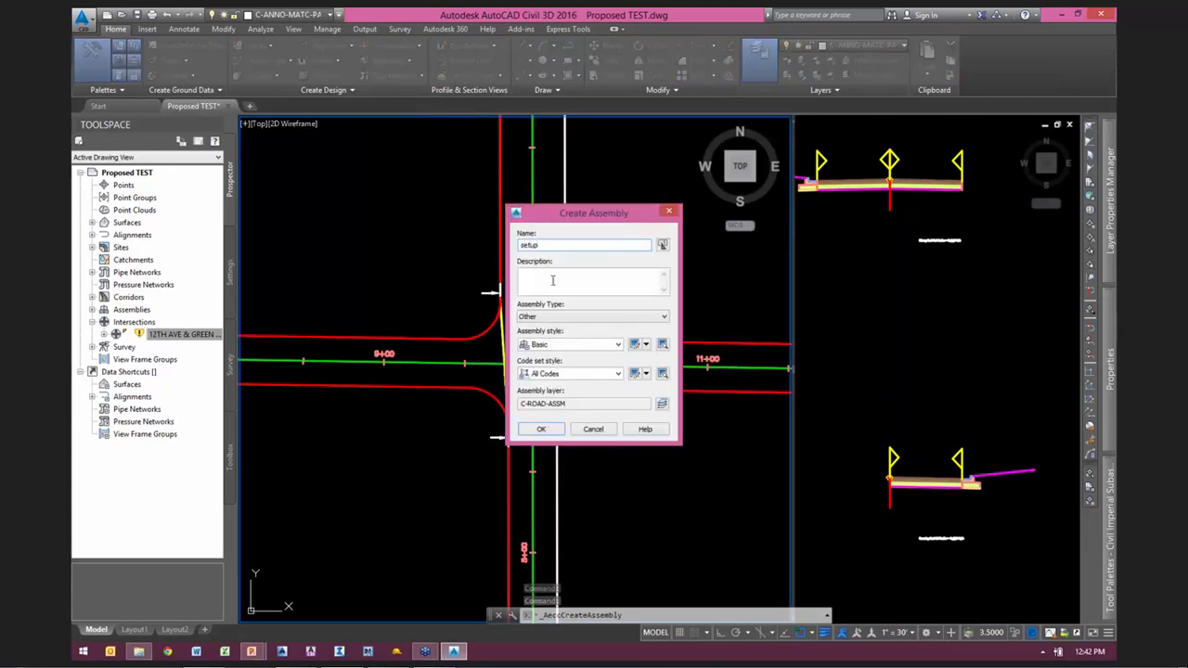
pyautogui.click(548, 430)
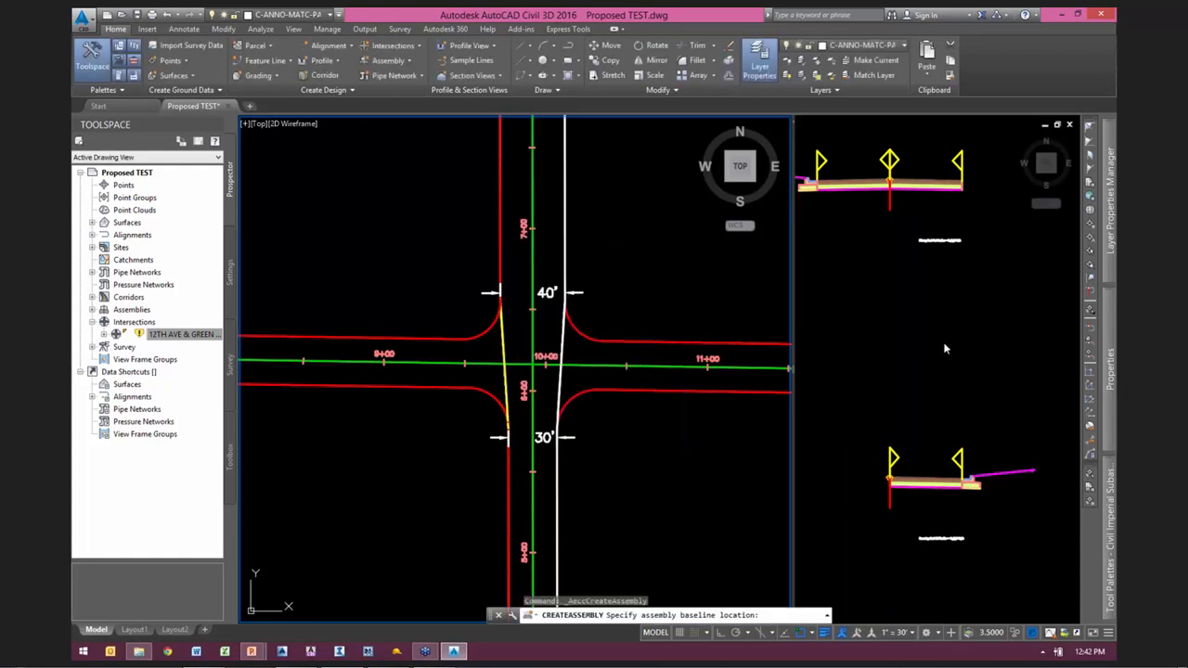
pyautogui.click(903, 345)
pyautogui.scroll(-12, 975, 324)
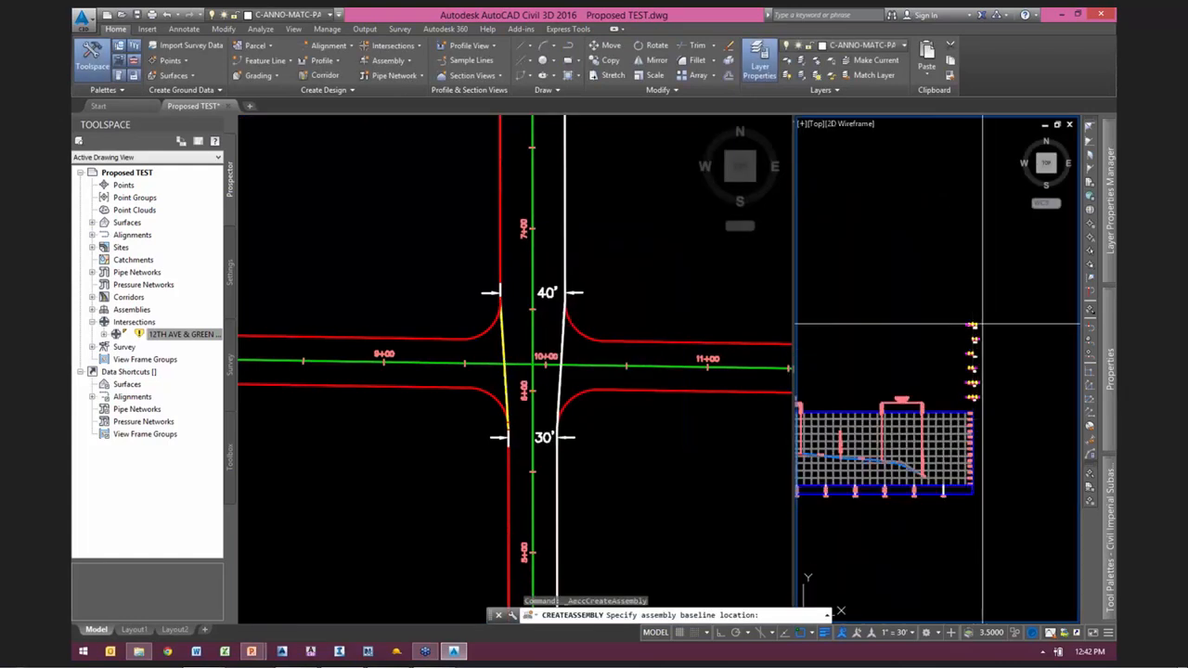
pyautogui.scroll(3, 974, 323)
pyautogui.scroll(2, 974, 322)
pyautogui.click(976, 315)
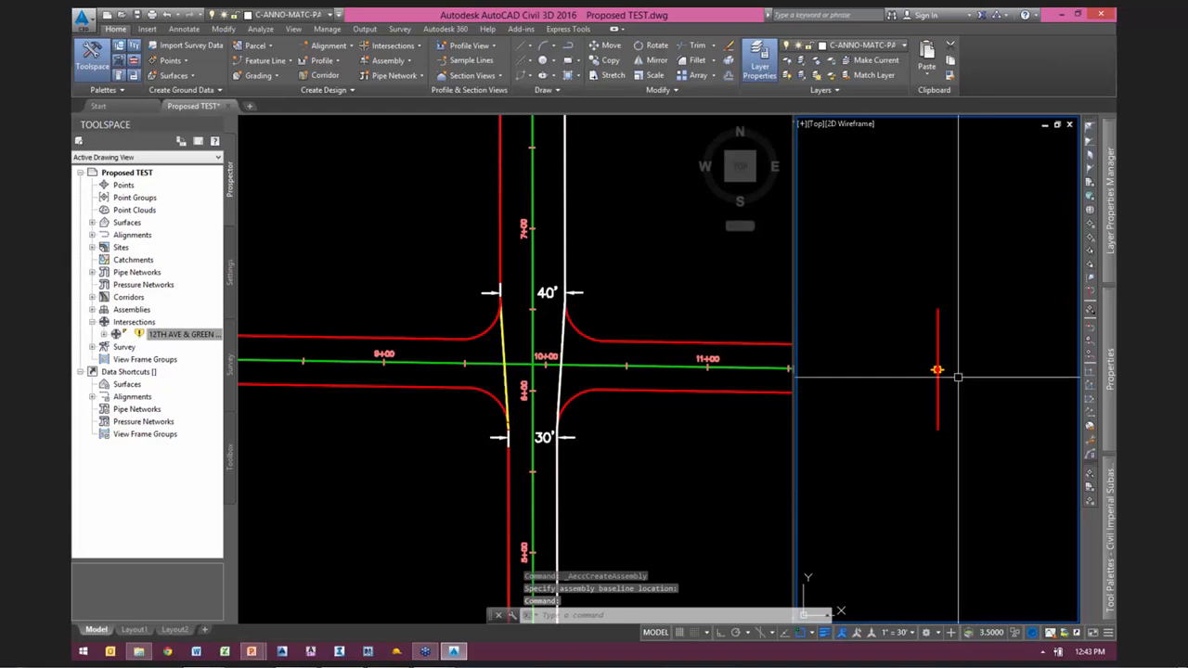
# Step: Start a LinkWidthAndSlope subassembly for the new assembly and open its width for editing
pyautogui.moveTo(1111, 502)
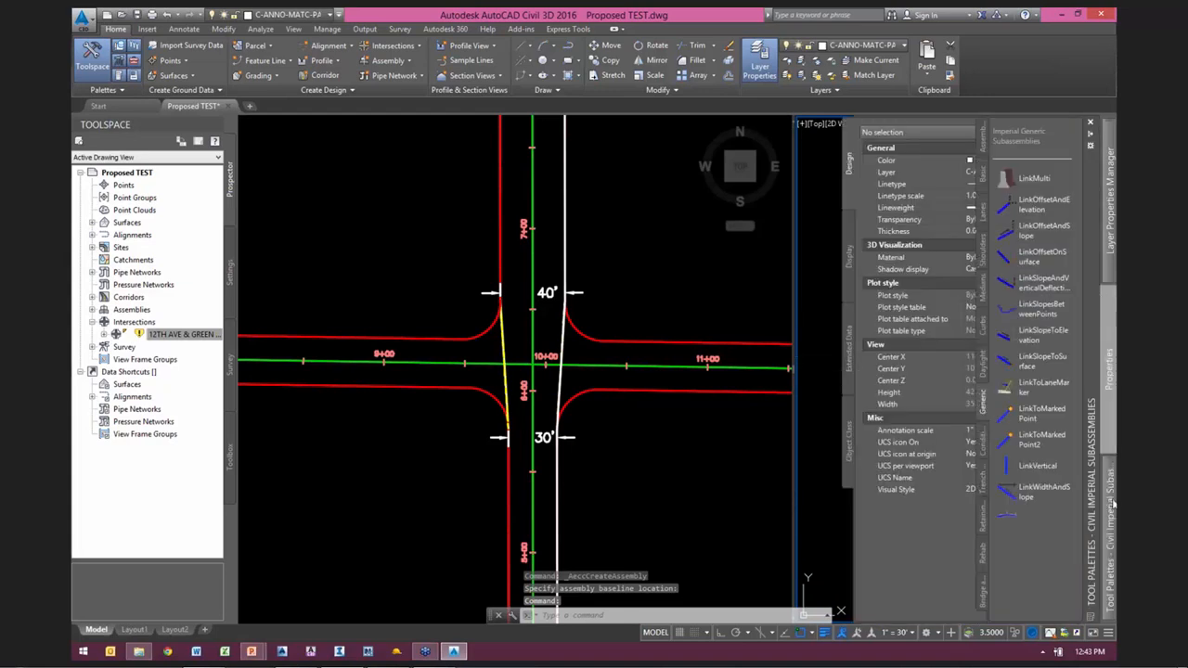
pyautogui.click(1009, 496)
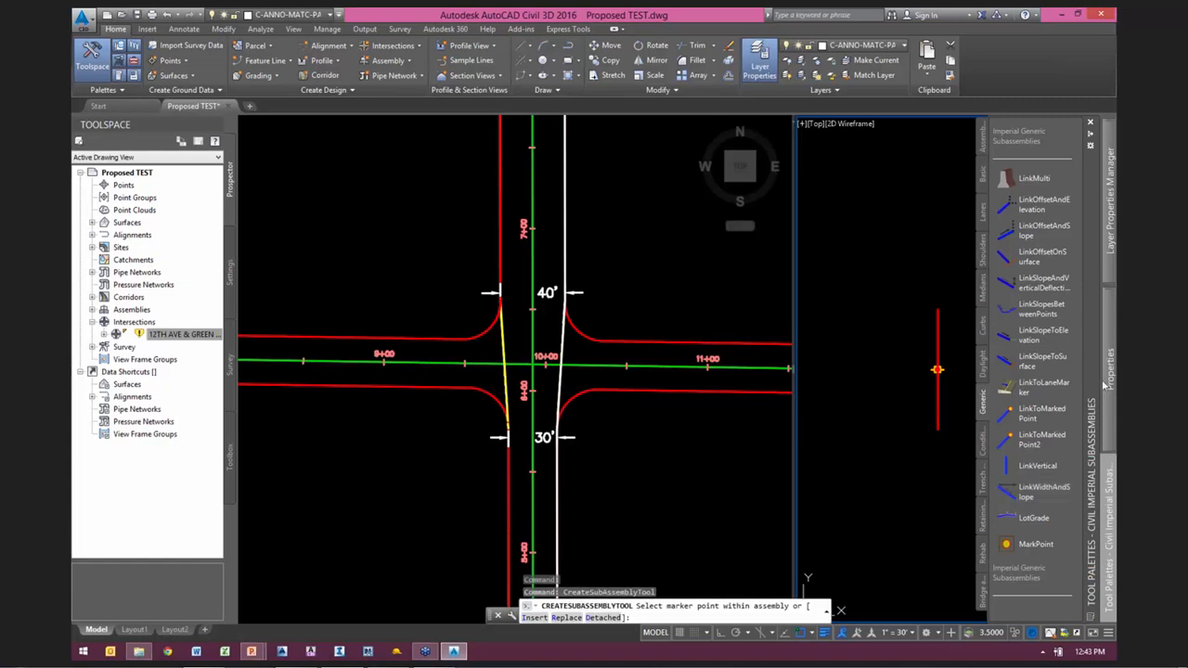
pyautogui.moveTo(1112, 370)
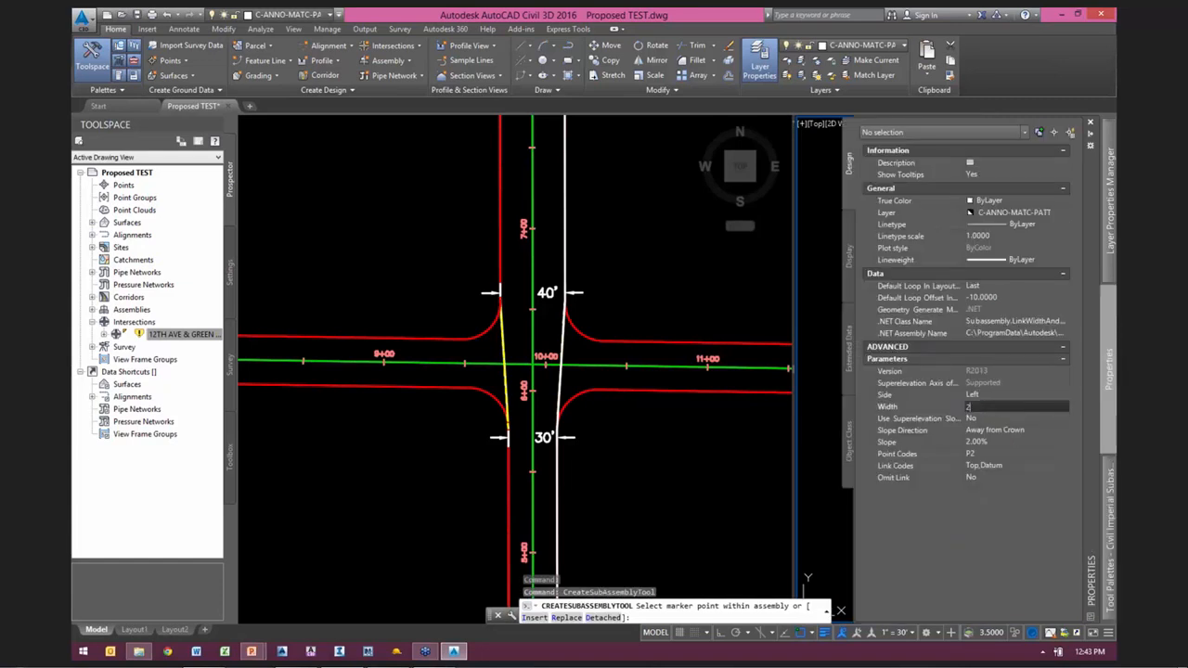
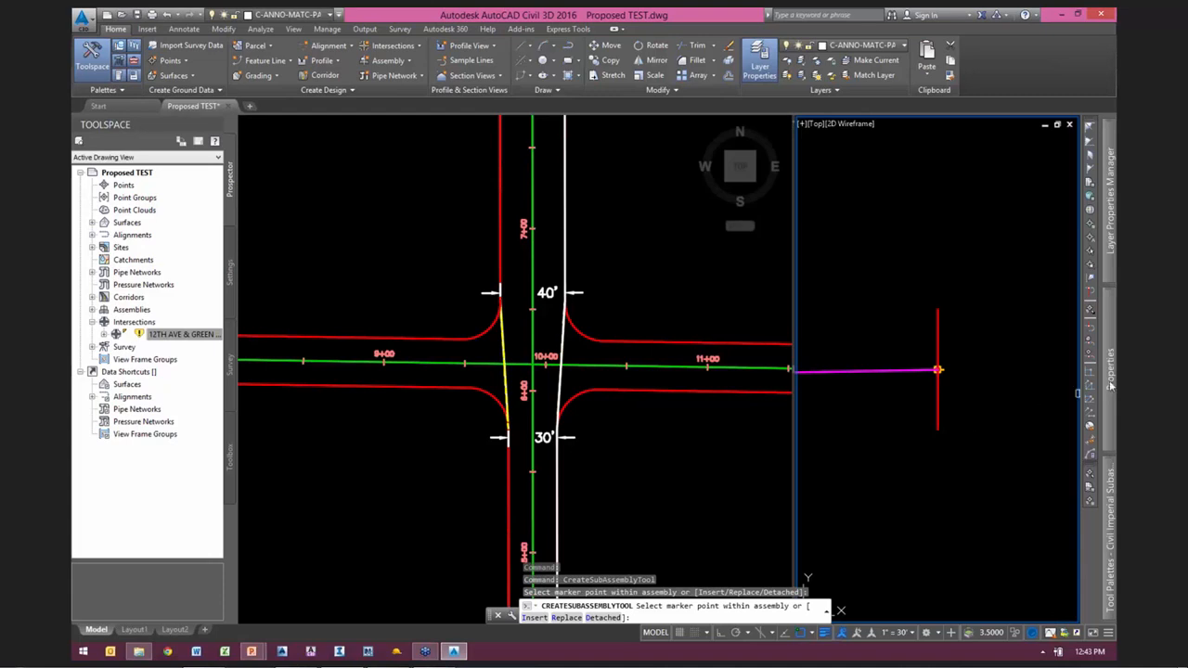
# Step: Set the LinkWidthAndSlope side to Right, attach the link to the right of the setup assembly baseline and end the command
pyautogui.click(983, 395)
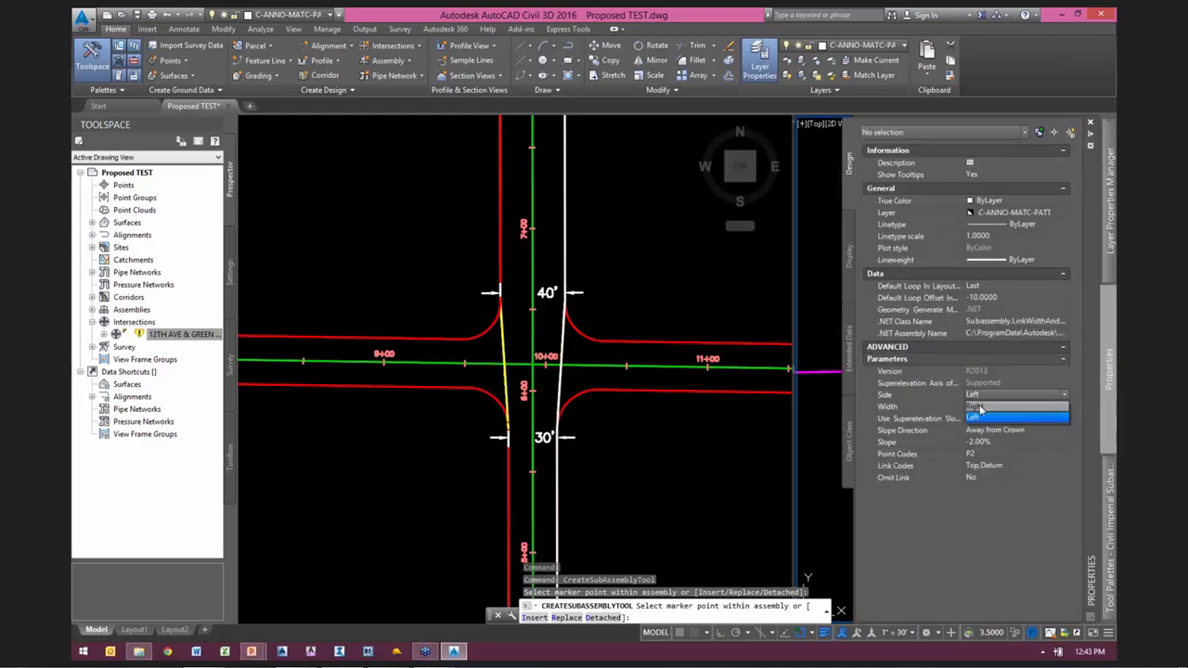
pyautogui.click(822, 427)
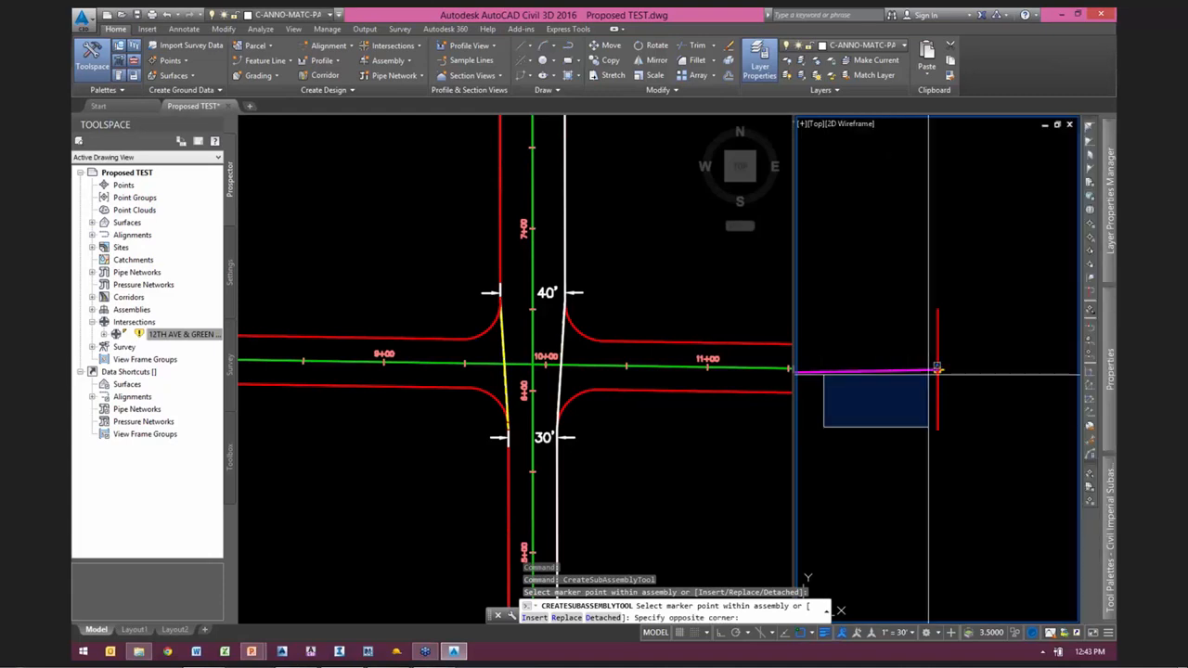
pyautogui.click(901, 420)
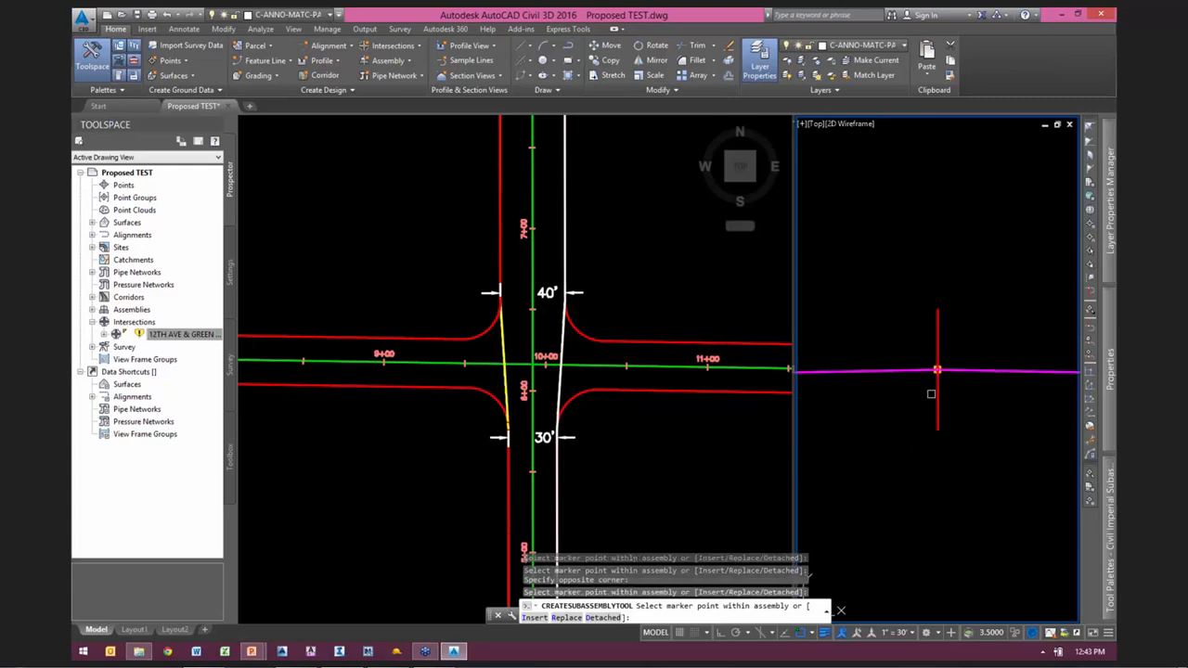
pyautogui.scroll(-3, 937, 390)
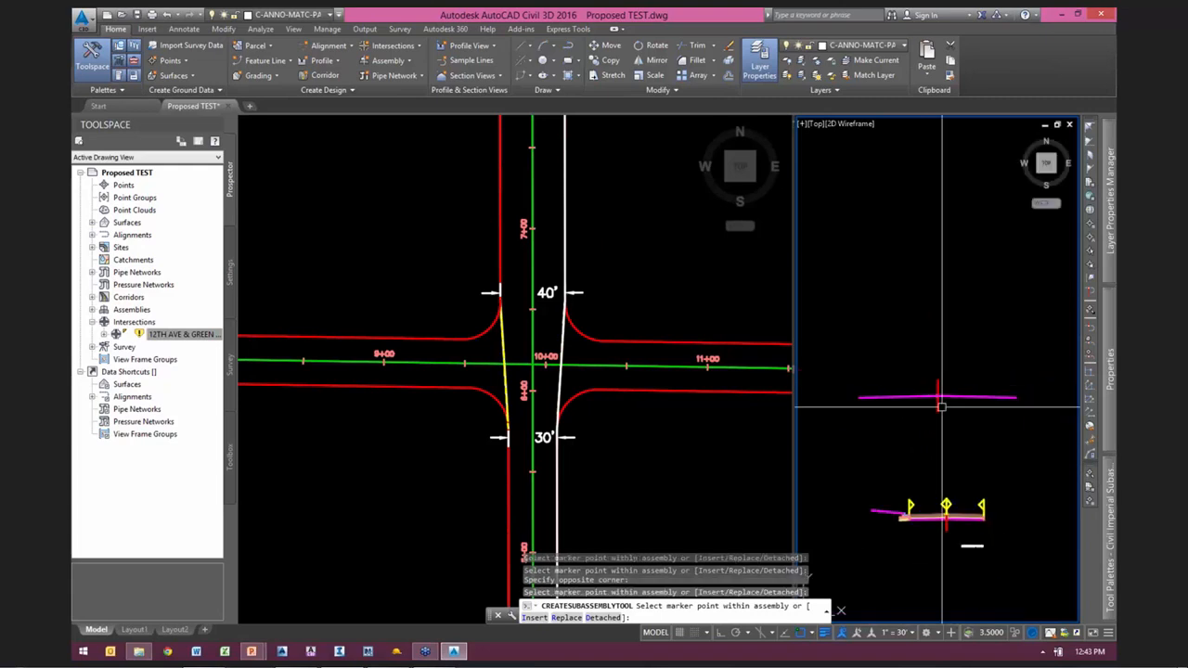
pyautogui.press('Escape')
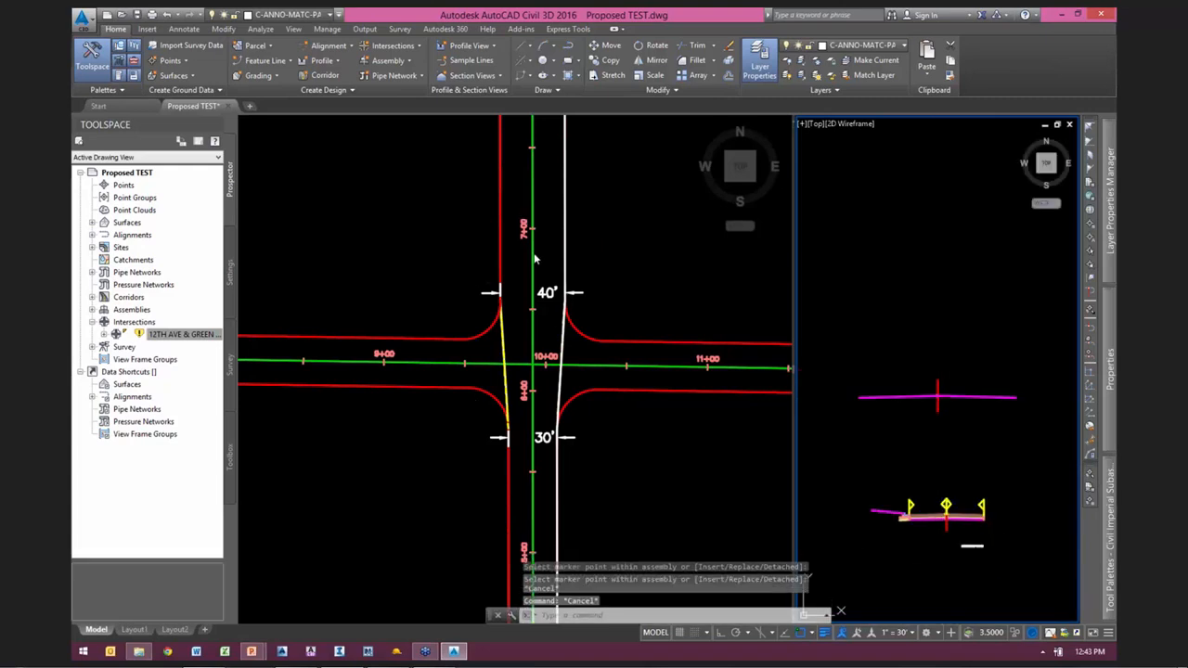
# Step: Start a new corridor named setup, using the PURPLE ST alignment and its fg (2) profile as the baseline
pyautogui.click(610, 233)
pyautogui.scroll(3, 588, 254)
pyautogui.scroll(-2, 583, 280)
pyautogui.press('Escape')
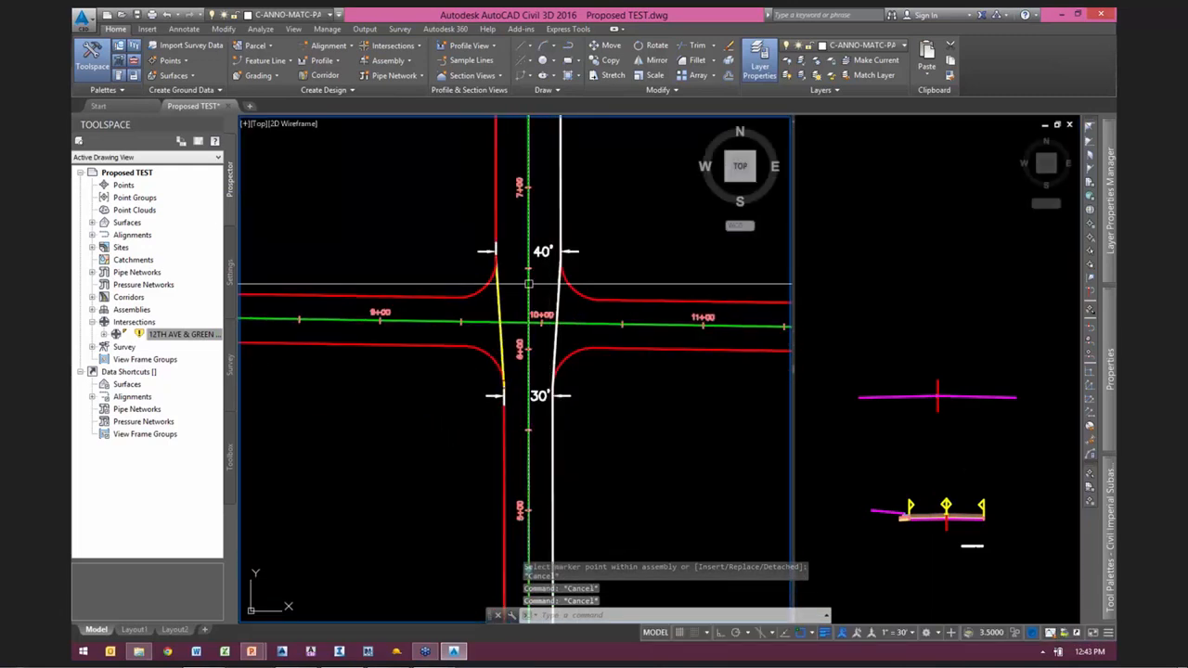
pyautogui.click(529, 283)
pyautogui.press('Escape')
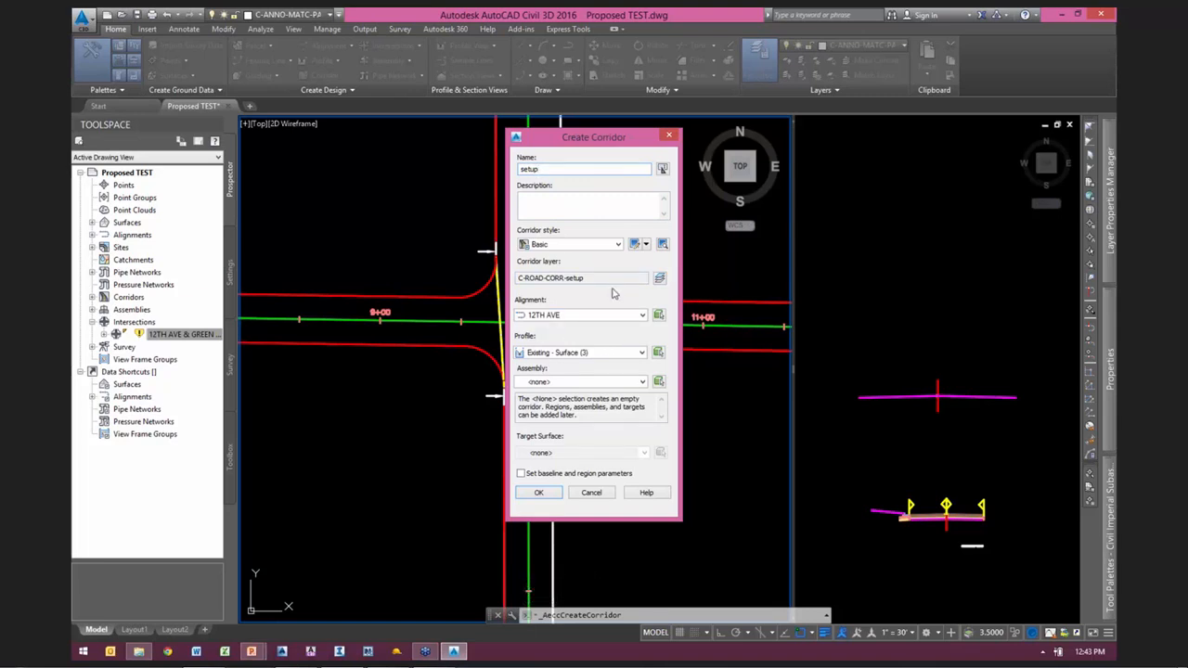
pyautogui.click(615, 317)
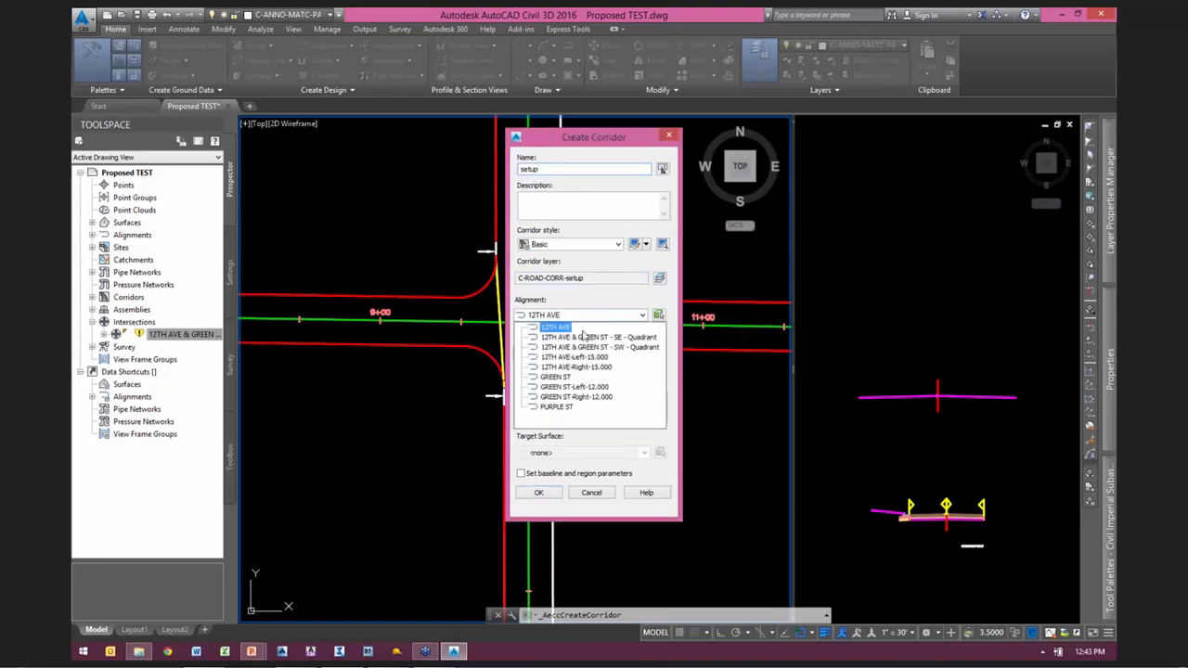
pyautogui.click(557, 409)
pyautogui.moveTo(586, 133); pyautogui.dragTo(318, 124)
pyautogui.click(283, 344)
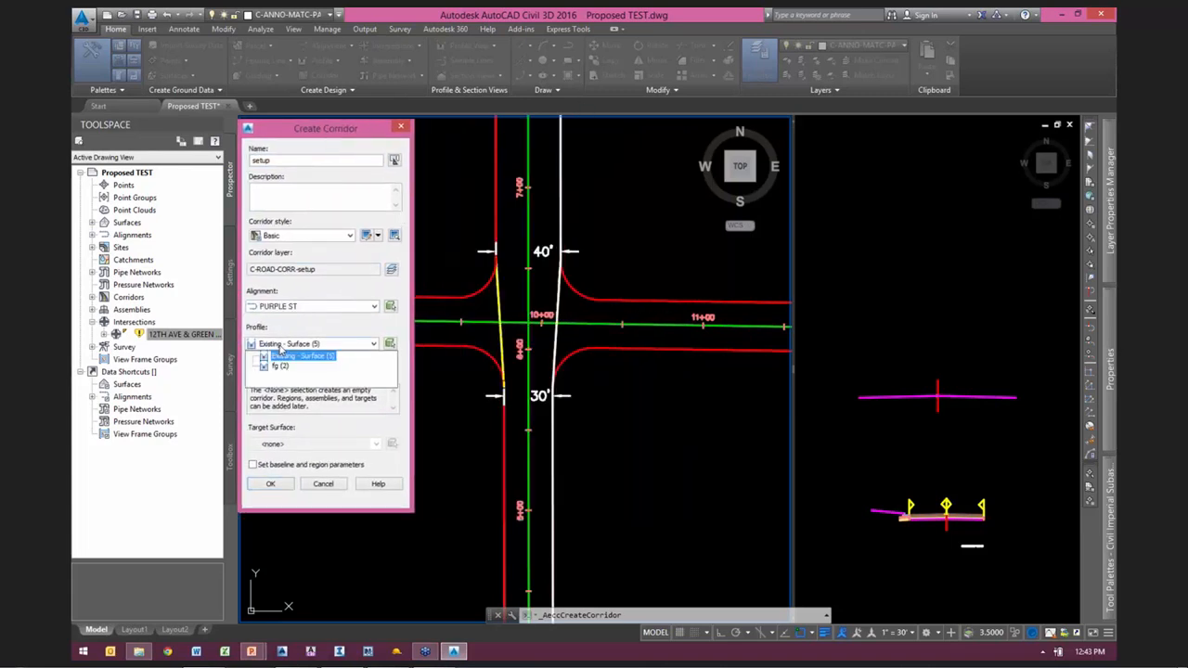
pyautogui.click(280, 368)
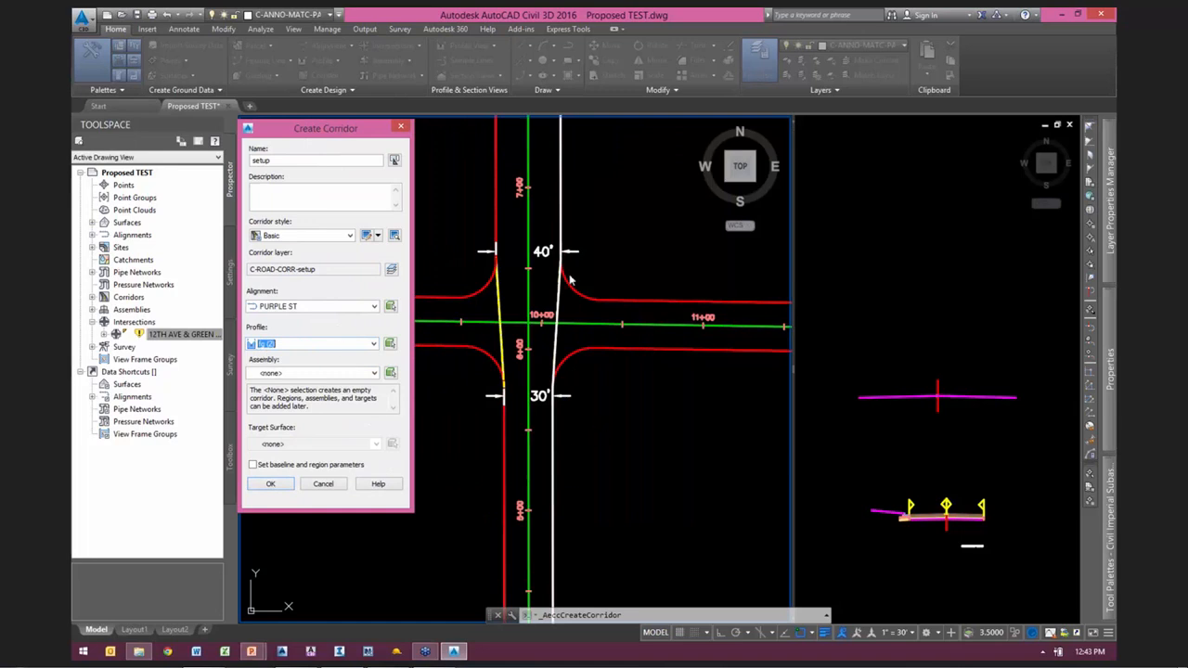
# Step: Assign the setup assembly to the corridor without a target surface and create it with the default baseline and region parameters
pyautogui.click(281, 374)
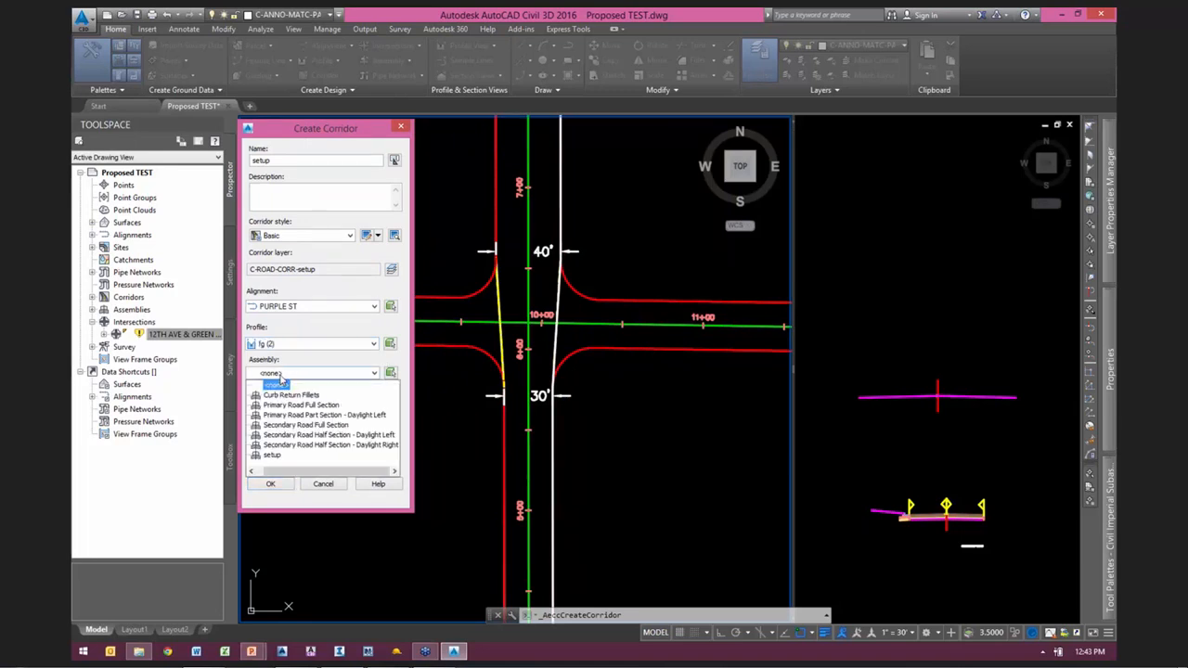
pyautogui.click(274, 454)
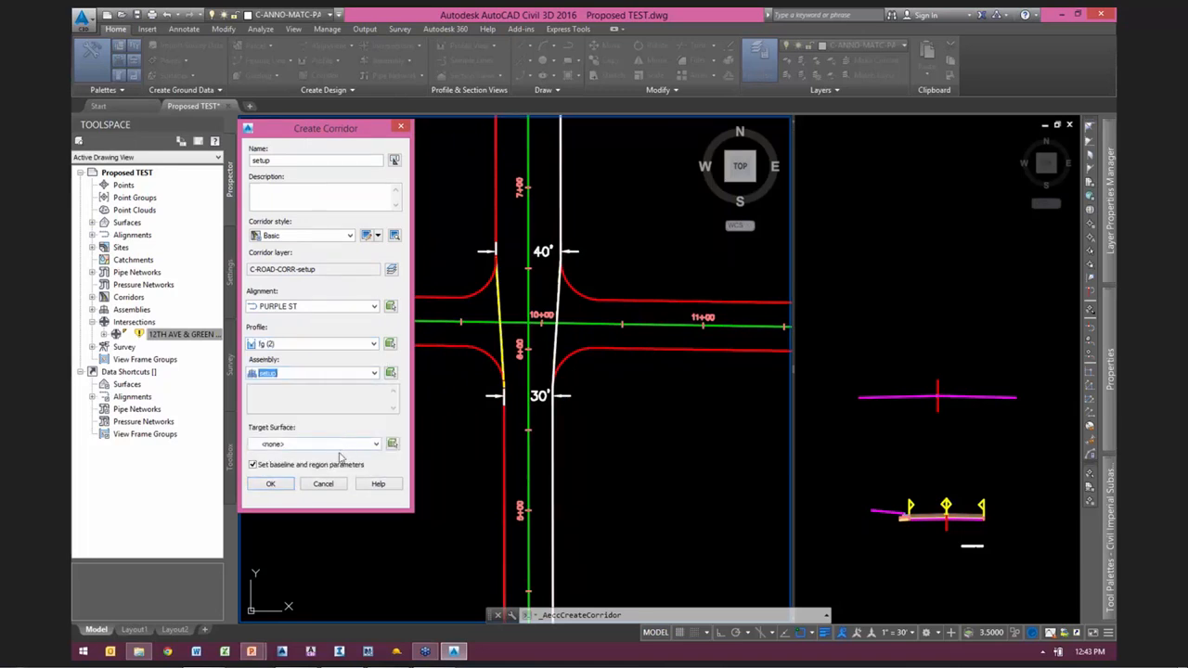
pyautogui.click(270, 484)
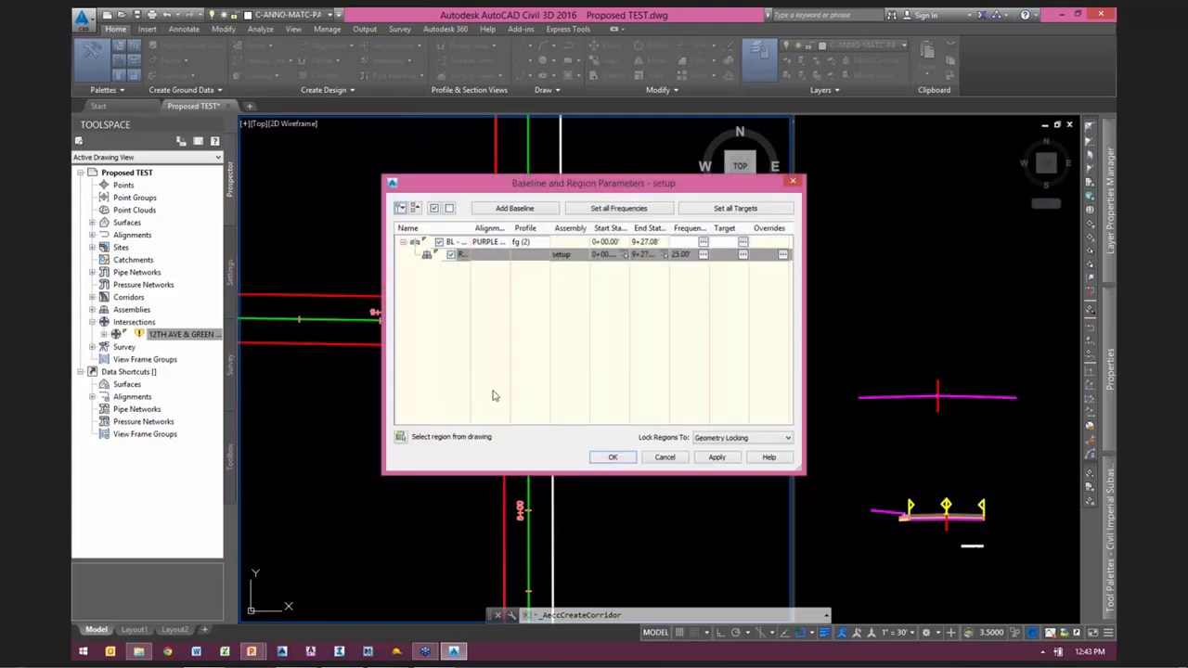
pyautogui.click(612, 457)
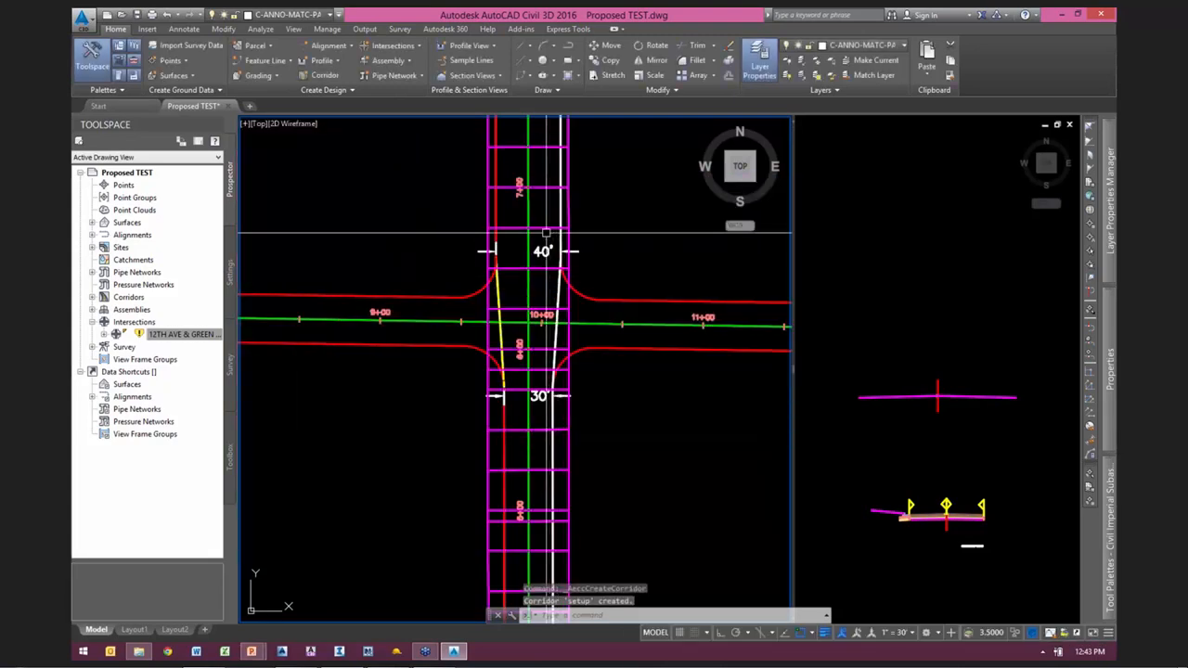
# Step: Create a corridor surface for the setup corridor from its Top links, build it and clear the selection
pyautogui.click(542, 229)
pyautogui.rightClick(696, 247)
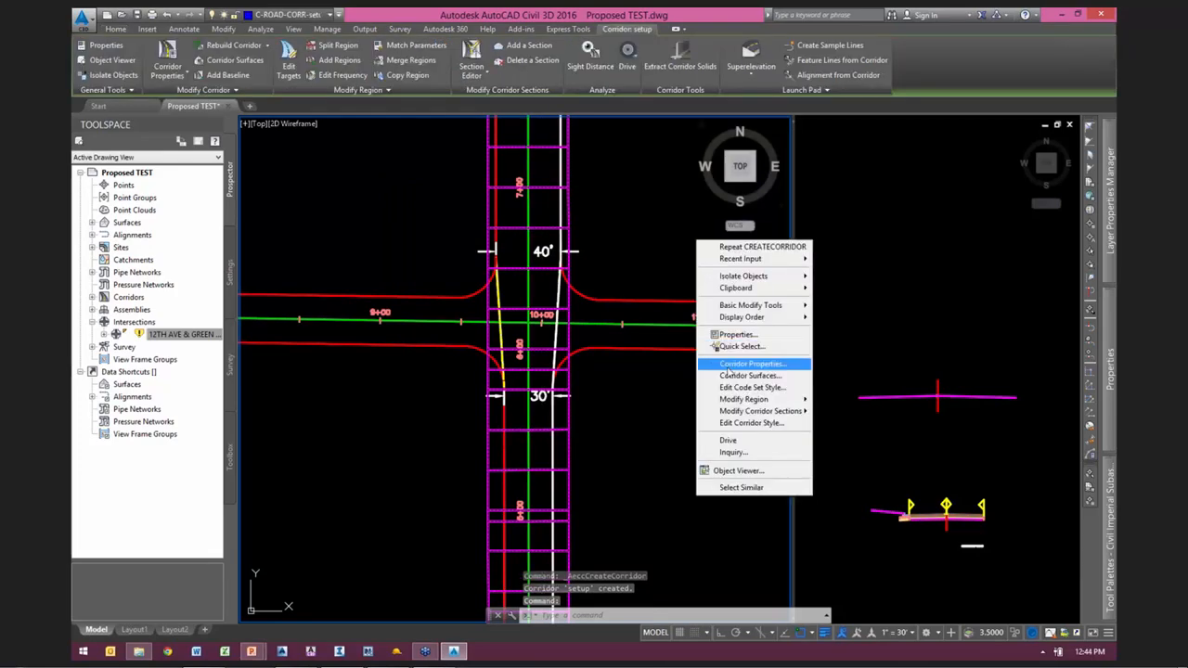
pyautogui.click(731, 376)
pyautogui.click(407, 245)
pyautogui.click(749, 246)
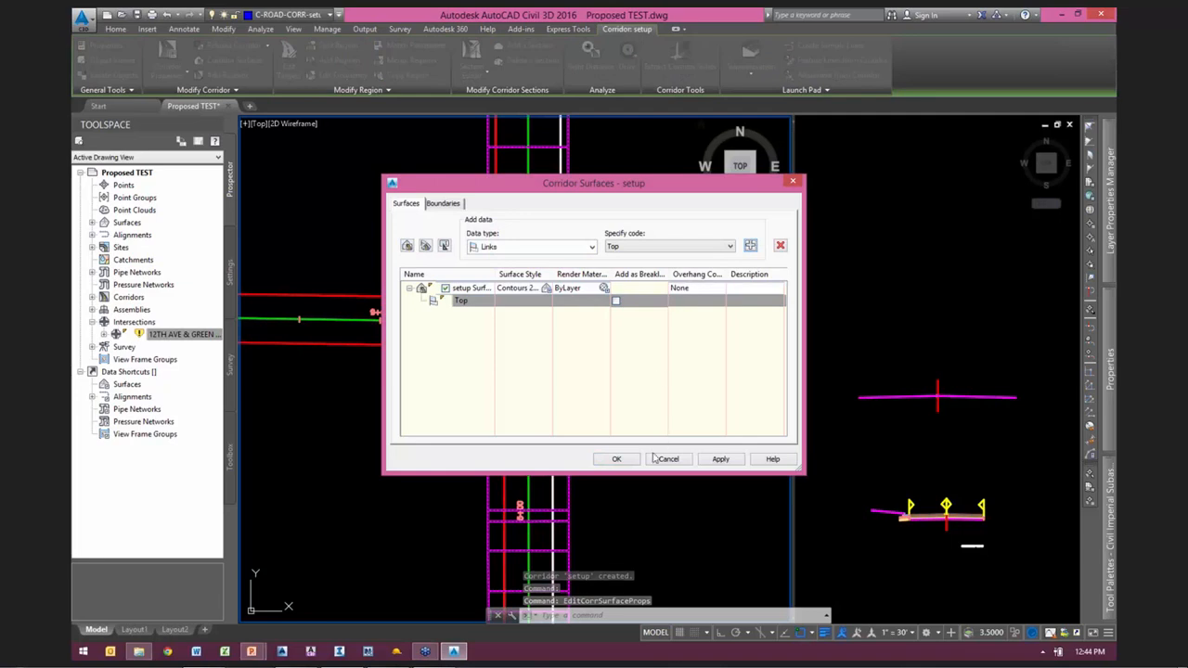
pyautogui.click(618, 460)
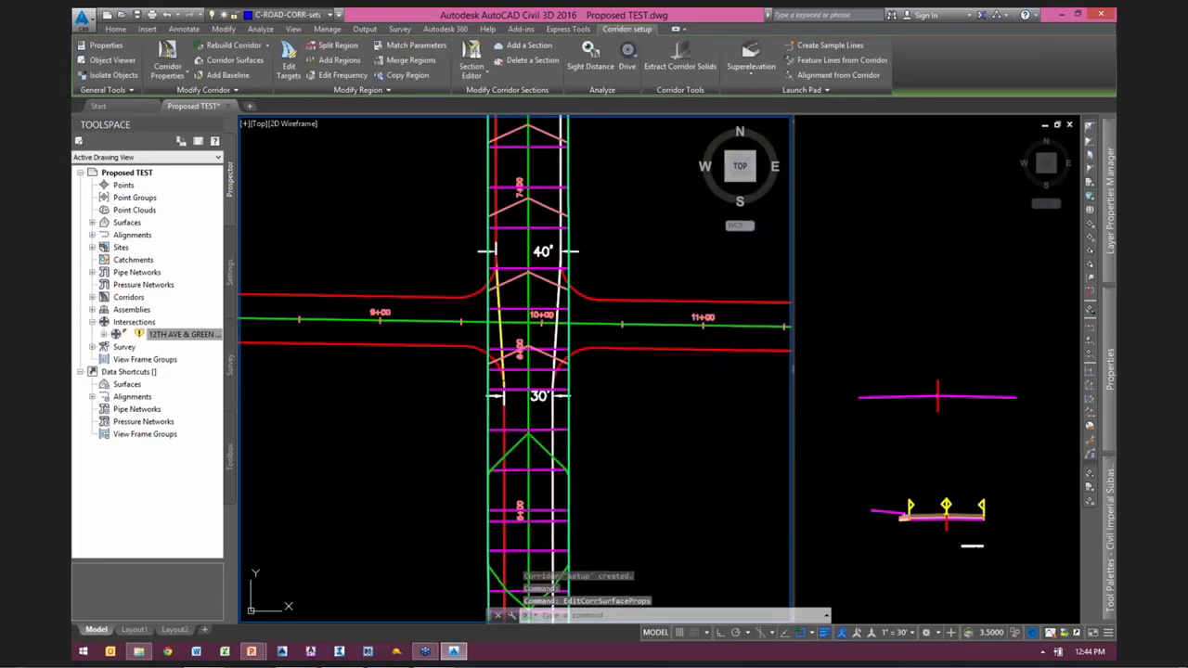
pyautogui.press('Escape')
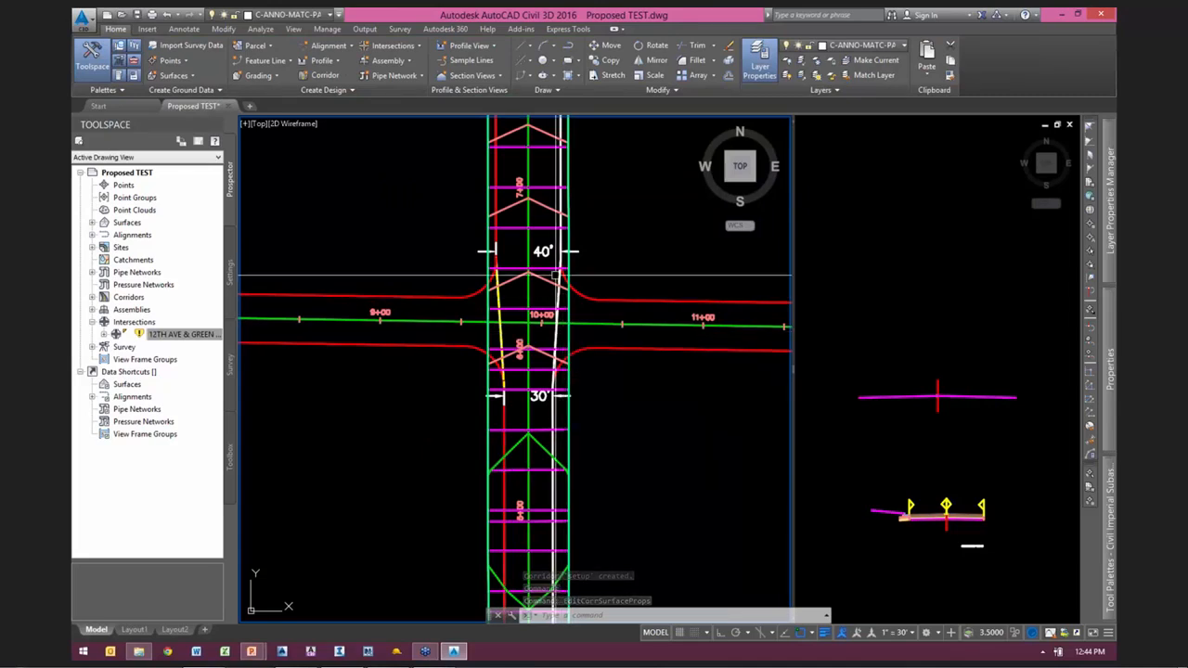
# Step: Examine the setup corridor surface's contours around the 12TH AVE intersection and its triangulation in the 3D Object Viewer
pyautogui.scroll(3, 556, 218)
pyautogui.moveTo(613, 211); pyautogui.dragTo(613, 286, button='middle')
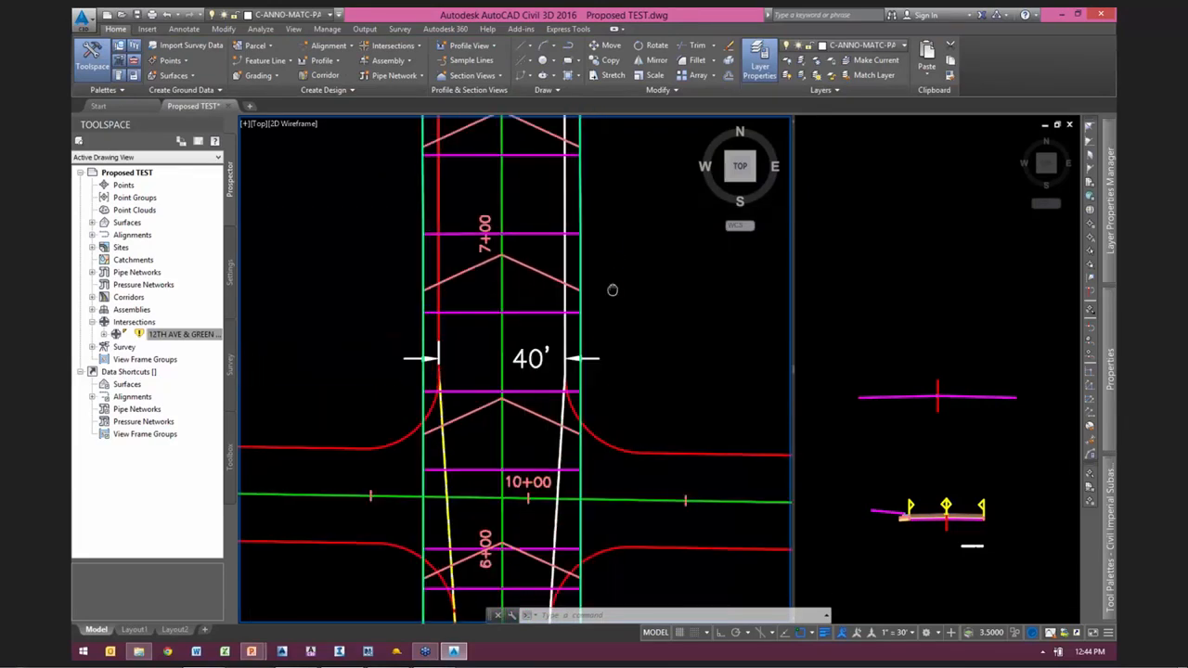
pyautogui.press('Escape')
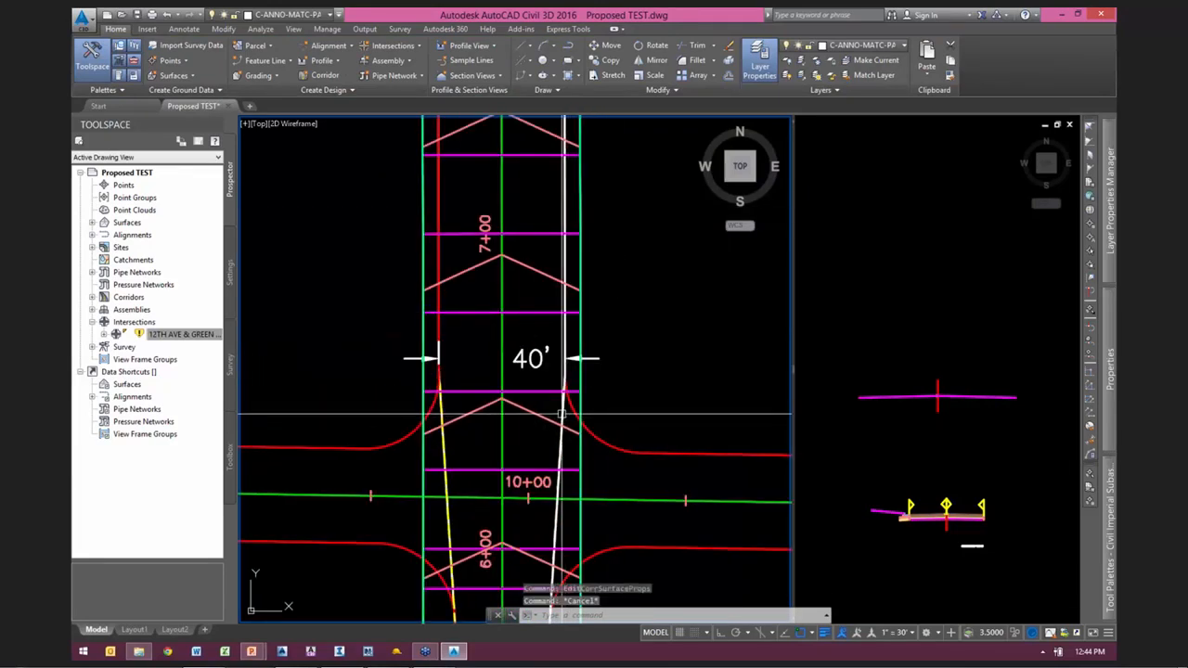
pyautogui.moveTo(479, 391); pyautogui.dragTo(505, 341, button='middle')
pyautogui.scroll(-1, 524, 318)
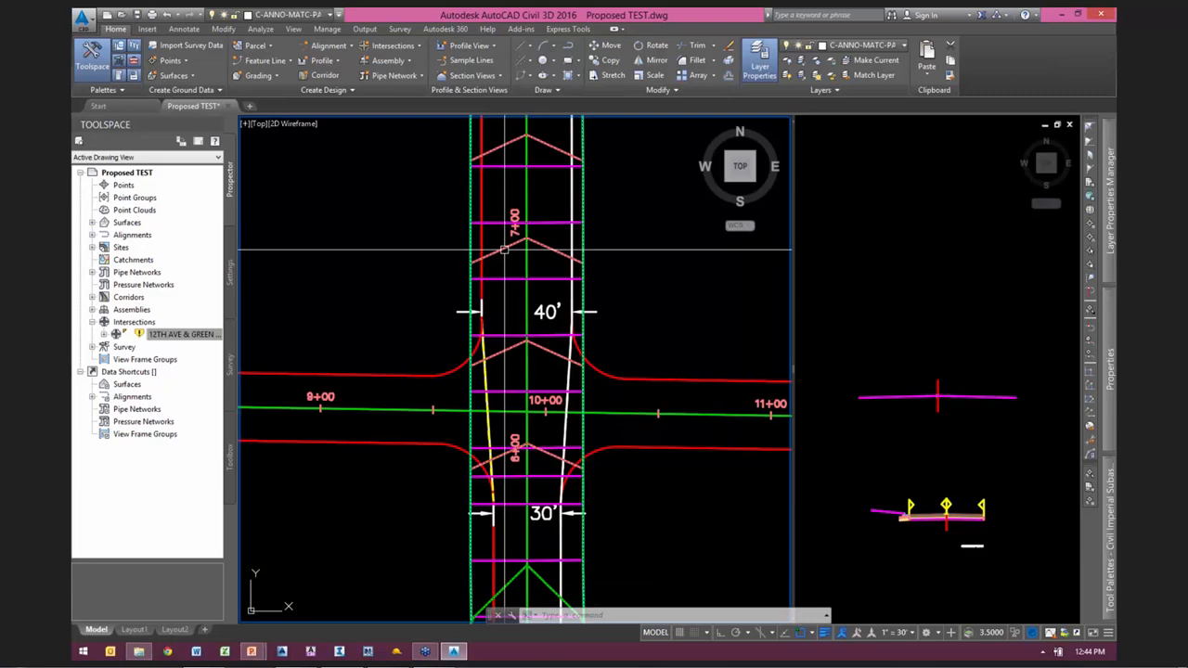
pyautogui.click(562, 280)
pyautogui.rightClick(563, 279)
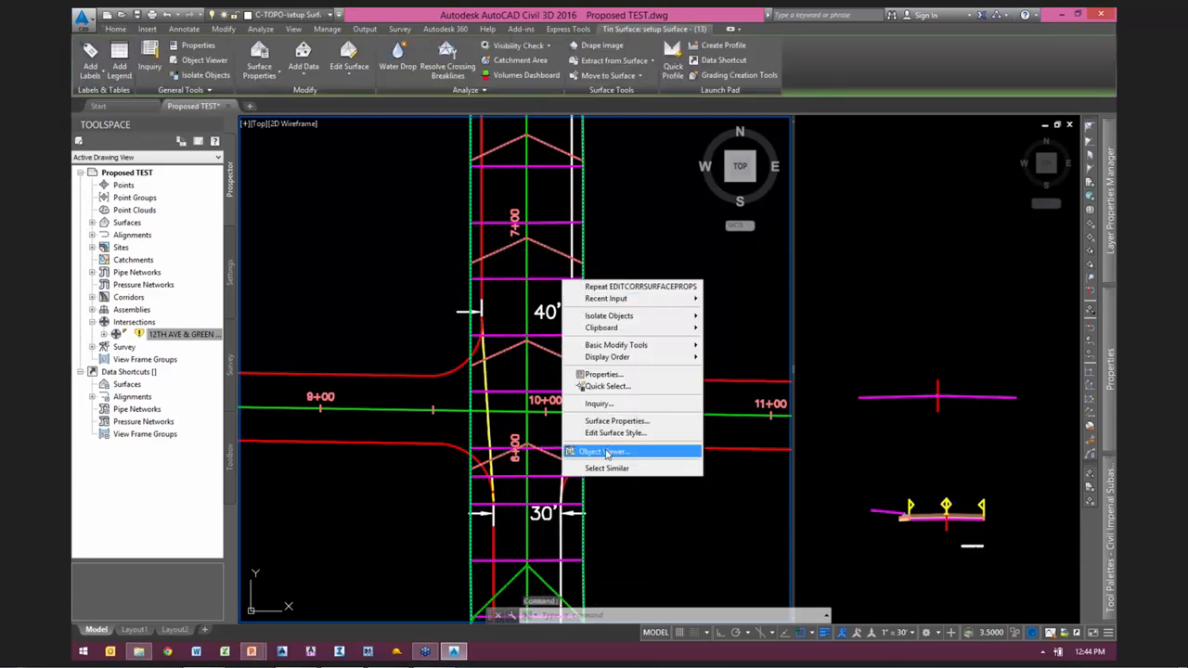
pyautogui.click(606, 452)
pyautogui.moveTo(547, 508); pyautogui.dragTo(549, 249)
pyautogui.scroll(4, 625, 368)
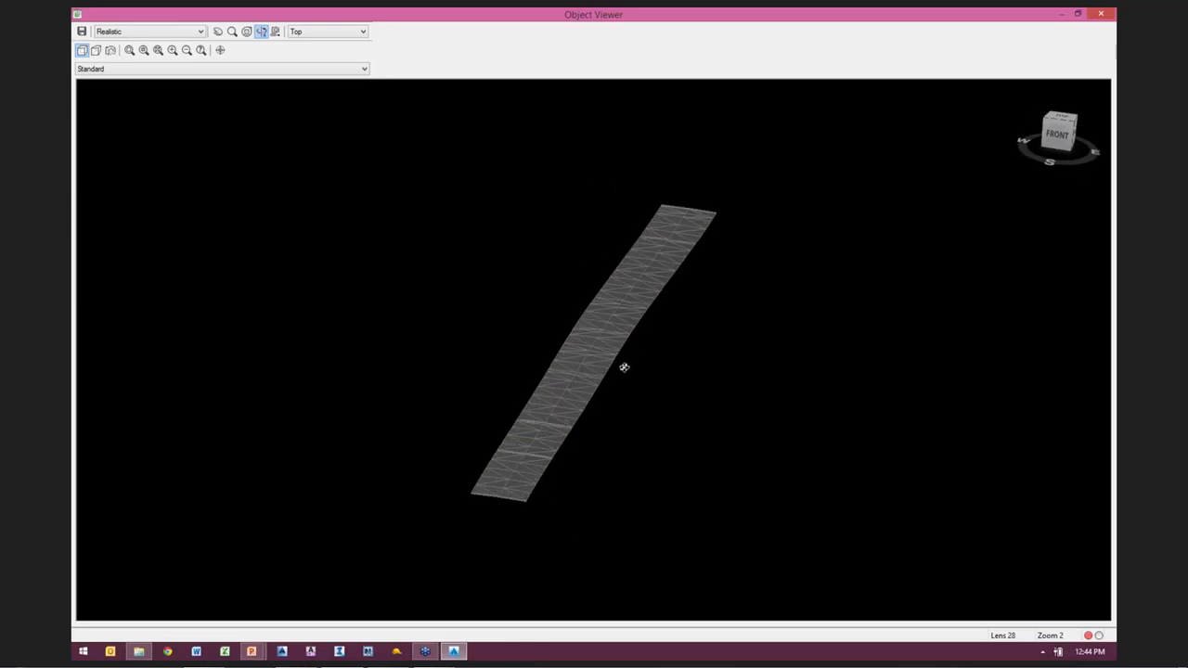
pyautogui.scroll(5, 625, 368)
pyautogui.scroll(-3, 639, 358)
pyautogui.scroll(2, 545, 514)
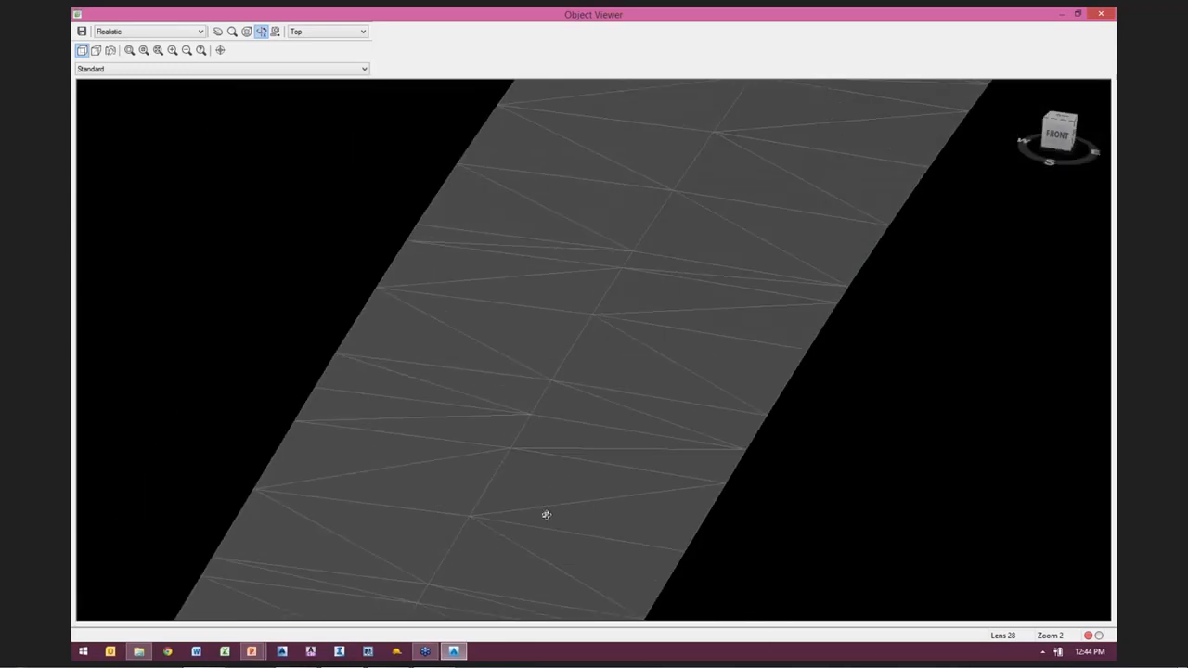
pyautogui.scroll(-2, 546, 514)
pyautogui.scroll(-1, 546, 458)
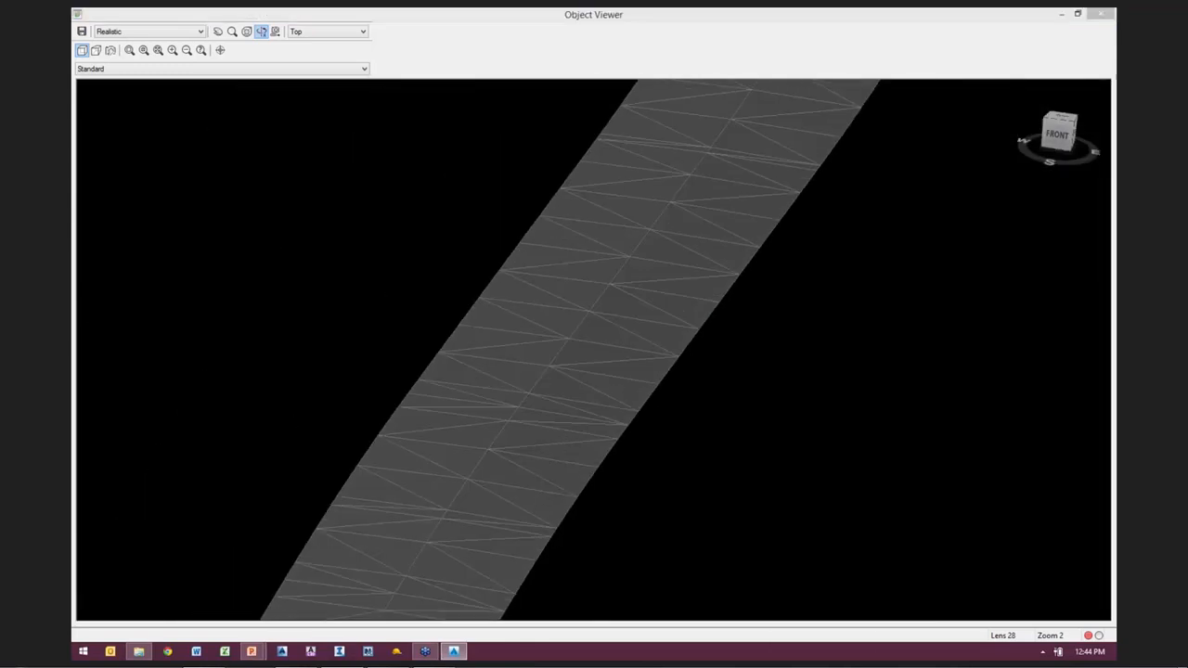
pyautogui.press('Escape')
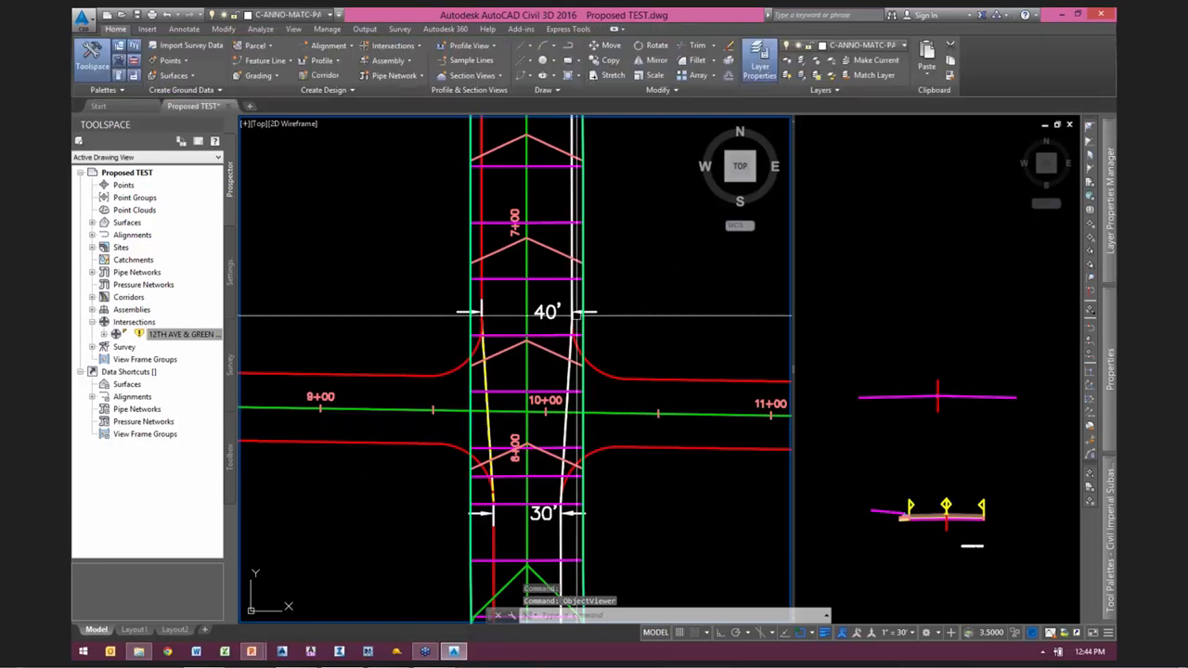
# Step: Freeze the layers of the setup surface and the setup corridor by picking each object
pyautogui.click(816, 62)
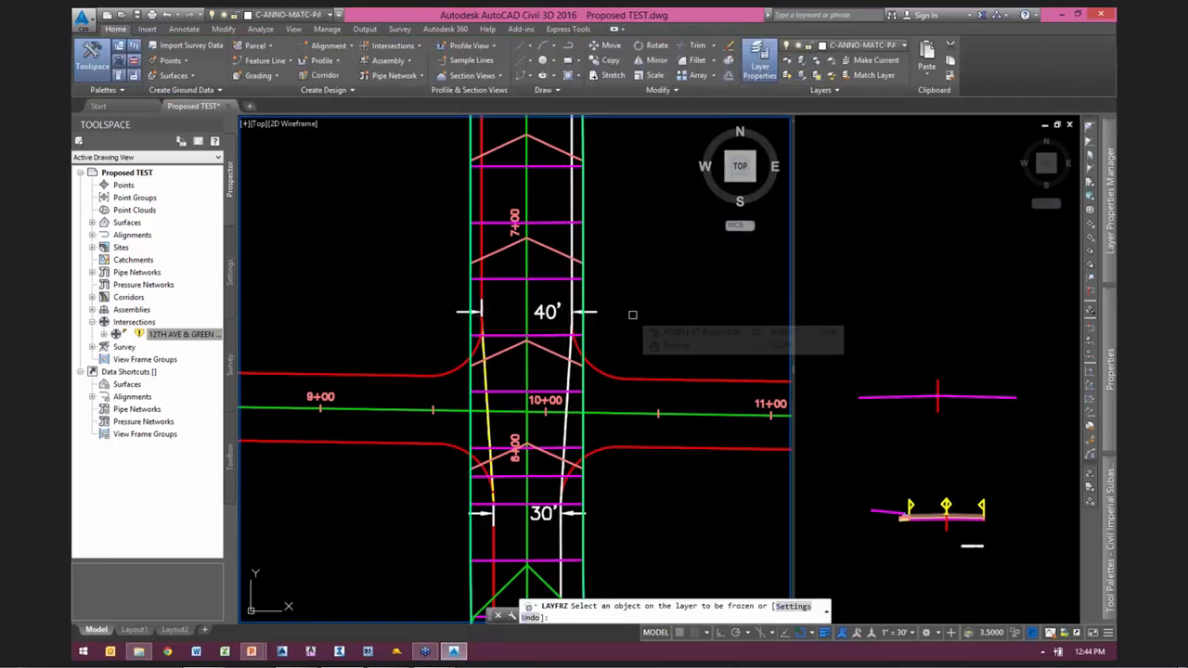
pyautogui.click(556, 232)
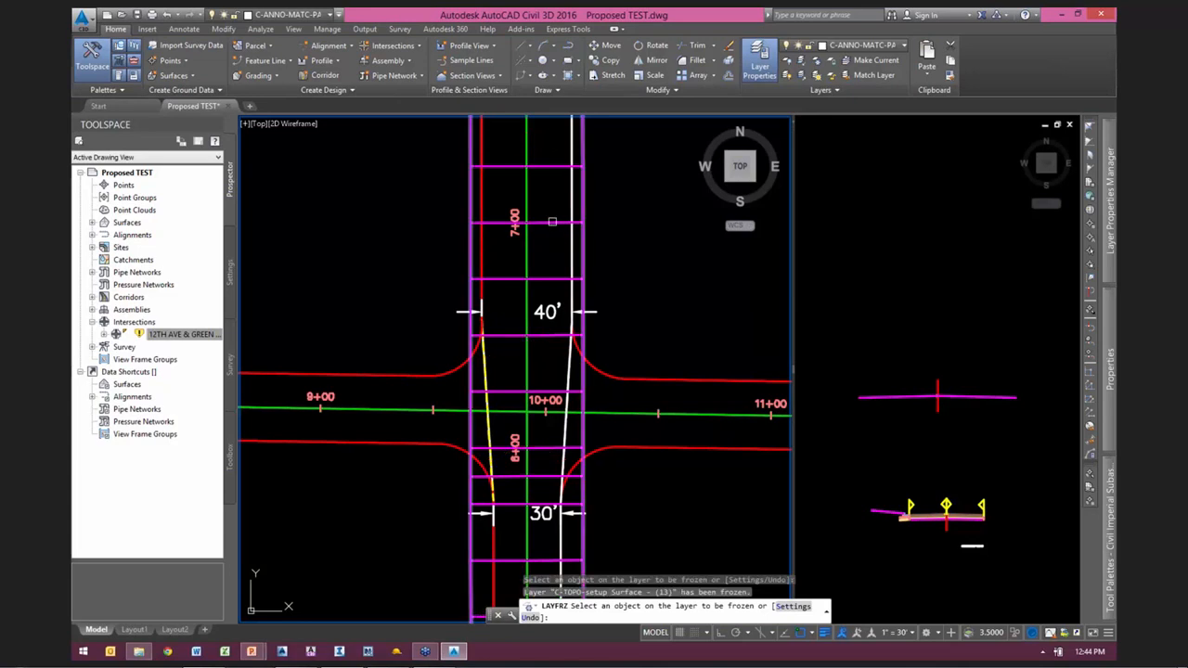
pyautogui.click(549, 233)
pyautogui.press('Escape')
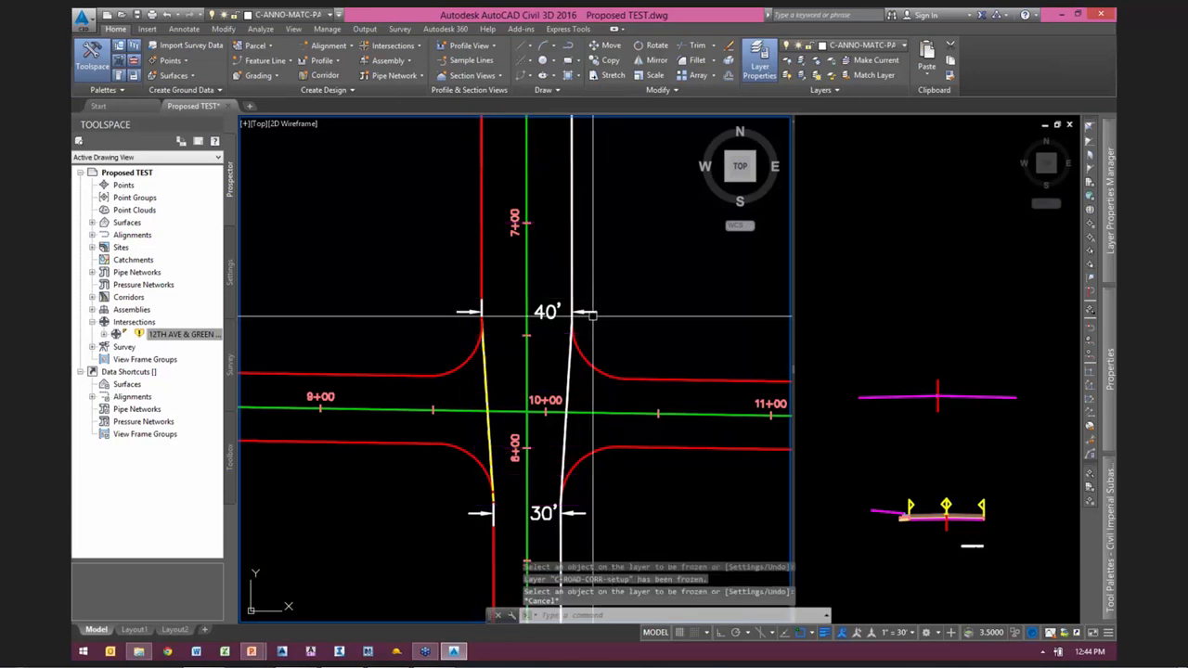
# Step: Create a dynamic surface profile of setup Surface - (13) along the full left PURPLE ST offset alignment and clear the selection
pyautogui.click(482, 378)
pyautogui.scroll(-3, 492, 327)
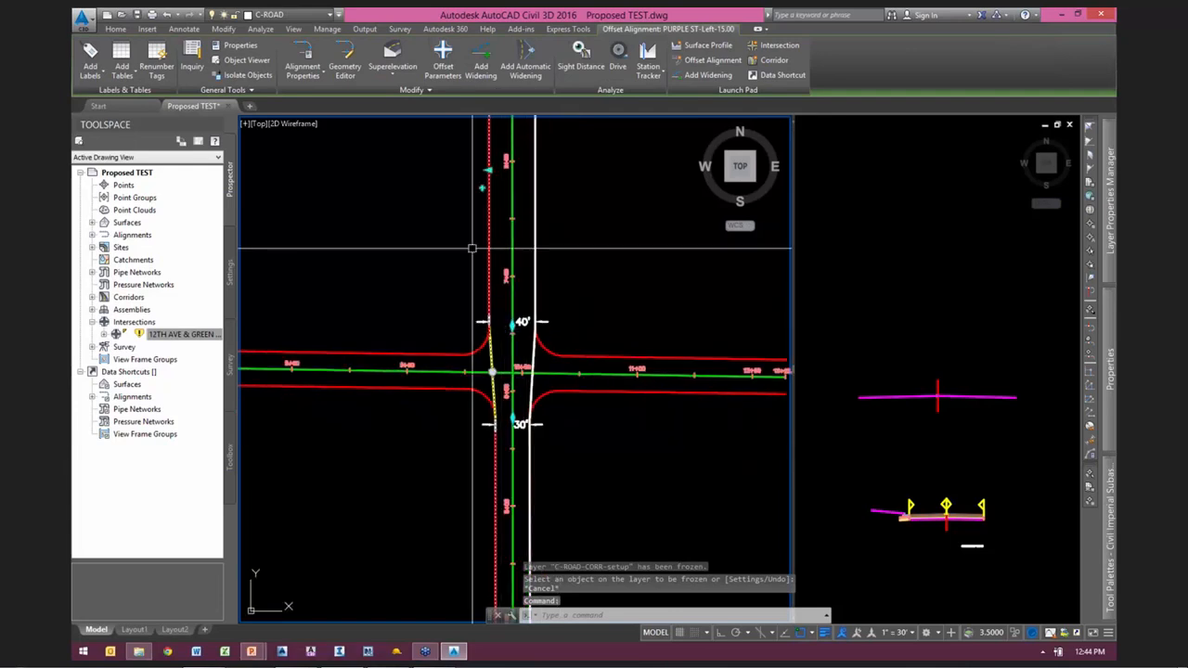
pyautogui.moveTo(583, 260); pyautogui.dragTo(598, 295, button='middle')
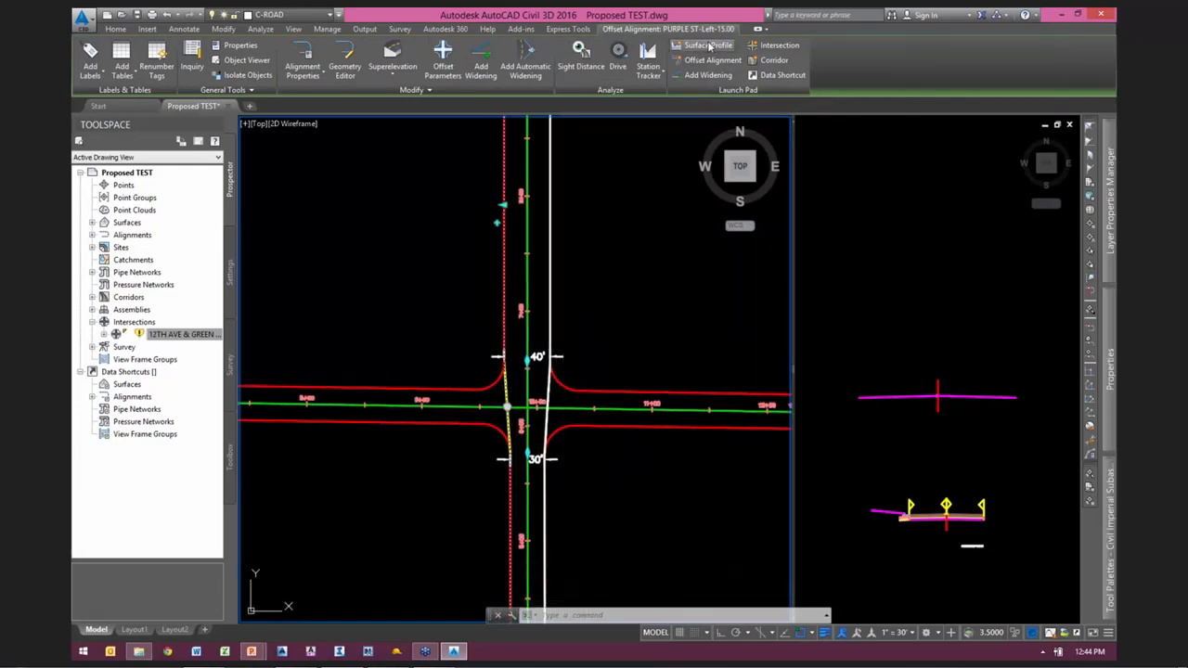
pyautogui.click(710, 46)
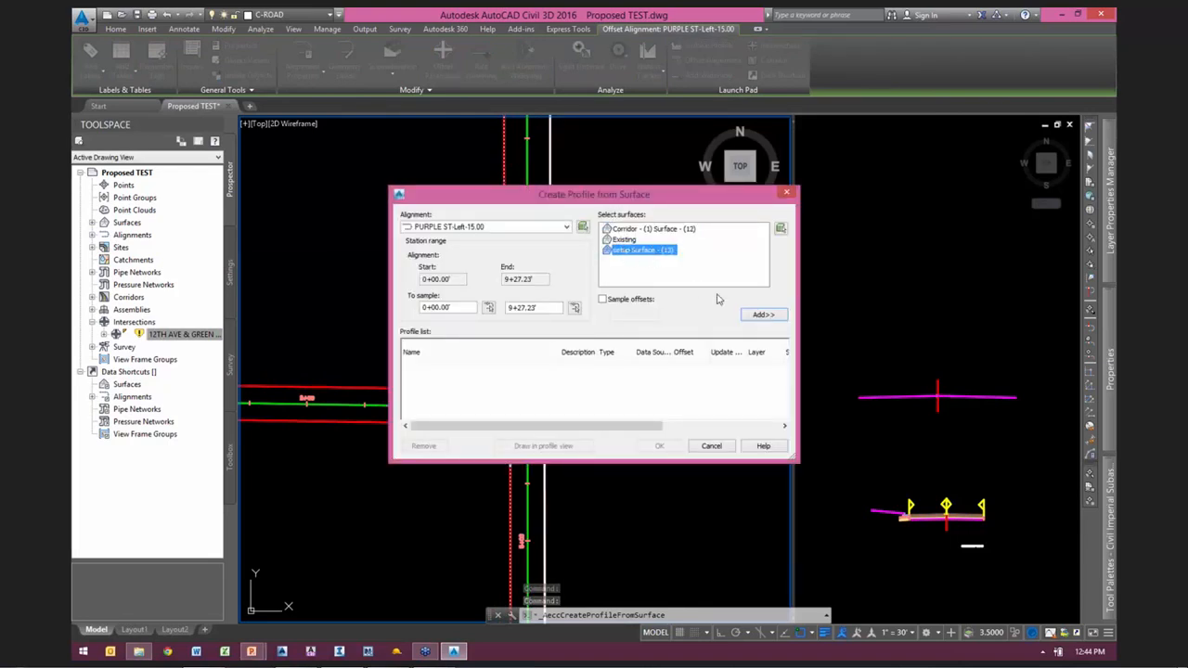
pyautogui.click(762, 316)
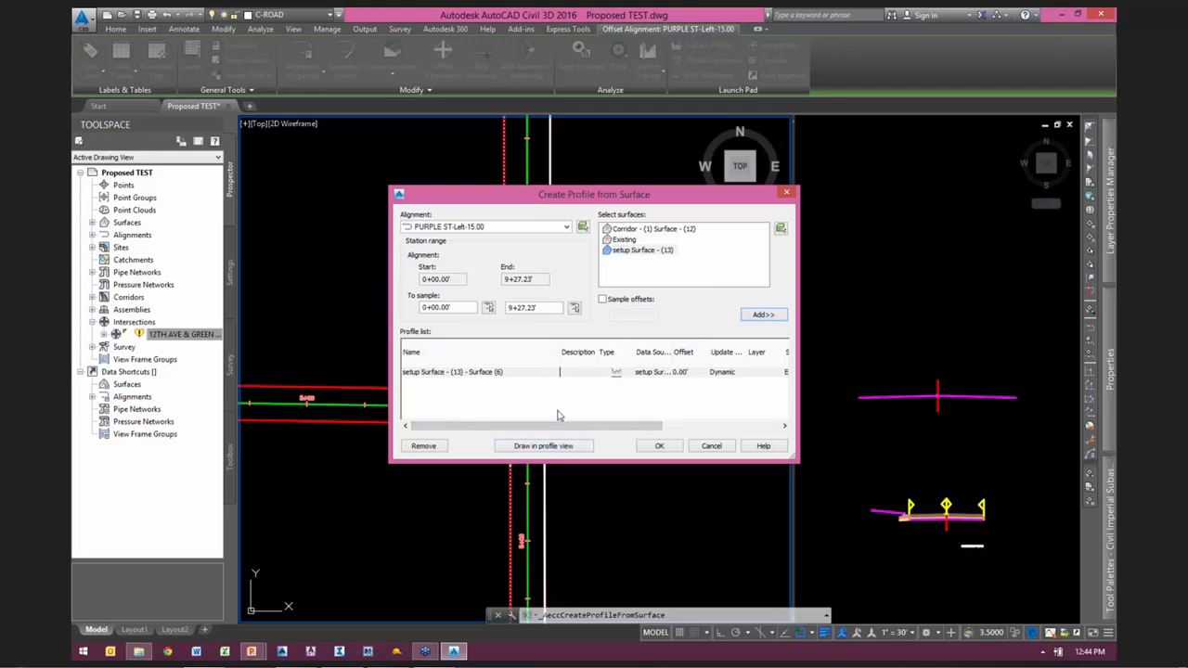
pyautogui.click(659, 446)
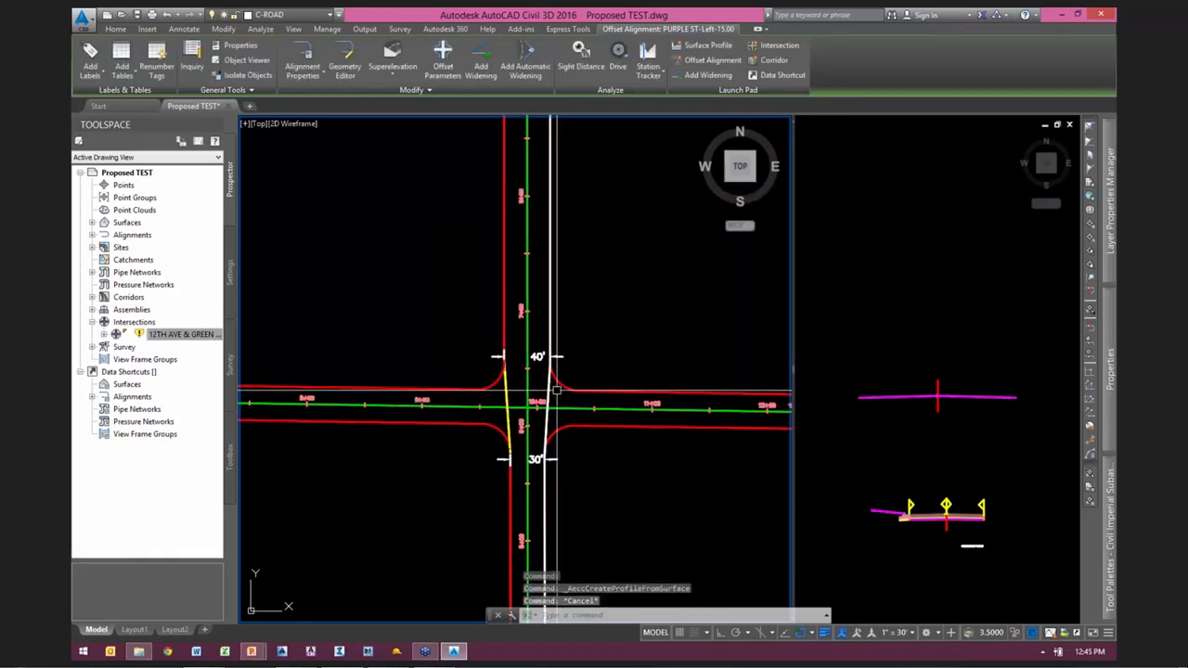
pyautogui.press('Escape')
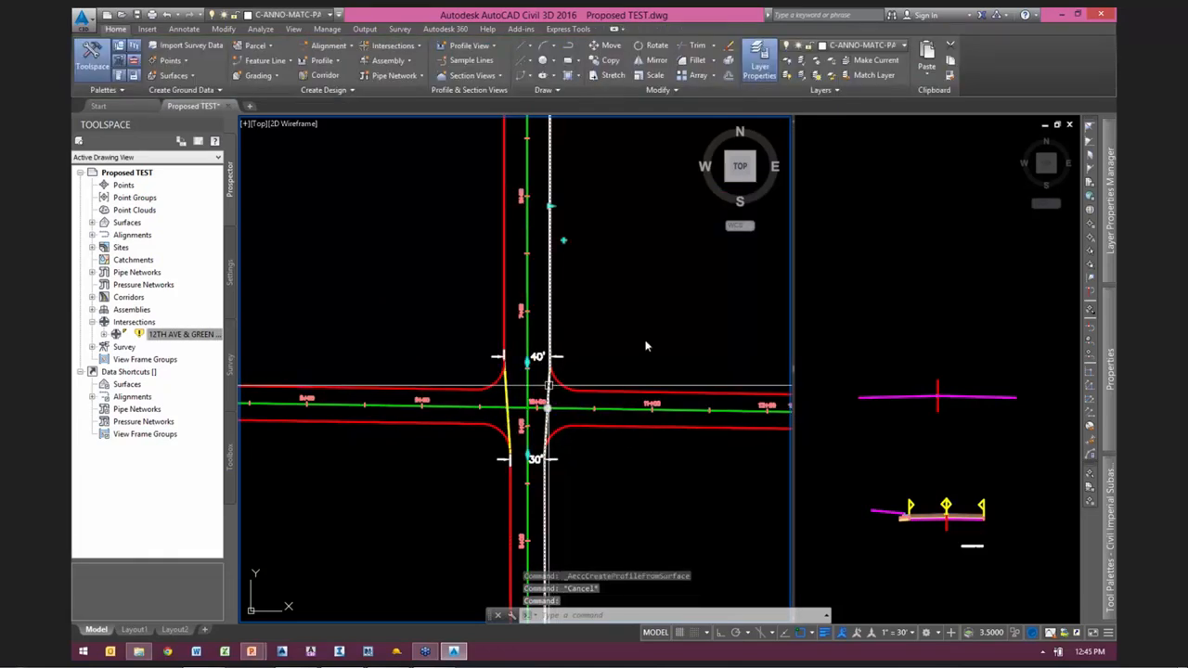
# Step: Create a dynamic surface profile of setup Surface - (13) along the full right PURPLE ST offset alignment and clear the selection
pyautogui.click(549, 384)
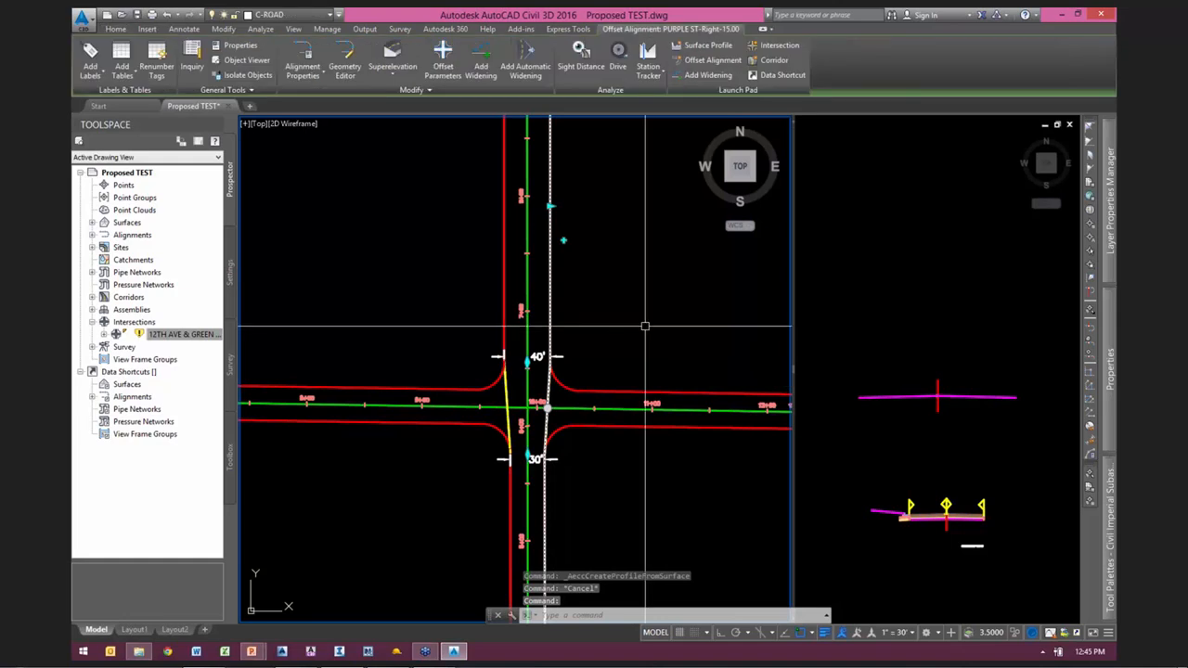
pyautogui.click(705, 45)
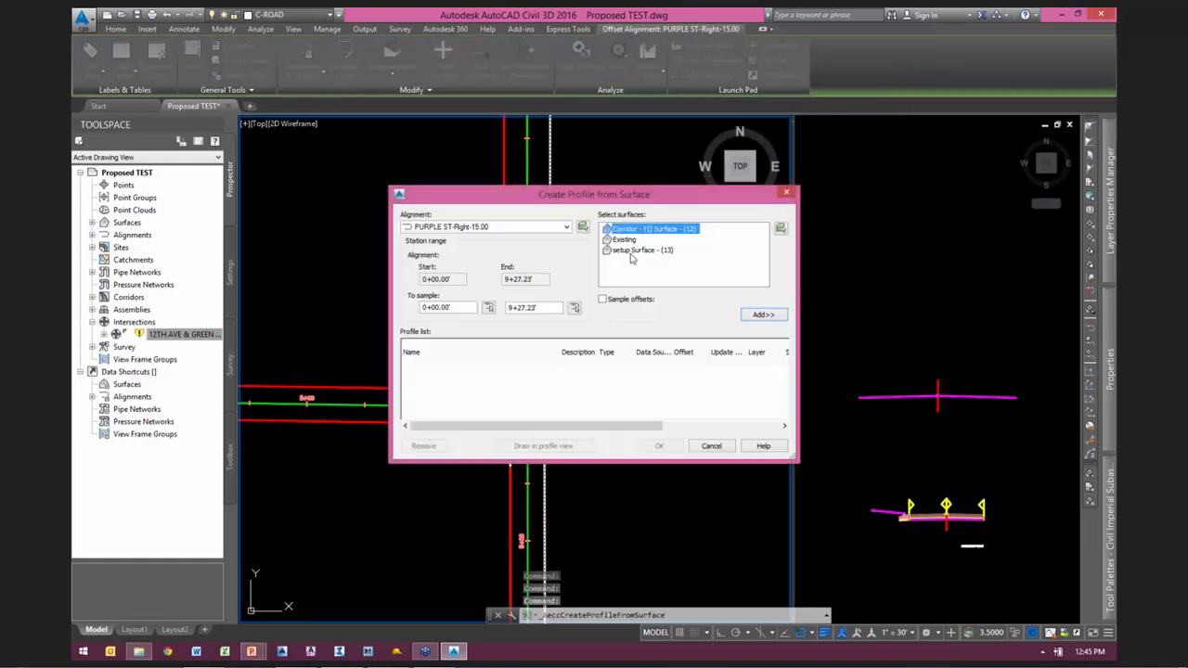
pyautogui.click(762, 314)
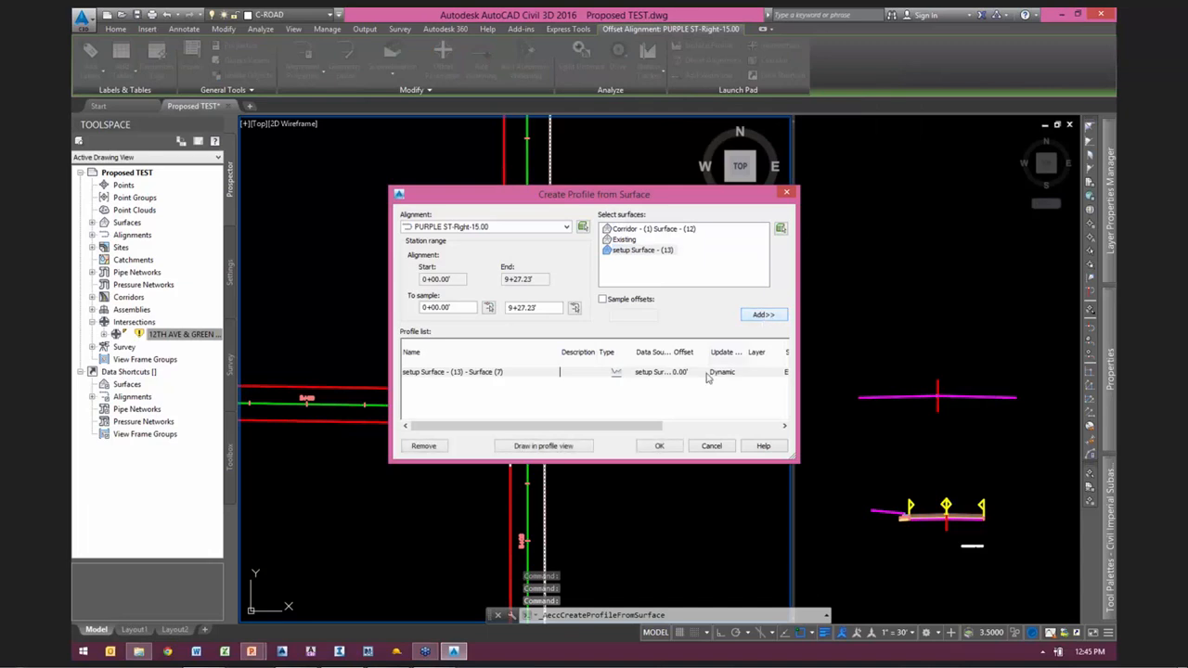
pyautogui.click(658, 447)
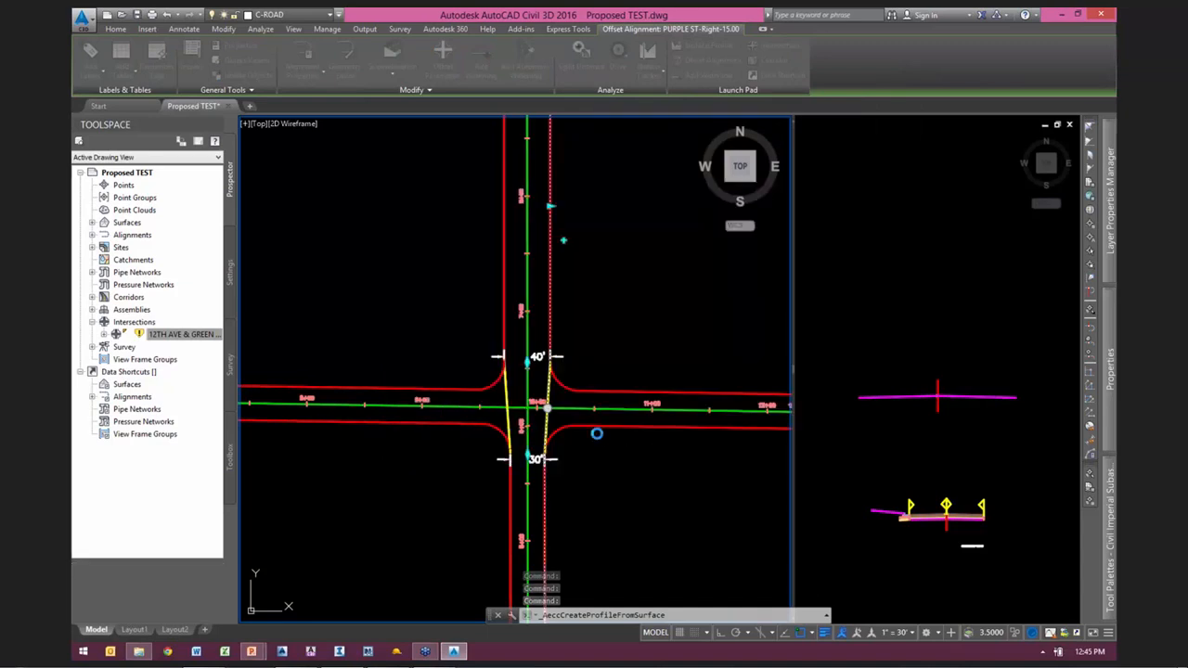
pyautogui.scroll(2, 613, 324)
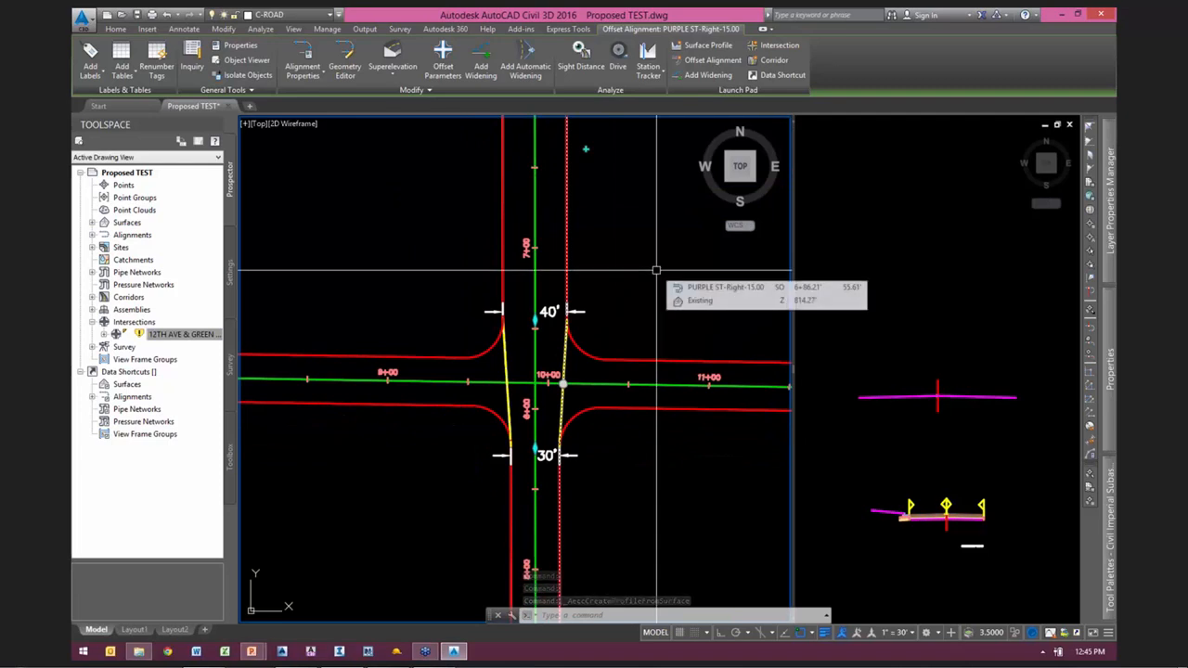
pyautogui.moveTo(655, 270)
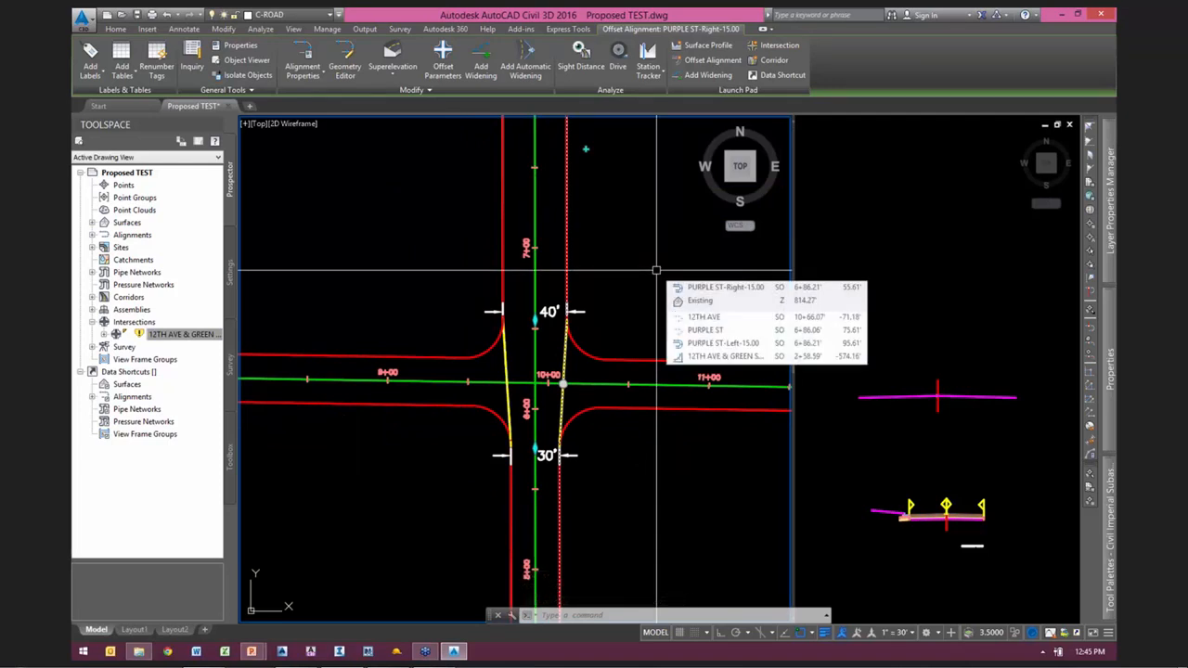
pyautogui.press('Escape')
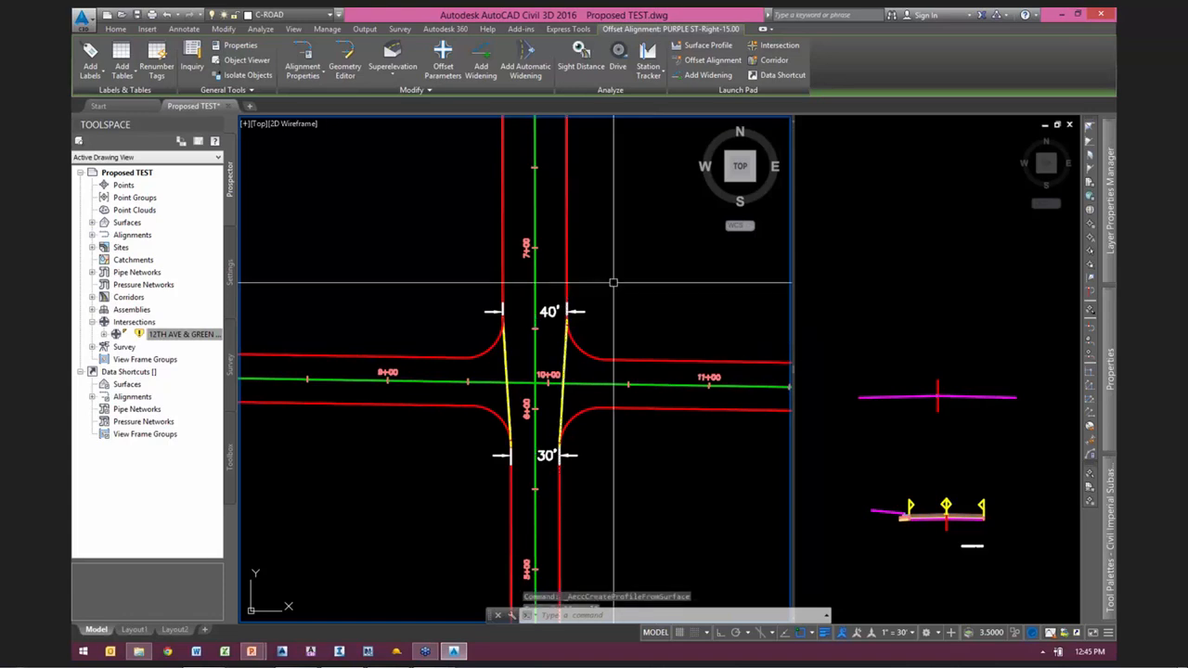
pyautogui.press('Escape')
# Step: Start a new intersection where 12TH AVE crosses PURPLE ST, with 12TH AVE as the main road alignment
pyautogui.moveTo(424, 291); pyautogui.dragTo(466, 276, button='middle')
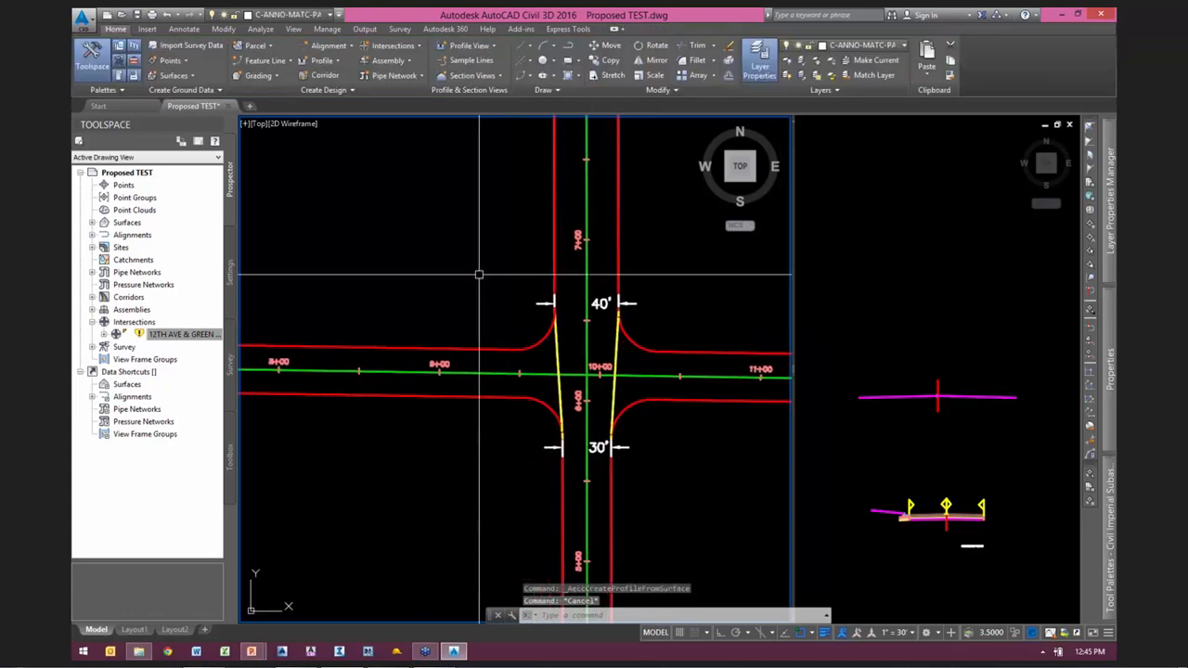
pyautogui.click(394, 45)
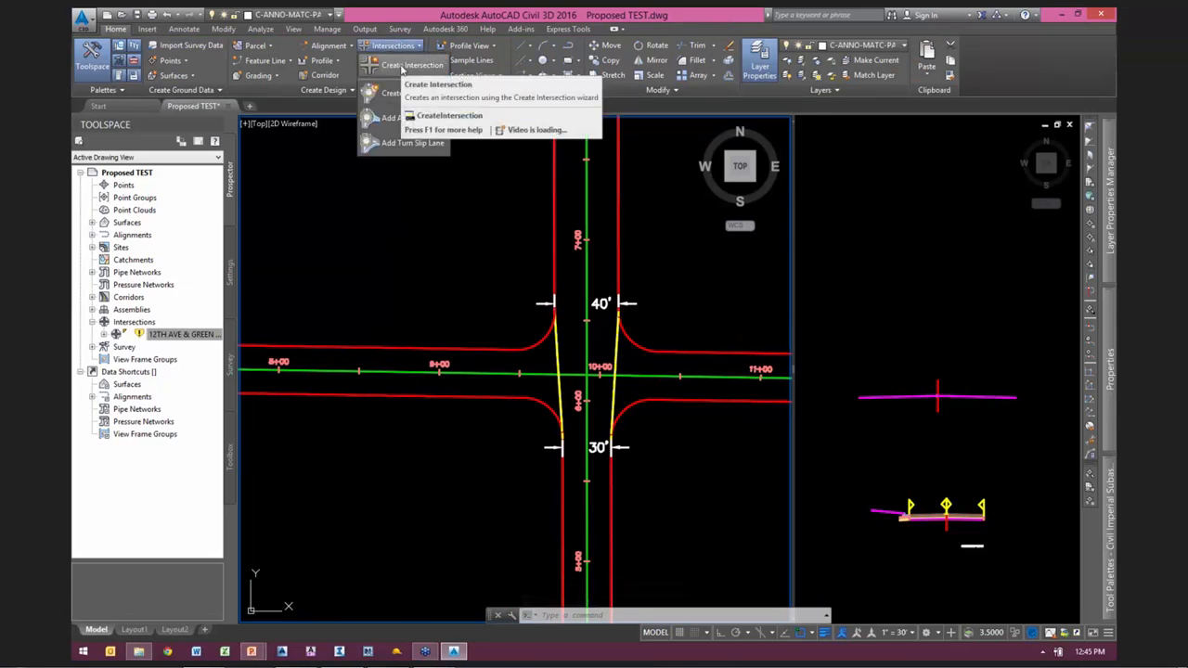
pyautogui.click(402, 67)
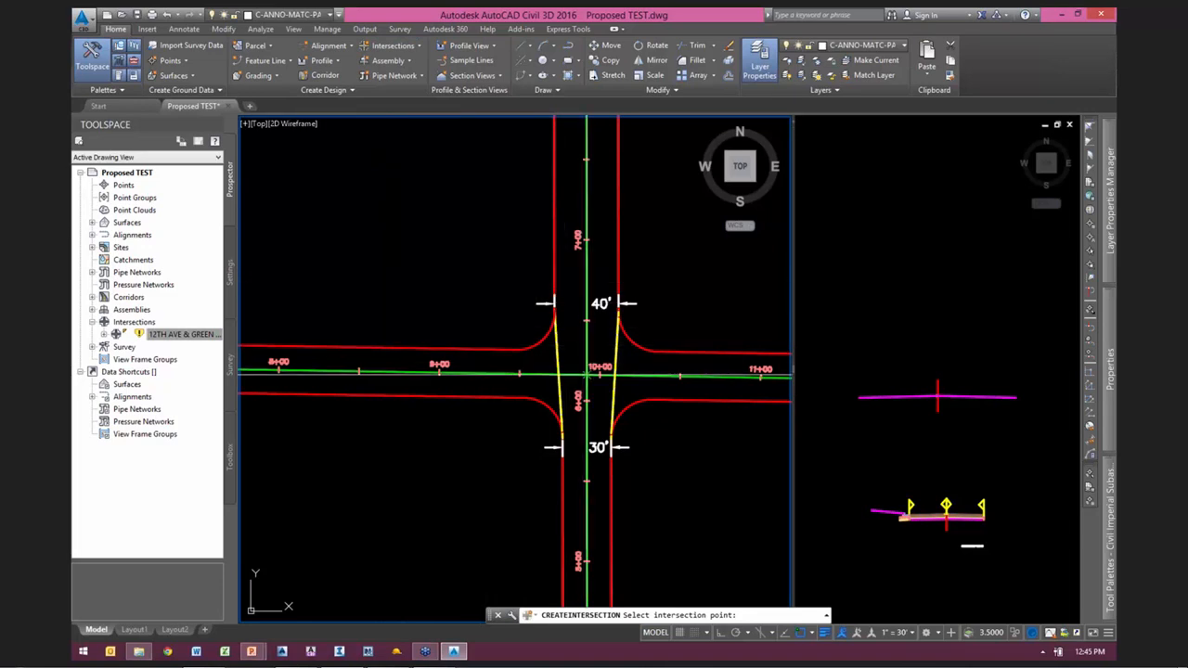
pyautogui.click(586, 373)
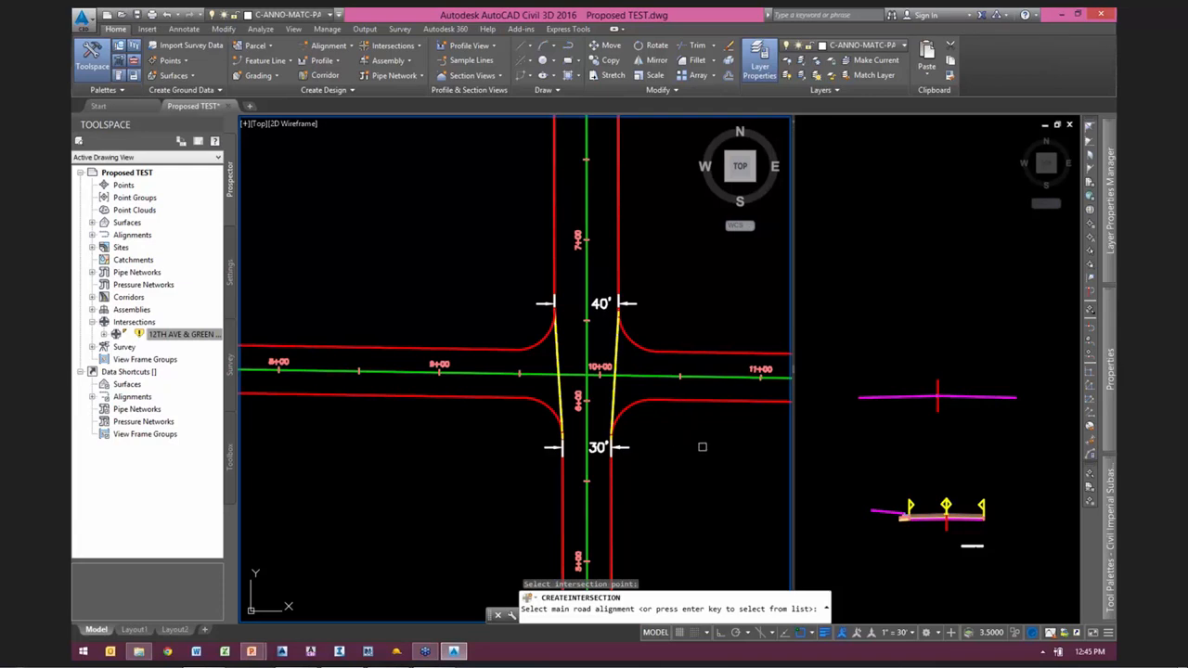
pyautogui.click(536, 374)
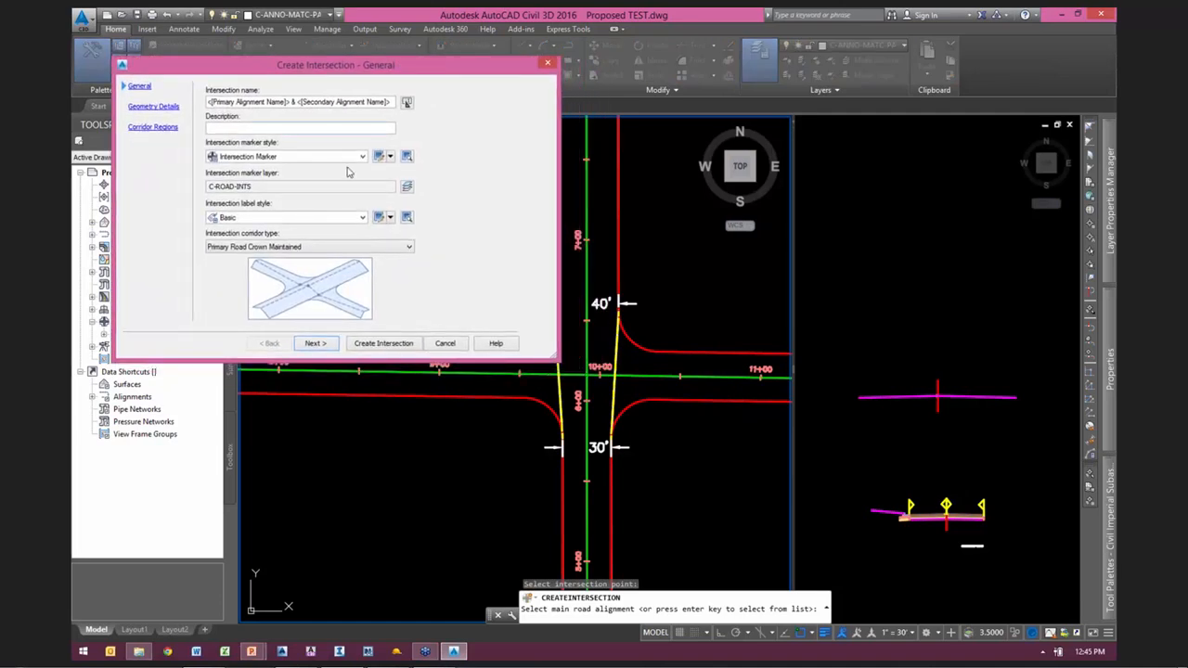
# Step: Set the intersection corridor type to All Crowns Maintained and continue to the geometry details
pyautogui.click(229, 248)
pyautogui.click(230, 270)
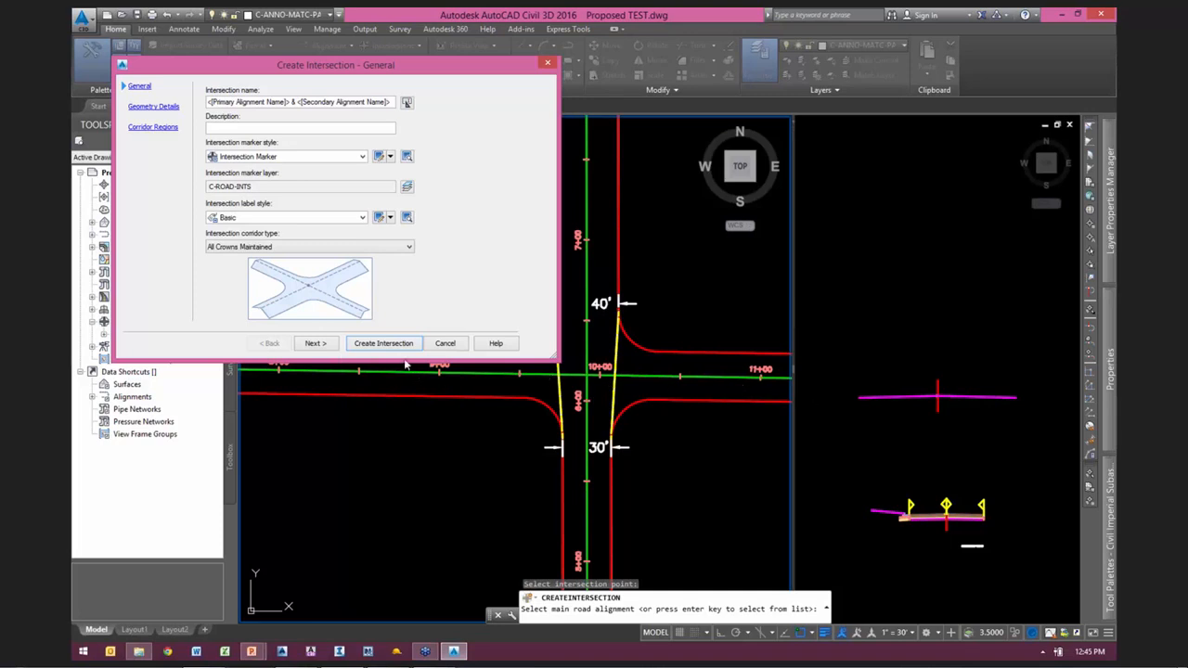
pyautogui.click(316, 343)
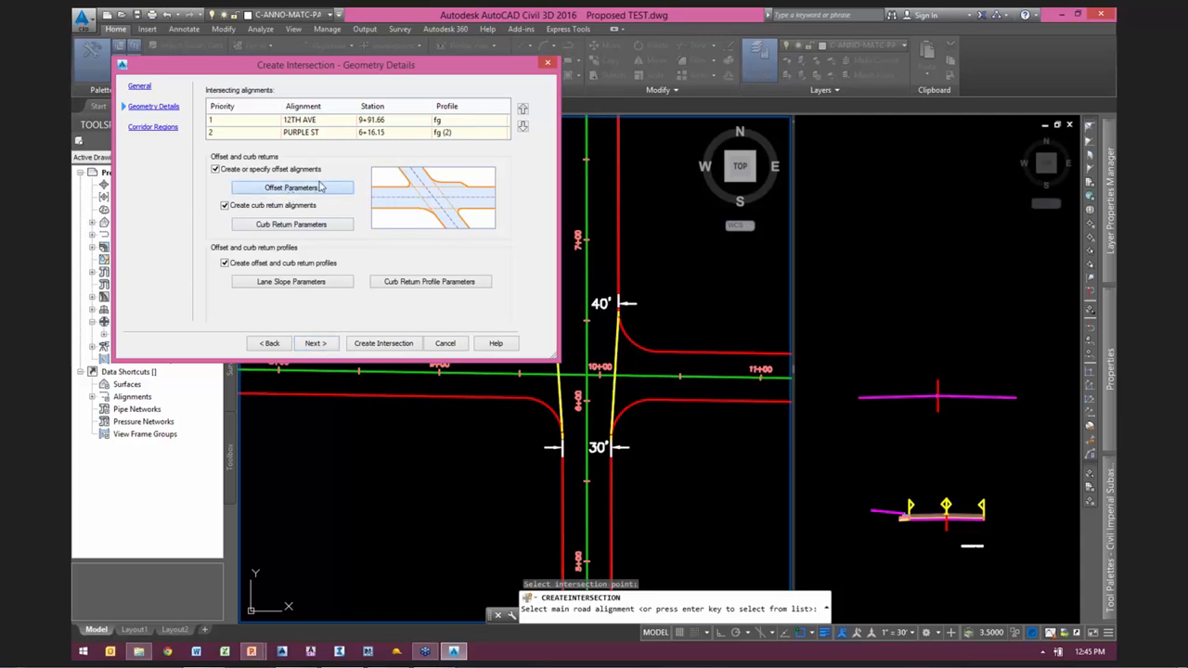
# Step: In the offset parameters, use the existing PURPLE ST-Left-15.00 alignment as the left offset of PURPLE ST, picking it in the drawing
pyautogui.click(319, 187)
pyautogui.moveTo(475, 177); pyautogui.dragTo(962, 124)
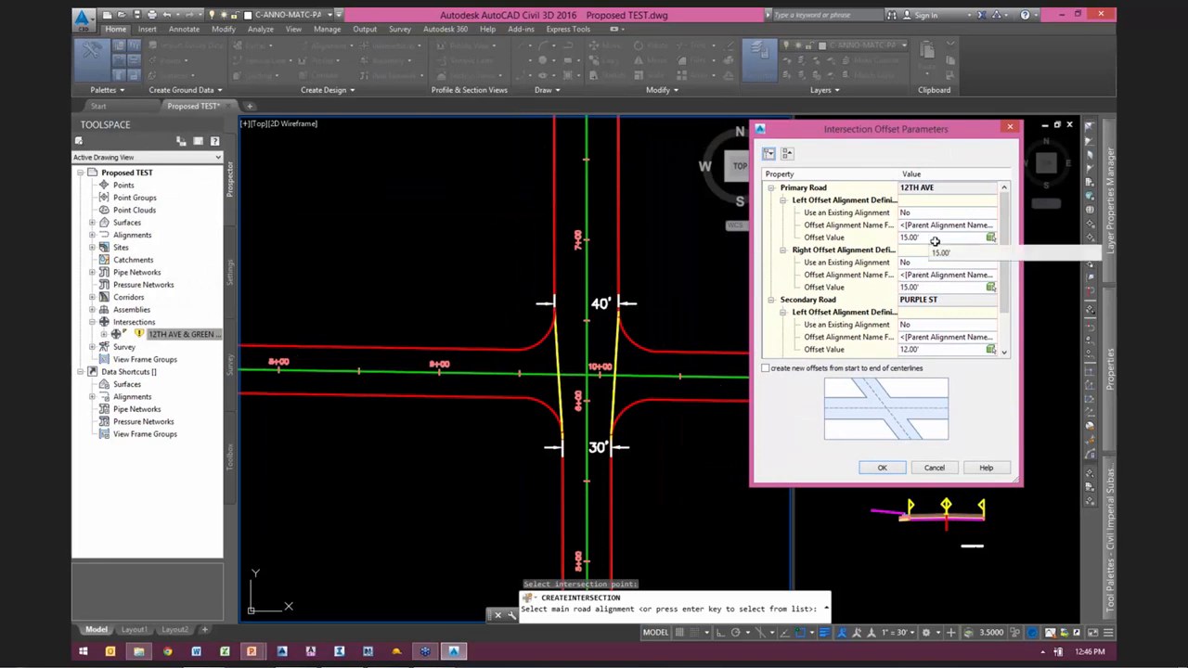
pyautogui.click(1005, 306)
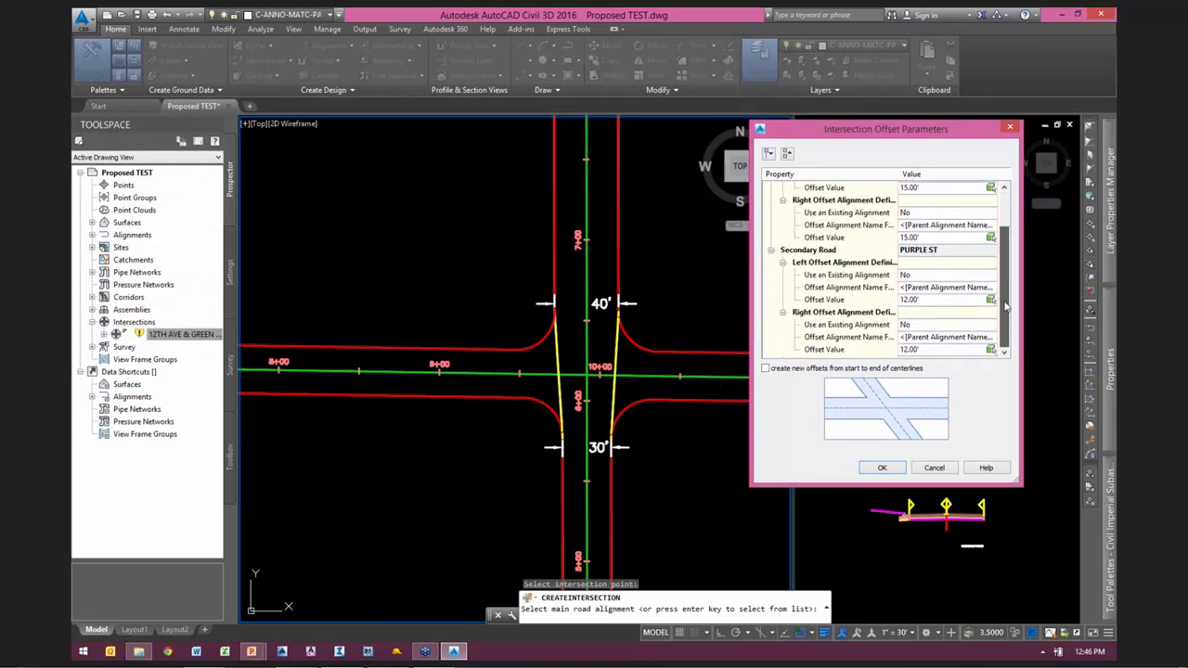
pyautogui.click(837, 275)
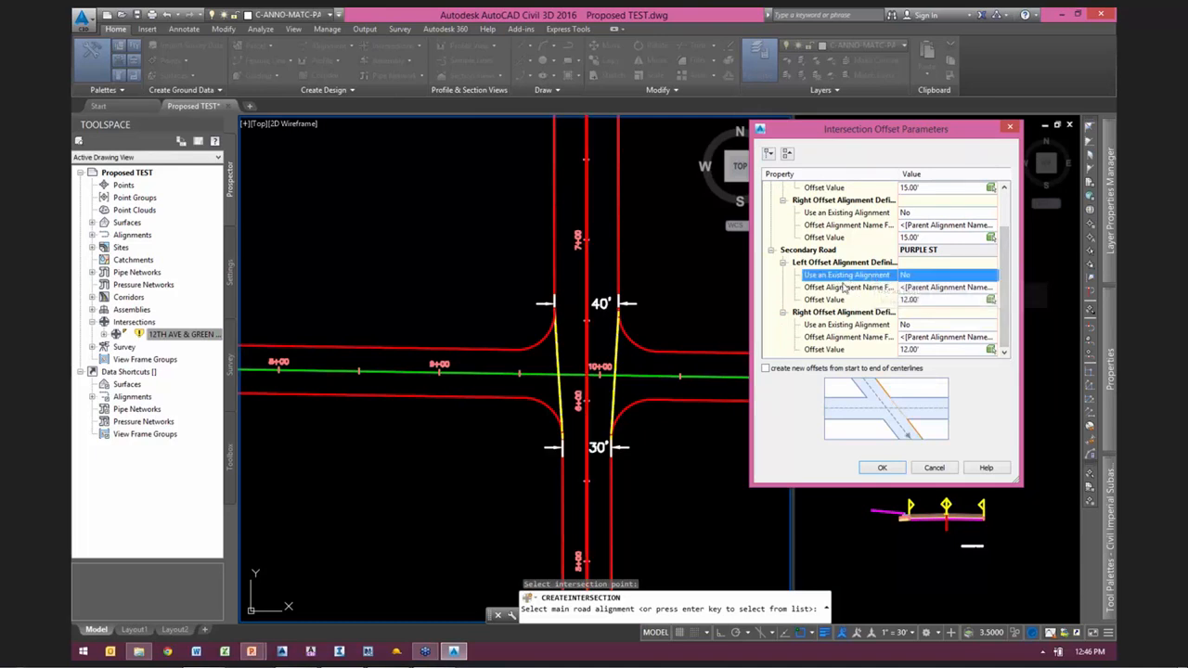
pyautogui.click(906, 277)
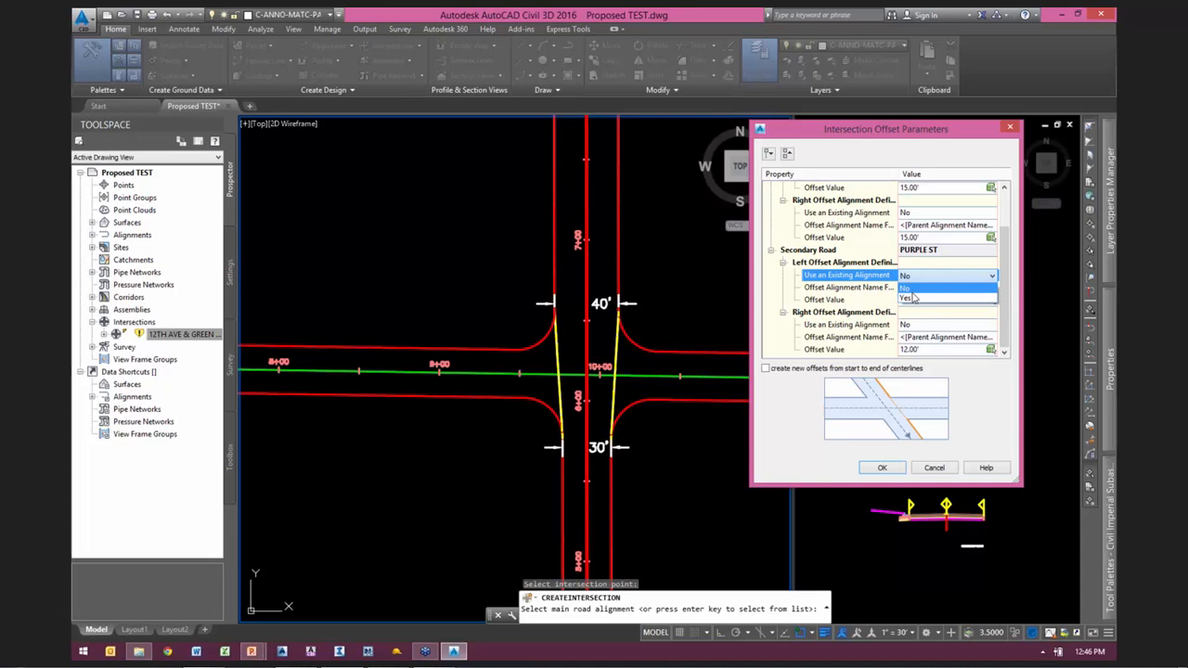
pyautogui.click(907, 298)
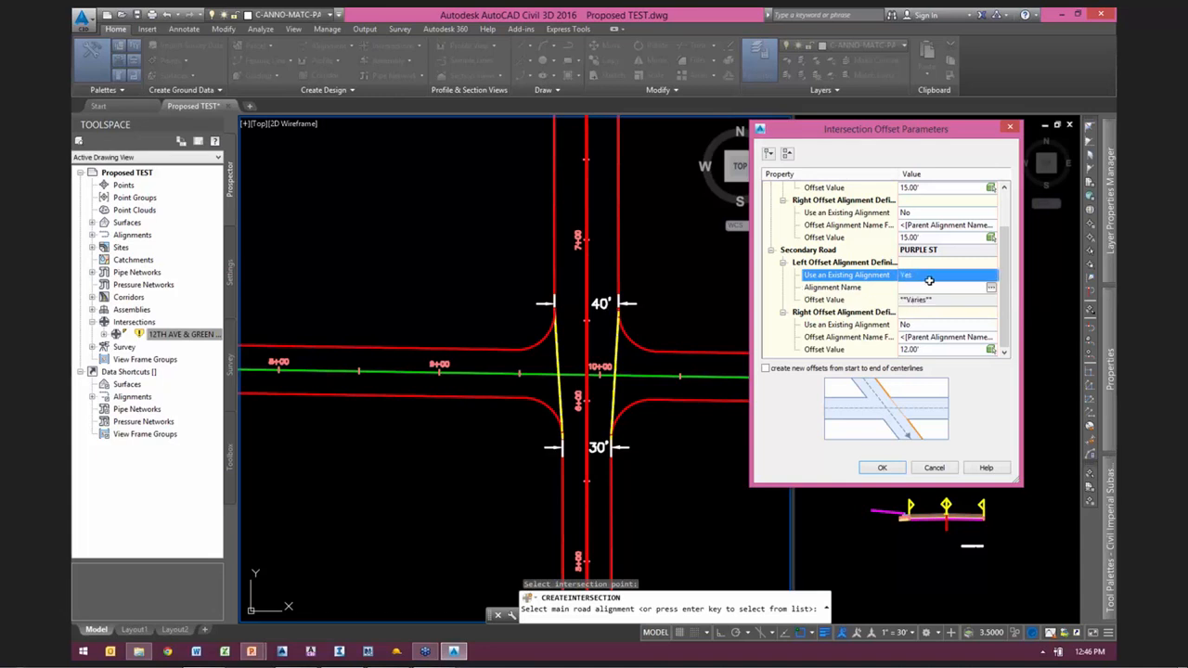
pyautogui.click(990, 288)
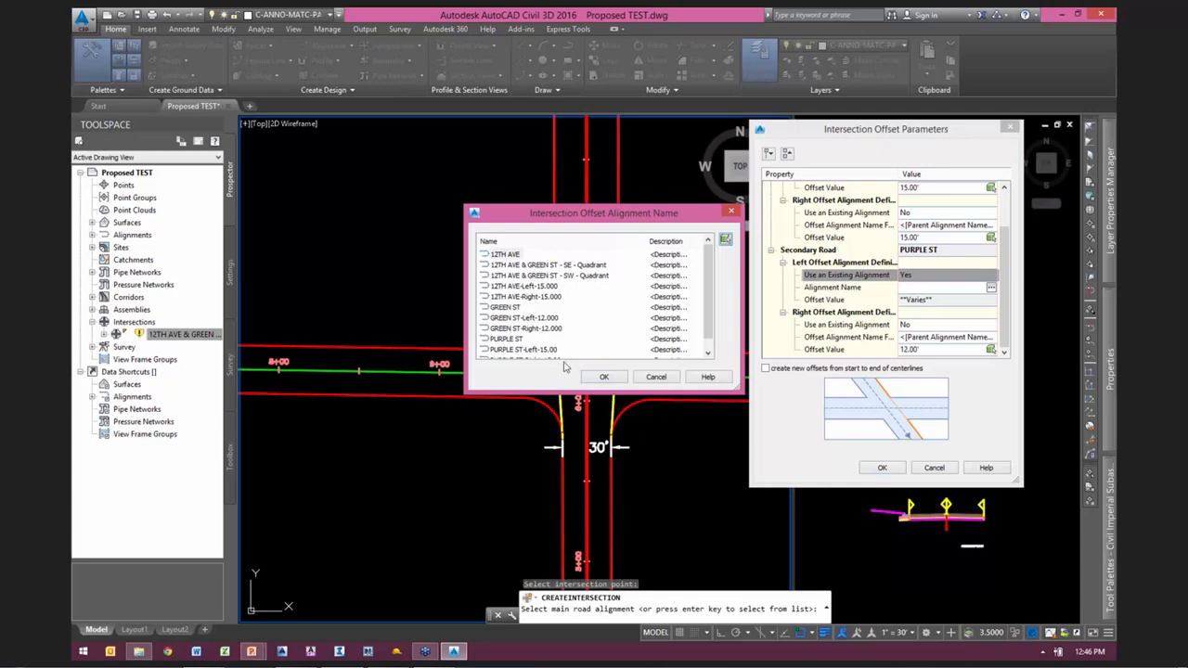
pyautogui.click(603, 375)
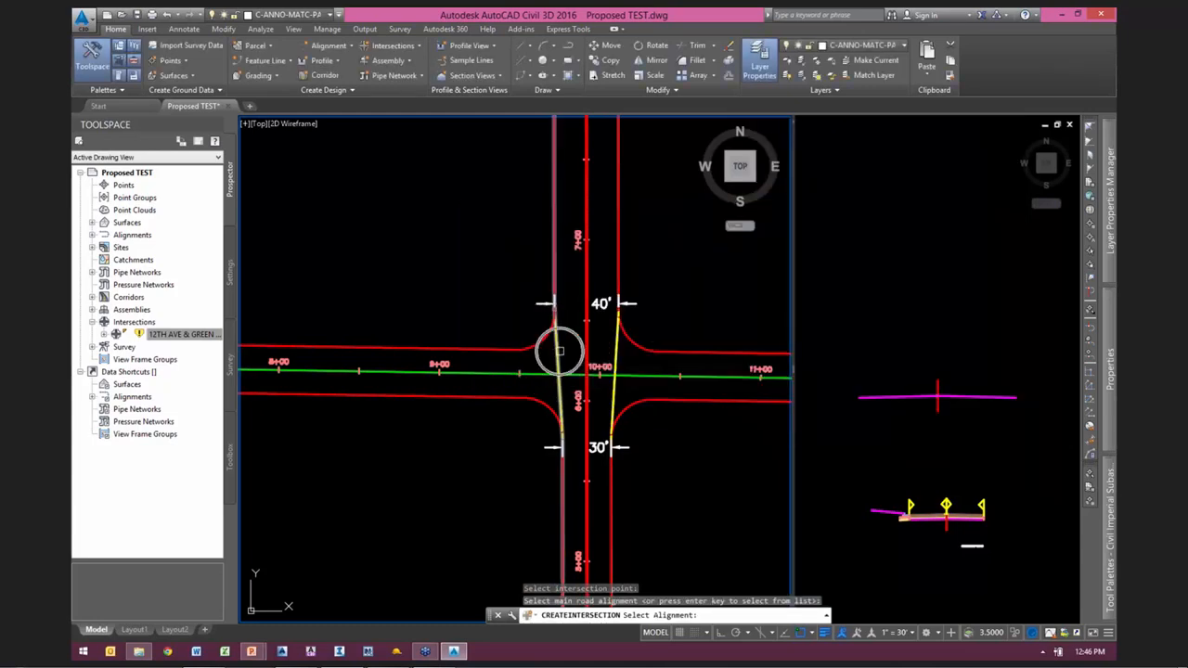
pyautogui.click(603, 376)
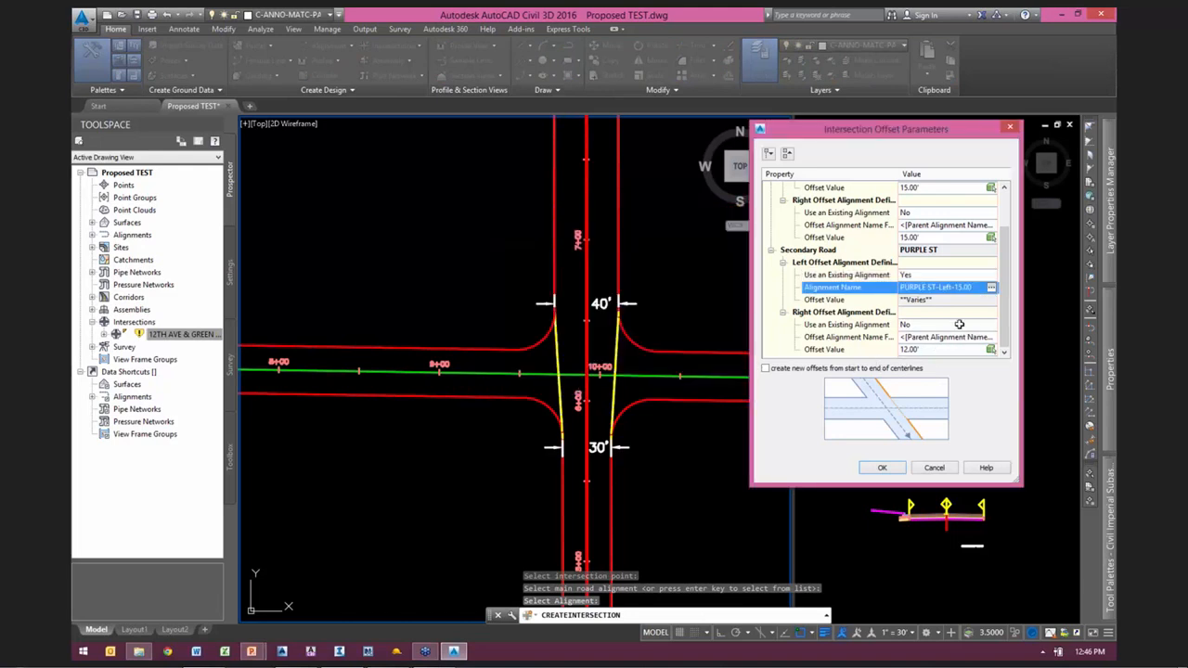
# Step: Use the existing PURPLE ST-Right-15.00 alignment as the right offset of PURPLE ST and accept the offset parameters
pyautogui.click(847, 324)
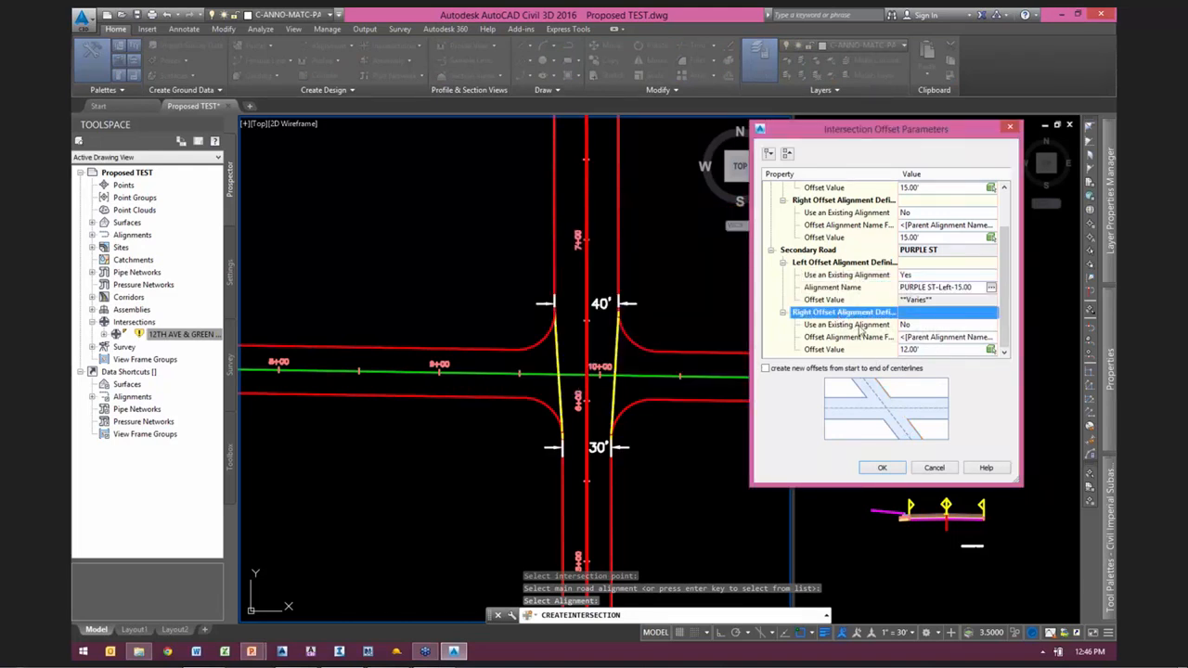
pyautogui.click(945, 325)
pyautogui.click(907, 349)
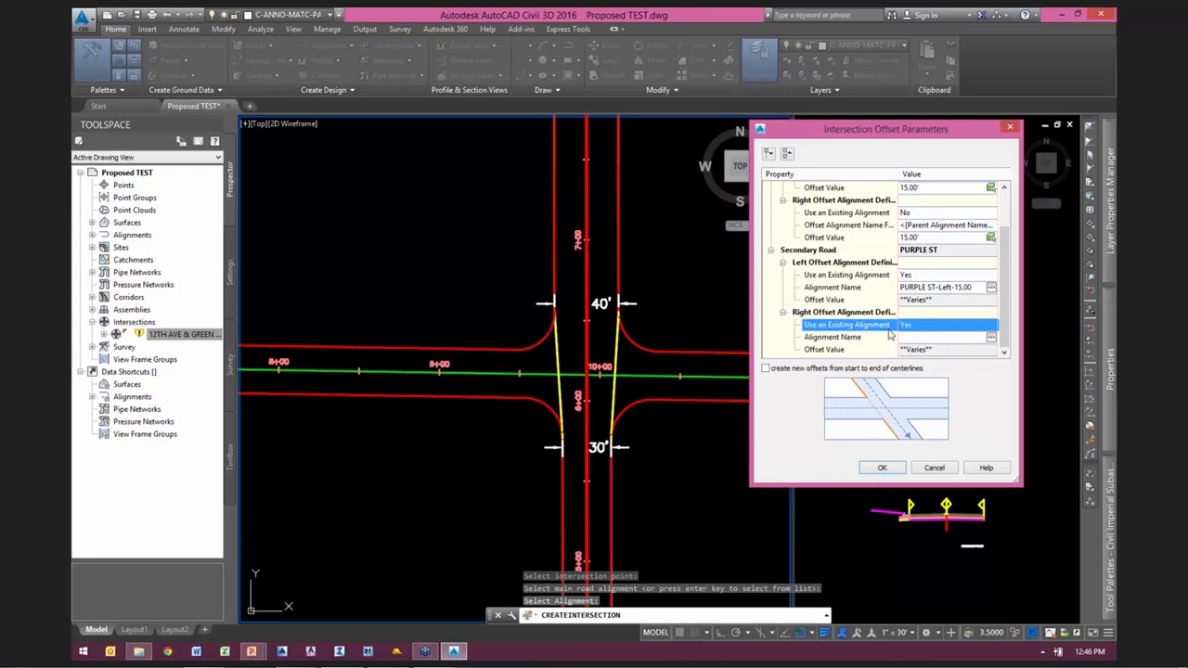
pyautogui.click(991, 337)
pyautogui.click(724, 241)
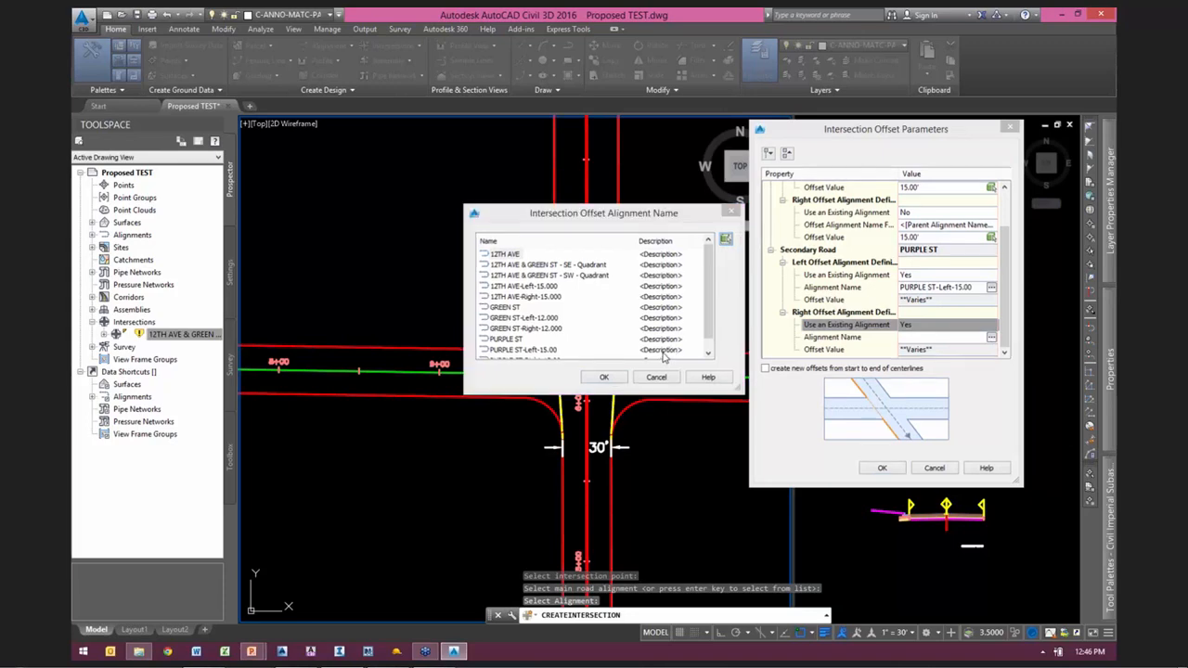
pyautogui.click(617, 341)
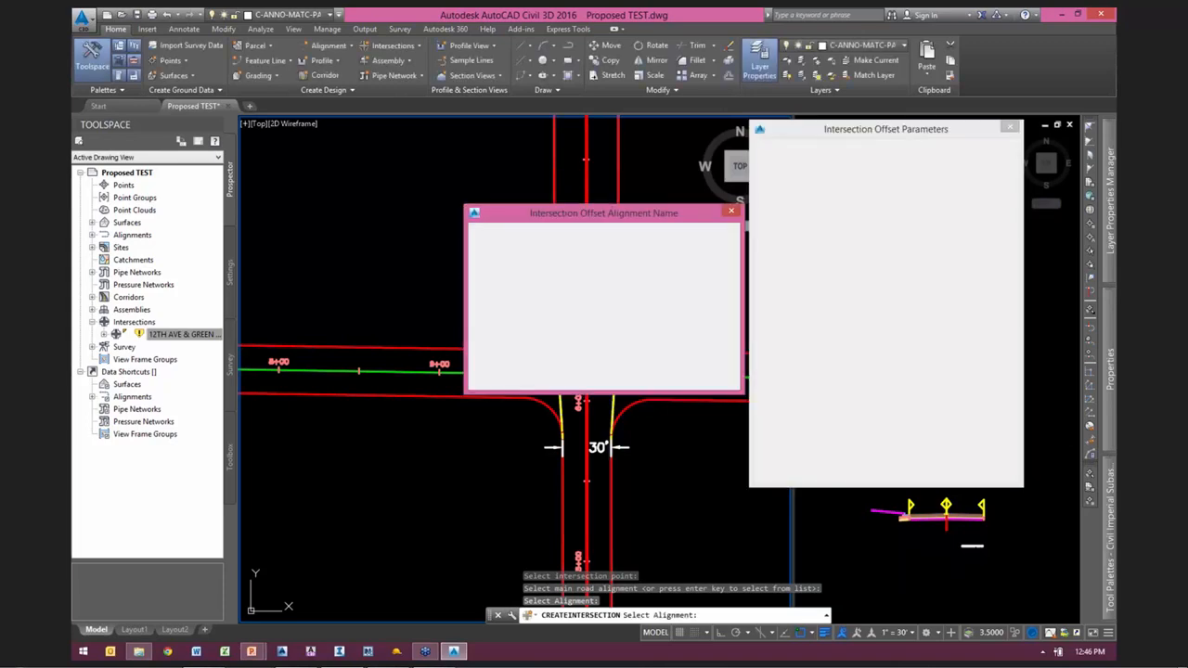
pyautogui.click(605, 377)
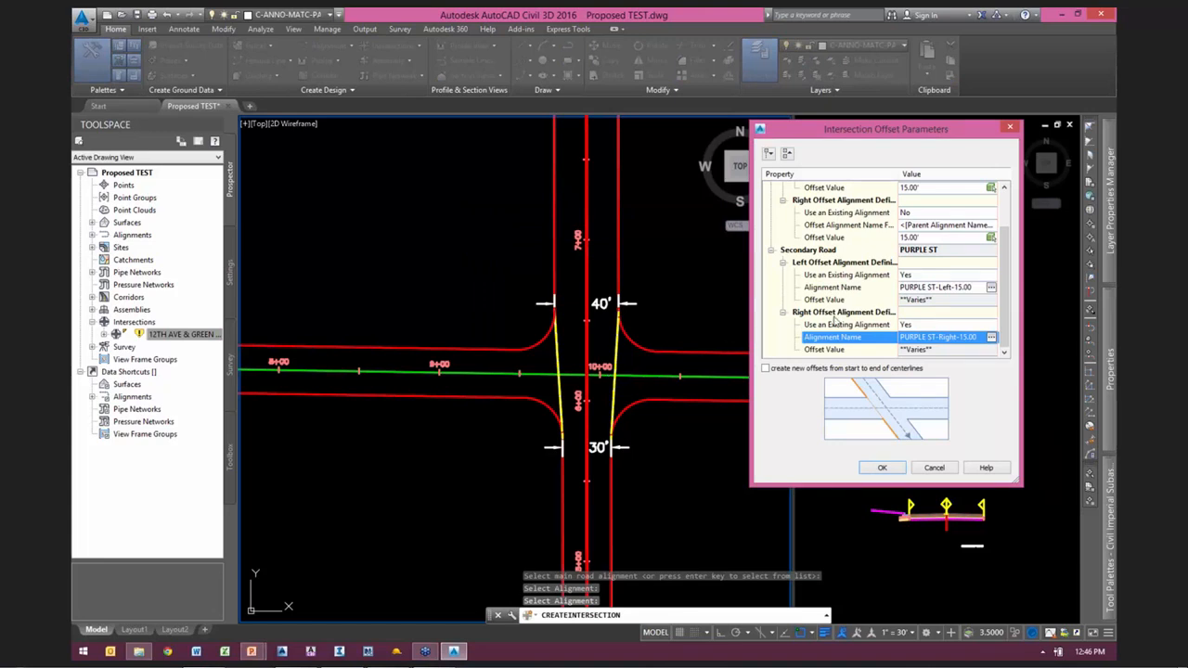
pyautogui.moveTo(869, 139)
pyautogui.mouseDown()
pyautogui.moveTo(851, 144)
pyautogui.moveTo(865, 142)
pyautogui.mouseUp()
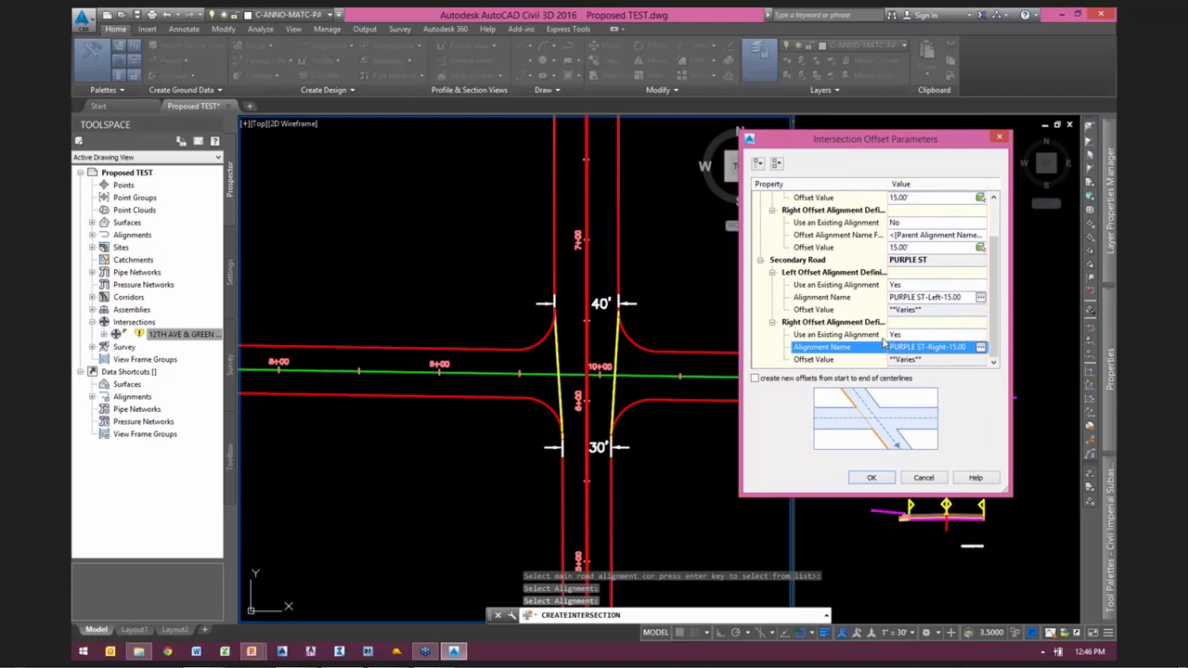
pyautogui.click(872, 479)
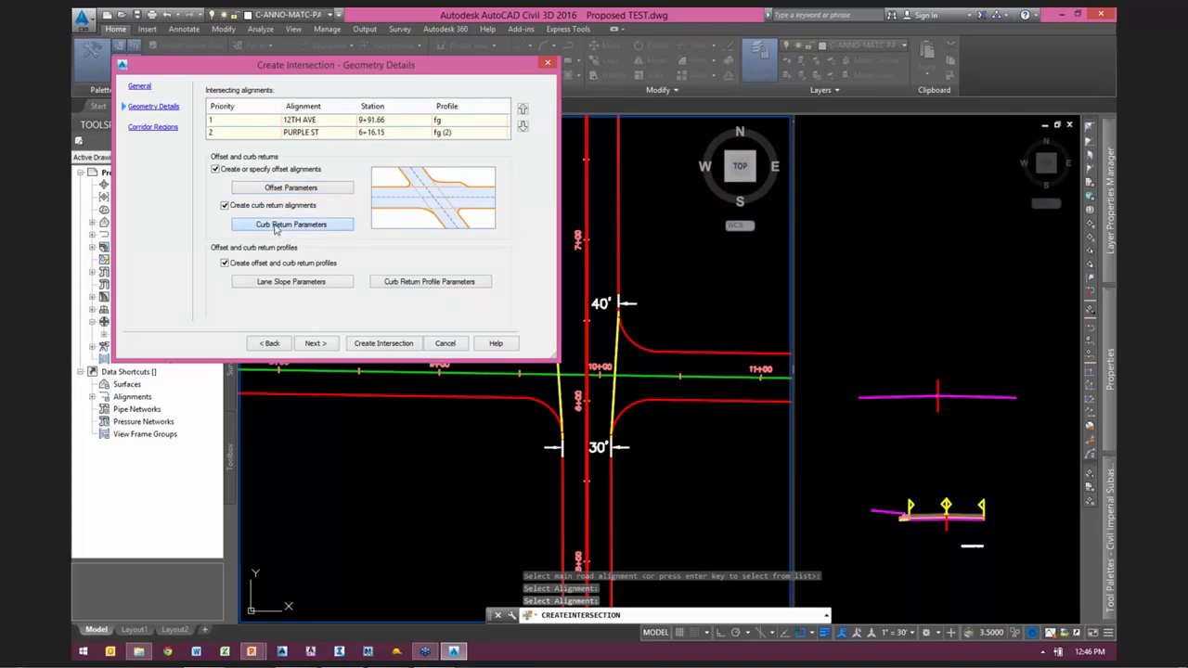
# Step: Review the curb return parameters and the 12TH AVE edge cross falls in the lane slope parameters, keeping their defaults
pyautogui.click(290, 226)
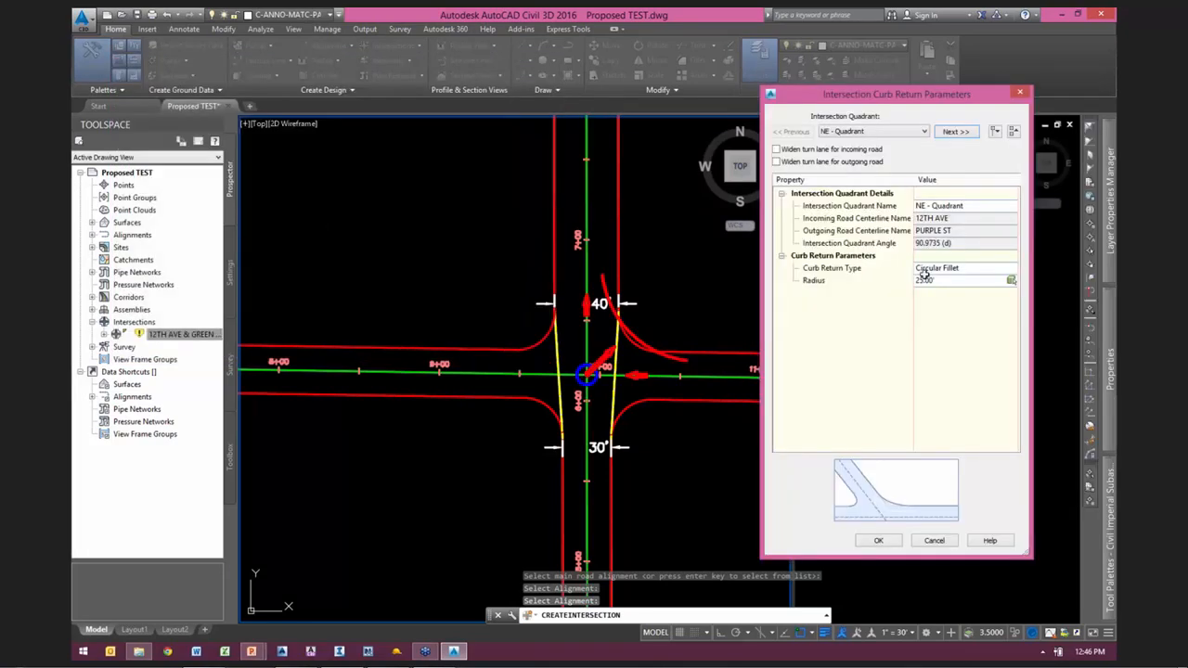
pyautogui.click(877, 541)
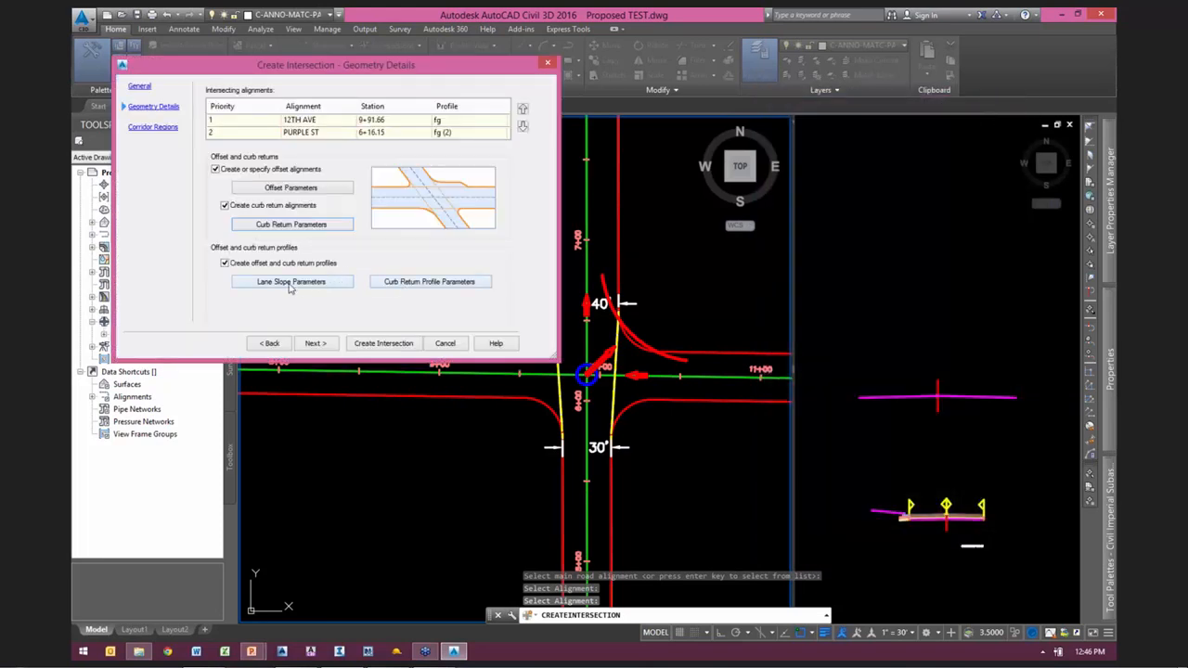
pyautogui.click(289, 284)
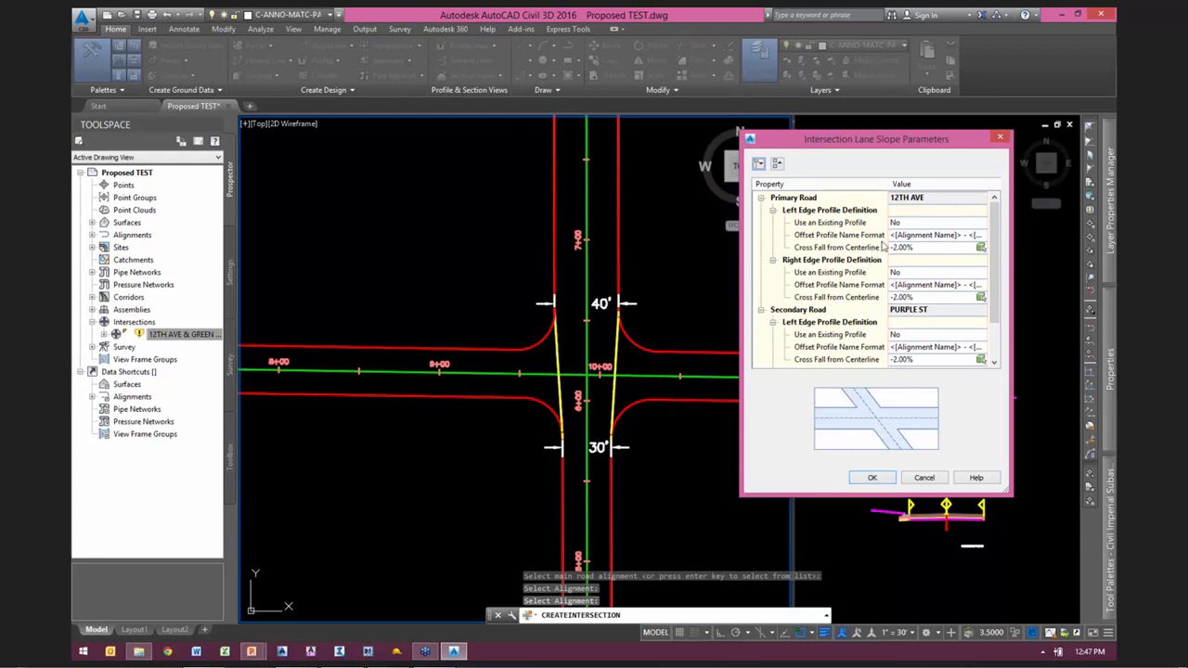
pyautogui.click(878, 248)
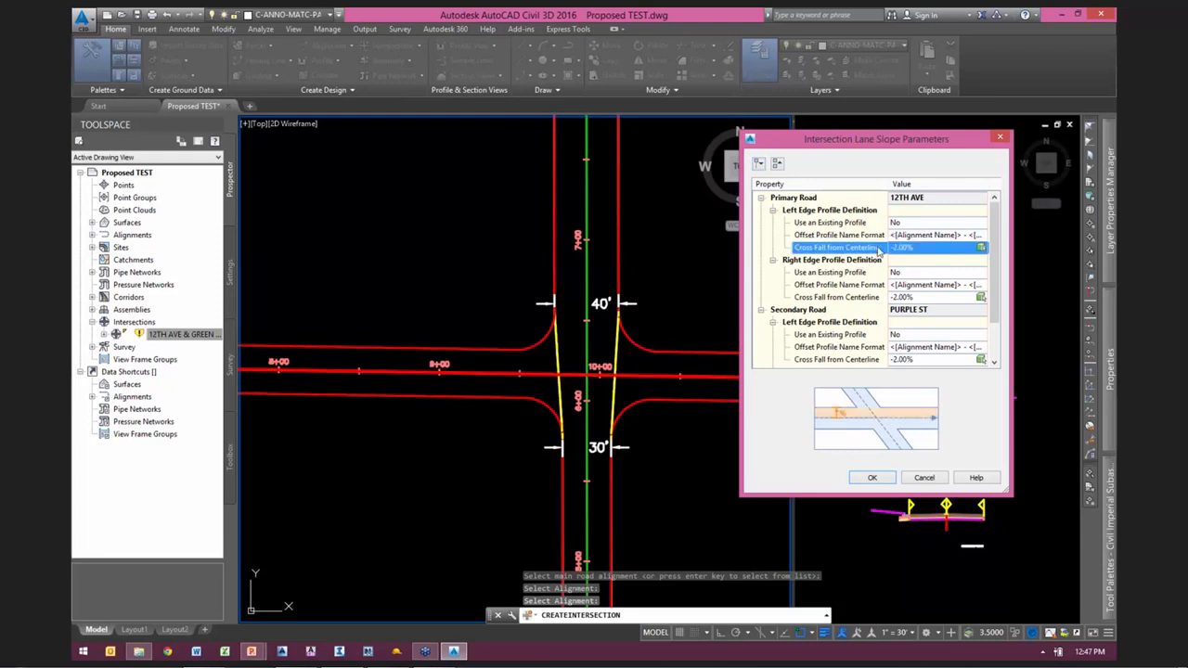
pyautogui.click(840, 297)
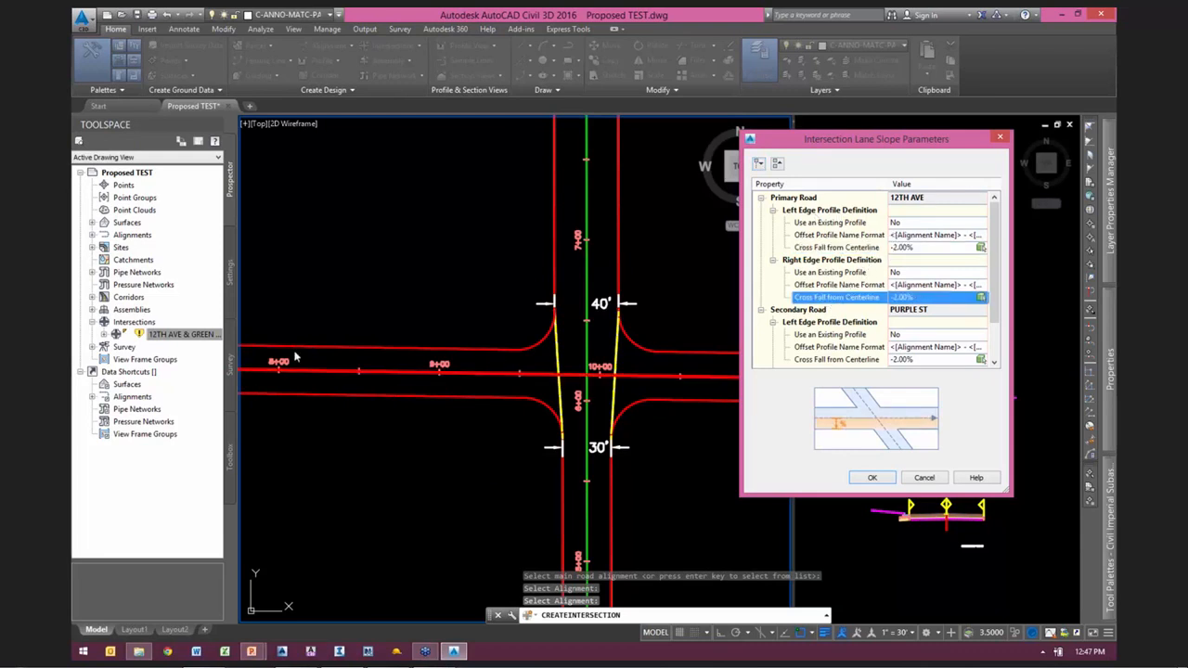
# Step: In the lane slope parameters, use the existing profile setup Surface - (13) - Surface (6) for the left edge of PURPLE ST
pyautogui.scroll(-2, 993, 288)
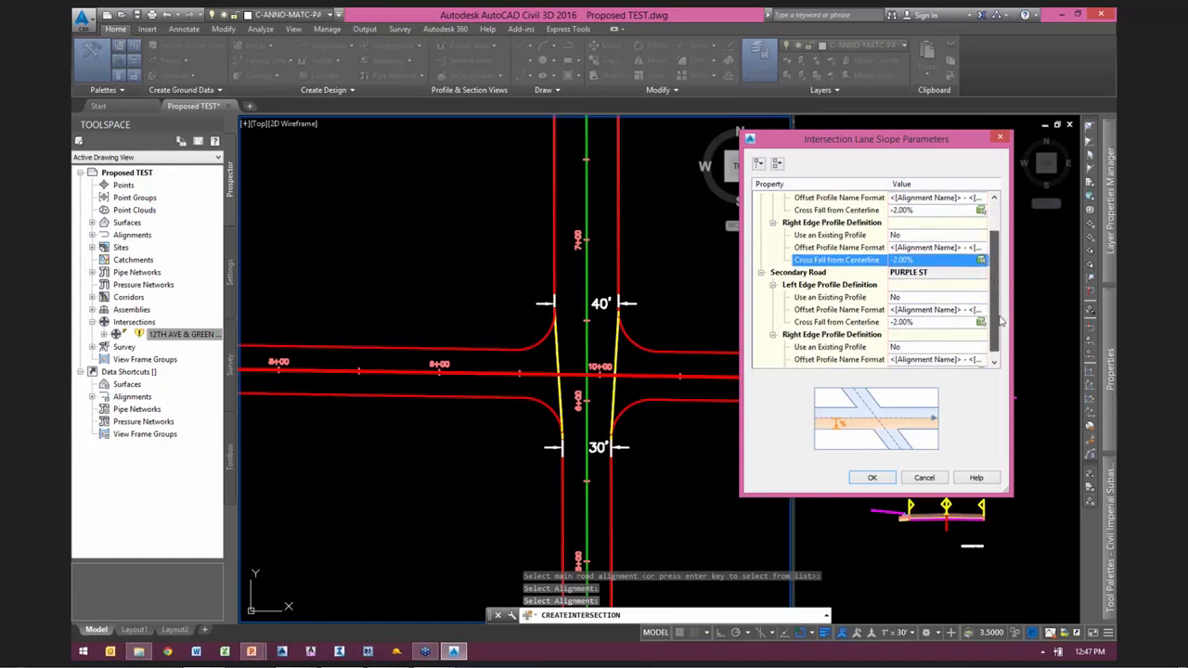
pyautogui.click(836, 285)
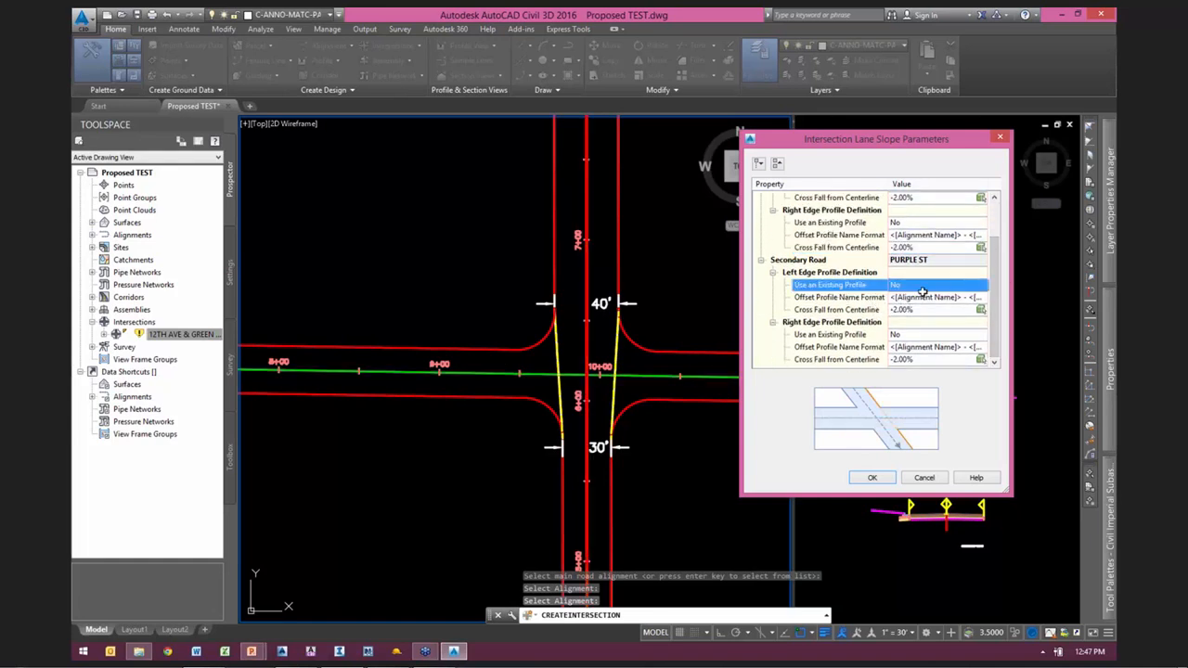
pyautogui.click(935, 285)
pyautogui.click(913, 307)
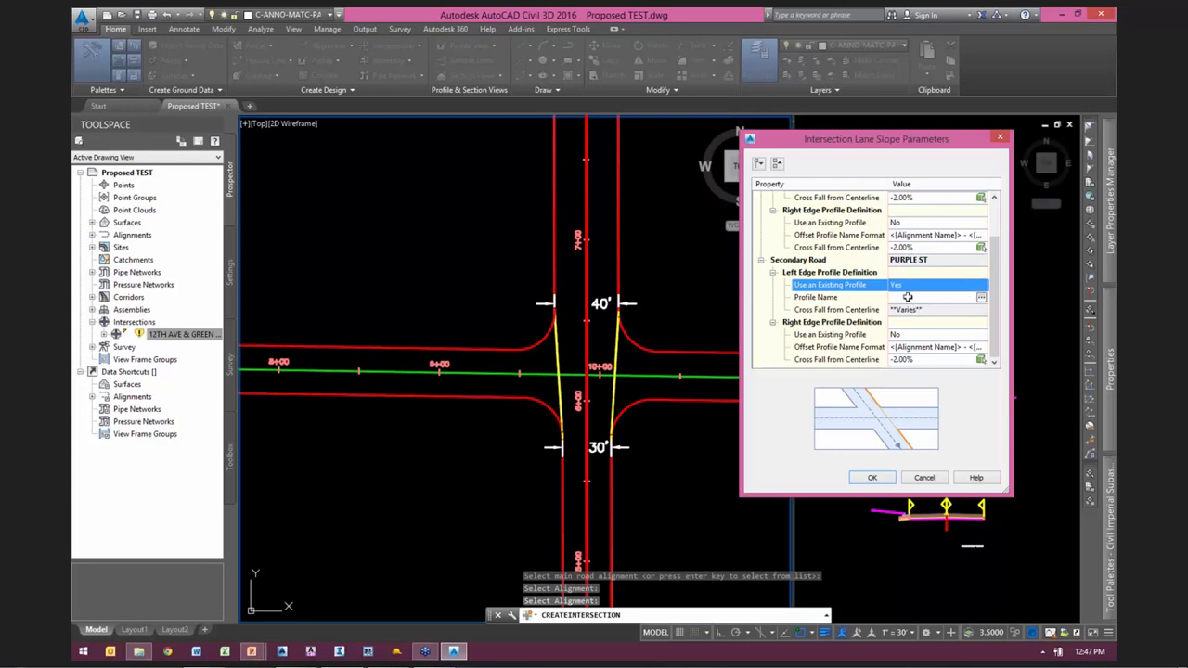
pyautogui.click(981, 298)
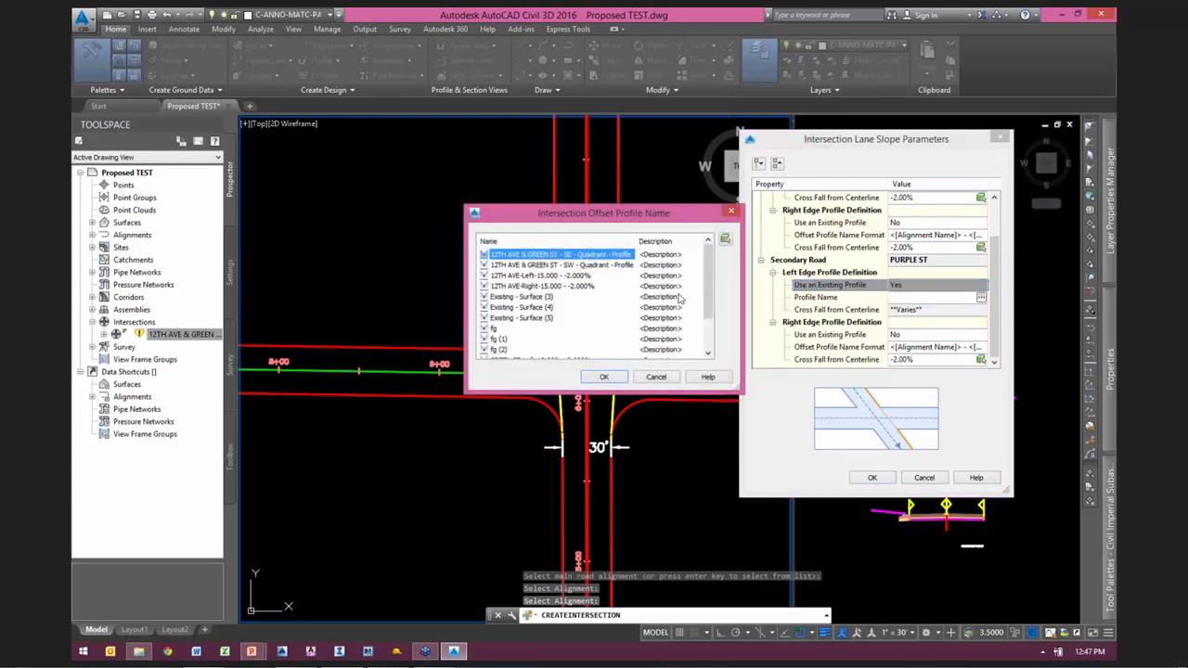
pyautogui.moveTo(708, 287); pyautogui.dragTo(714, 322)
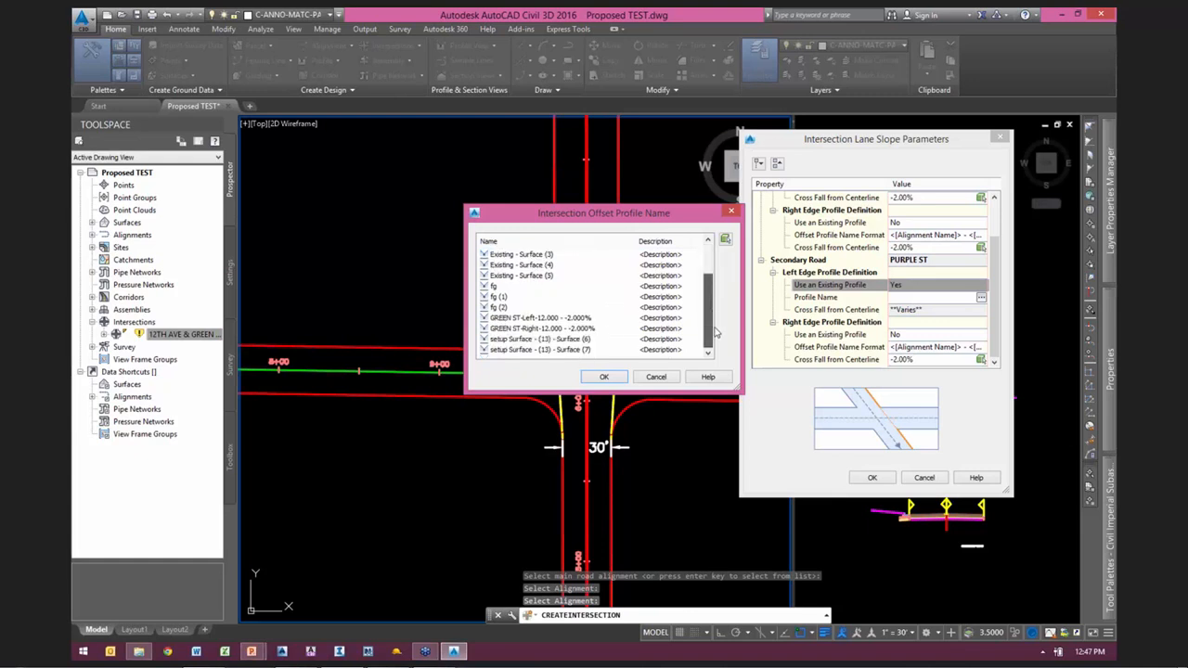
pyautogui.click(529, 339)
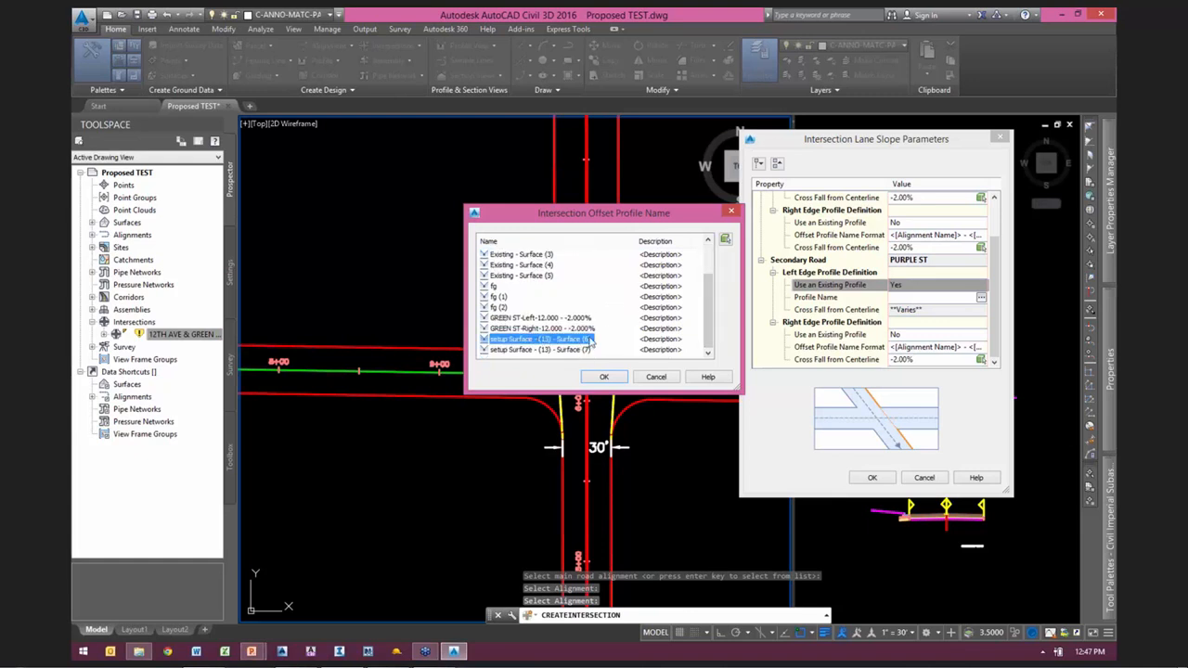
pyautogui.moveTo(594, 226); pyautogui.dragTo(363, 170)
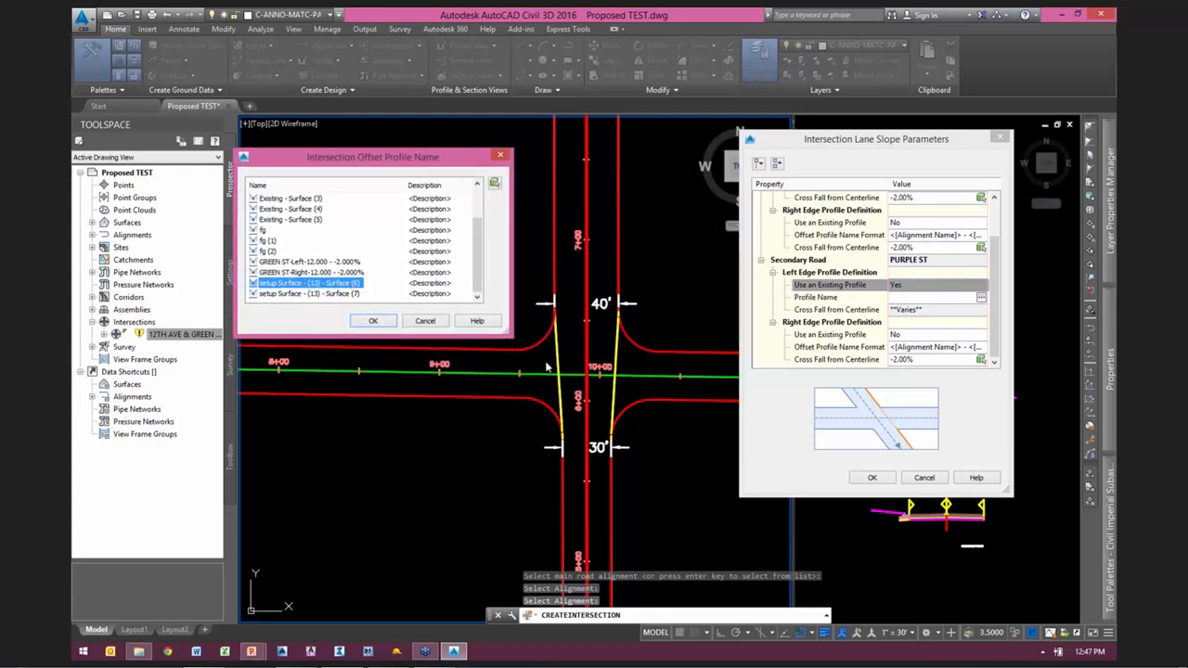
pyautogui.click(373, 321)
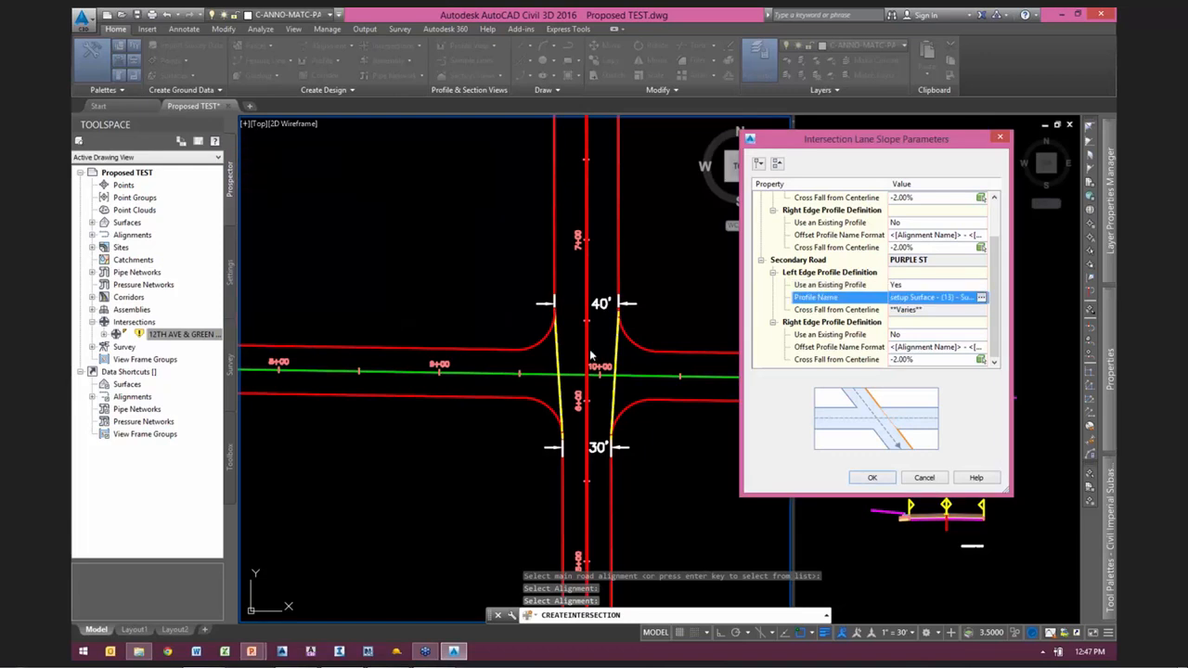
# Step: Use the existing profile setup Surface - (13) - Surface (7) for the right edge of PURPLE ST and accept the lane slope parameters
pyautogui.click(941, 334)
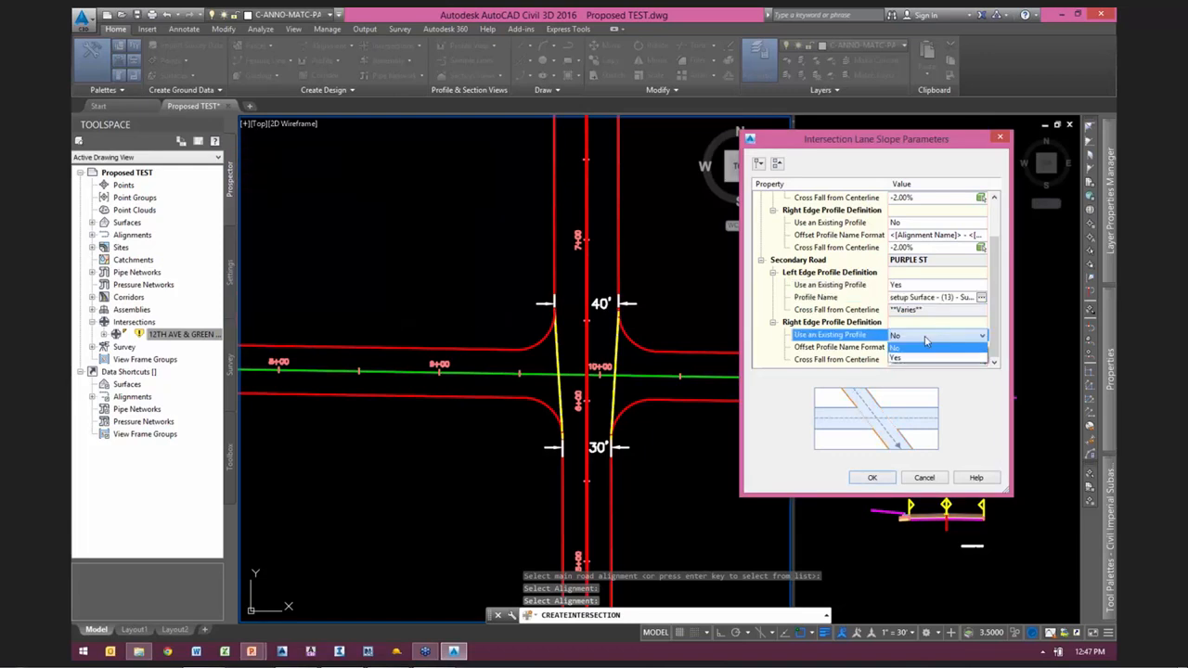
pyautogui.click(910, 361)
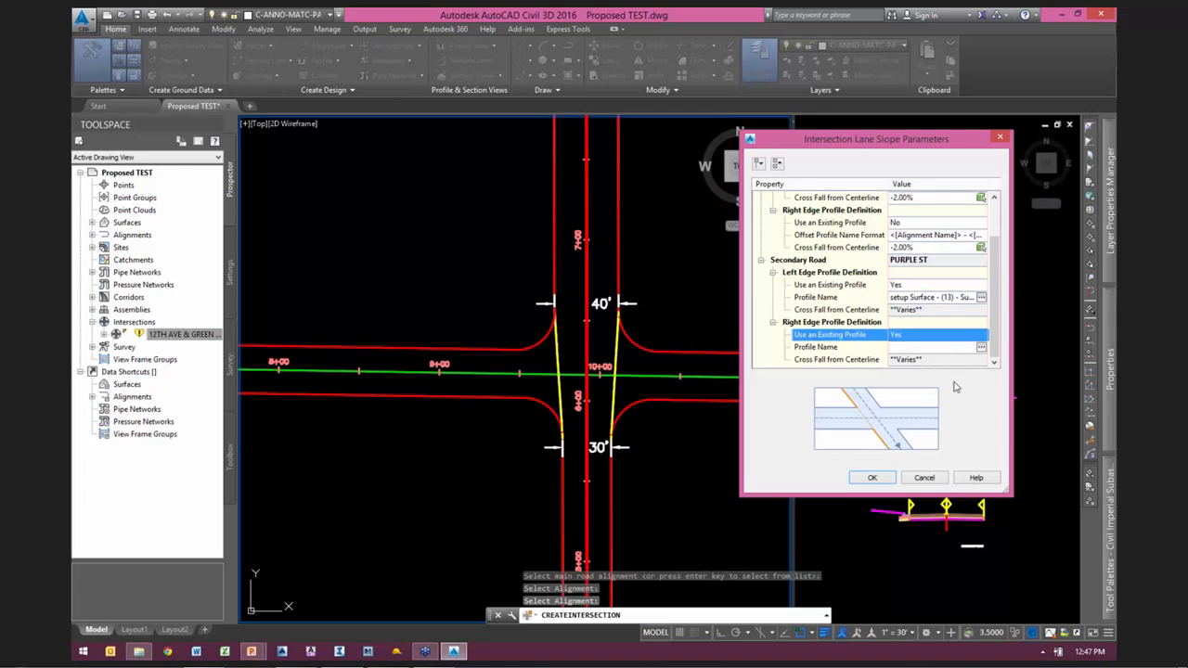
pyautogui.click(981, 348)
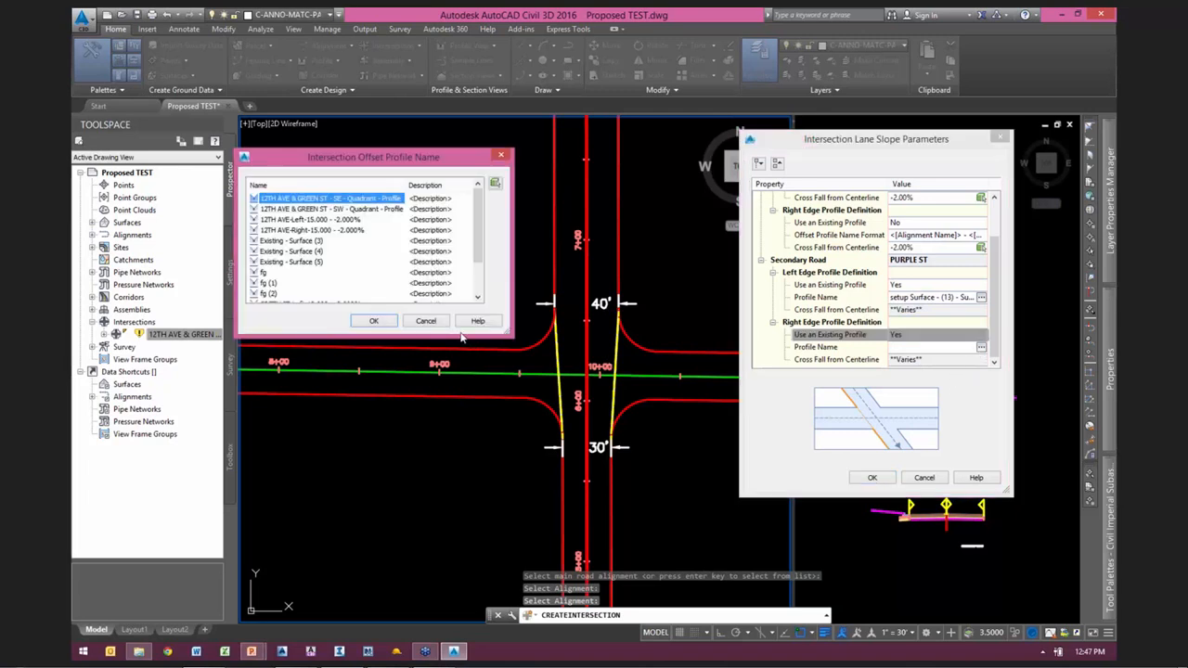
pyautogui.scroll(-2, 477, 249)
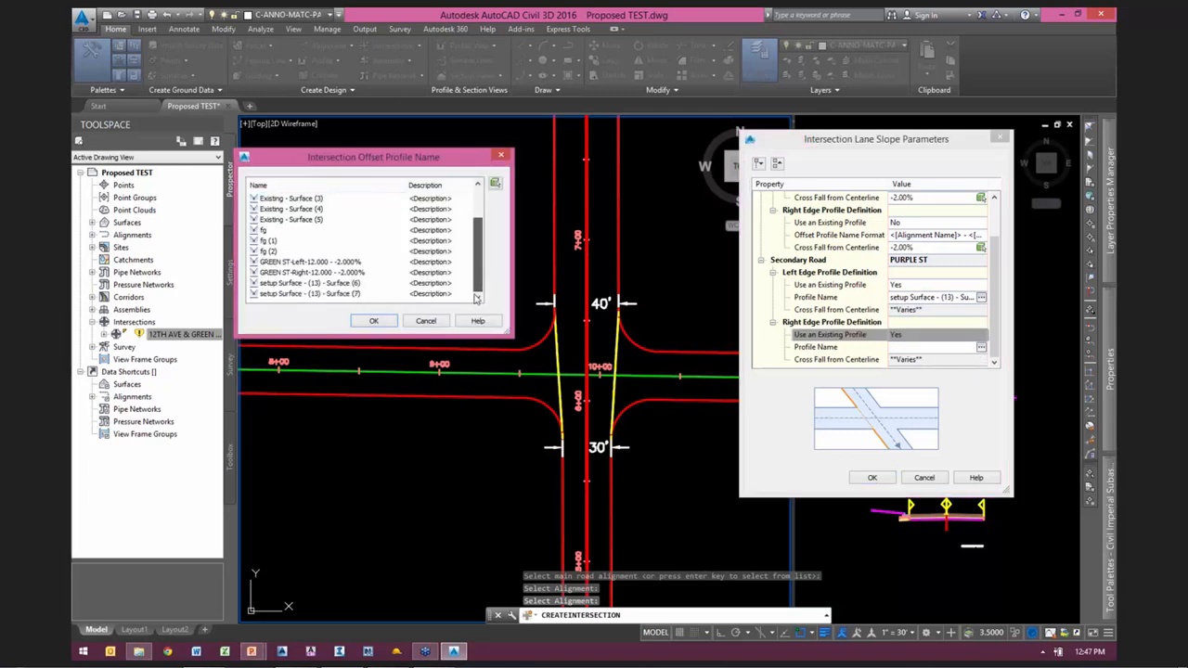
pyautogui.click(346, 293)
pyautogui.click(371, 320)
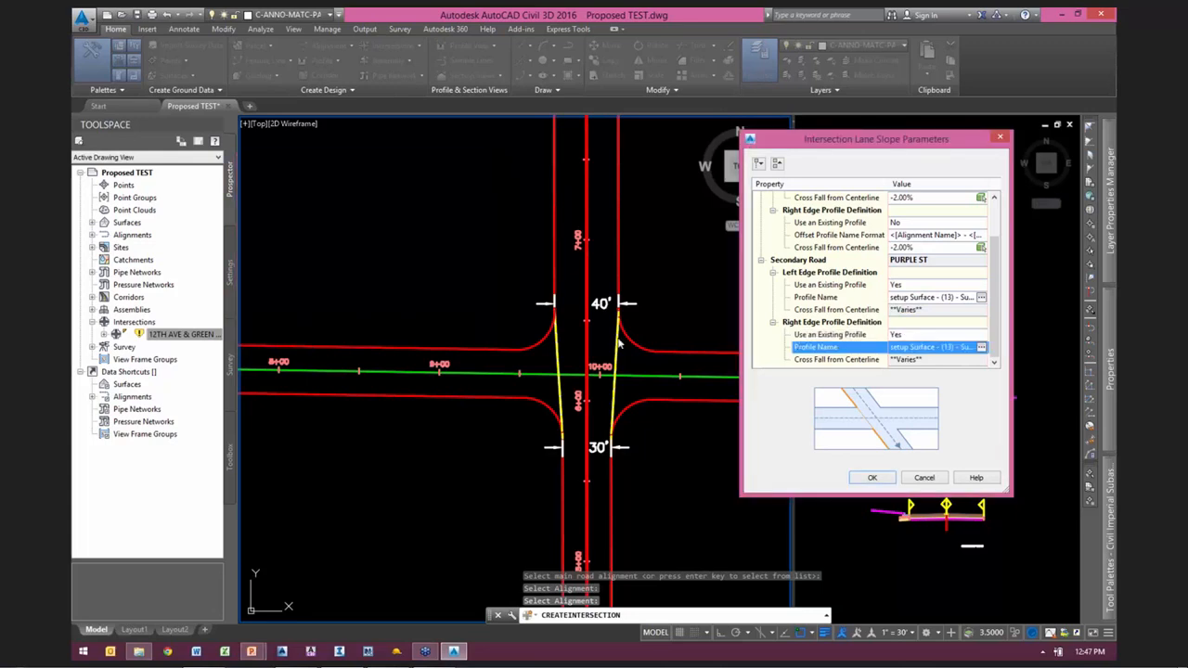
pyautogui.click(871, 476)
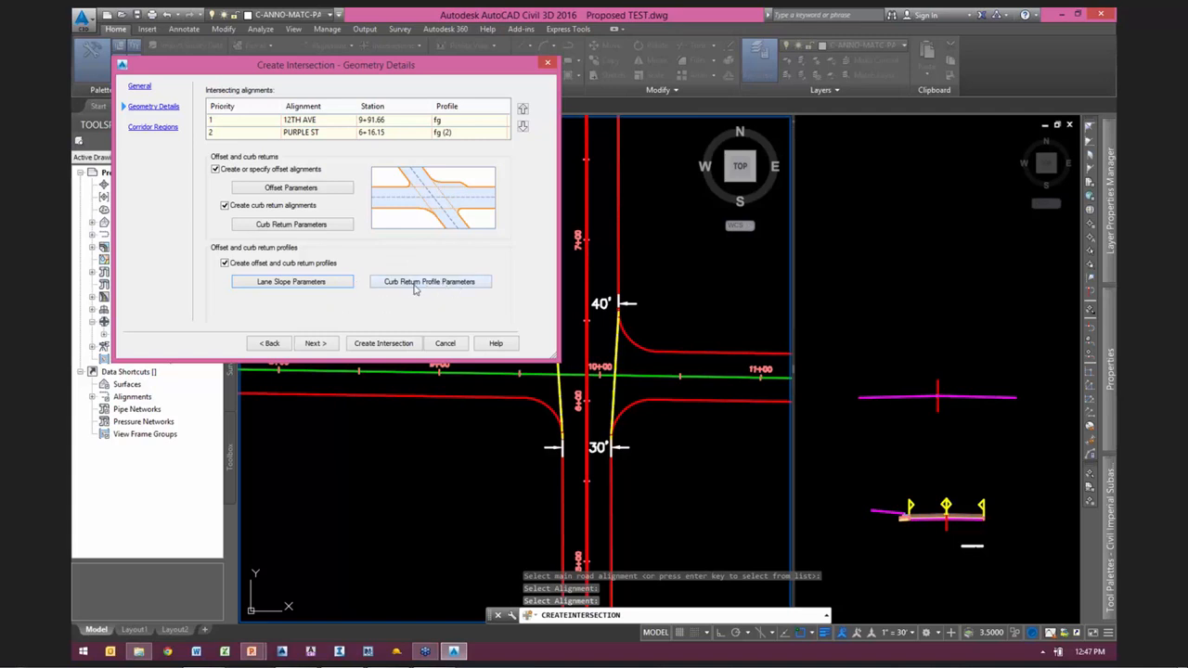
# Step: In the corridor regions, enable corridor creation in the intersection area and add it to the existing Corridor - (1)
pyautogui.click(316, 343)
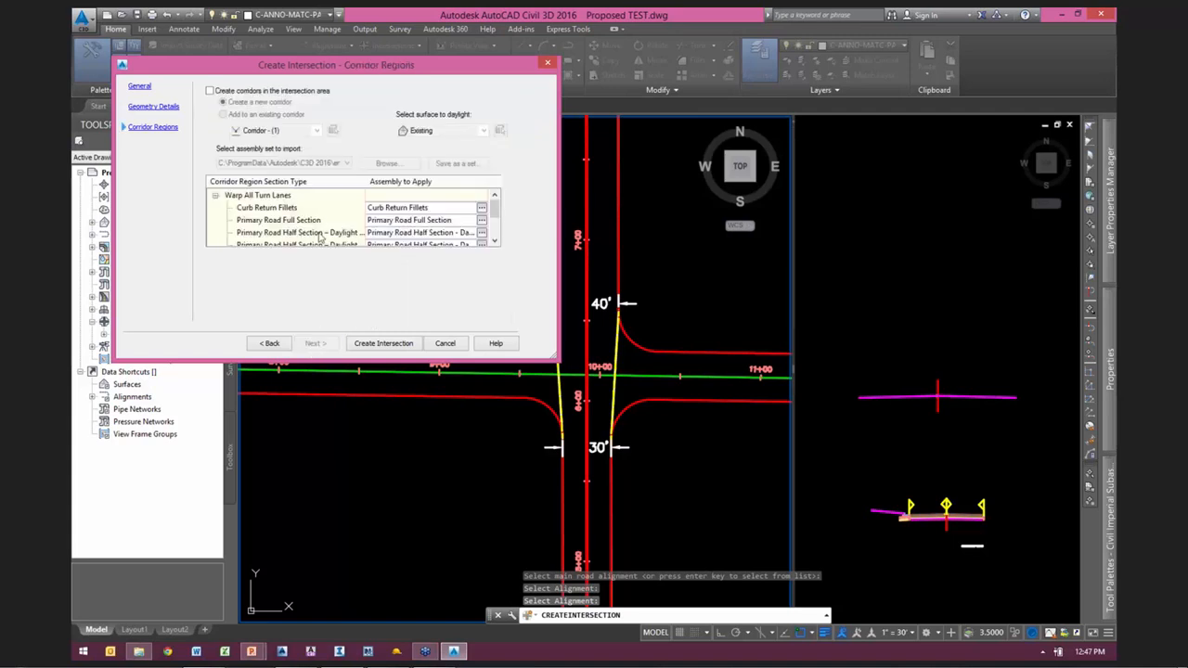
pyautogui.click(256, 91)
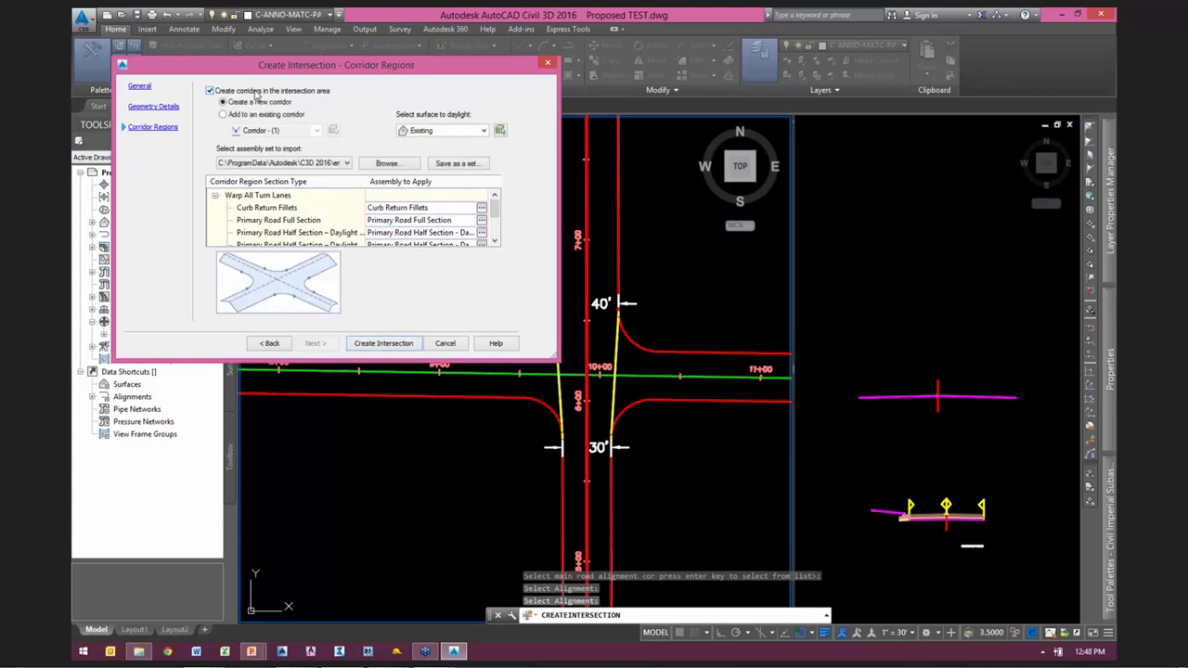
pyautogui.click(264, 115)
pyautogui.click(284, 131)
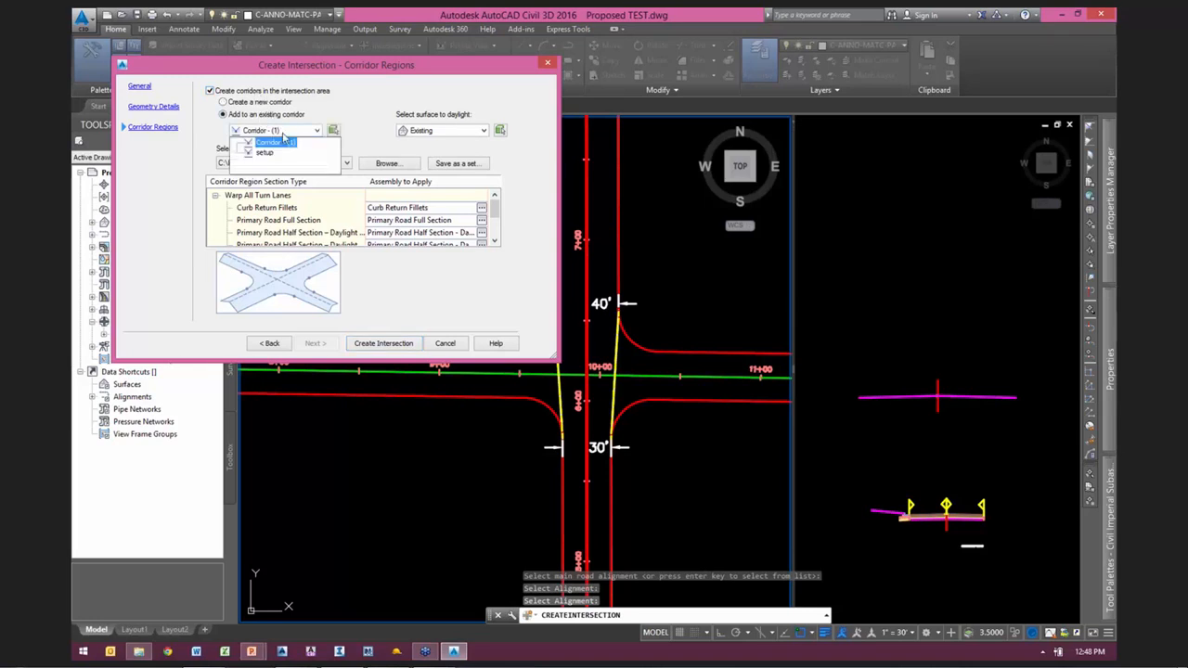
pyautogui.click(273, 143)
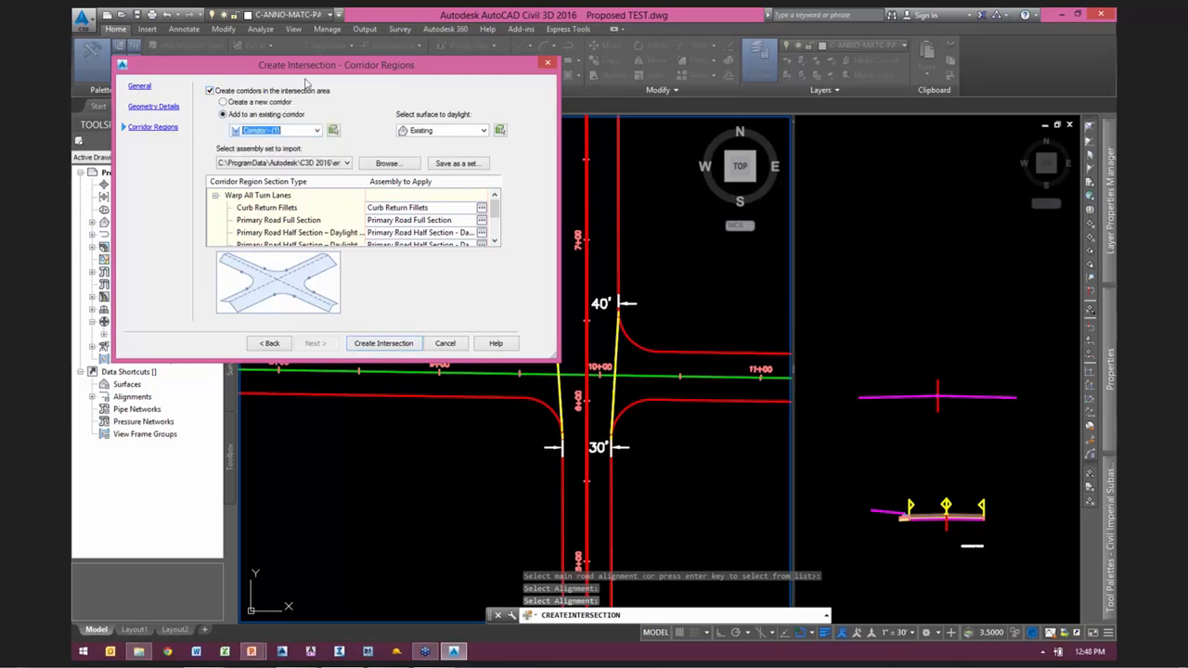
# Step: Enlarge the corridor regions window to show all assembly assignments and create the intersection
pyautogui.moveTo(361, 65); pyautogui.dragTo(839, 52)
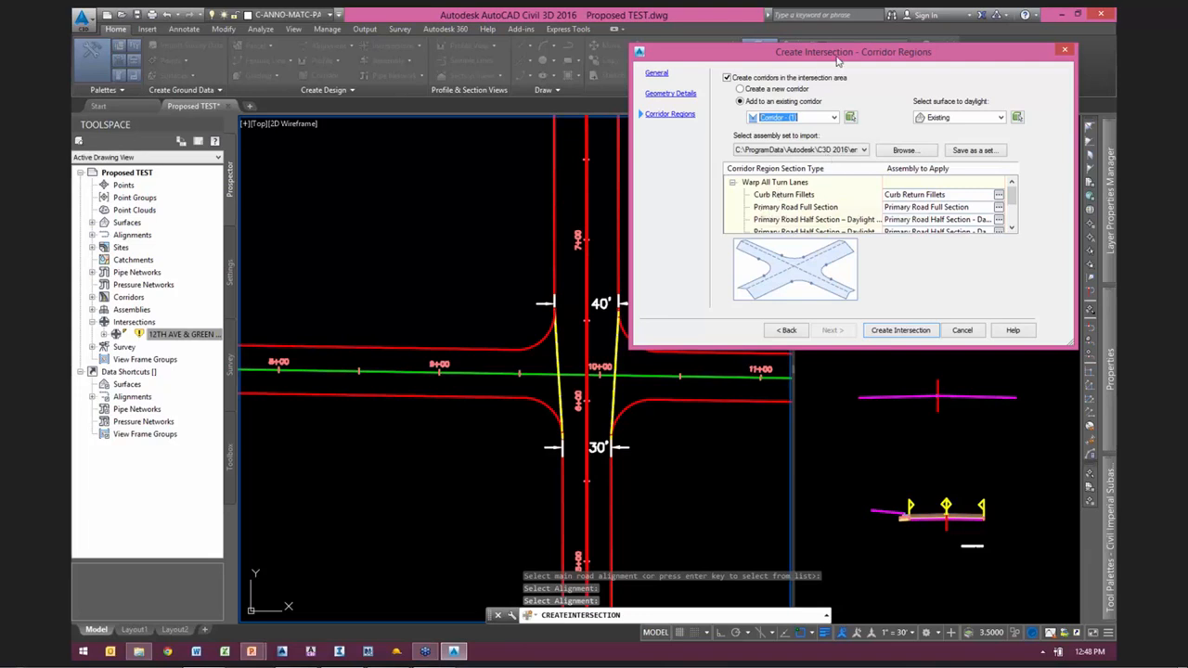
pyautogui.moveTo(841, 54); pyautogui.dragTo(831, 42)
pyautogui.moveTo(1058, 331); pyautogui.dragTo(1059, 422)
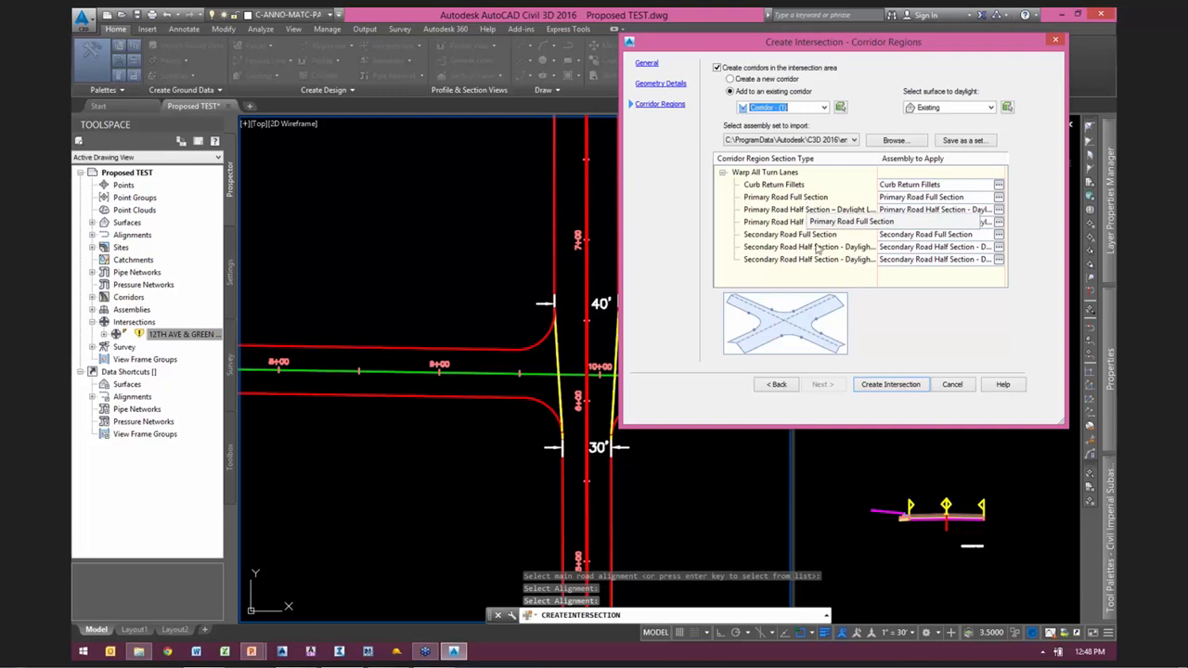
pyautogui.click(889, 385)
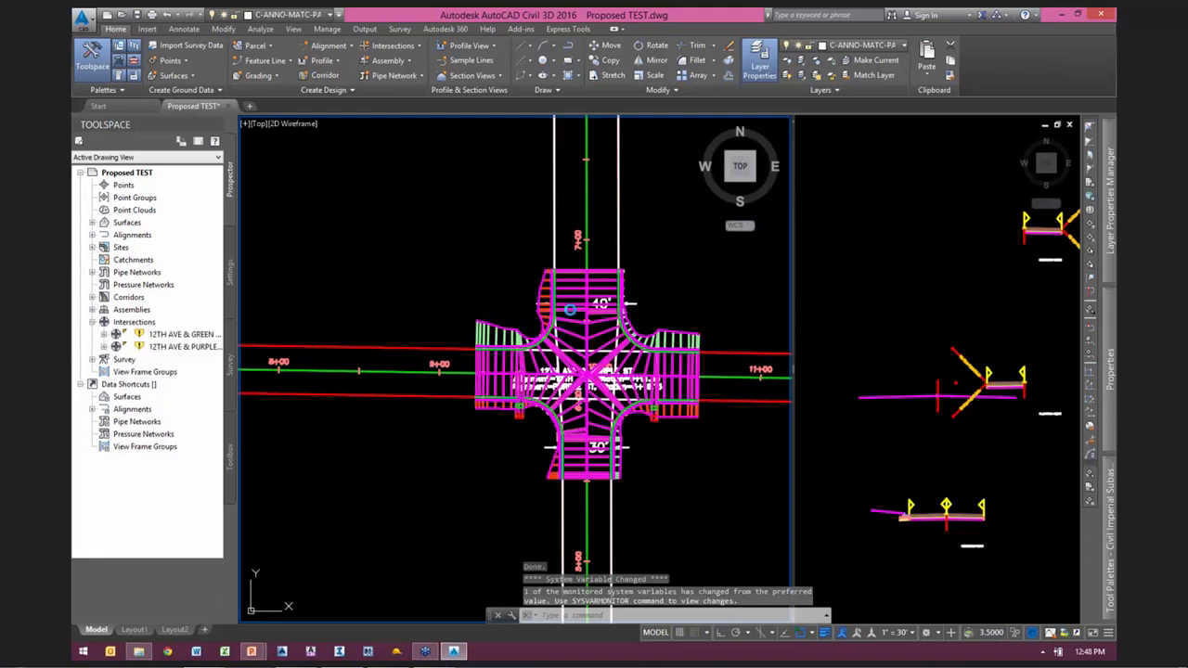
# Step: Move the assembly that overlaps the newly imported ones to the clear space above them
pyautogui.scroll(-3, 677, 276)
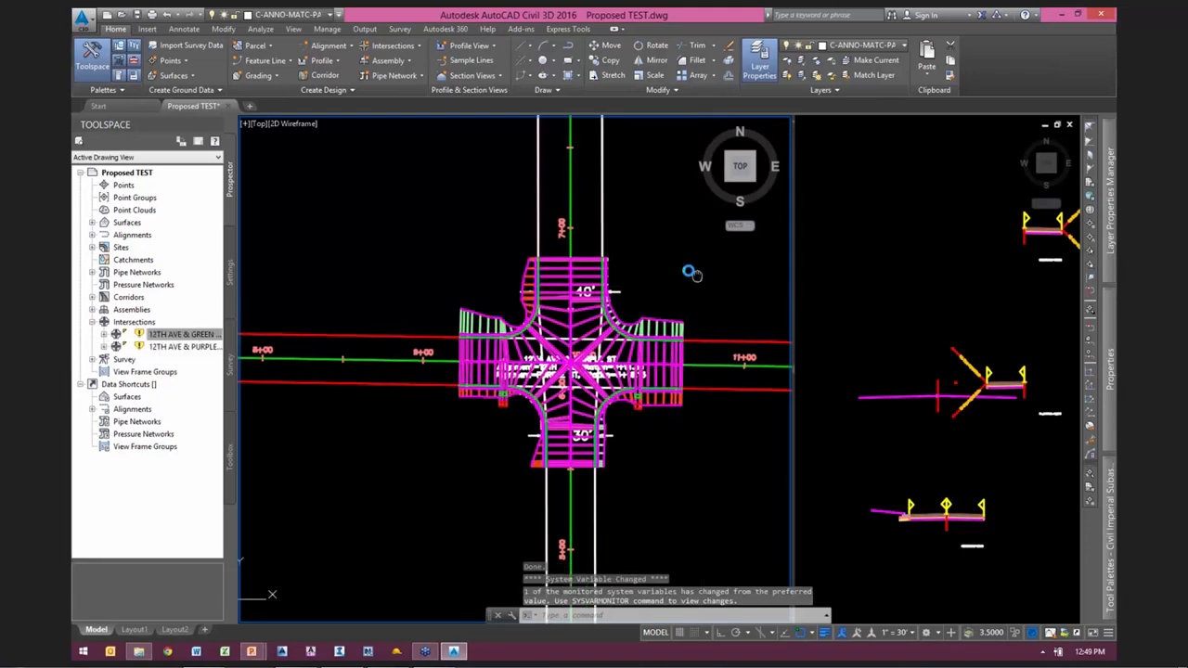
pyautogui.click(970, 301)
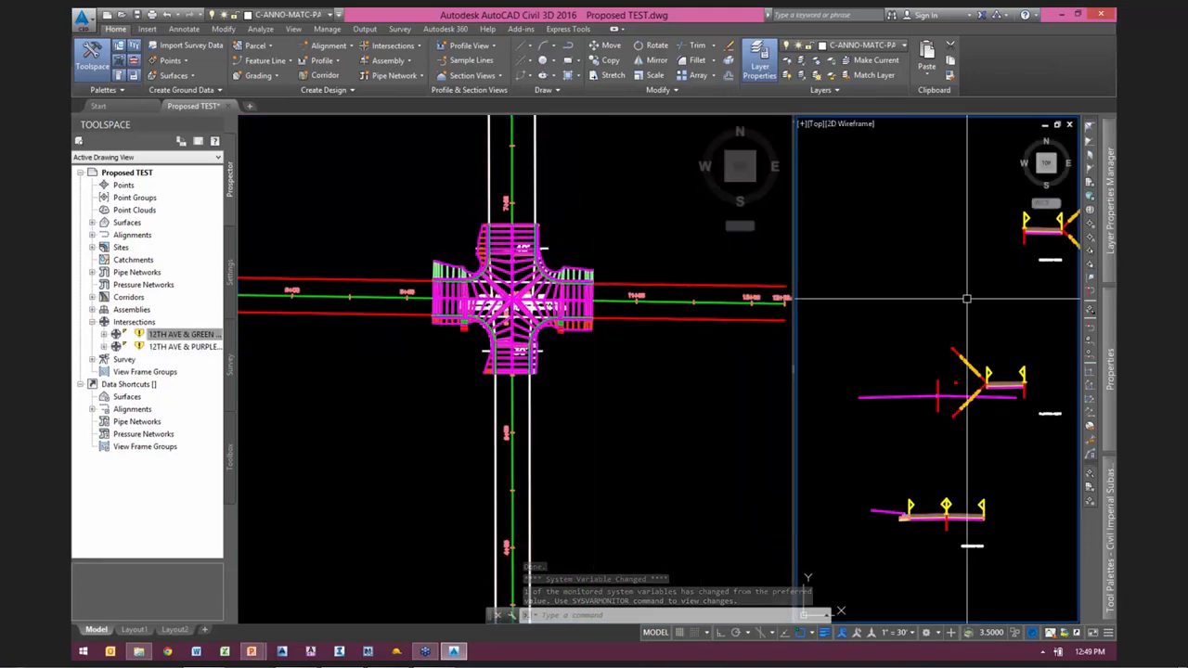
pyautogui.scroll(-3, 939, 382)
pyautogui.scroll(2, 928, 376)
pyautogui.write('m')
pyautogui.press('Return')
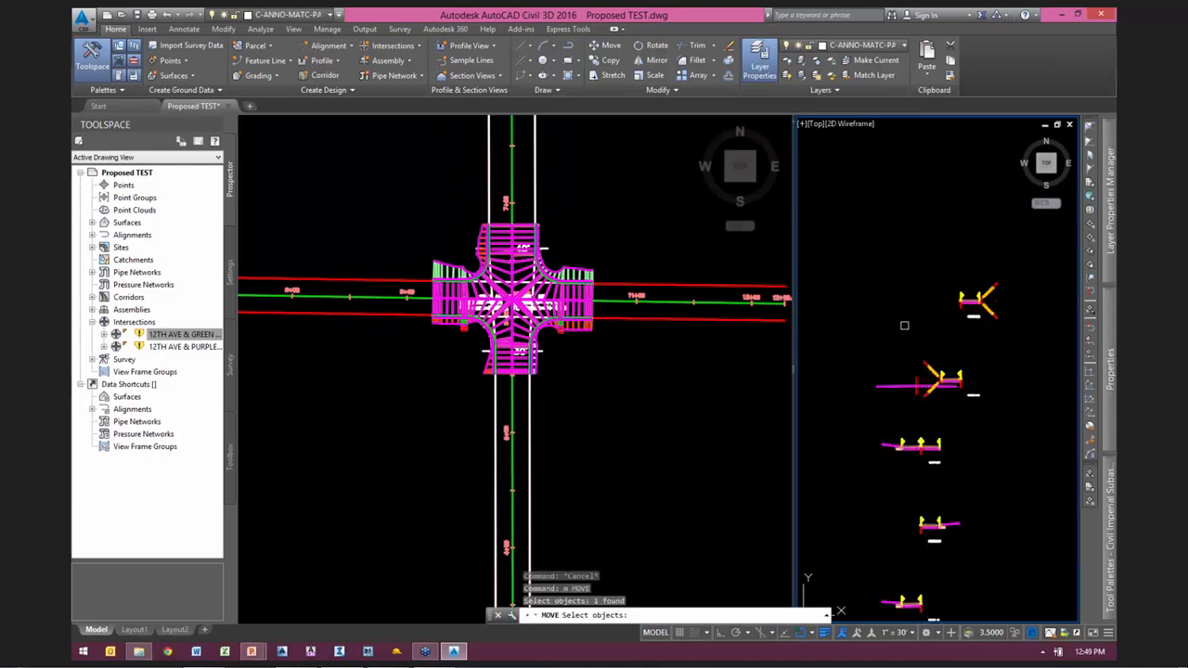
pyautogui.press('Return')
pyautogui.click(907, 327)
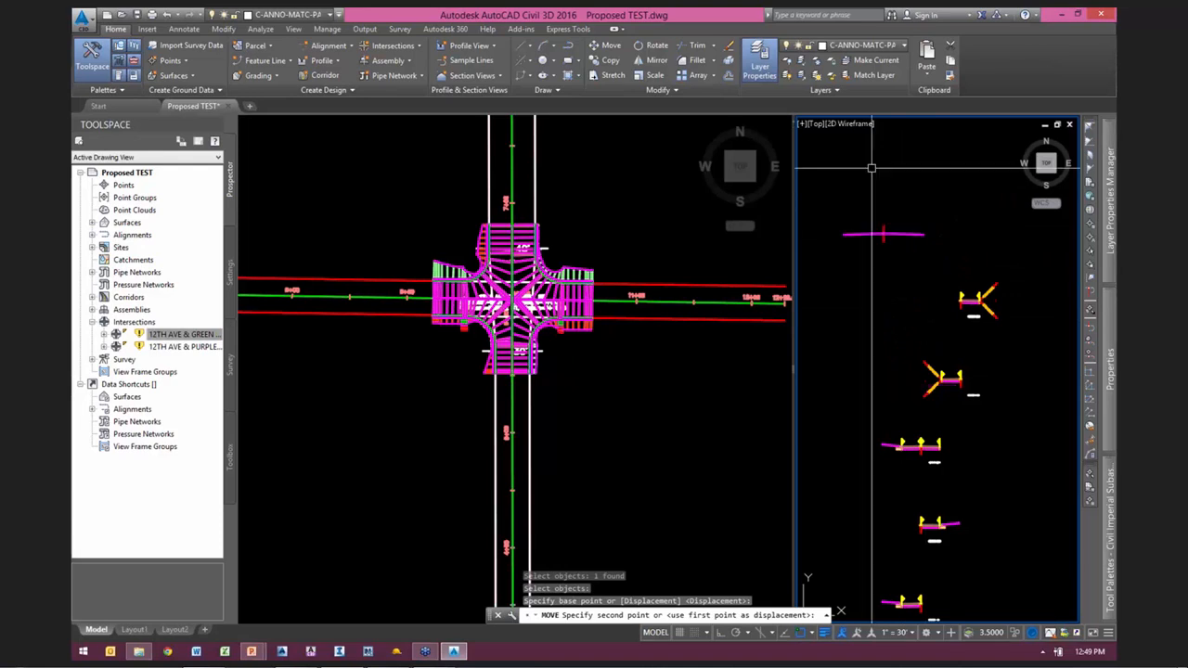
pyautogui.press('Escape')
# Step: Erase the two BasicSideSlopeCutDitch daylight subassemblies from the single-lane assemblies
pyautogui.scroll(2, 928, 388)
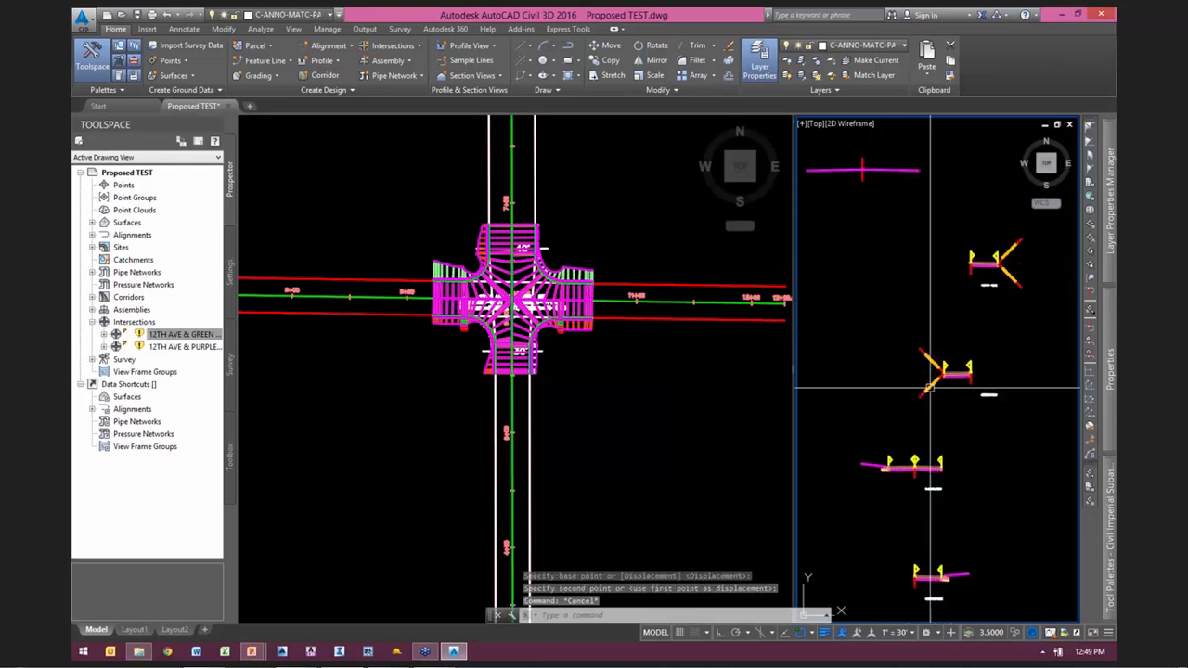
pyautogui.click(1020, 283)
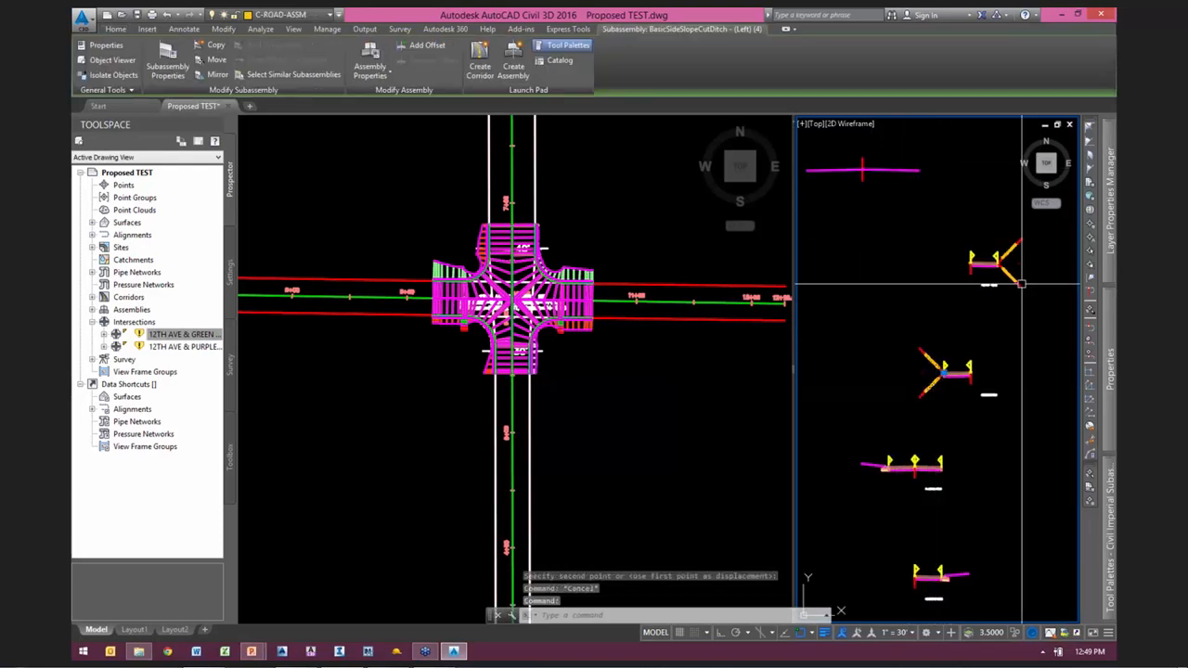
pyautogui.press('Escape')
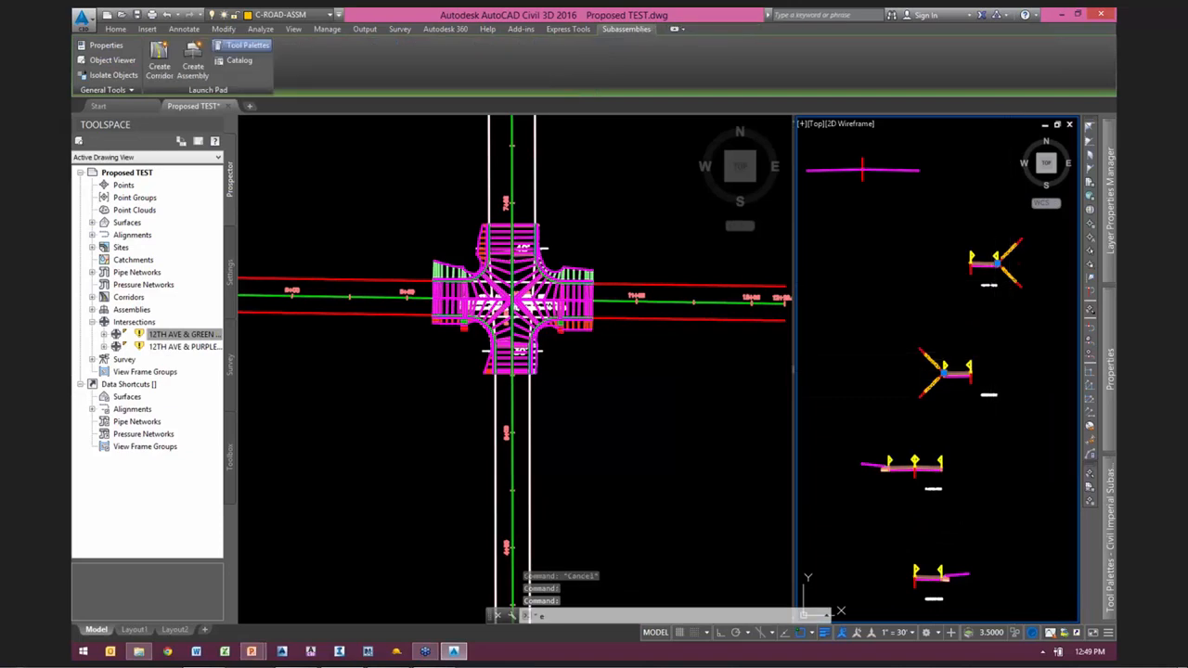
# Step: Copy the left curb and side-slope subassemblies from the two-lane part-section assembly to the outer pavement edge of the left single-lane assembly
pyautogui.scroll(4, 878, 477)
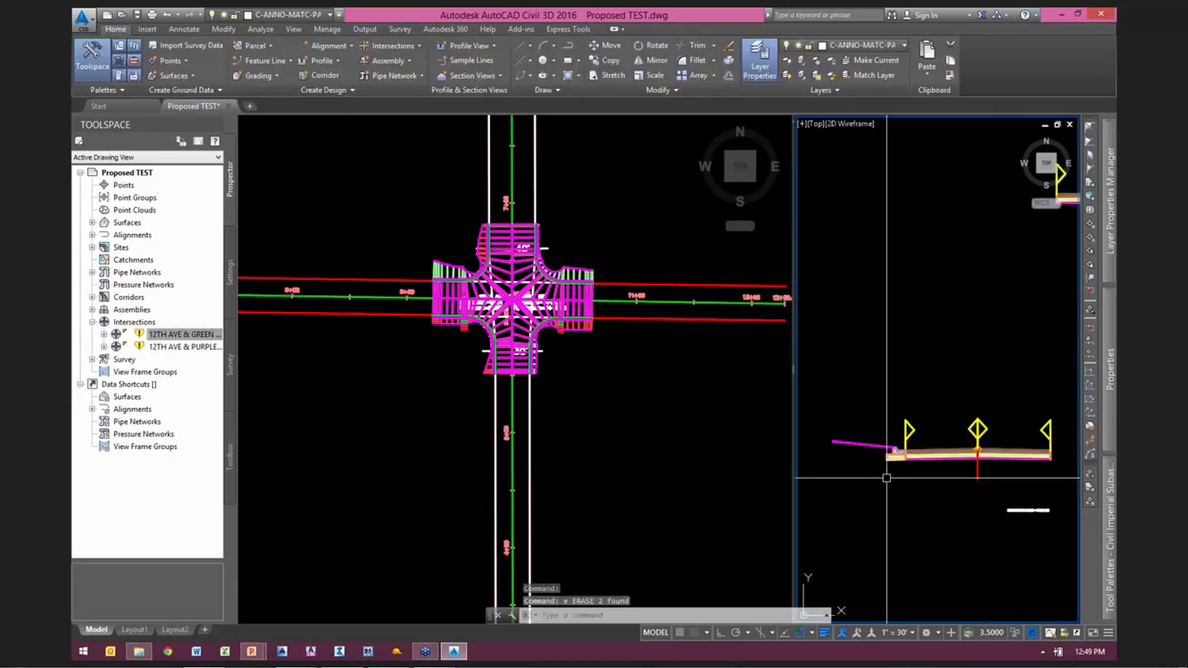
pyautogui.click(897, 456)
pyautogui.click(878, 482)
pyautogui.click(865, 398)
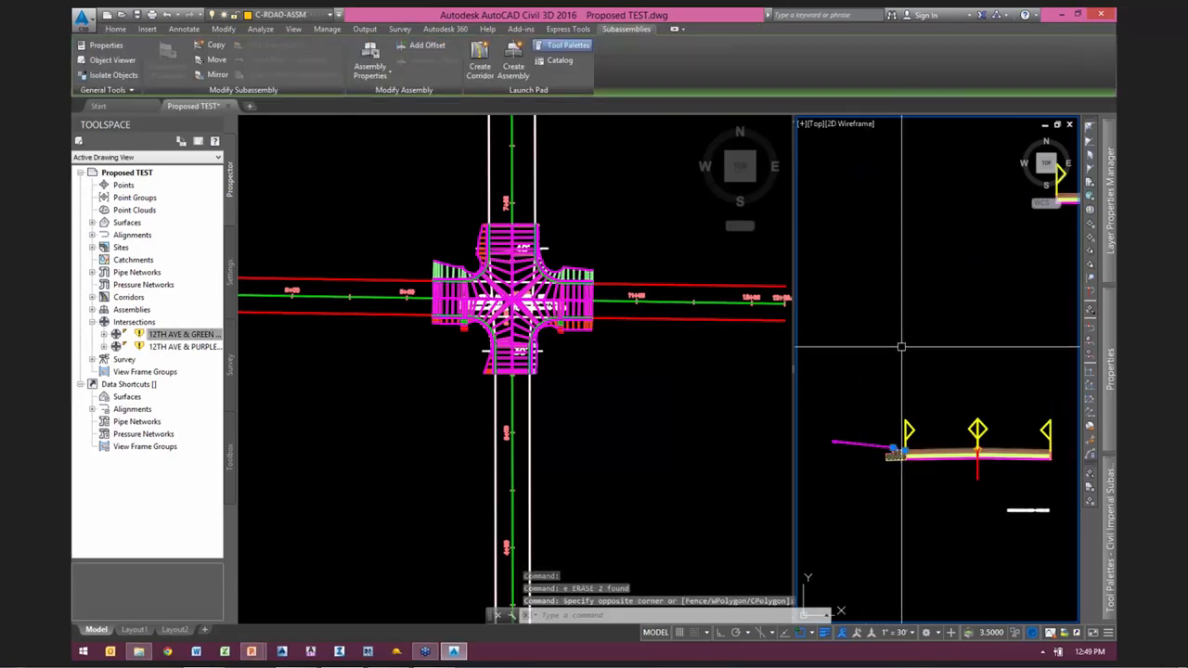
pyautogui.rightClick(903, 352)
pyautogui.click(945, 487)
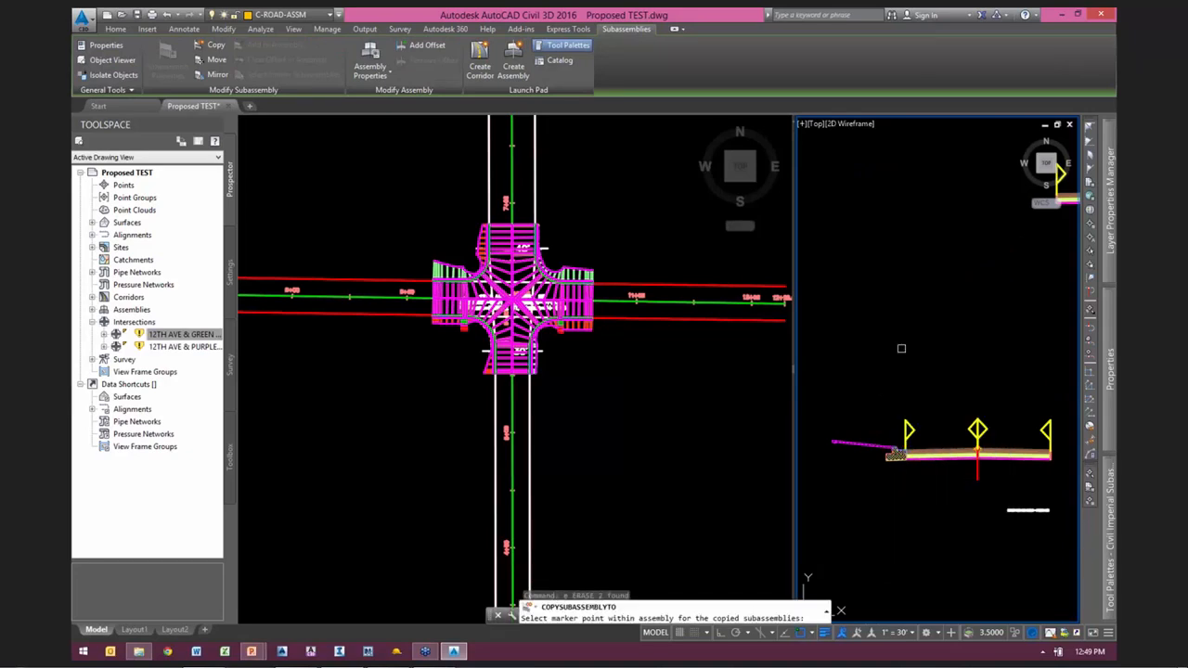
pyautogui.scroll(6, 901, 345)
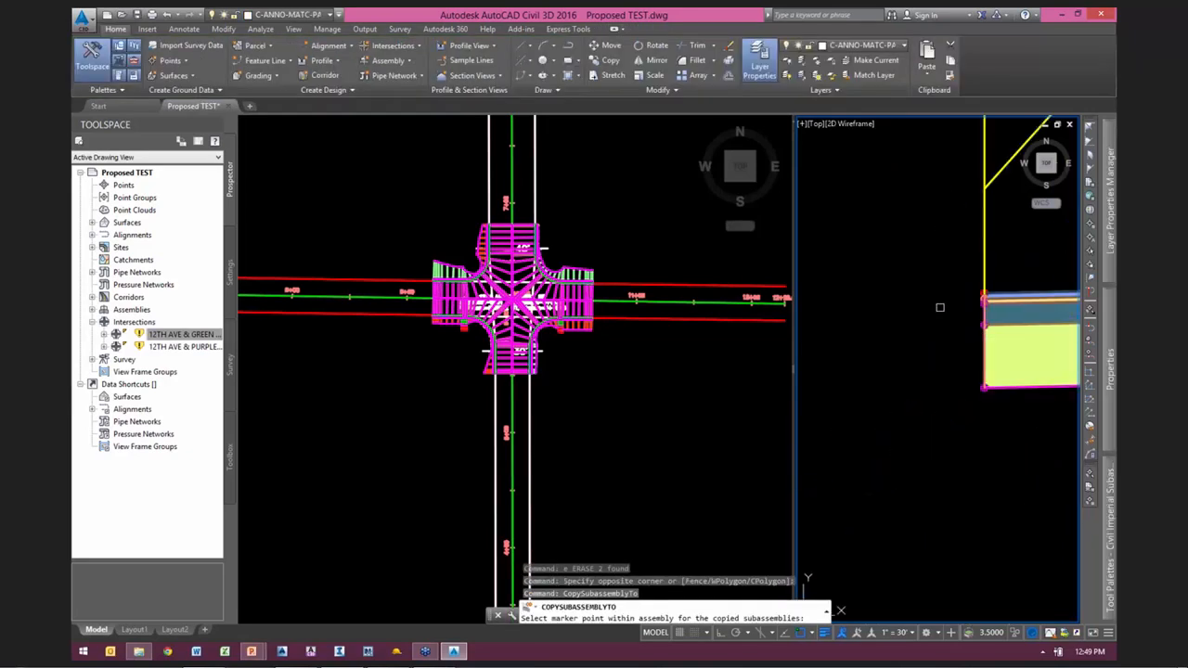
pyautogui.scroll(6, 957, 292)
pyautogui.moveTo(1015, 313); pyautogui.dragTo(949, 336, button='middle')
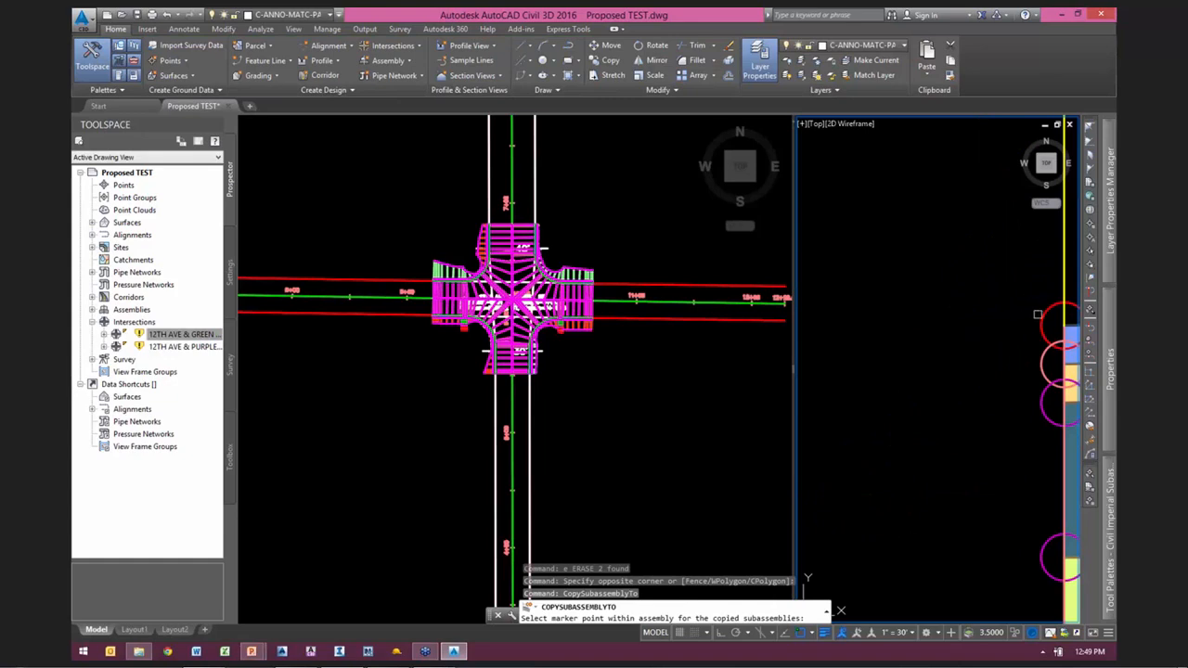
pyautogui.click(1061, 326)
pyautogui.scroll(-8, 838, 377)
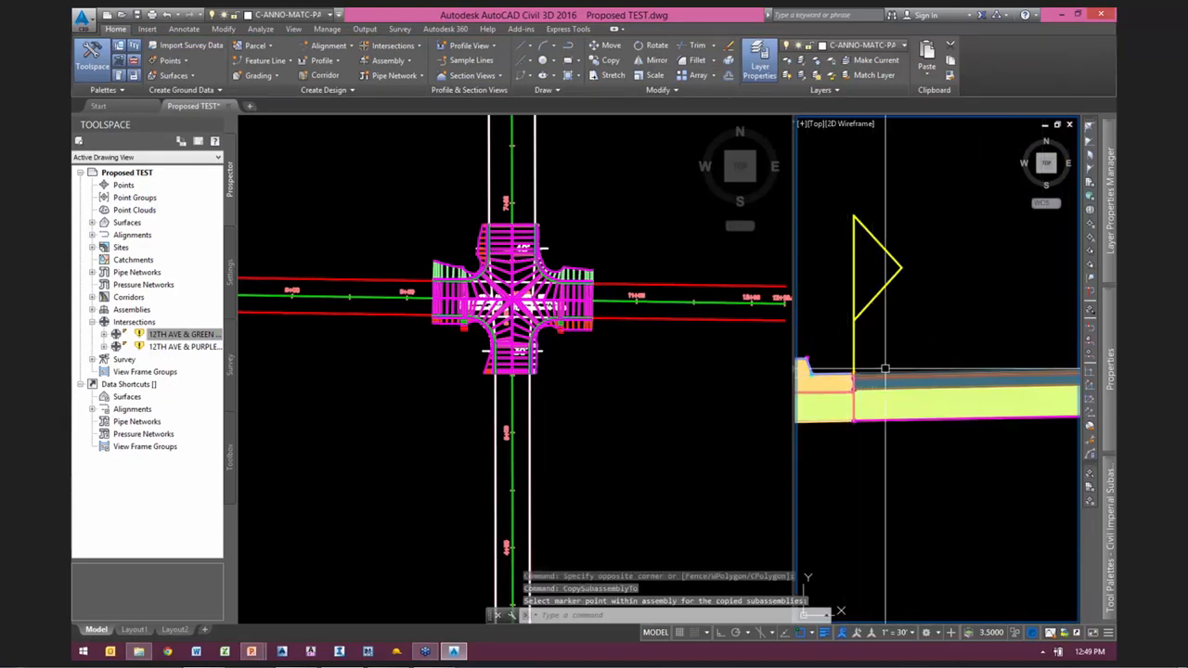
pyautogui.scroll(-6, 884, 368)
pyautogui.moveTo(906, 429); pyautogui.dragTo(950, 198, button='middle')
pyautogui.press('Escape')
# Step: Copy the right curb and side-slope subassemblies from the imported assembly below to the outer pavement edge of the right single-lane assembly
pyautogui.scroll(6, 988, 391)
pyautogui.click(963, 399)
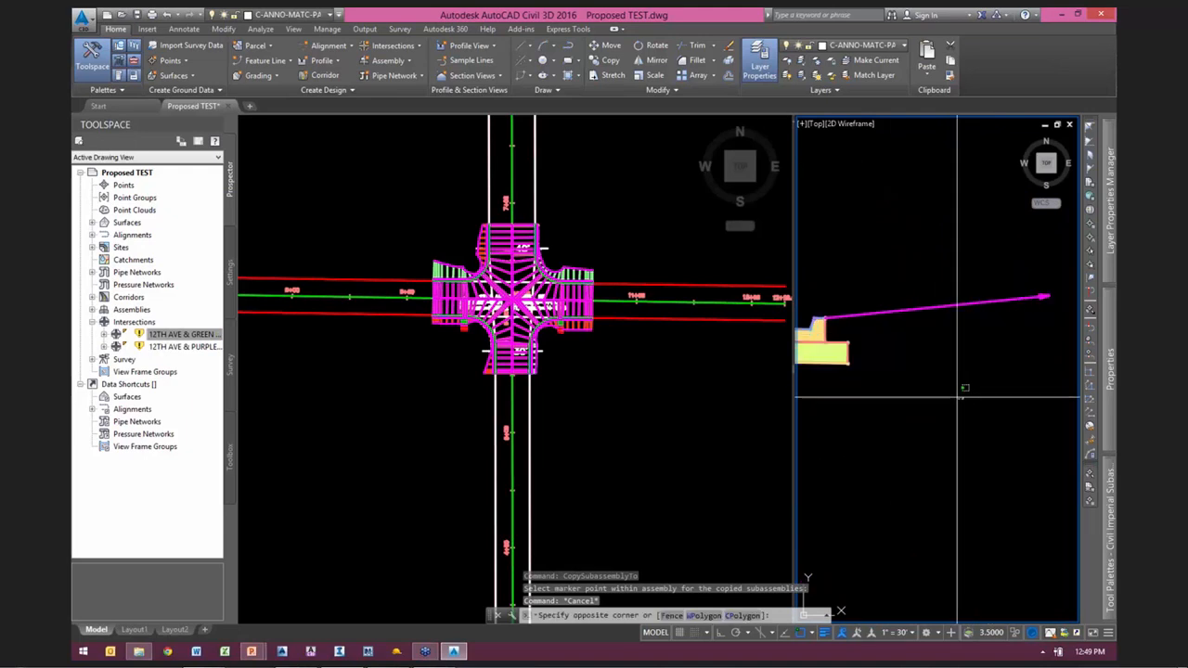
pyautogui.click(835, 274)
pyautogui.rightClick(926, 268)
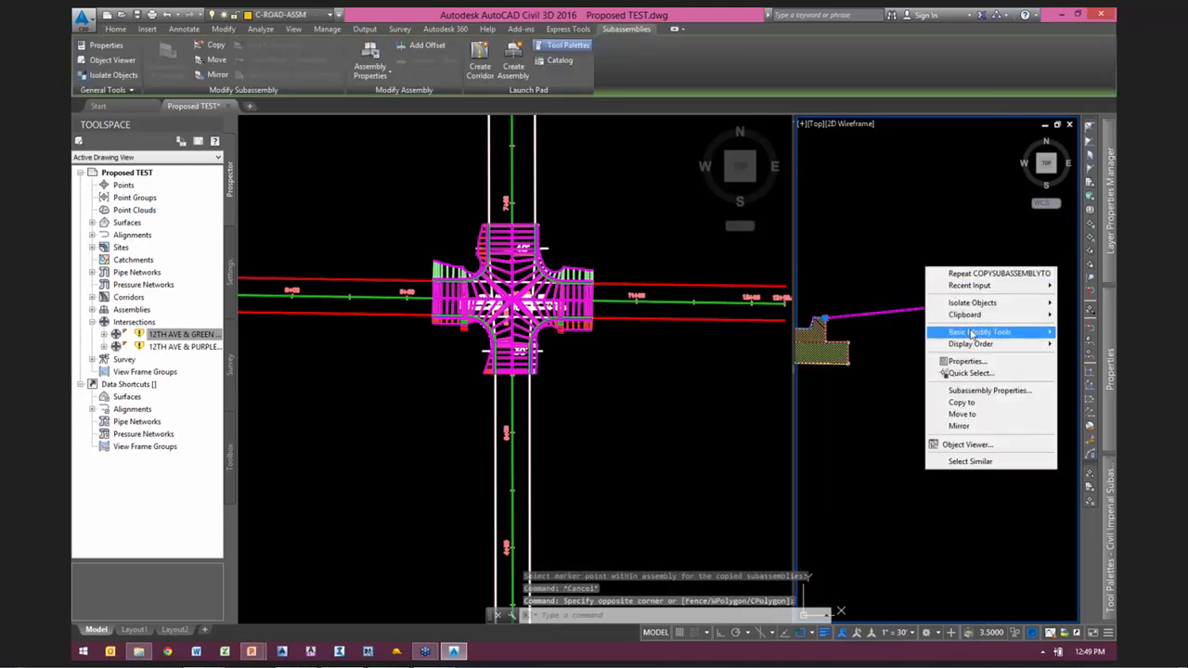
pyautogui.click(961, 402)
pyautogui.scroll(-8, 880, 538)
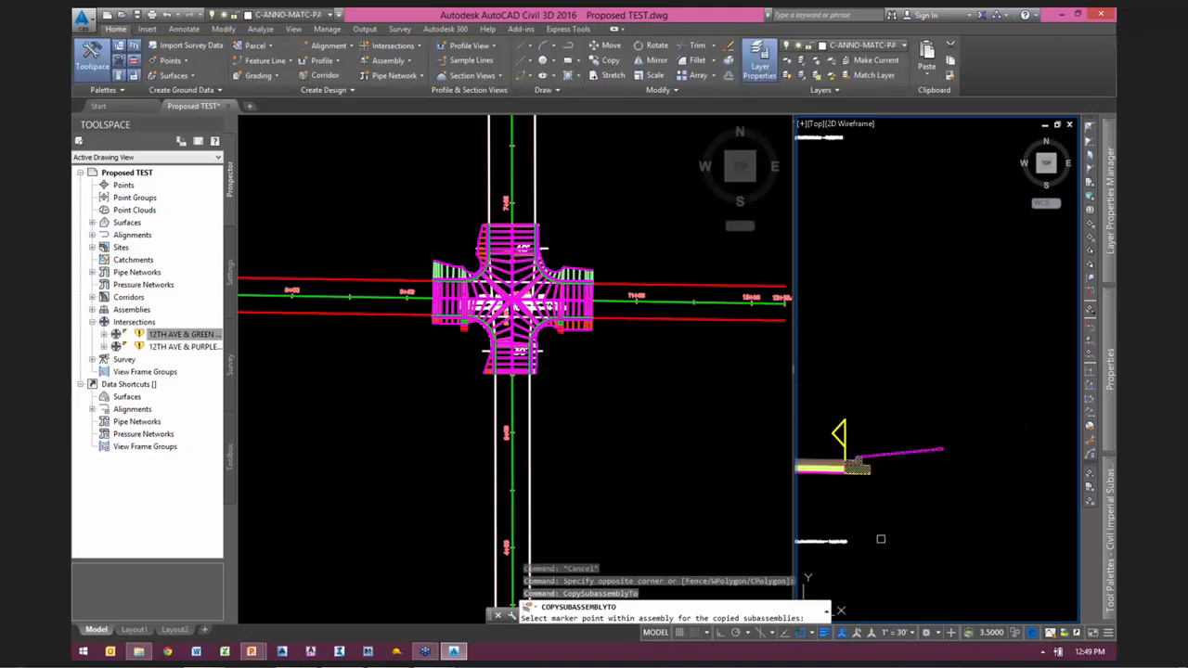
pyautogui.scroll(2, 898, 510)
pyautogui.moveTo(978, 264); pyautogui.dragTo(965, 538, button='middle')
pyautogui.moveTo(945, 280); pyautogui.dragTo(954, 450, button='middle')
pyautogui.scroll(5, 942, 377)
pyautogui.scroll(-1, 926, 365)
pyautogui.scroll(9, 921, 362)
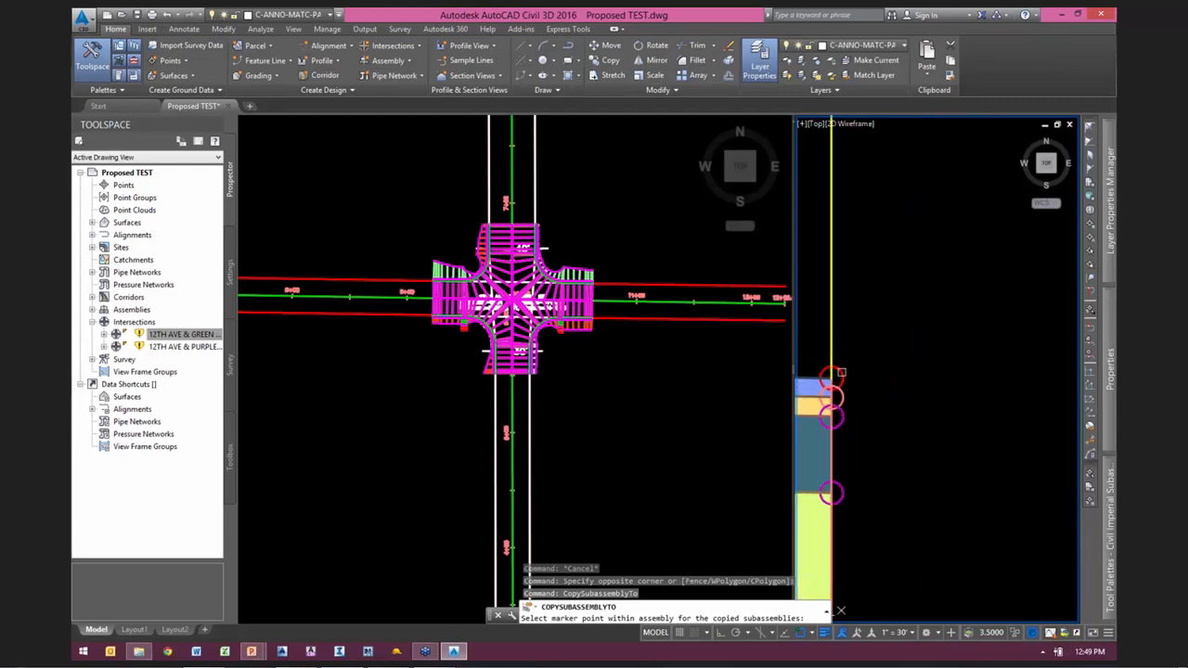
pyautogui.click(833, 372)
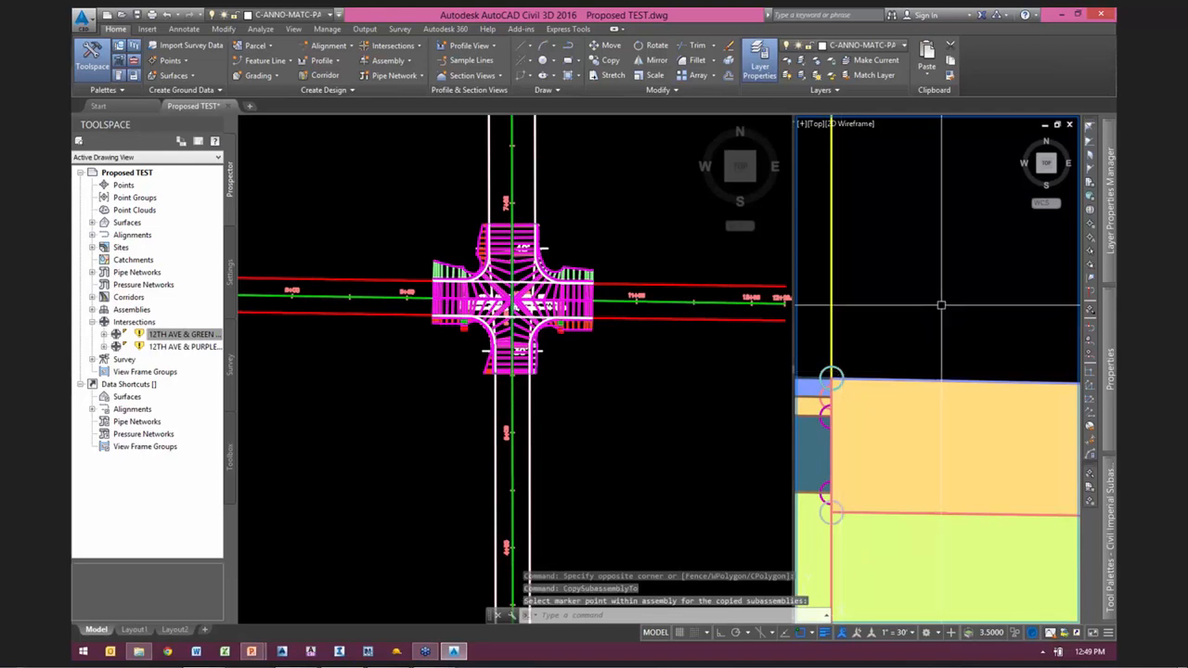
pyautogui.scroll(-10, 940, 304)
pyautogui.scroll(-10, 944, 313)
pyautogui.moveTo(907, 322); pyautogui.dragTo(928, 358, button='middle')
pyautogui.scroll(8, 943, 320)
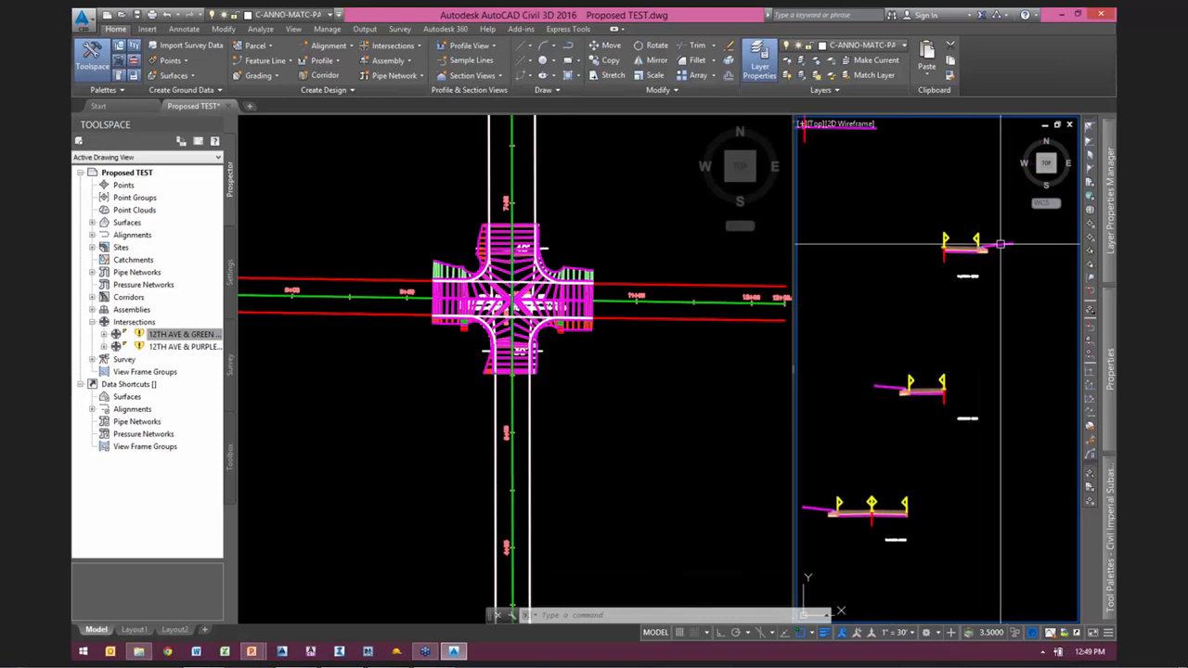
pyautogui.moveTo(1010, 248)
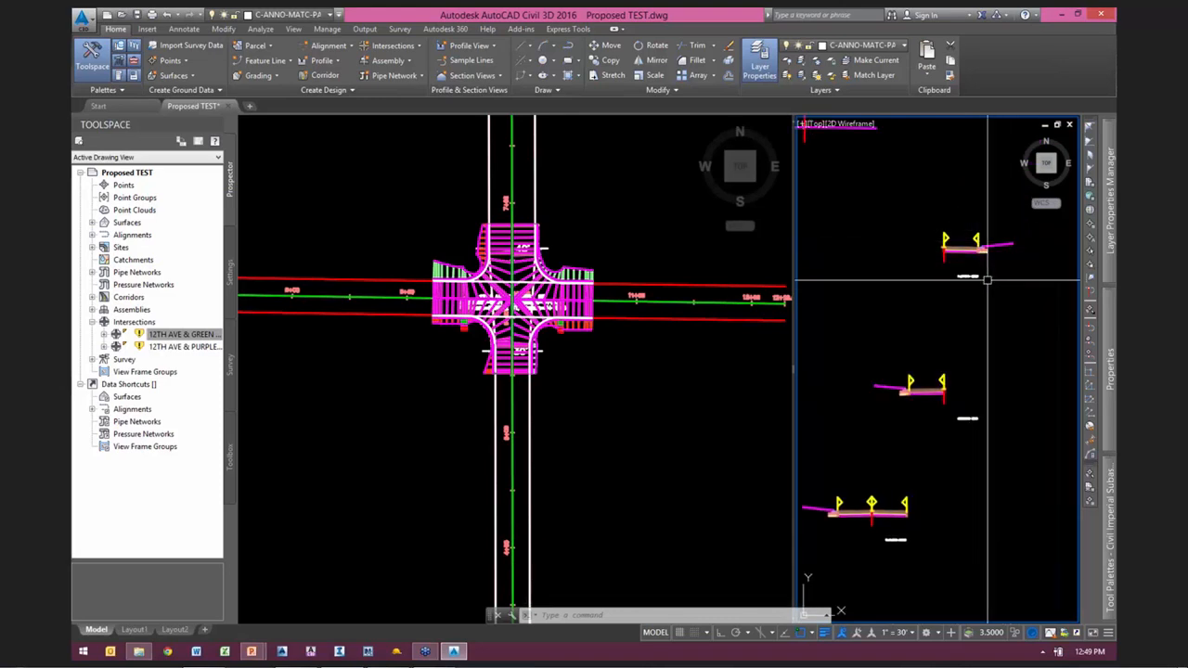
# Step: Set all surface targets of Corridor - (1) to the Existing surface in the corridor parameters
pyautogui.click(626, 392)
pyautogui.scroll(2, 582, 283)
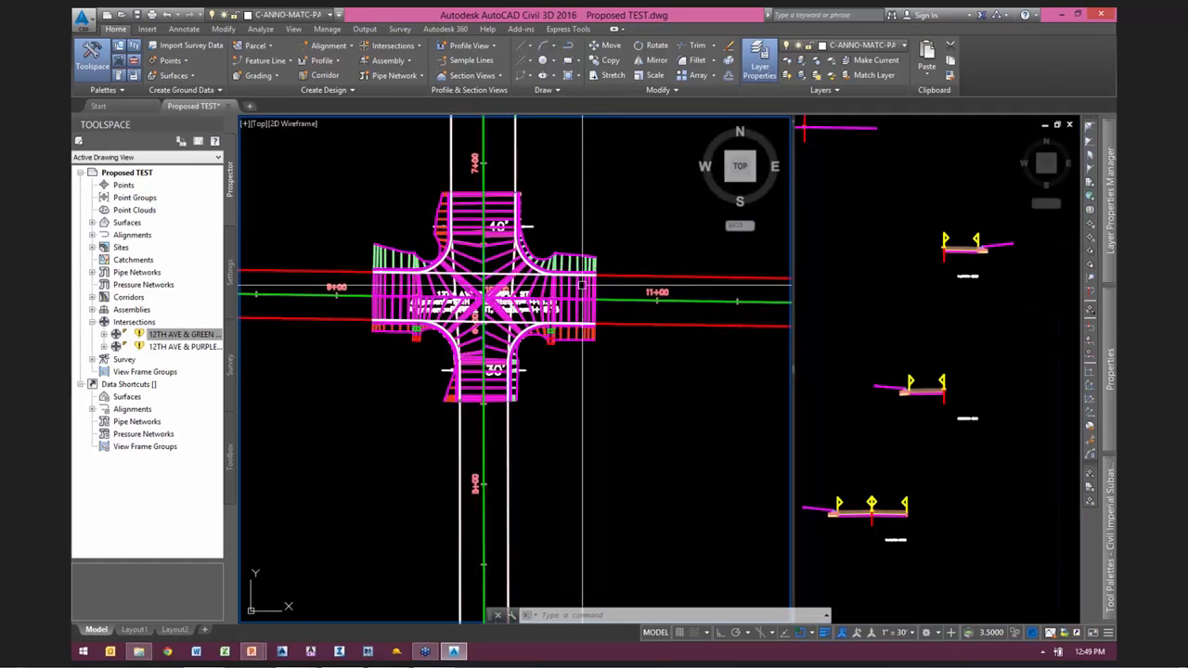
pyautogui.click(582, 282)
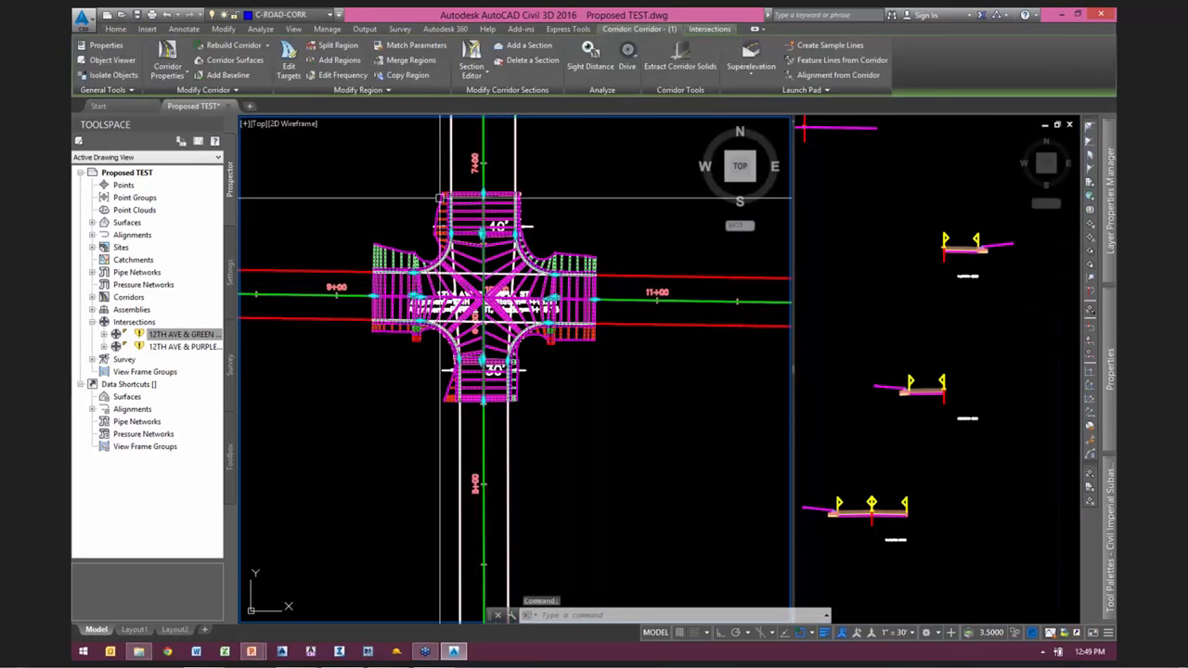
pyautogui.click(169, 54)
pyautogui.click(453, 204)
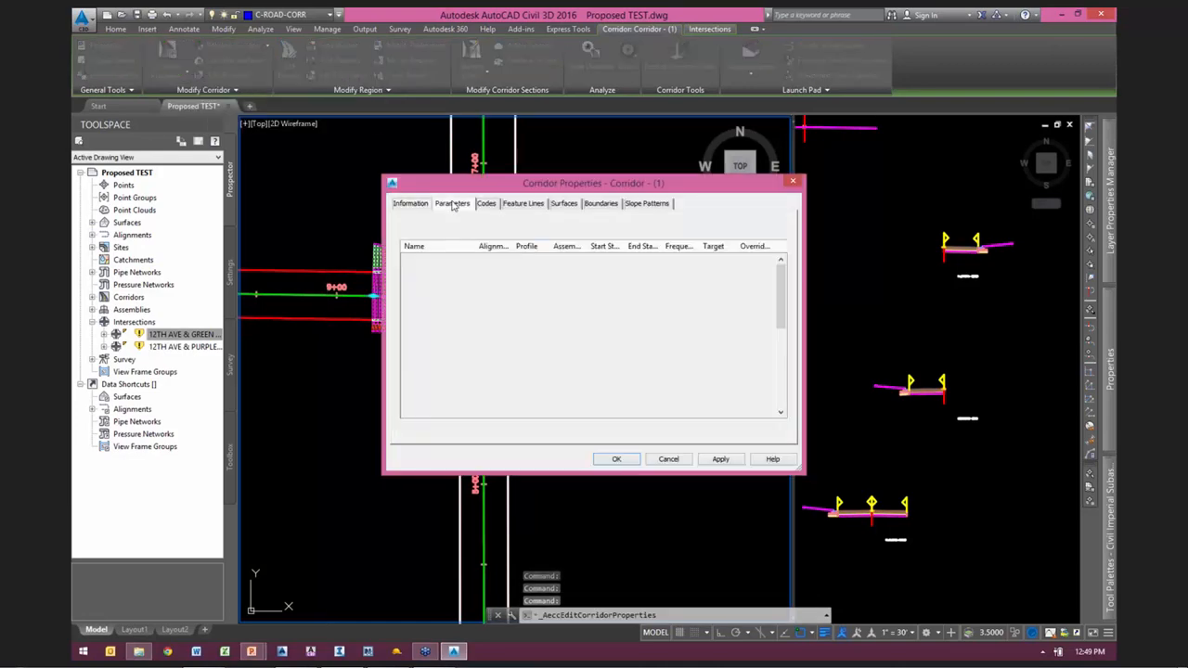
pyautogui.click(727, 225)
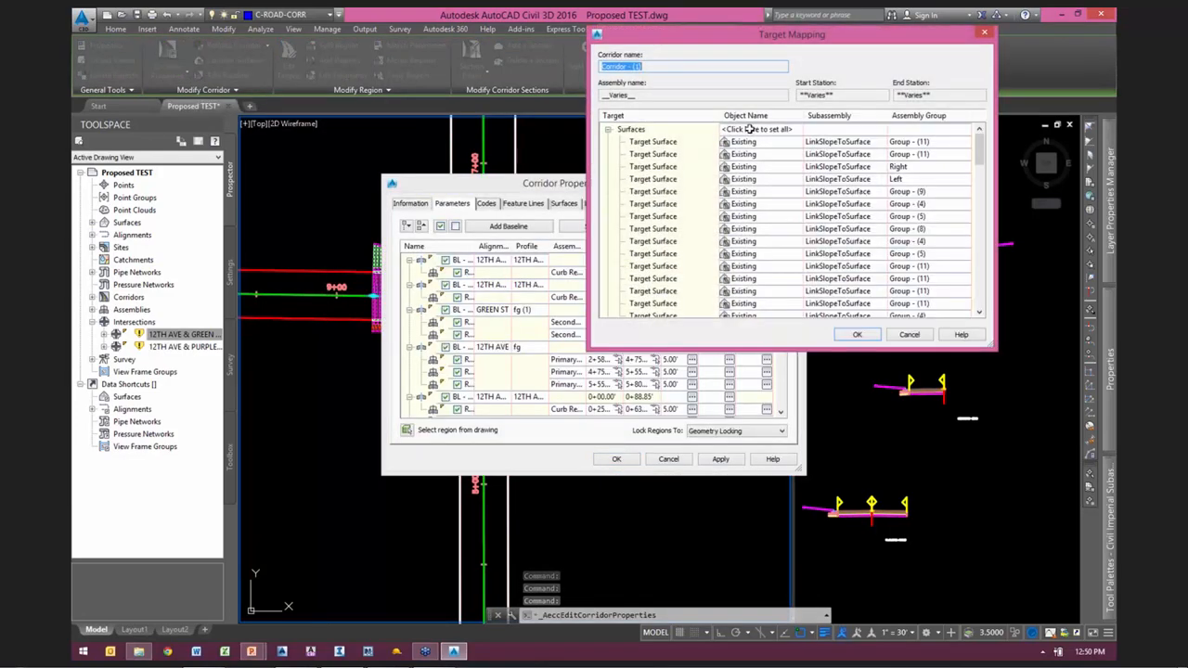
pyautogui.click(756, 129)
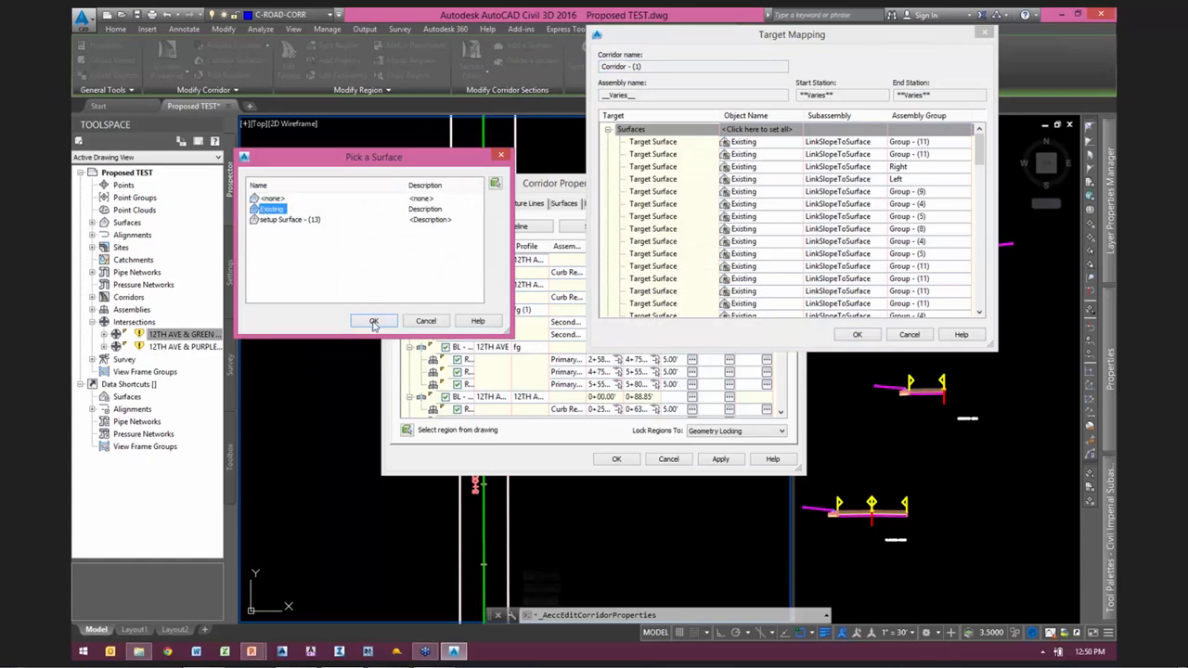
pyautogui.click(374, 321)
pyautogui.click(857, 334)
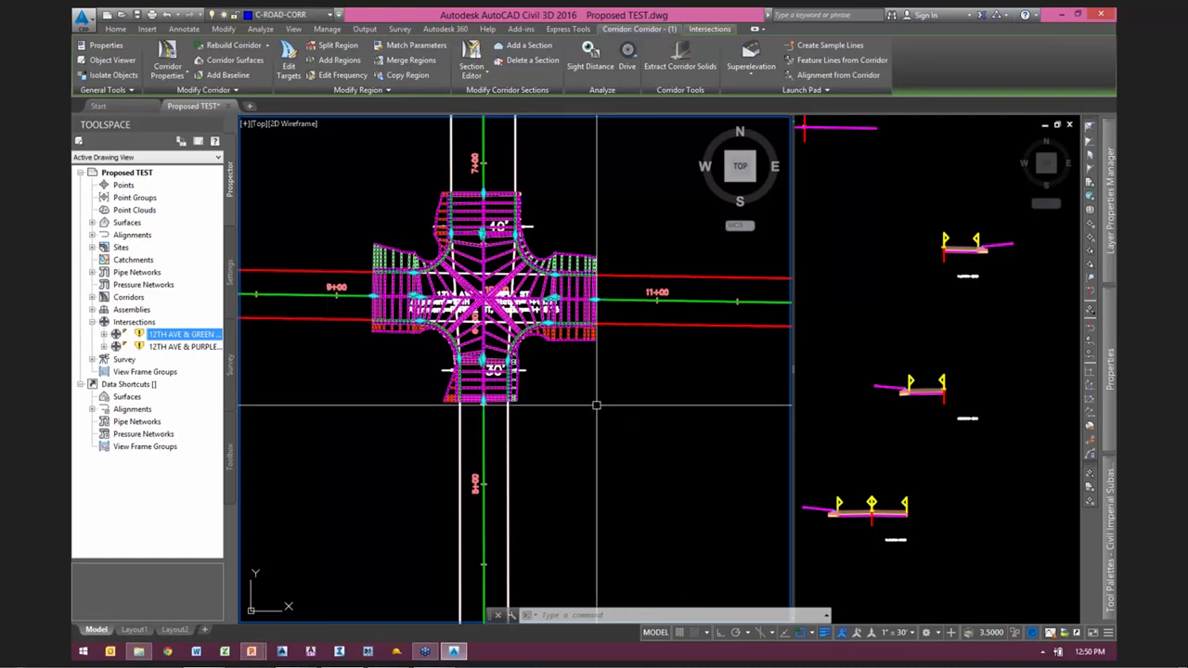
pyautogui.press('Escape')
# Step: Copy the primary road full-section region east of GREEN ST along 12TH AVE, from station 5+80.26 to the start of the PURPLE ST intersection
pyautogui.scroll(-5, 677, 425)
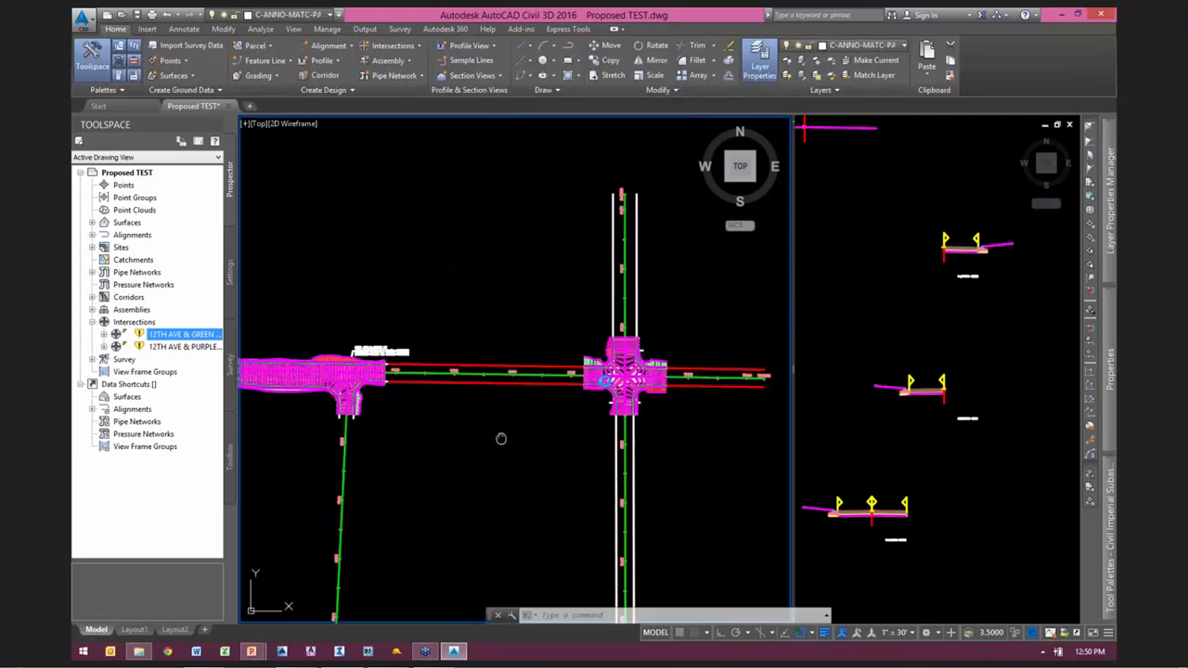
pyautogui.moveTo(498, 437); pyautogui.dragTo(530, 393, button='middle')
pyautogui.scroll(2, 506, 346)
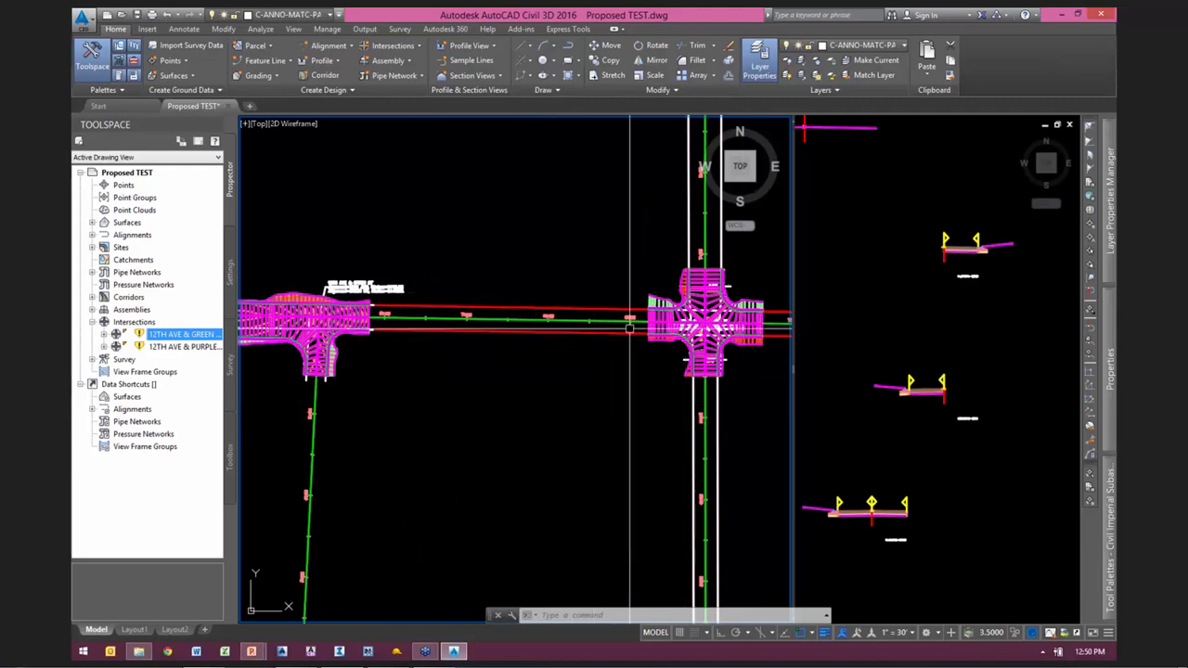
pyautogui.scroll(6, 371, 311)
pyautogui.click(386, 290)
pyautogui.scroll(-2, 406, 363)
pyautogui.click(407, 74)
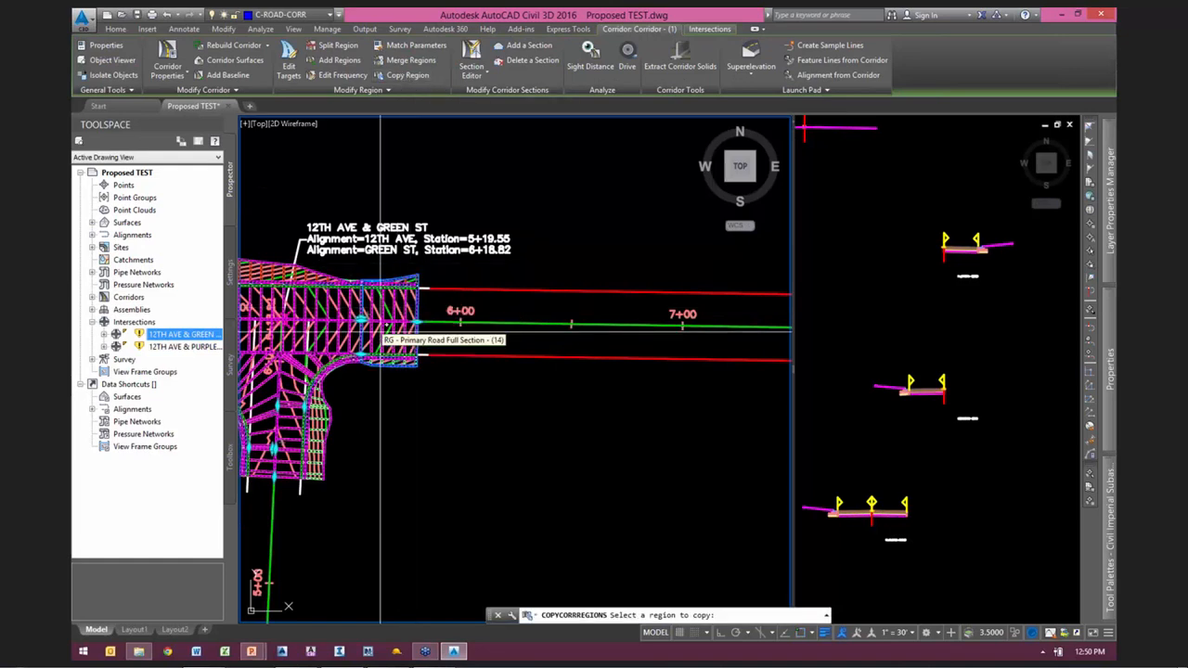
pyautogui.click(380, 331)
pyautogui.click(407, 425)
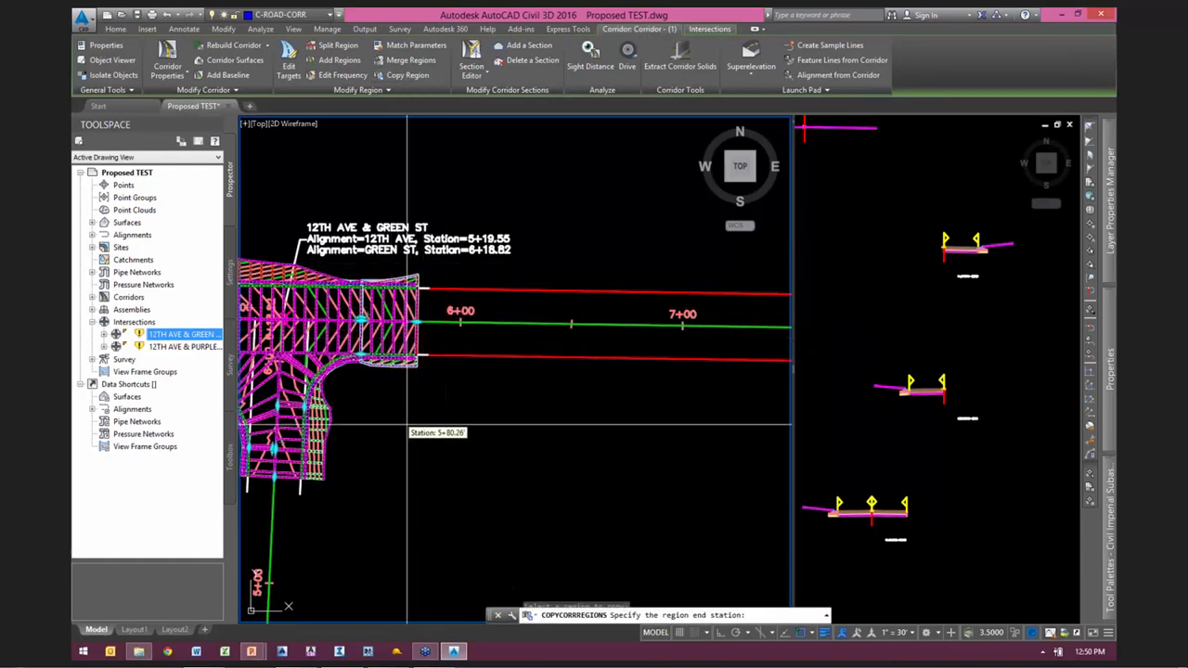
pyautogui.moveTo(647, 419); pyautogui.dragTo(303, 418, button='middle')
pyautogui.scroll(-7, 446, 399)
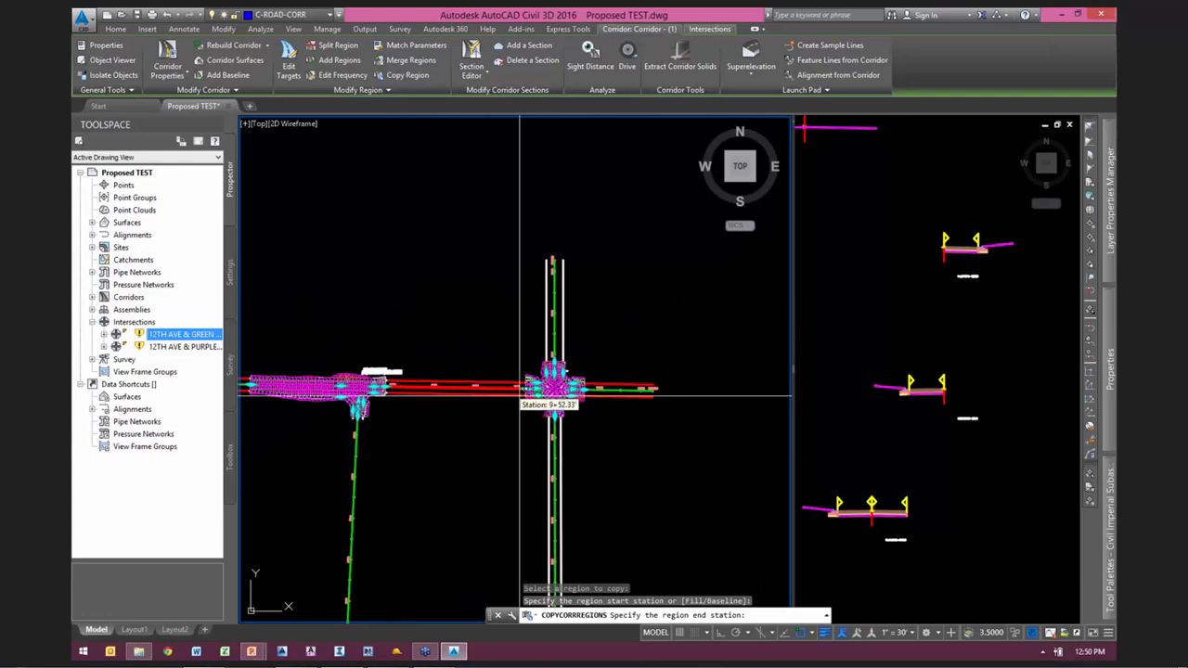
pyautogui.scroll(6, 520, 397)
pyautogui.click(678, 458)
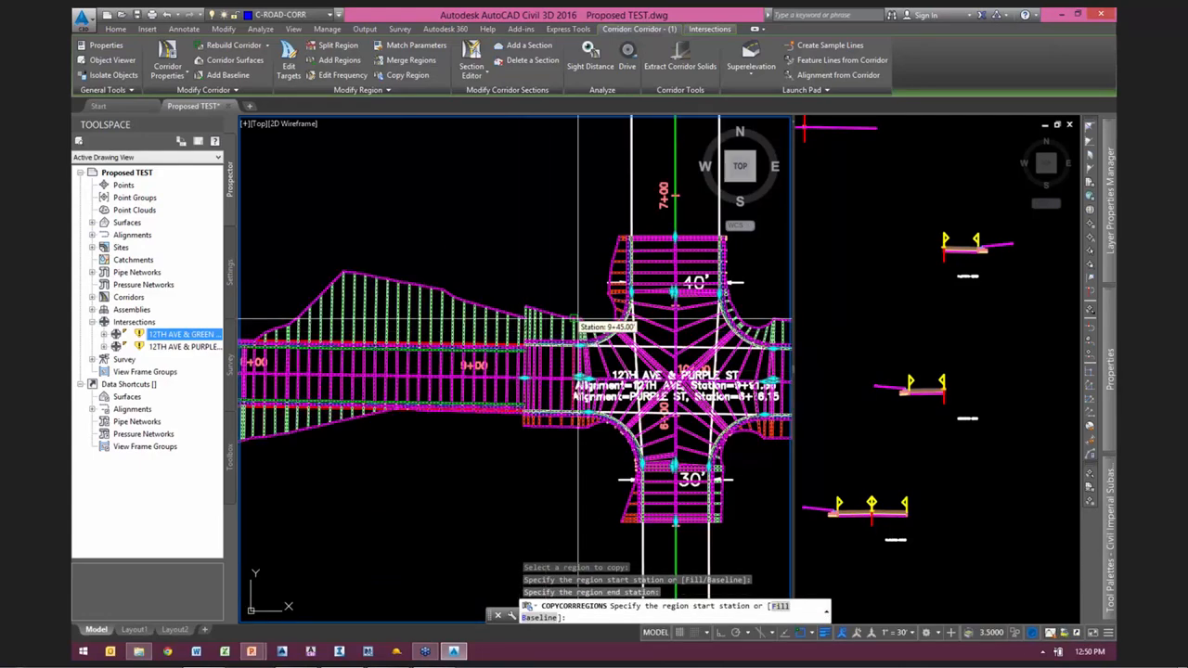
pyautogui.scroll(-4, 594, 320)
pyautogui.scroll(3, 569, 341)
pyautogui.press('Escape')
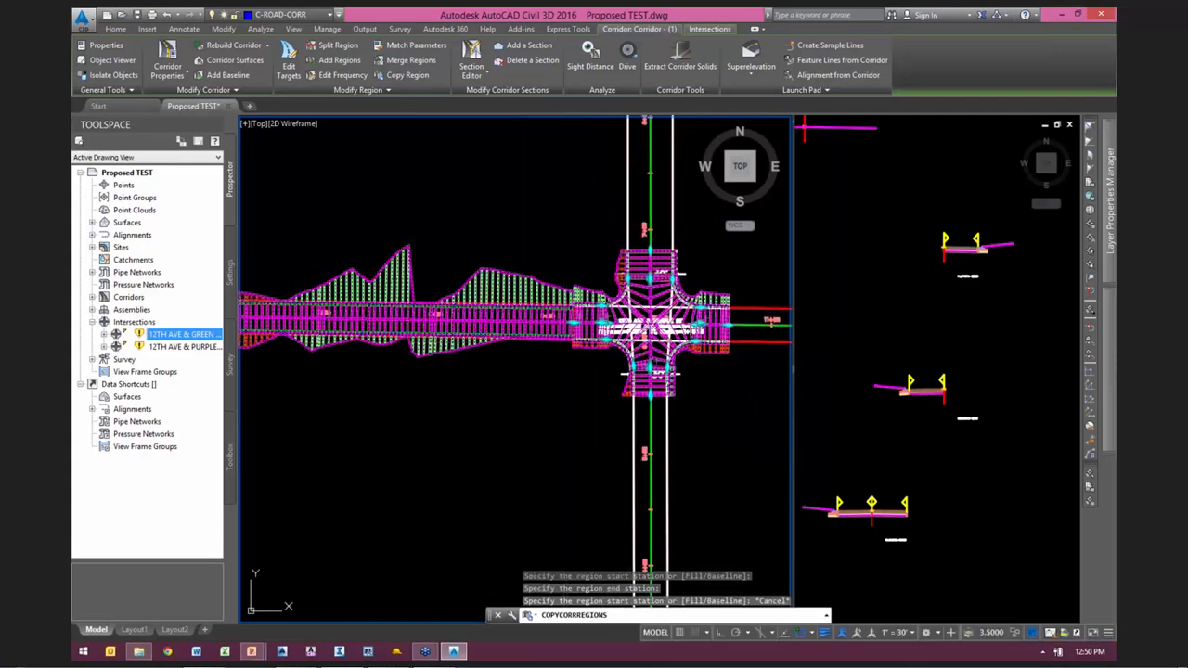
pyautogui.press('Escape')
# Step: Set the width of both lane subassemblies in the lower full-section assembly to 15 feet
pyautogui.scroll(7, 569, 316)
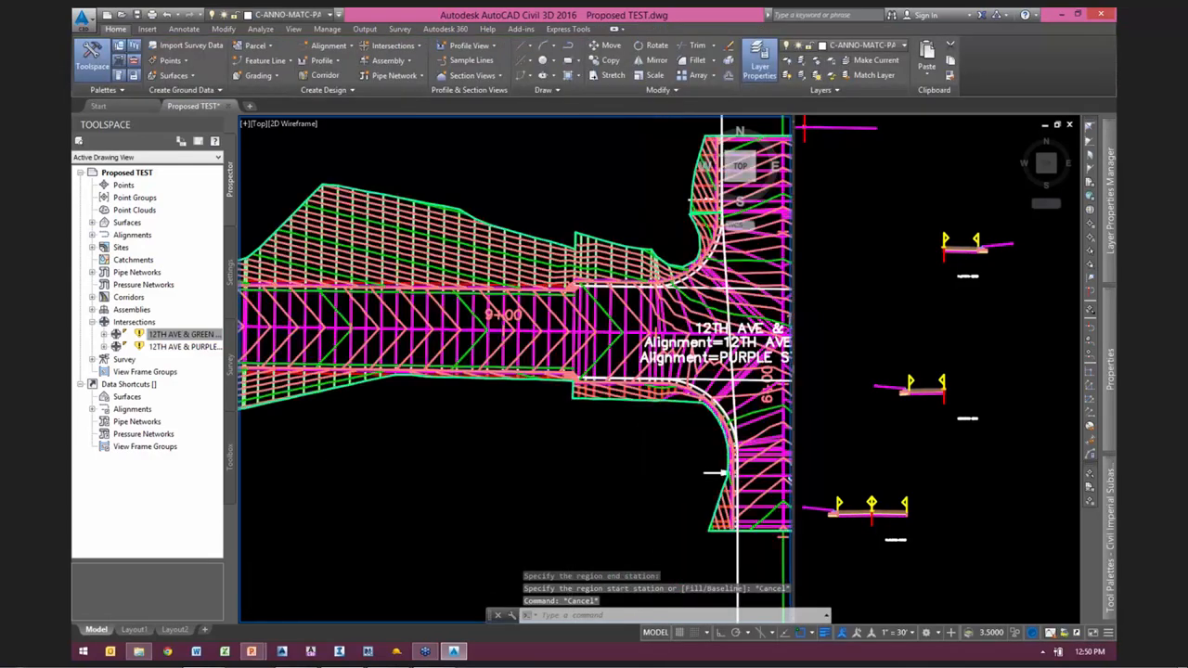
pyautogui.scroll(2, 569, 290)
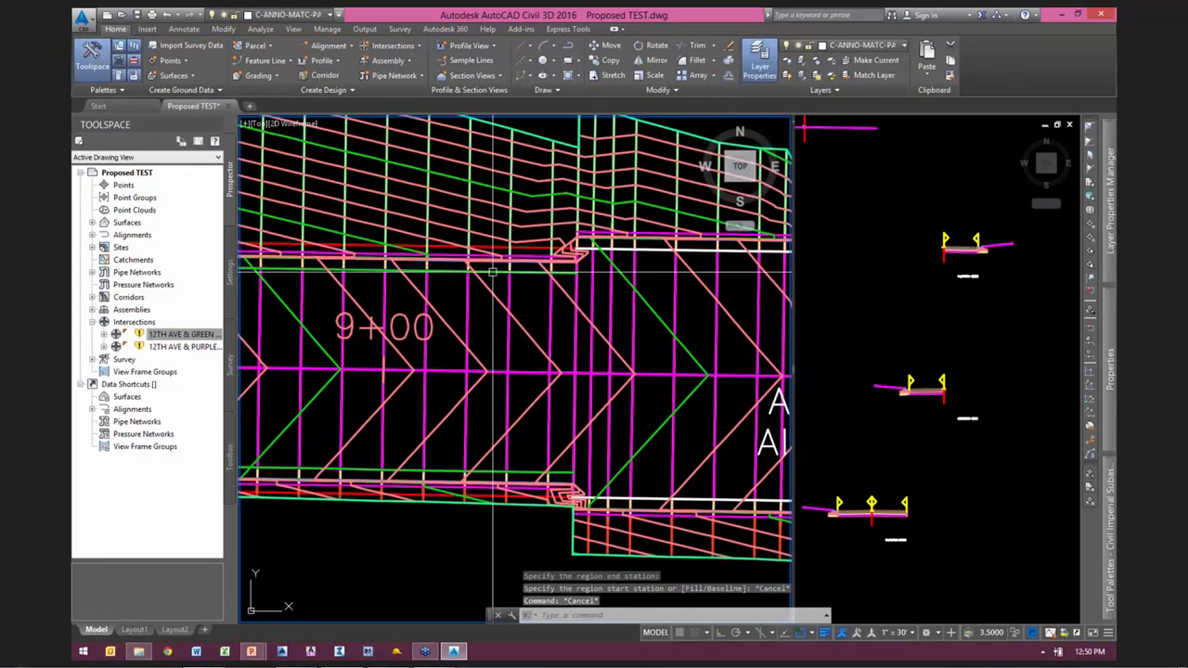
pyautogui.scroll(-2, 514, 303)
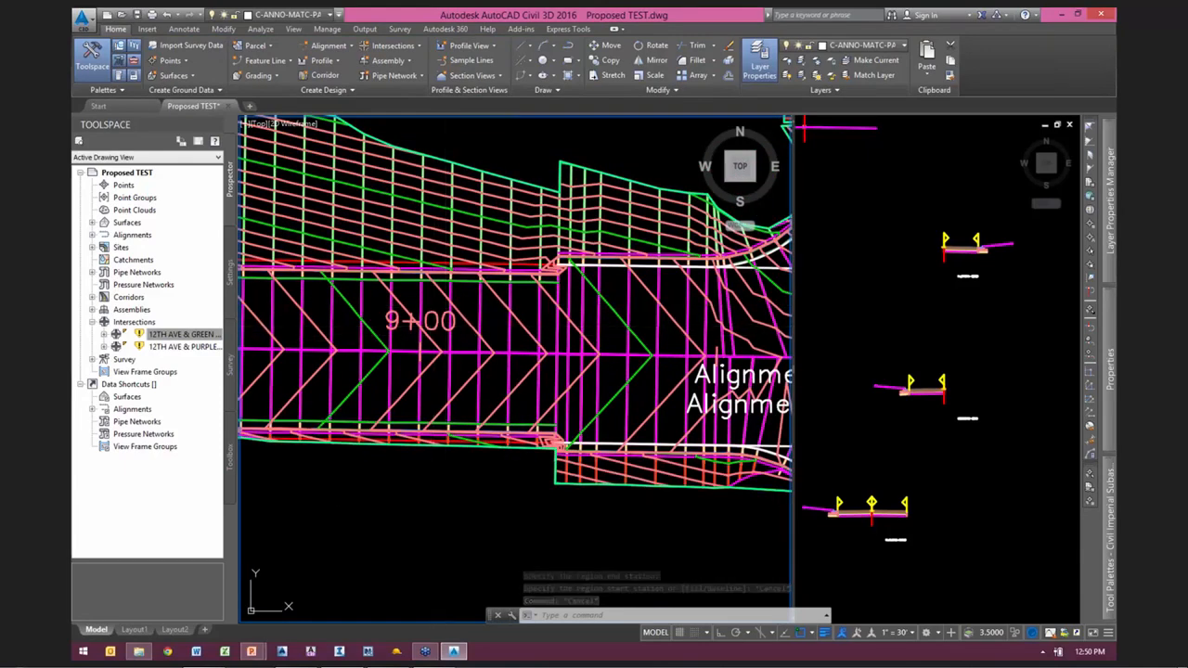
pyautogui.click(971, 432)
pyautogui.scroll(-8, 971, 432)
pyautogui.scroll(7, 971, 432)
pyautogui.moveTo(969, 501); pyautogui.dragTo(968, 526, button='middle')
pyautogui.scroll(-2, 968, 526)
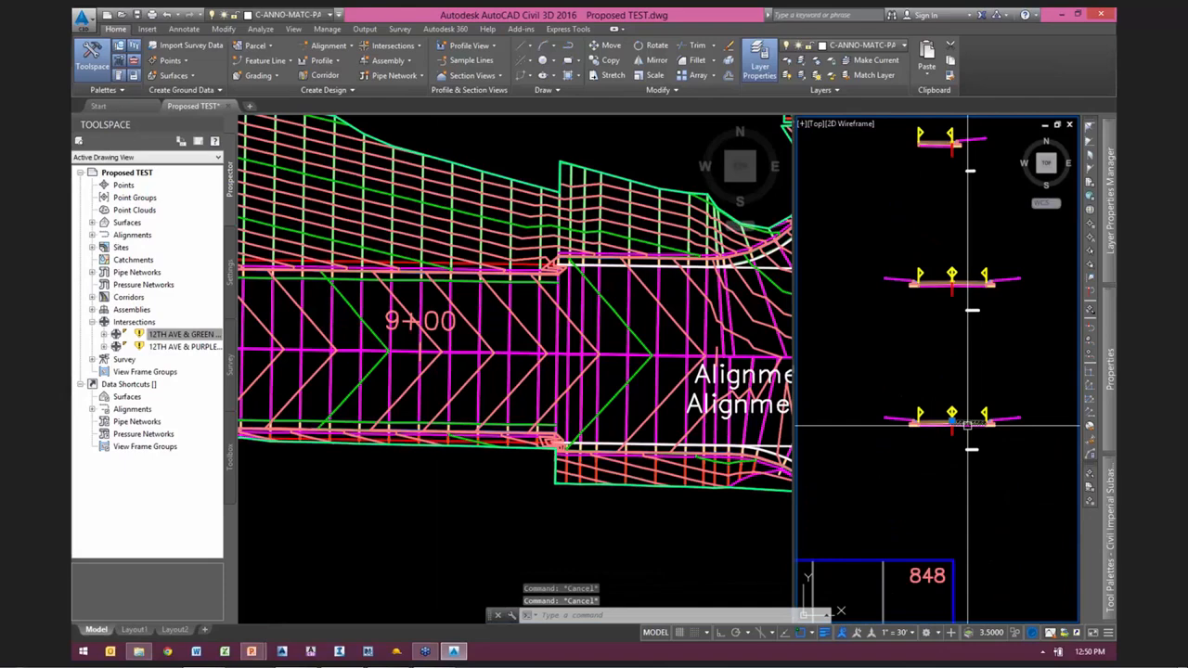
pyautogui.scroll(2, 966, 425)
pyautogui.click(935, 426)
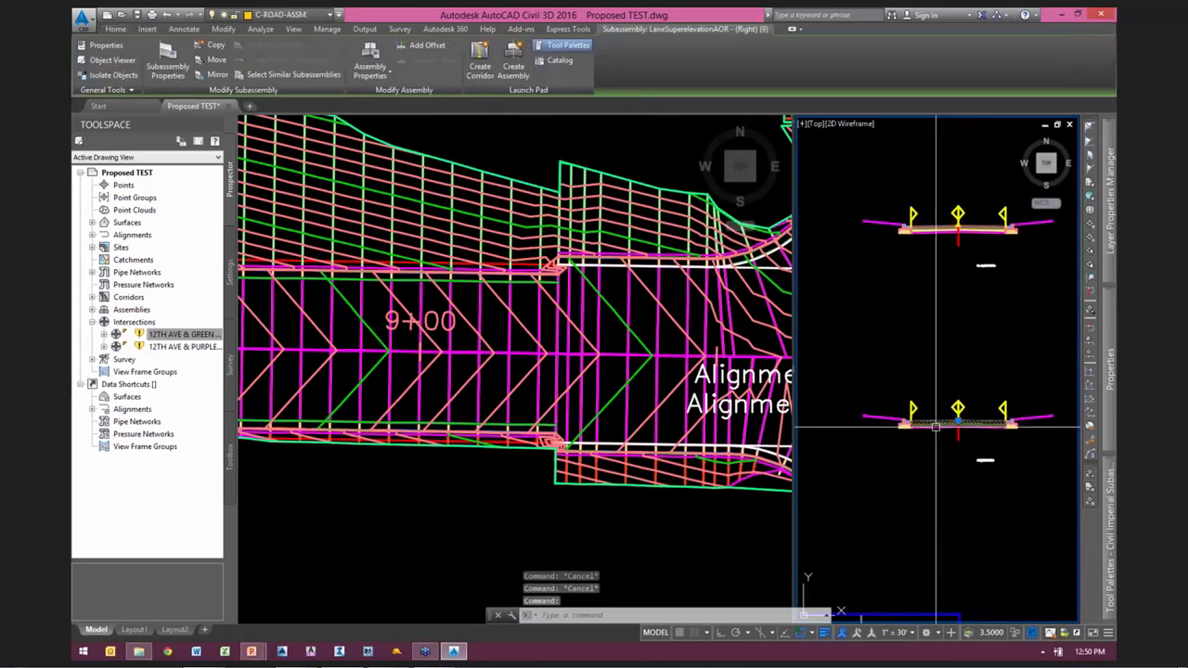
pyautogui.click(935, 427)
pyautogui.moveTo(1112, 369)
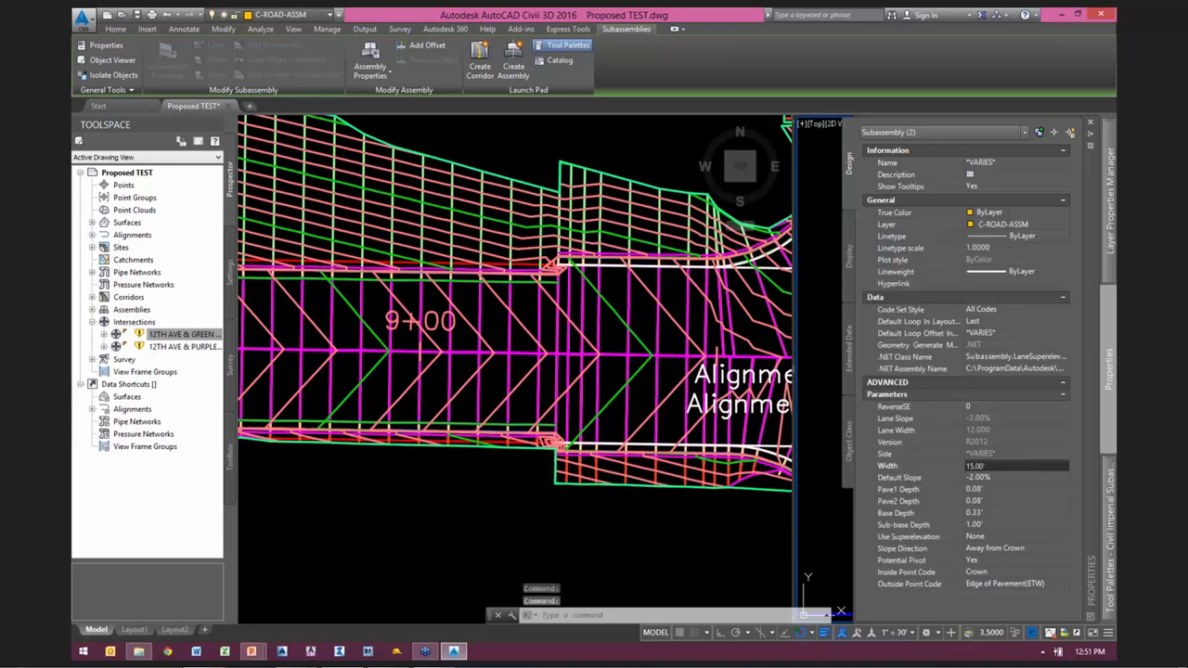
pyautogui.click(510, 473)
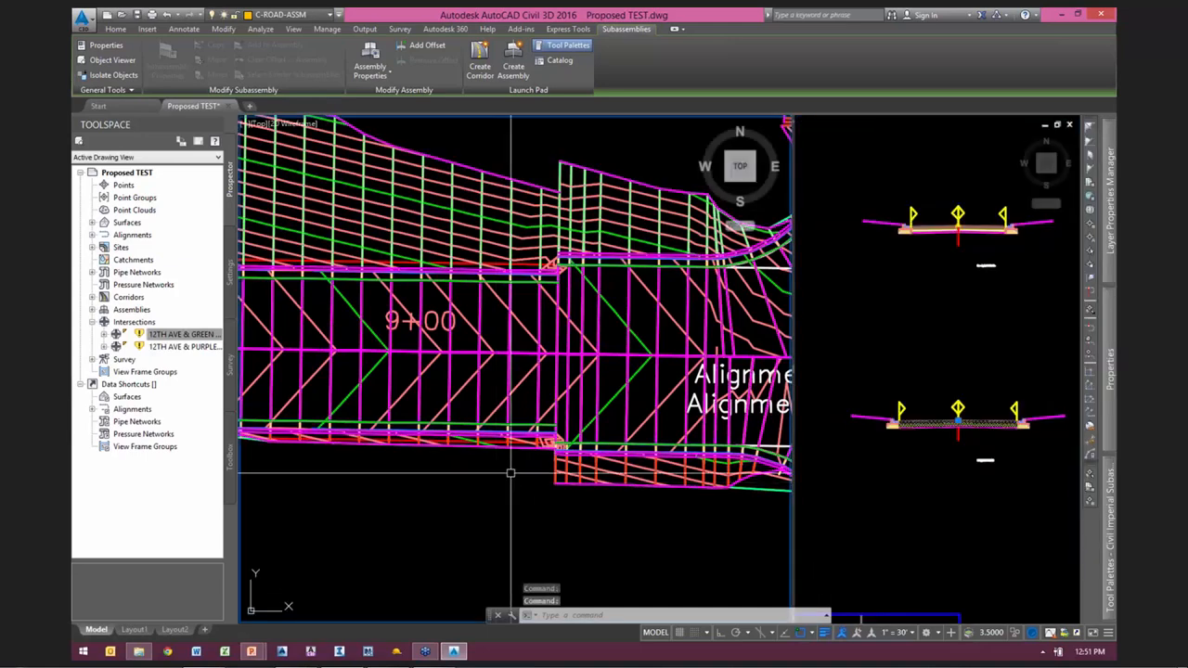
# Step: Rebuild Corridor - (1) so the regions along 12TH AVE pick up the changed lane widths
pyautogui.scroll(-6, 631, 412)
pyautogui.scroll(4, 623, 408)
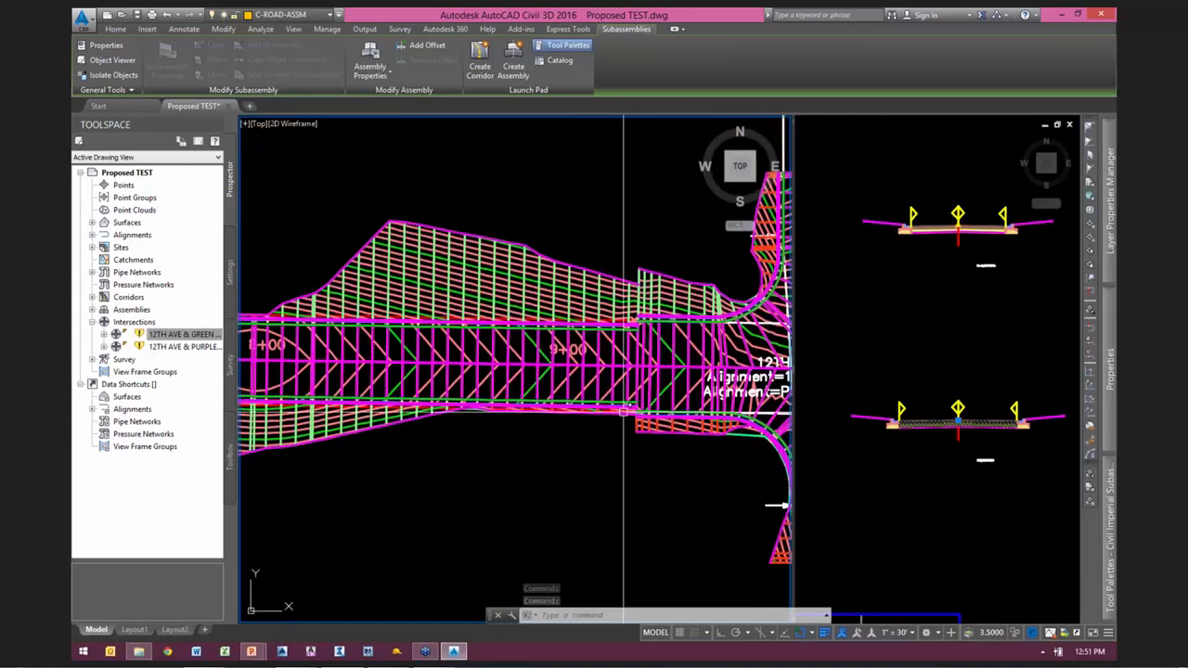
pyautogui.scroll(5, 623, 408)
pyautogui.press('Escape')
pyautogui.click(619, 376)
pyautogui.scroll(-4, 595, 371)
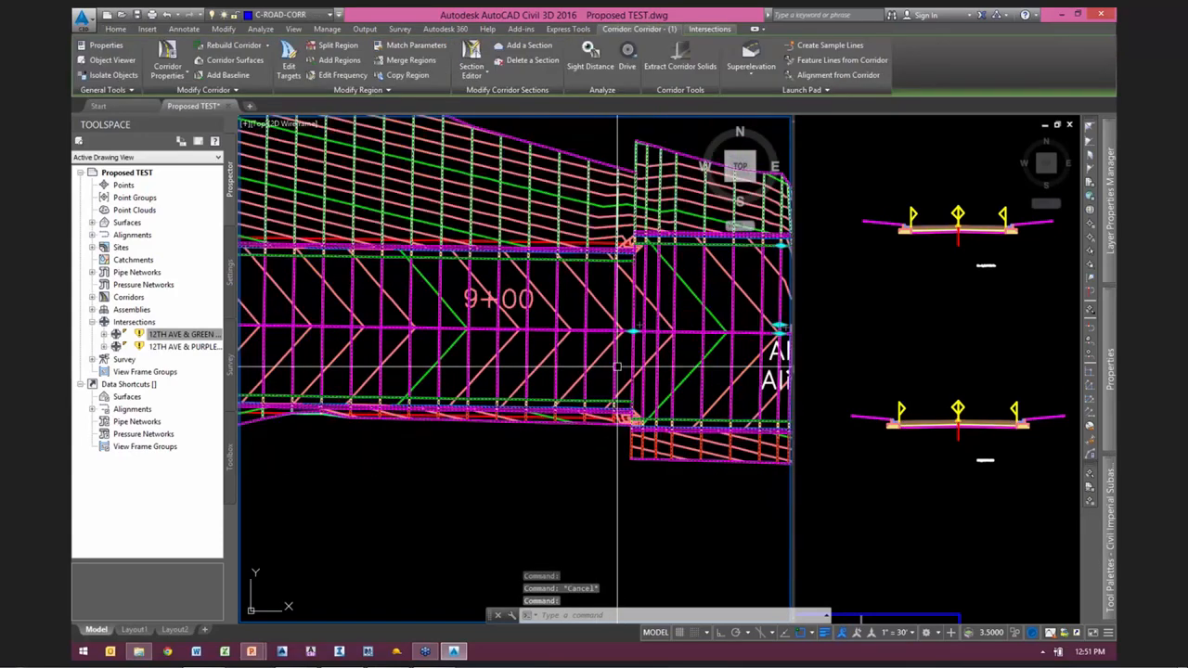
pyautogui.click(233, 44)
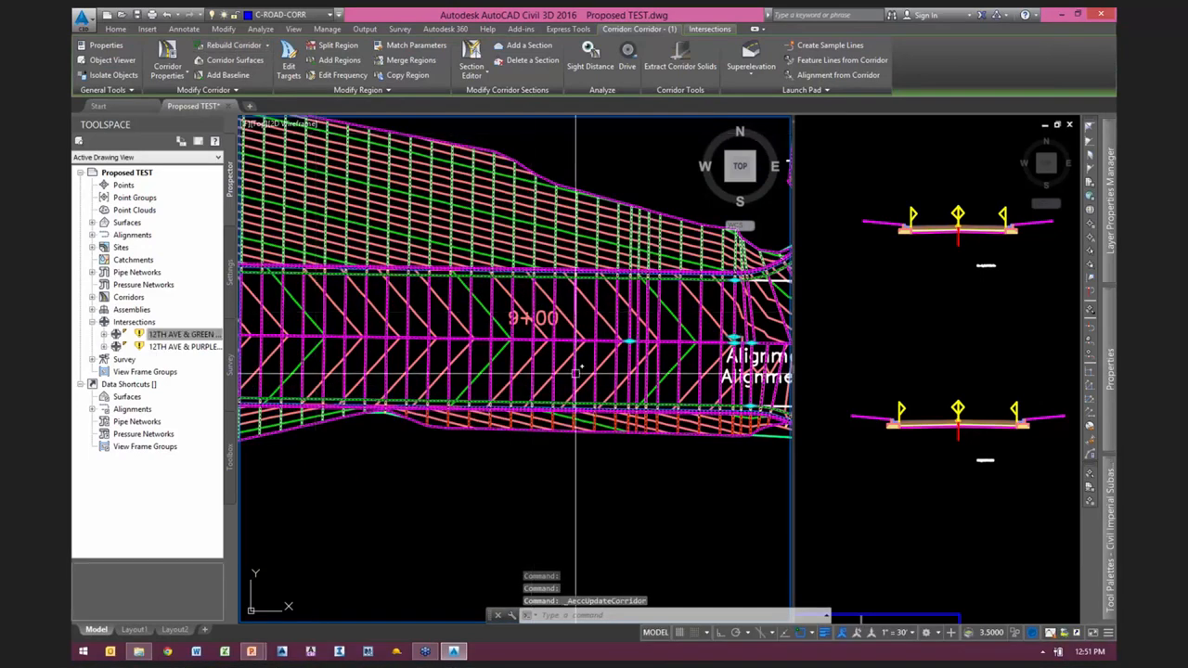
# Step: Set the copied primary road full-section region's assembly frequency to 25 feet along tangents and change its increment along profile curves
pyautogui.click(342, 74)
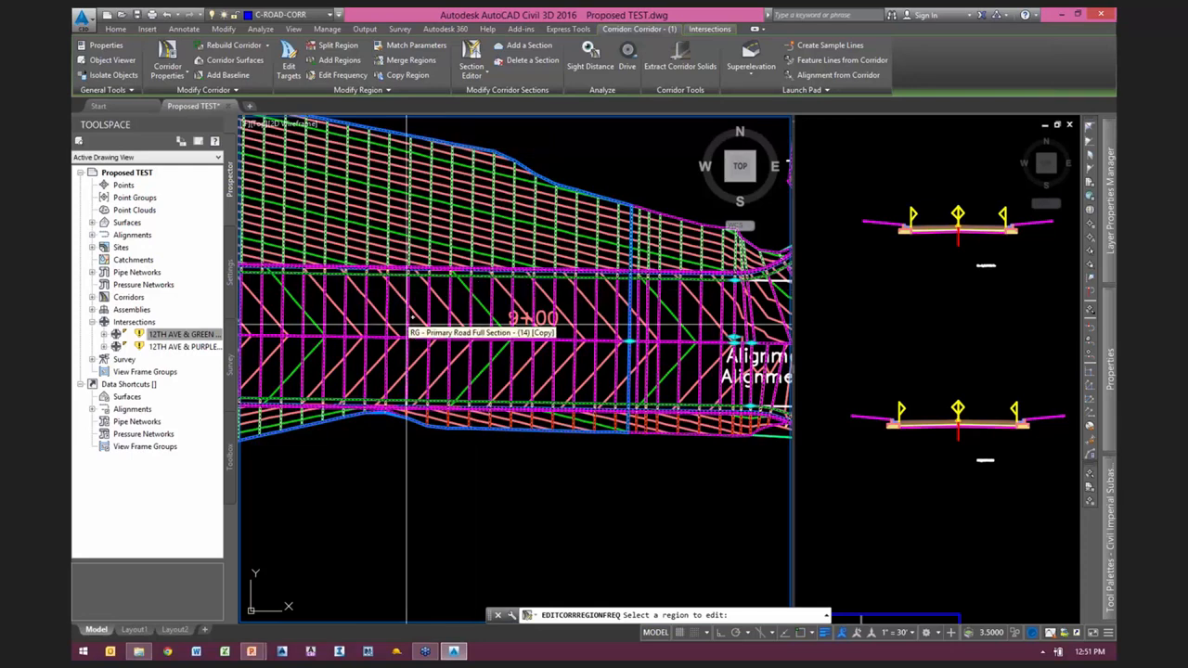
pyautogui.click(601, 267)
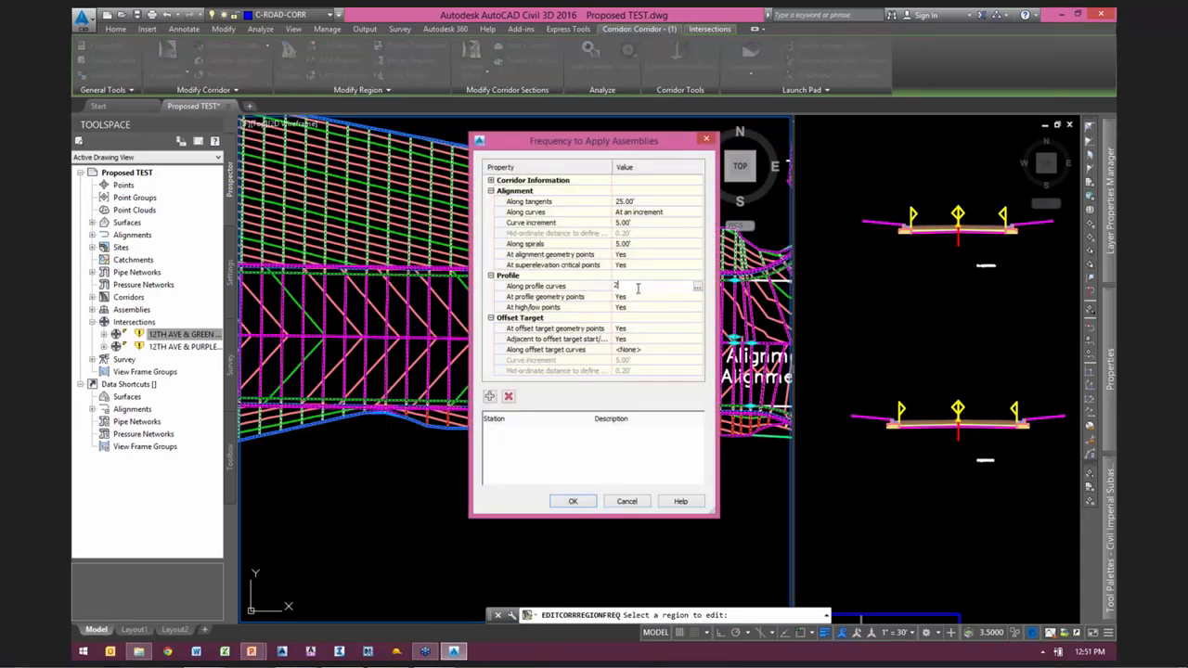
pyautogui.click(575, 501)
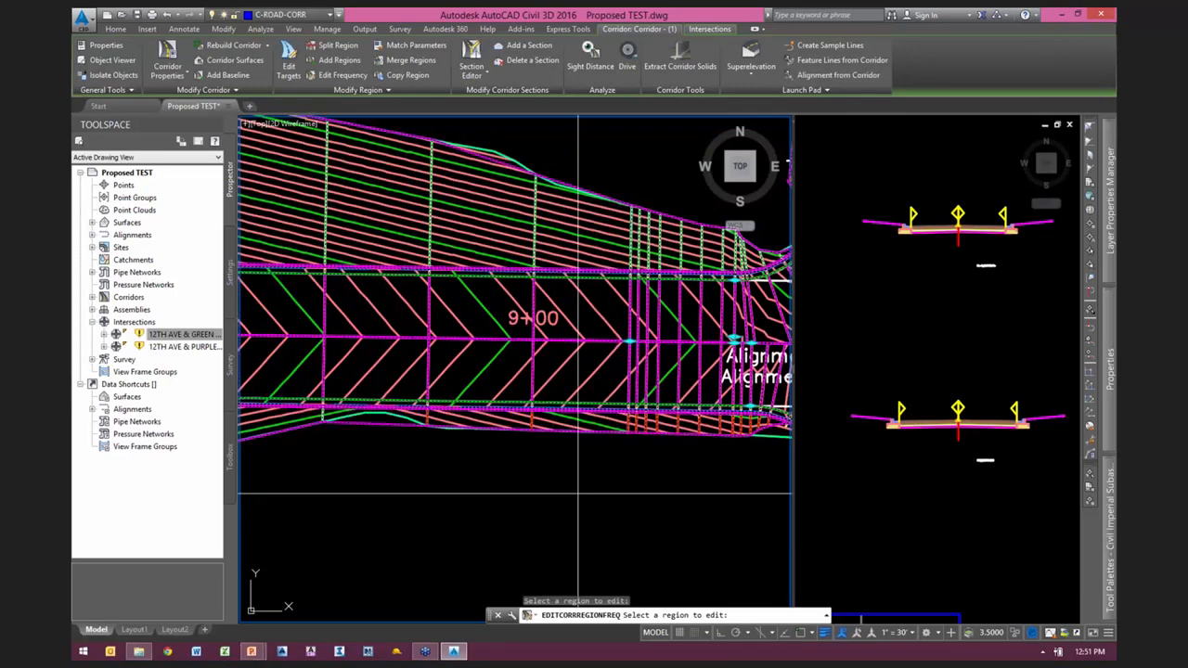
pyautogui.scroll(-5, 561, 473)
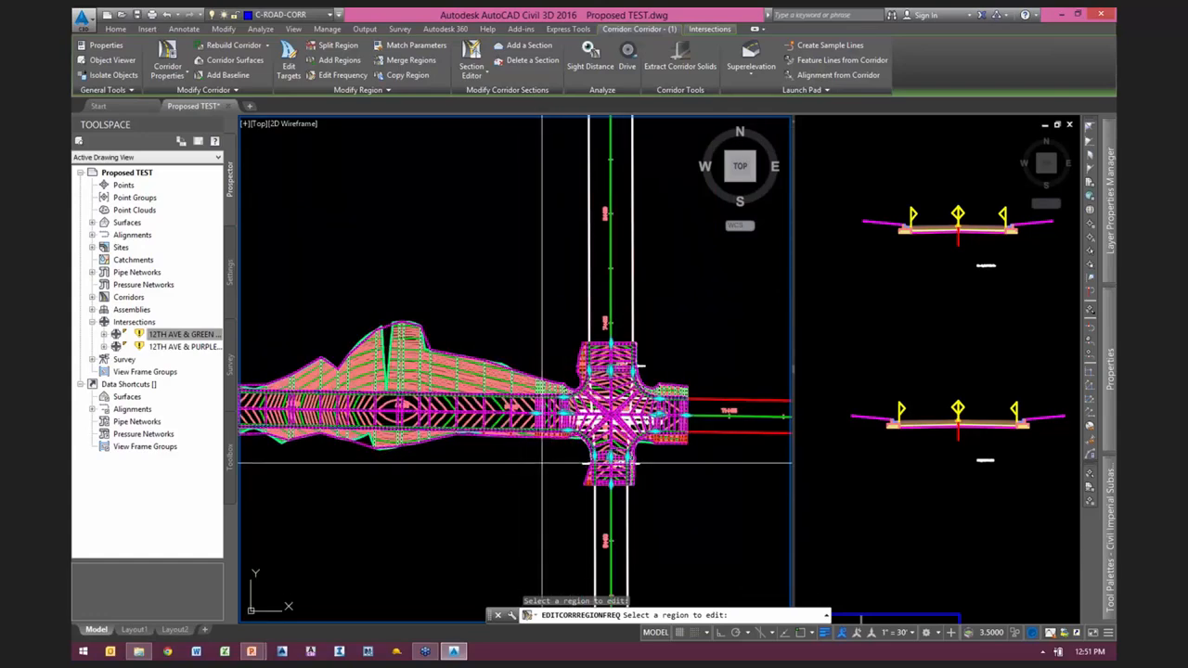
pyautogui.press('Escape')
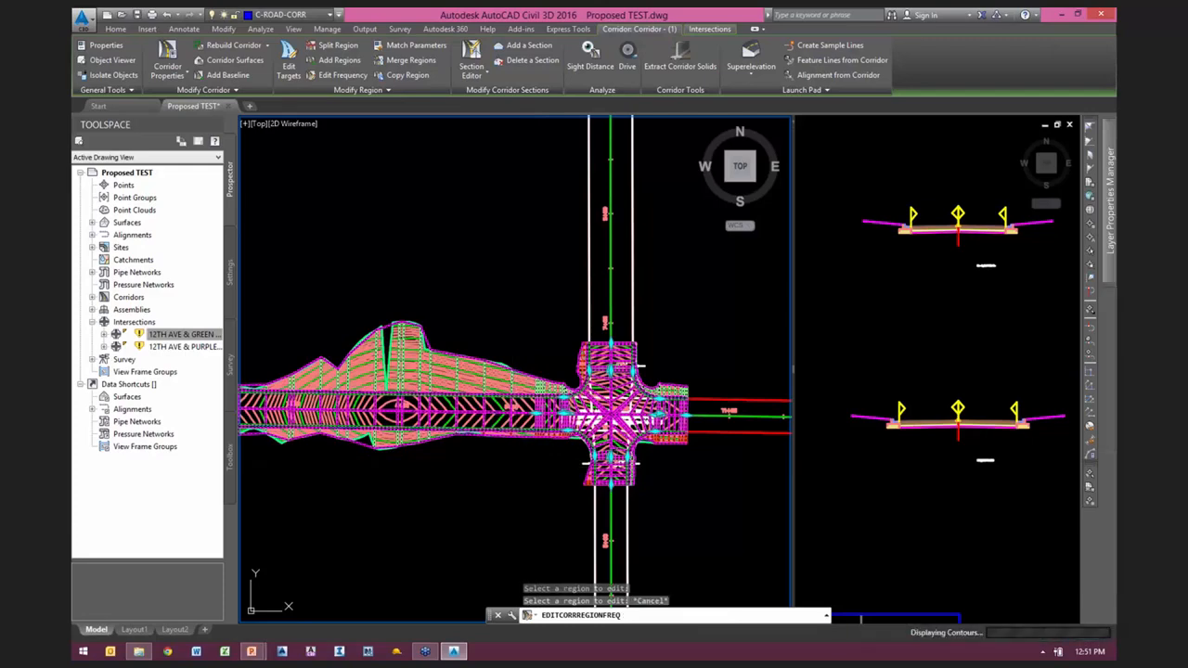
# Step: Examine the selected corridor and its surface around 12TH AVE and PURPLE ST in 3D with the Object Viewer
pyautogui.scroll(2, 555, 397)
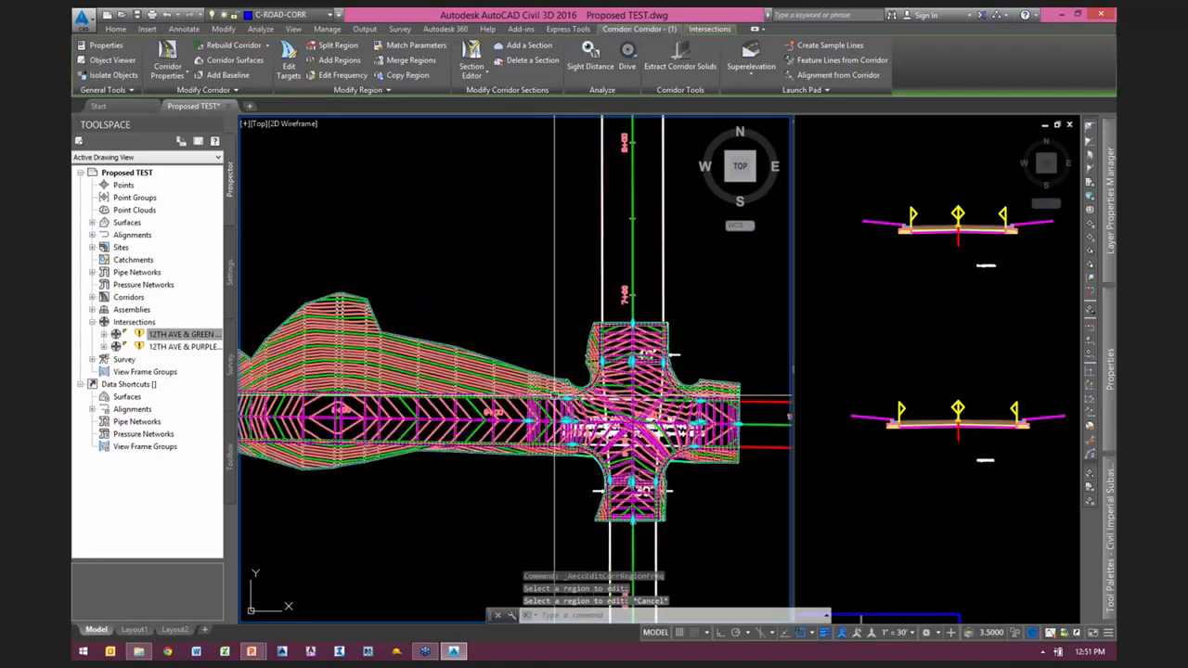
pyautogui.scroll(2, 554, 397)
pyautogui.scroll(3, 522, 400)
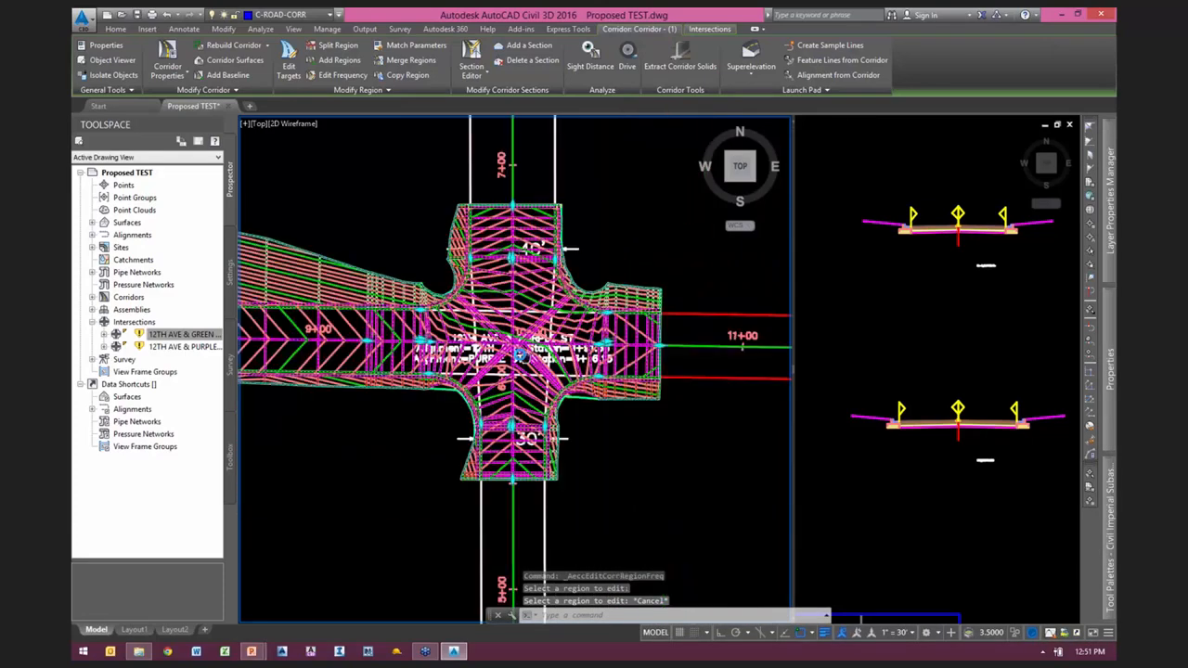
pyautogui.scroll(-3, 522, 401)
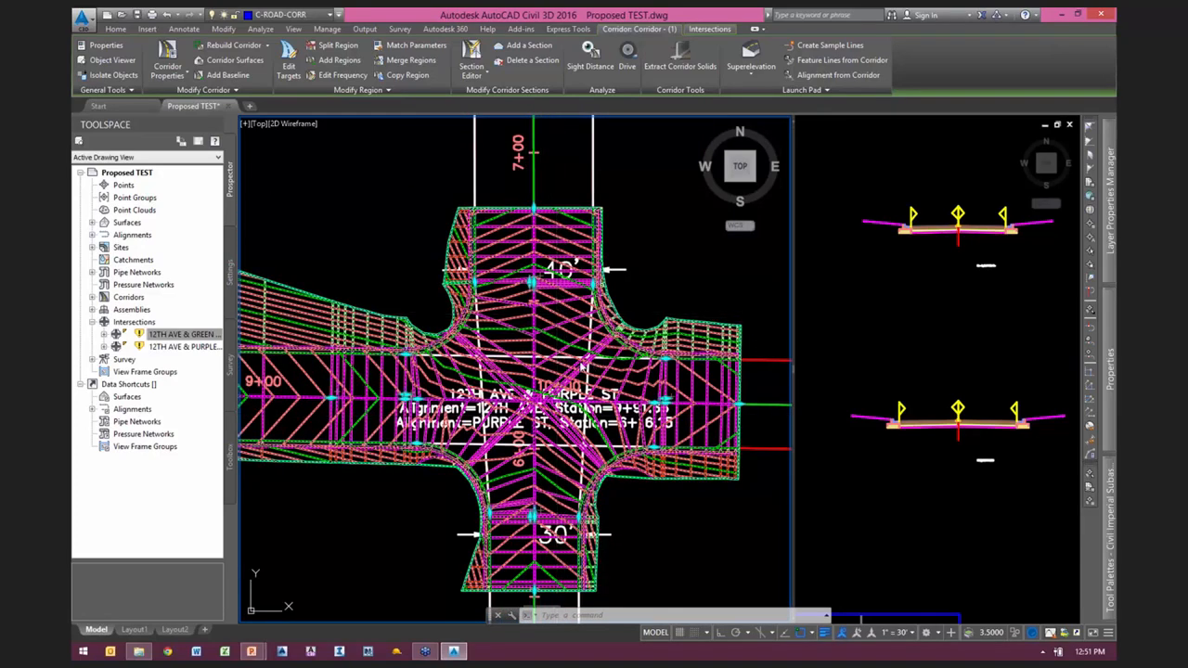
pyautogui.rightClick(588, 340)
pyautogui.click(621, 461)
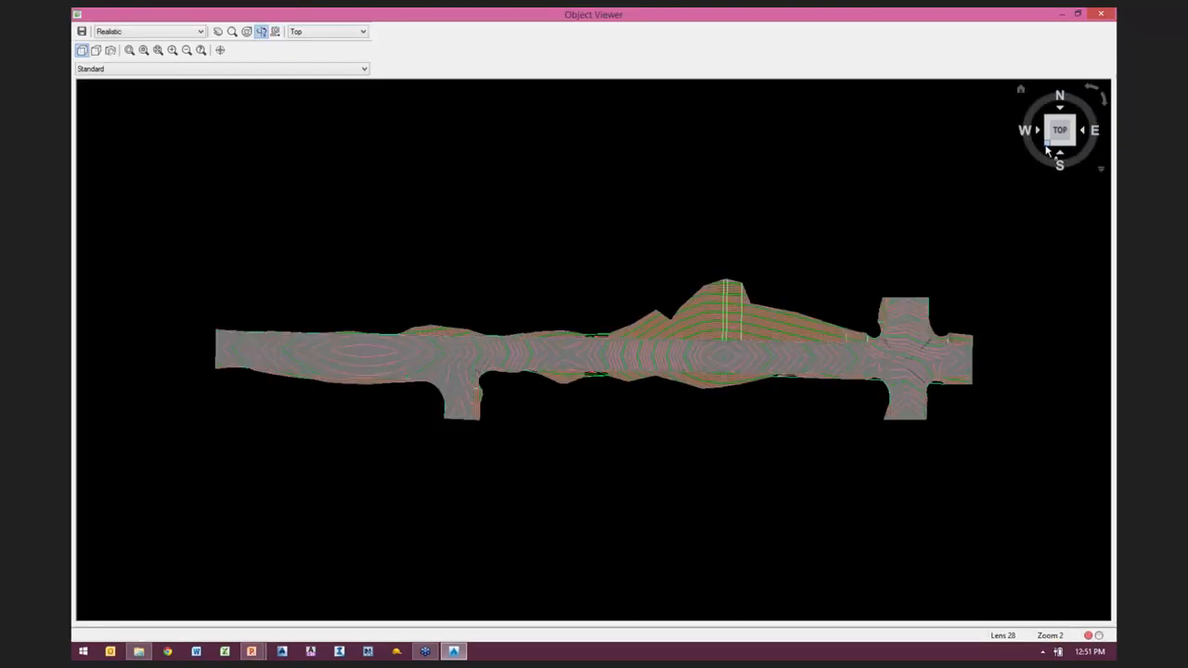
pyautogui.click(1046, 152)
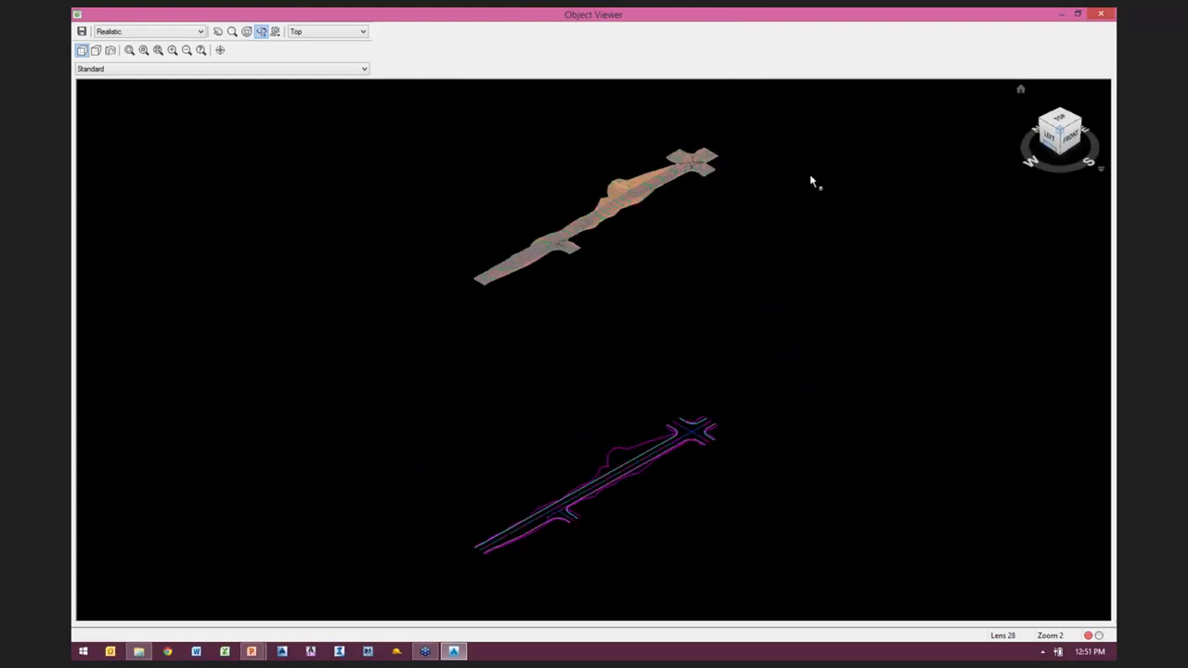
pyautogui.scroll(2, 607, 340)
pyautogui.moveTo(728, 89); pyautogui.dragTo(669, 223, button='middle')
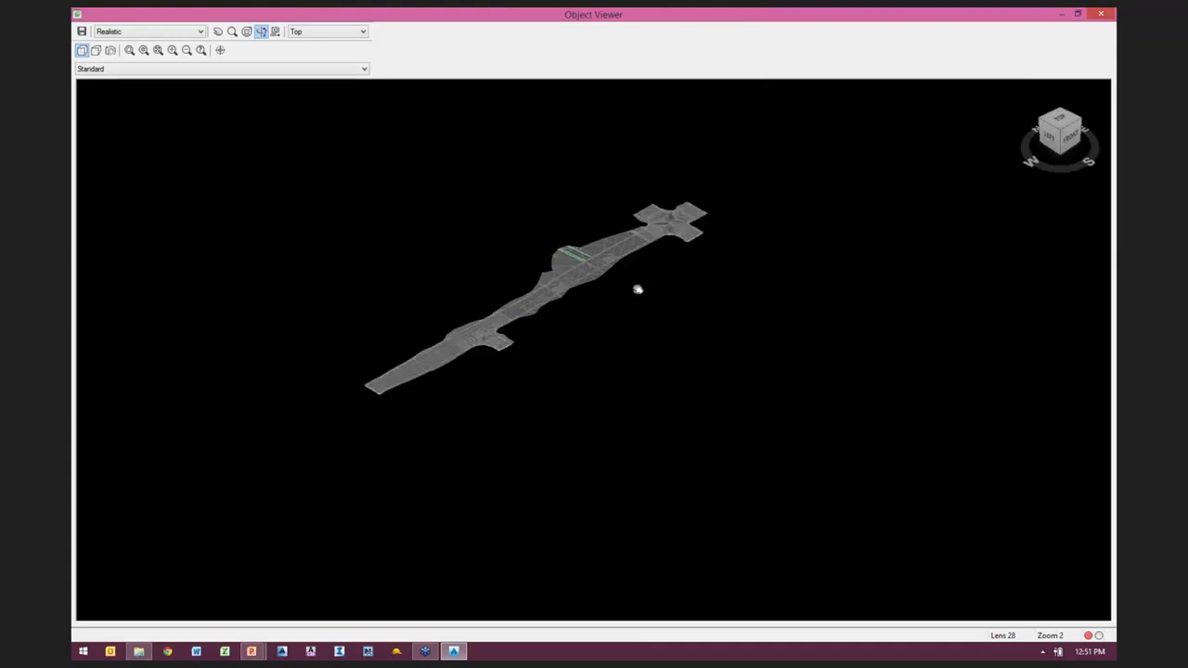
pyautogui.moveTo(641, 288); pyautogui.dragTo(656, 260, button='middle')
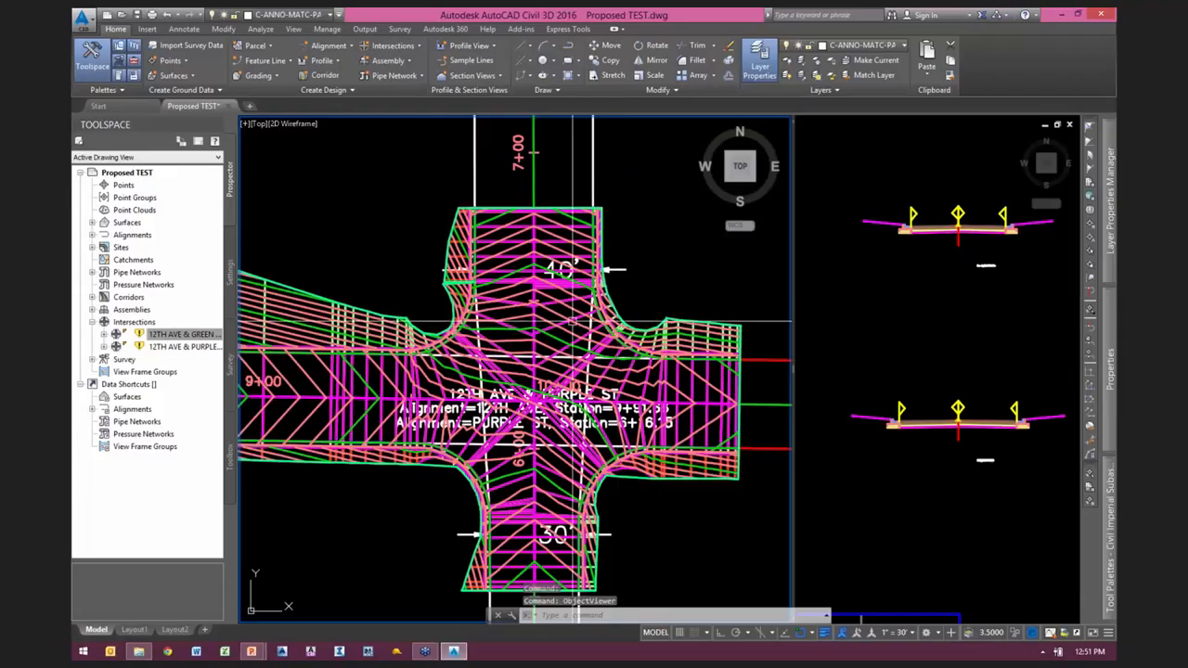
# Step: Inspect only the corridor surface in the Object Viewer, checking the PURPLE ST intersection up close from an oblique angle
pyautogui.click(603, 314)
pyautogui.rightClick(603, 314)
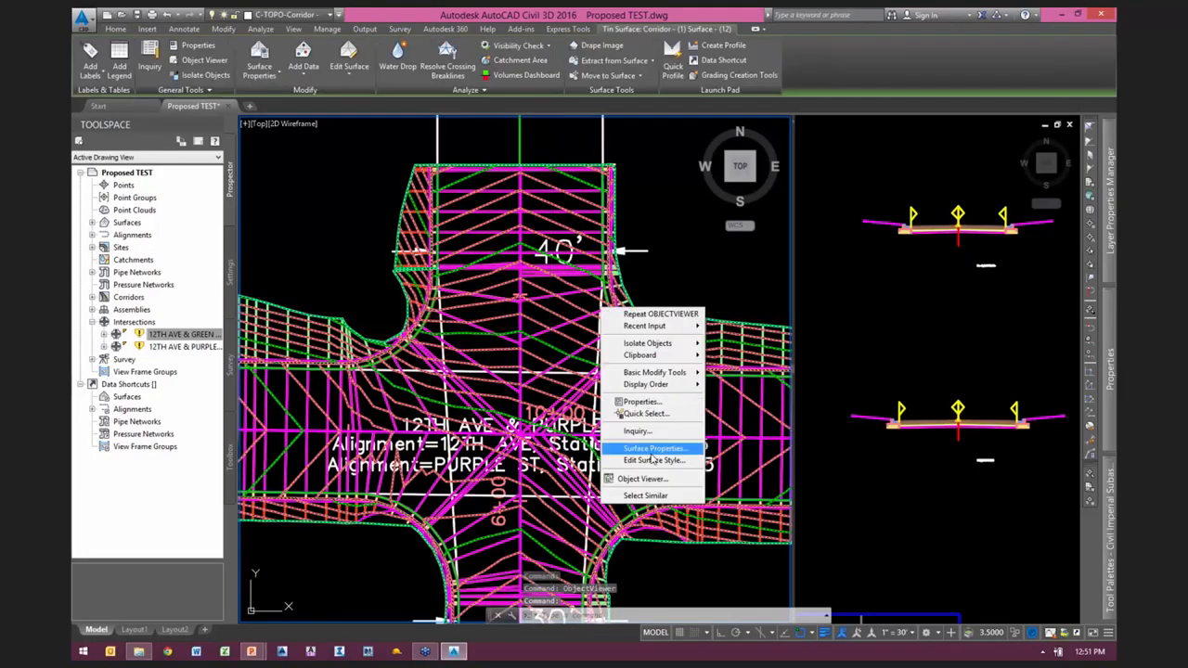
pyautogui.click(650, 479)
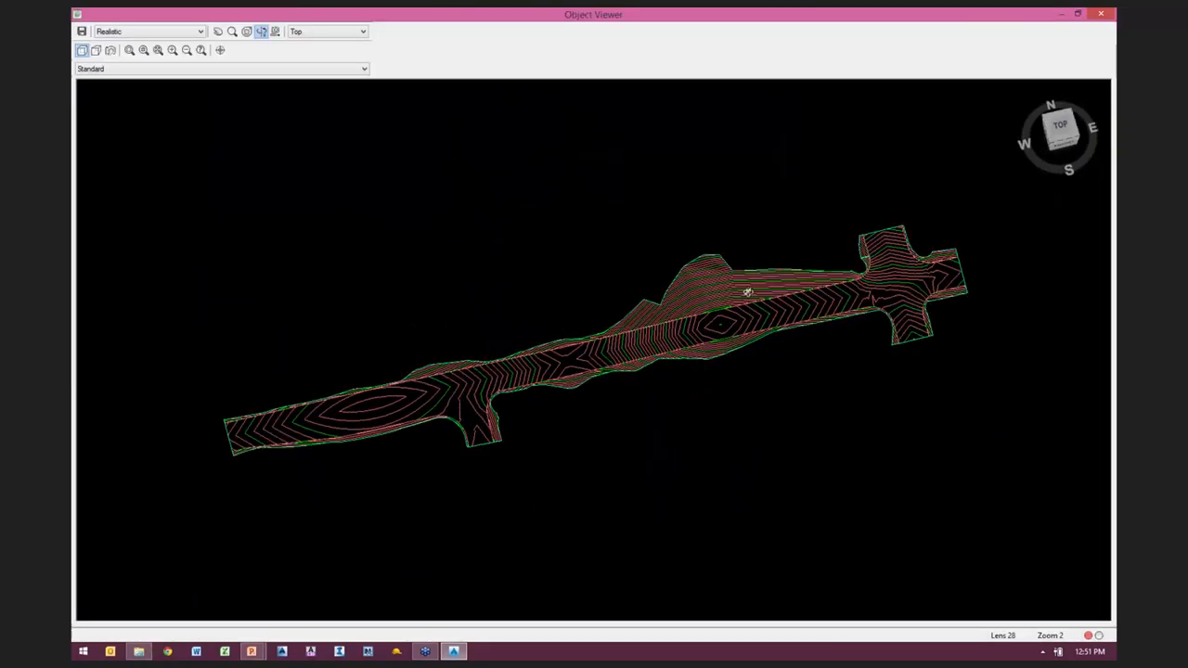
pyautogui.moveTo(748, 288); pyautogui.dragTo(769, 249)
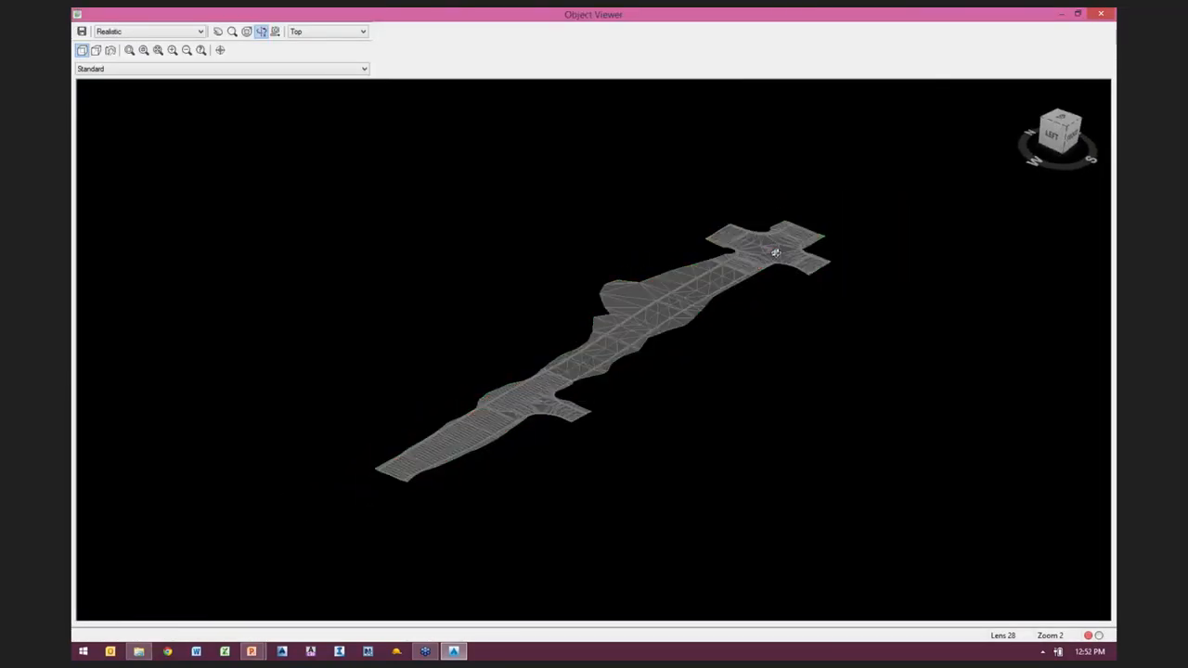
pyautogui.scroll(1, 825, 247)
pyautogui.moveTo(833, 248); pyautogui.dragTo(430, 423, button='middle')
pyautogui.scroll(2, 564, 369)
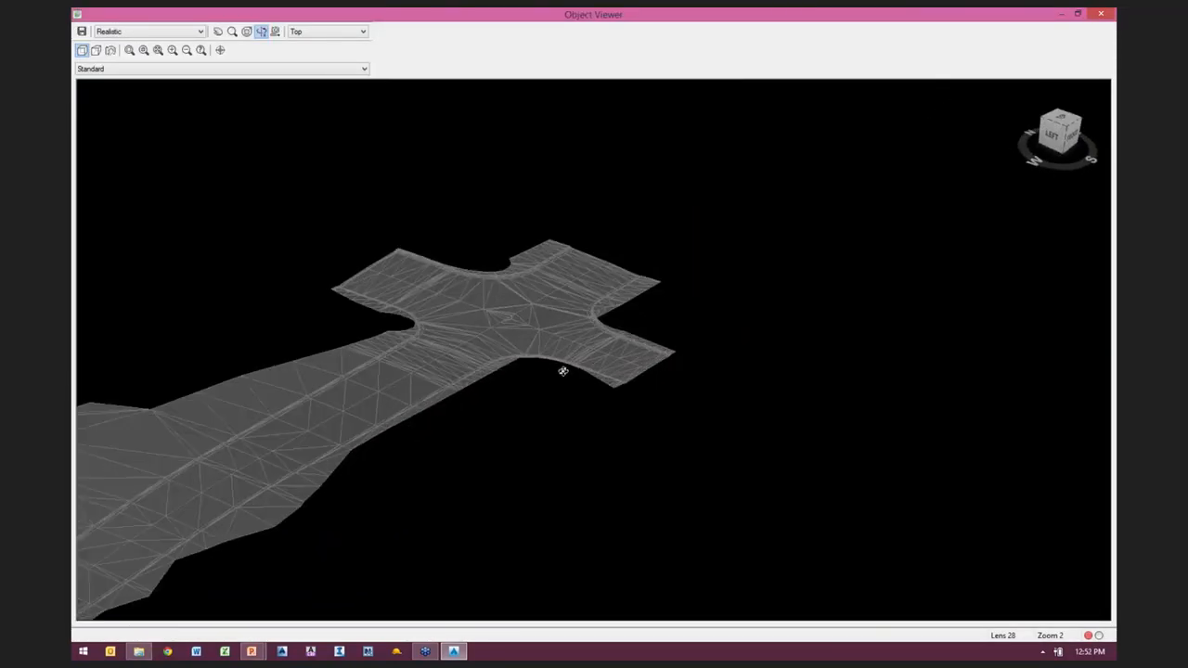
pyautogui.scroll(1, 564, 344)
pyautogui.moveTo(612, 355); pyautogui.dragTo(714, 381, button='middle')
pyautogui.scroll(-1, 716, 382)
pyautogui.scroll(1, 693, 377)
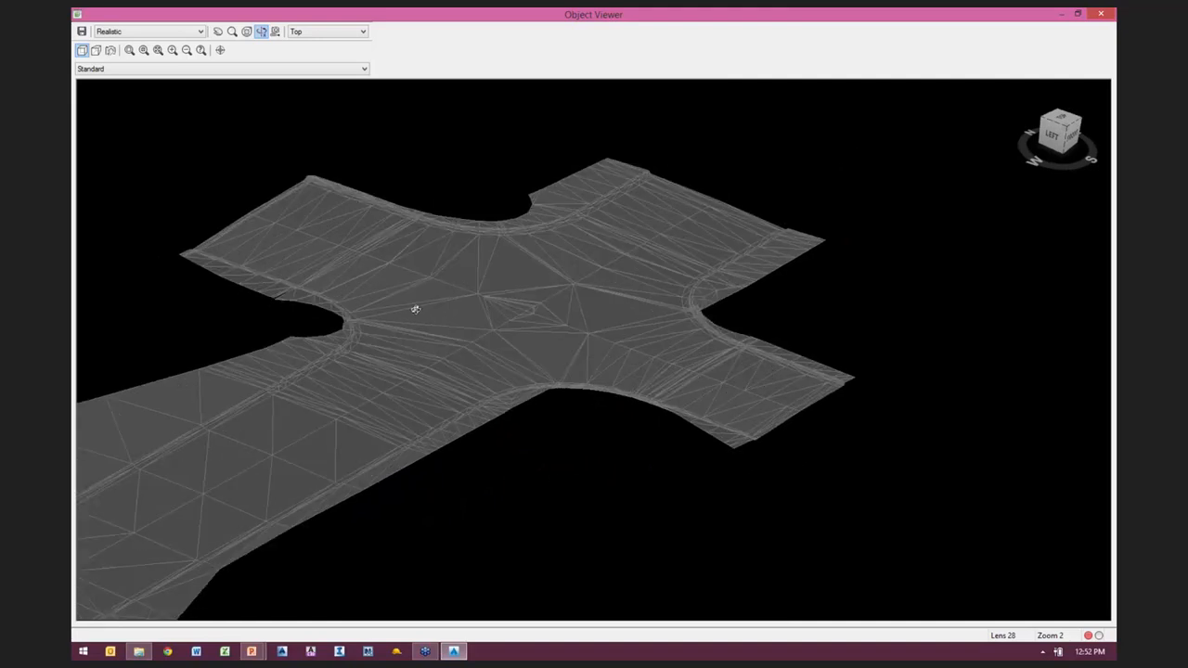
pyautogui.moveTo(457, 313); pyautogui.dragTo(493, 294, button='middle')
pyautogui.scroll(-1, 564, 300)
pyautogui.scroll(1, 568, 288)
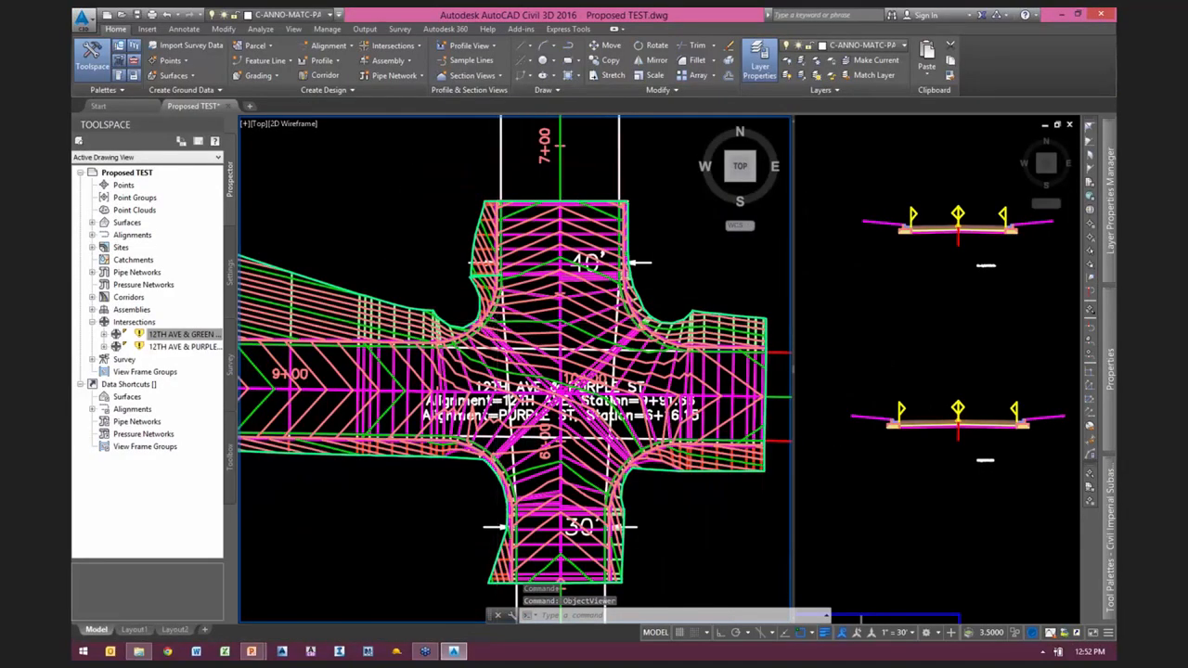
# Step: Examine the surface contours in plan around the PURPLE ST curb returns and where they tie into the side roads
pyautogui.scroll(3, 493, 329)
pyautogui.moveTo(595, 278); pyautogui.dragTo(544, 350, button='middle')
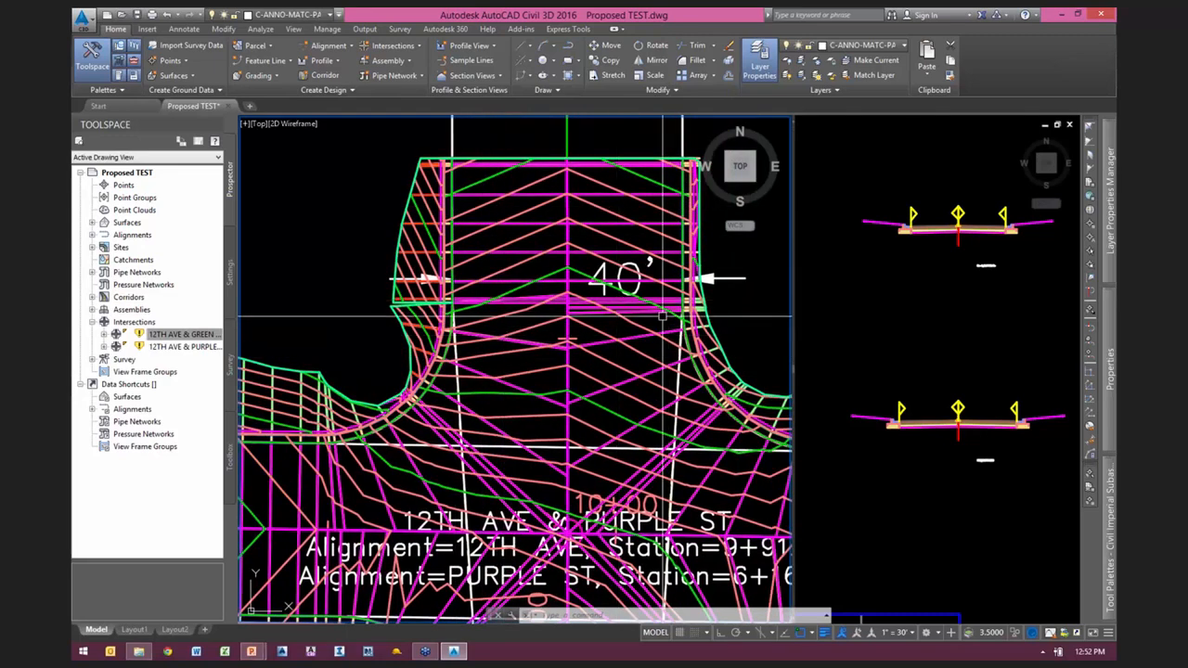
pyautogui.moveTo(429, 410); pyautogui.dragTo(538, 322, button='middle')
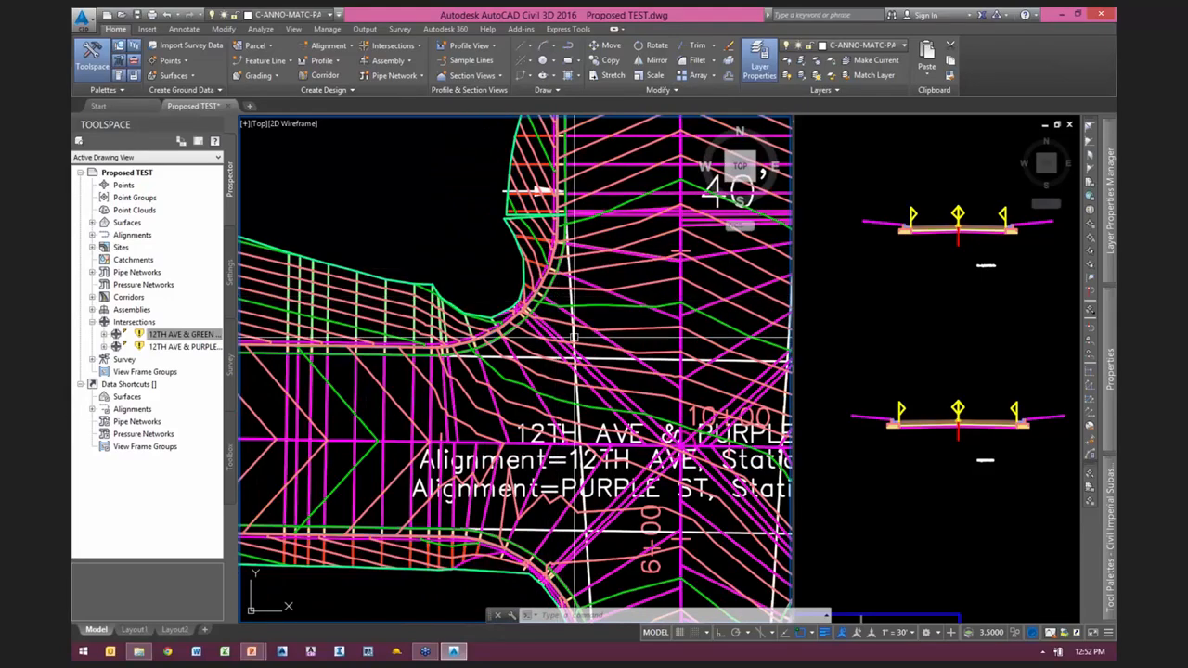
pyautogui.moveTo(580, 383); pyautogui.dragTo(380, 125, button='middle')
pyautogui.scroll(2, 517, 392)
pyautogui.moveTo(538, 388); pyautogui.dragTo(669, 429, button='middle')
pyautogui.scroll(-2, 669, 429)
# Step: Create a profile view of the southwest quadrant curb return alignment at 12TH AVE & PURPLE ST, placed above the existing profile views
pyautogui.click(462, 331)
pyautogui.scroll(-5, 617, 381)
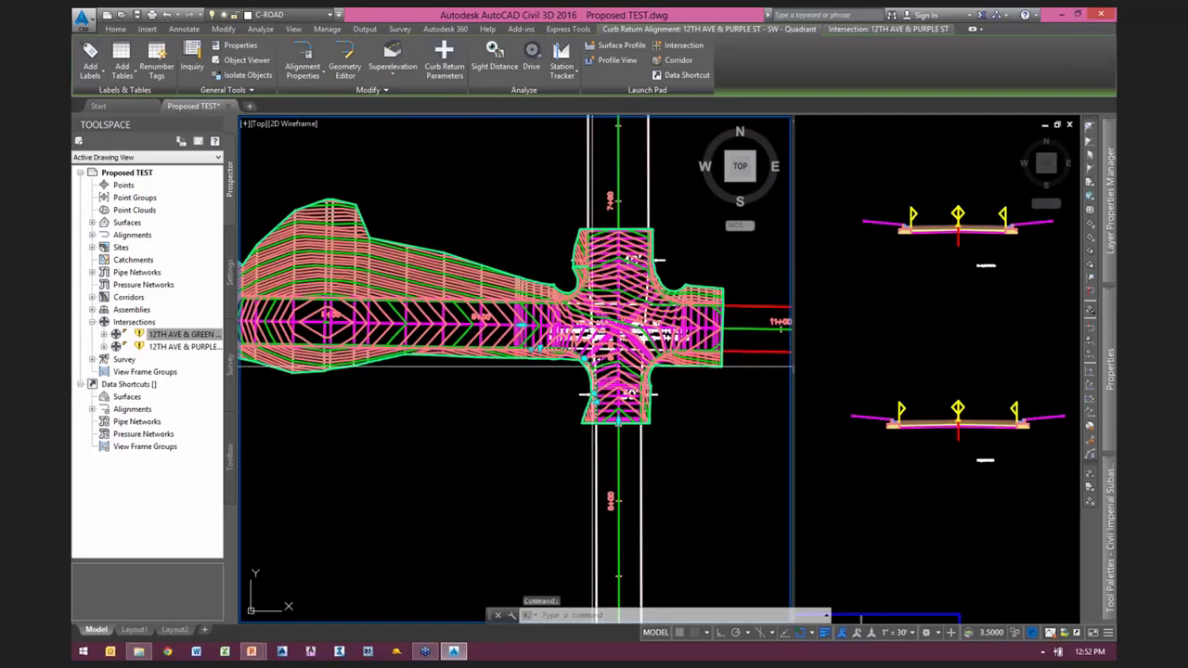
pyautogui.scroll(4, 593, 382)
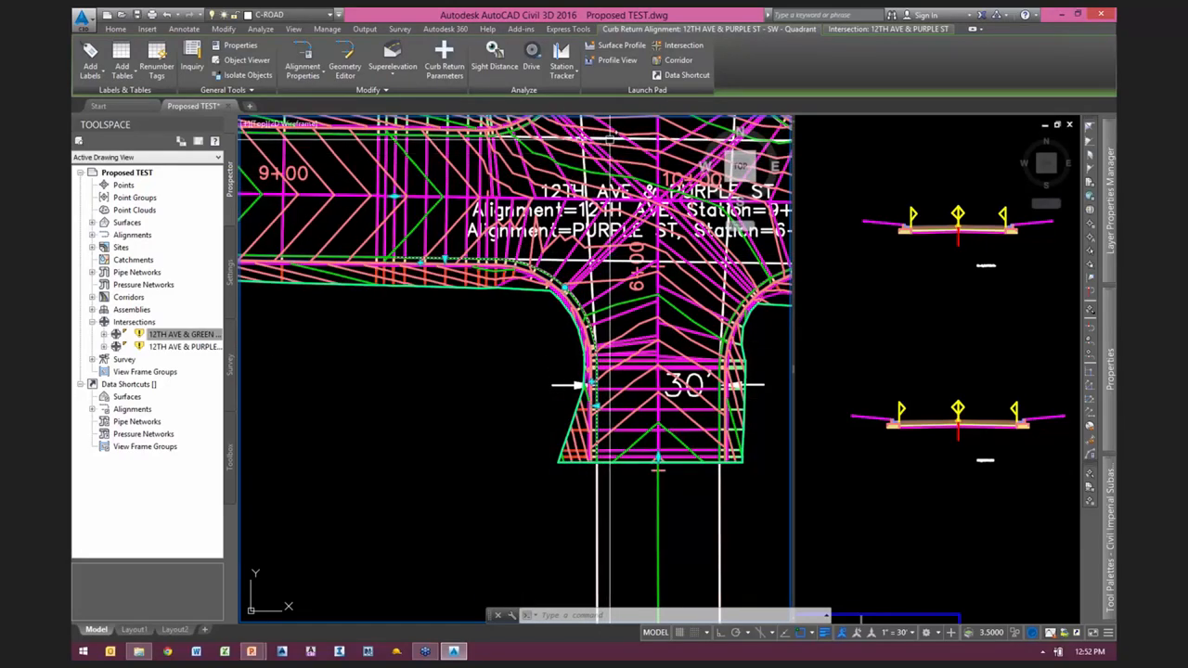
pyautogui.click(616, 60)
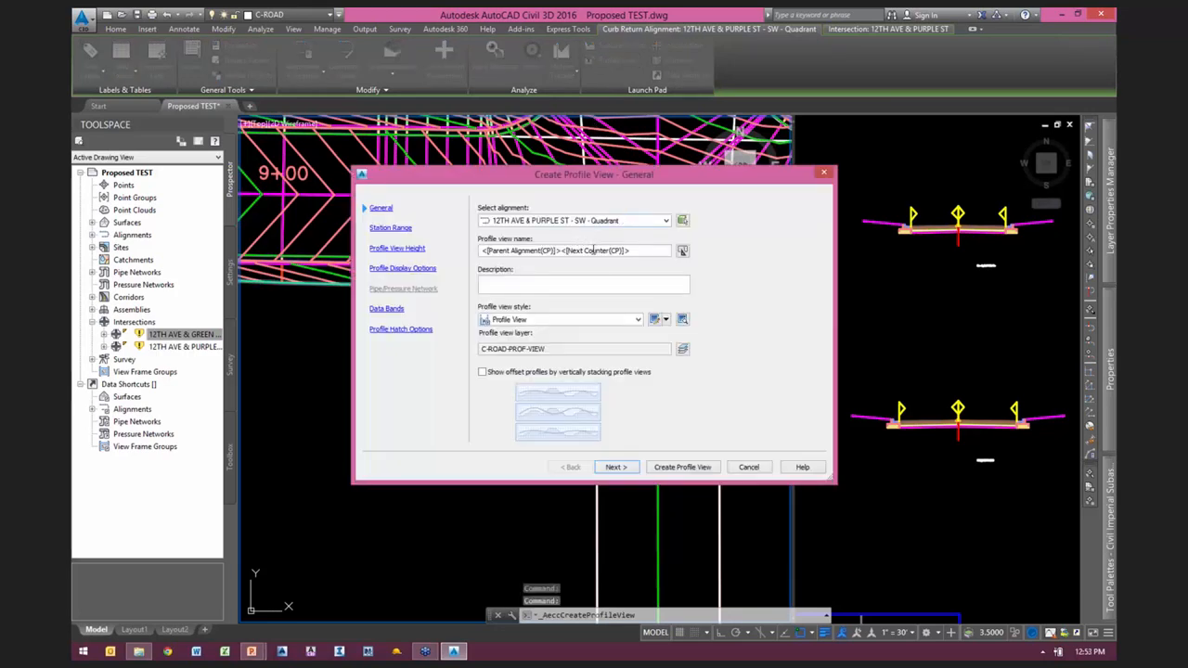
pyautogui.click(616, 467)
pyautogui.click(616, 468)
pyautogui.click(616, 468)
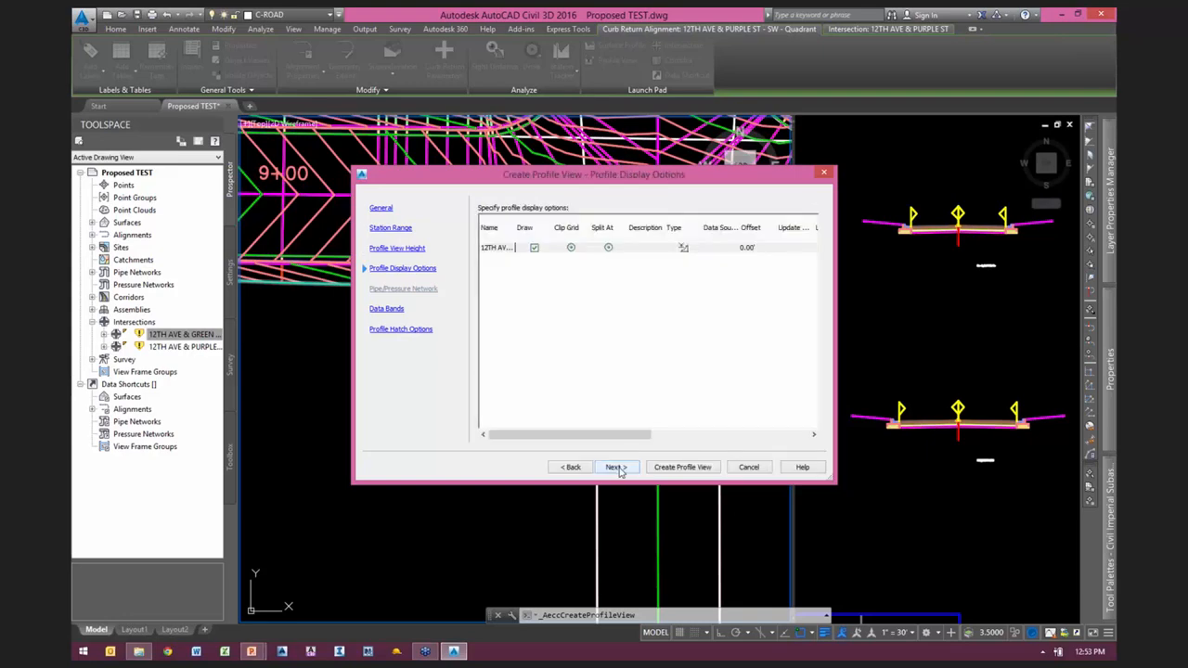
pyautogui.moveTo(621, 444); pyautogui.dragTo(740, 443)
pyautogui.click(682, 468)
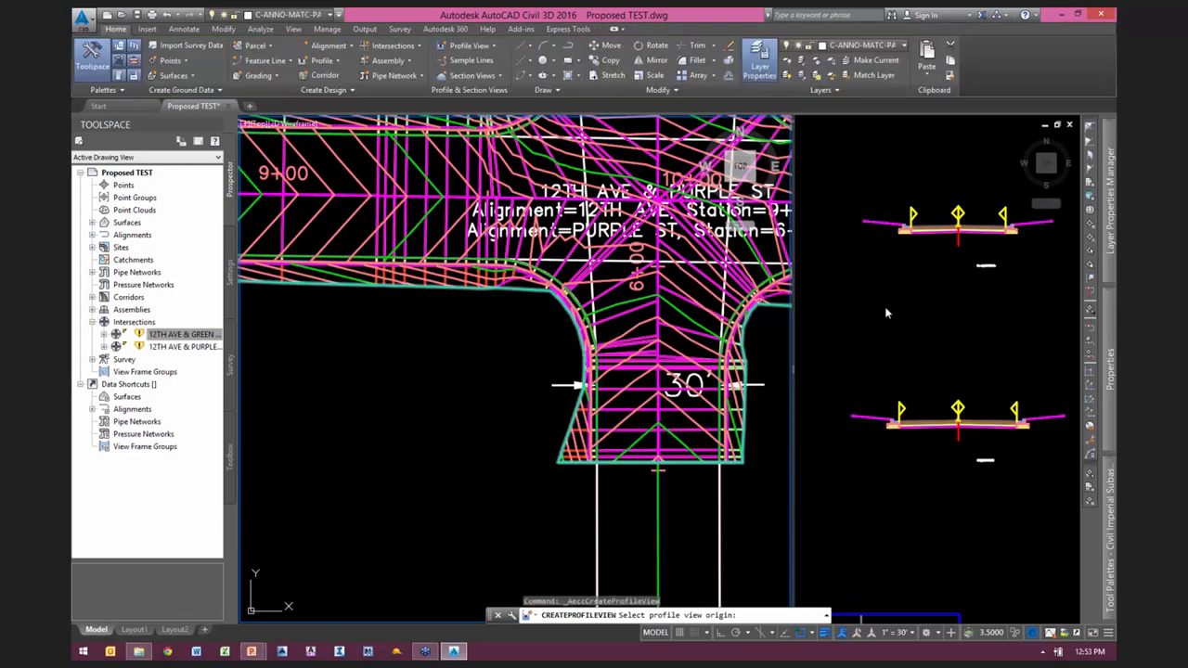
pyautogui.scroll(-6, 891, 378)
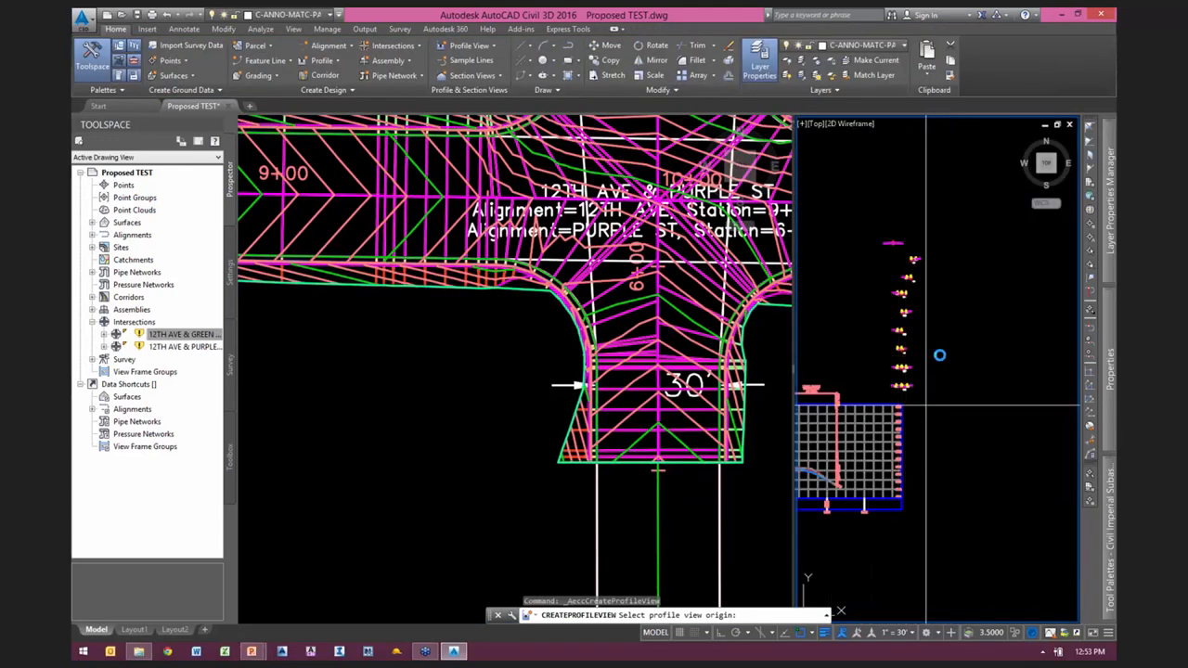
pyautogui.scroll(3, 984, 427)
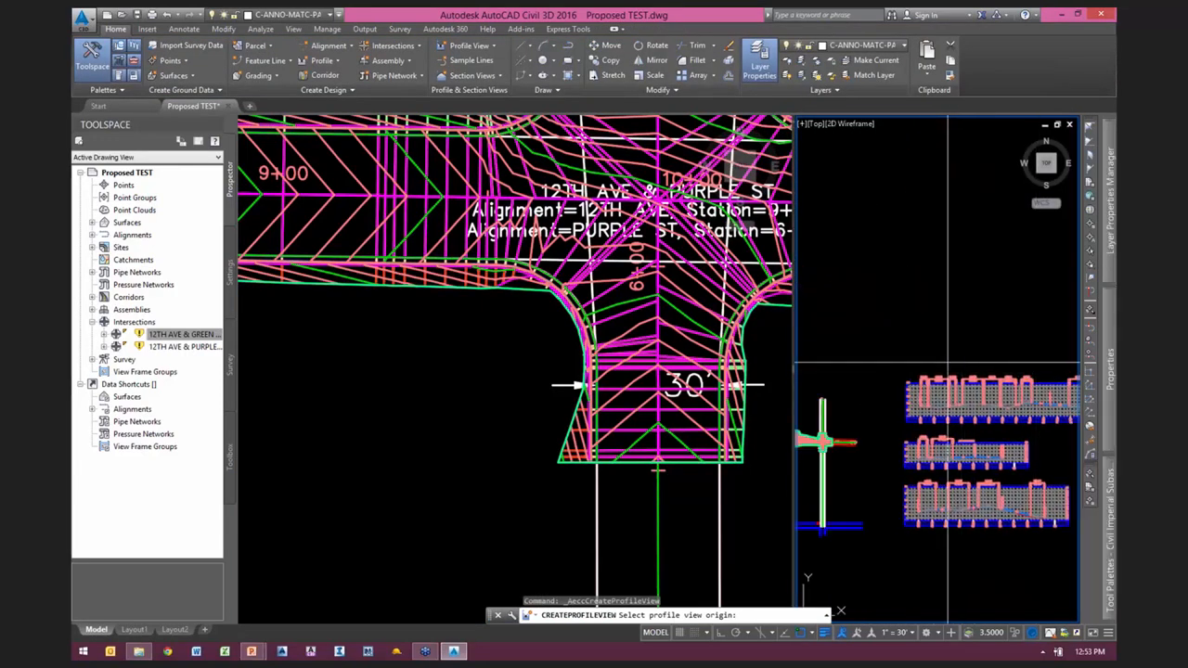
pyautogui.click(920, 357)
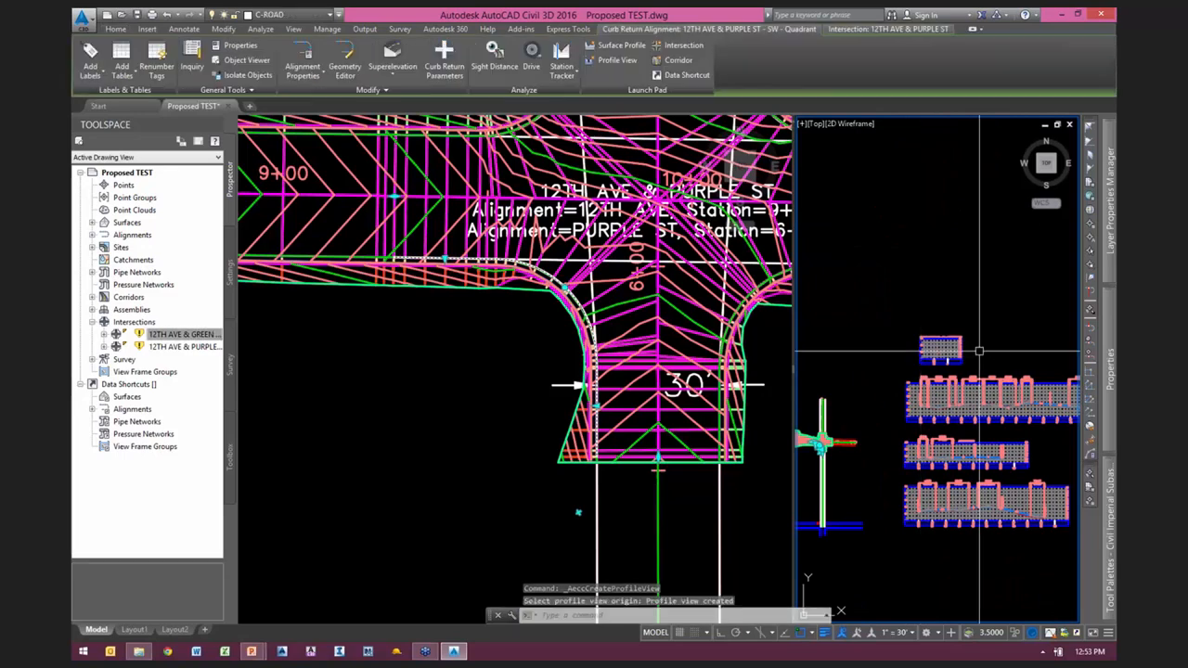
# Step: Select the curb return profile in the new southwest quadrant profile view and examine its grips near the gap
pyautogui.scroll(4, 933, 347)
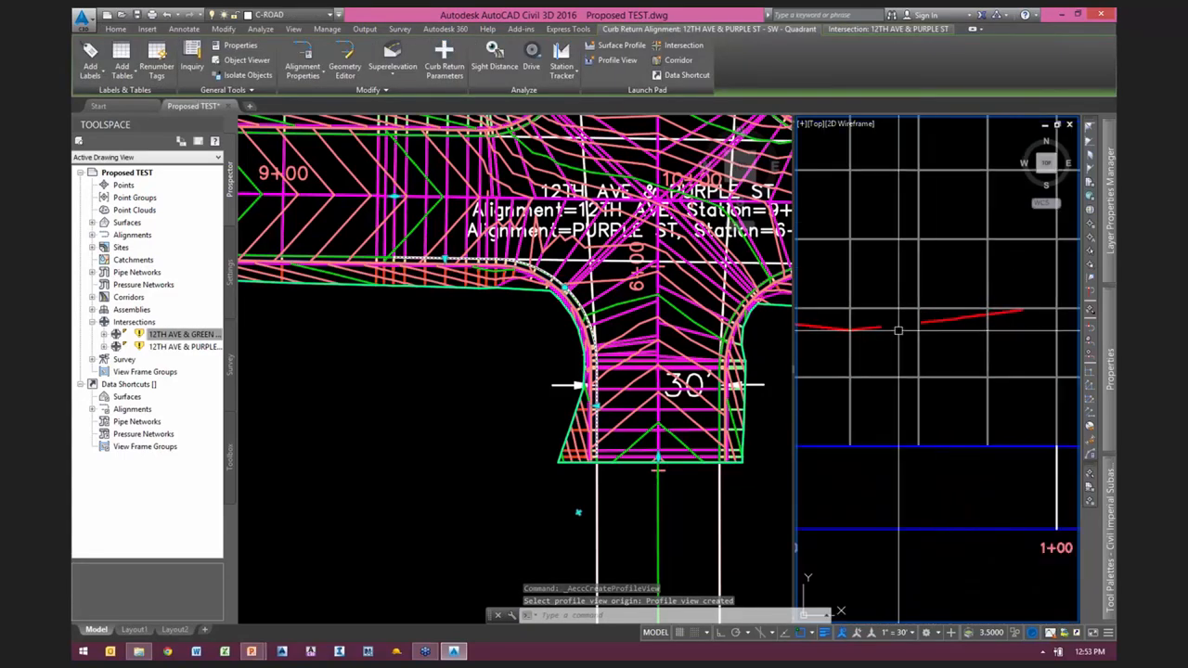
pyautogui.press('Escape')
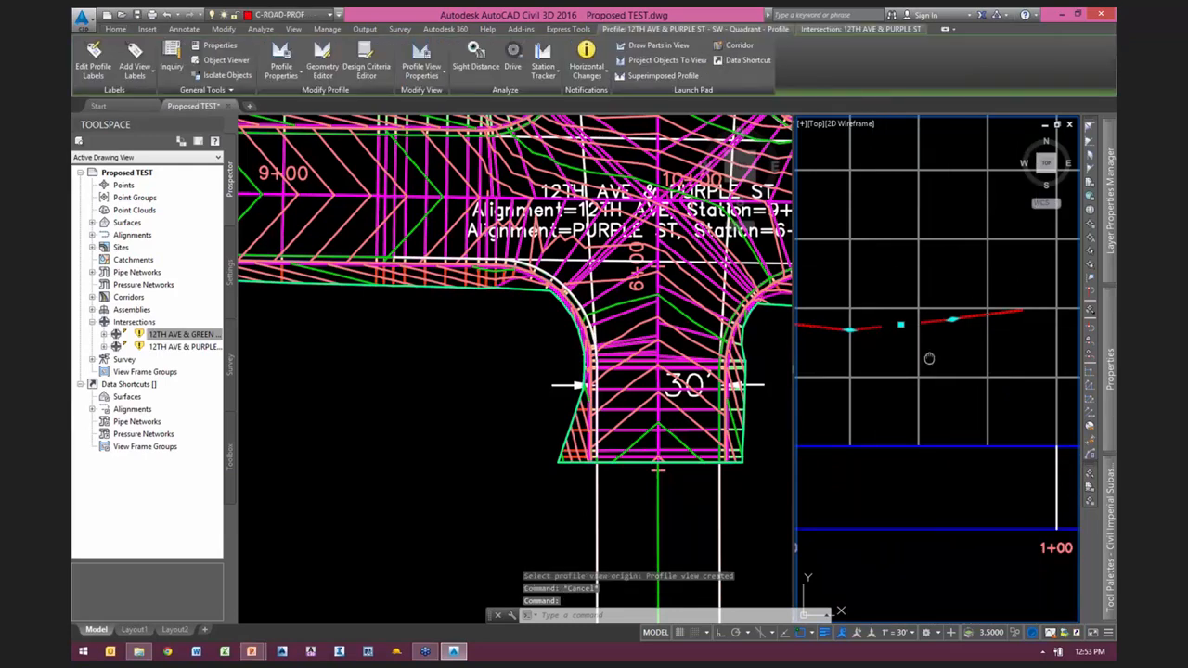
pyautogui.moveTo(928, 360); pyautogui.dragTo(971, 356, button='middle')
pyautogui.scroll(2, 974, 341)
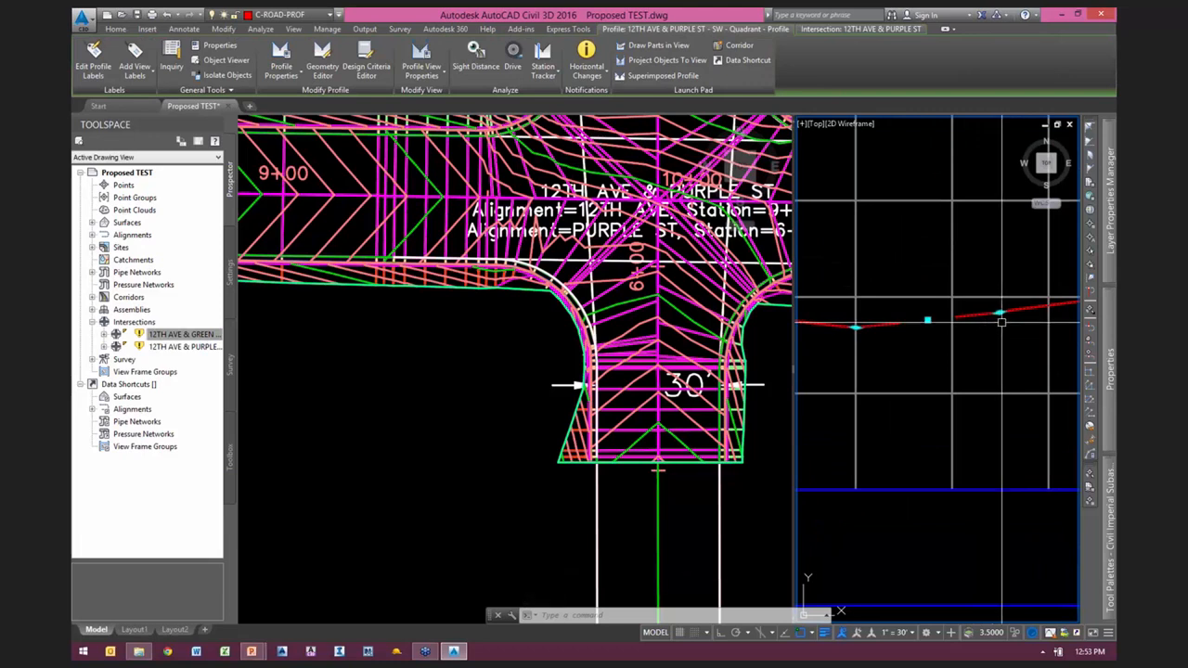
pyautogui.moveTo(998, 324)
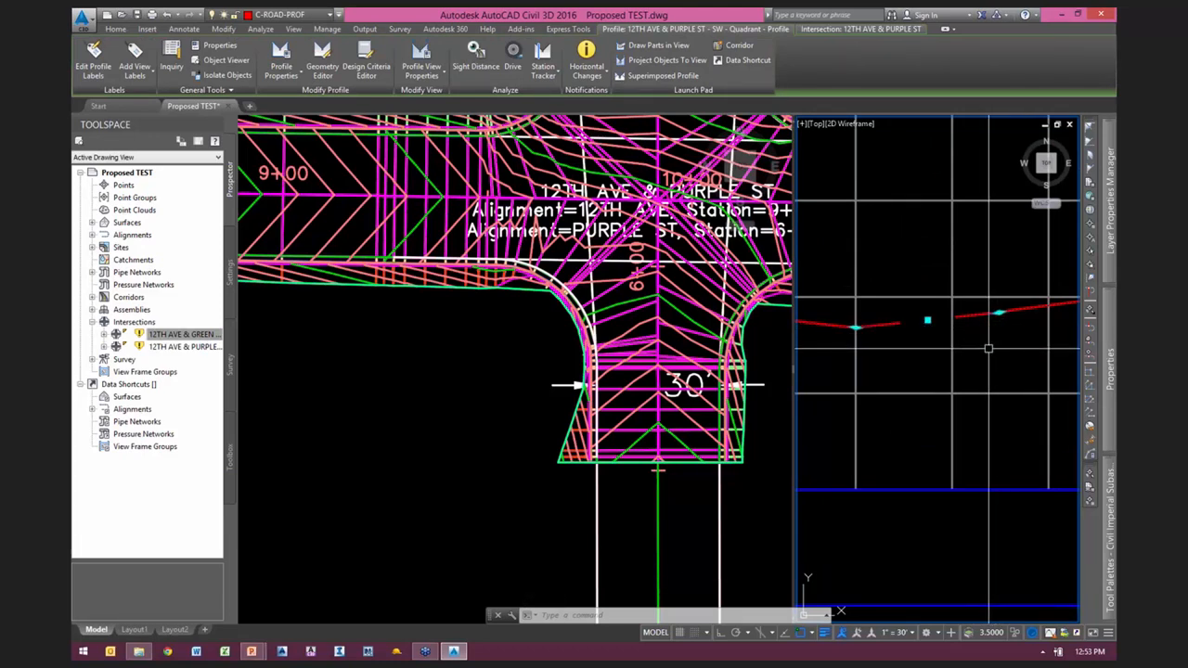
# Step: Insert a PVI in the gap of the southwest quadrant curb return profile at about station 0+44.74, elevation 817.93
pyautogui.click(470, 354)
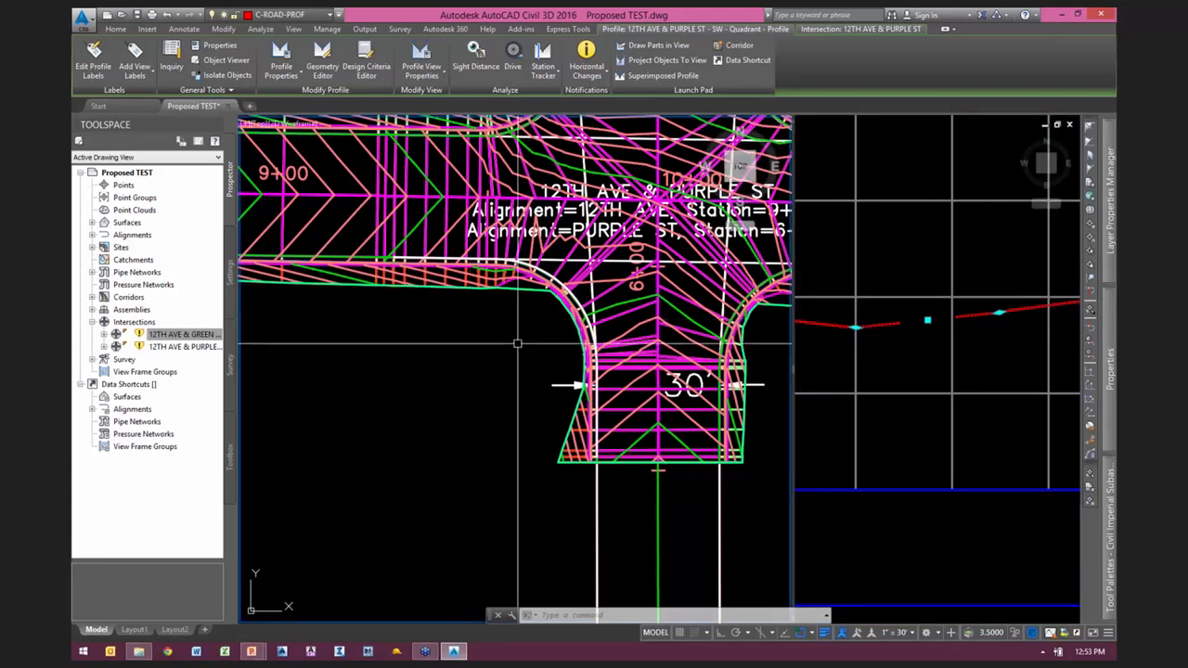
pyautogui.scroll(2, 403, 394)
pyautogui.click(902, 328)
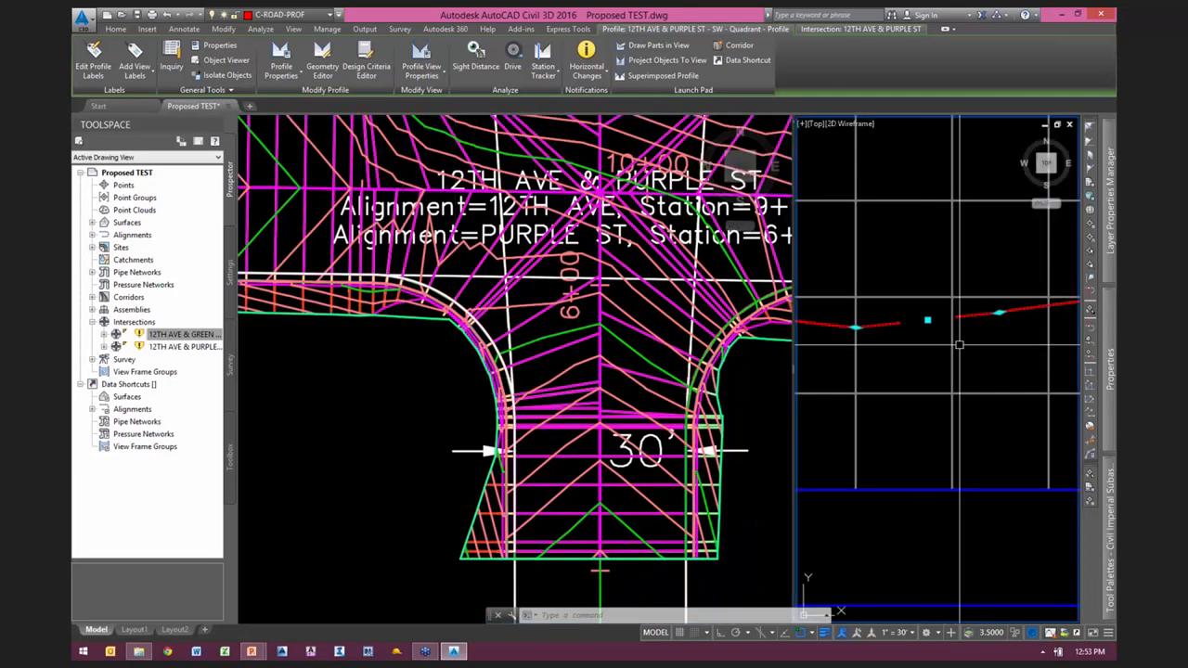
pyautogui.scroll(-2, 902, 328)
pyautogui.scroll(2, 941, 329)
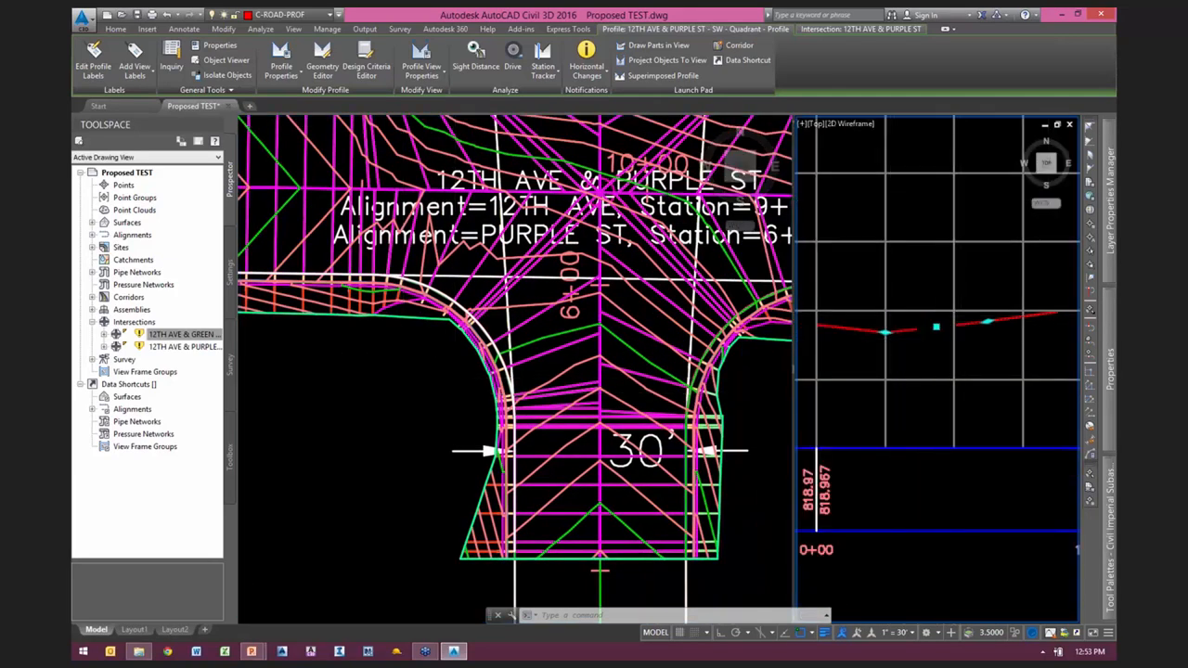
pyautogui.rightClick(934, 342)
pyautogui.click(993, 488)
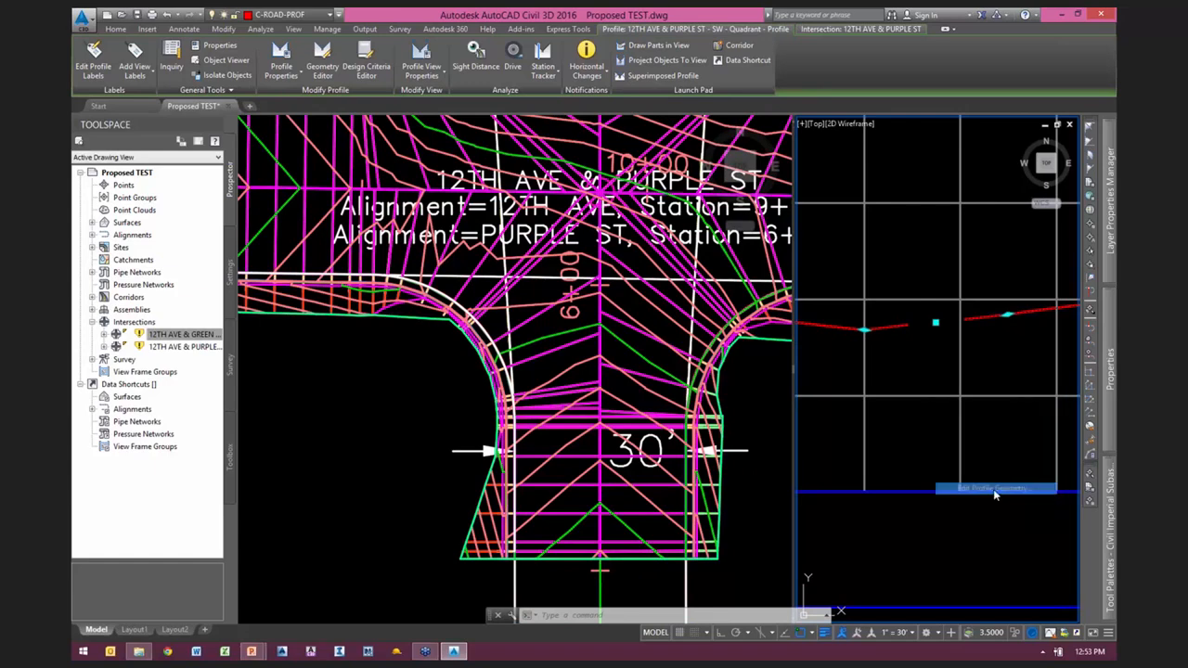
pyautogui.click(462, 157)
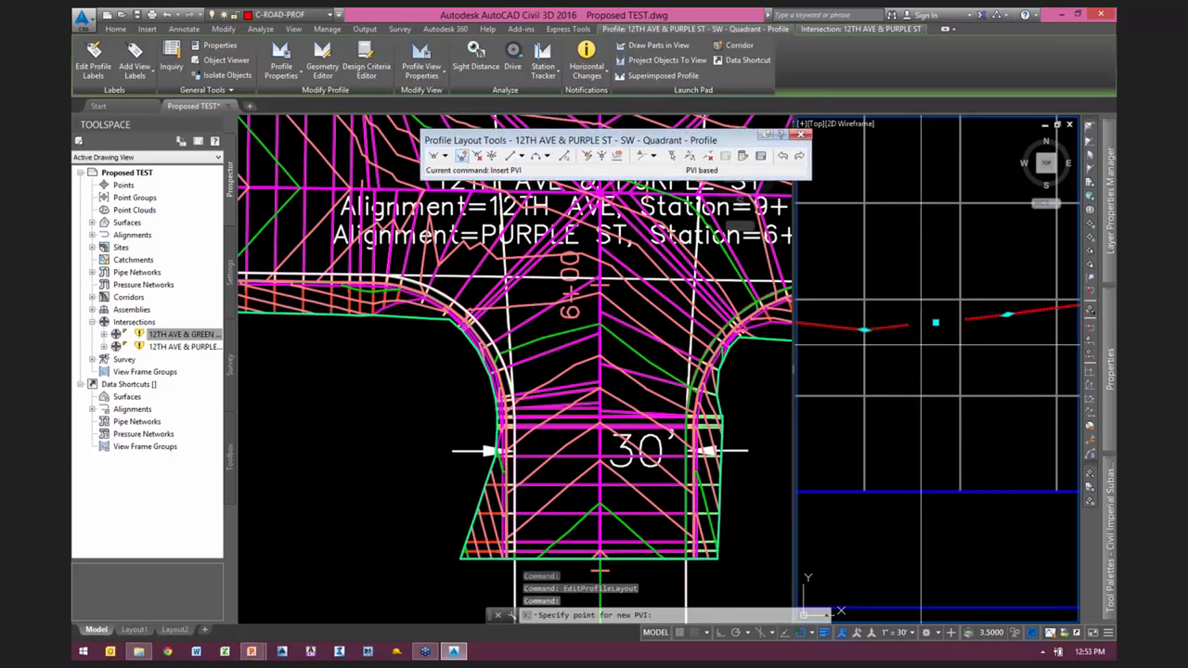
pyautogui.press('Return')
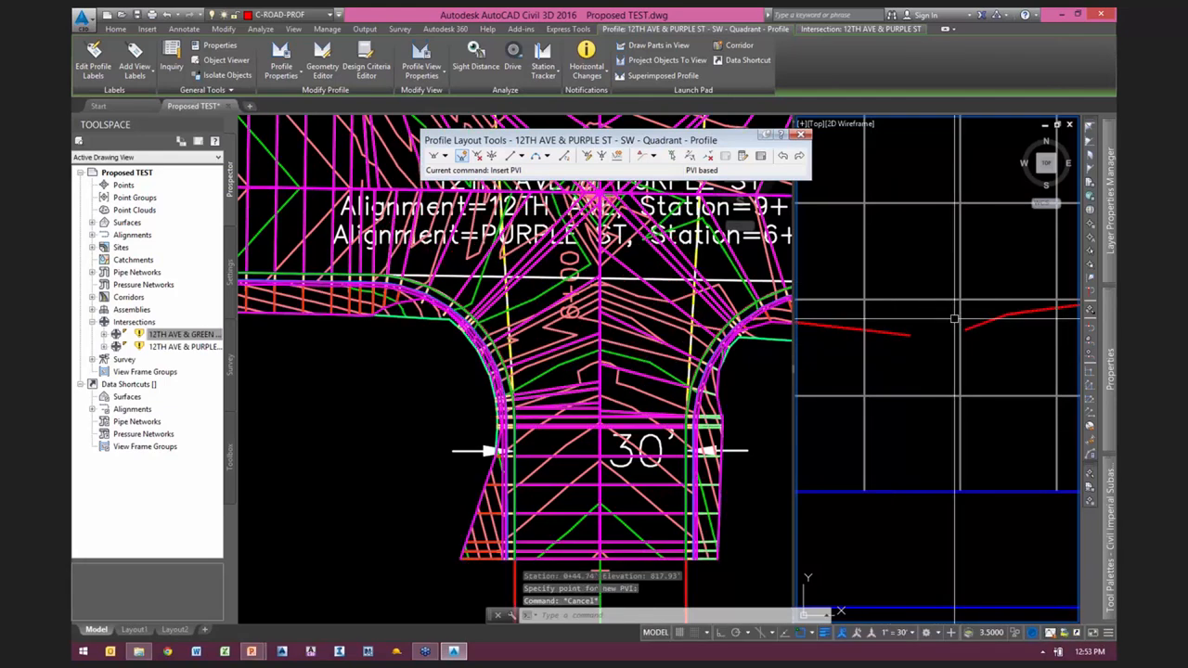
pyautogui.press('Escape')
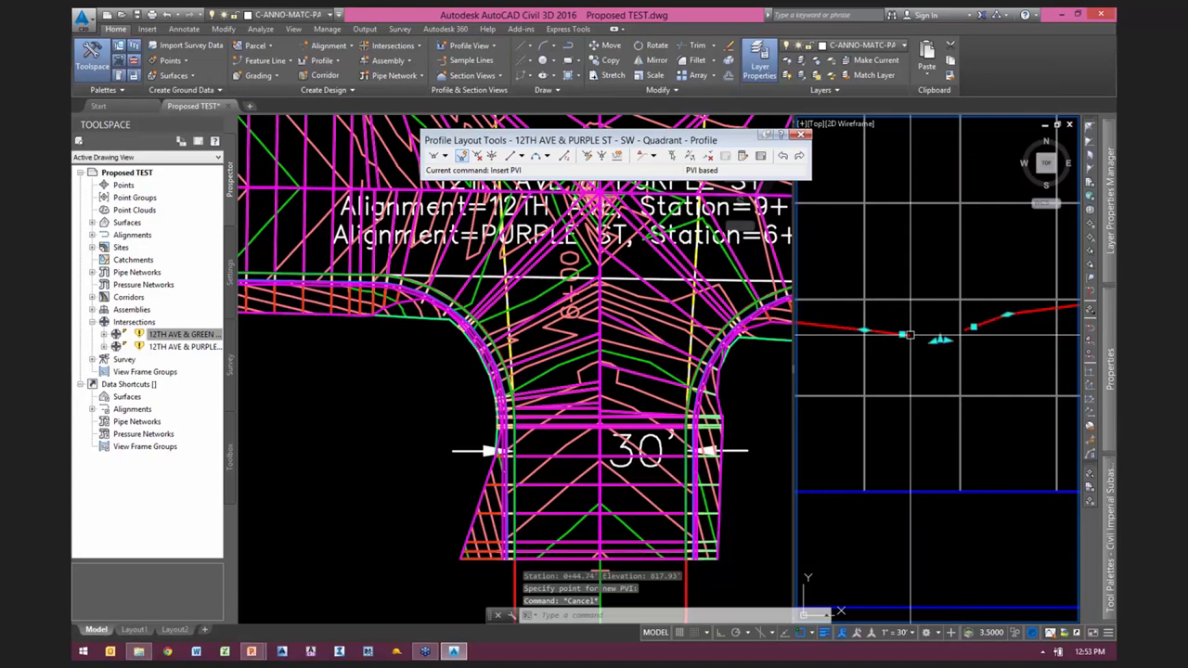
# Step: Check the edited curb return profile's grips, then rebuild Corridor - (1) and regenerate the drawing
pyautogui.click(910, 335)
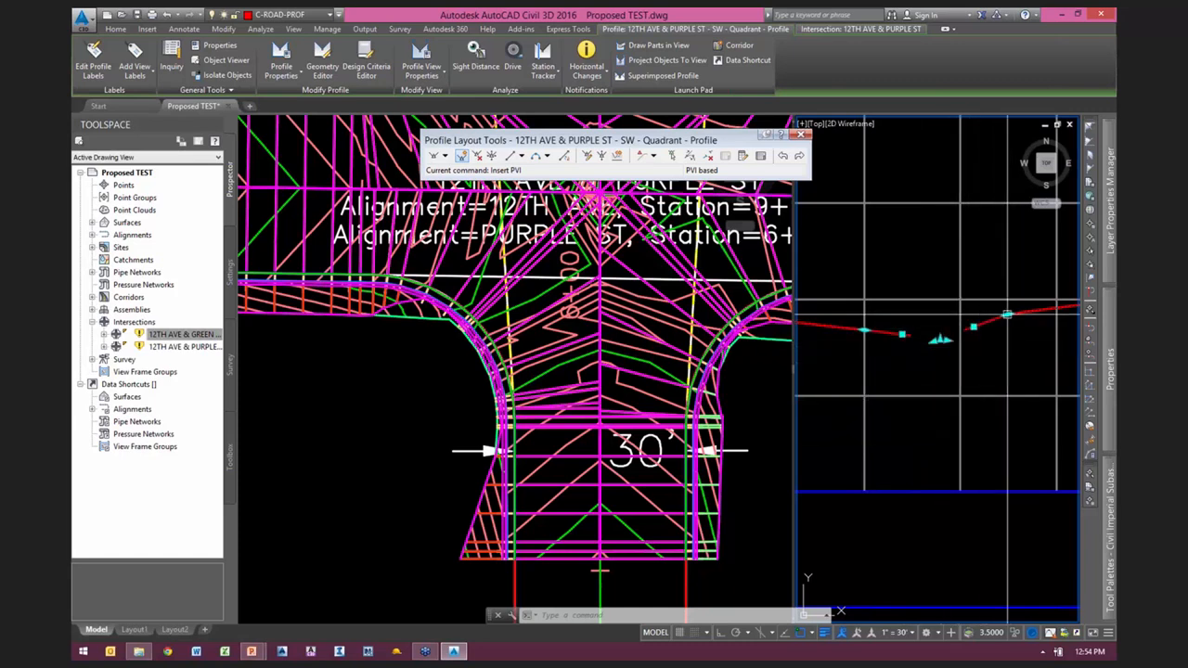
pyautogui.click(414, 377)
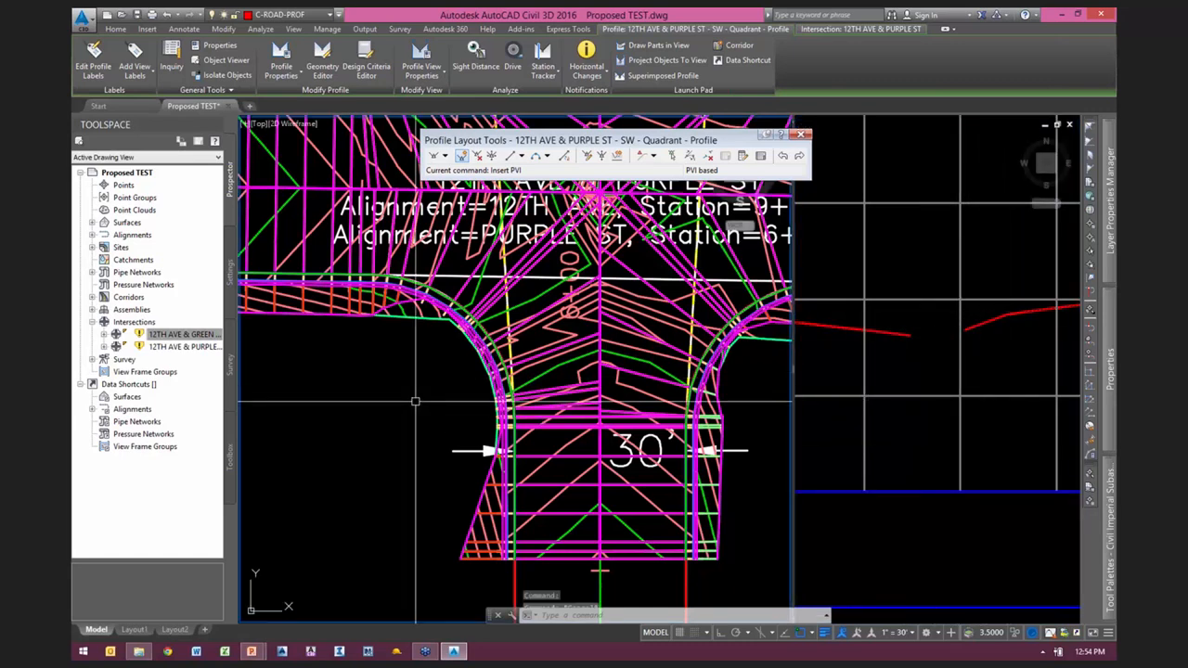
pyautogui.press('Escape')
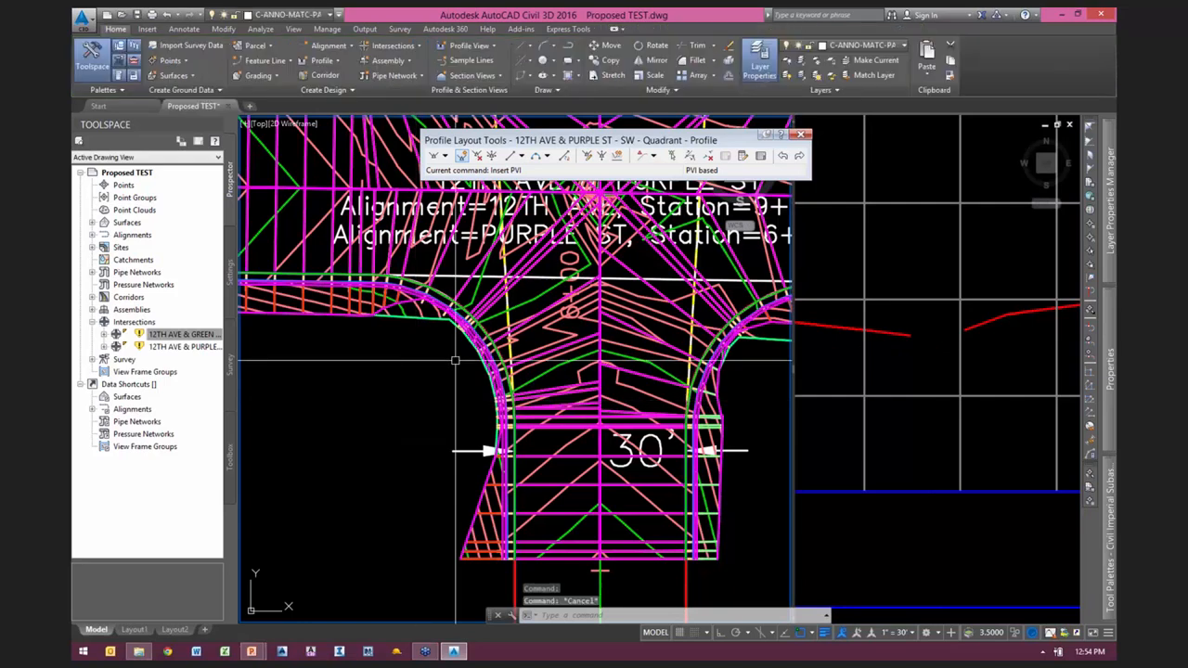
pyautogui.click(549, 257)
pyautogui.click(245, 47)
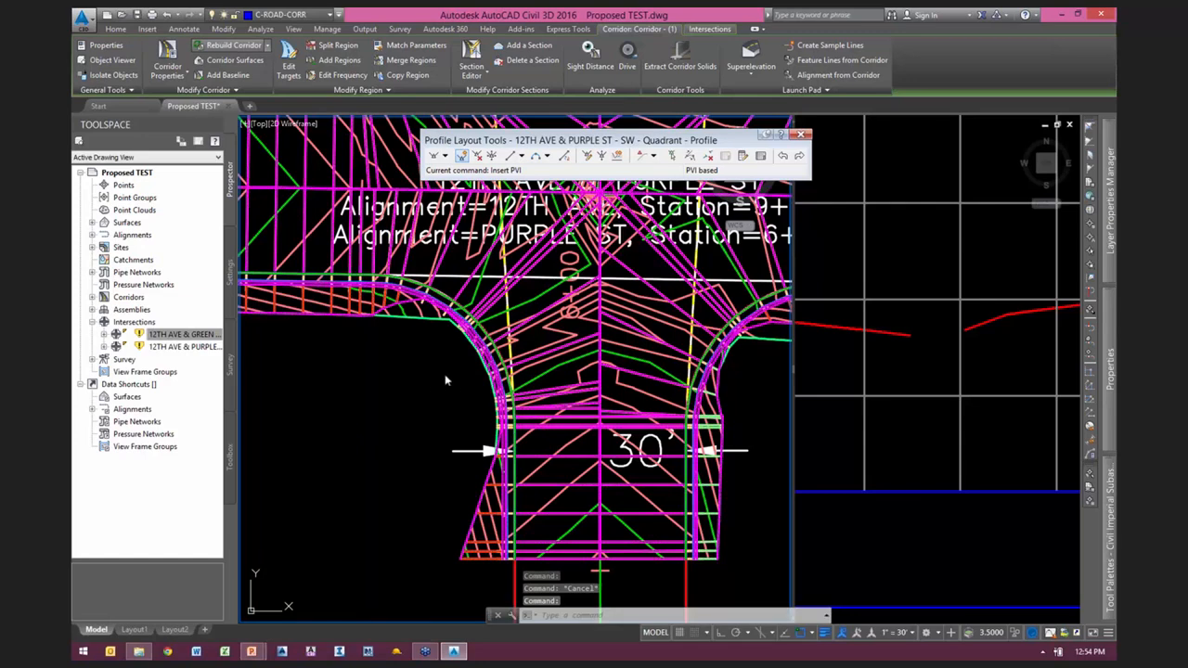
pyautogui.write('rea')
pyautogui.press('Return')
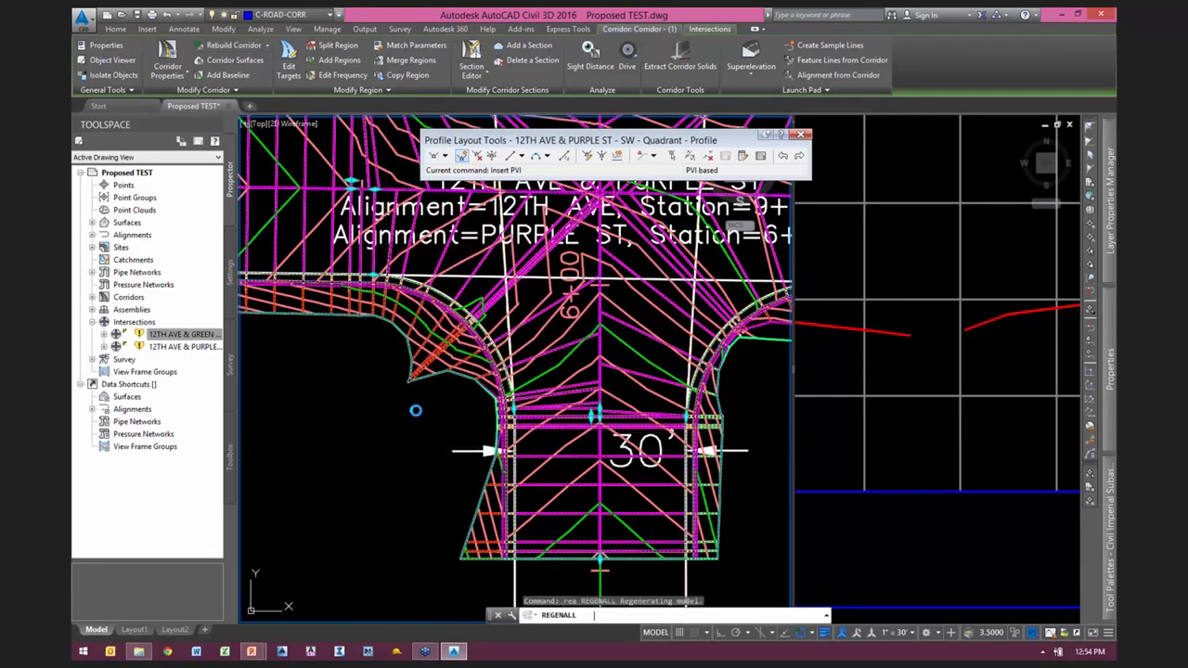
# Step: Move the 12TH AVE & PURPLE ST intersection label clear of the corridor, into the empty area northwest of the intersection
pyautogui.scroll(2, 392, 429)
pyautogui.moveTo(387, 425); pyautogui.dragTo(432, 567, button='middle')
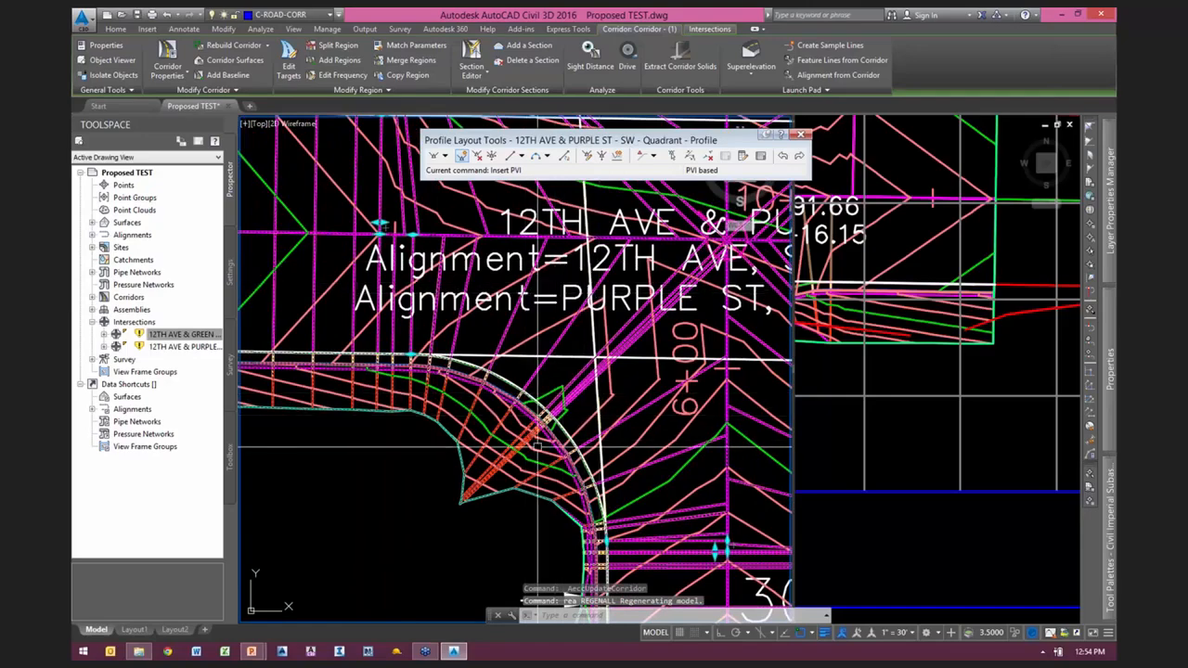
pyautogui.scroll(-2, 543, 445)
pyautogui.press('Escape')
pyautogui.click(542, 345)
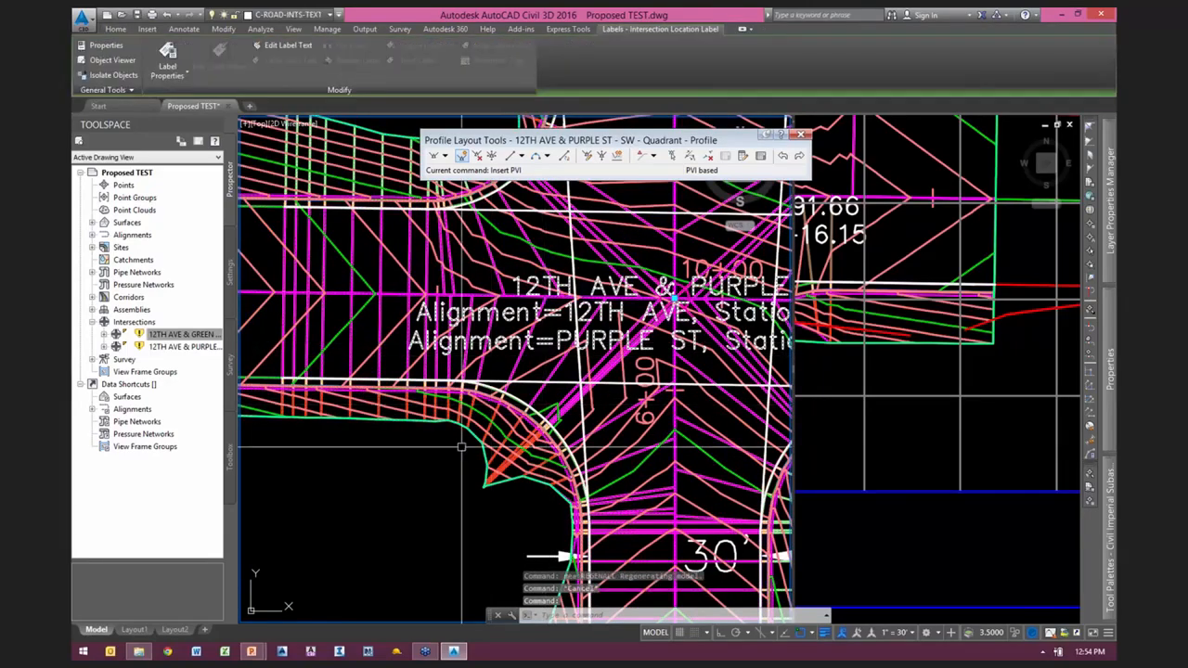
pyautogui.scroll(-2, 473, 445)
pyautogui.click(614, 340)
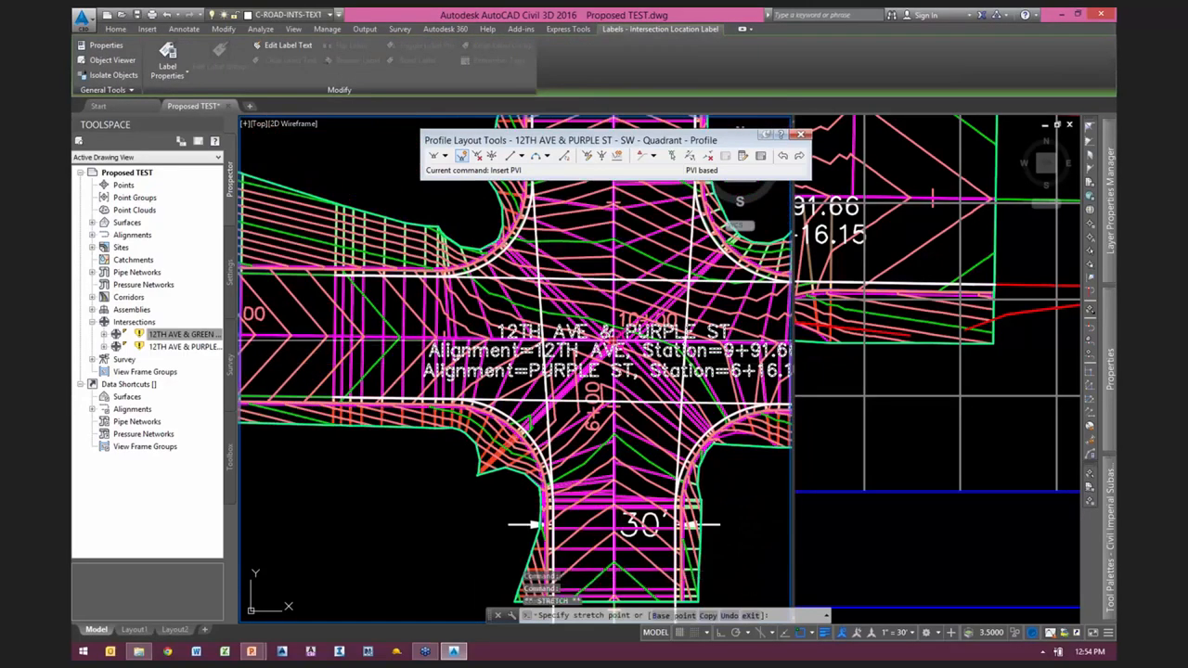
pyautogui.scroll(-3, 649, 434)
pyautogui.scroll(-3, 649, 434)
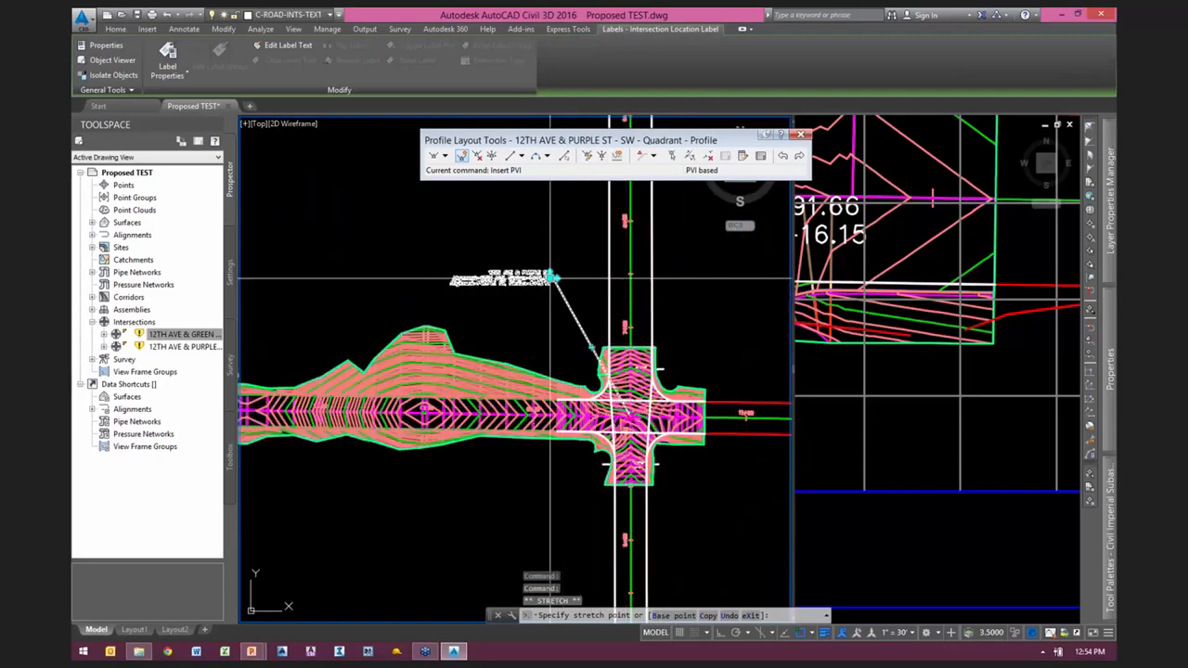
pyautogui.scroll(5, 608, 448)
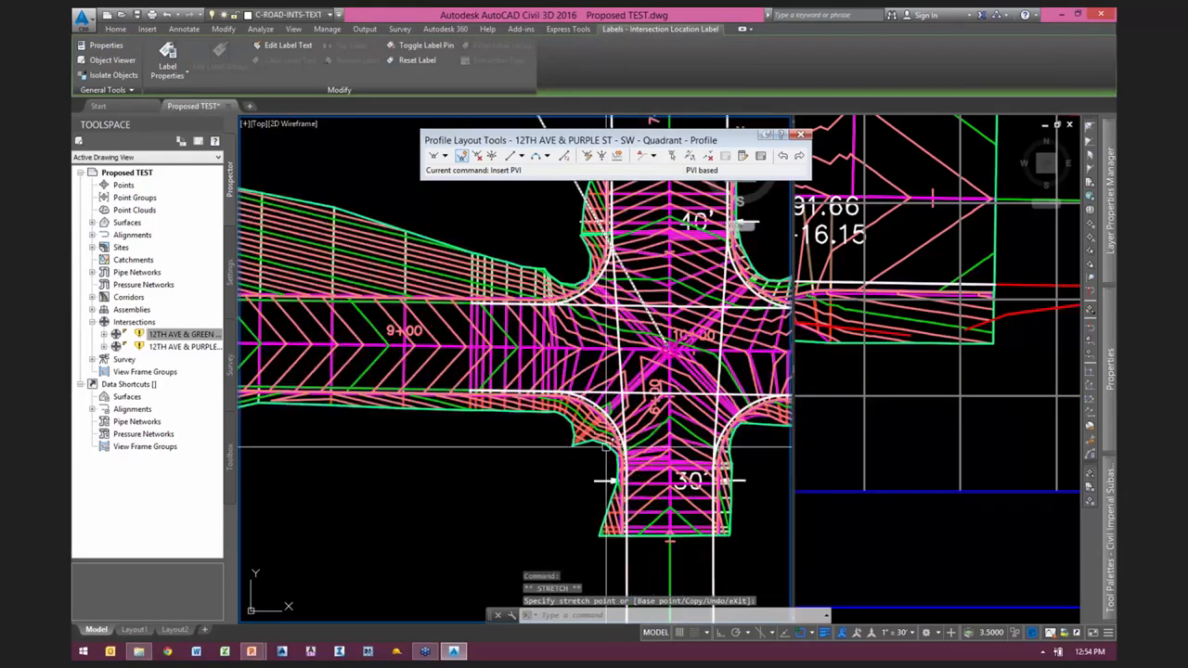
# Step: Examine the rebuilt surface contours and daylight limits around the southwest curb return at PURPLE ST
pyautogui.scroll(3, 605, 448)
pyautogui.scroll(3, 585, 390)
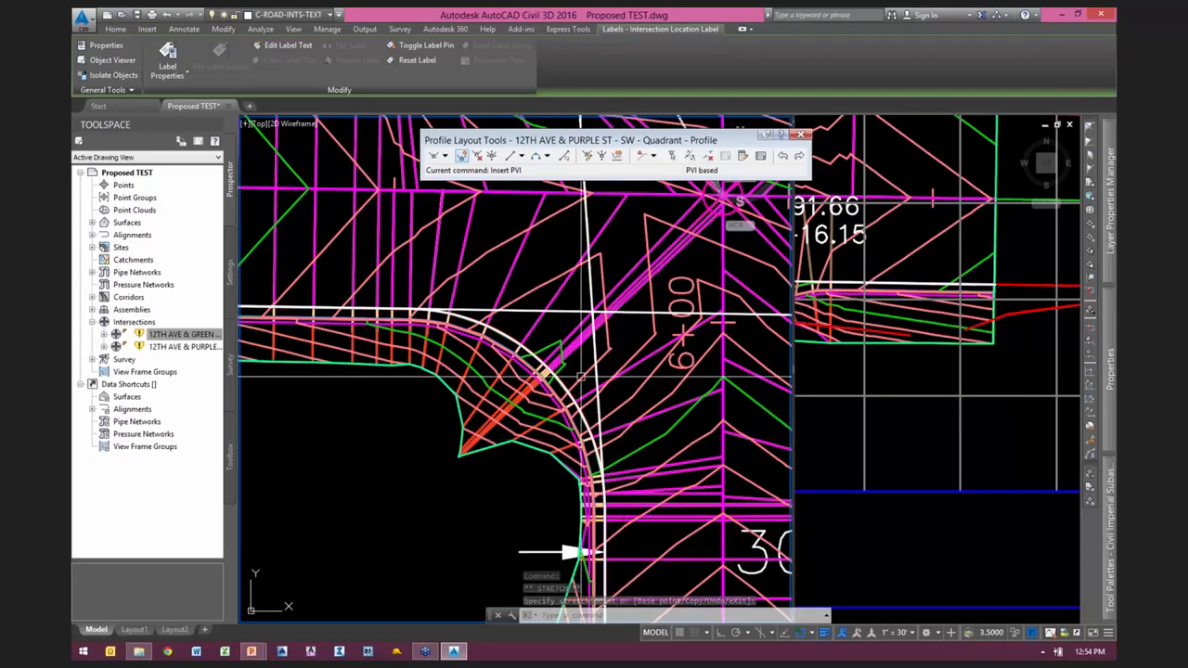
pyautogui.scroll(-3, 641, 378)
pyautogui.scroll(2, 645, 381)
pyautogui.moveTo(645, 382); pyautogui.dragTo(575, 445, button='middle')
pyautogui.scroll(-2, 579, 441)
# Step: Clear the label selection and review the corridor surface westward along 12TH AVE to the GREEN ST intersection
pyautogui.press('Escape')
pyautogui.press('Escape')
pyautogui.scroll(-3, 635, 343)
pyautogui.moveTo(629, 413); pyautogui.dragTo(750, 397, button='middle')
pyautogui.scroll(2, 379, 433)
pyautogui.moveTo(393, 429); pyautogui.dragTo(631, 417, button='middle')
pyautogui.scroll(2, 378, 404)
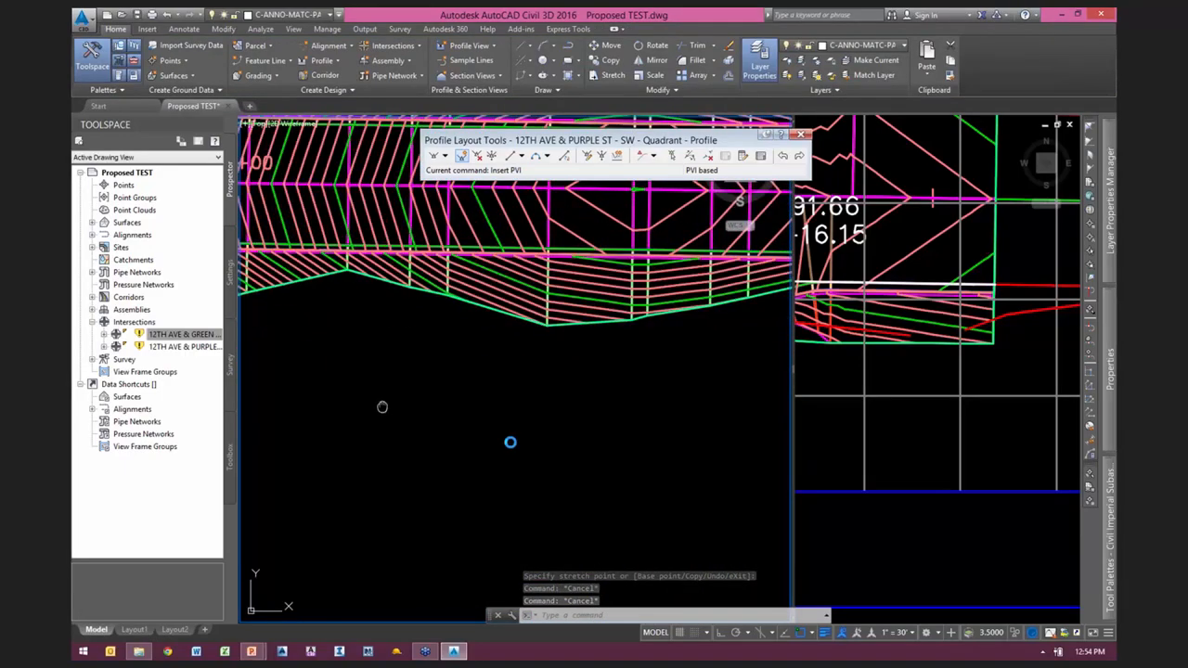
pyautogui.moveTo(383, 407); pyautogui.dragTo(733, 491, button='middle')
pyautogui.scroll(-4, 681, 475)
pyautogui.moveTo(451, 509); pyautogui.dragTo(521, 466, button='middle')
pyautogui.scroll(-2, 521, 466)
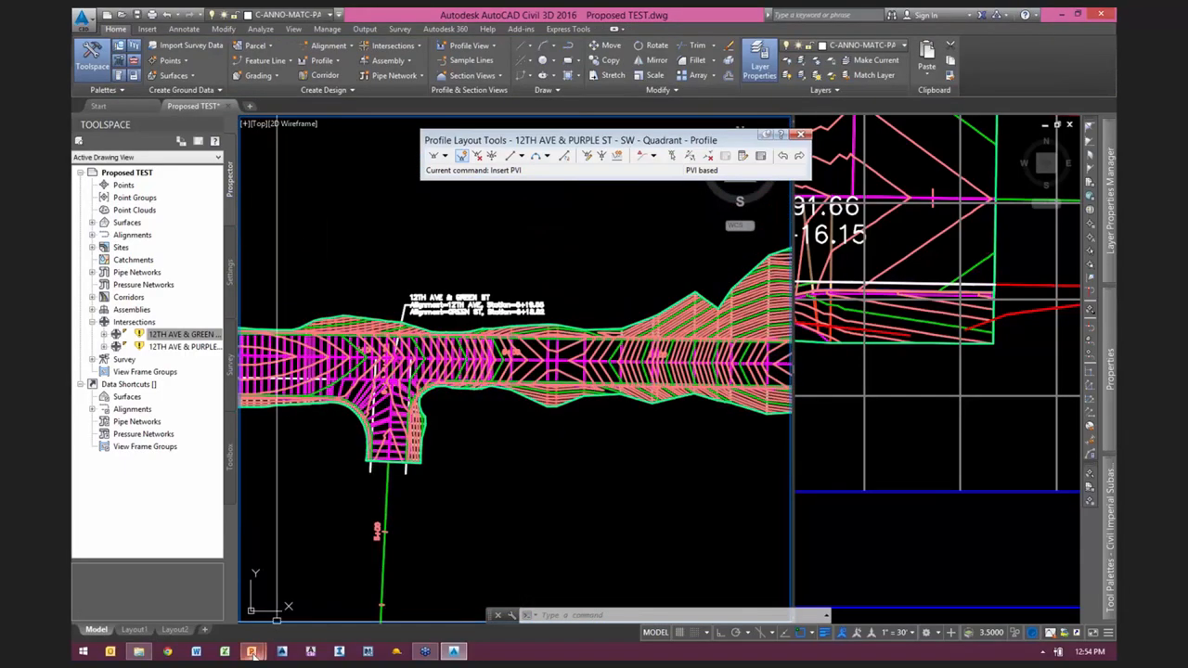
# Step: Switch to the PowerPoint presentation, review the Demo Outline slide and exit the slide show
pyautogui.moveTo(252, 652)
pyautogui.click(281, 615)
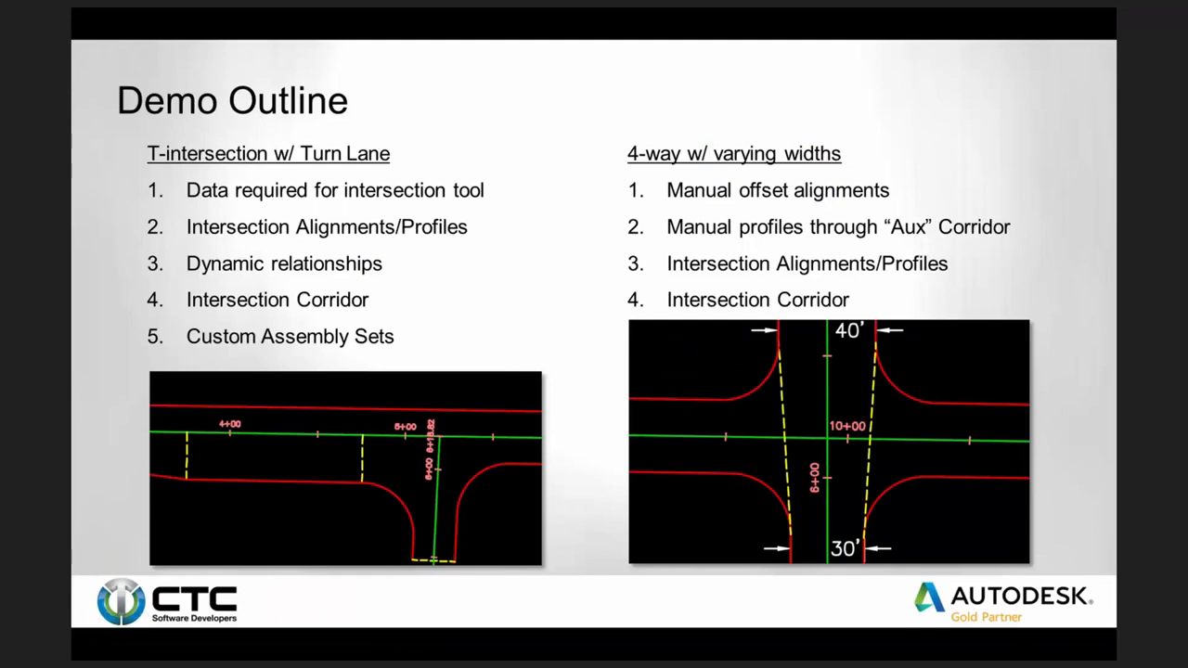
pyautogui.press('Escape')
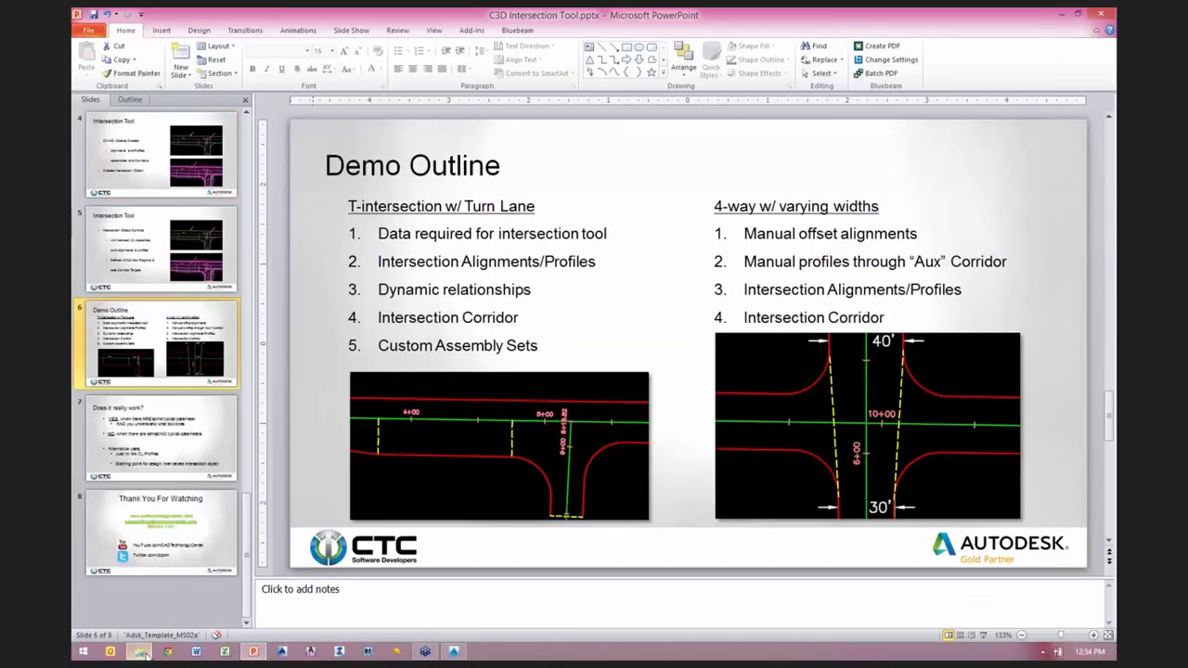
# Step: Switch to File Explorer and open the folder C:\ProgramData\Autodesk\C3D 2016\enu\Assemblies\Imperial
pyautogui.click(145, 653)
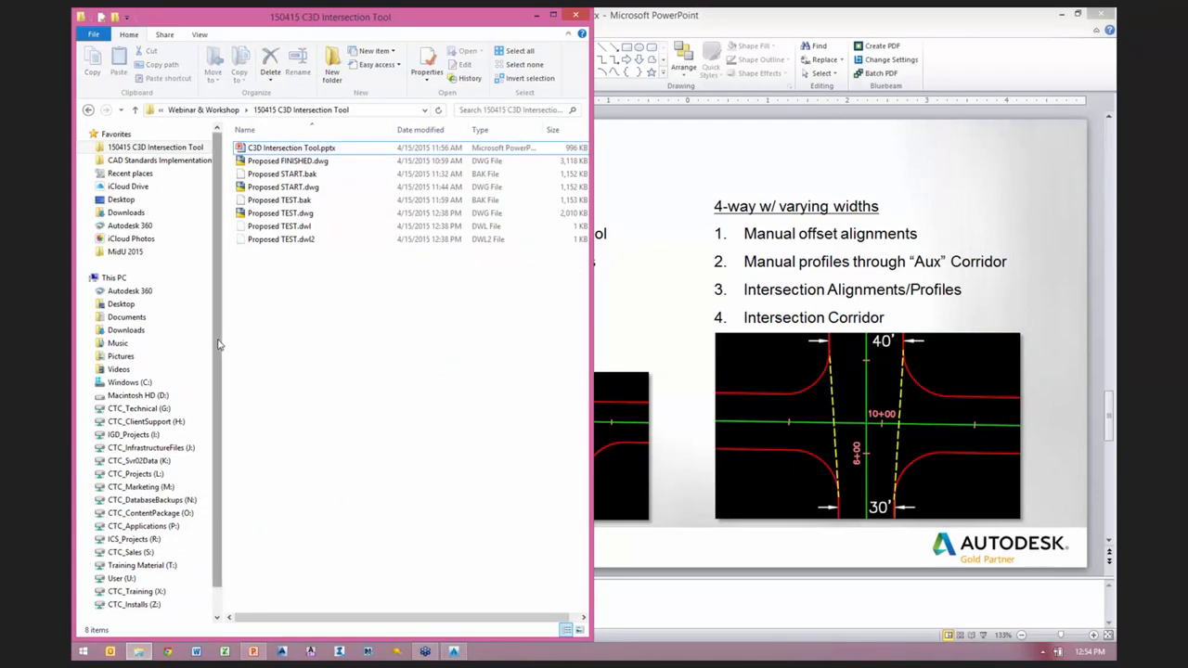
pyautogui.click(130, 382)
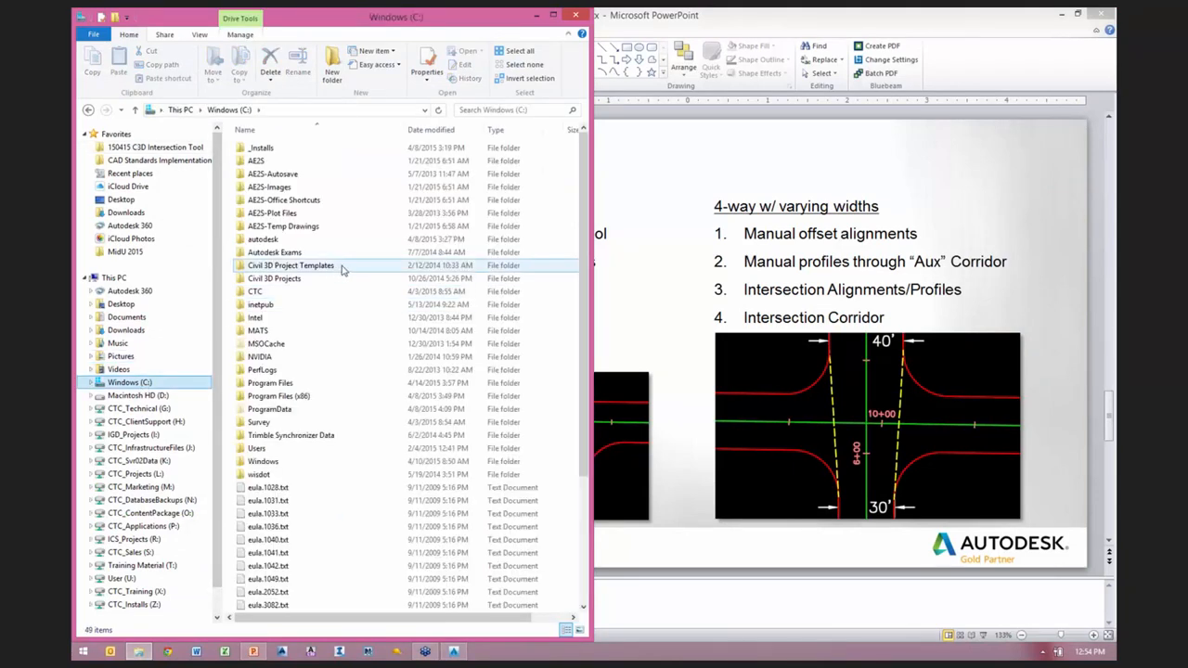
pyautogui.moveTo(342, 269)
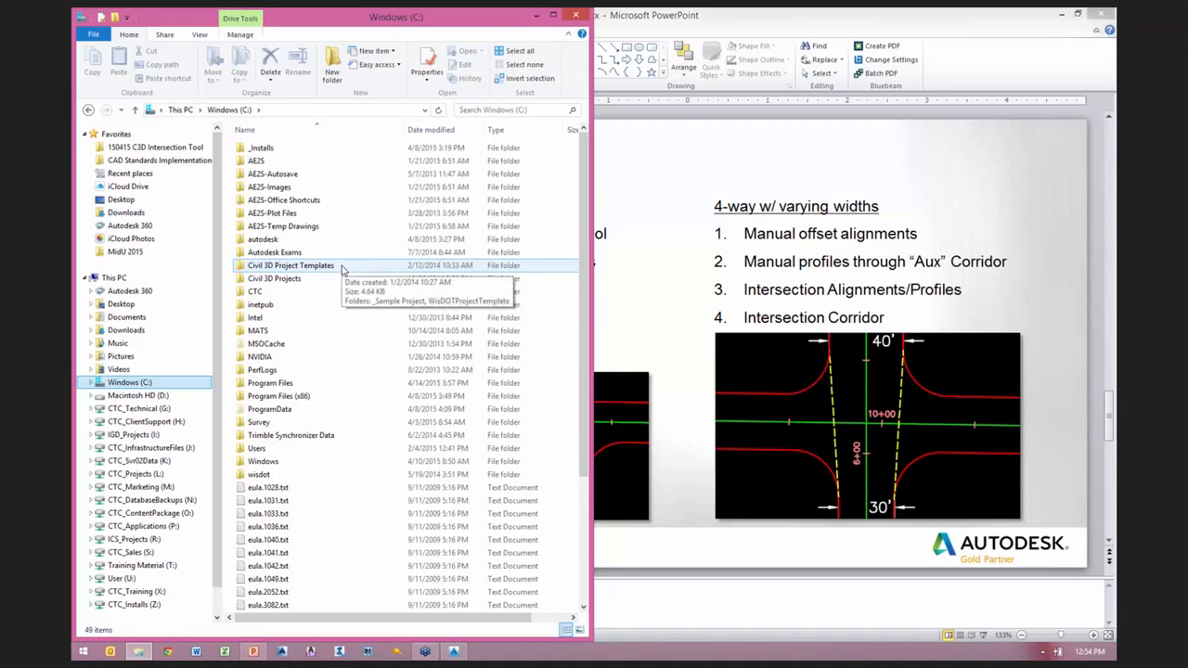
pyautogui.doubleClick(265, 408)
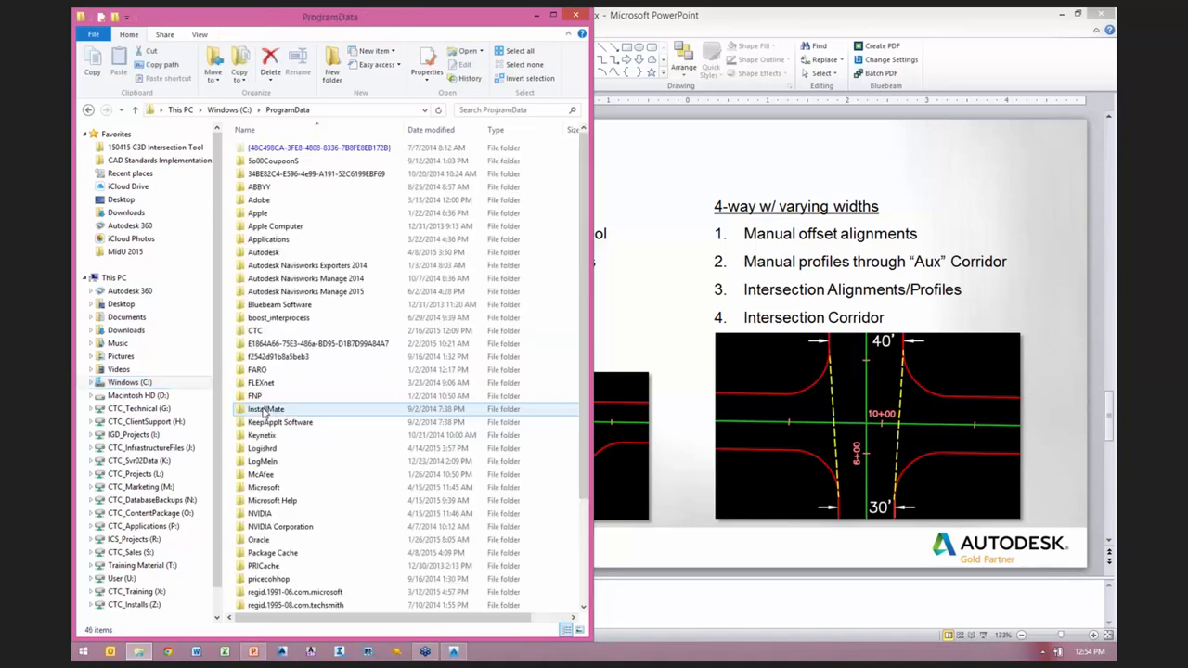
pyautogui.doubleClick(278, 253)
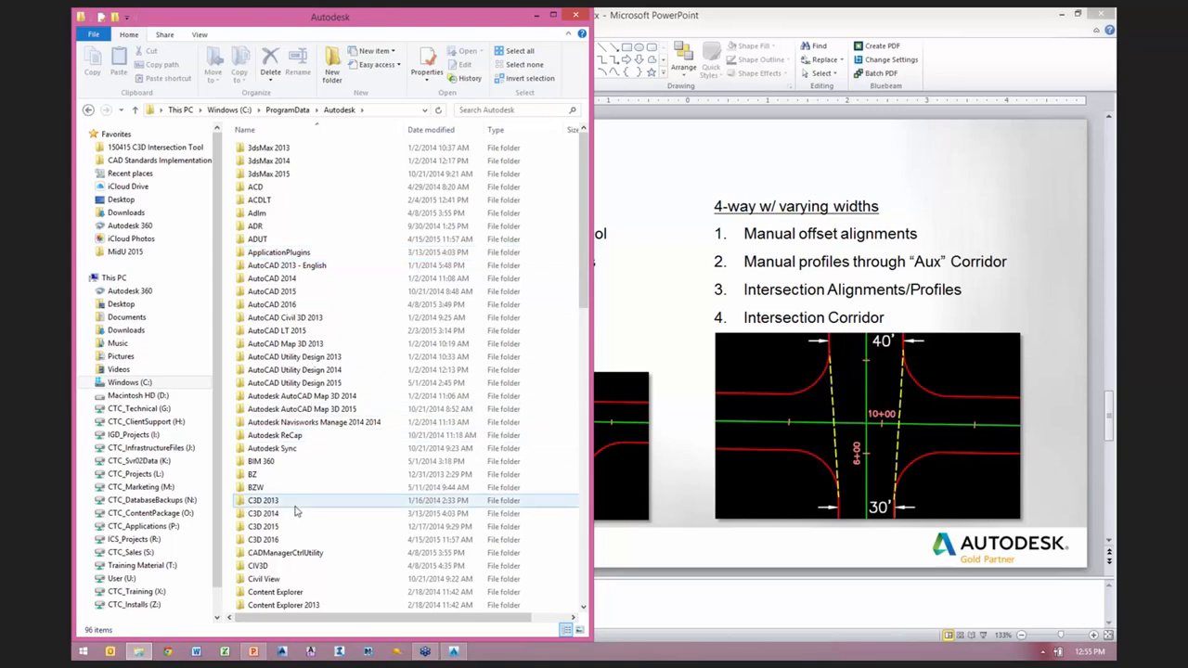
pyautogui.doubleClick(264, 539)
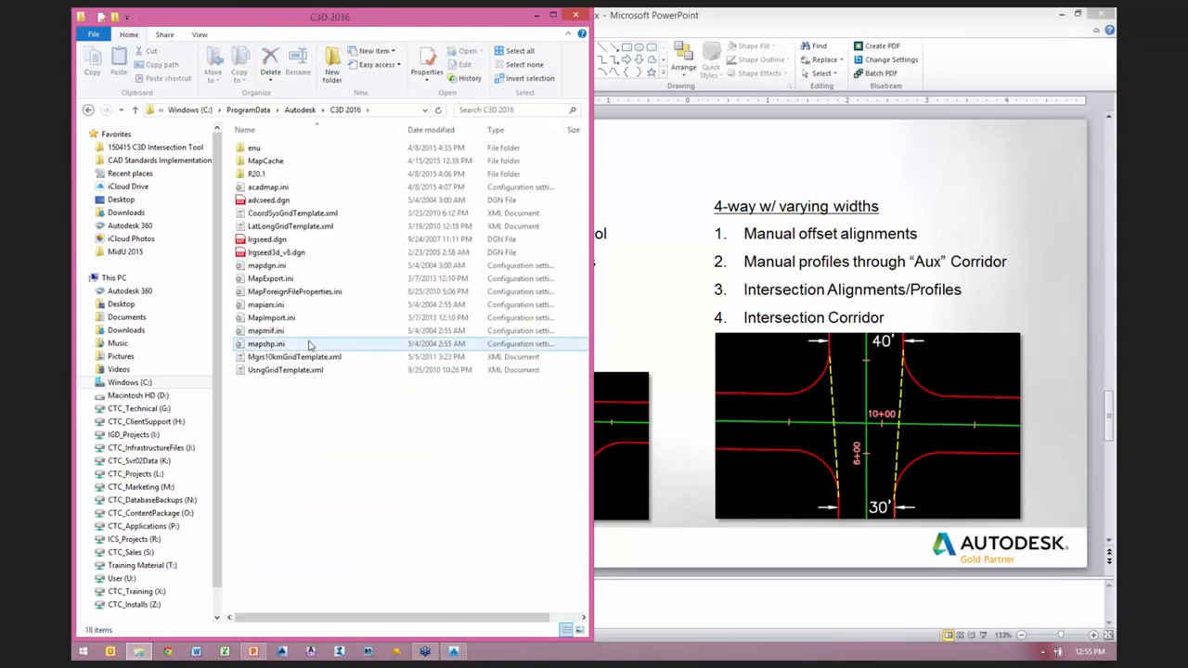
pyautogui.doubleClick(256, 147)
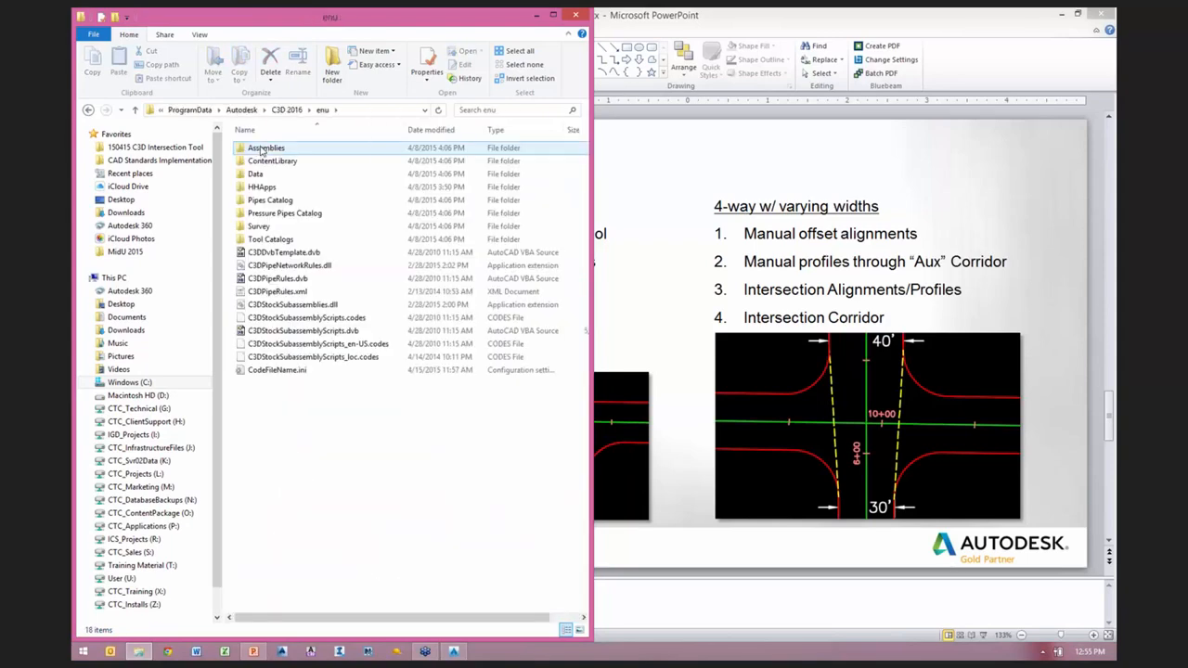
pyautogui.doubleClick(268, 148)
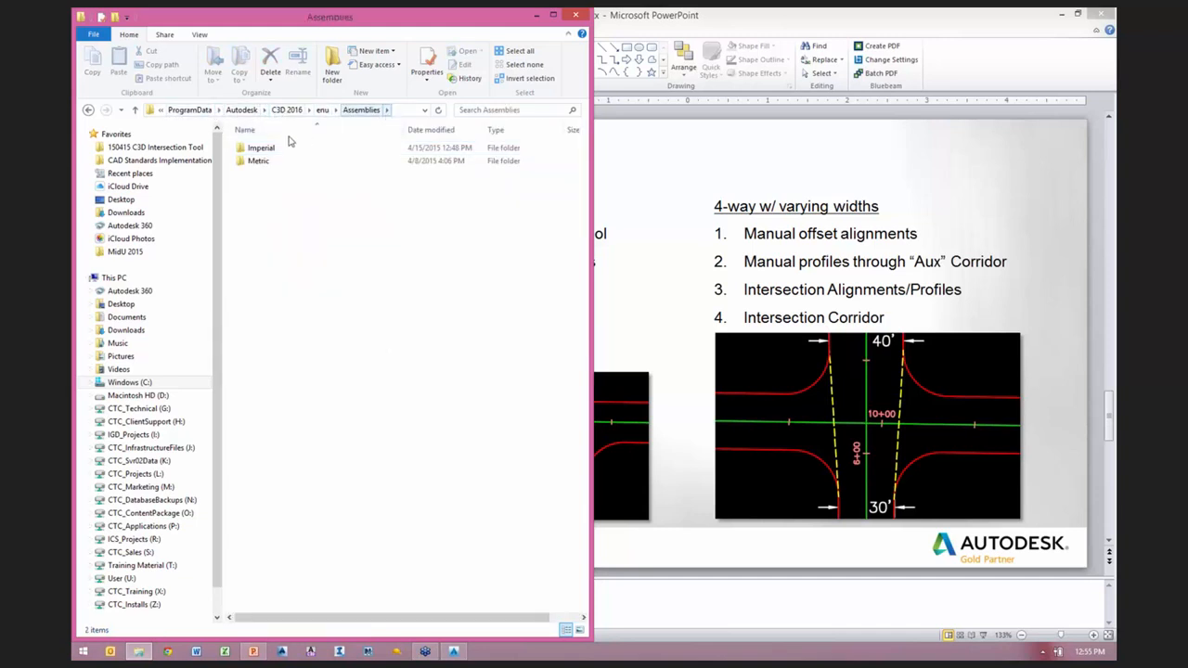
pyautogui.doubleClick(261, 148)
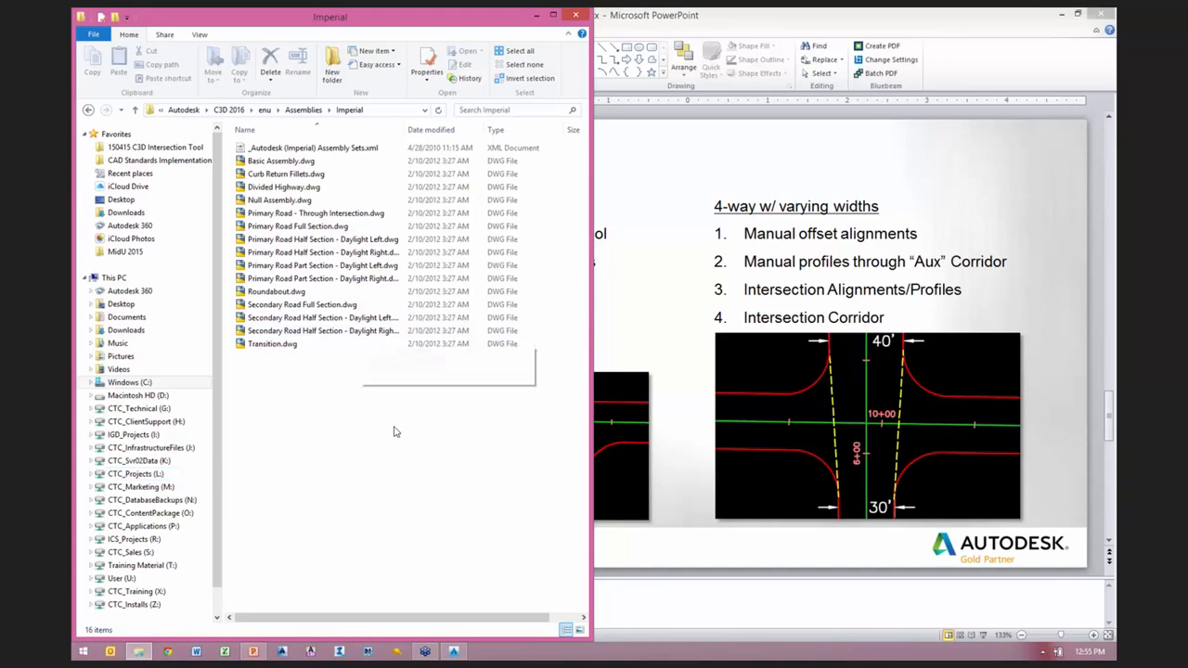
# Step: Copy all the files from the Imperial assemblies folder and go to the Desktop folder
pyautogui.moveTo(419, 453); pyautogui.dragTo(211, 115)
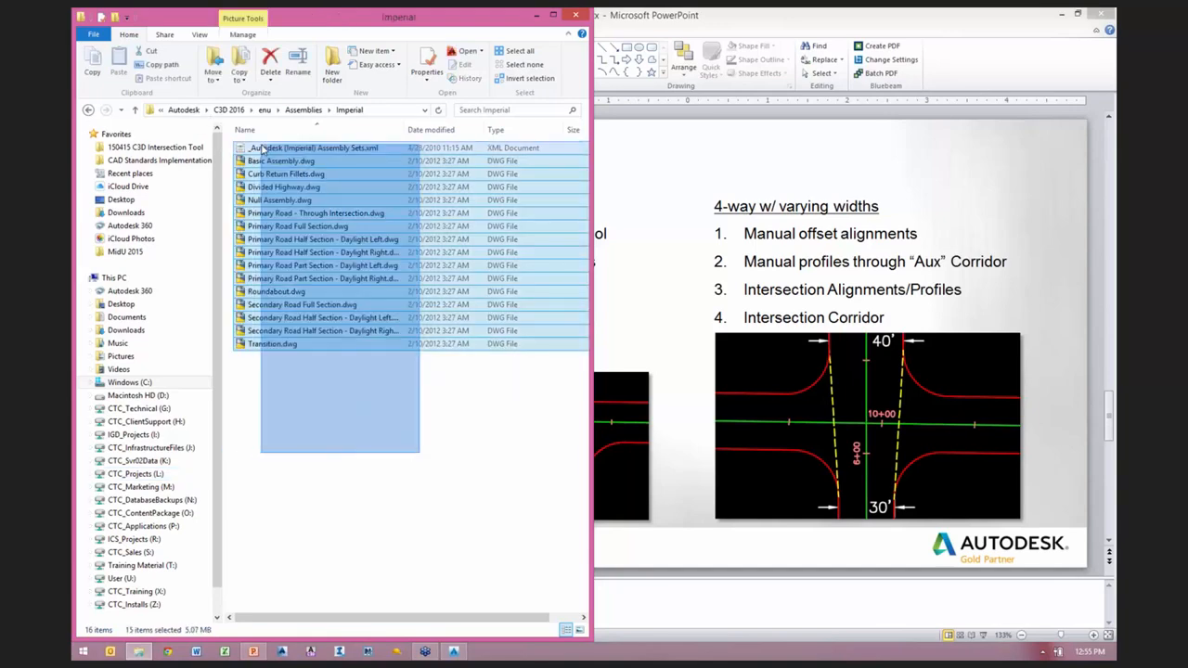
pyautogui.rightClick(277, 146)
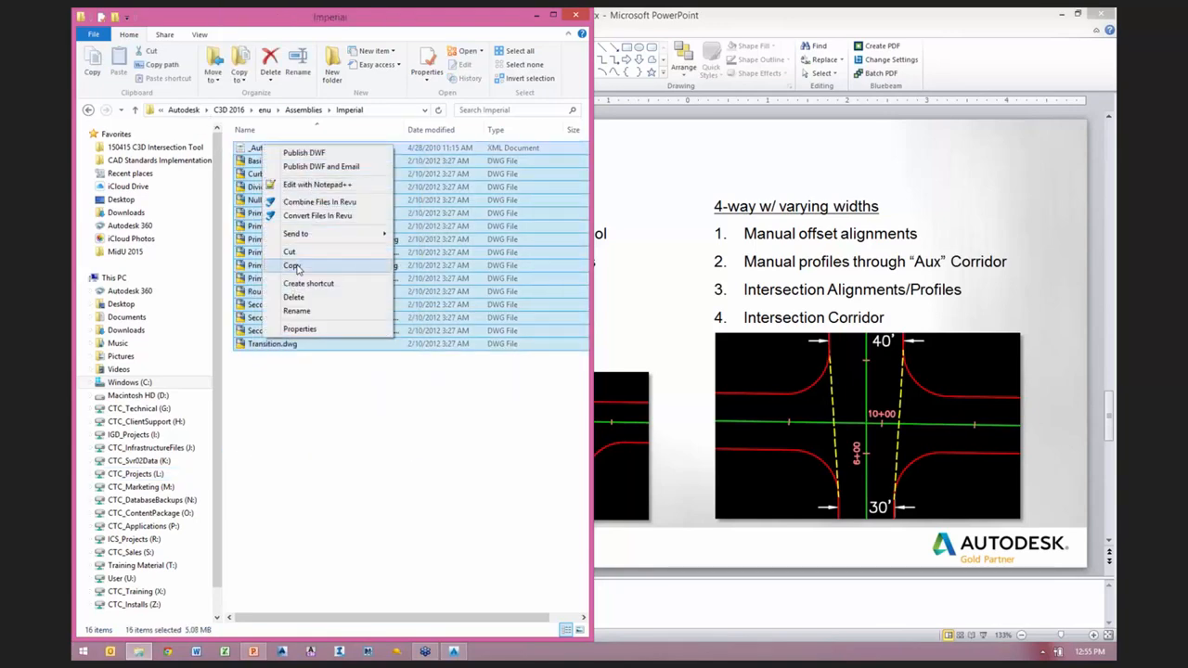
pyautogui.click(295, 265)
pyautogui.click(122, 201)
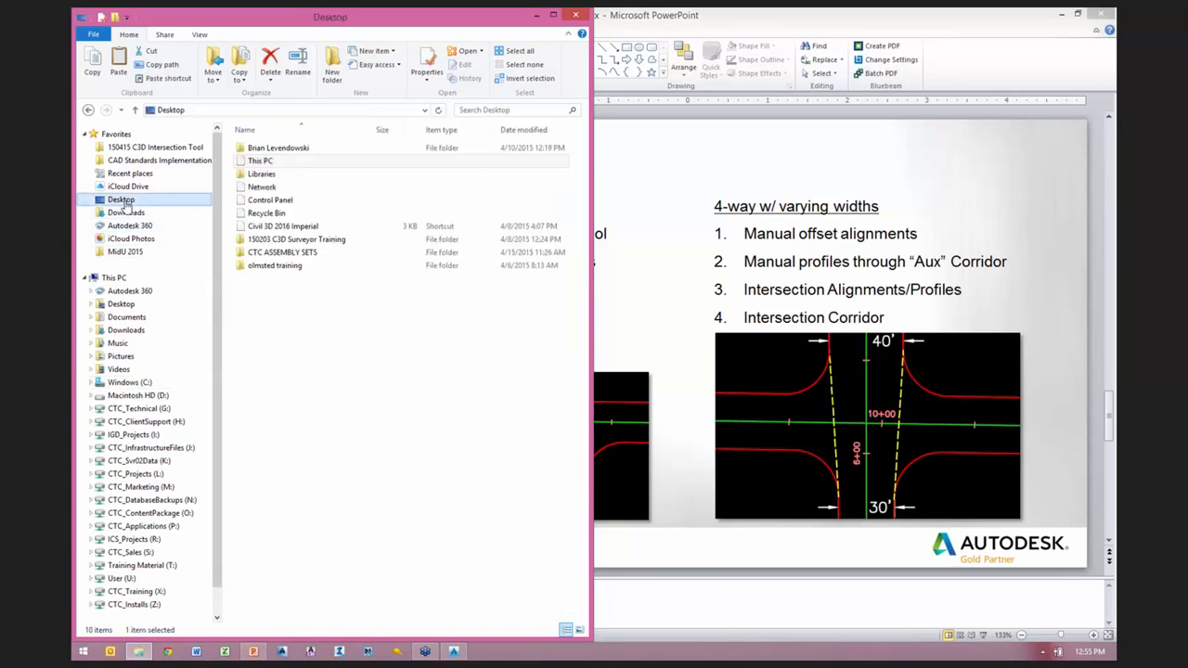
# Step: Try to create a new Desktop folder named CTC ASSEMBLY SETS
pyautogui.click(294, 339)
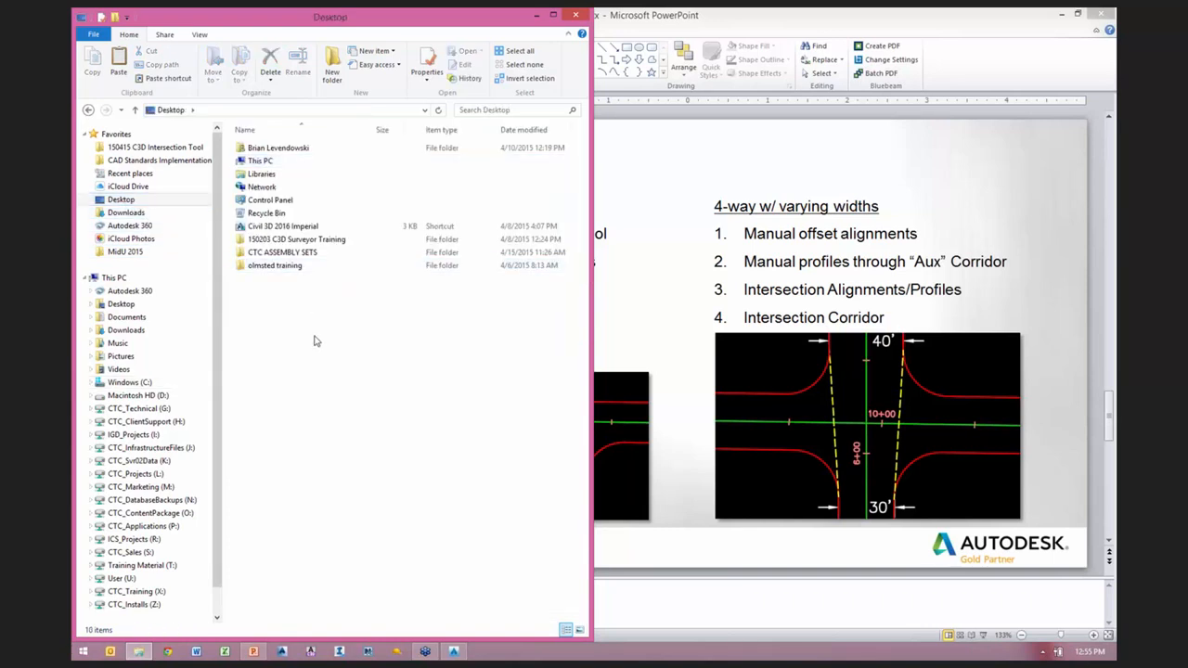
pyautogui.click(336, 72)
pyautogui.write('CT')
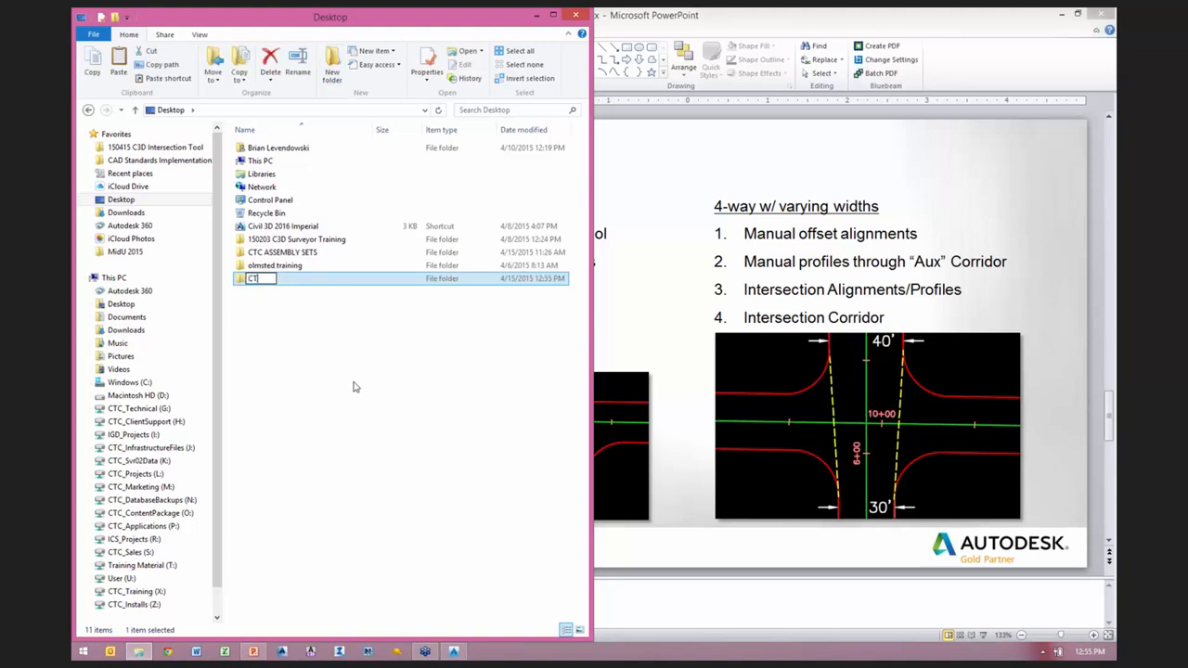
pyautogui.write('C ASSEMBLY SETS')
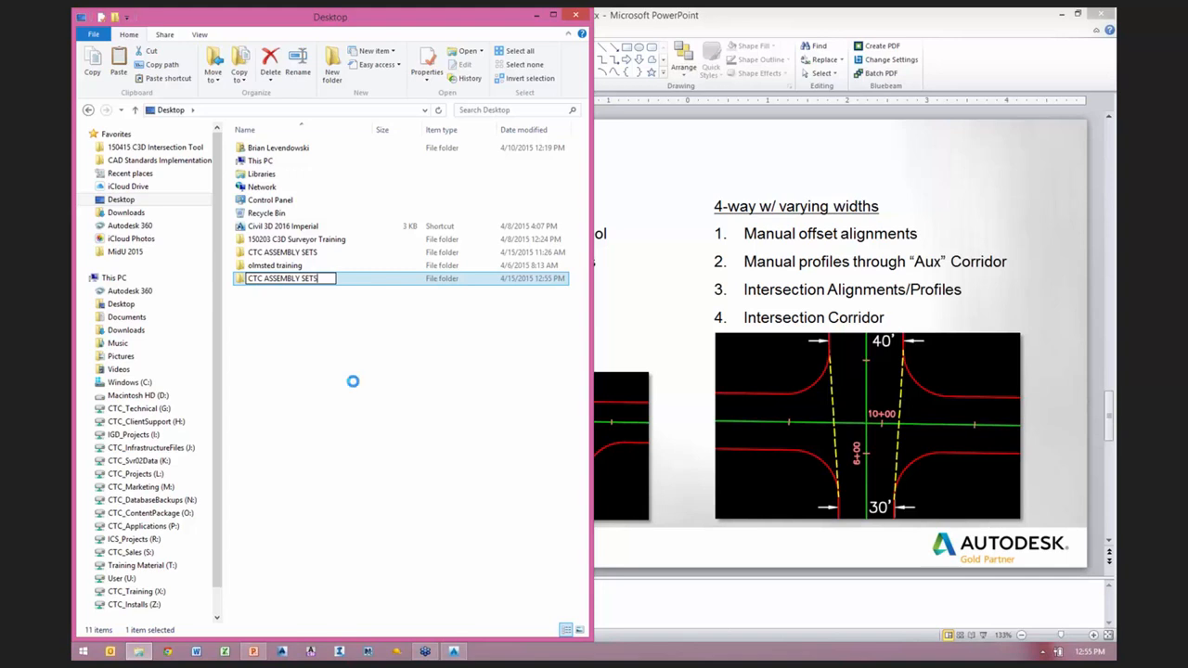
pyautogui.press('Return')
pyautogui.click(662, 455)
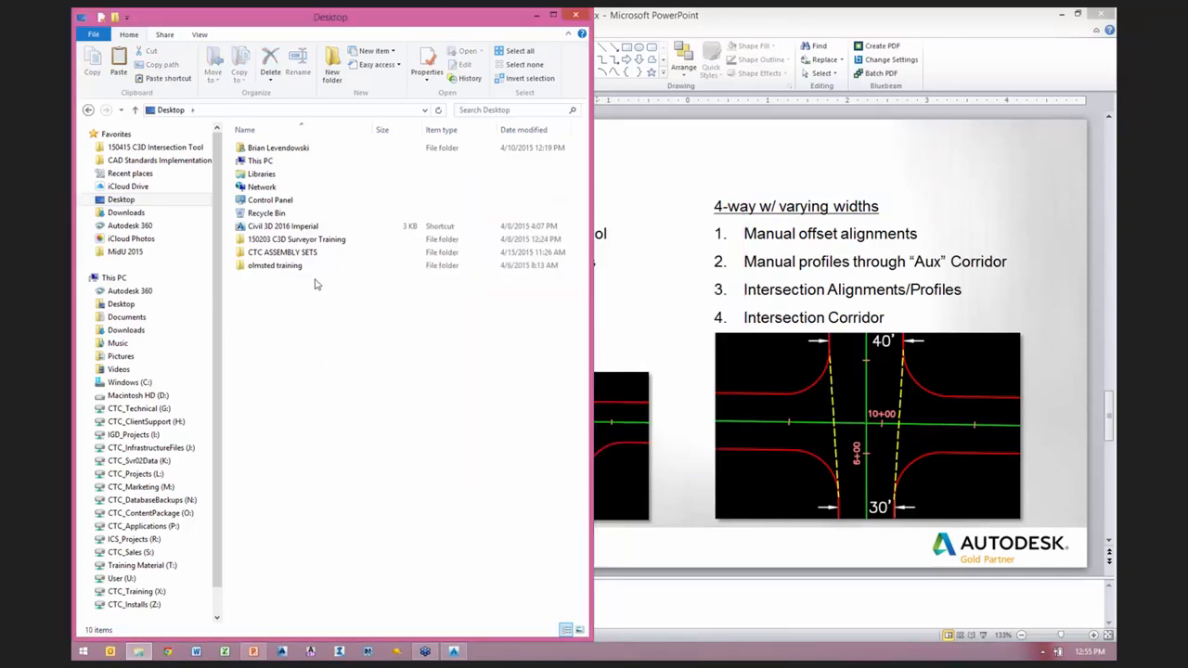
# Step: Open the existing CTC ASSEMBLY SETS folder on the Desktop and delete all the files in it
pyautogui.doubleClick(287, 252)
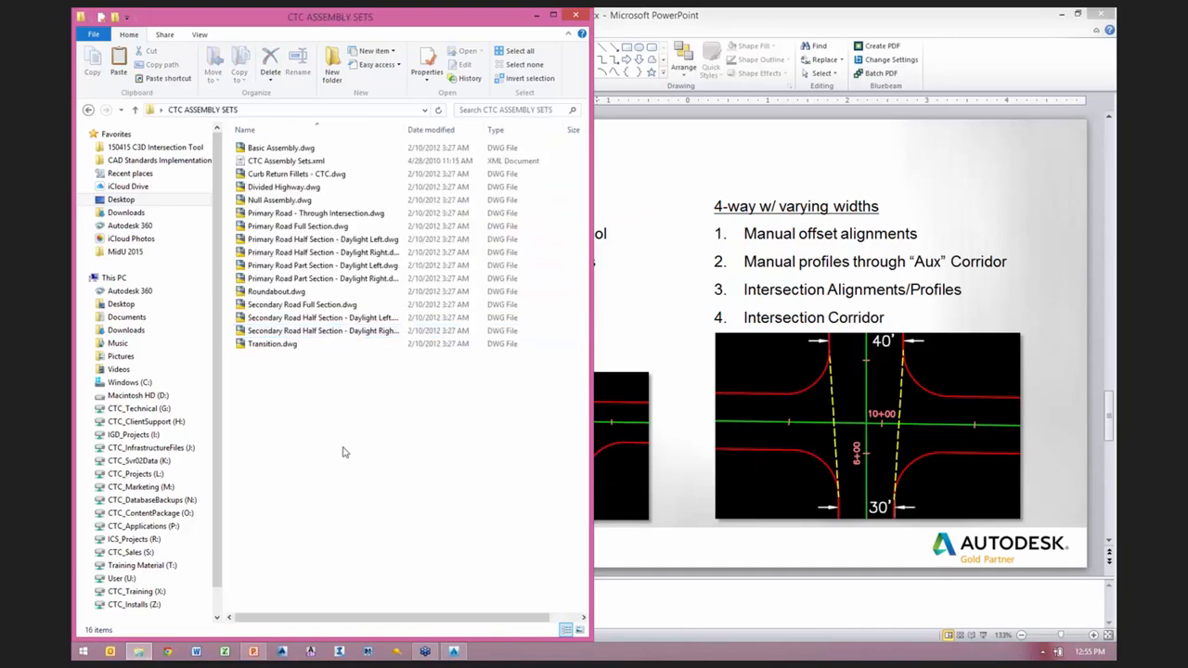
pyautogui.hotkey('ctrl', 'a')
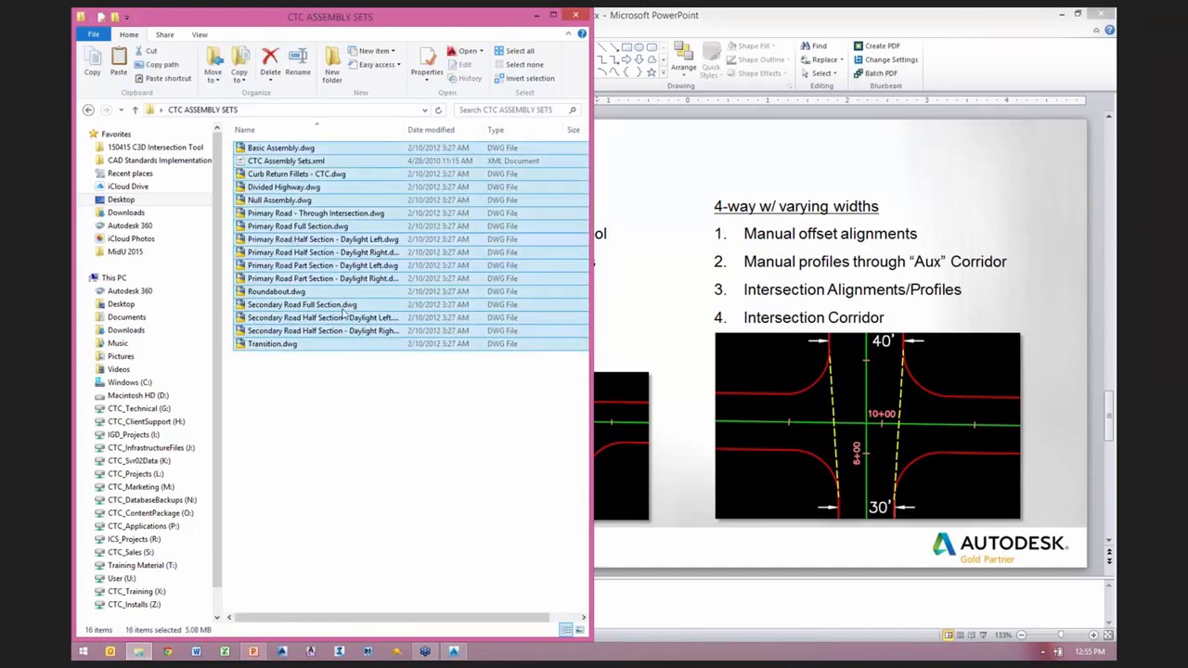
pyautogui.rightClick(332, 244)
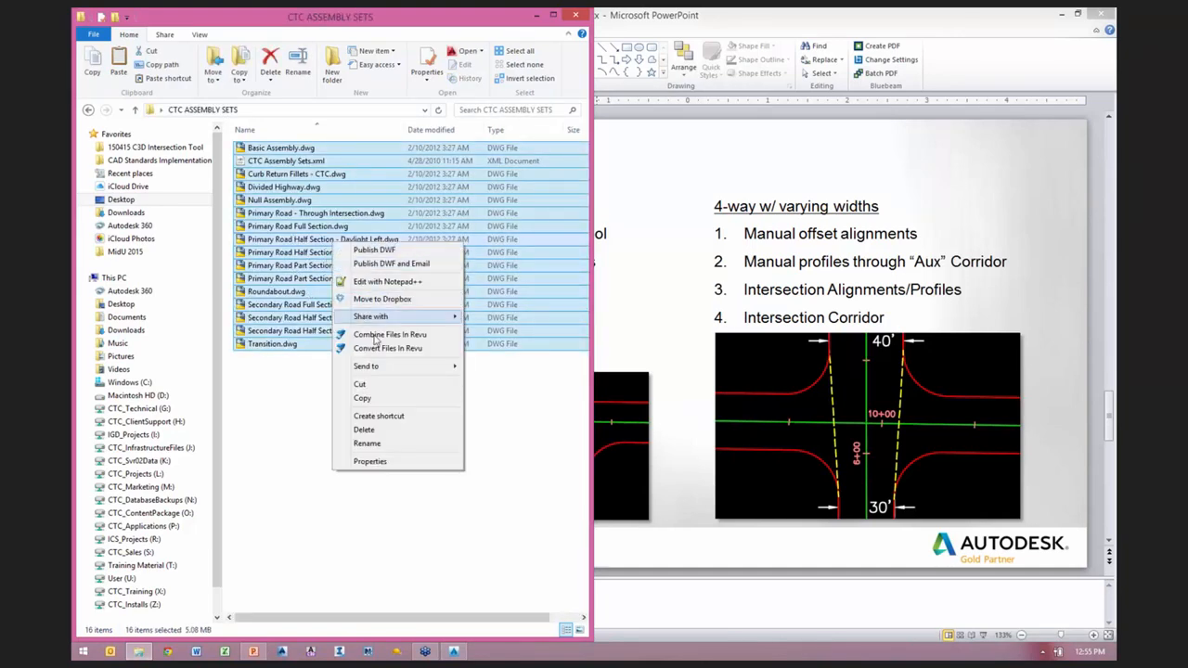
pyautogui.click(364, 429)
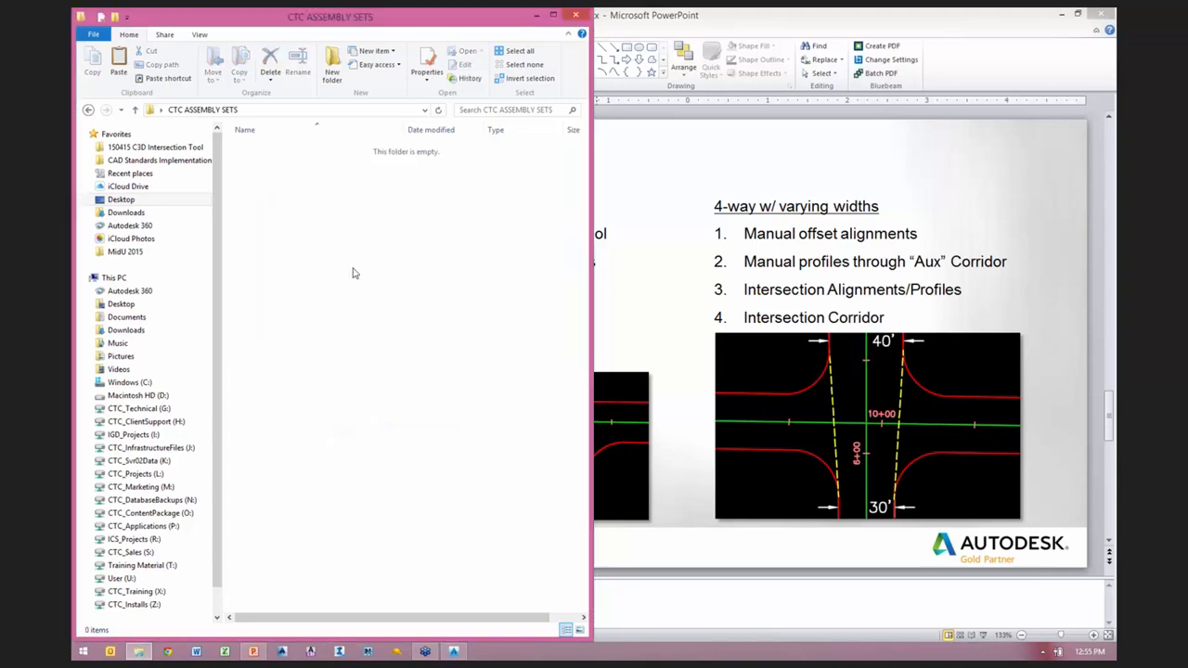
# Step: Paste the copied Imperial assembly files into the CTC ASSEMBLY SETS folder
pyautogui.rightClick(308, 214)
pyautogui.click(341, 299)
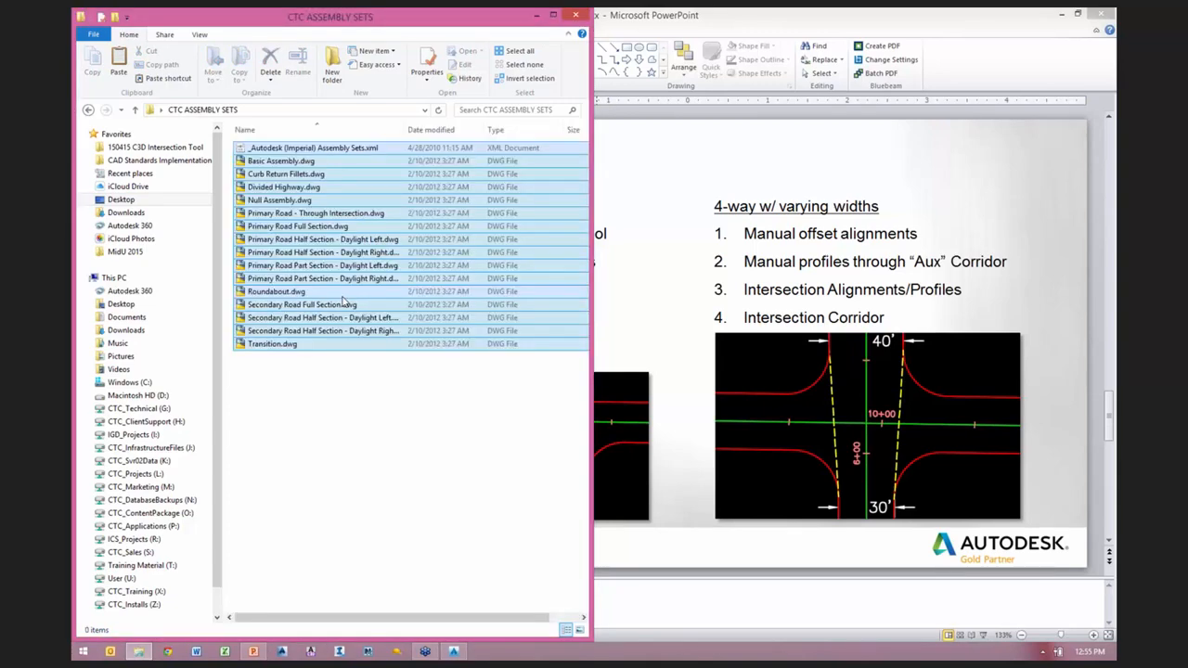
pyautogui.click(317, 436)
# Step: Rename the file _Autodesk (Imperial) Assembly Sets.xml as CTC Assembly Sets.xml
pyautogui.click(283, 149)
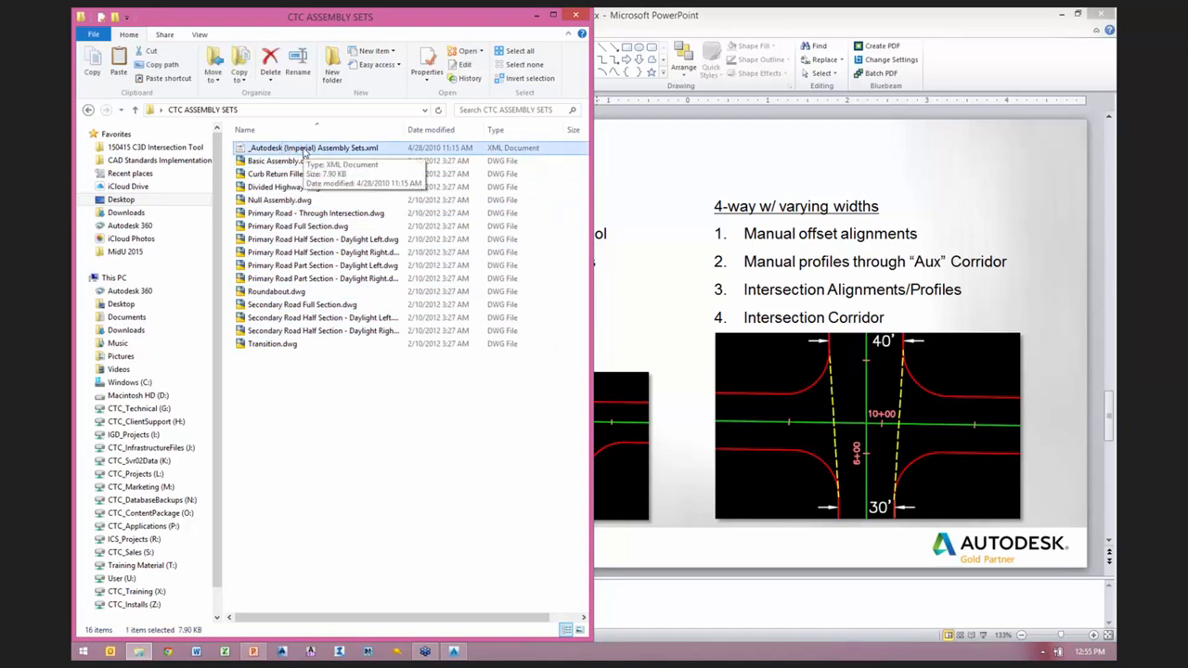
pyautogui.click(304, 153)
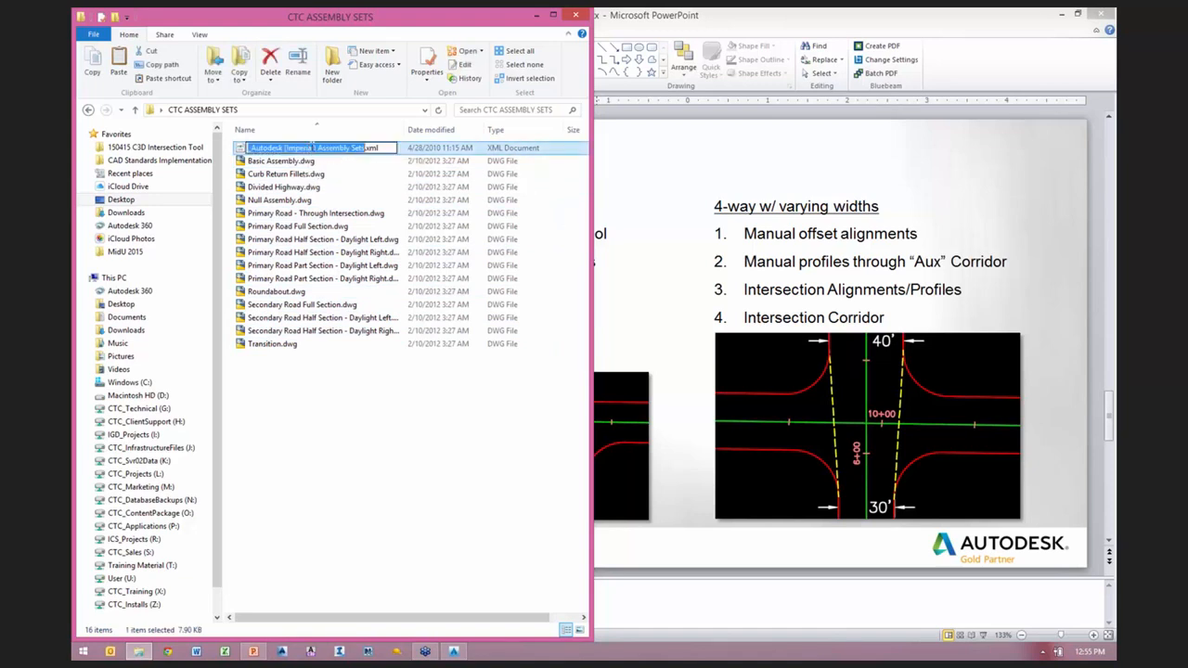
pyautogui.moveTo(316, 148); pyautogui.dragTo(178, 144)
pyautogui.press('Delete')
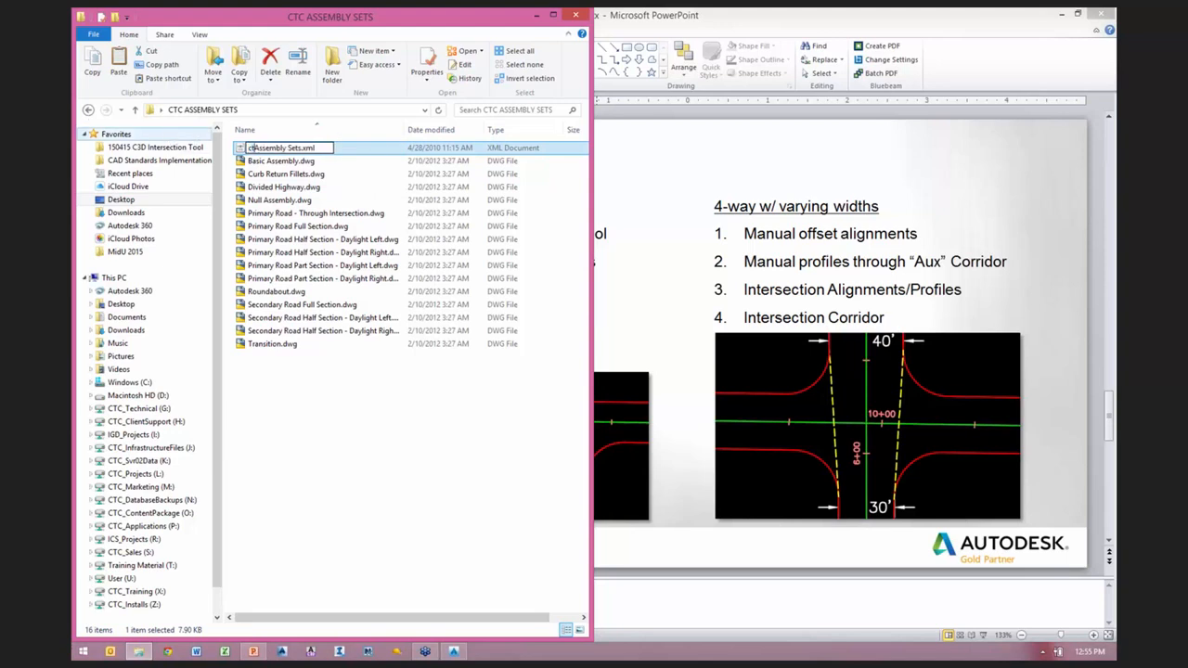
pyautogui.write('CTC')
pyautogui.press('Return')
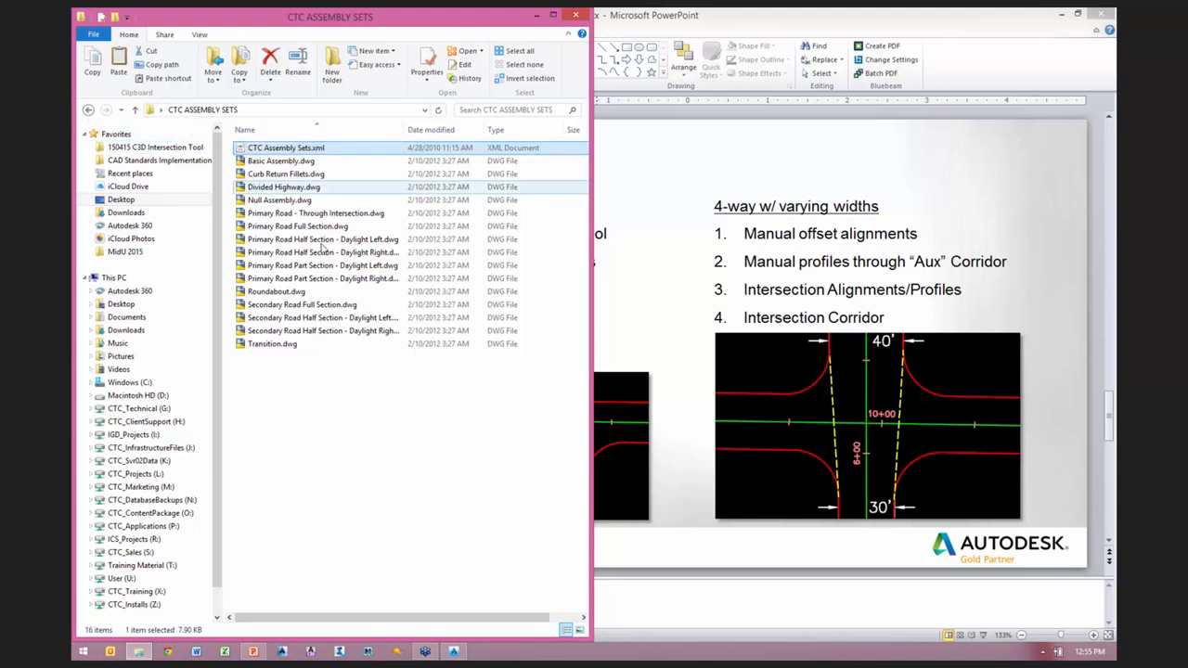
pyautogui.click(359, 411)
# Step: Copy the full path of the CTC ASSEMBLY SETS folder
pyautogui.click(324, 110)
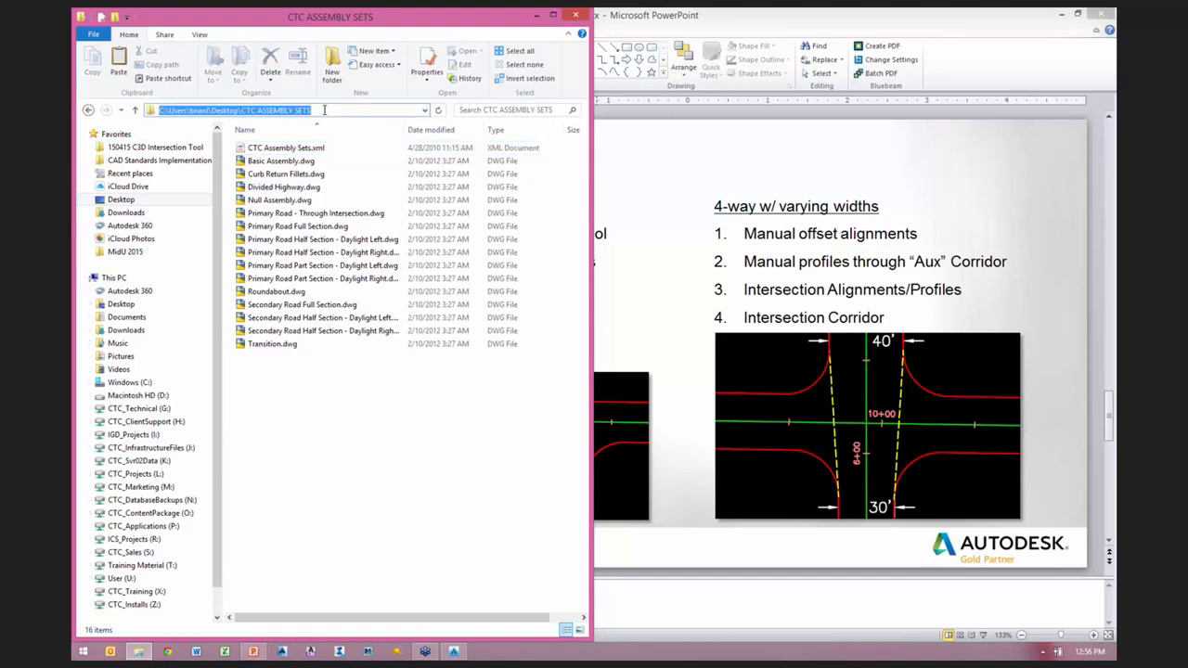
pyautogui.hotkey('ctrl', 'c')
pyautogui.click(321, 455)
# Step: Open CTC Assembly Sets.xml in Notepad++, decline the pending plugin actions, and dock the editor window beside File Explorer
pyautogui.click(277, 151)
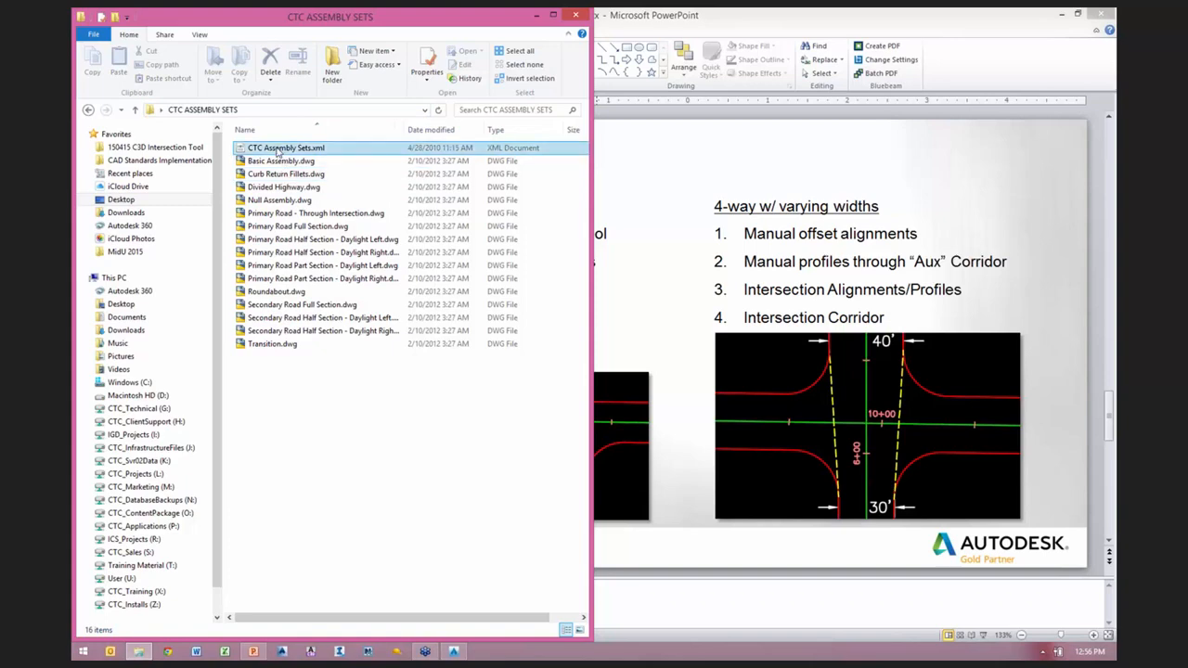
pyautogui.rightClick(277, 150)
pyautogui.click(321, 179)
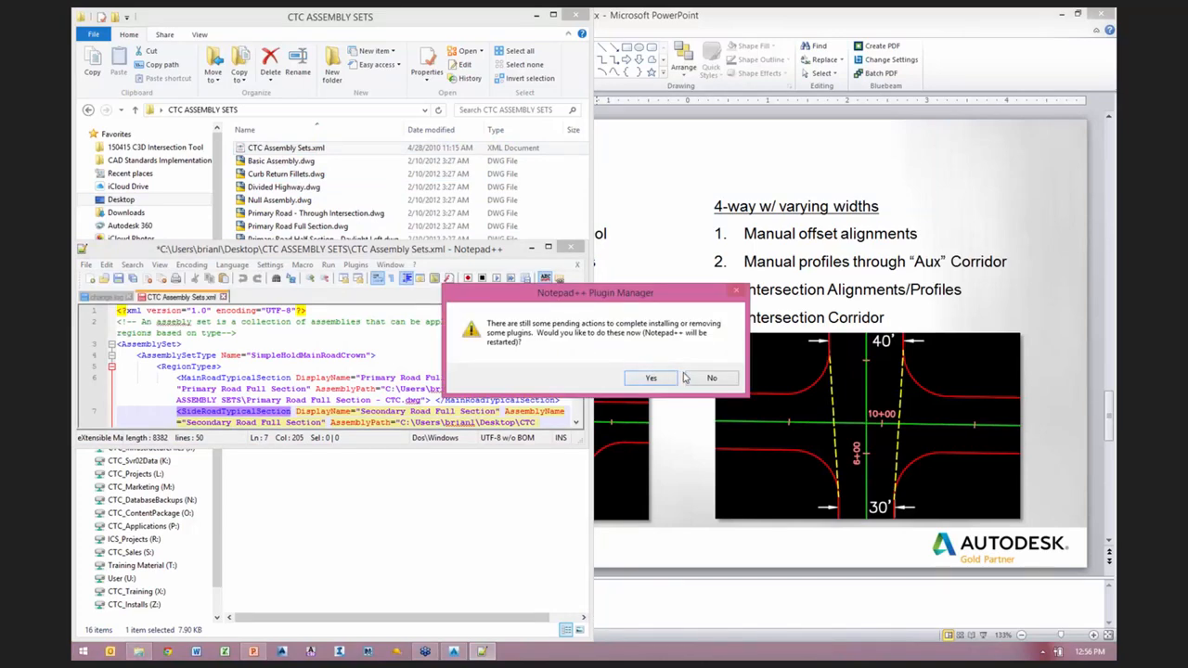
pyautogui.click(711, 377)
pyautogui.moveTo(408, 250); pyautogui.dragTo(1116, 125)
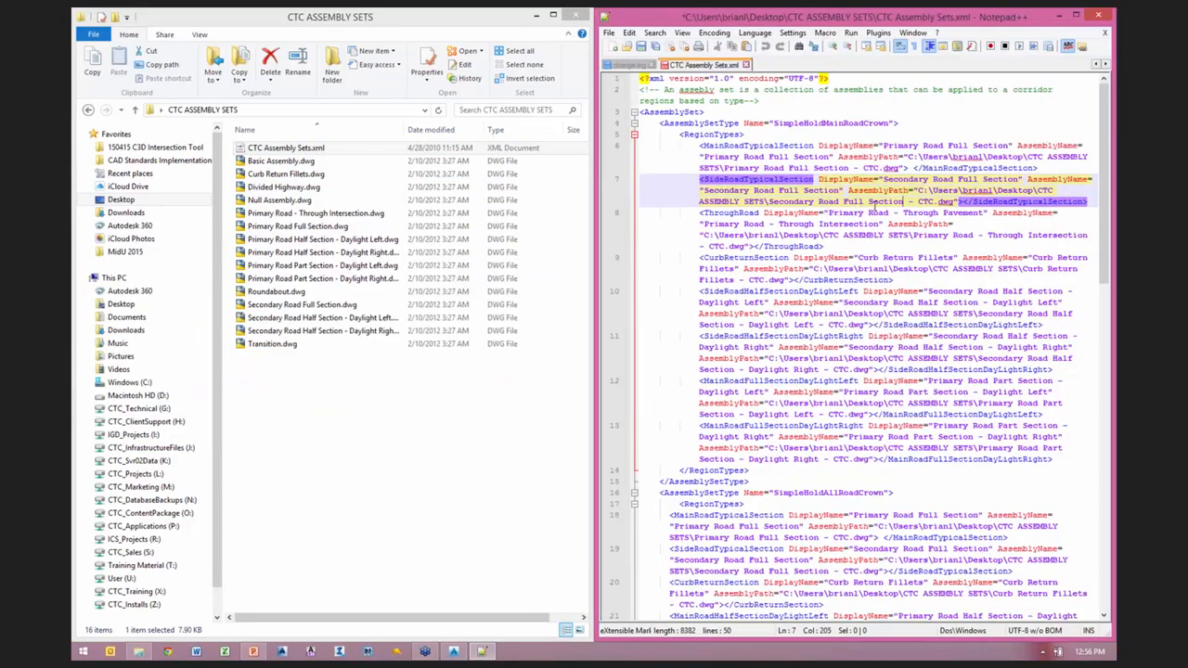
# Step: Review the assembly set definitions in the XML, highlighting the folder path in the SimpleHoldAllRoadCrown MainRoadTypicalSection entry
pyautogui.click(782, 197)
pyautogui.scroll(-10, 919, 350)
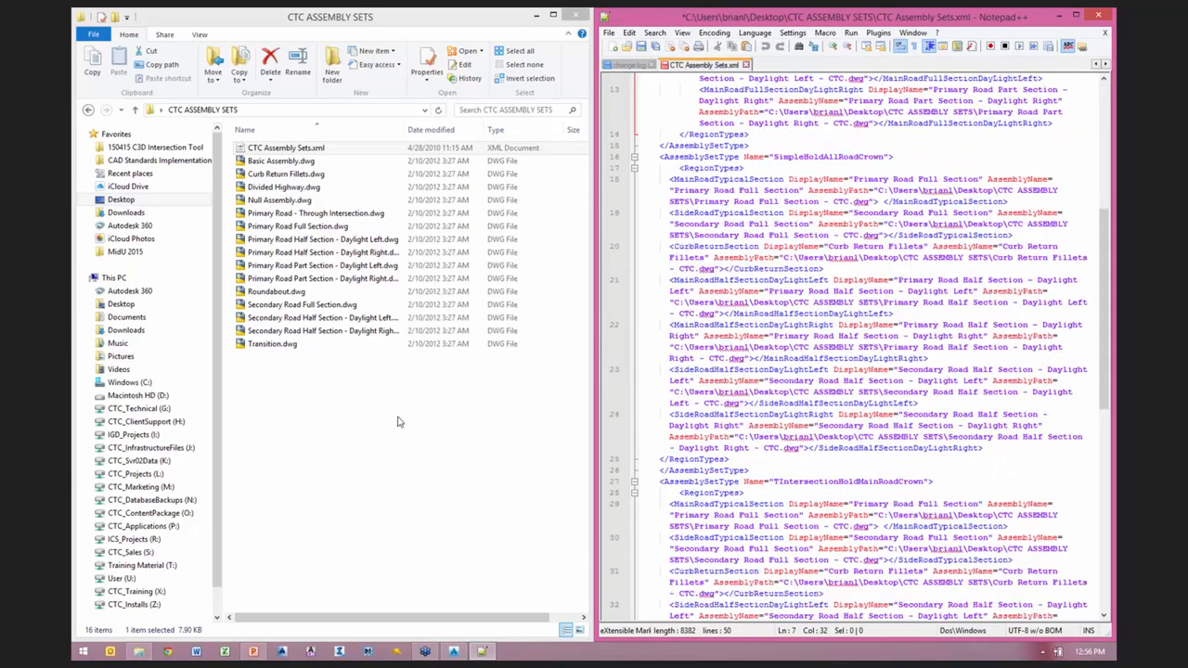
pyautogui.click(398, 419)
pyautogui.tripleClick(901, 291)
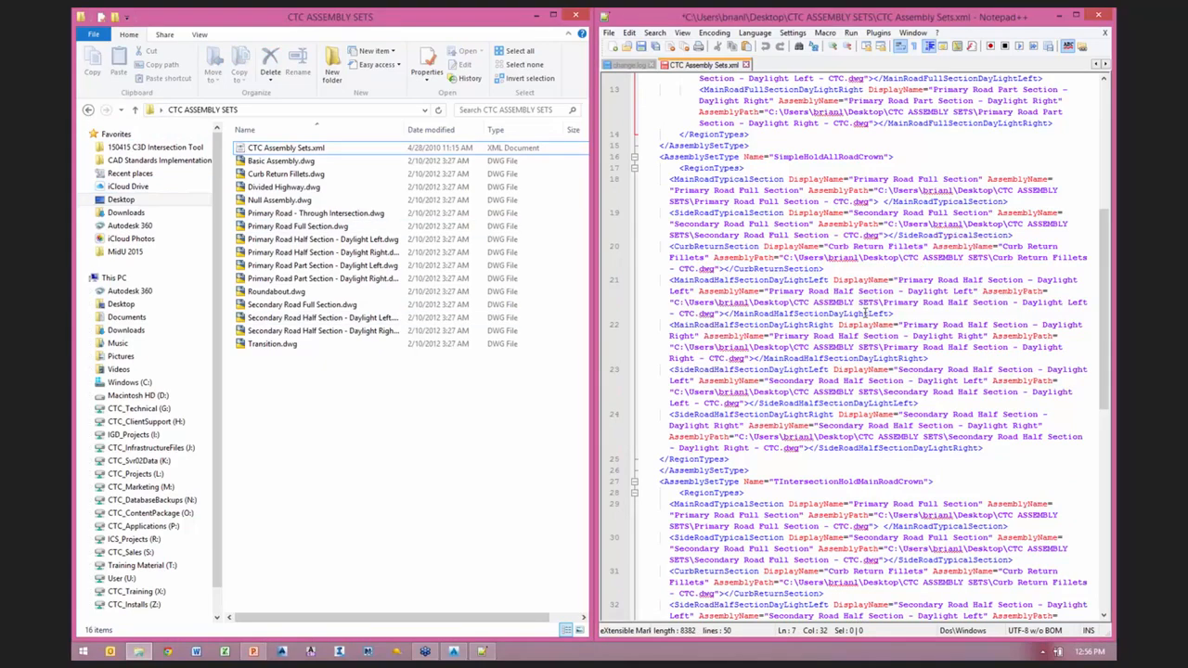
pyautogui.scroll(1, 865, 249)
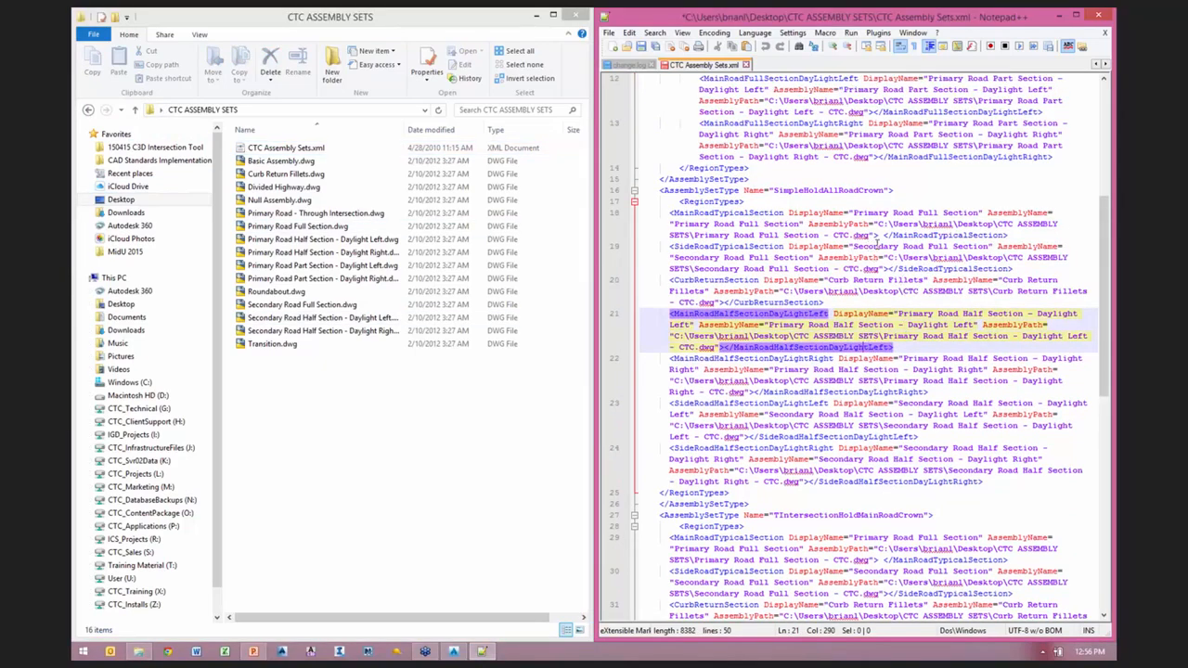
pyautogui.moveTo(877, 225); pyautogui.dragTo(1057, 223)
pyautogui.click(878, 225)
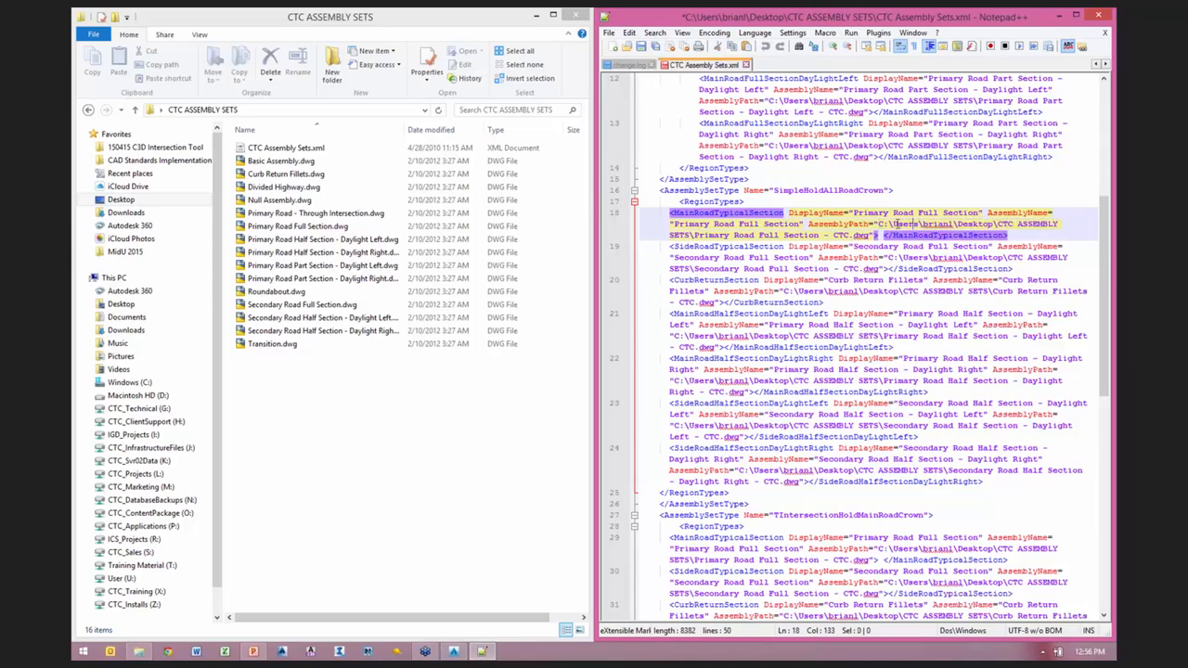
pyautogui.moveTo(879, 225); pyautogui.dragTo(690, 240)
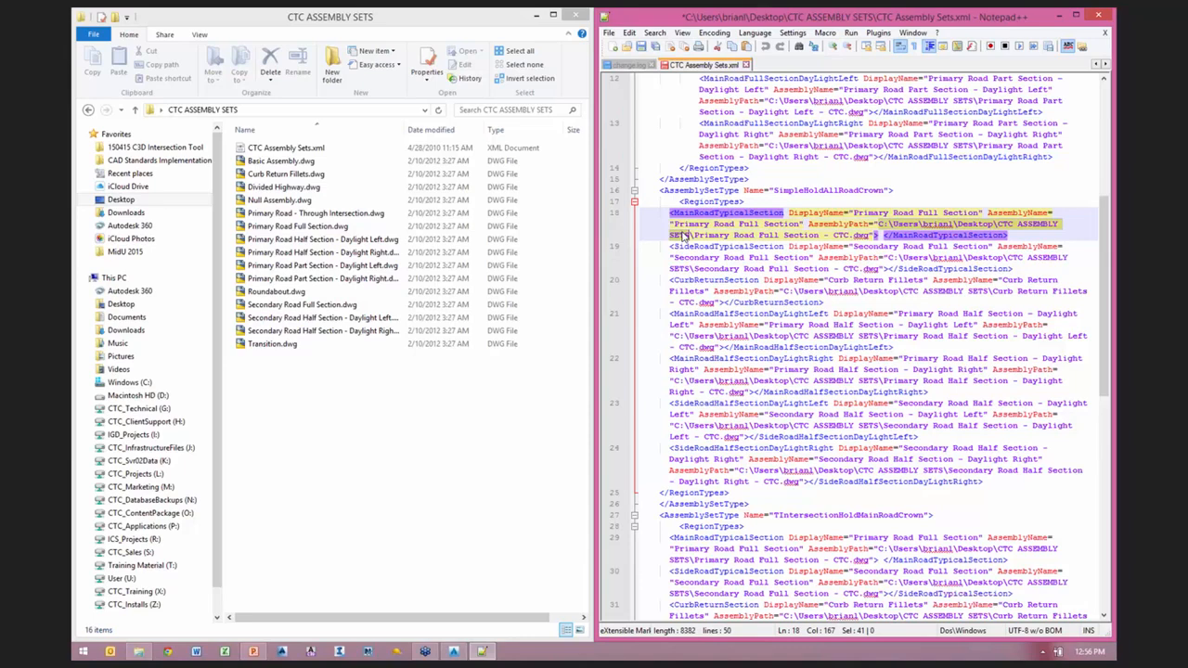
# Step: Switch to File Explorer and look over the XML file and the first assembly drawings in the CTC ASSEMBLY SETS folder
pyautogui.click(332, 448)
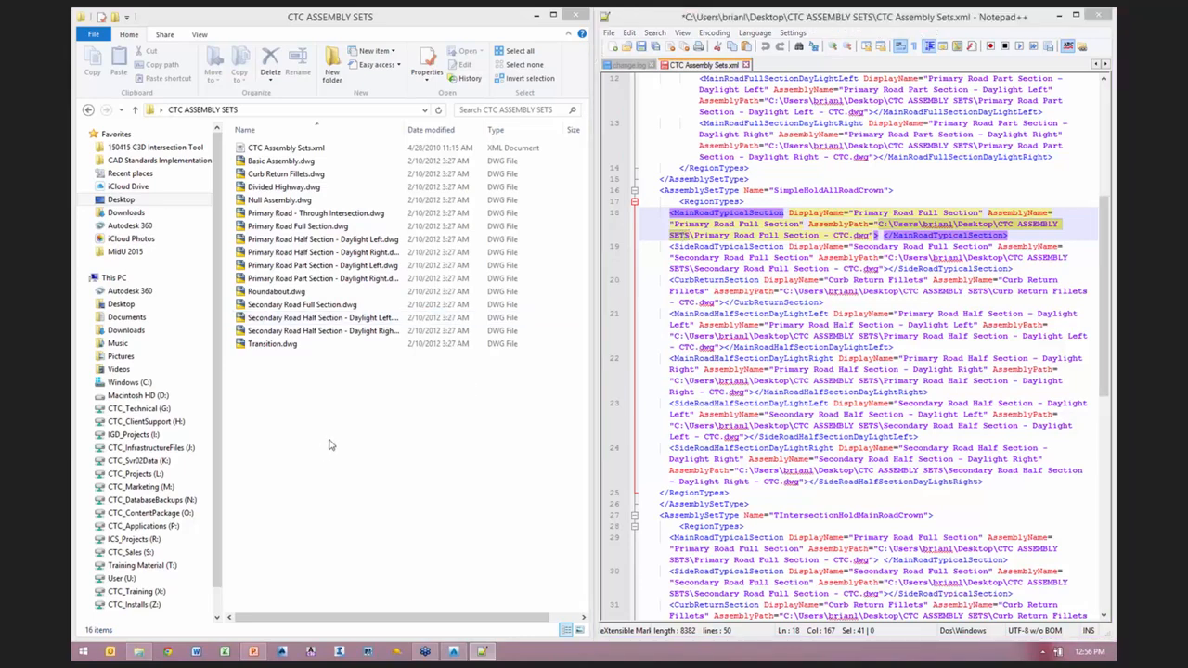
pyautogui.click(295, 150)
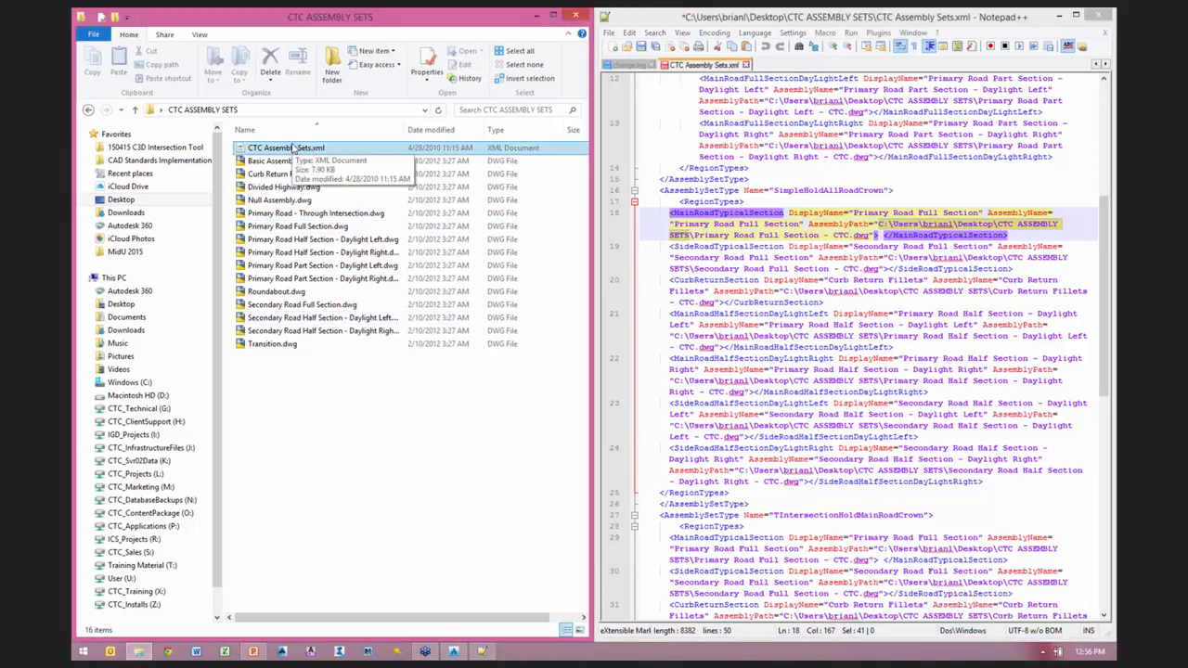
pyautogui.click(274, 162)
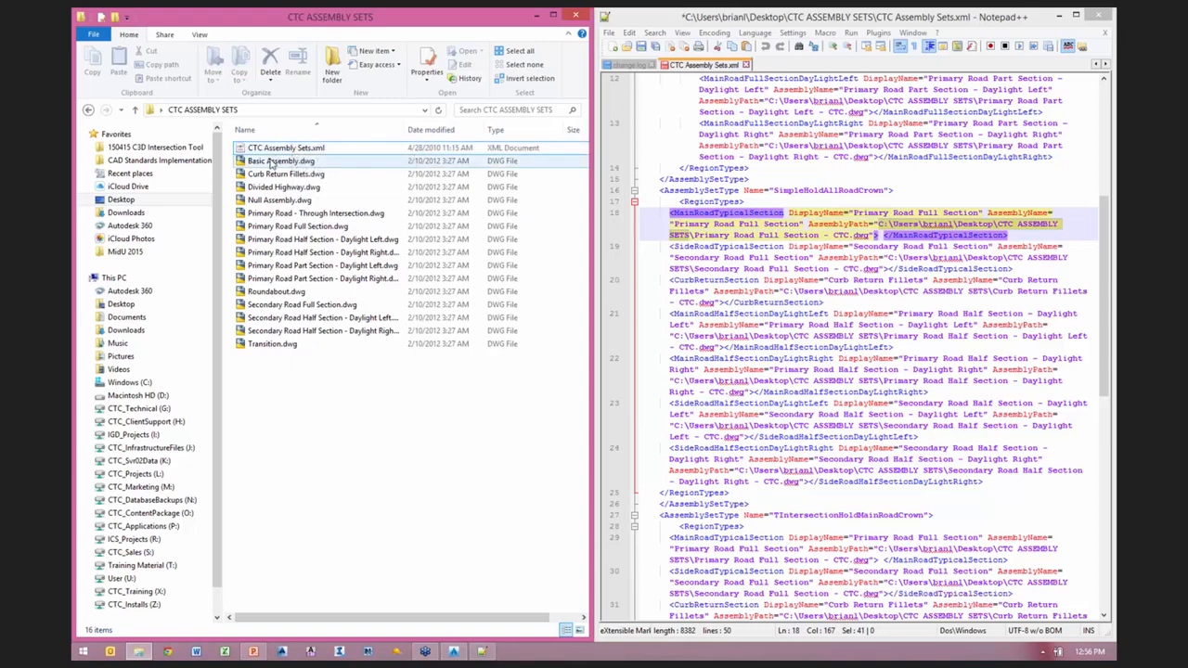
pyautogui.click(269, 176)
pyautogui.click(263, 189)
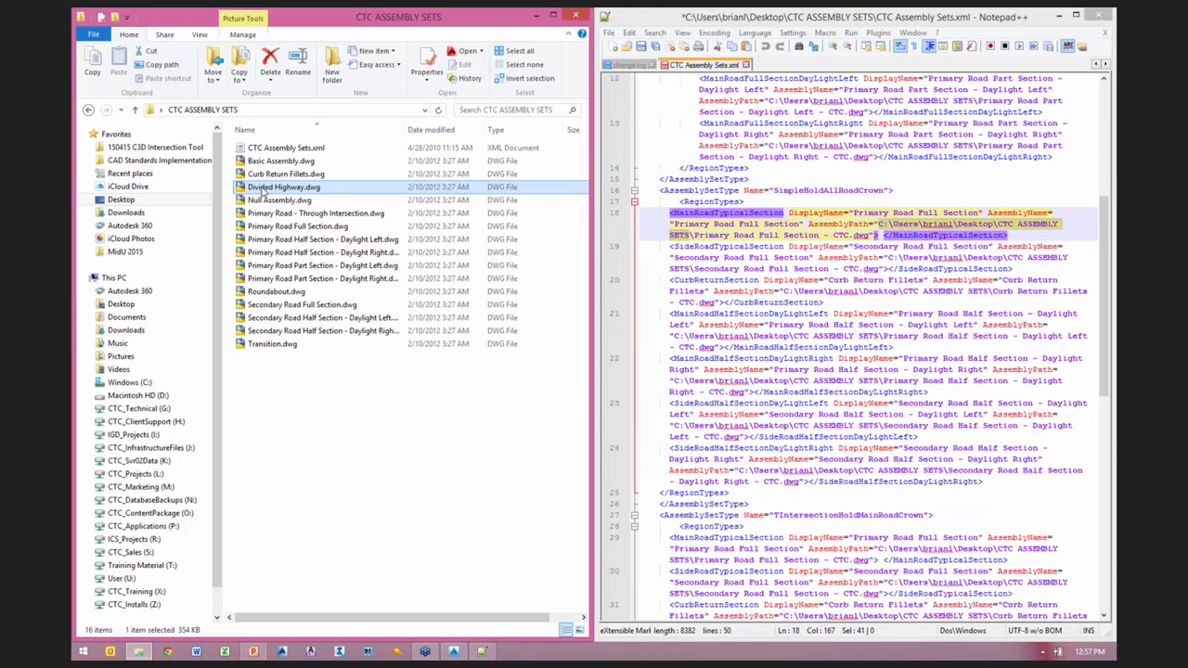
pyautogui.click(345, 493)
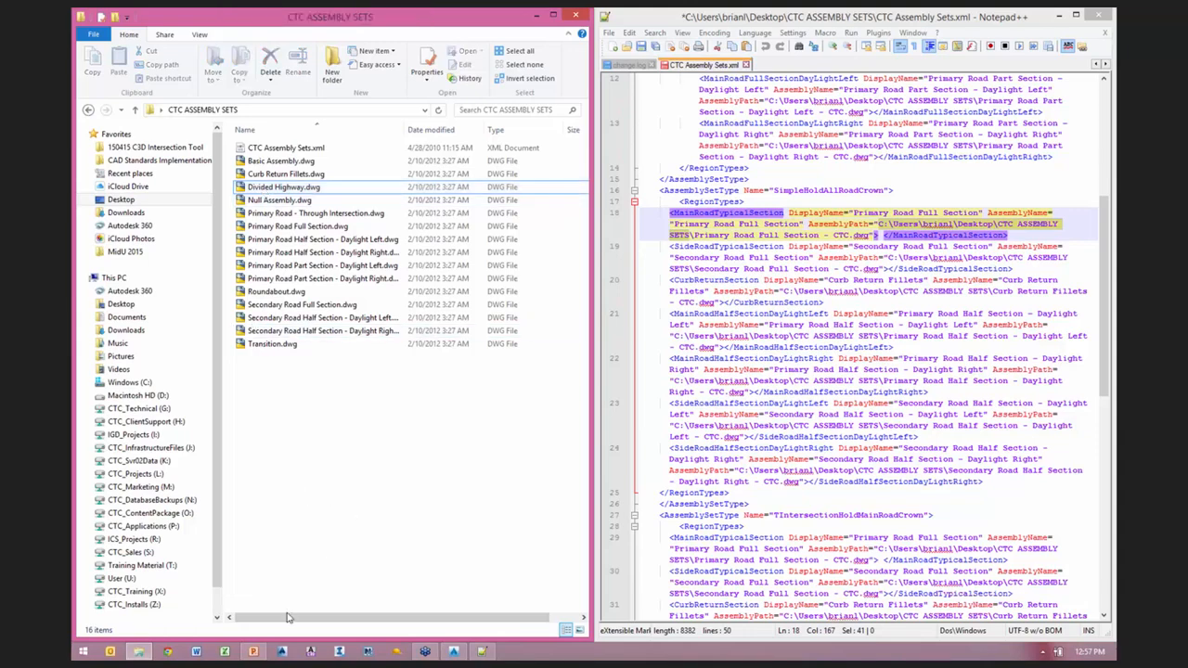
# Step: Switch to the PowerPoint presentation and show slide 7, "Does it really work?"
pyautogui.click(252, 651)
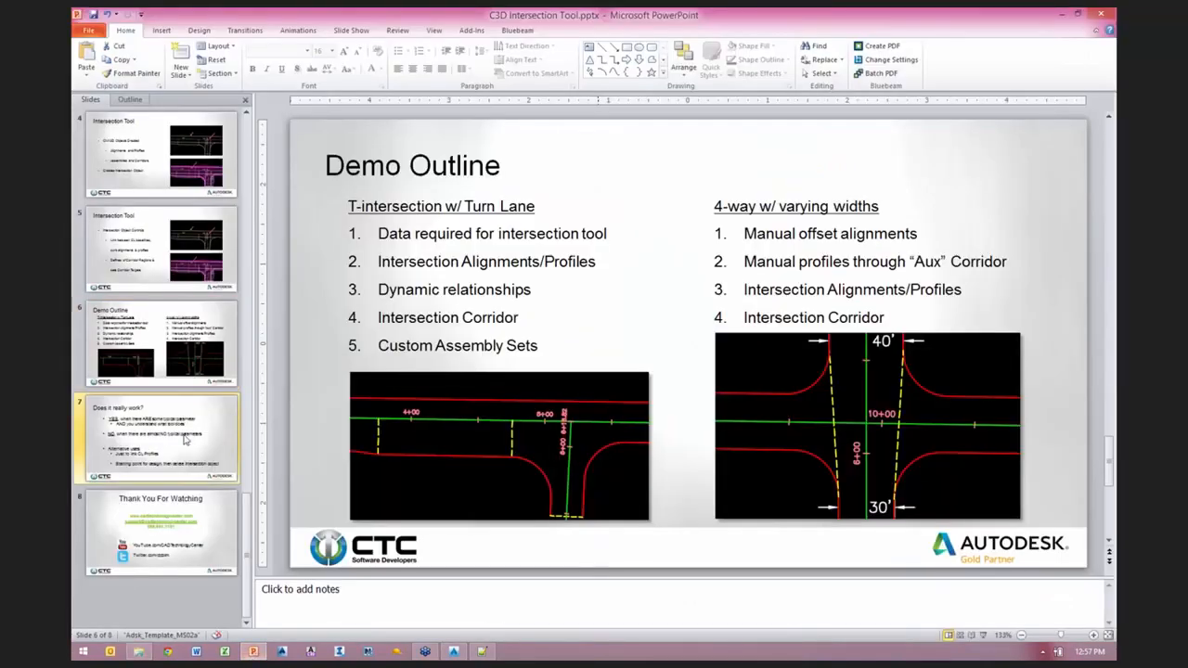
pyautogui.click(185, 436)
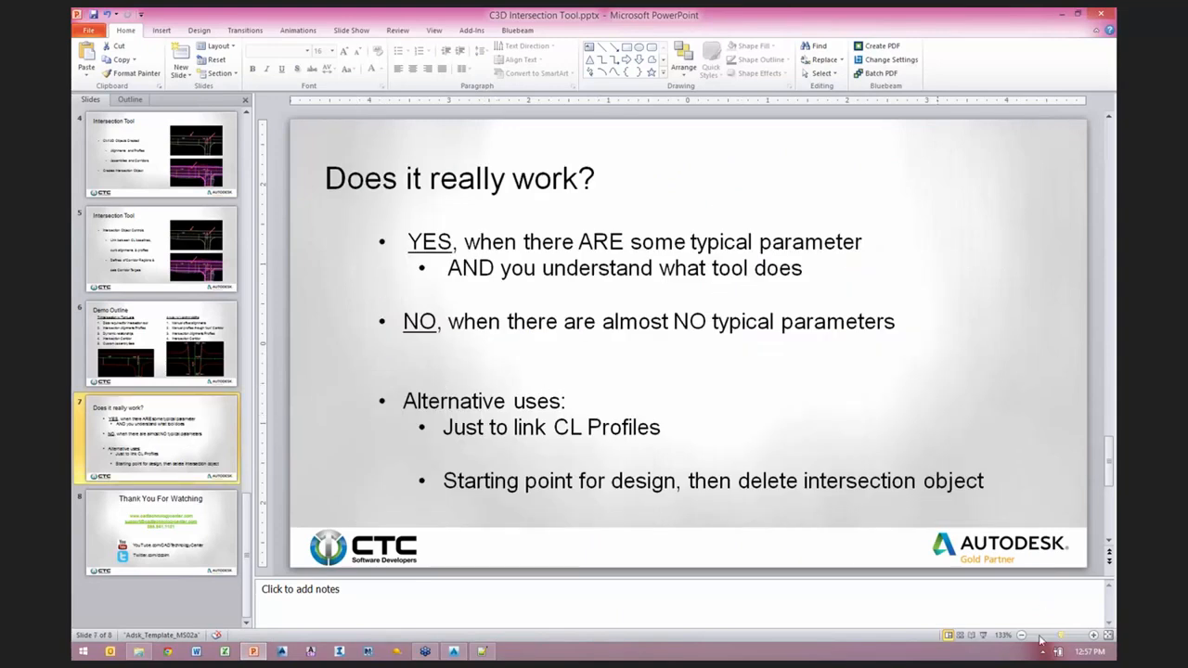